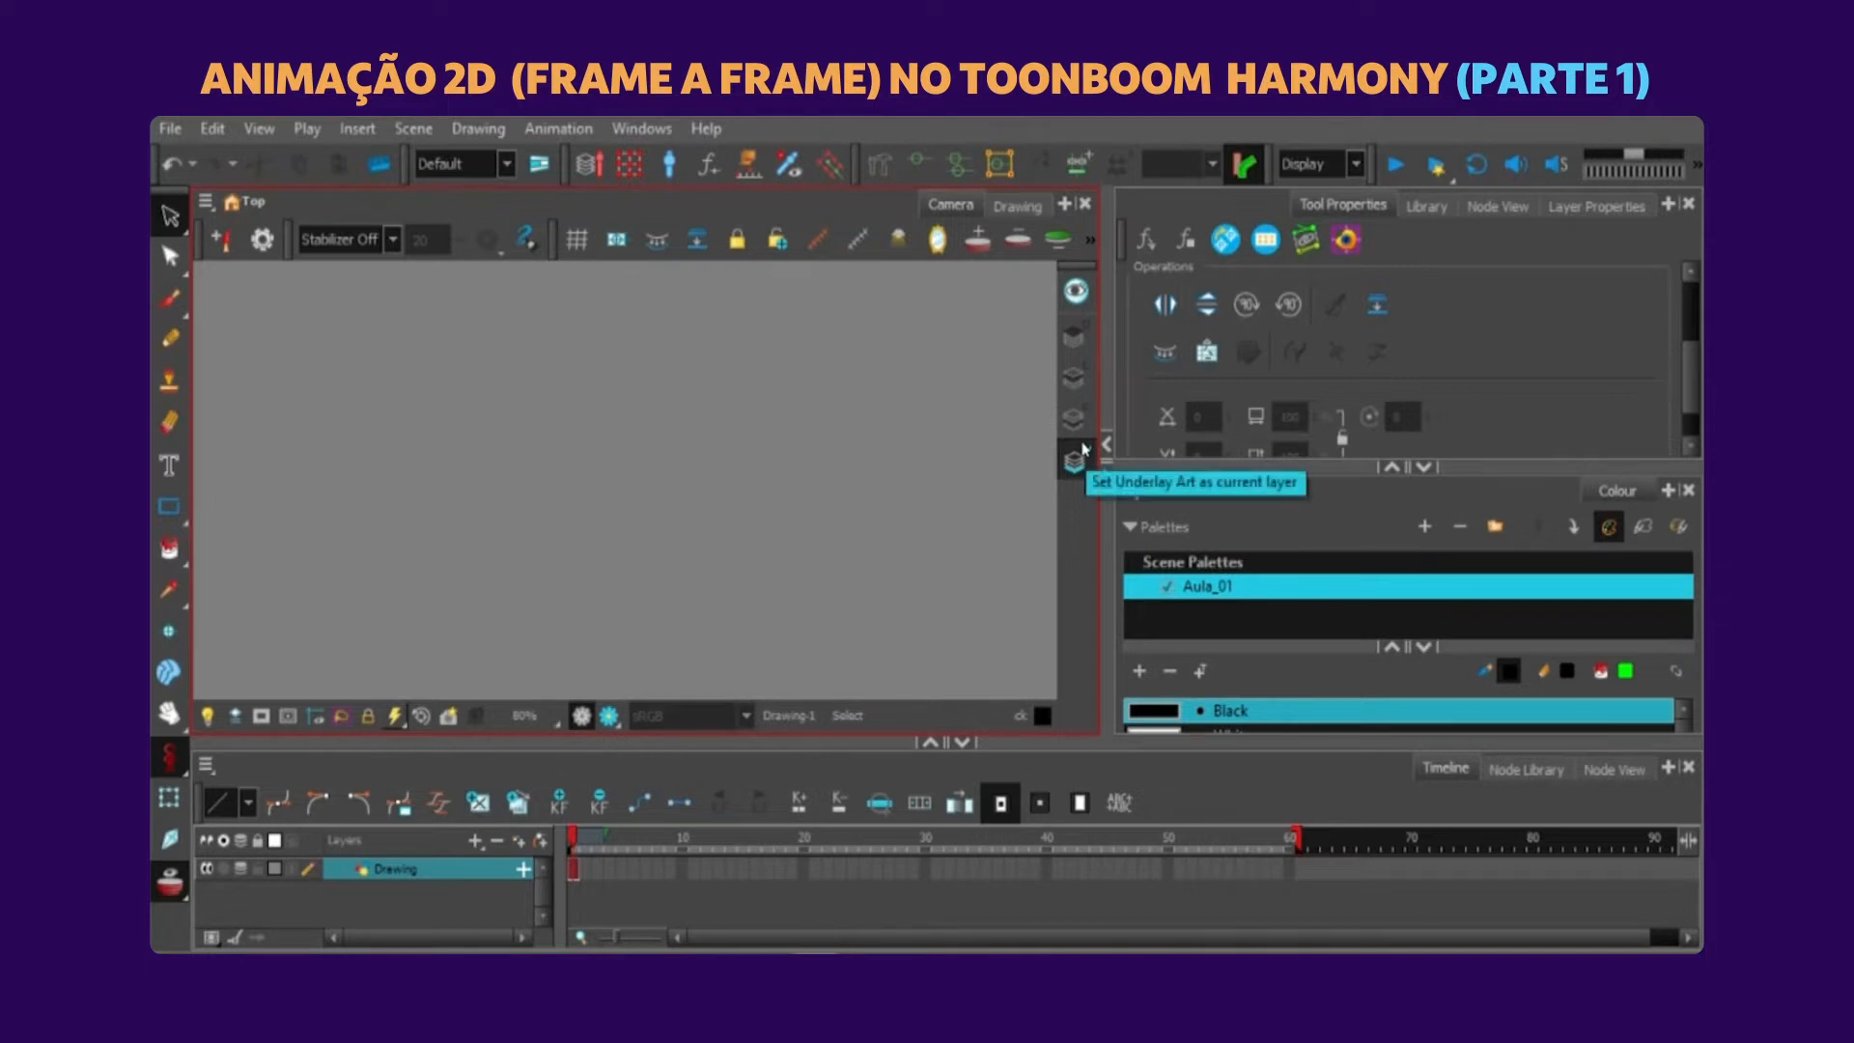
Make Line Art the current art layer of the Camera view.
click(1078, 455)
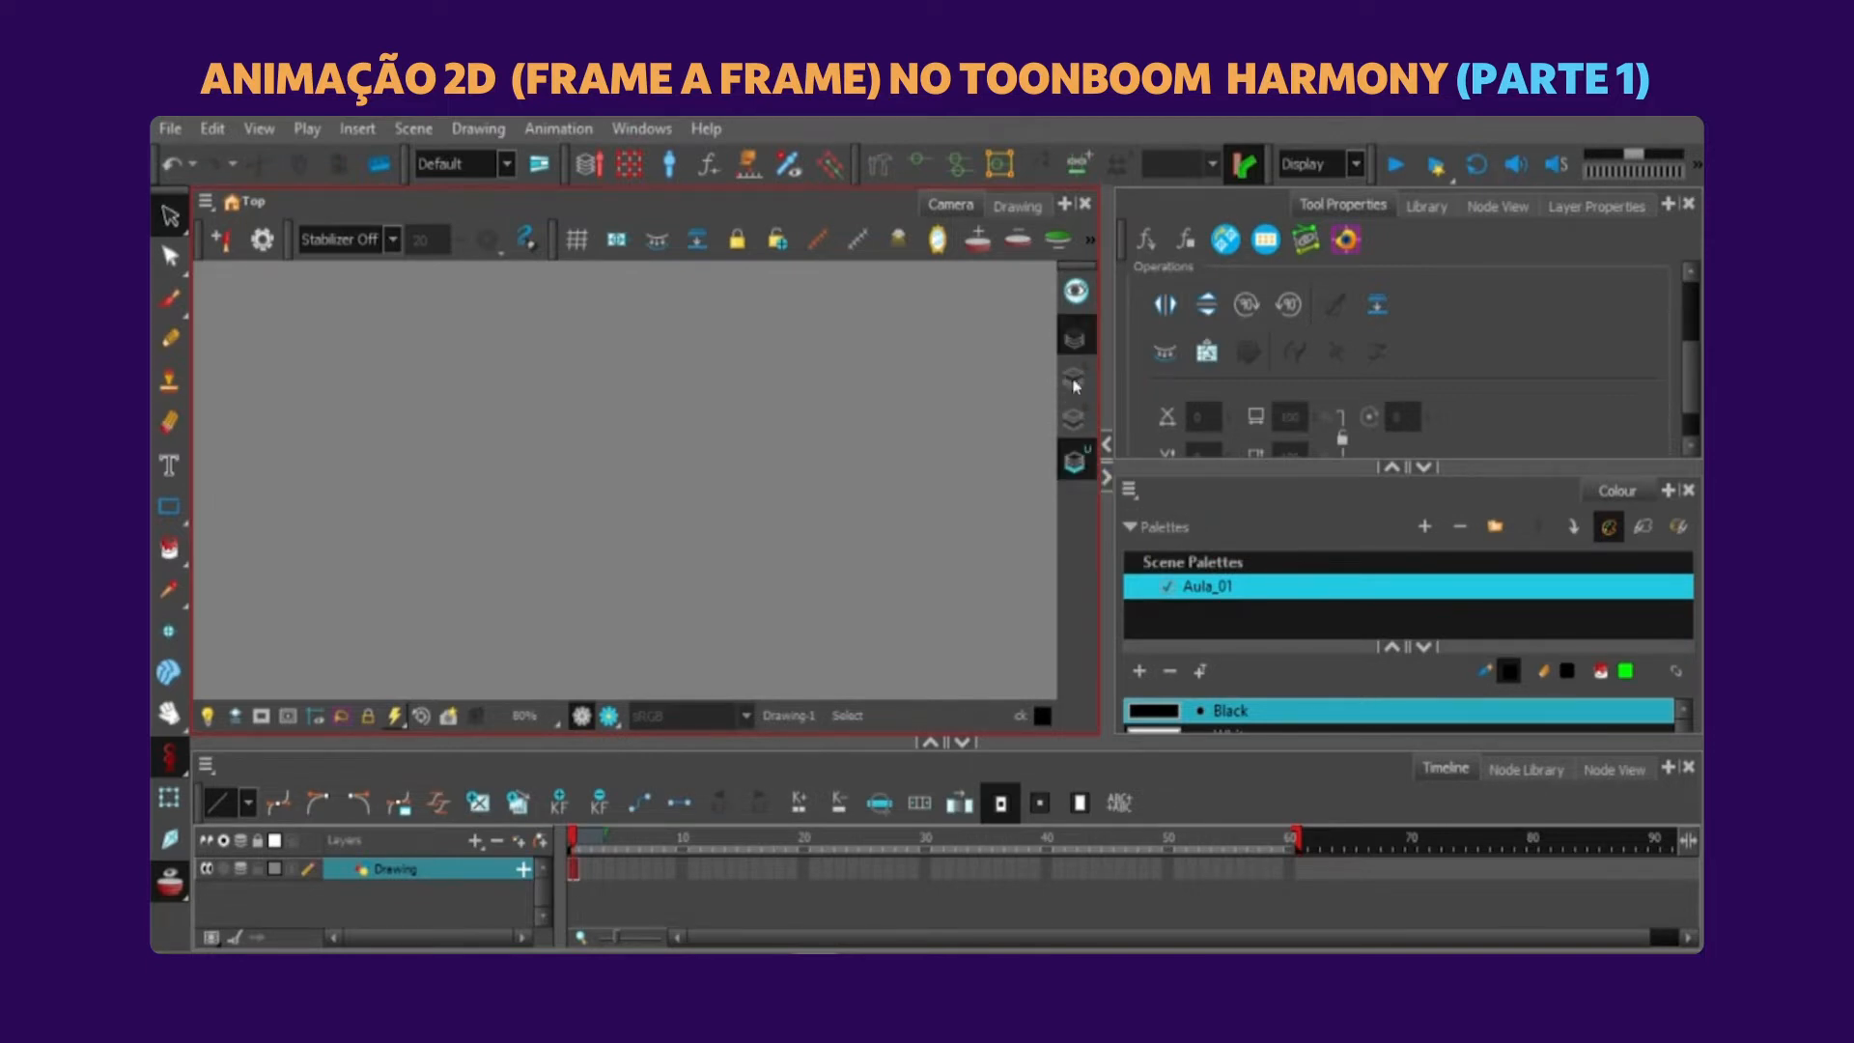
click(1075, 381)
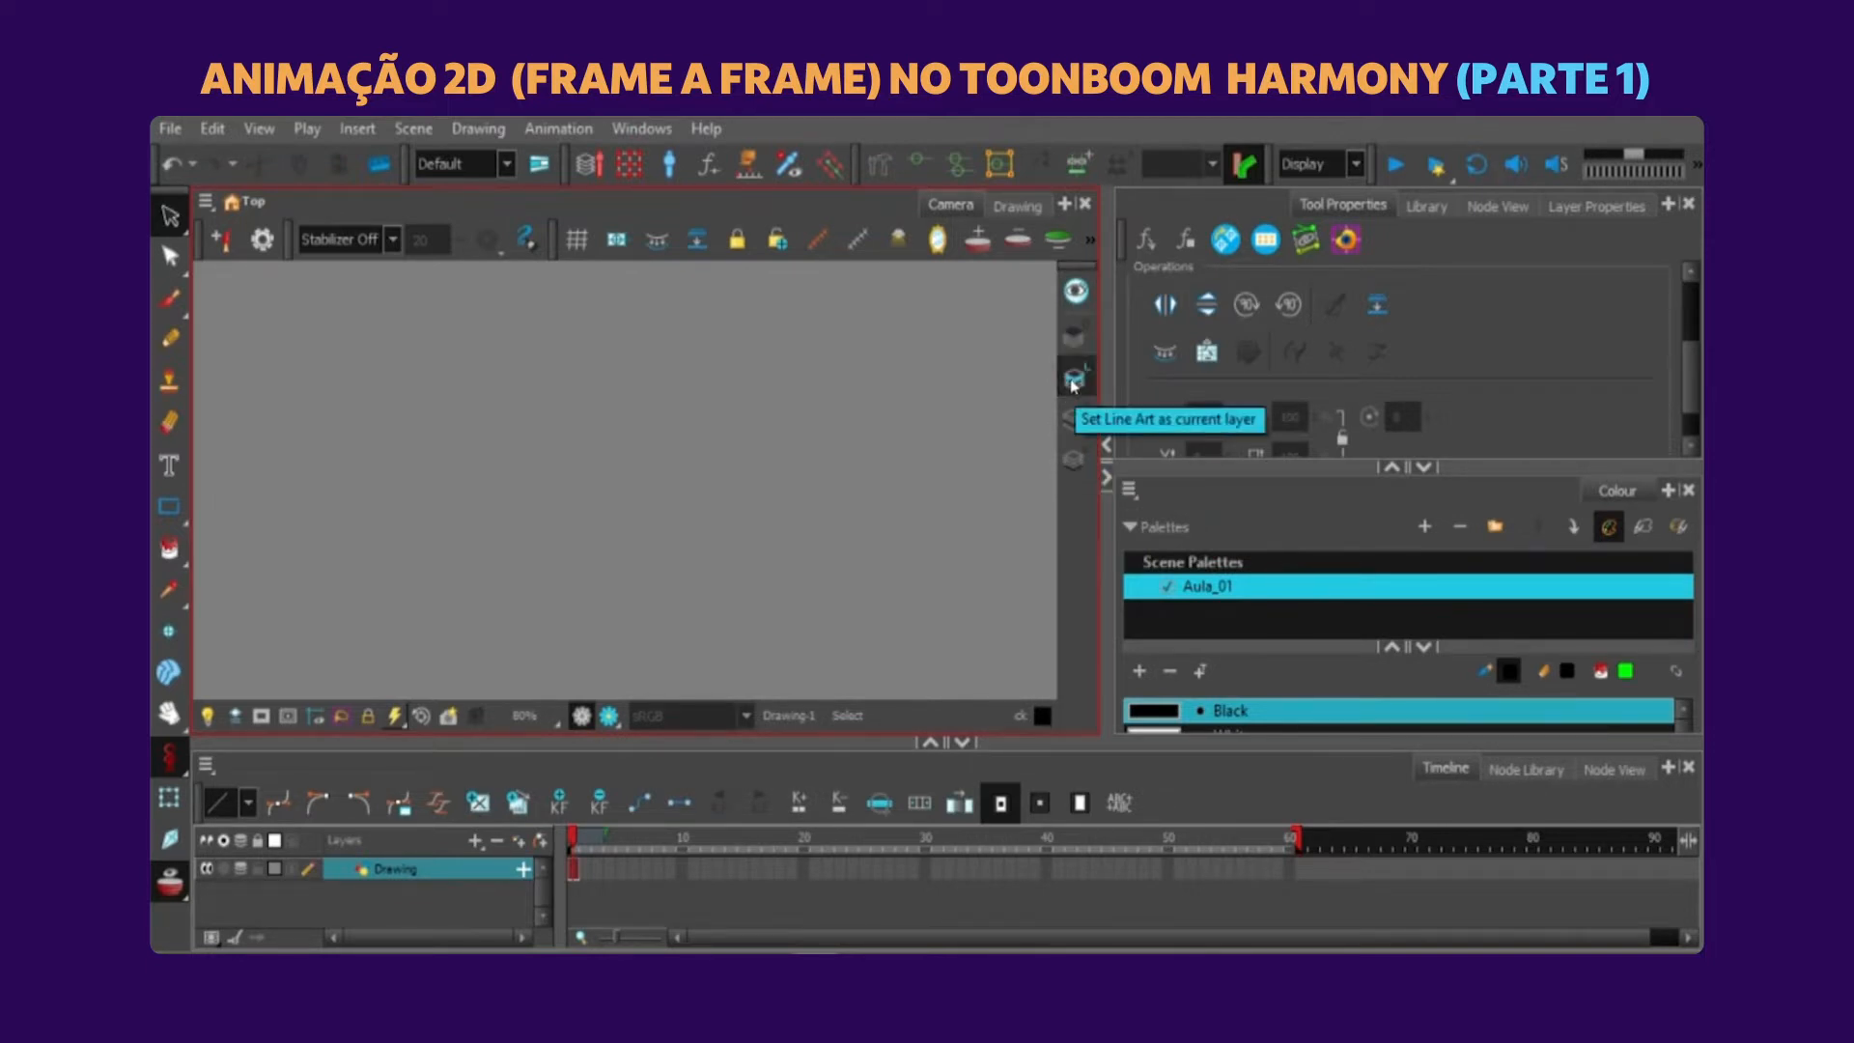
drag(585, 839, 568, 908)
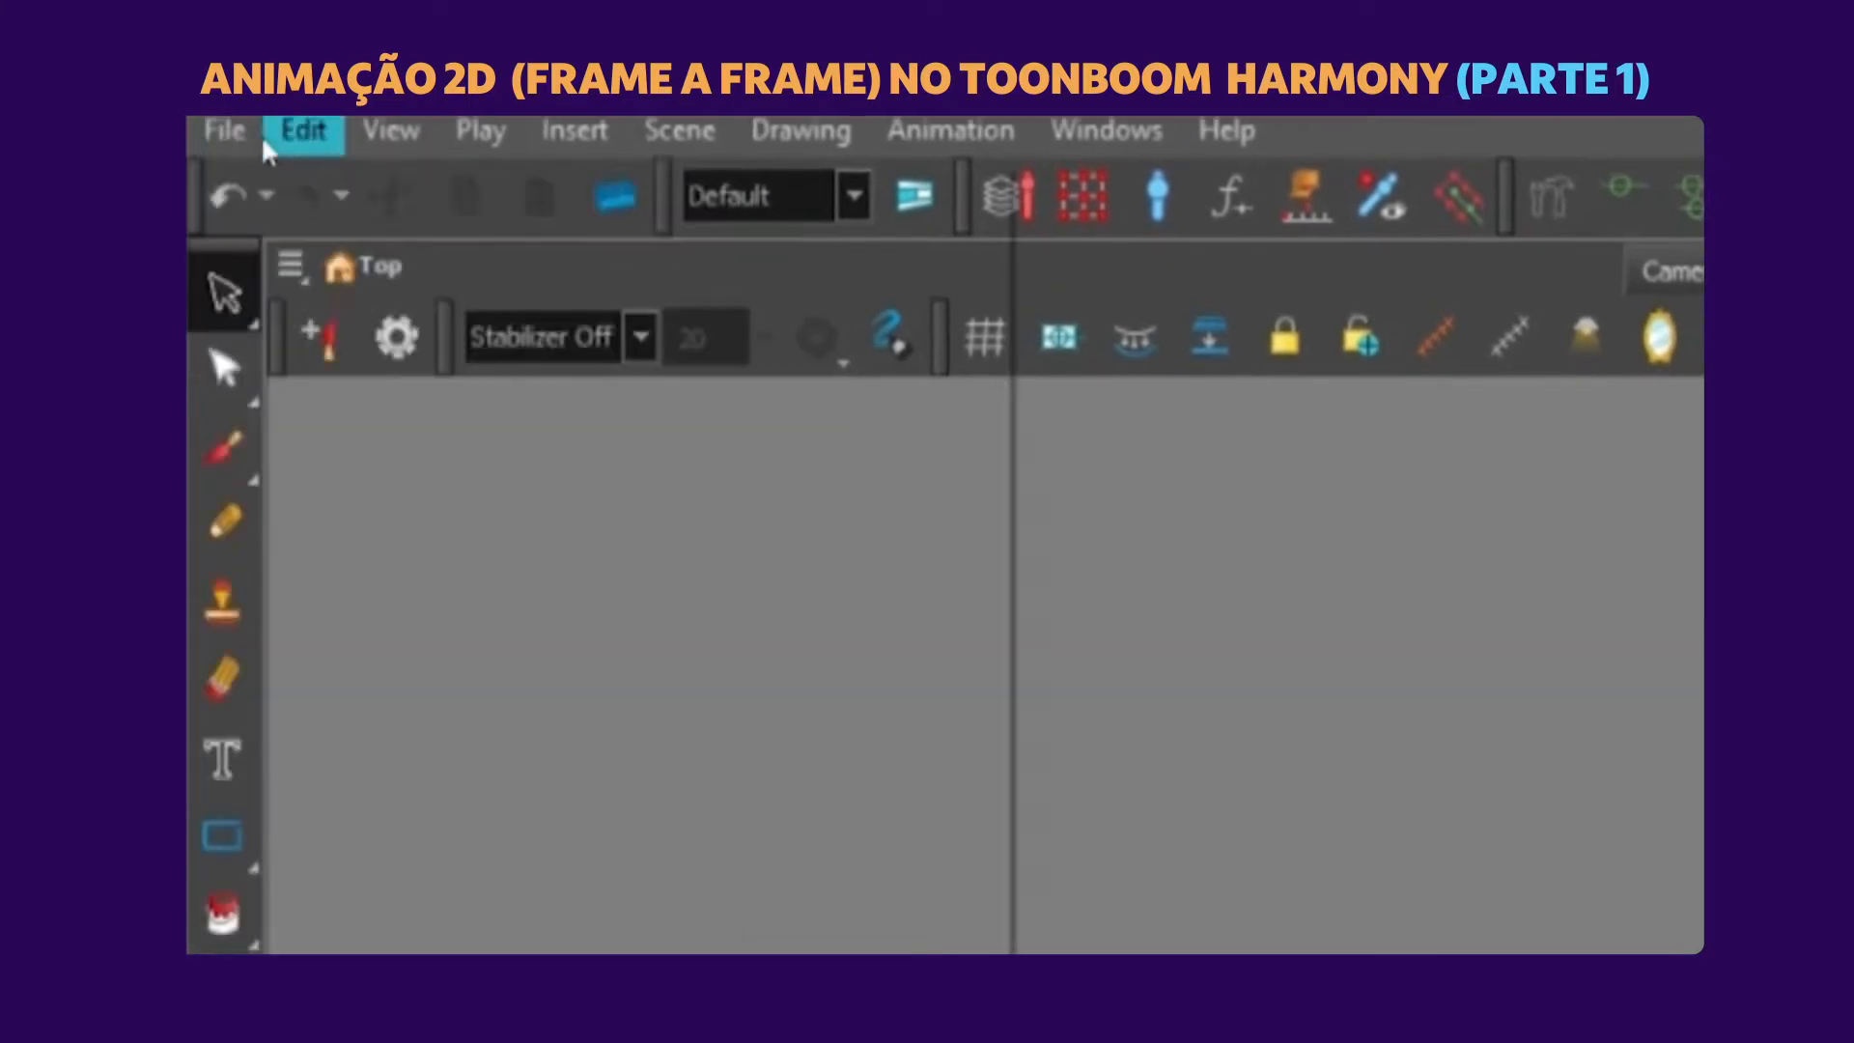
Open the Timeline settings in the preferences to review the Reduce Indentation option.
click(212, 128)
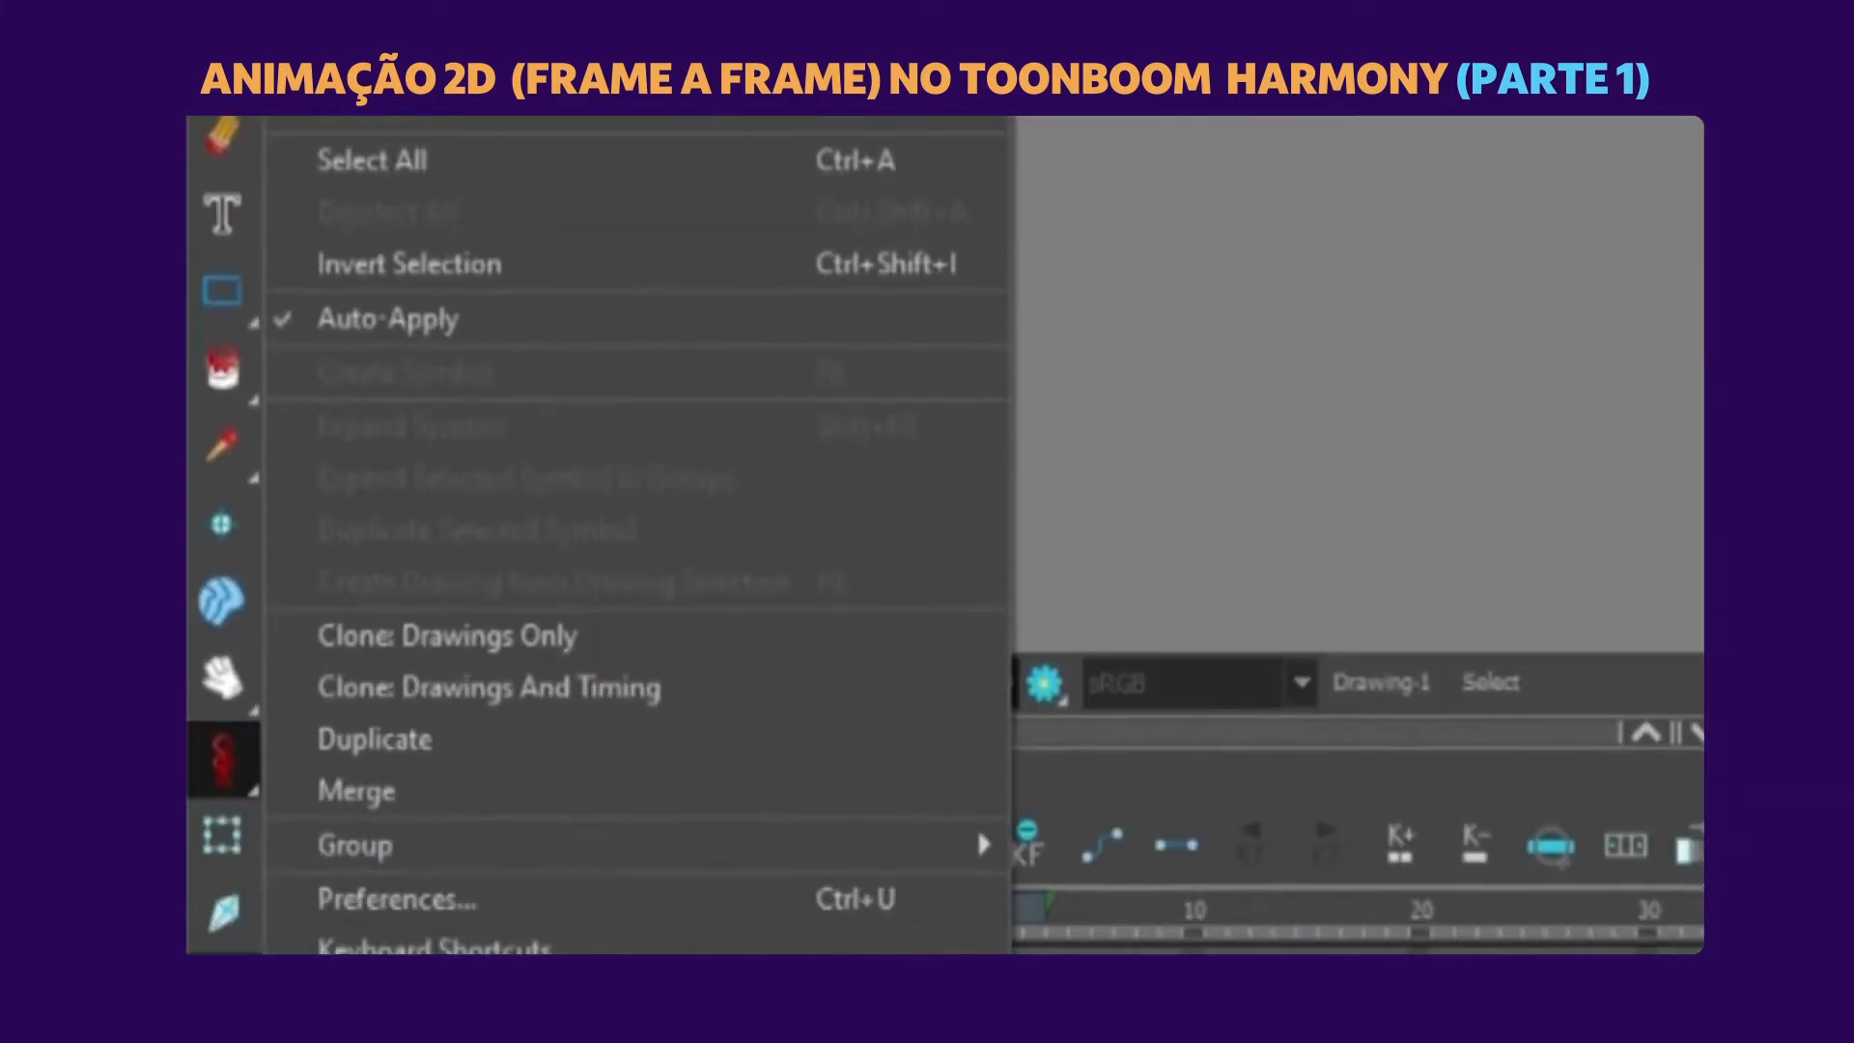
click(416, 899)
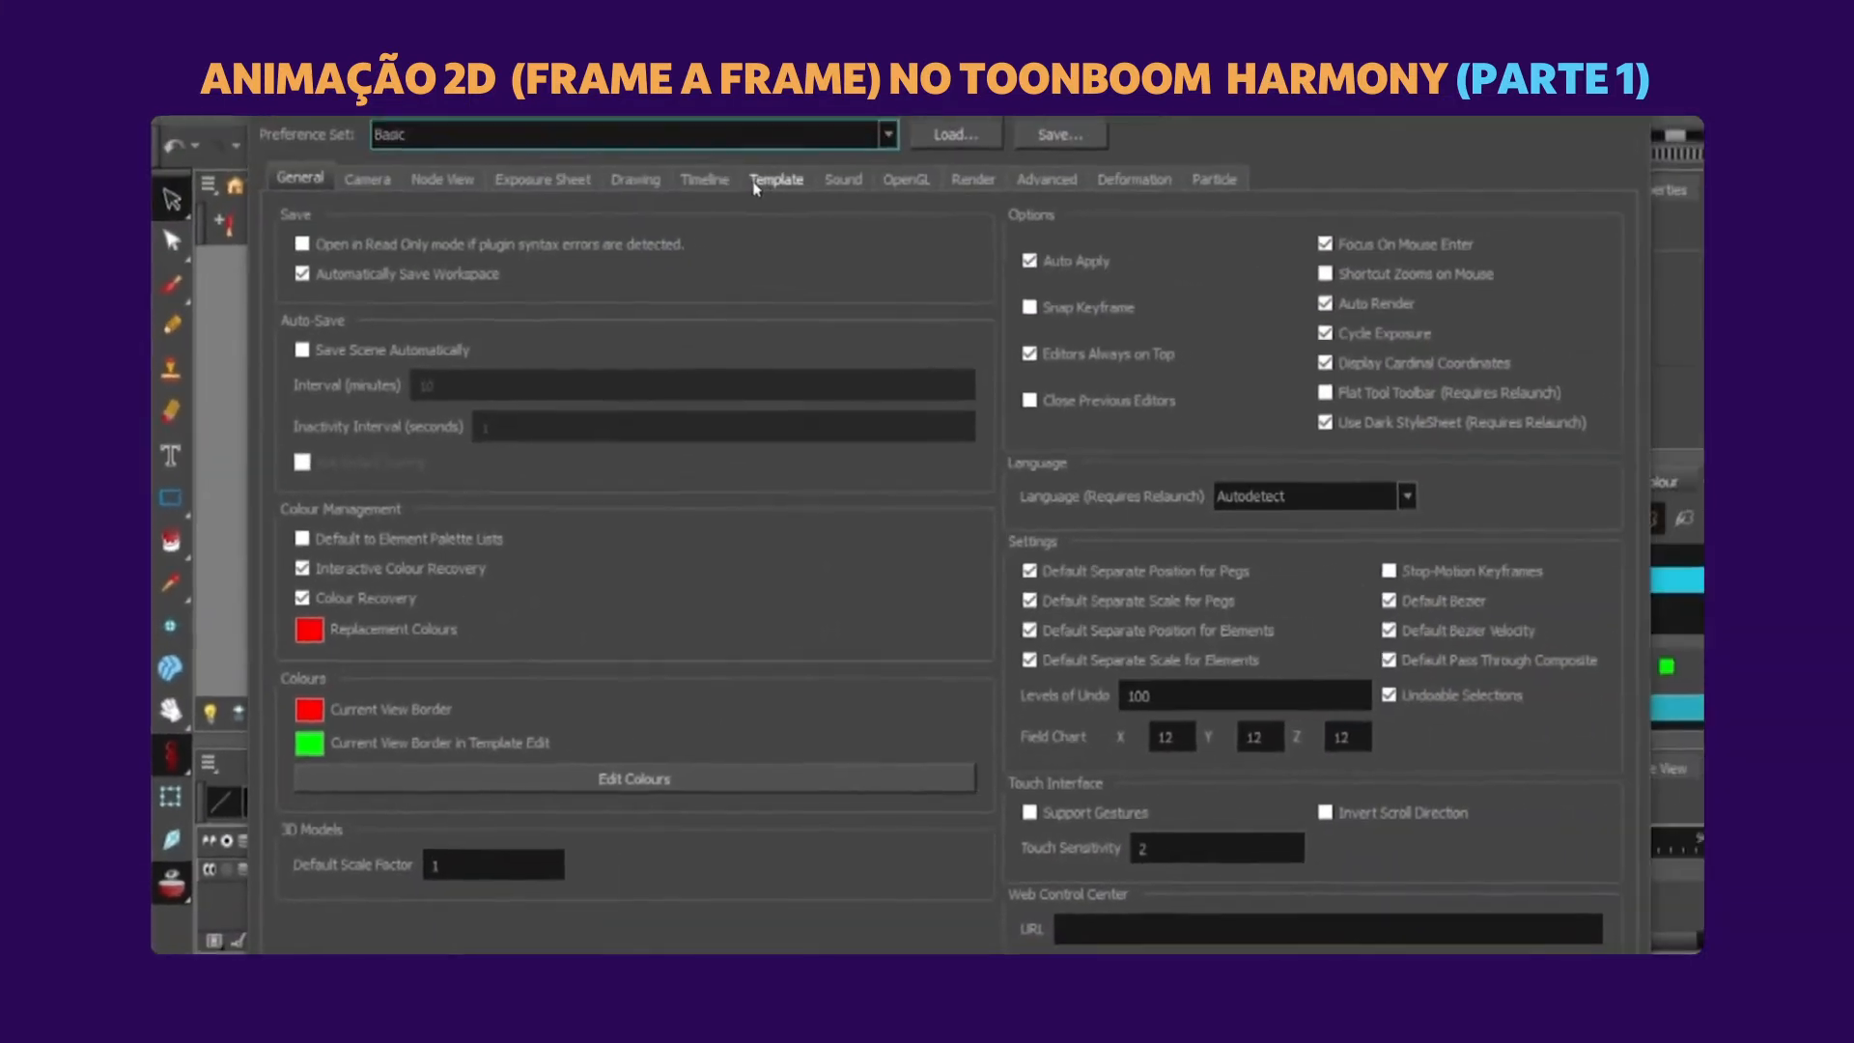
click(705, 180)
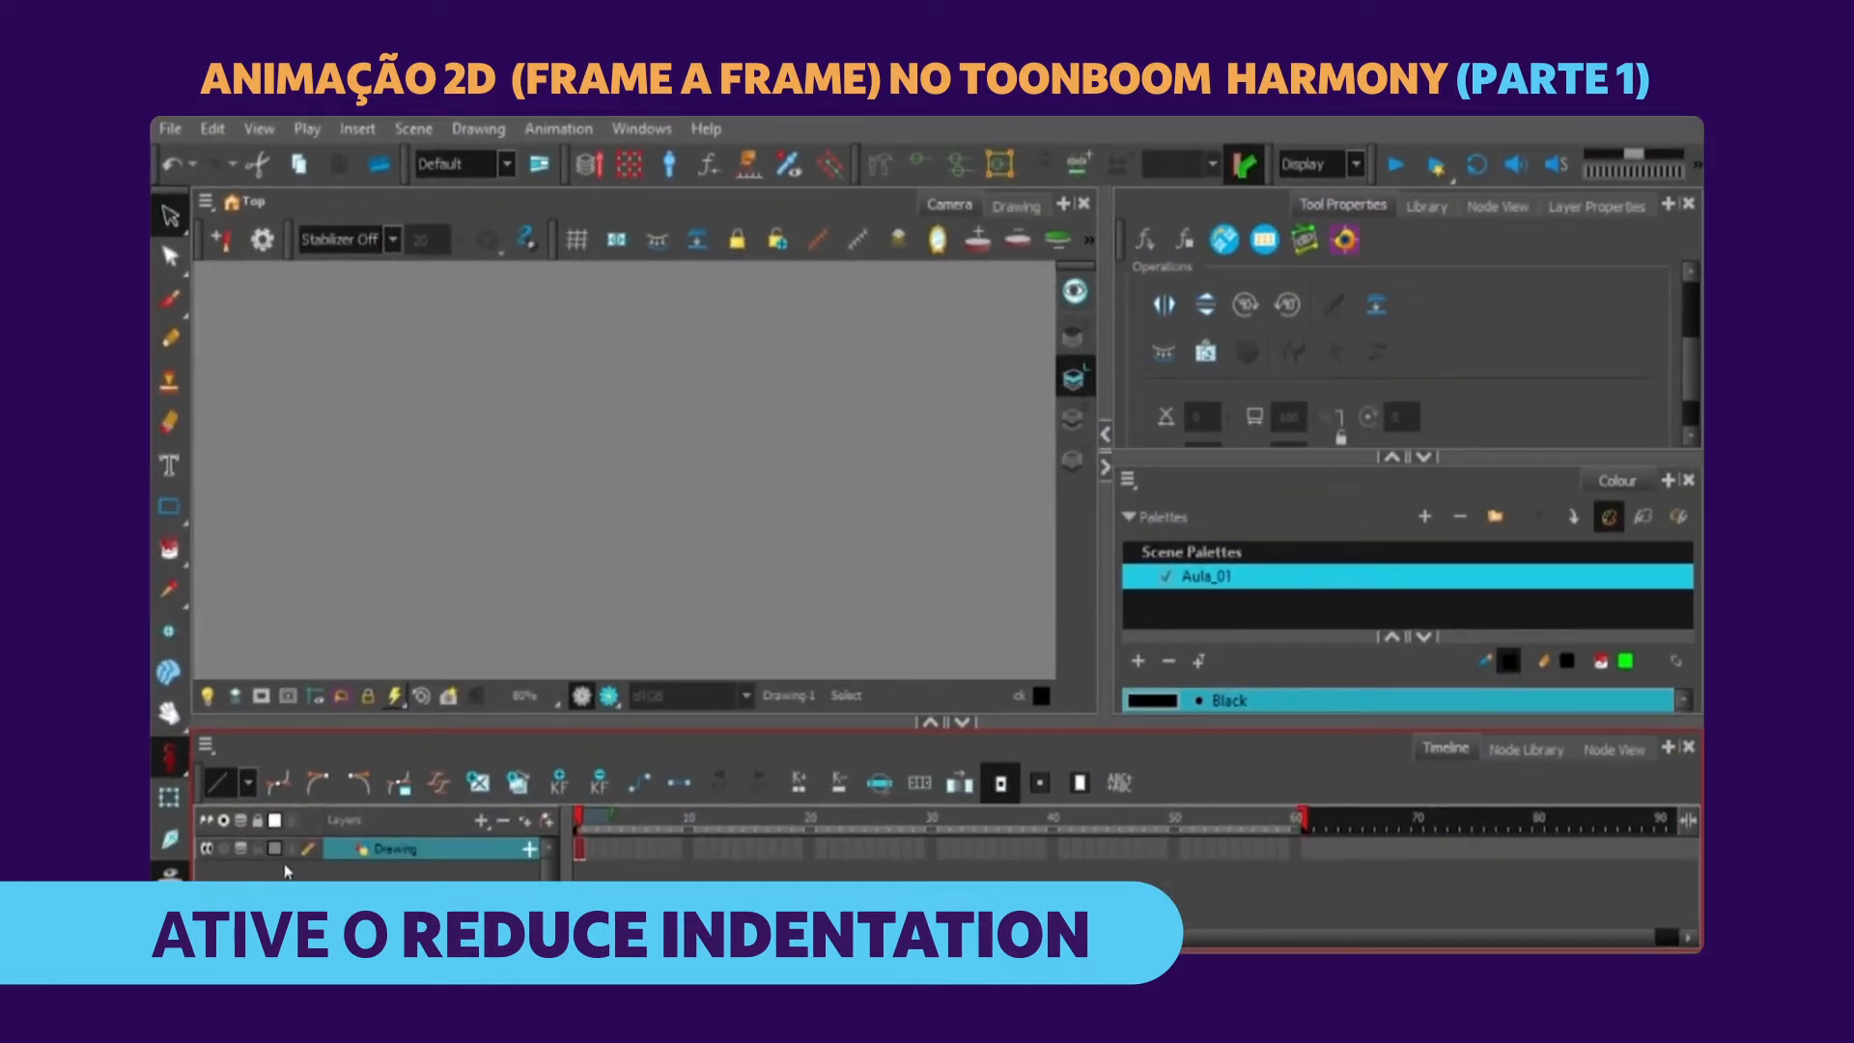
Widen the Camera view and activate the Brush tool with the Drawing layer's first frame selected.
drag(1108, 529, 1192, 529)
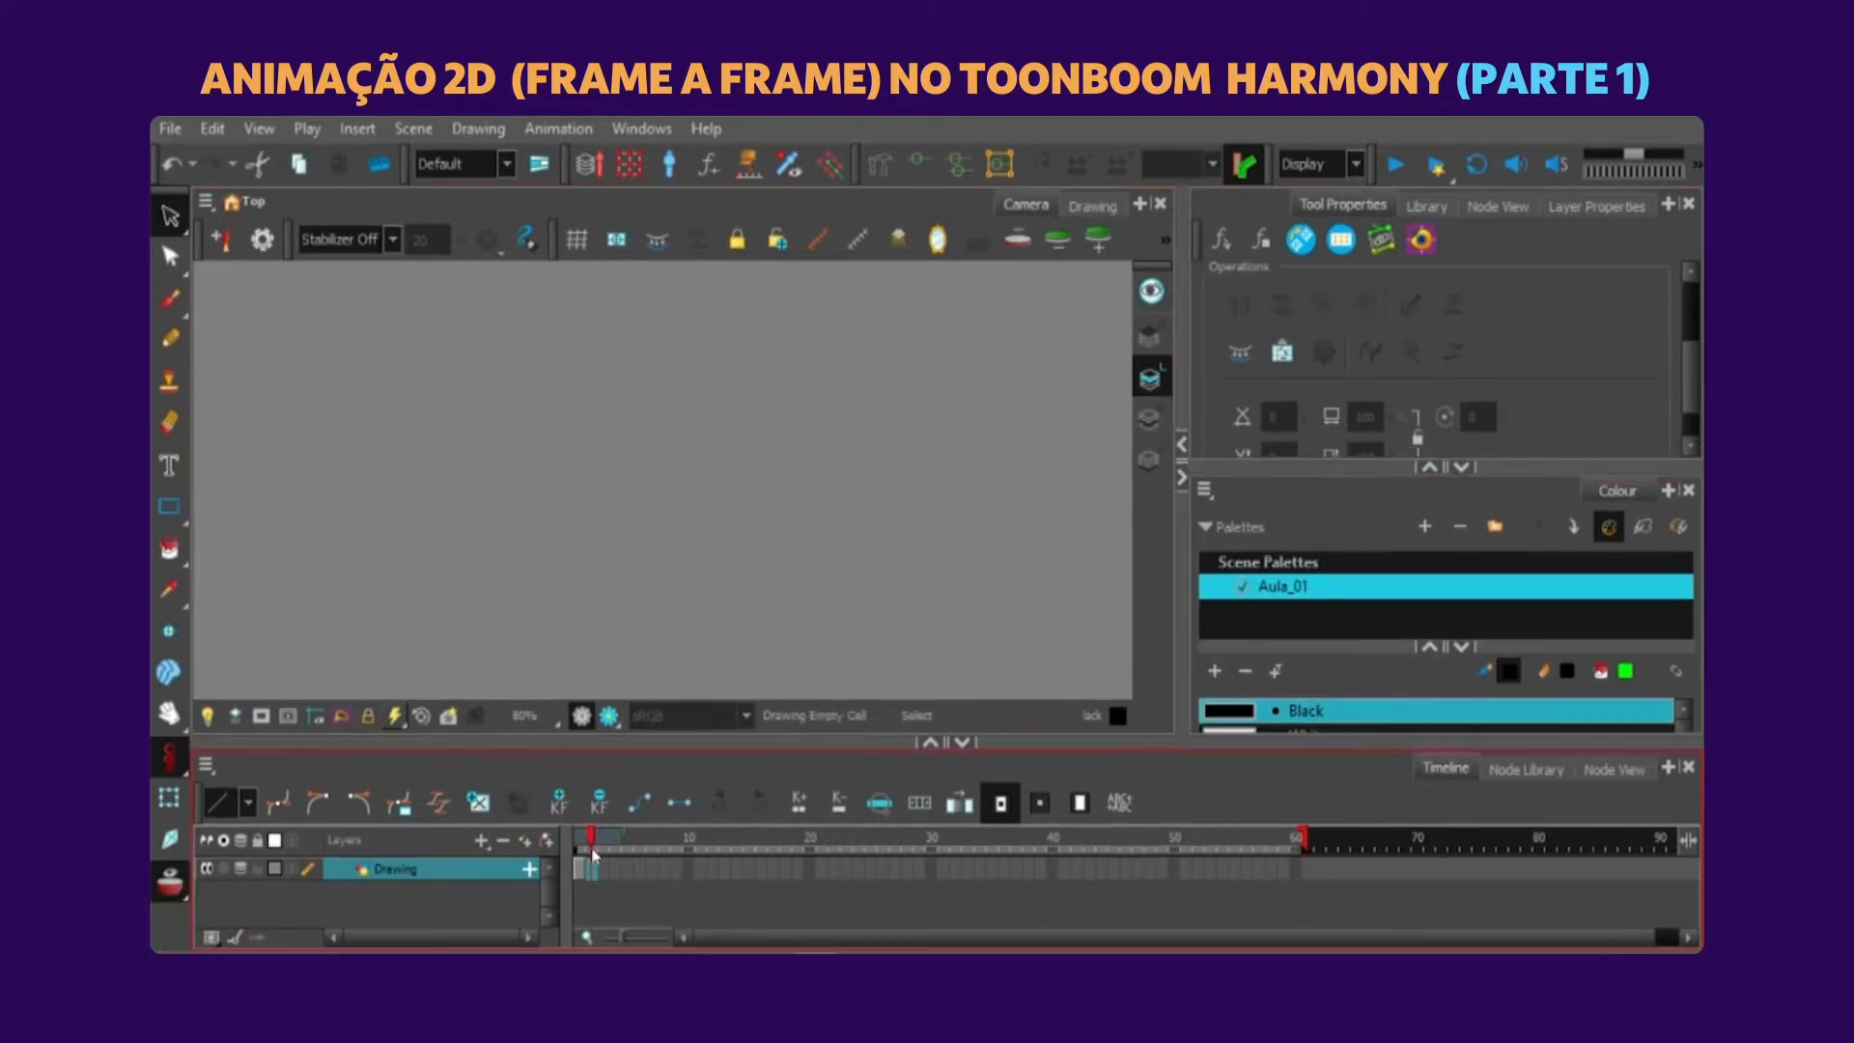
click(171, 301)
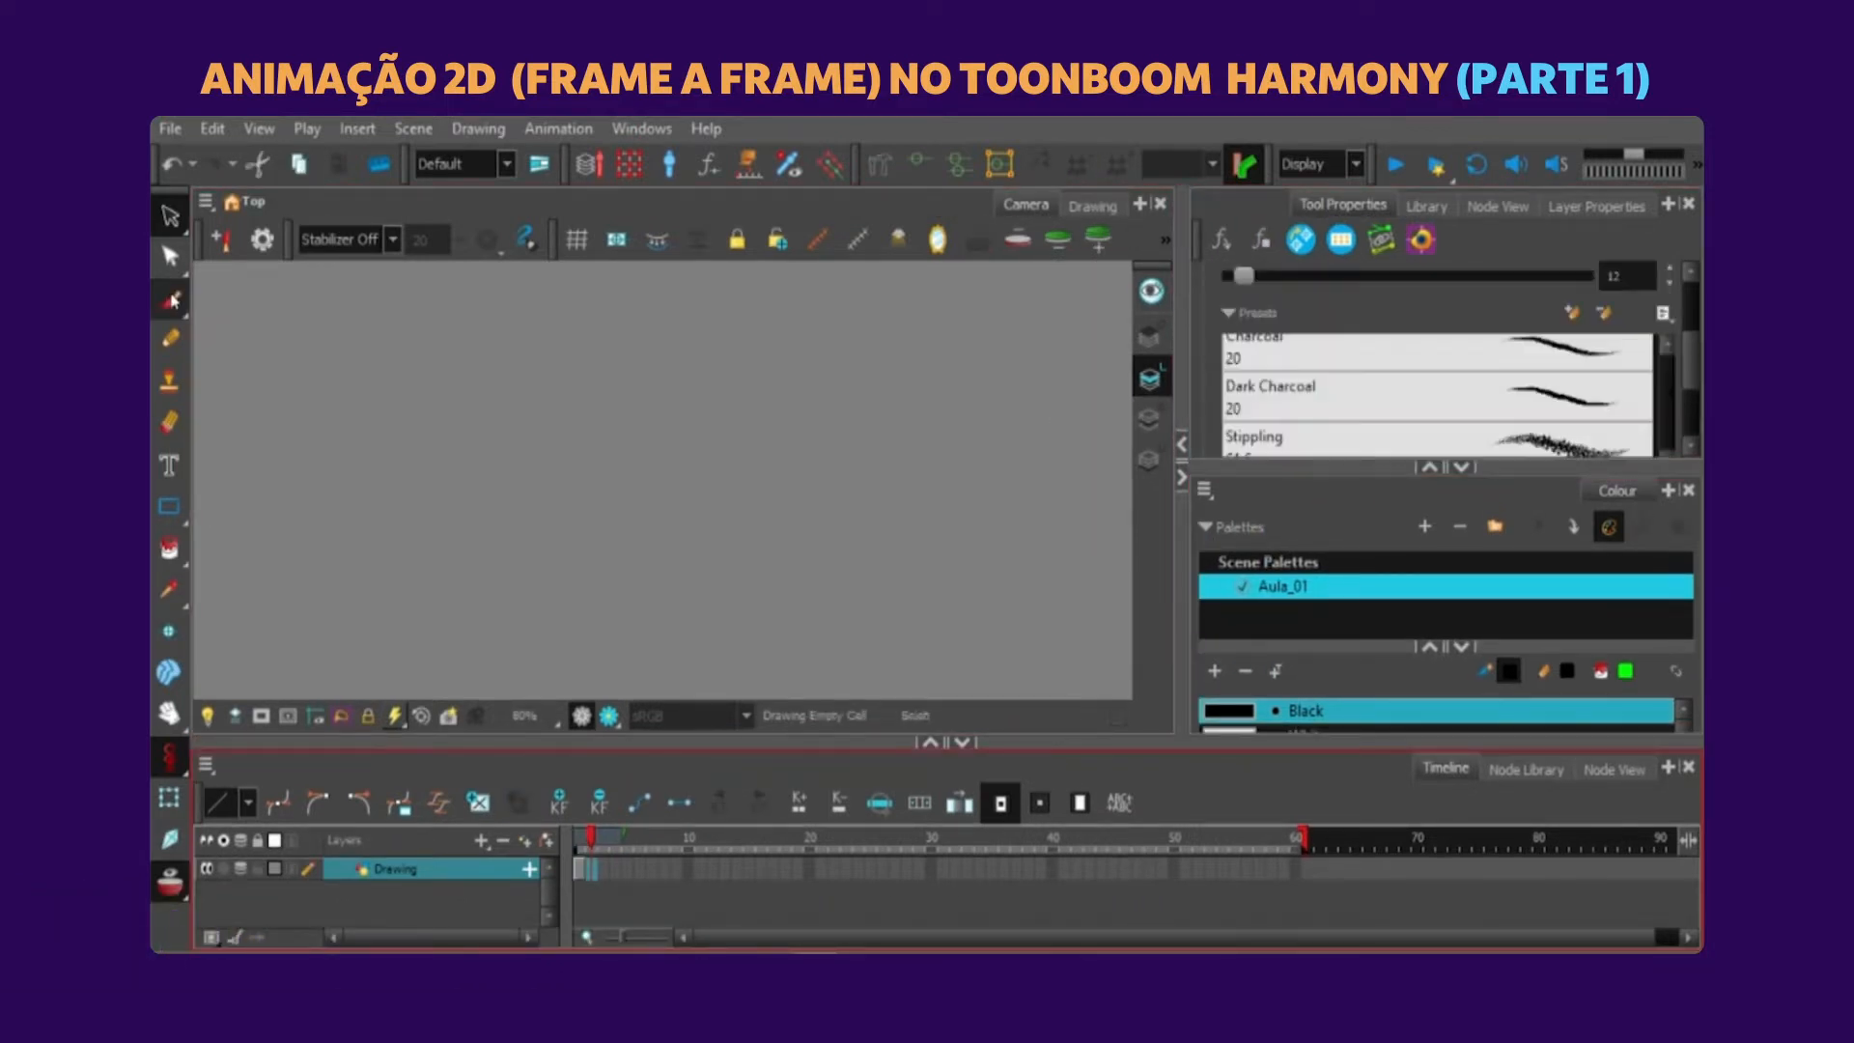
click(603, 870)
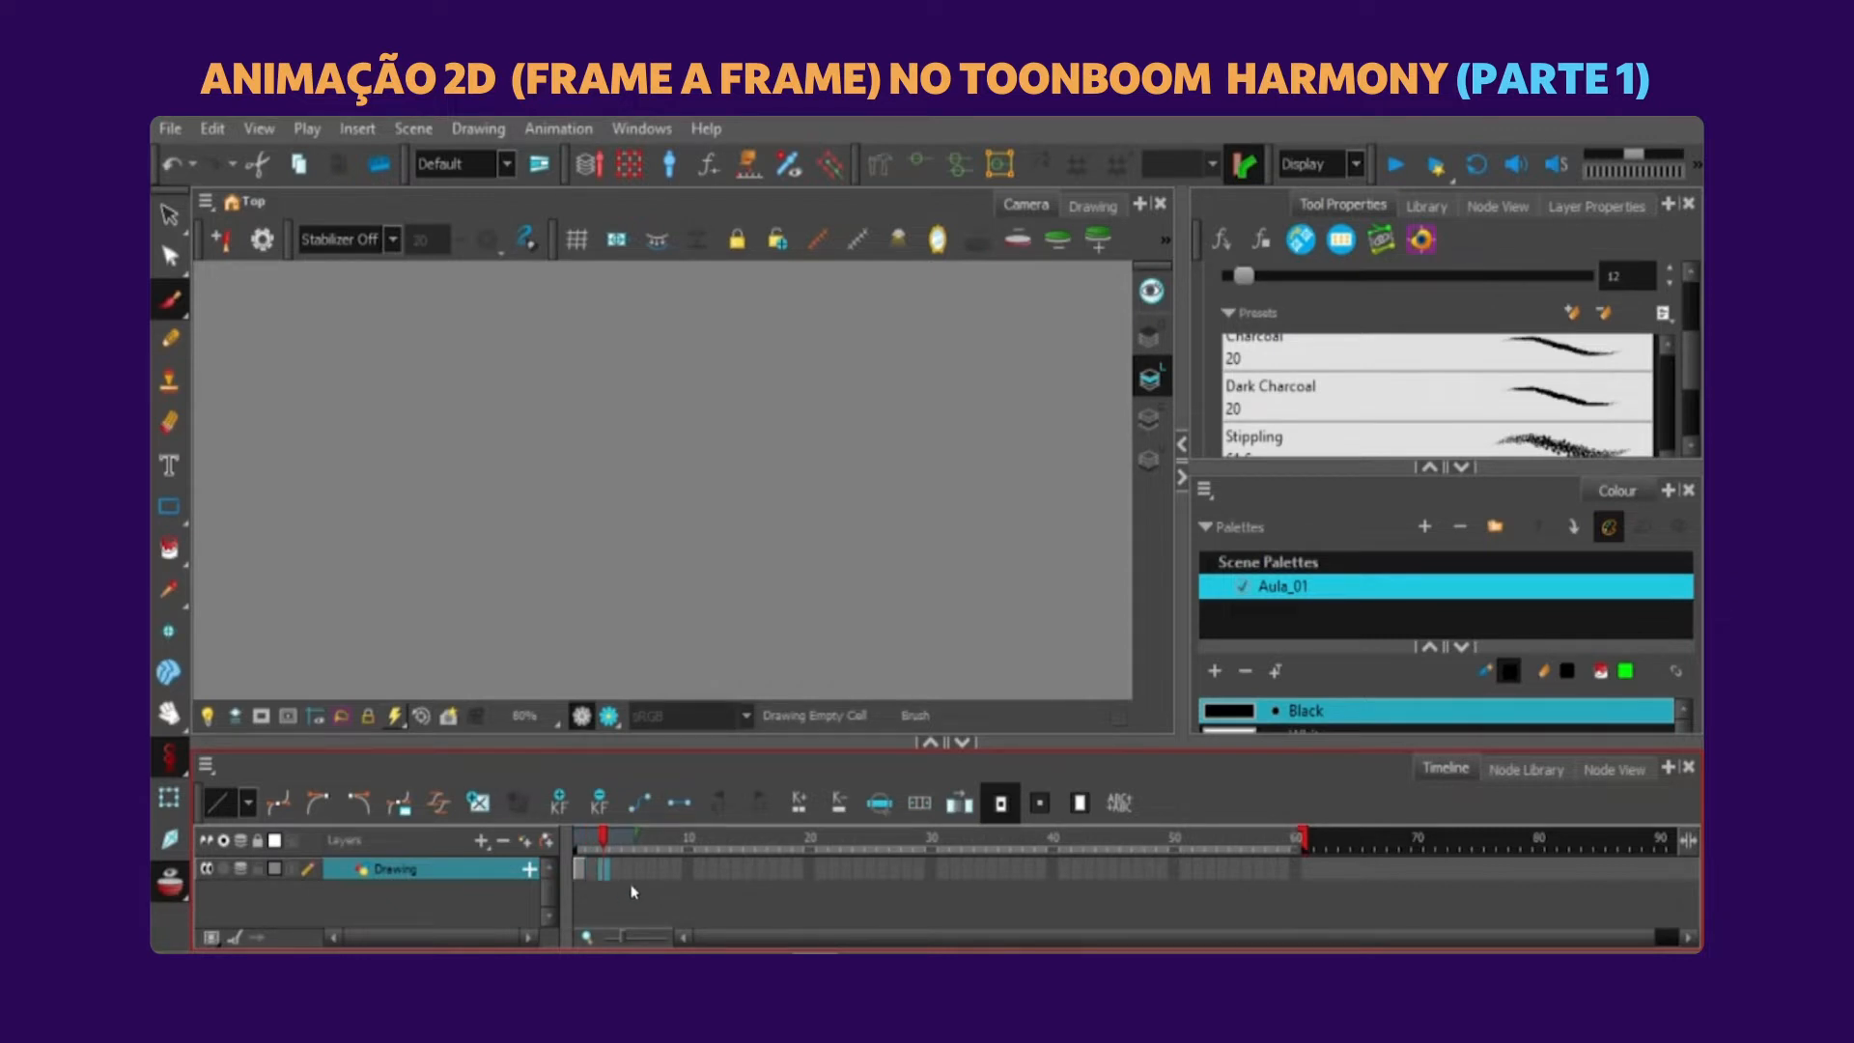
click(580, 871)
click(627, 870)
click(583, 871)
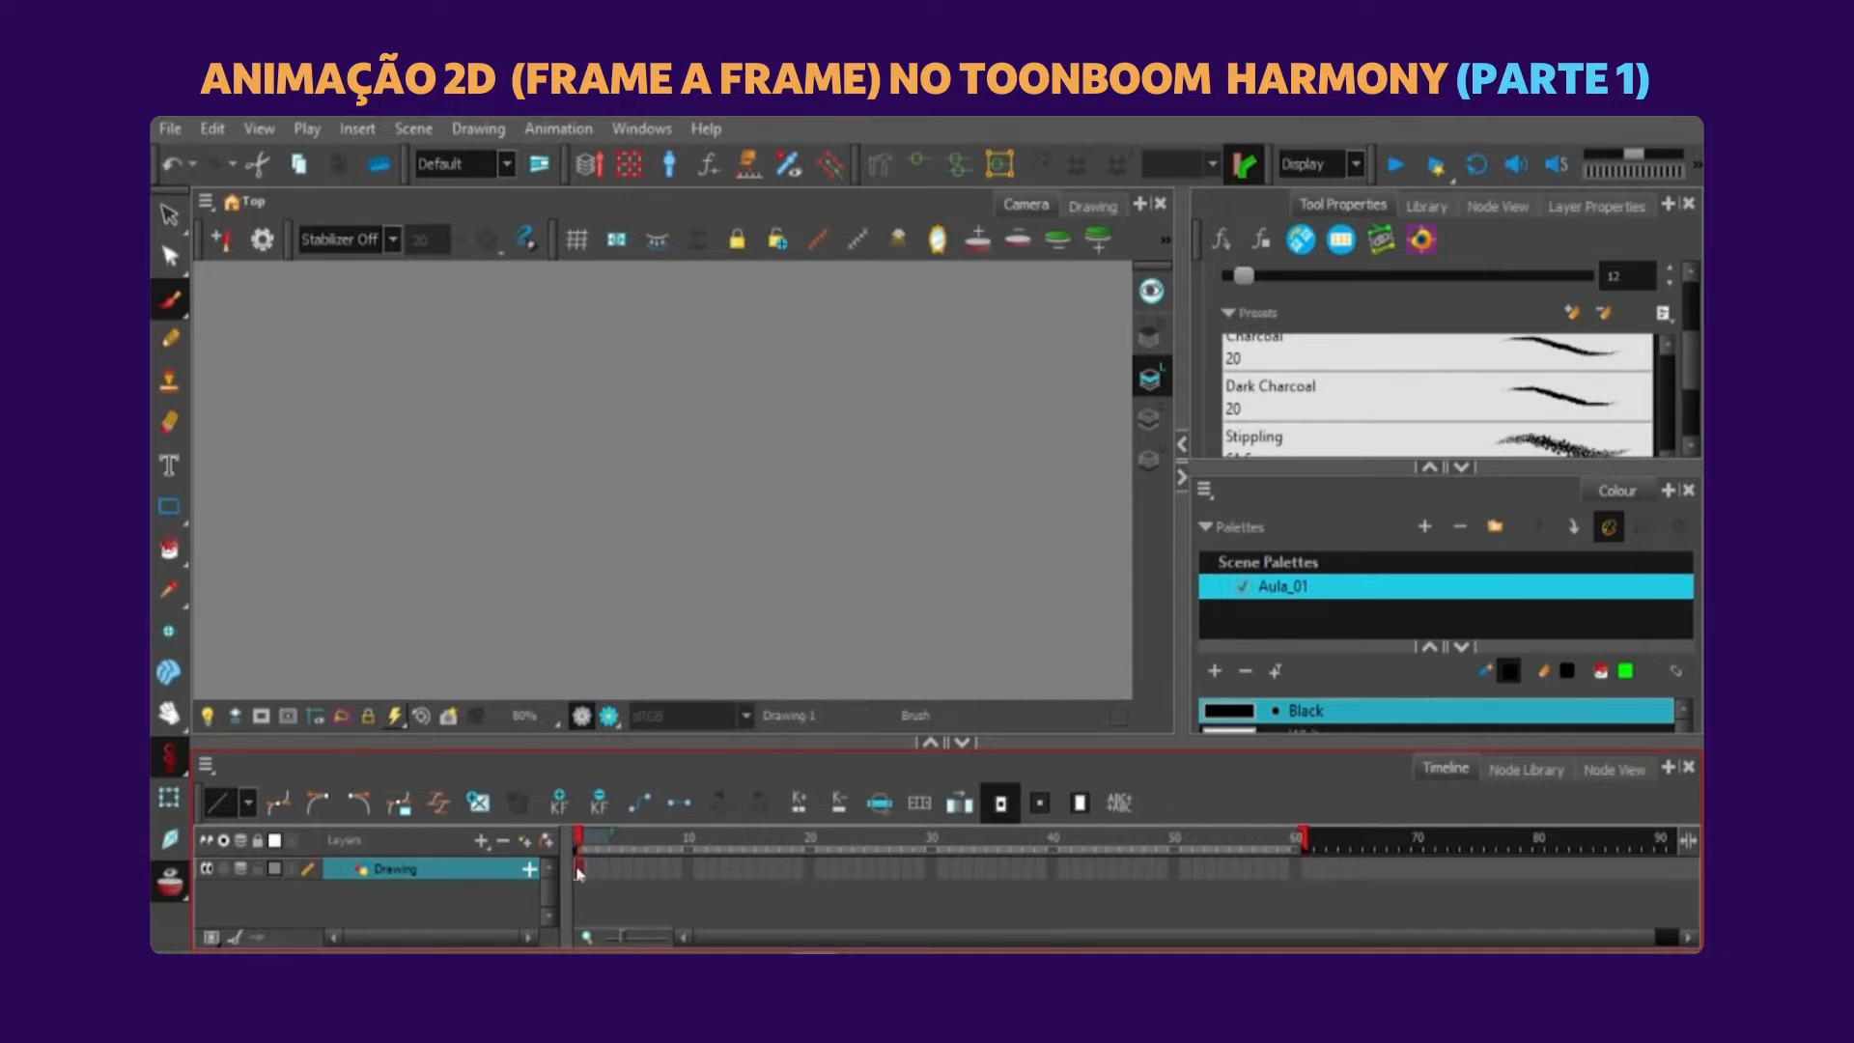
Zoom in and out on the timeline to examine the Drawing layer's frames at different scales.
scroll(583, 871, up, 1)
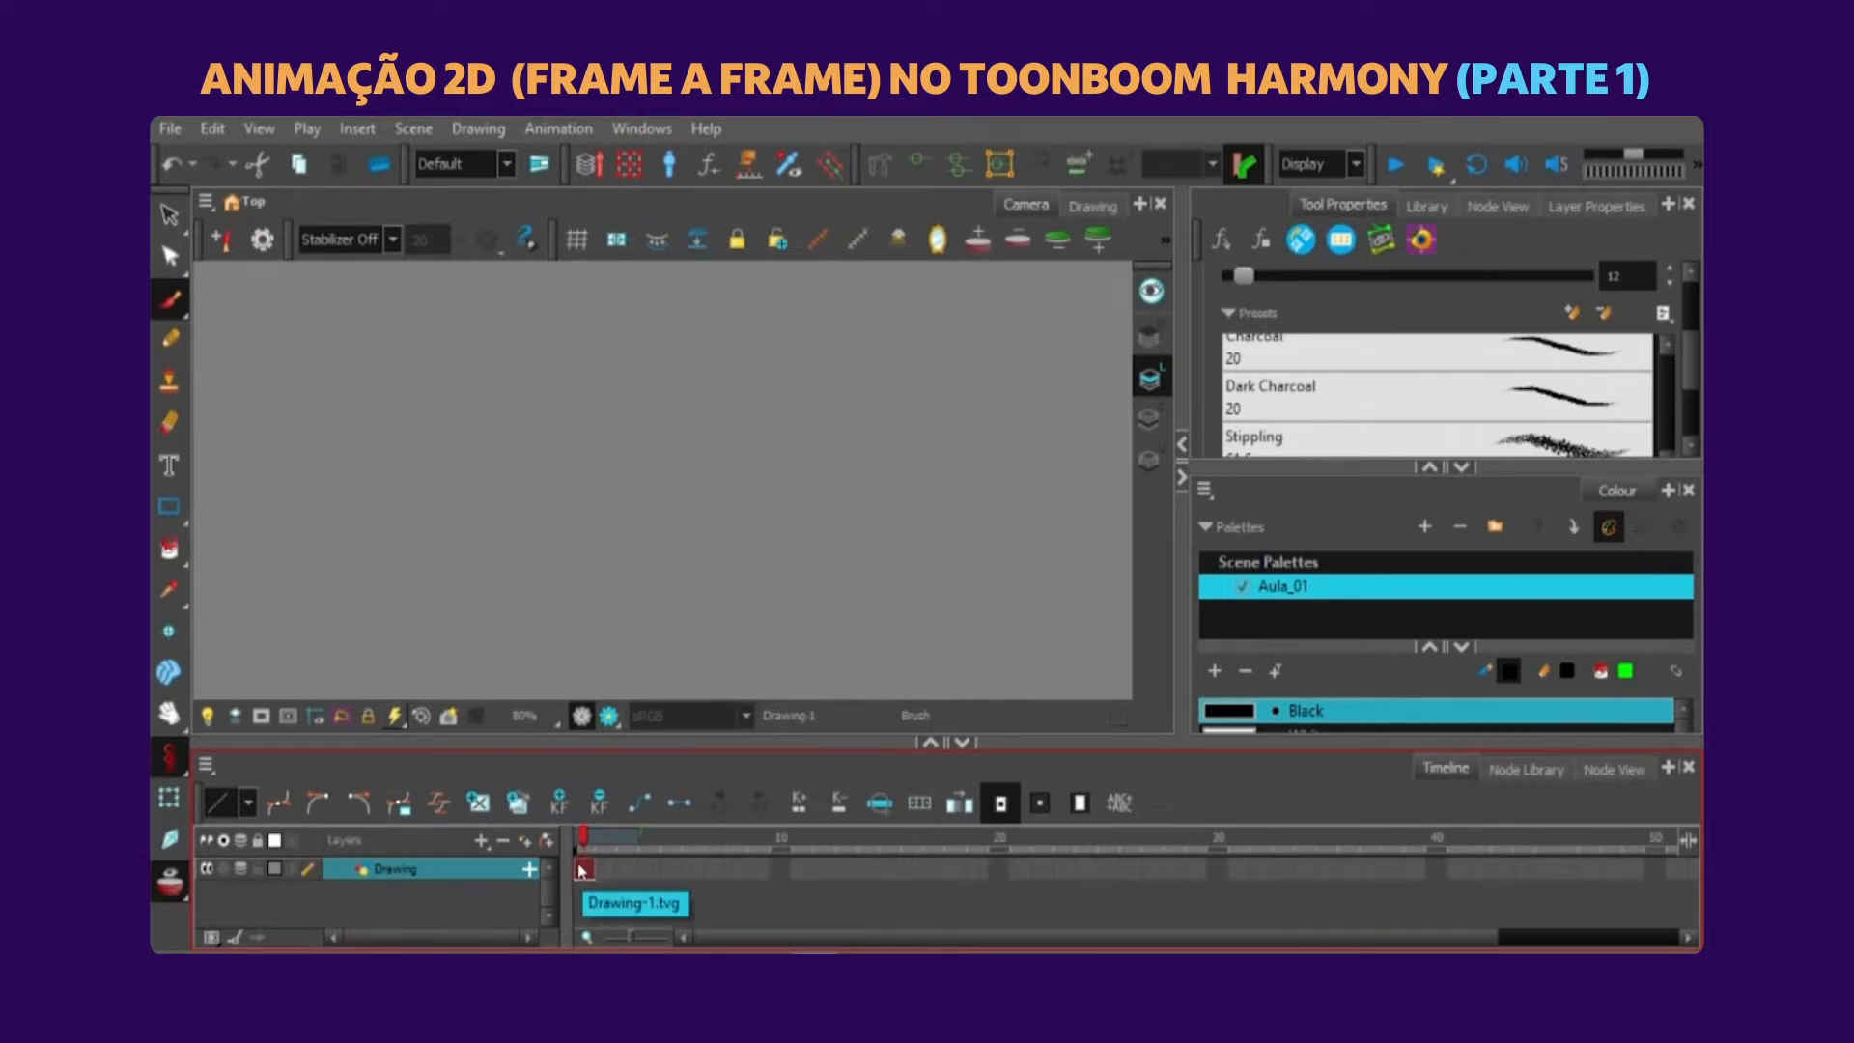
scroll(582, 871, down, 1)
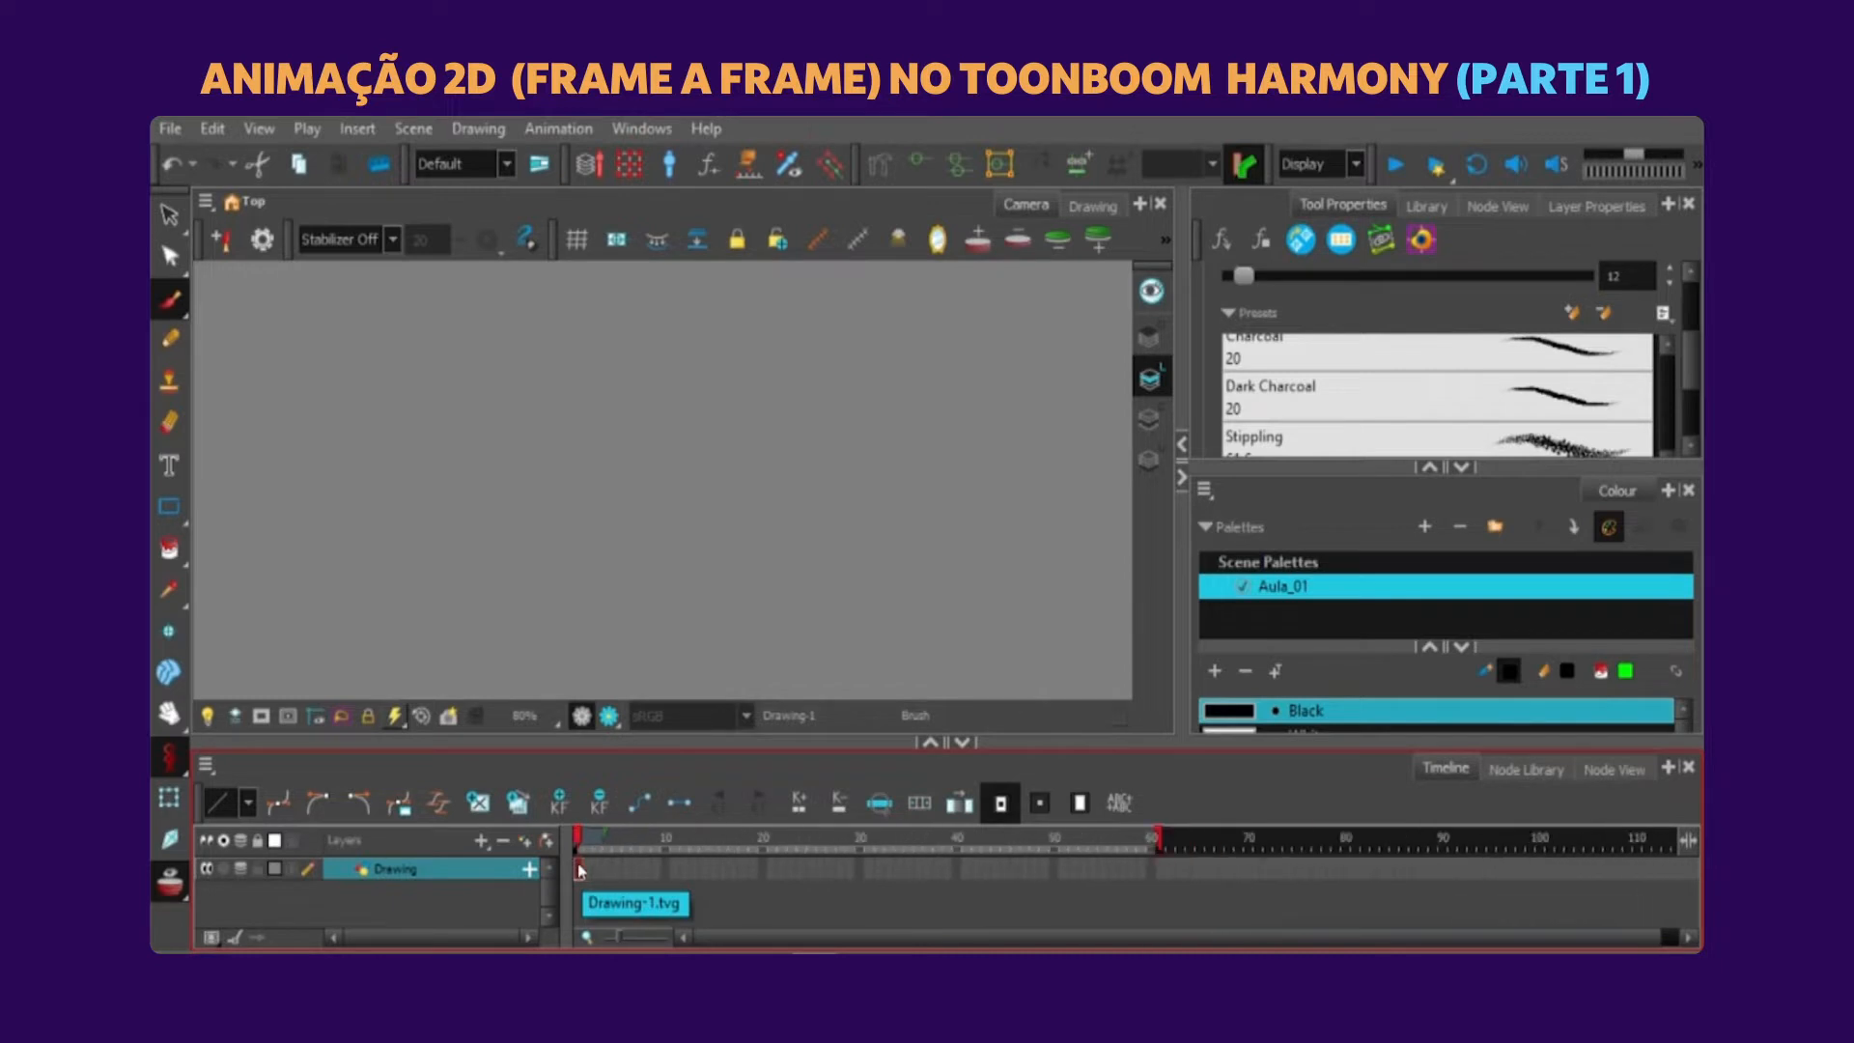
scroll(579, 871, up, 2)
key(z)
key(z)
key(z)
key(z)
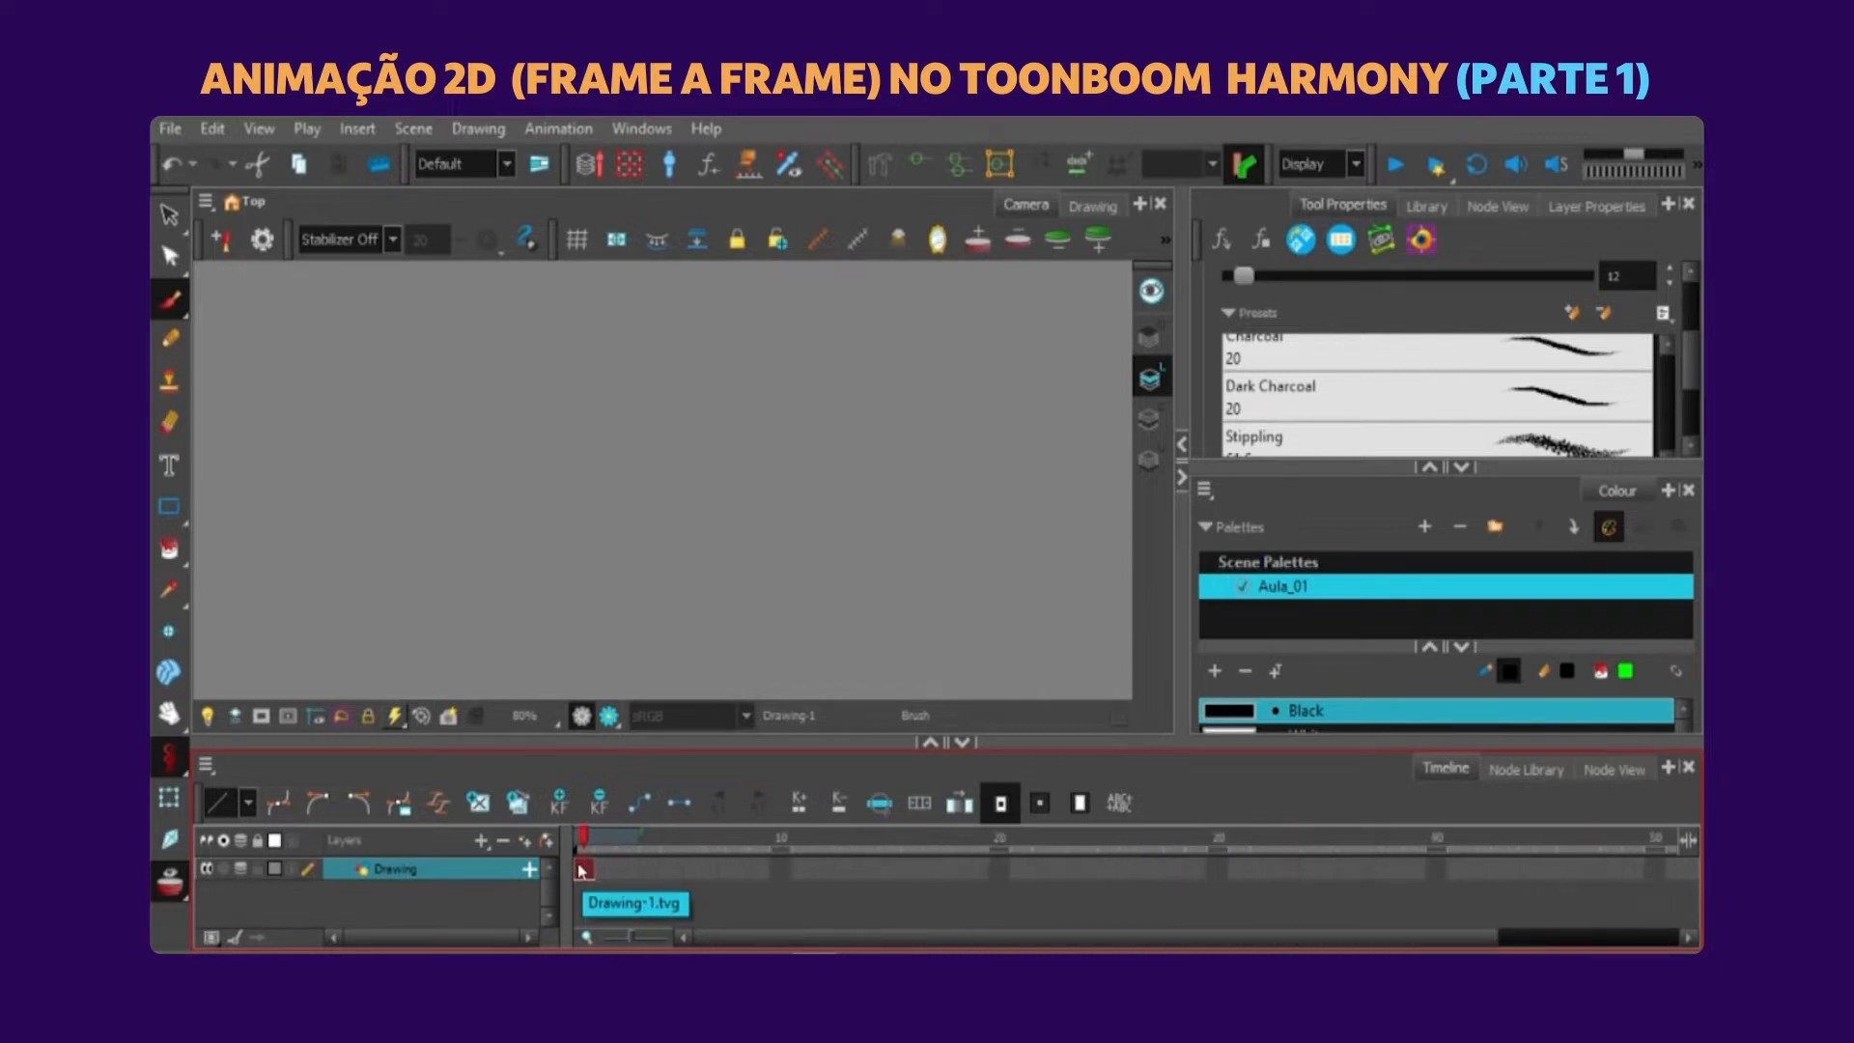
key(x)
key(x)
key(x)
key(z)
key(z)
key(z)
key(x)
key(x)
key(x)
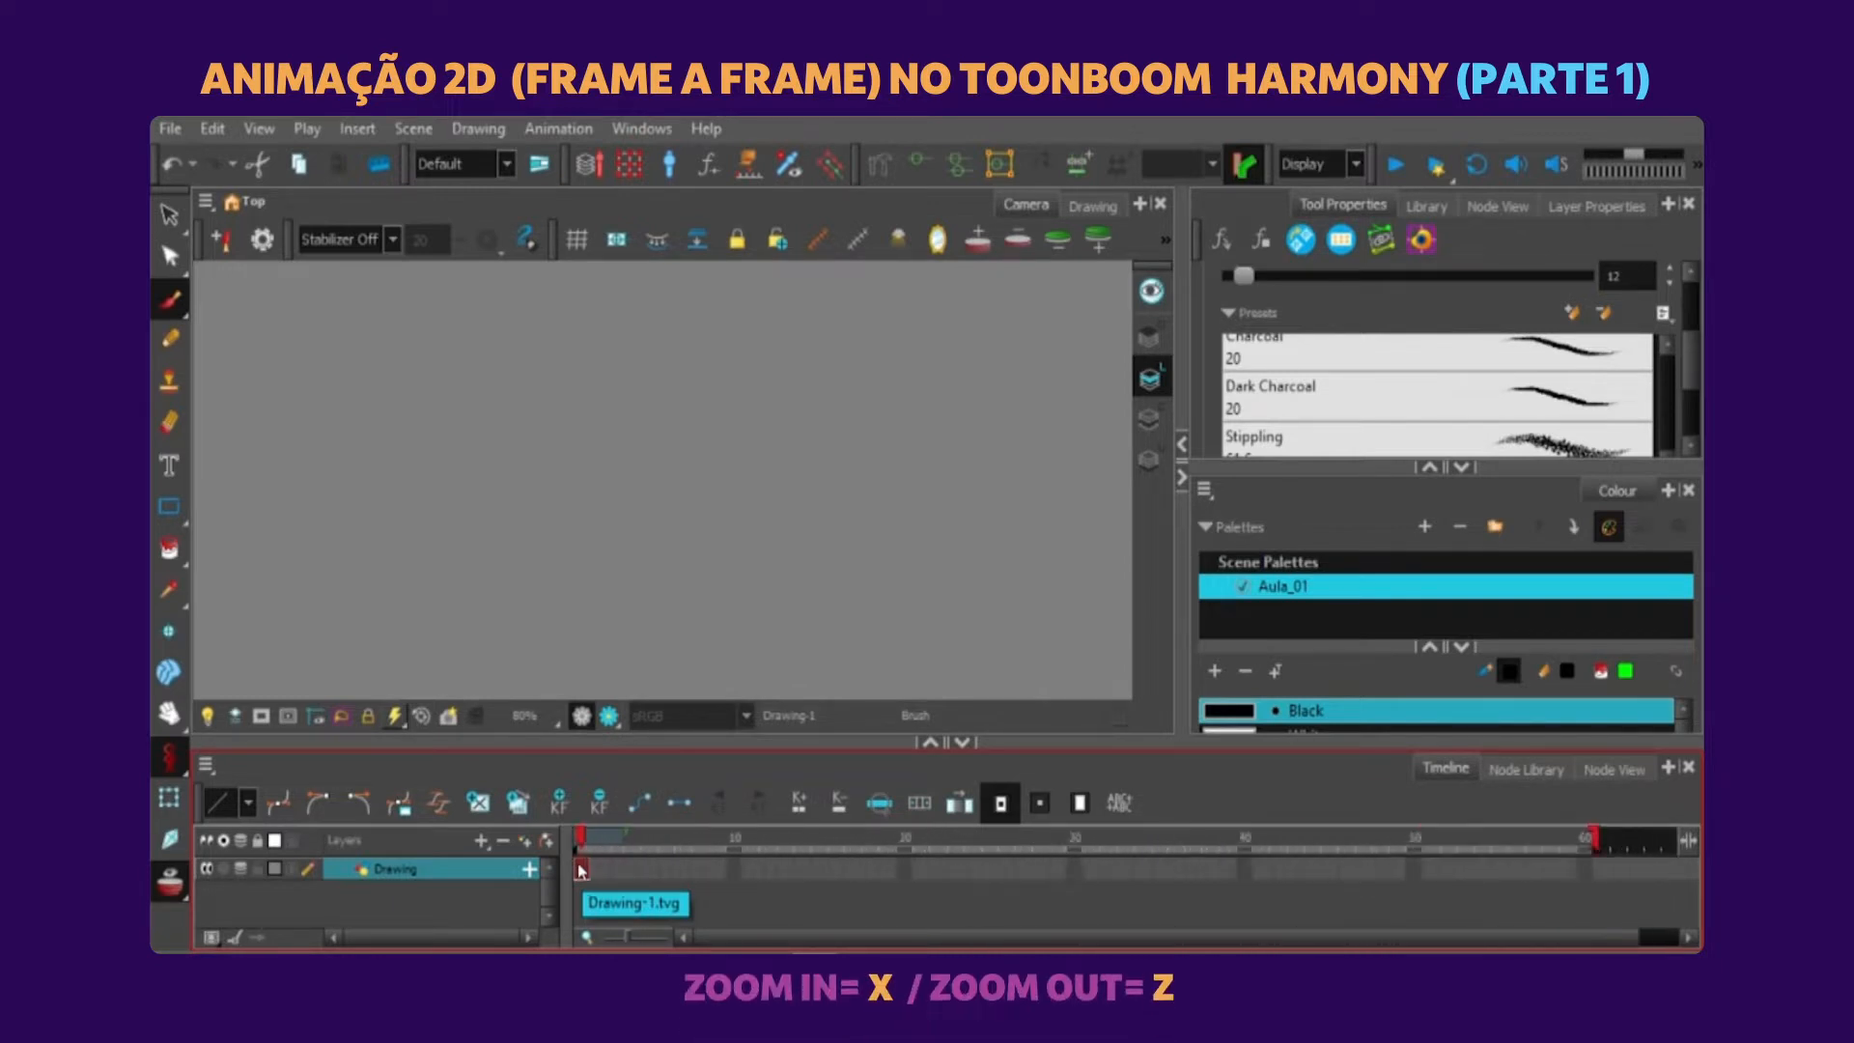
key(z)
key(z)
key(z)
key(z)
key(x)
key(x)
key(z)
key(z)
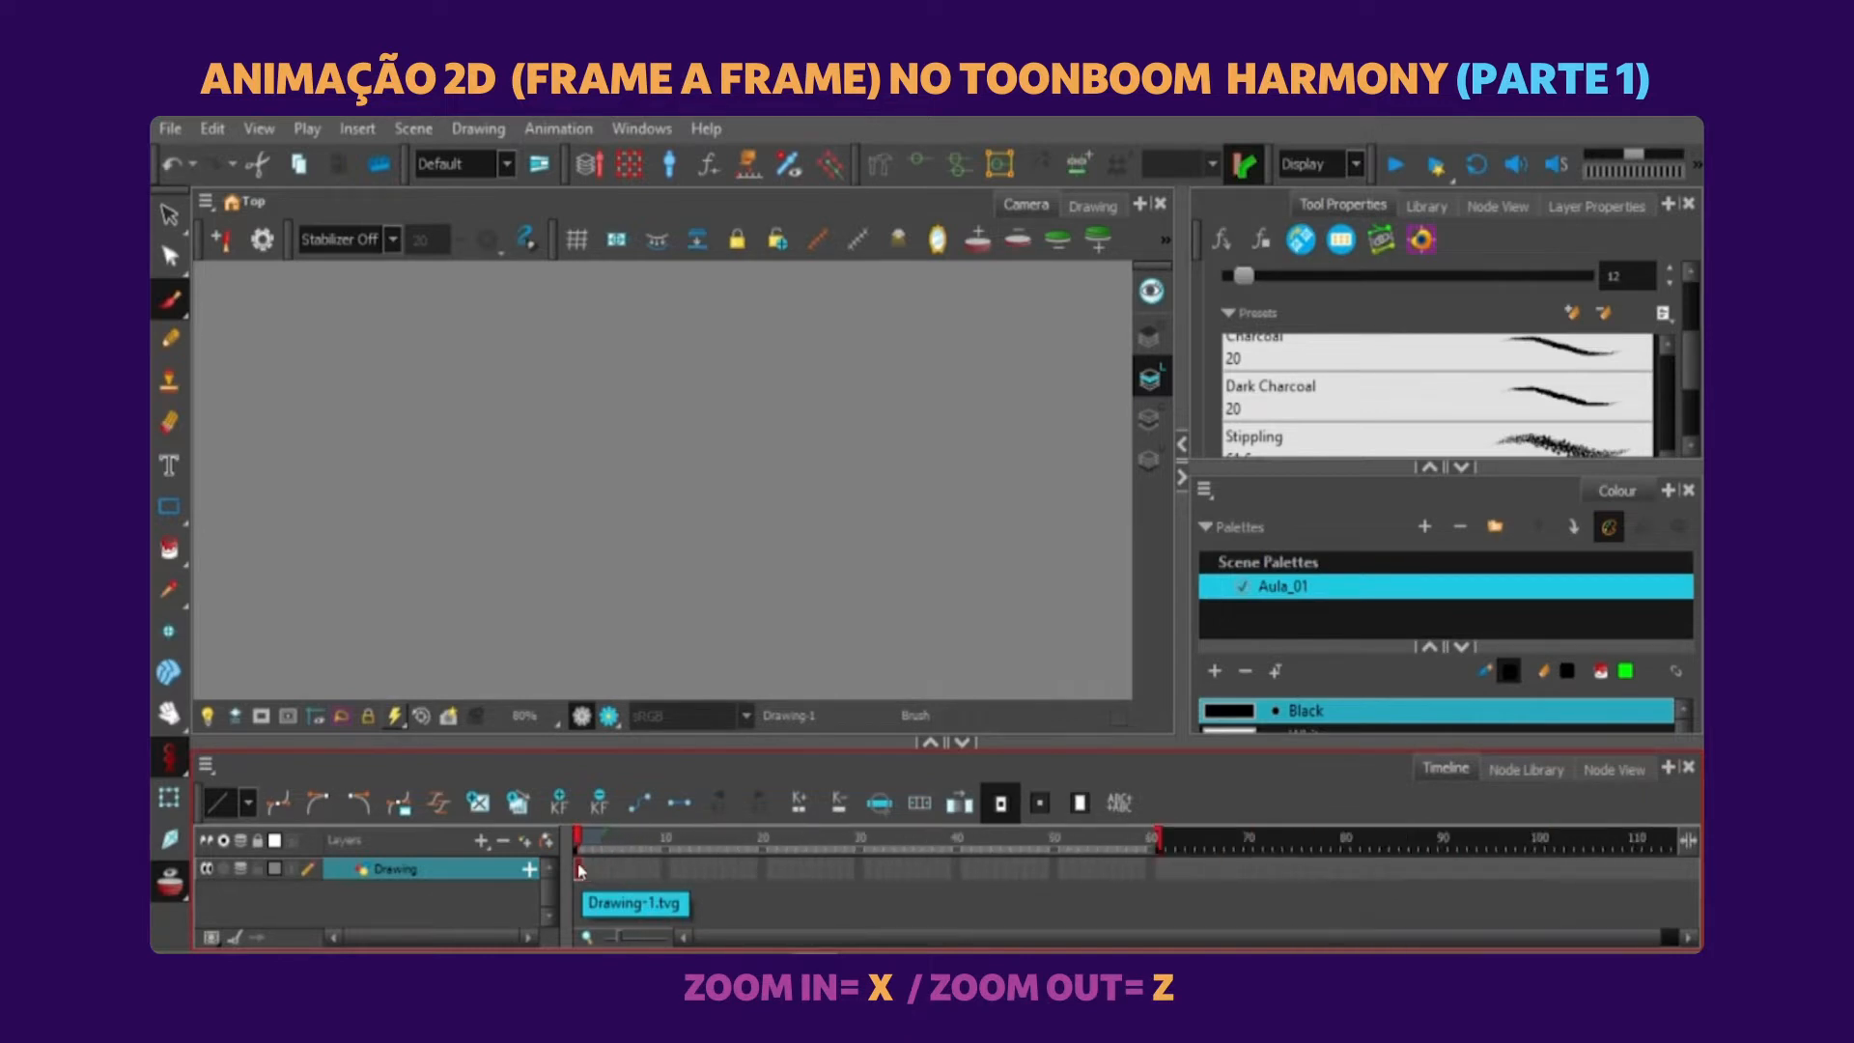
key(x)
key(x)
key(z)
key(z)
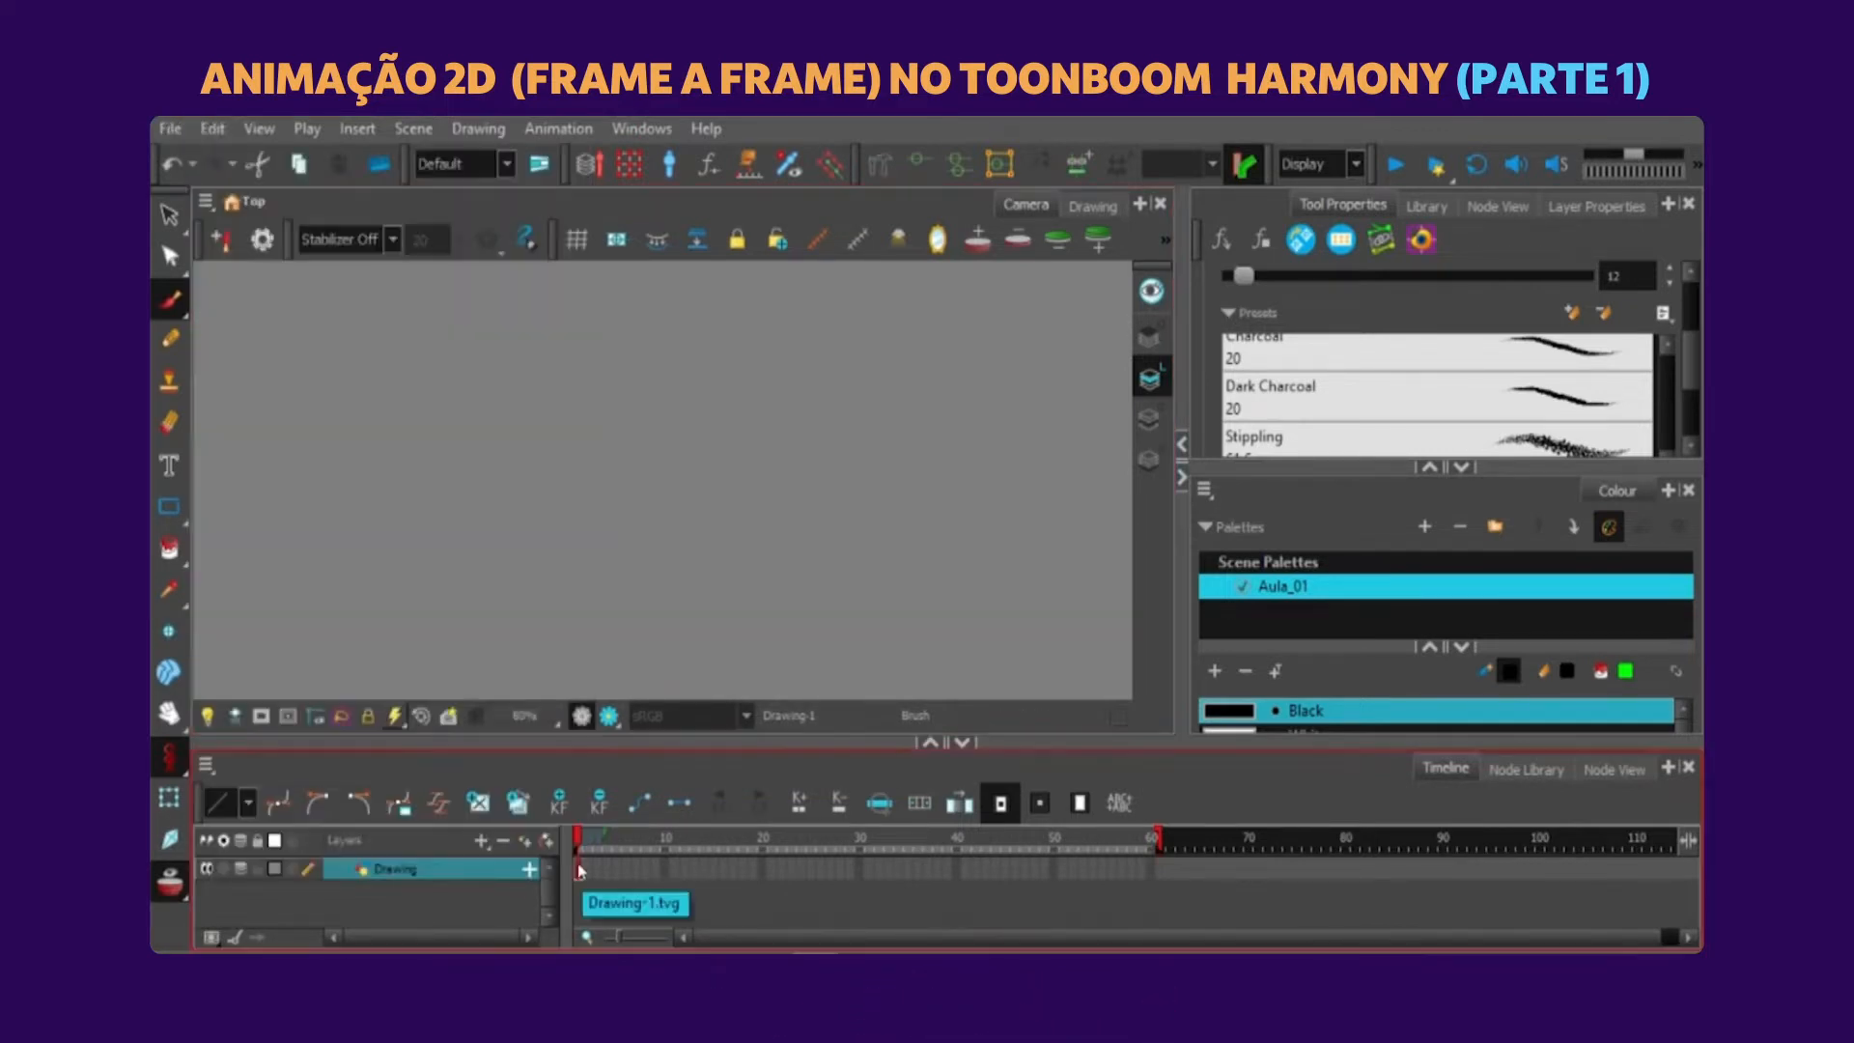
Open the keyboard shortcut settings and choose the Adobe Flash shortcut set.
click(213, 129)
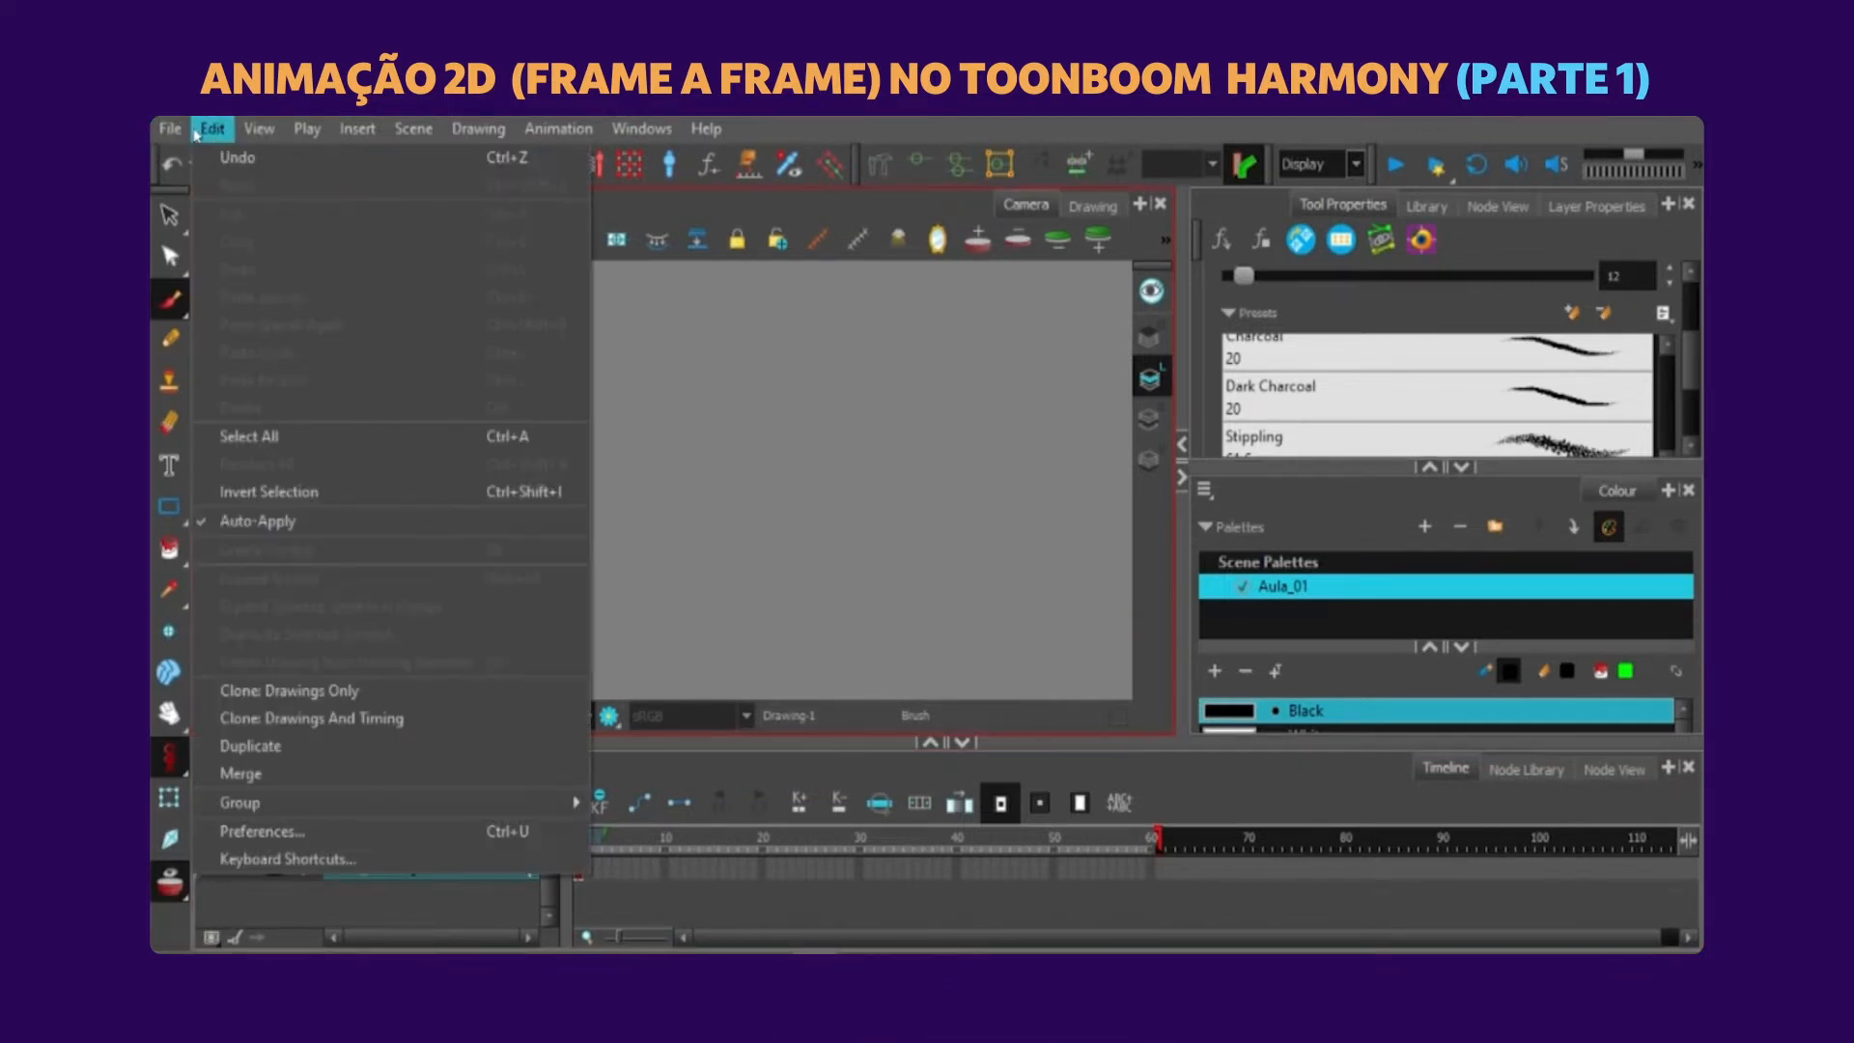
click(304, 860)
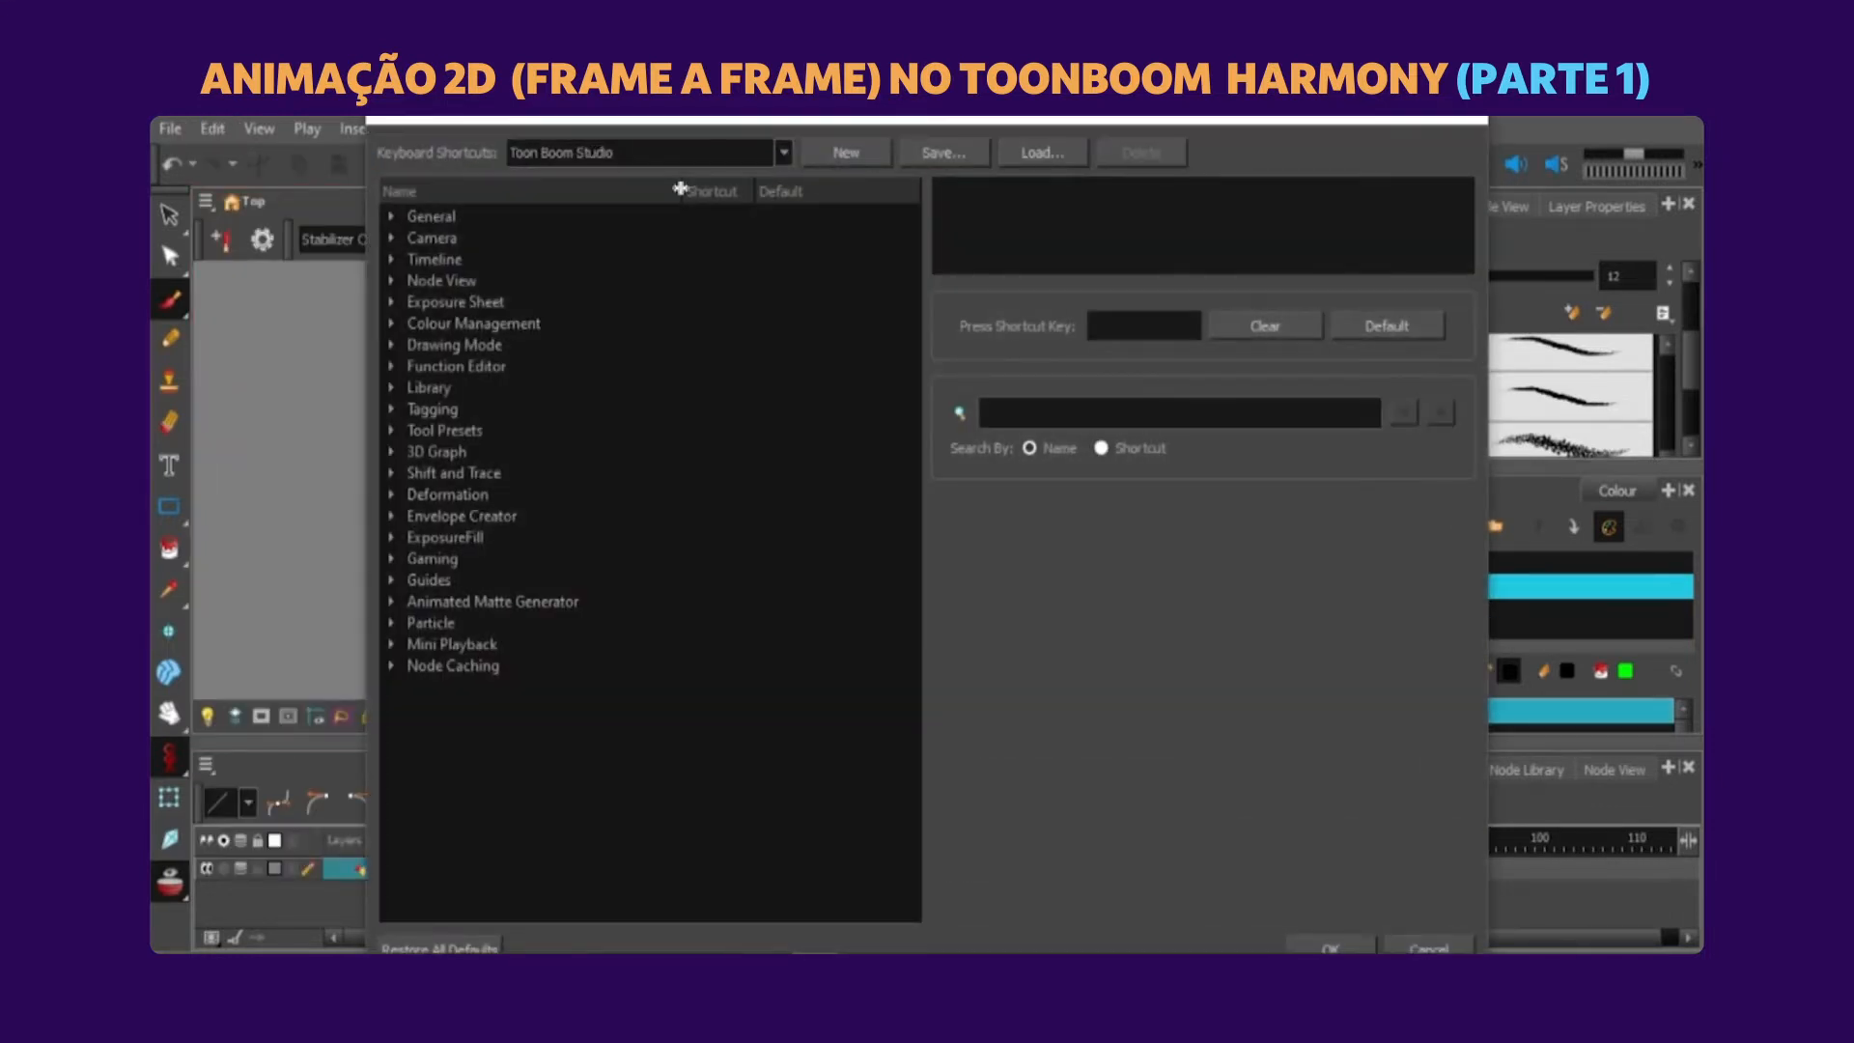
click(784, 154)
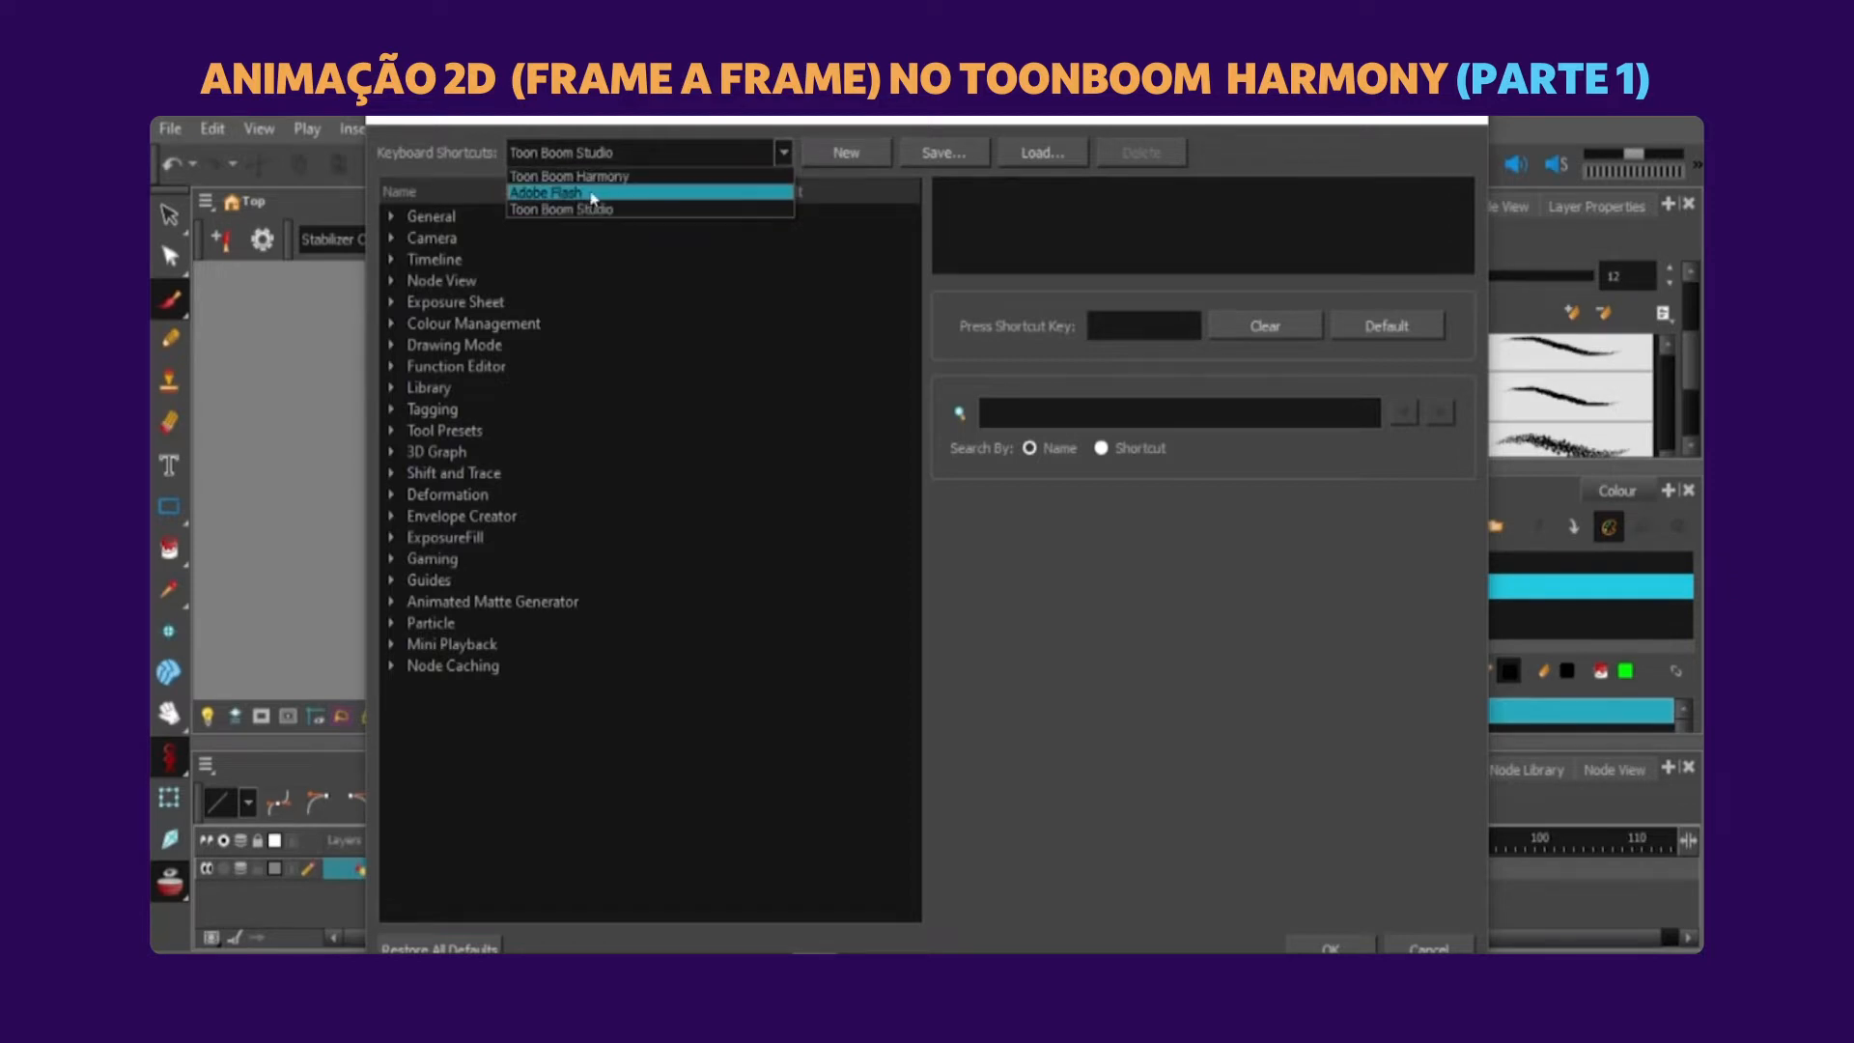
click(553, 193)
click(574, 160)
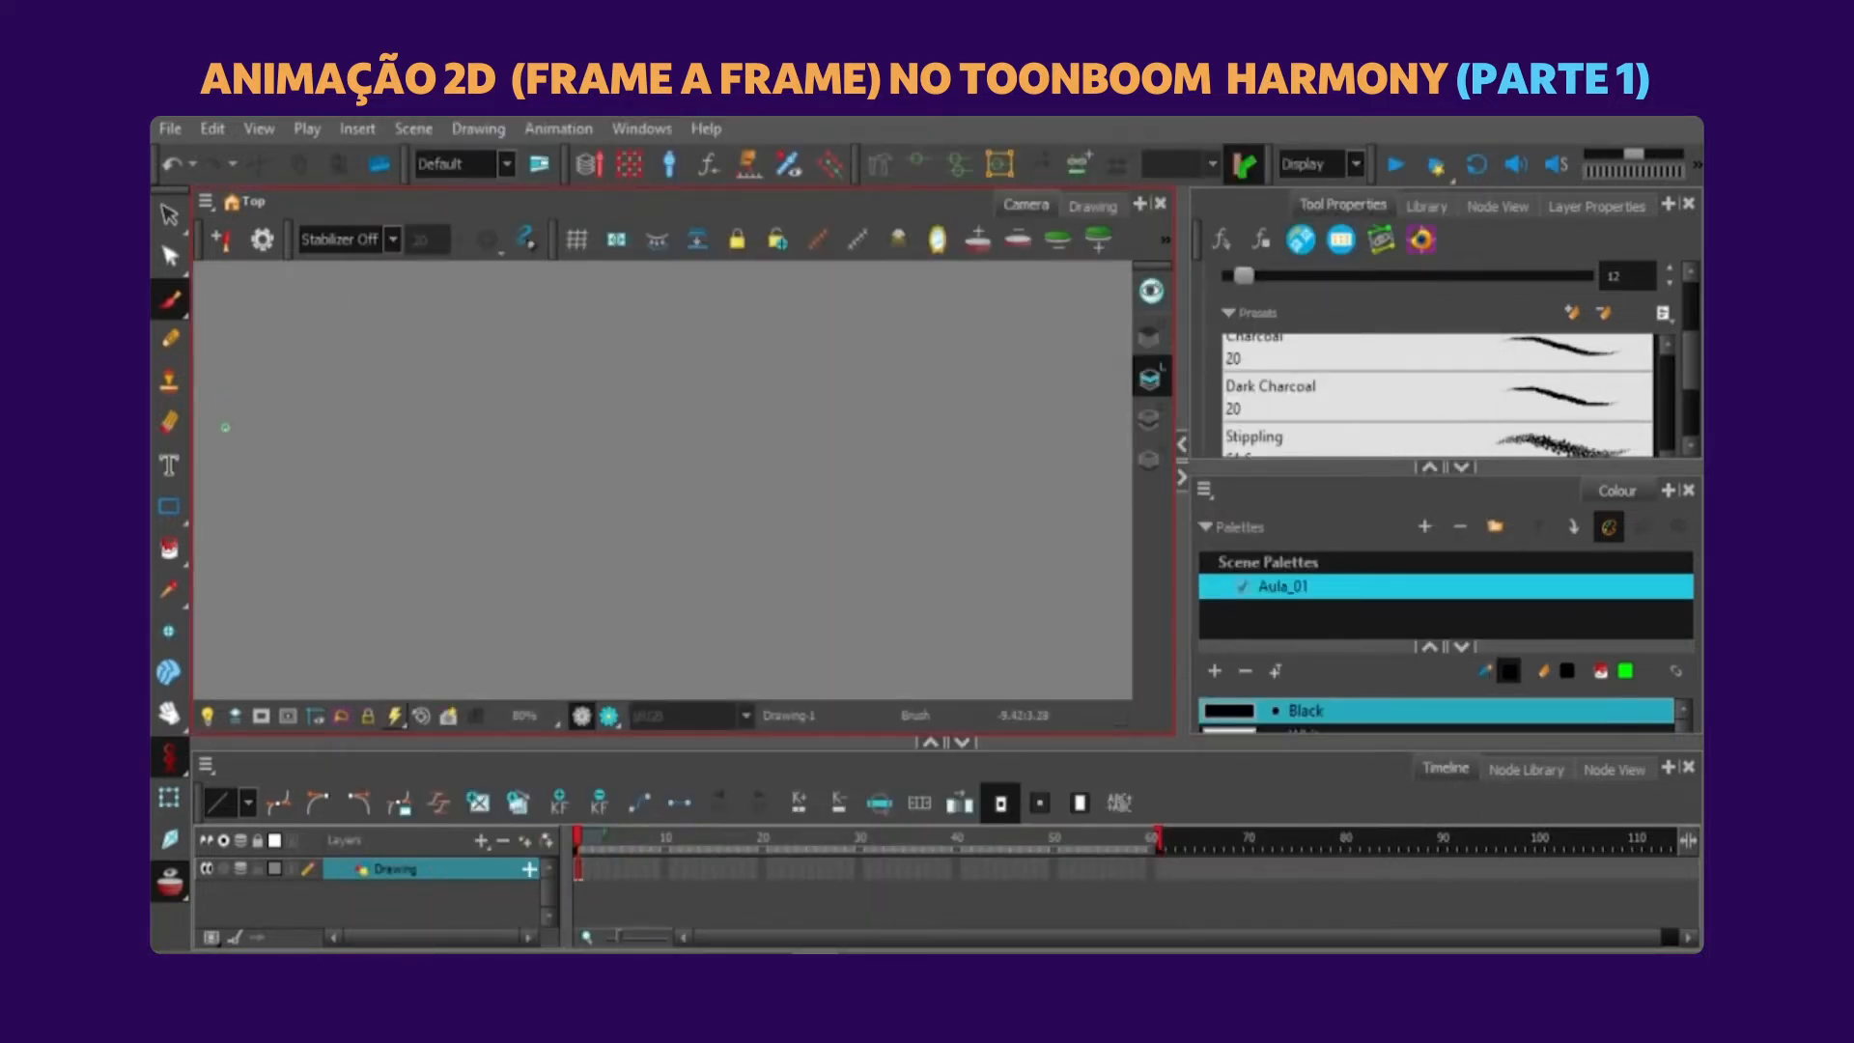
Try the Brush tool on the canvas and paint a test stroke with the Stippling preset.
mouse_move(579, 375)
mouse_down()
mouse_move(553, 478)
mouse_move(605, 553)
mouse_up()
key(ctrl+z)
click(181, 307)
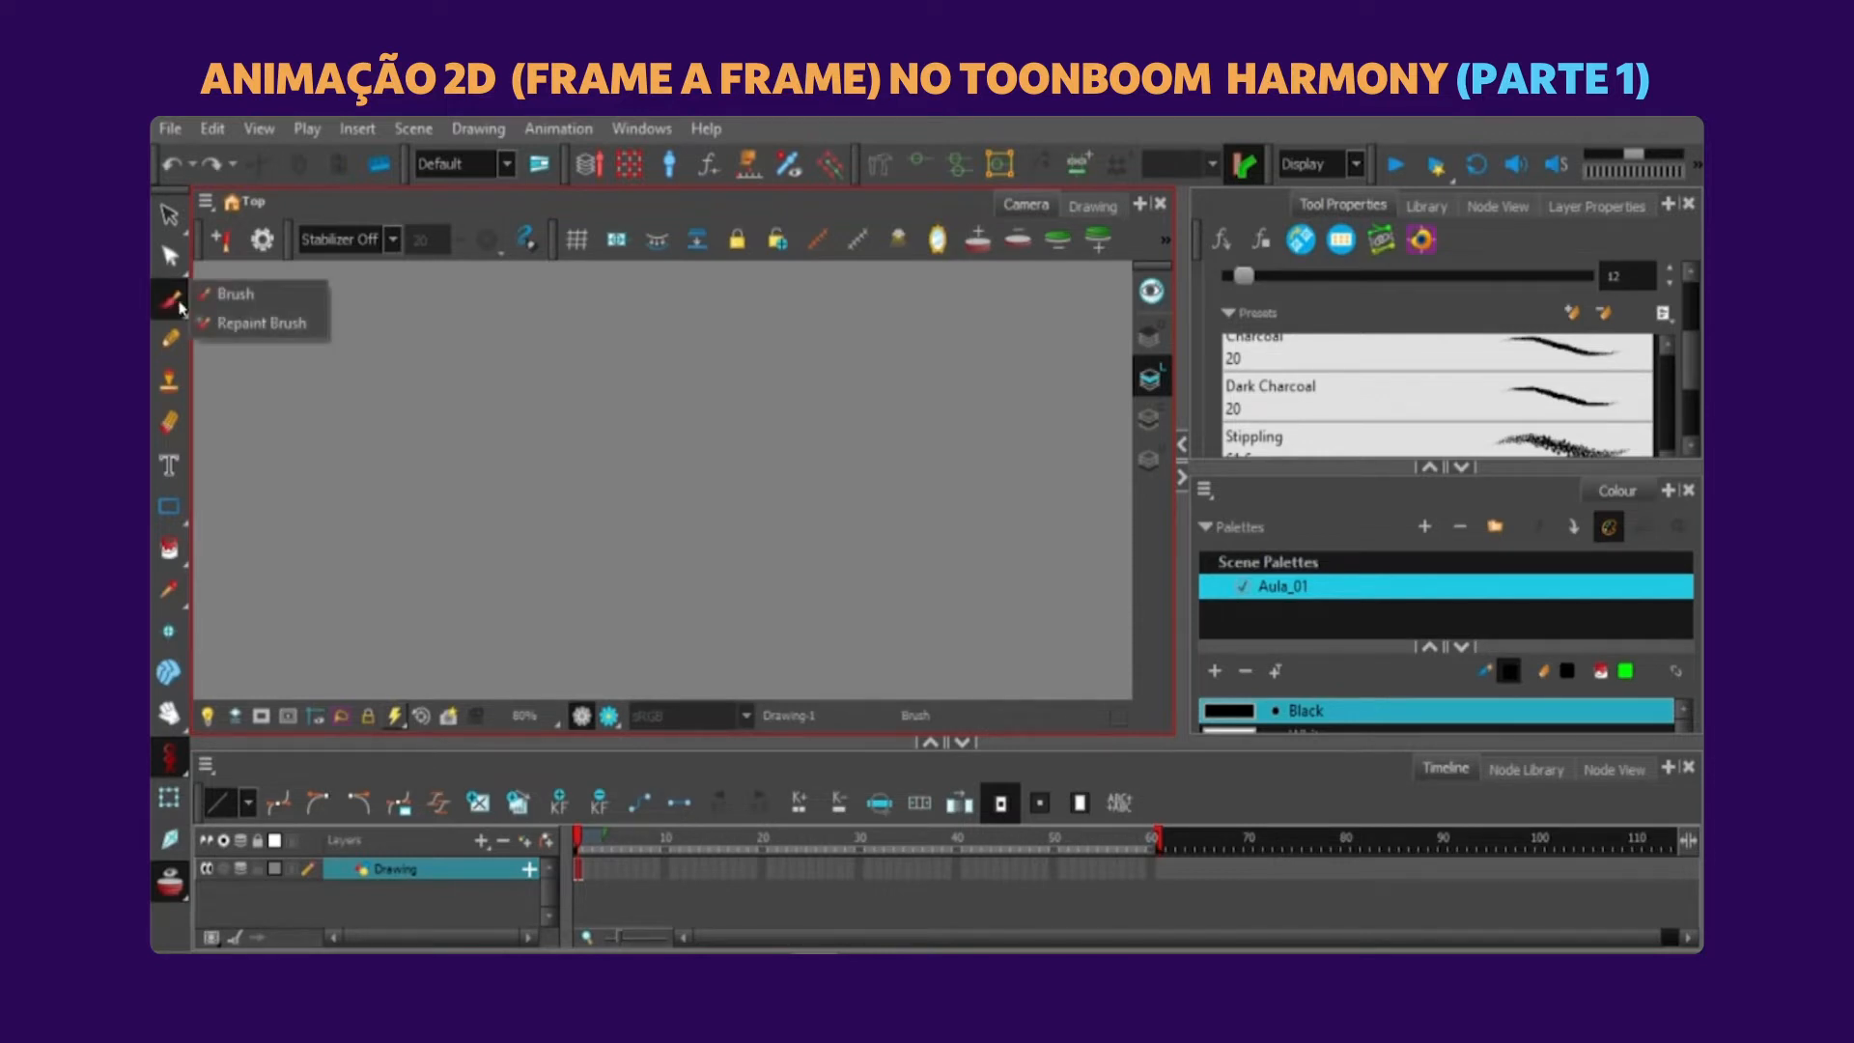
drag(1691, 356, 1691, 375)
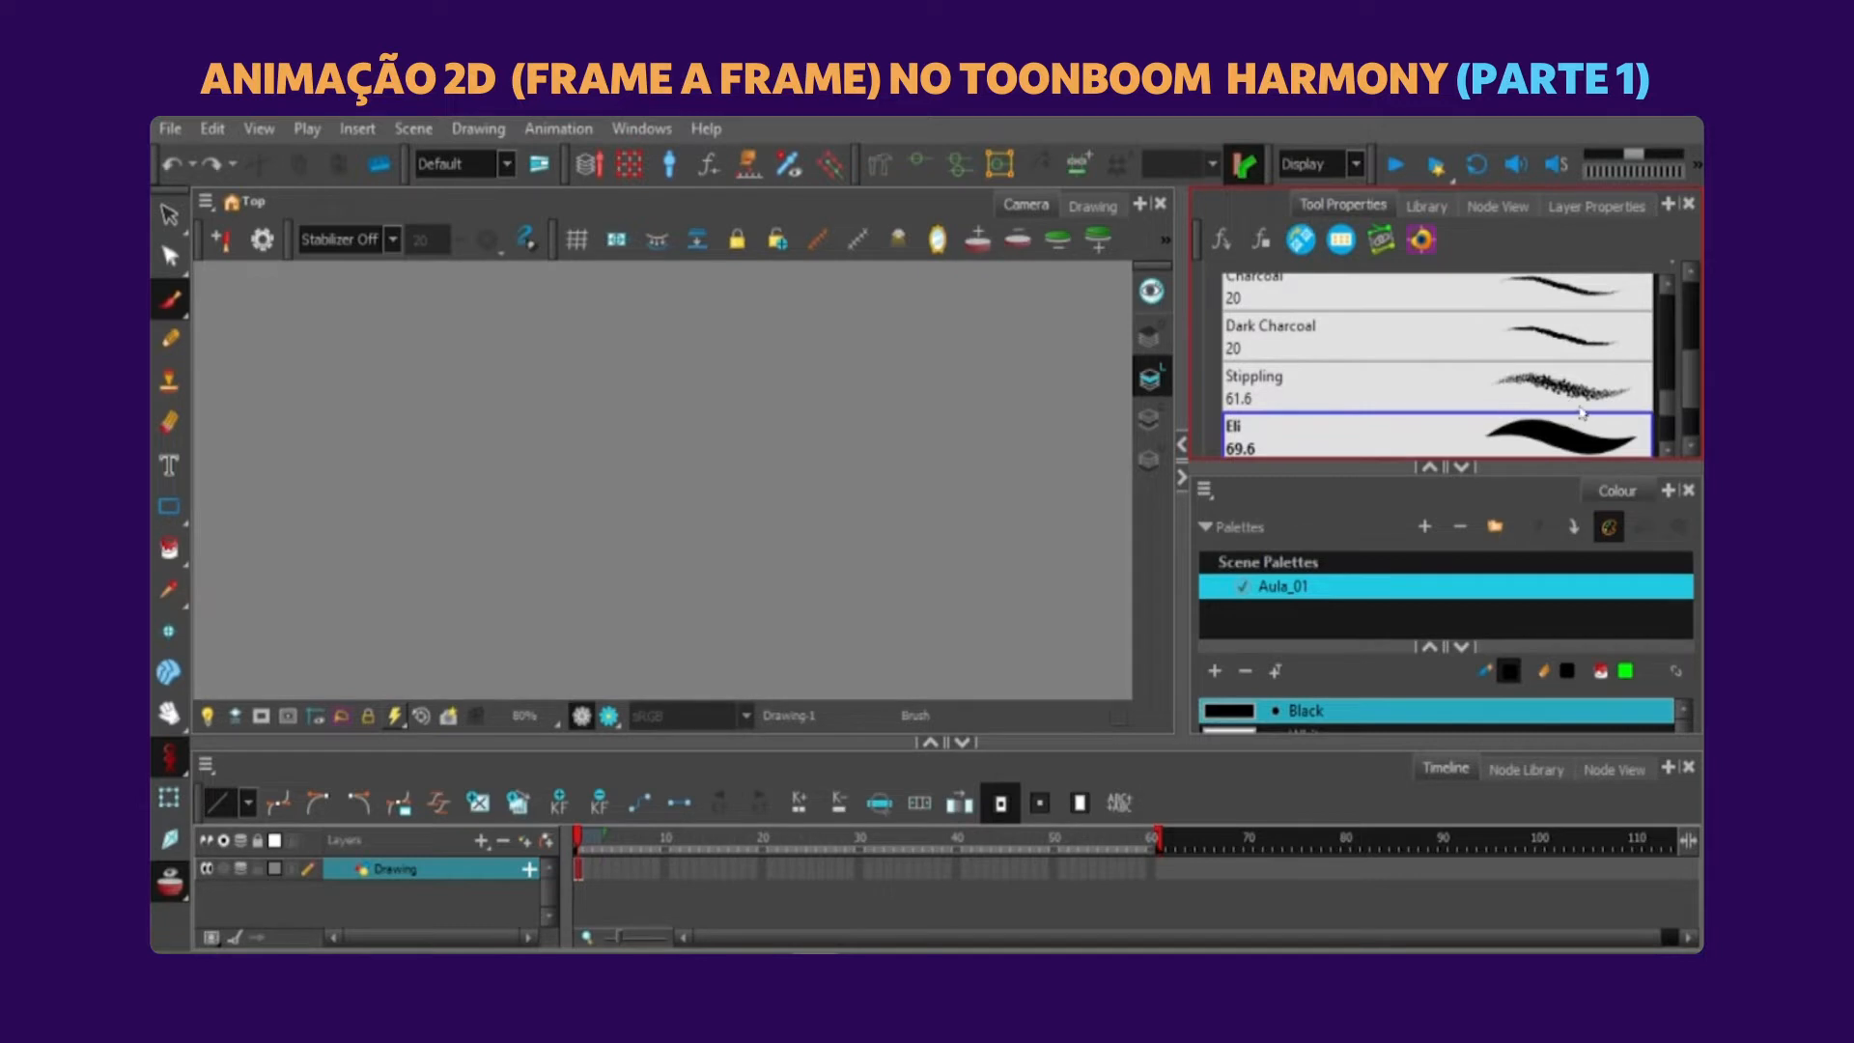
click(1584, 392)
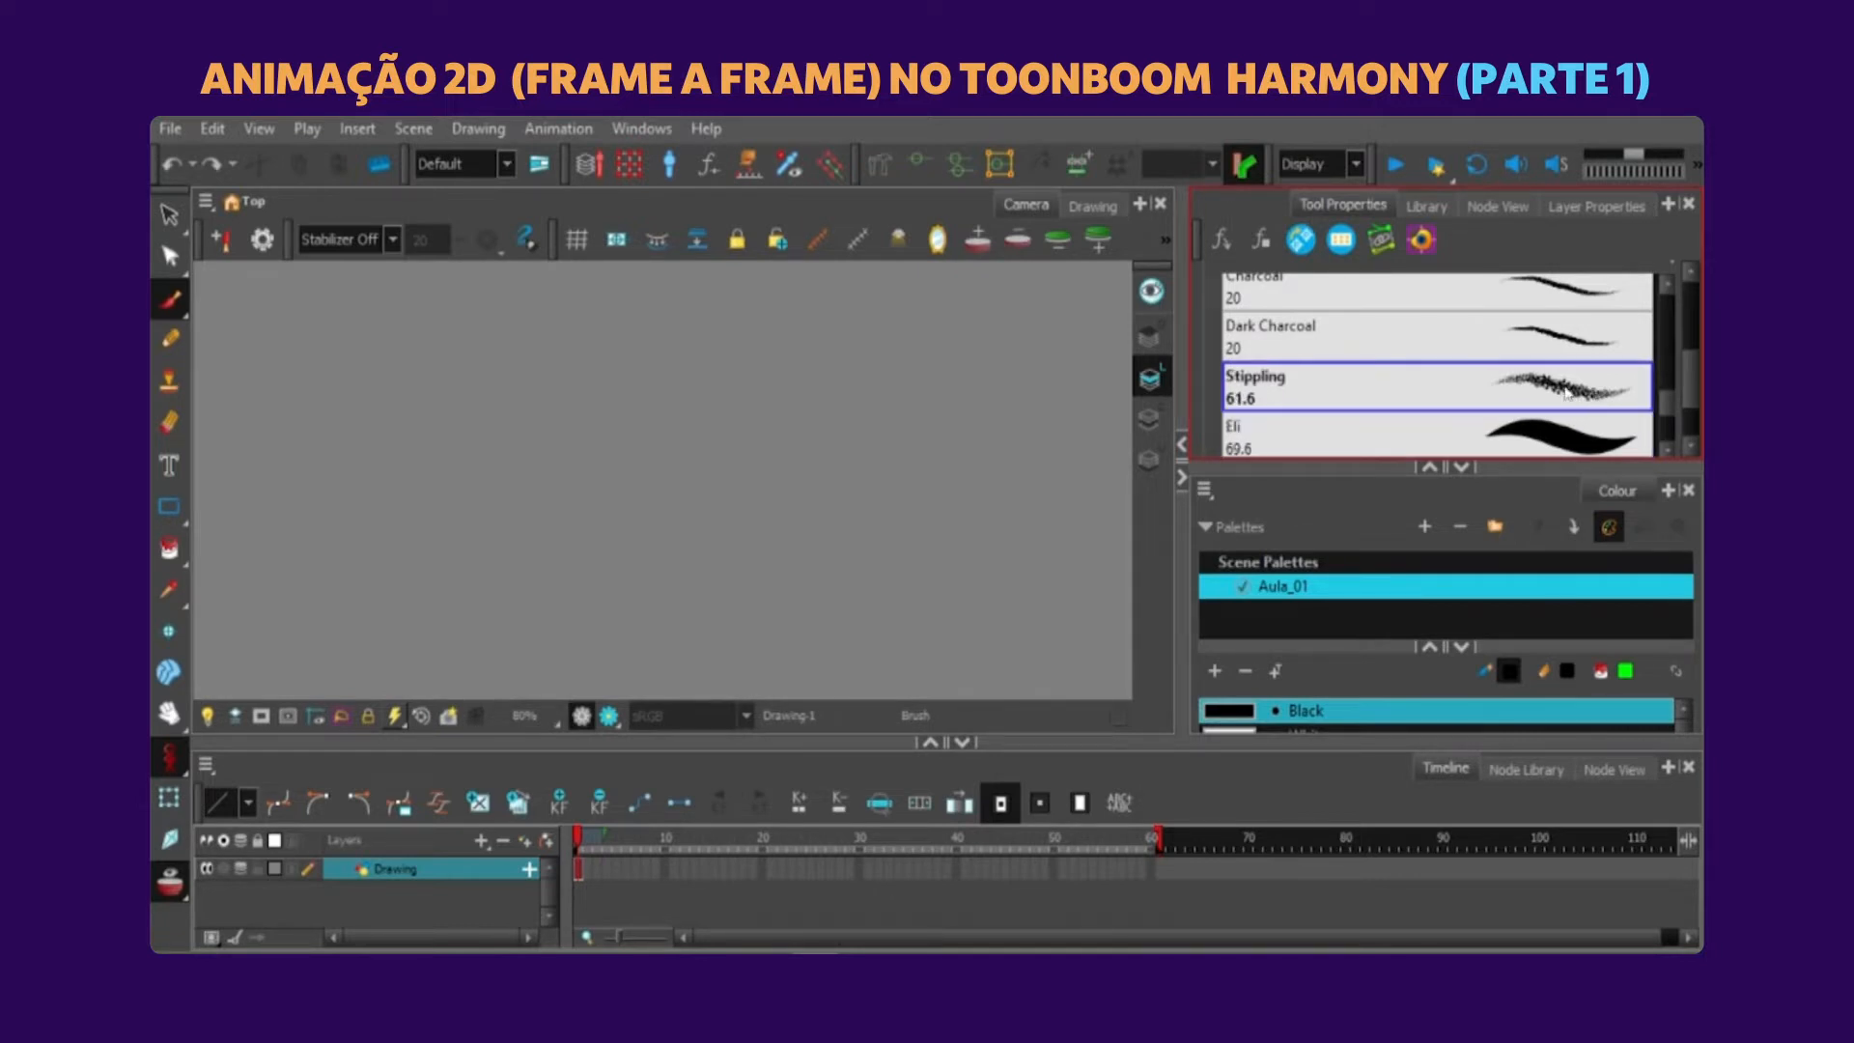
mouse_move(749, 423)
mouse_down()
mouse_move(809, 482)
mouse_move(945, 536)
mouse_move(985, 487)
mouse_up()
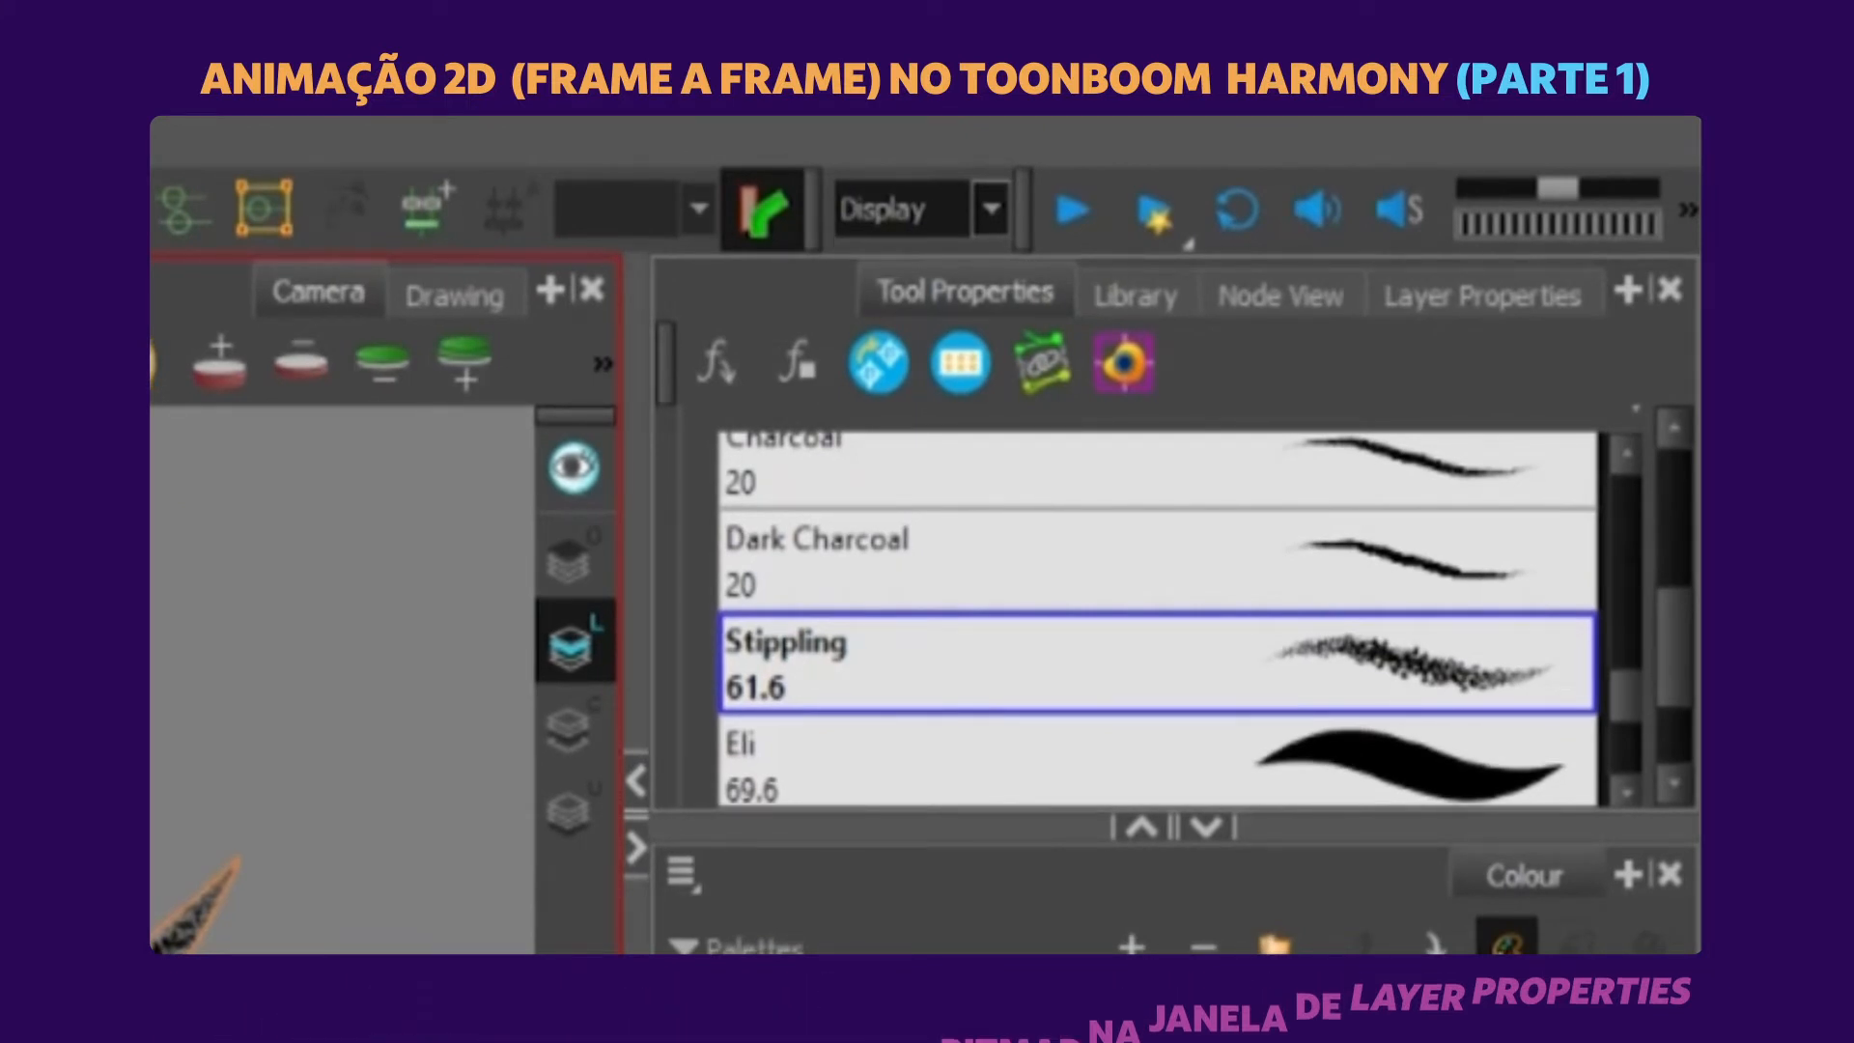
Select the Eli brush preset and open its Vector Brush Properties.
click(1398, 763)
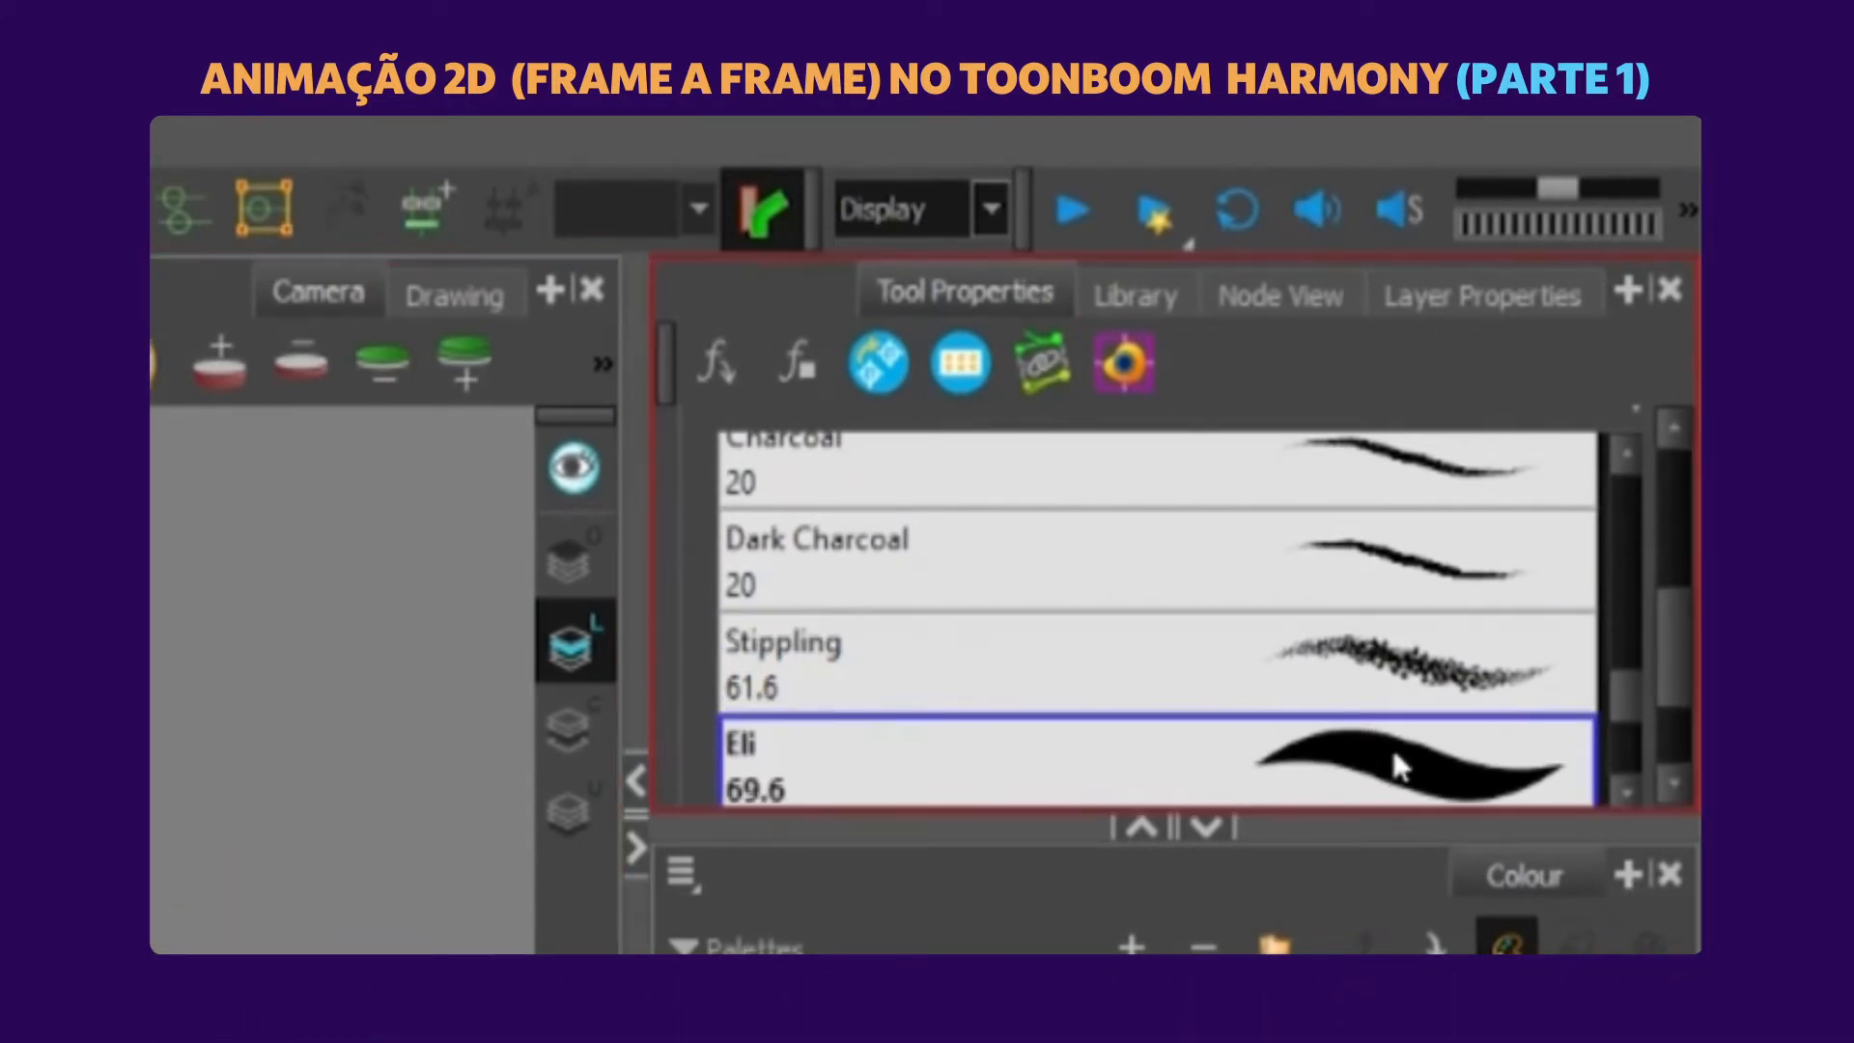
drag(1671, 639, 1676, 551)
drag(1690, 348, 1692, 326)
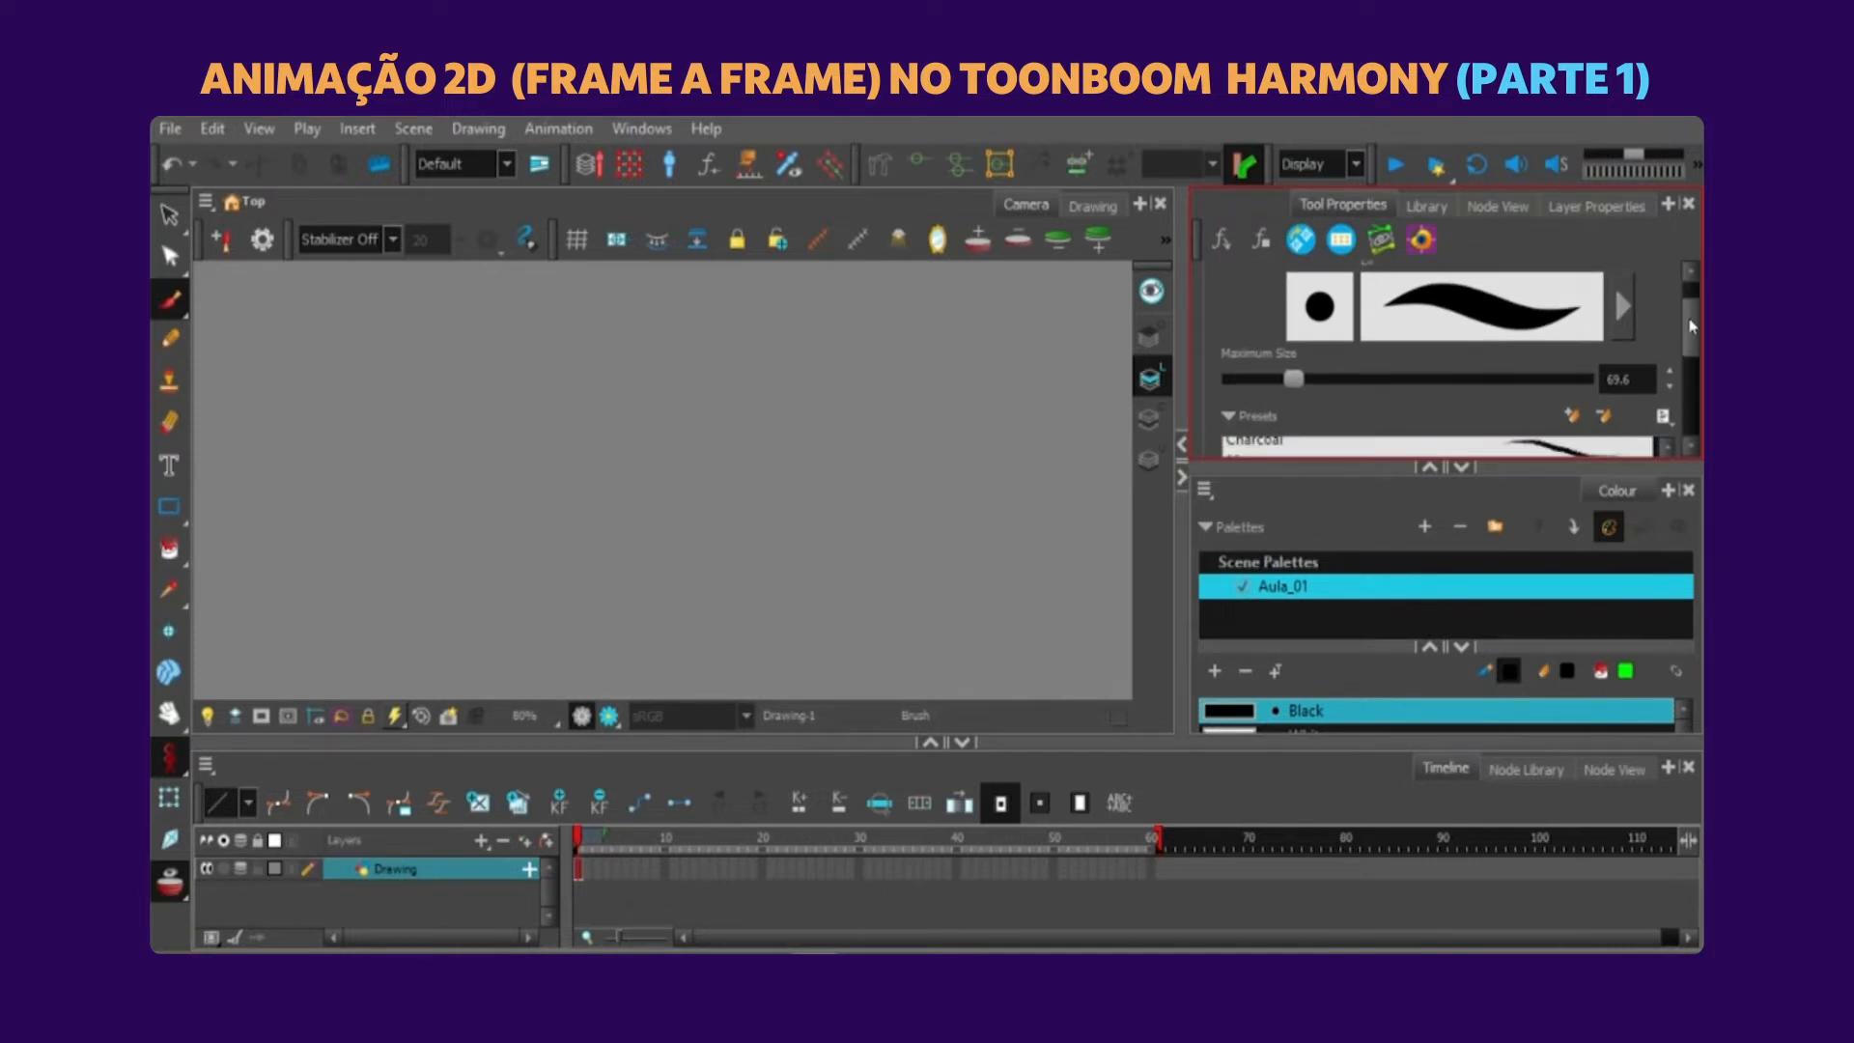
drag(1692, 326, 1691, 322)
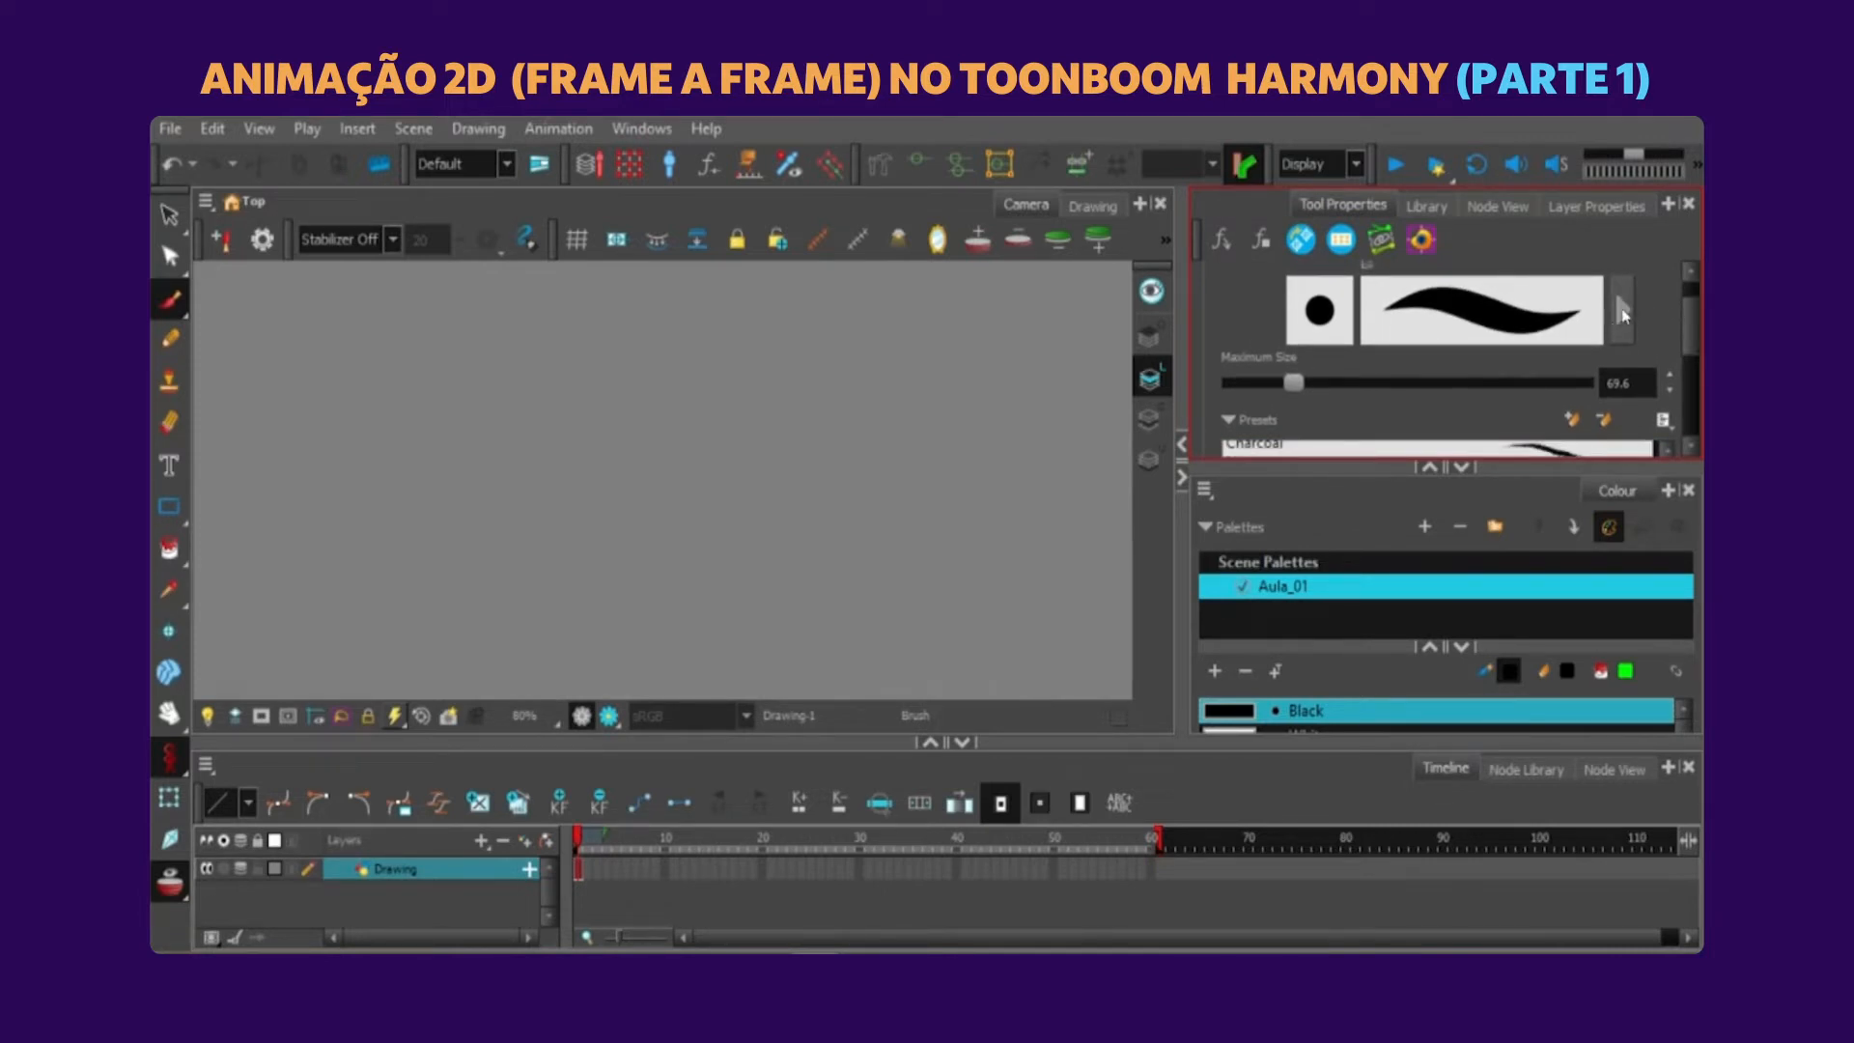
click(1621, 309)
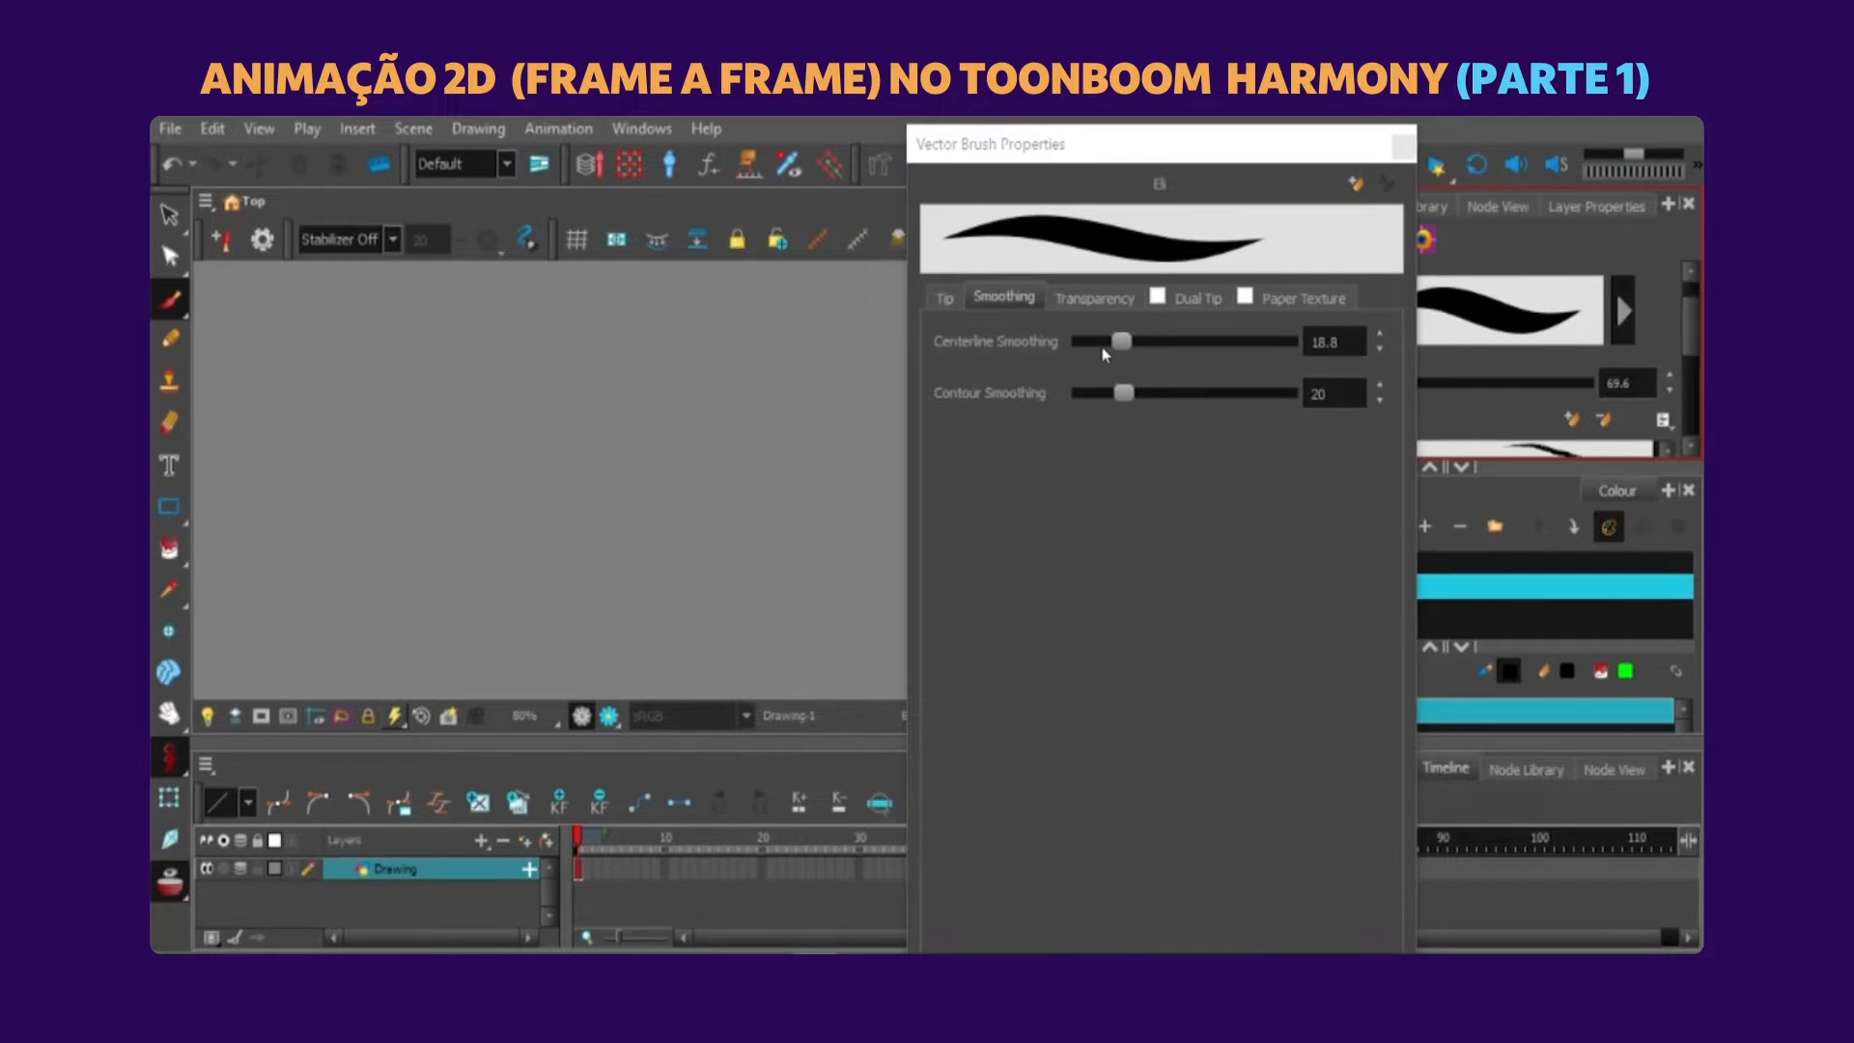
Try Centerline Smoothing at 8.2 and at 96.5, painting a test stroke with each value.
drag(1103, 349, 1085, 342)
mouse_move(560, 353)
mouse_down()
mouse_move(542, 460)
mouse_move(556, 538)
mouse_move(576, 590)
mouse_move(638, 655)
mouse_up()
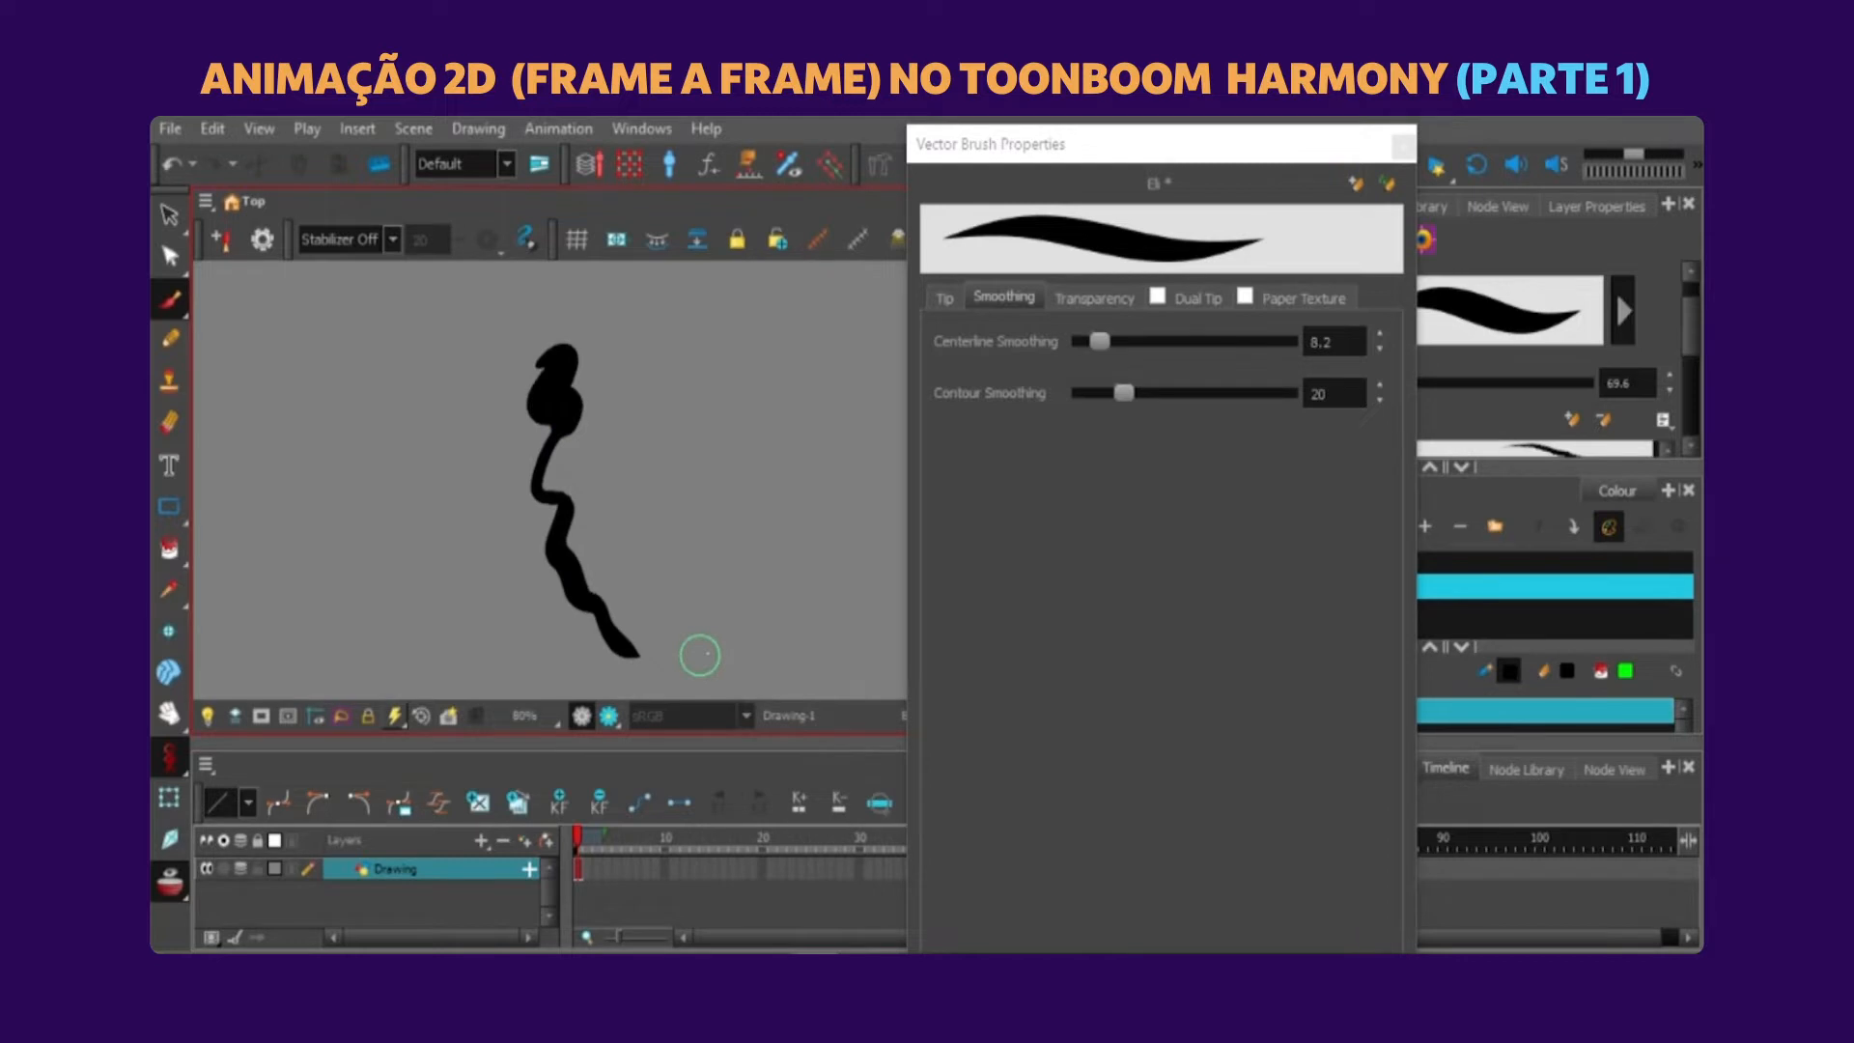
key(ctrl+z)
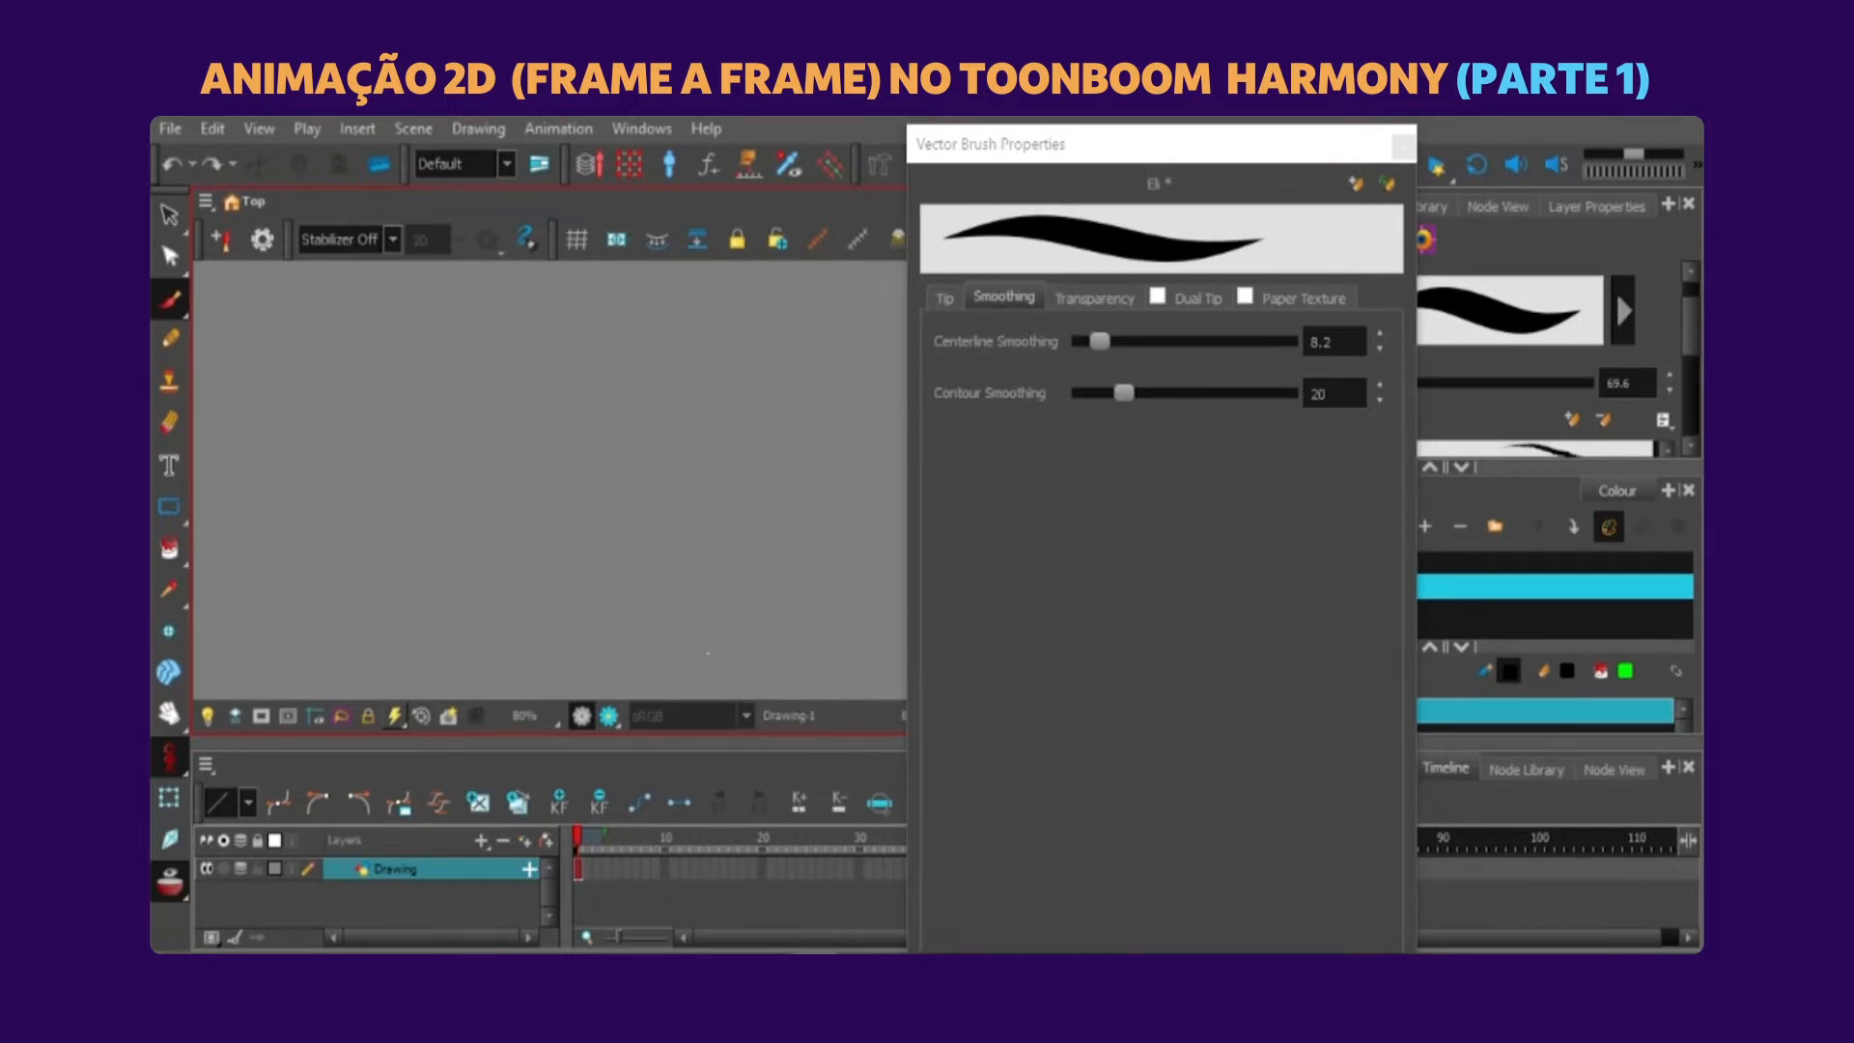
drag(1104, 349, 1276, 329)
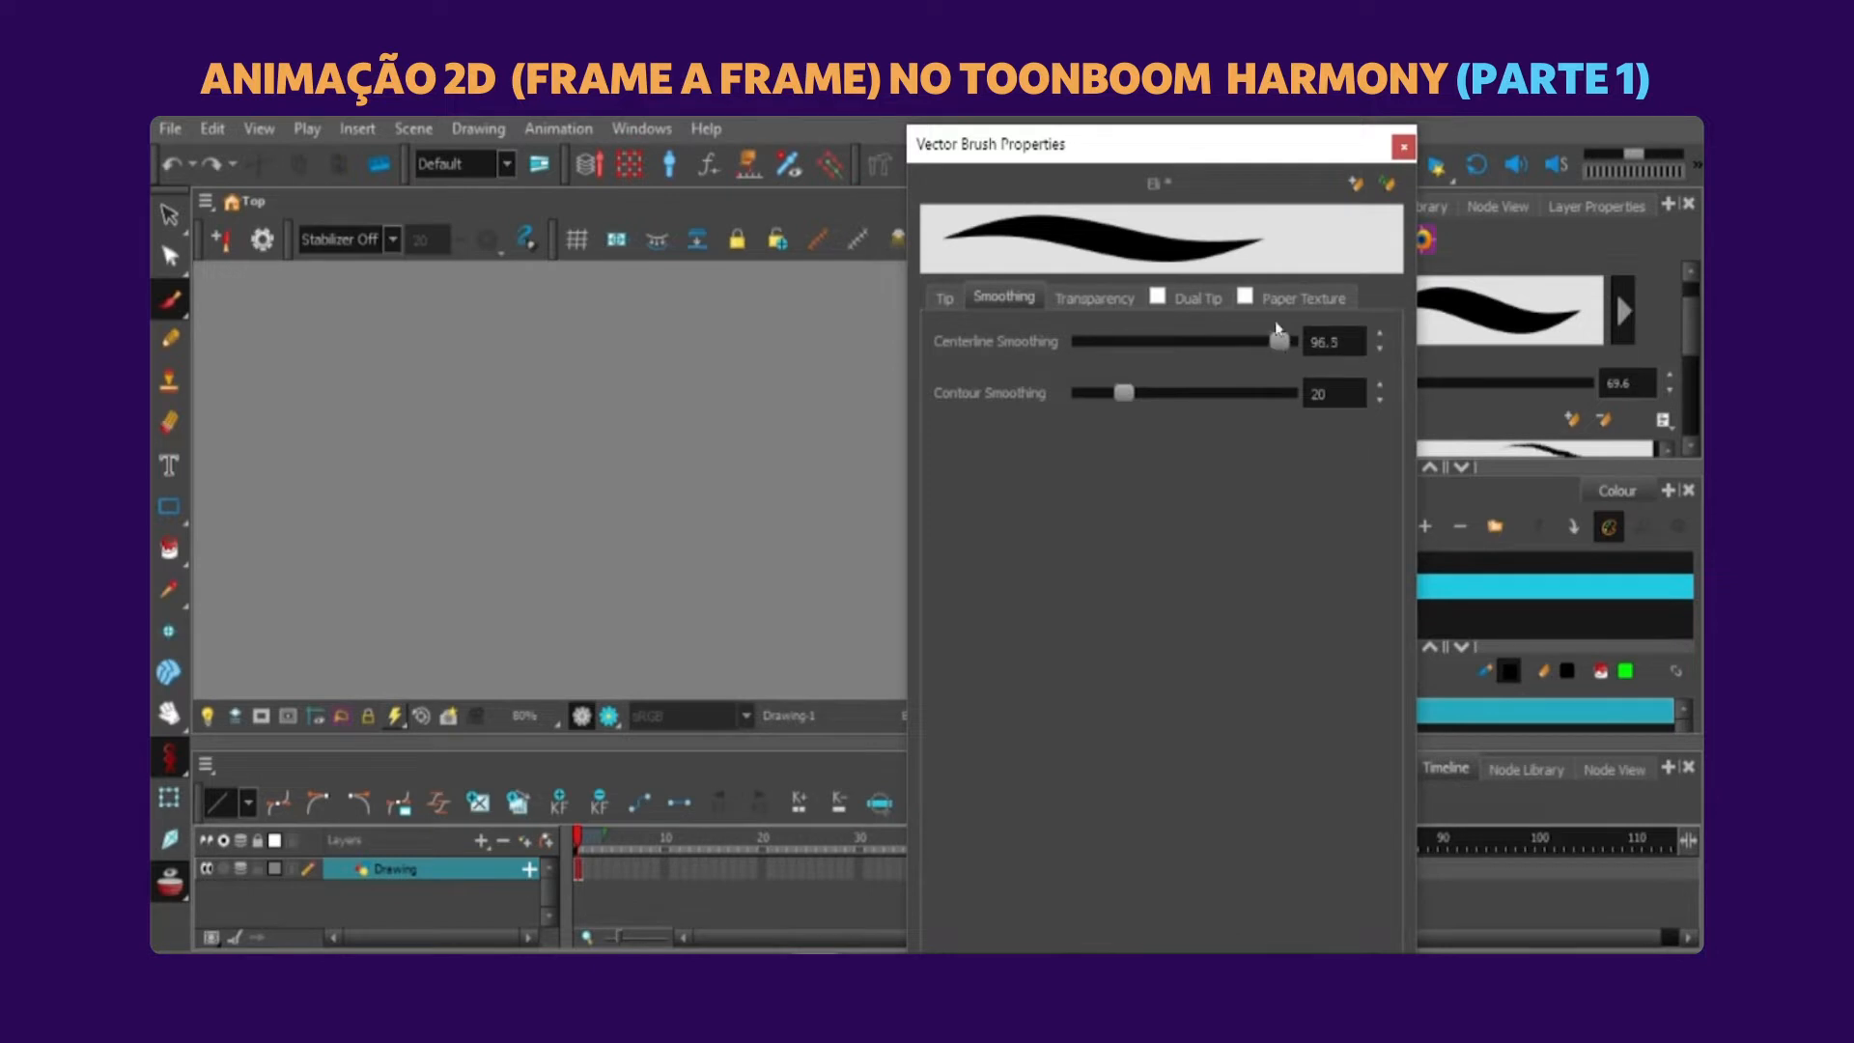
drag(501, 319, 513, 568)
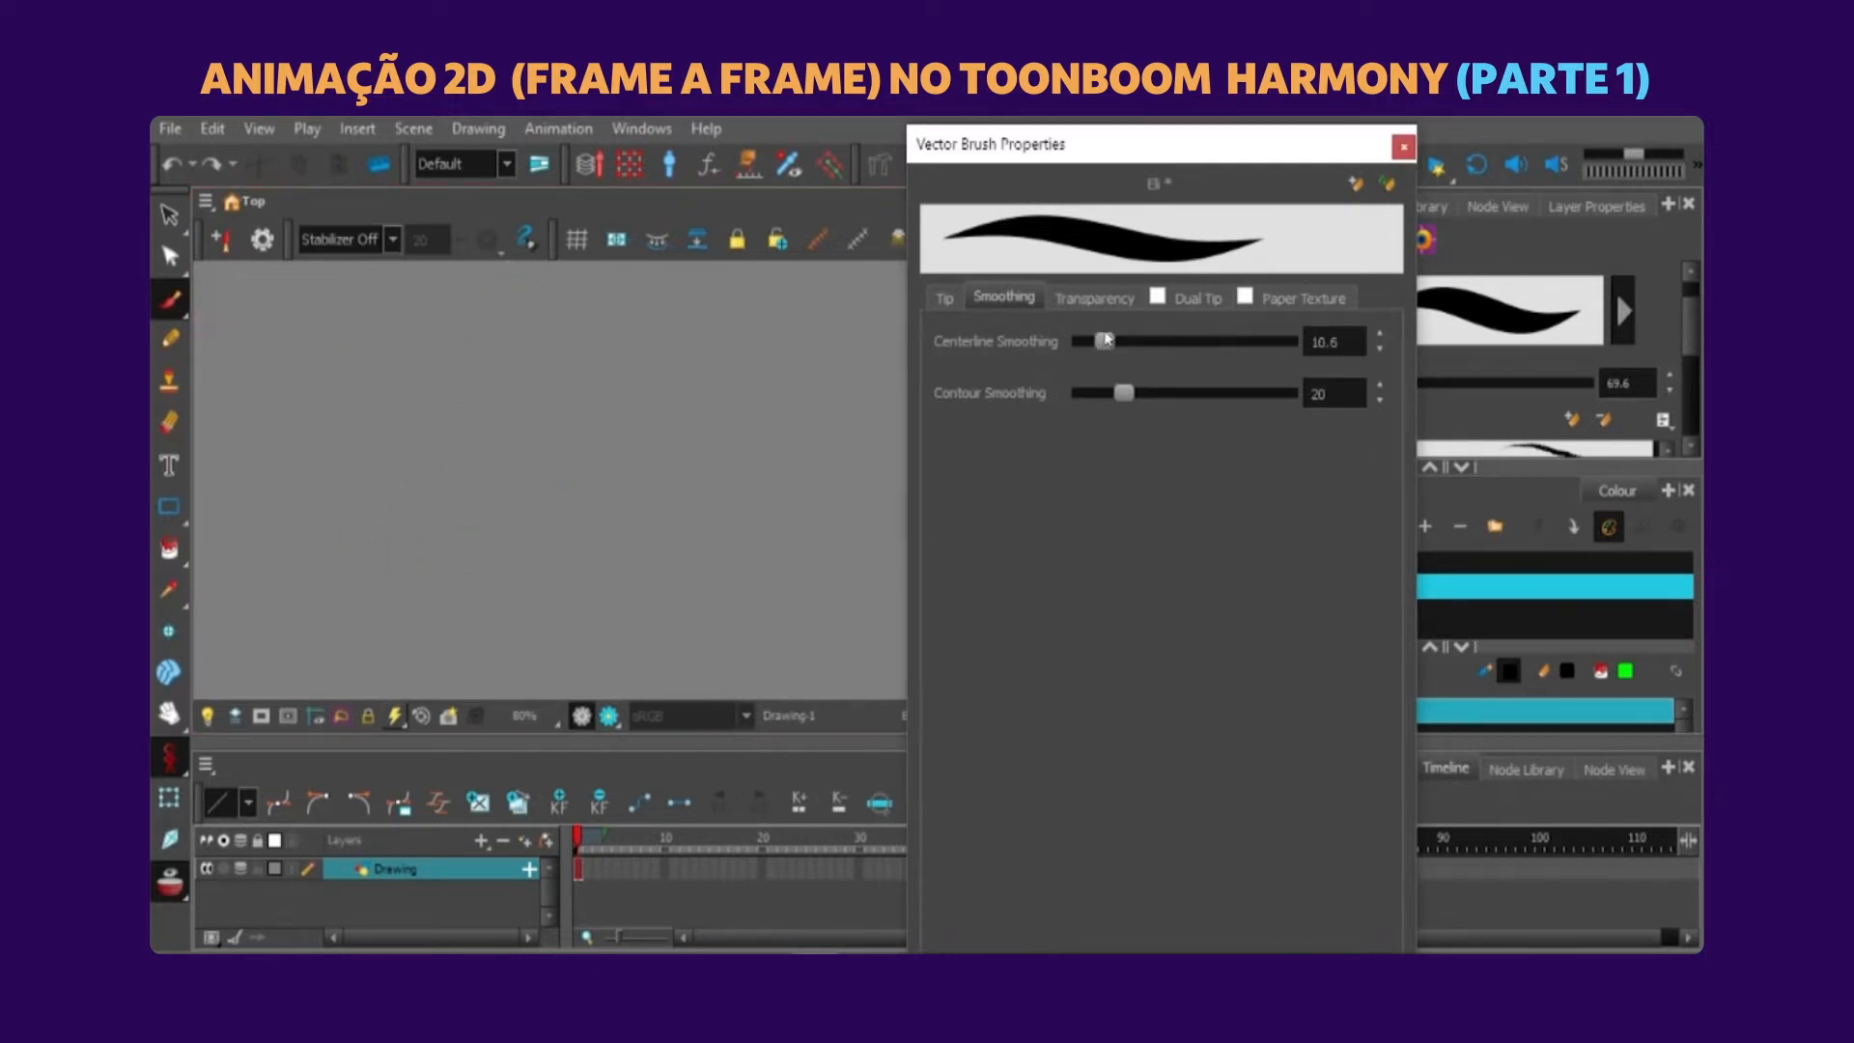
Set Centerline Smoothing to 10.6 and Contour Smoothing to 13.5, checking them with test strokes that are undone before closing the brush properties.
drag(1120, 398, 1115, 394)
mouse_move(485, 454)
mouse_down()
mouse_move(517, 491)
mouse_move(568, 475)
mouse_move(673, 522)
mouse_up()
drag(685, 526, 753, 551)
drag(432, 391, 753, 492)
drag(530, 337, 814, 451)
key(ctrl+z)
key(ctrl+z)
key(ctrl+z)
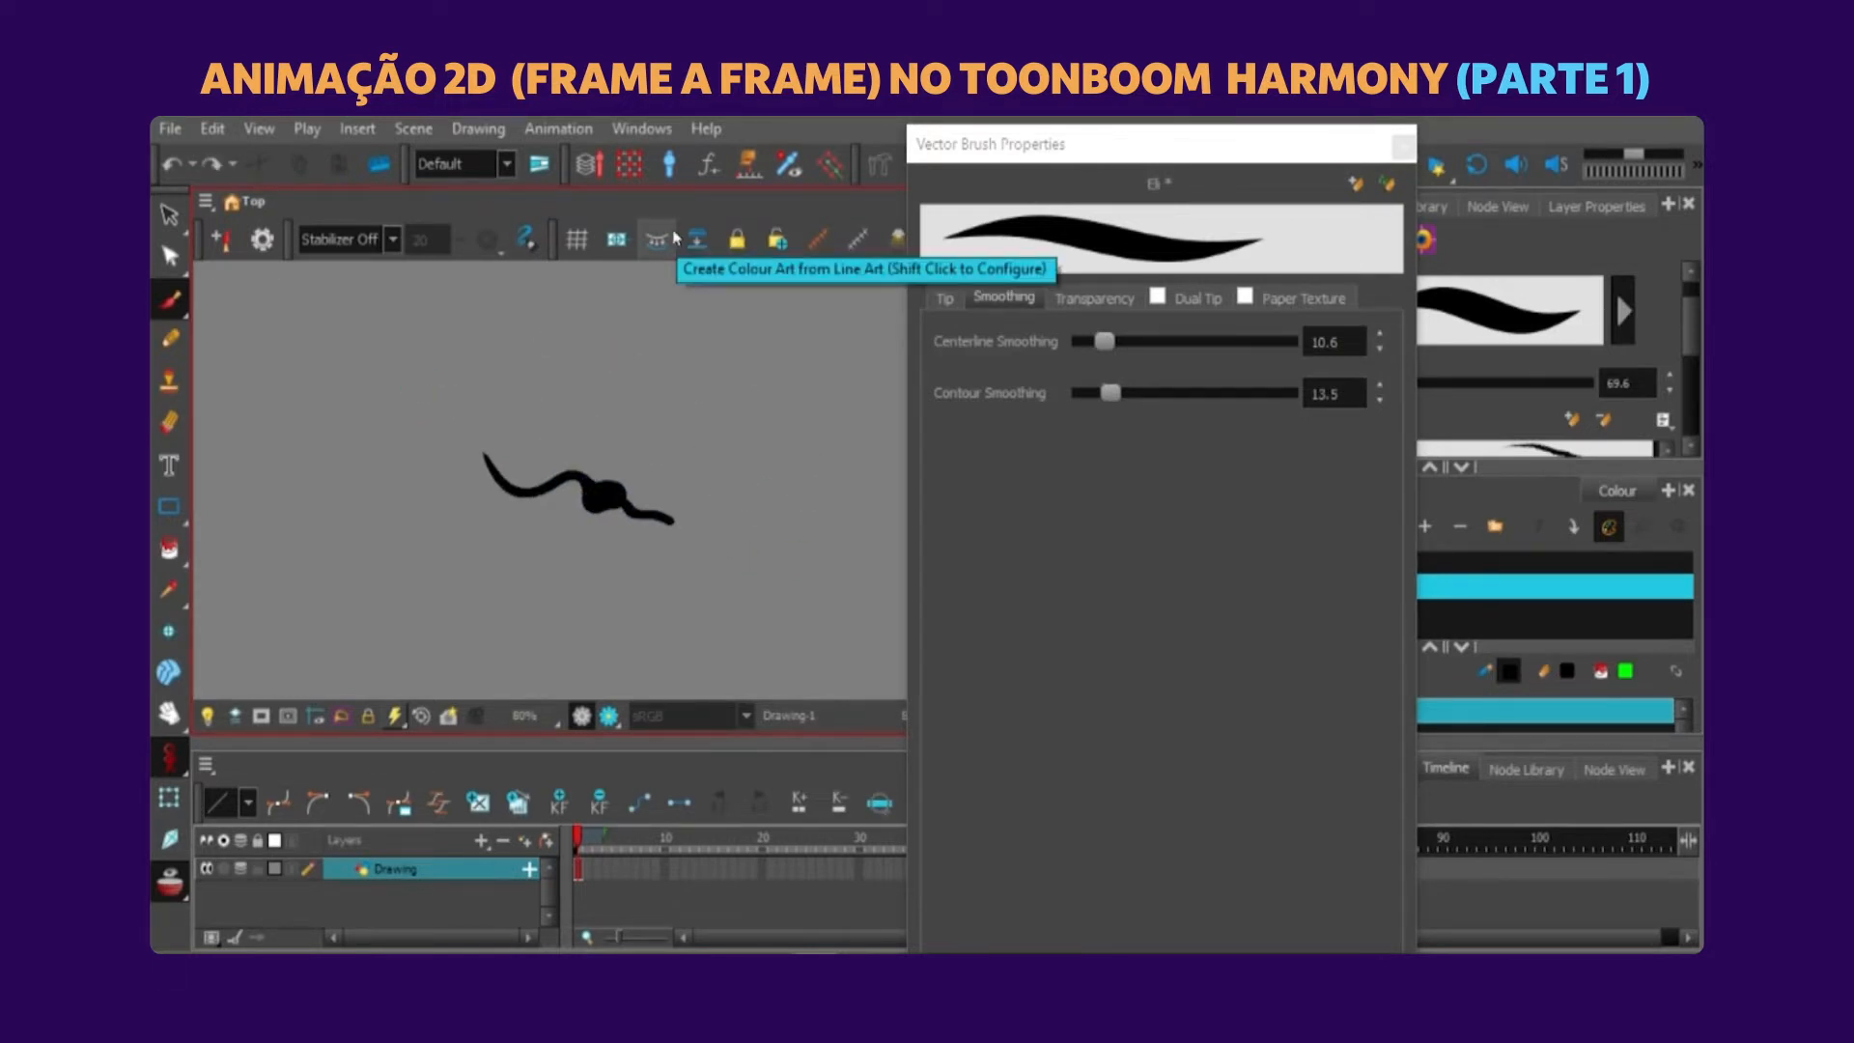
key(ctrl+z)
click(1403, 145)
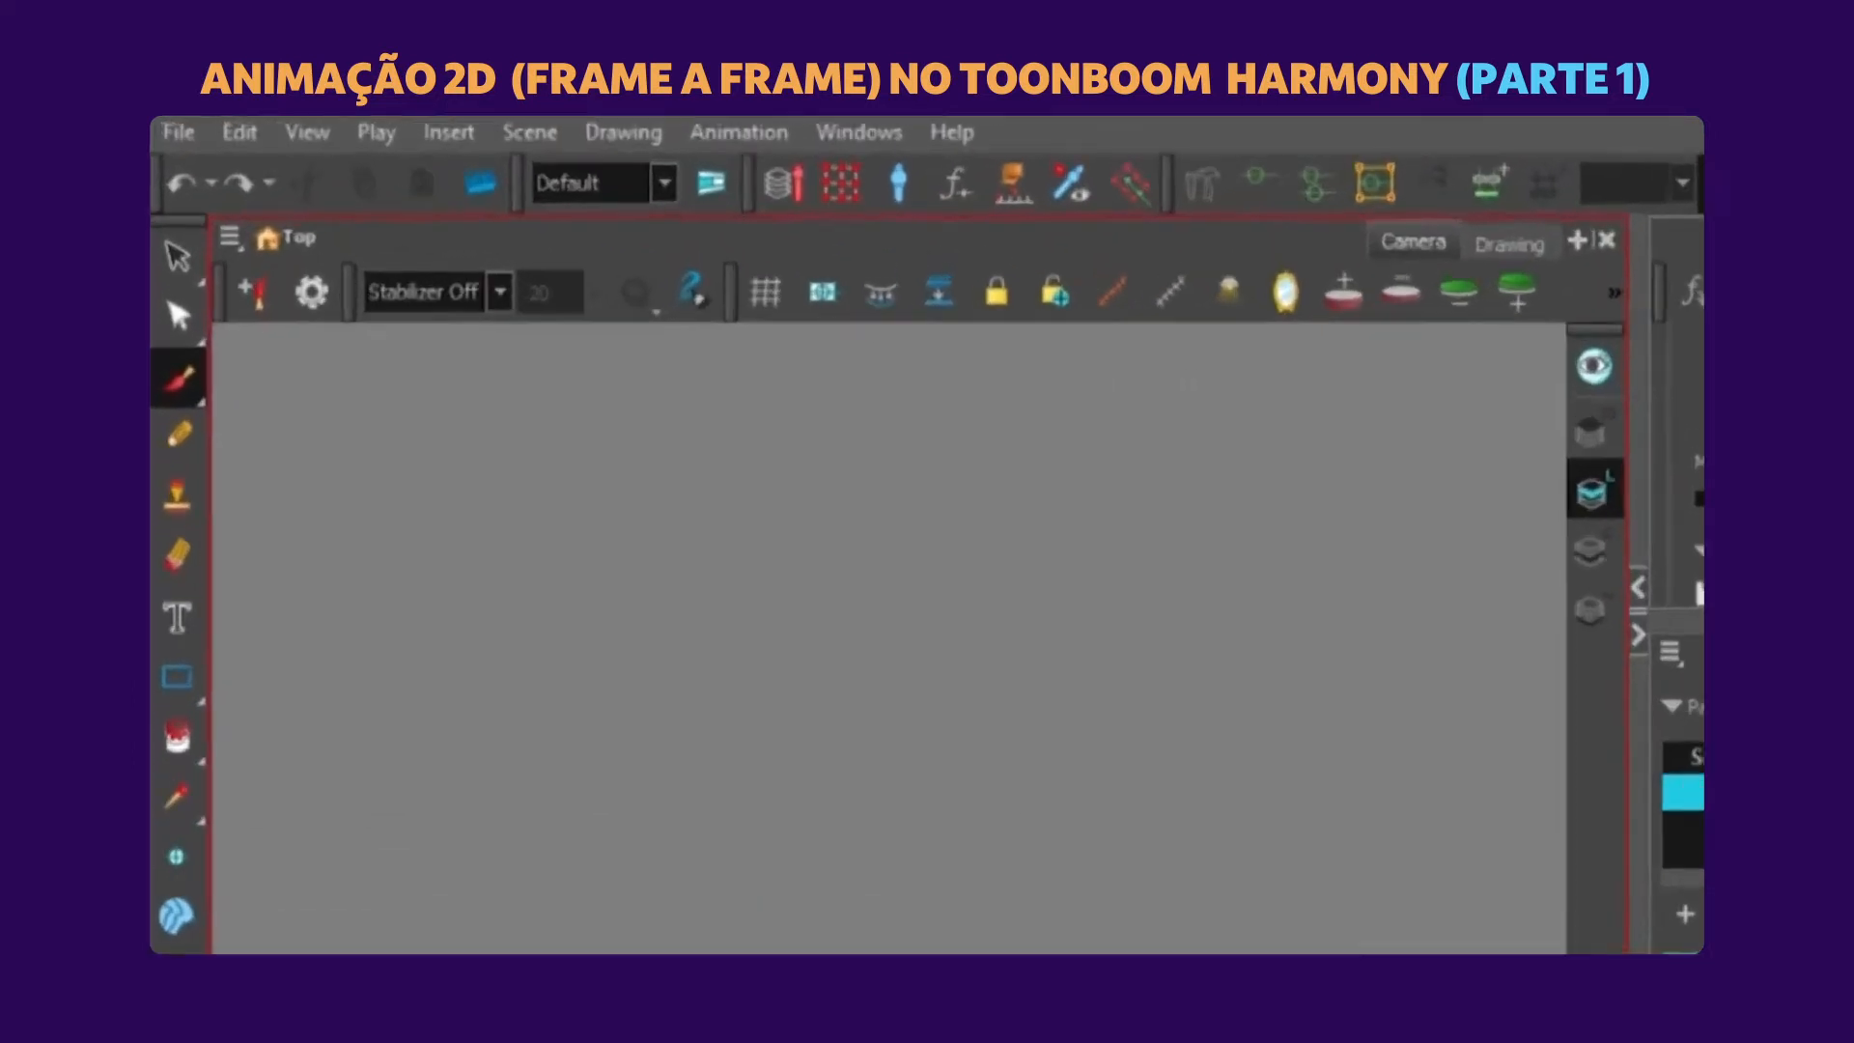
Set the stabilizer to Average and test it with long curved strokes, undoing them to clear the canvas.
click(392, 241)
click(352, 274)
mouse_move(320, 496)
mouse_down()
mouse_move(333, 409)
mouse_move(565, 497)
mouse_up()
mouse_move(929, 841)
mouse_down()
mouse_move(1561, 745)
mouse_move(1378, 884)
mouse_move(1102, 822)
mouse_move(1558, 981)
mouse_up()
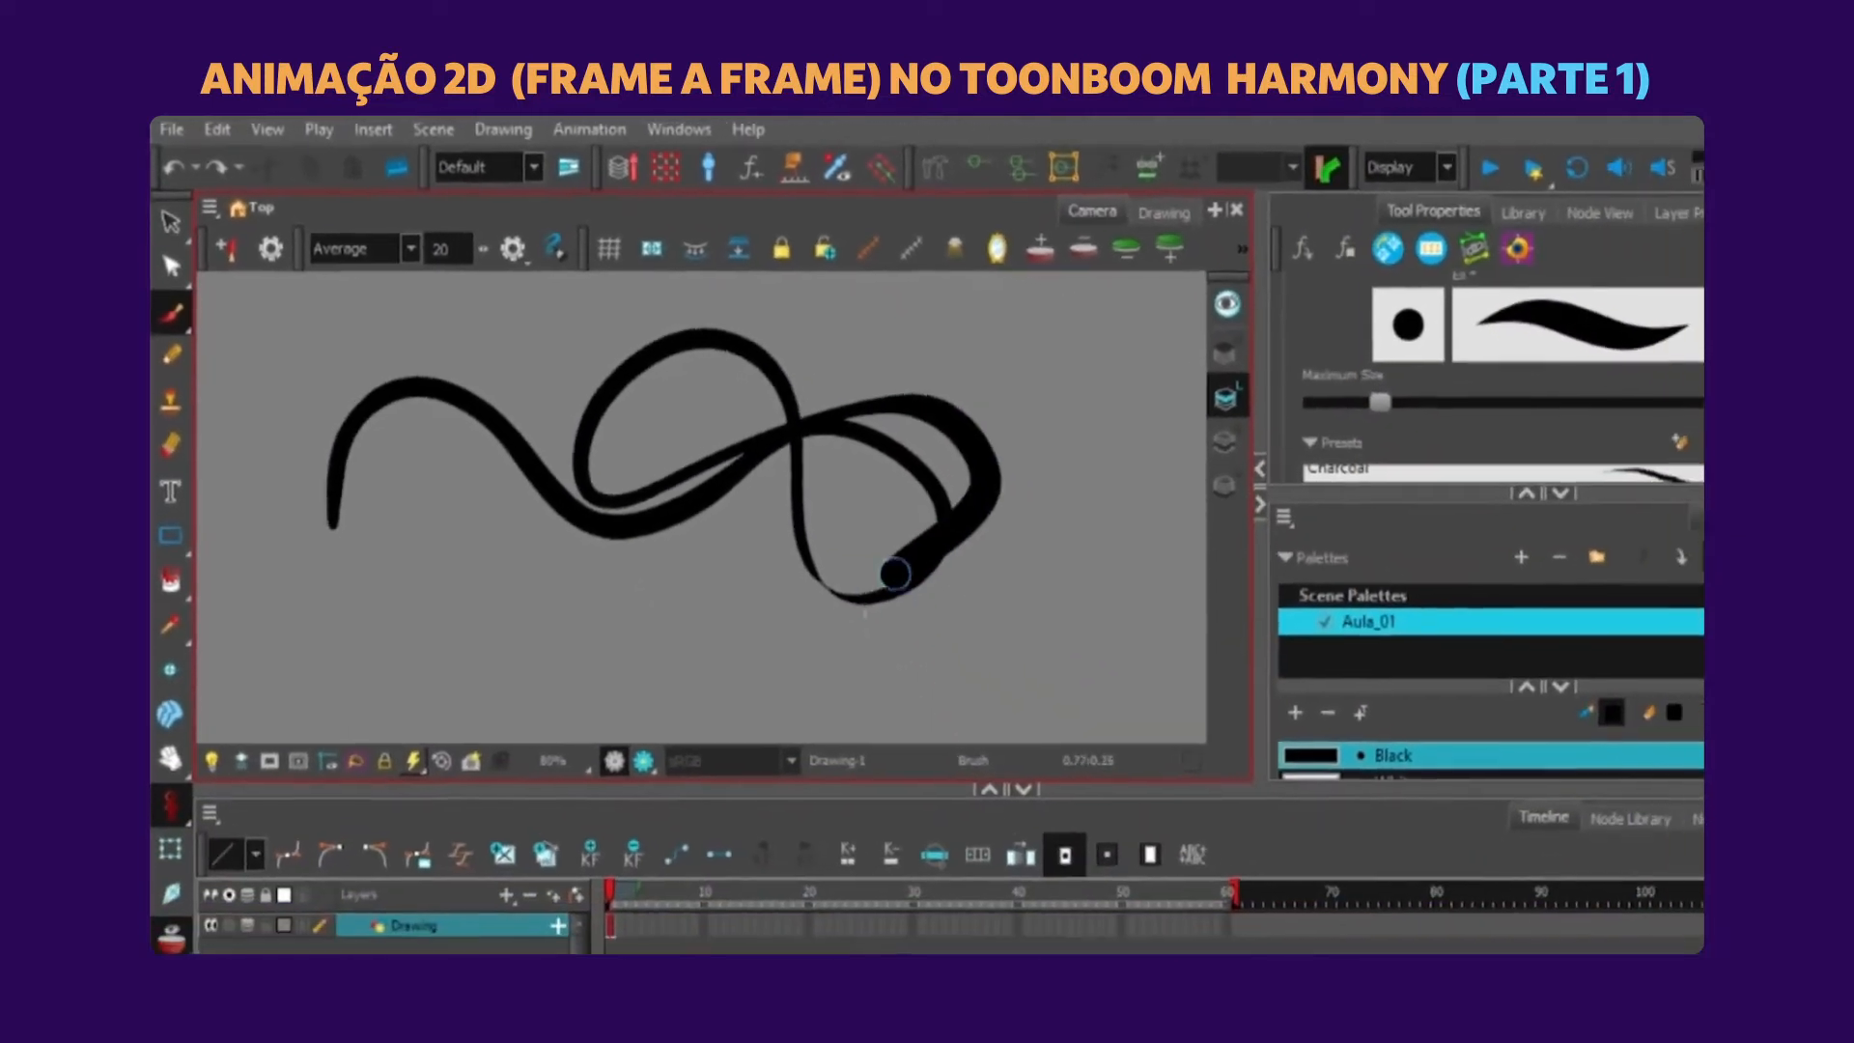
drag(894, 574, 1149, 619)
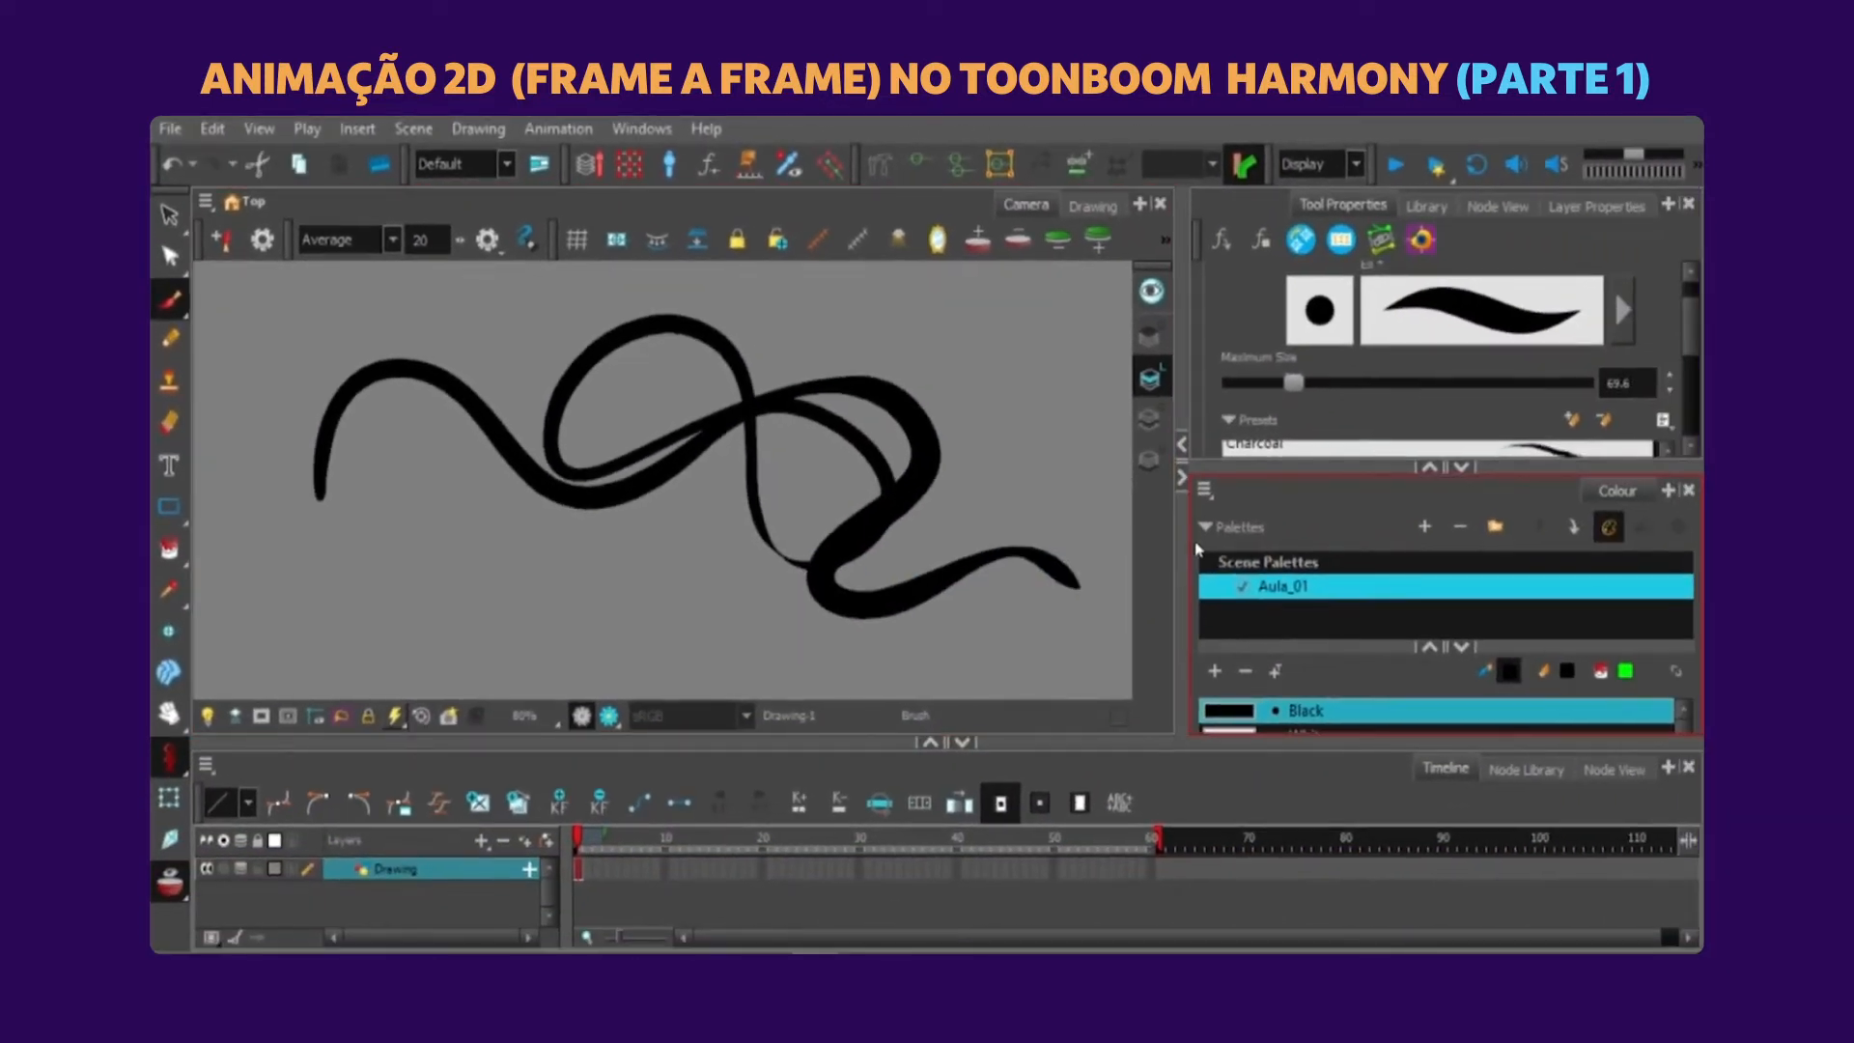
key(ctrl+z)
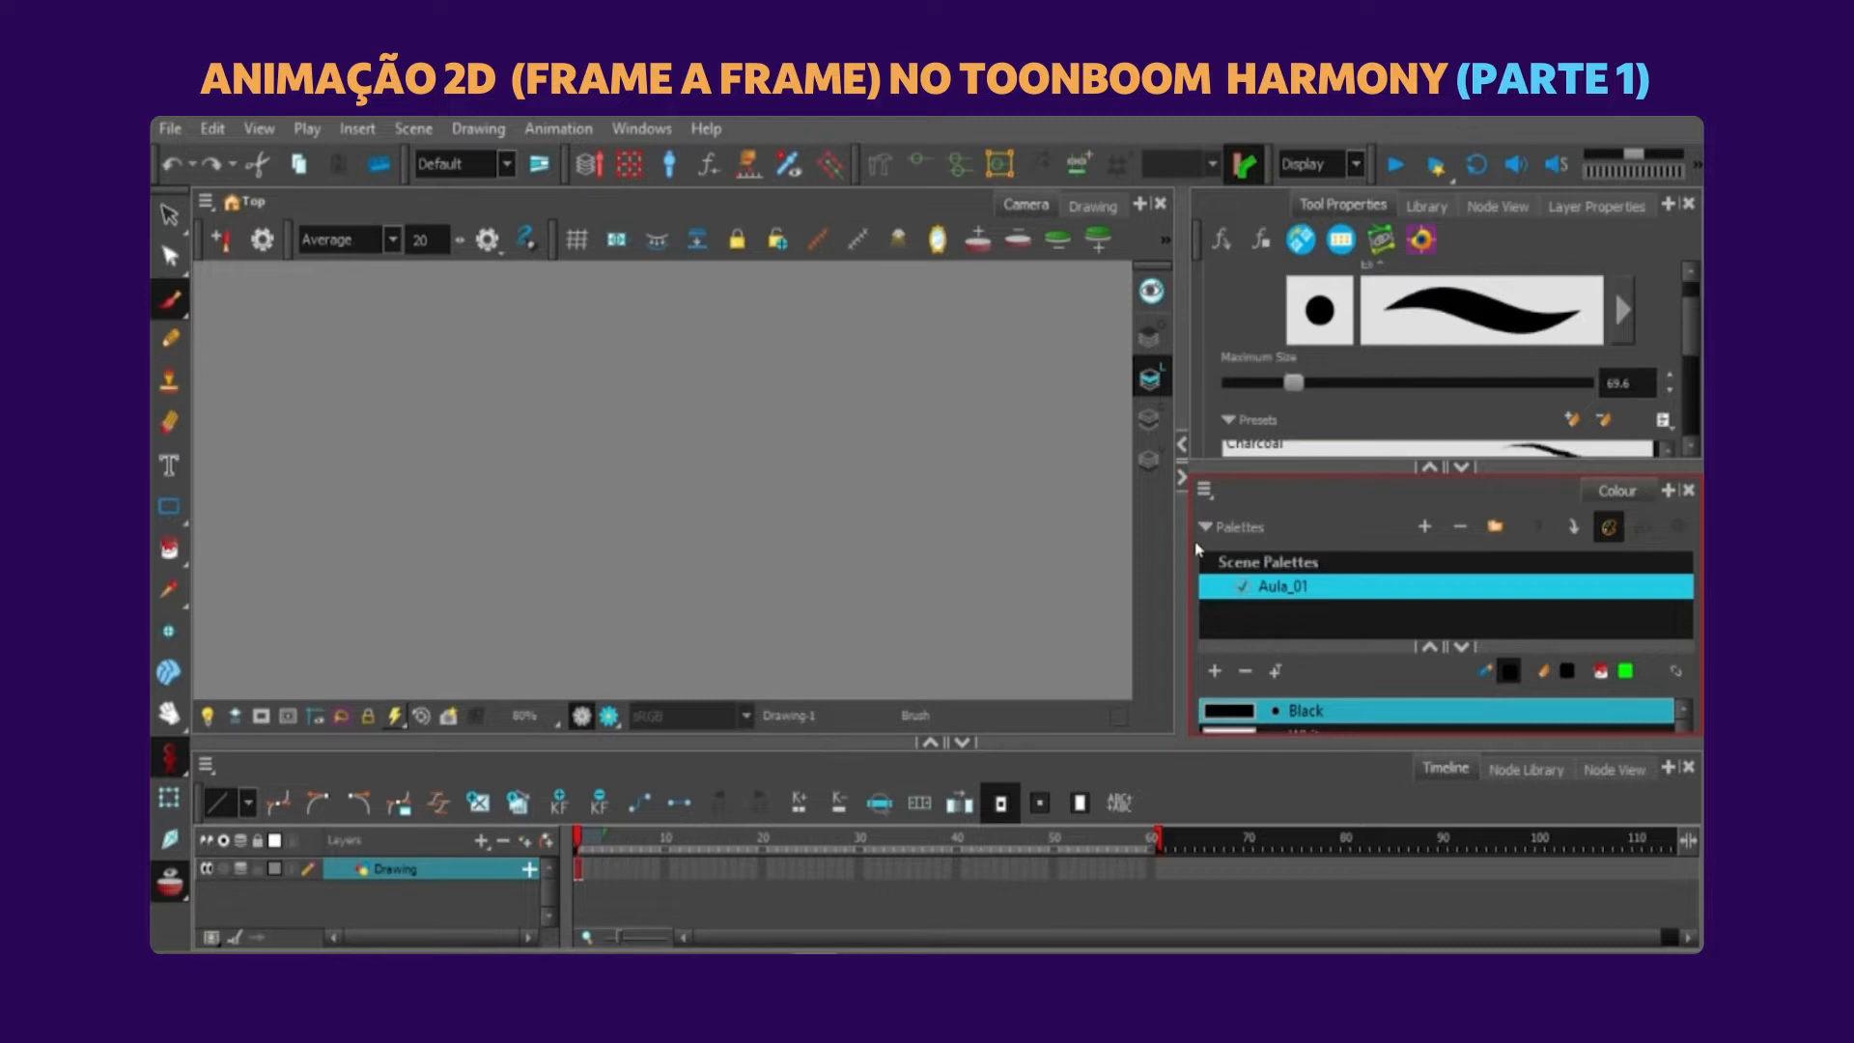
Set the brush's Maximum Size to 15.2 and test it with a few strokes, undoing them to clear the canvas.
drag(1292, 391, 1240, 398)
drag(567, 352, 659, 397)
key(ctrl+z)
mouse_move(712, 303)
mouse_down()
mouse_move(604, 462)
mouse_move(697, 497)
mouse_up()
key(ctrl+z)
mouse_move(689, 375)
mouse_down()
mouse_move(607, 497)
mouse_move(713, 494)
mouse_move(700, 580)
mouse_move(954, 478)
mouse_up()
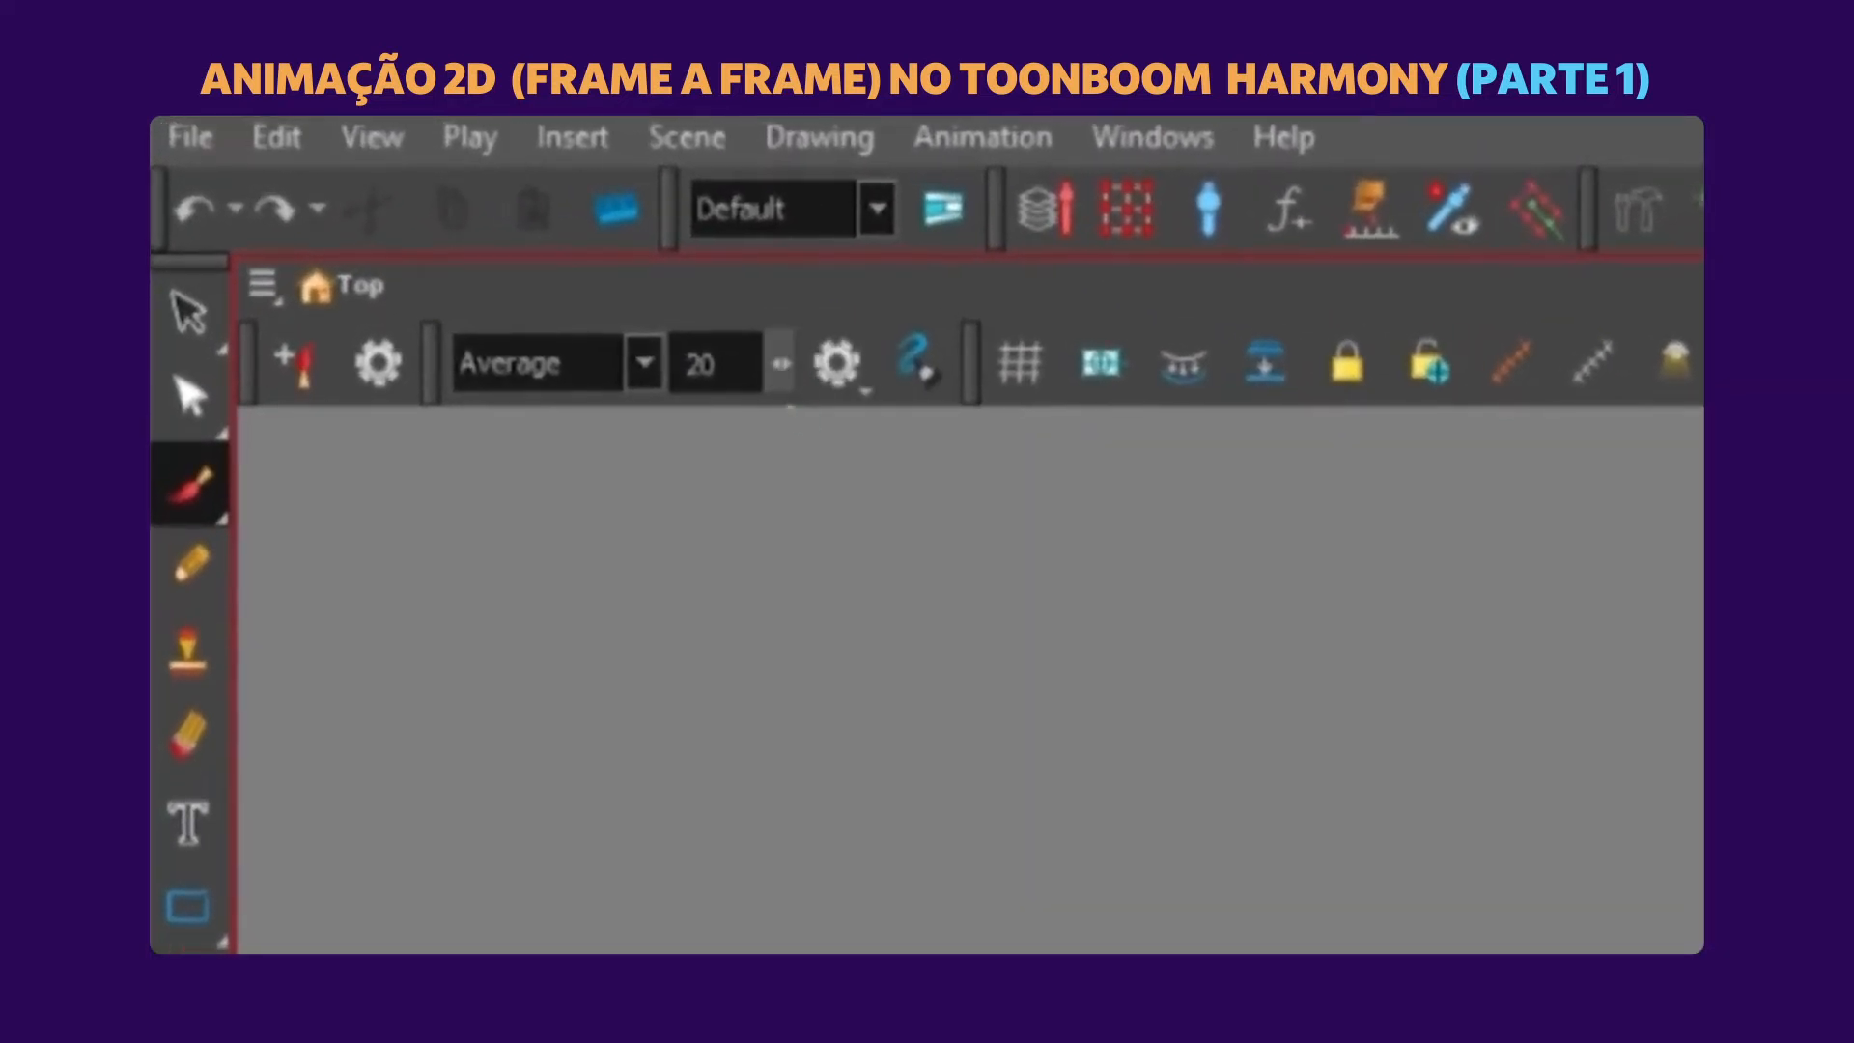
Raise the Average stabilizer amount to 69 and test it with several long curved brush strokes.
mouse_move(790, 409)
mouse_down()
mouse_move(1027, 447)
mouse_move(621, 501)
mouse_move(1019, 524)
mouse_up()
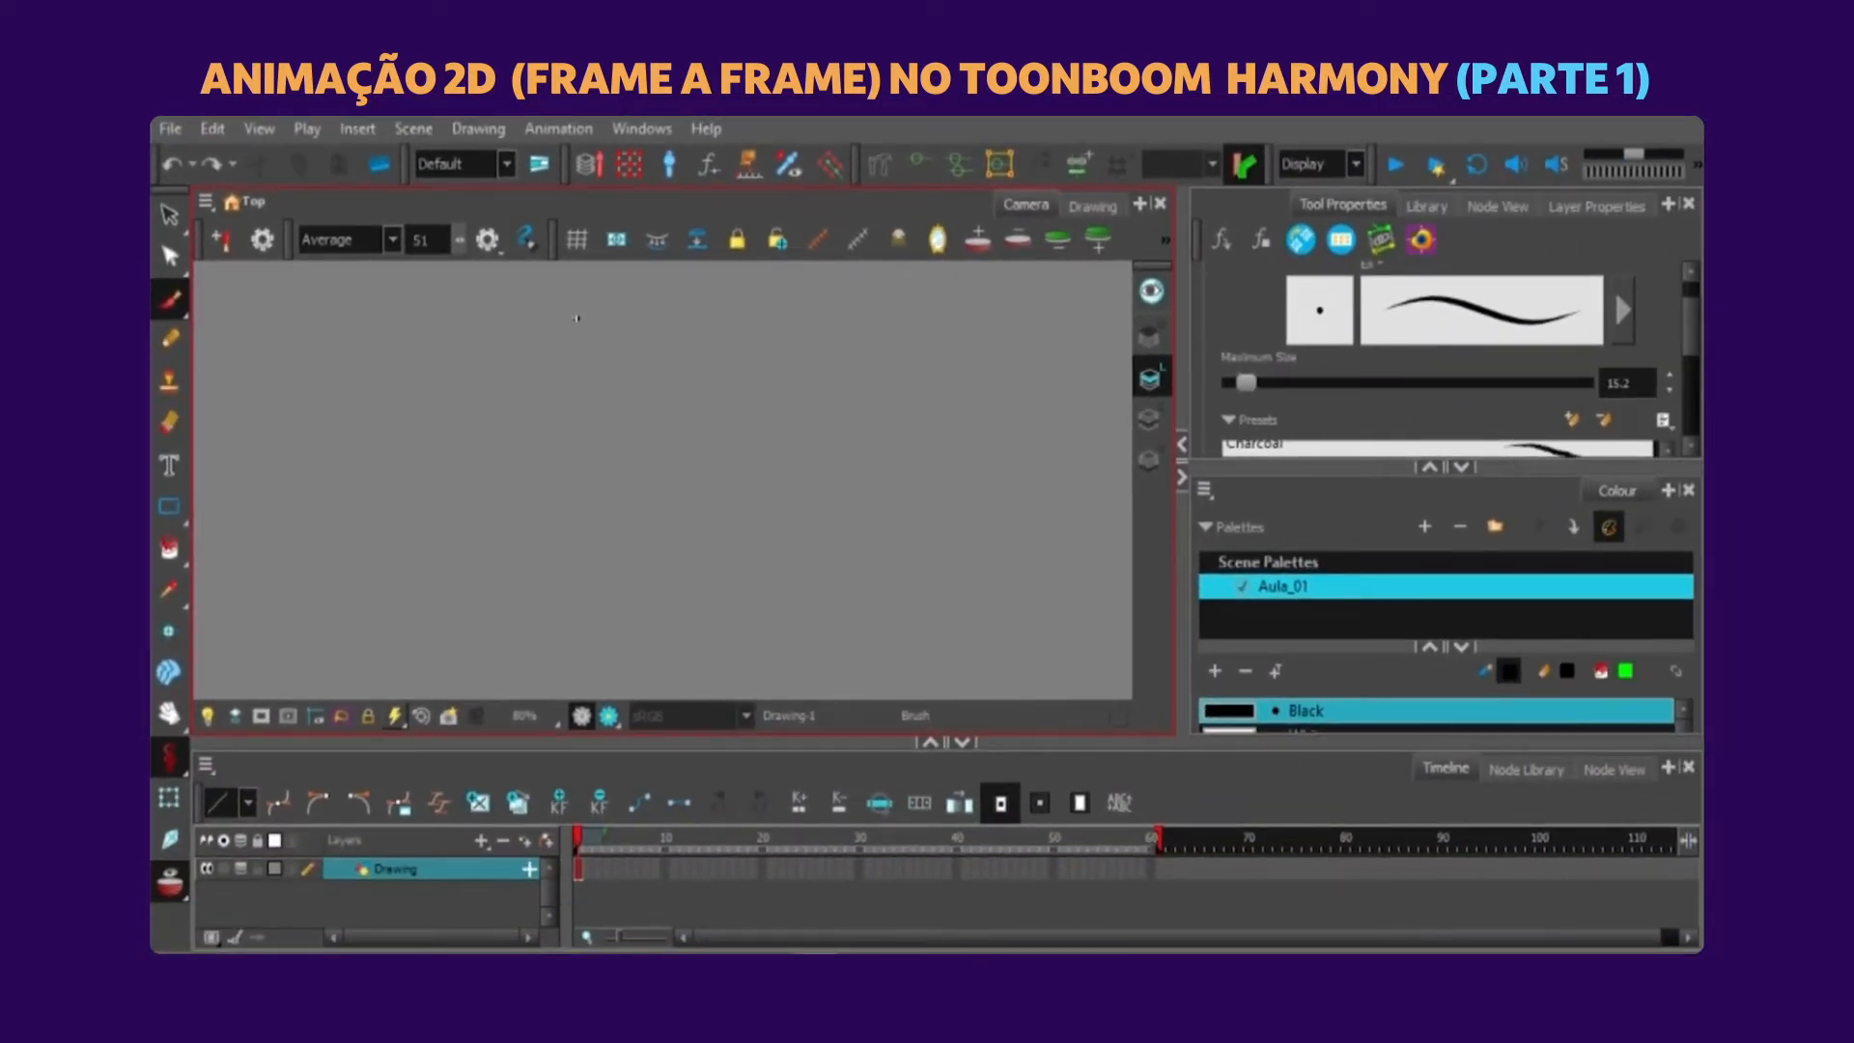
mouse_move(331, 364)
mouse_down()
mouse_move(366, 414)
mouse_move(461, 415)
mouse_move(498, 480)
mouse_move(634, 534)
mouse_up()
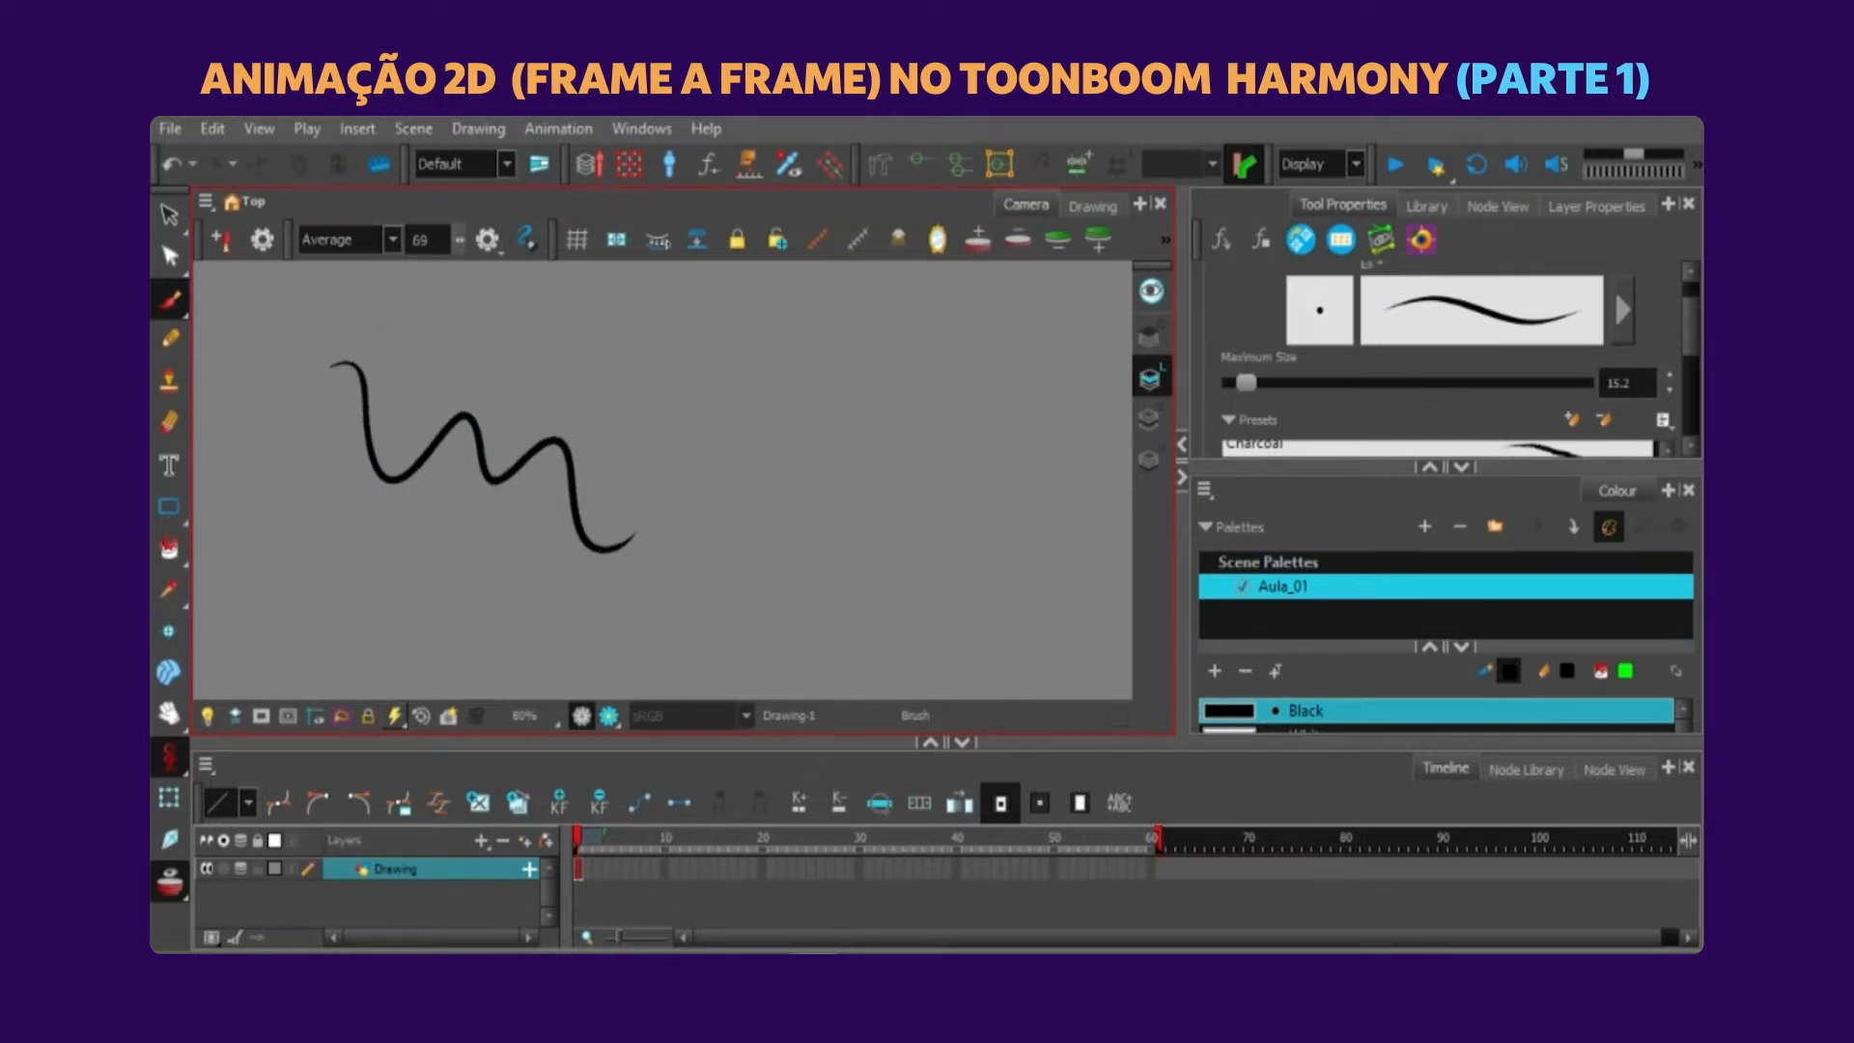
drag(666, 243, 660, 243)
mouse_move(410, 350)
mouse_down()
mouse_move(529, 346)
mouse_move(705, 411)
mouse_move(887, 332)
mouse_move(885, 462)
mouse_move(731, 305)
mouse_move(665, 439)
mouse_move(856, 459)
mouse_move(814, 618)
mouse_up()
mouse_move(739, 567)
mouse_down()
mouse_move(927, 416)
mouse_move(975, 302)
mouse_move(937, 507)
mouse_move(398, 541)
mouse_up()
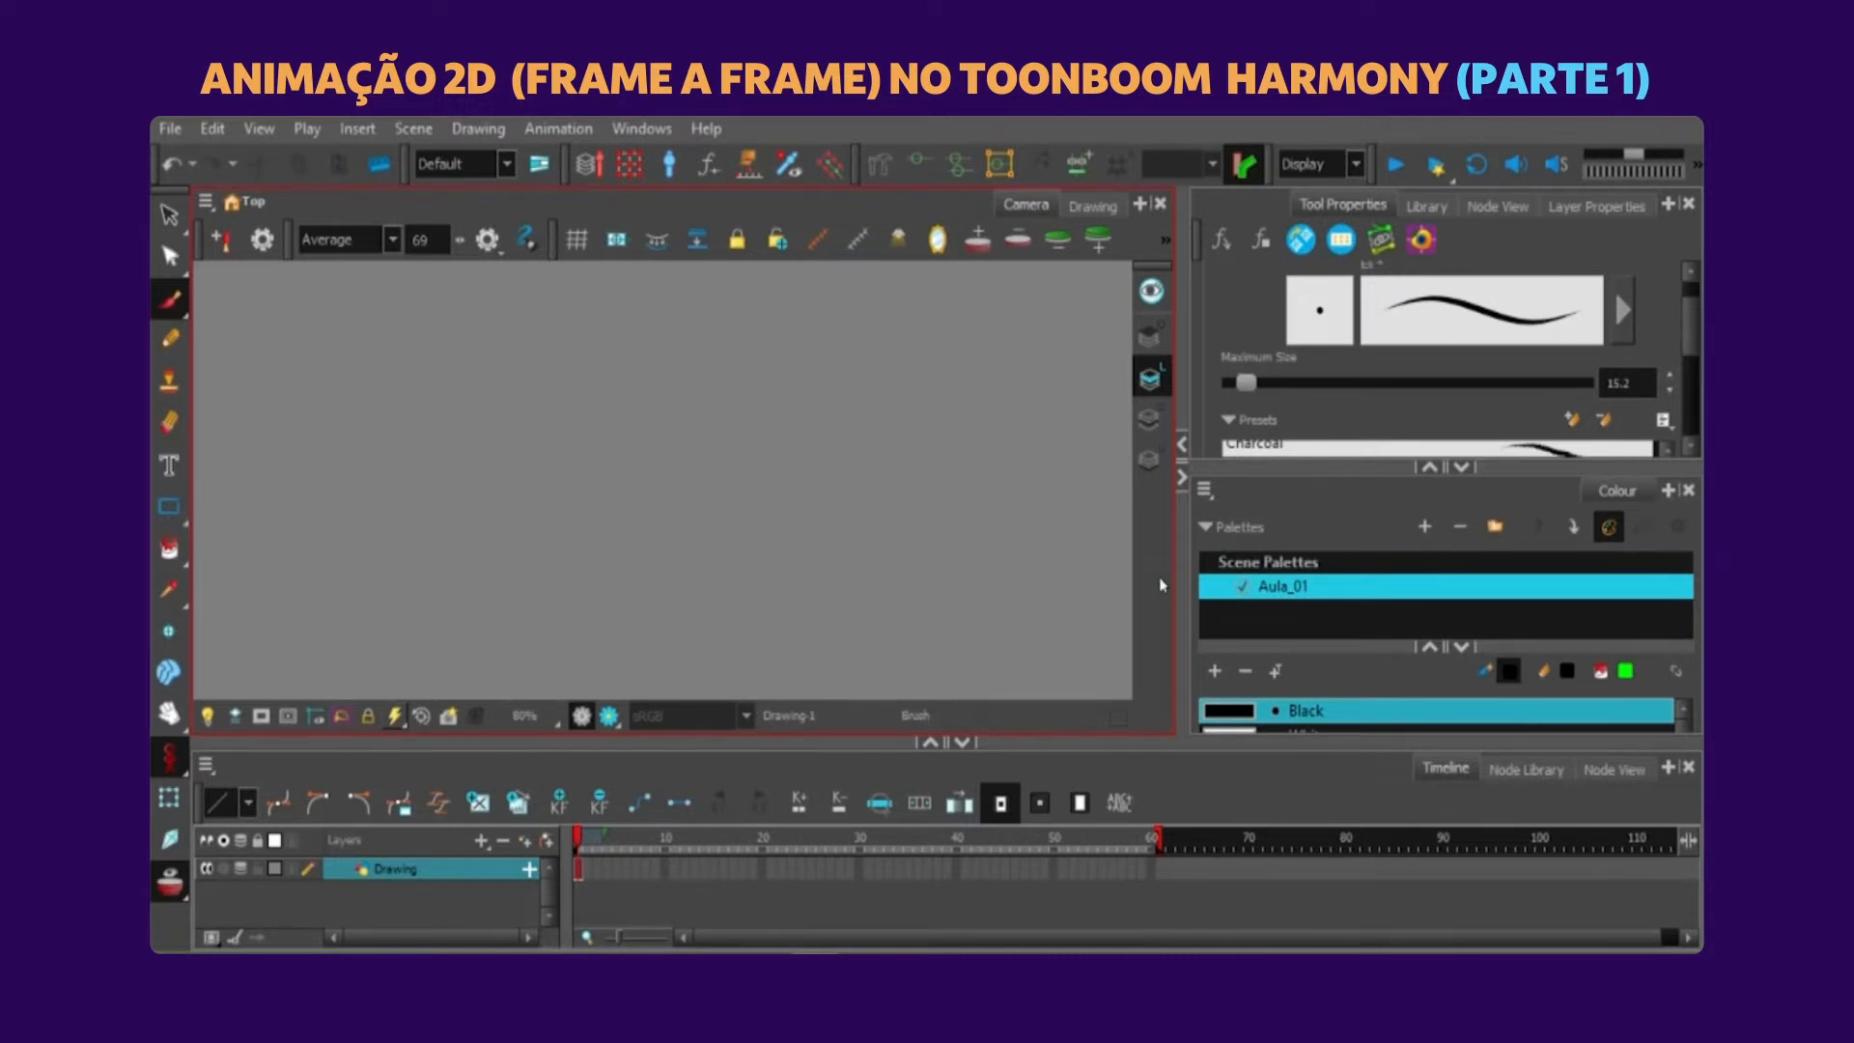
Turn the stabilizer off and draw a large wavy line with the Pencil tool, undoing the first attempt.
click(392, 239)
click(338, 285)
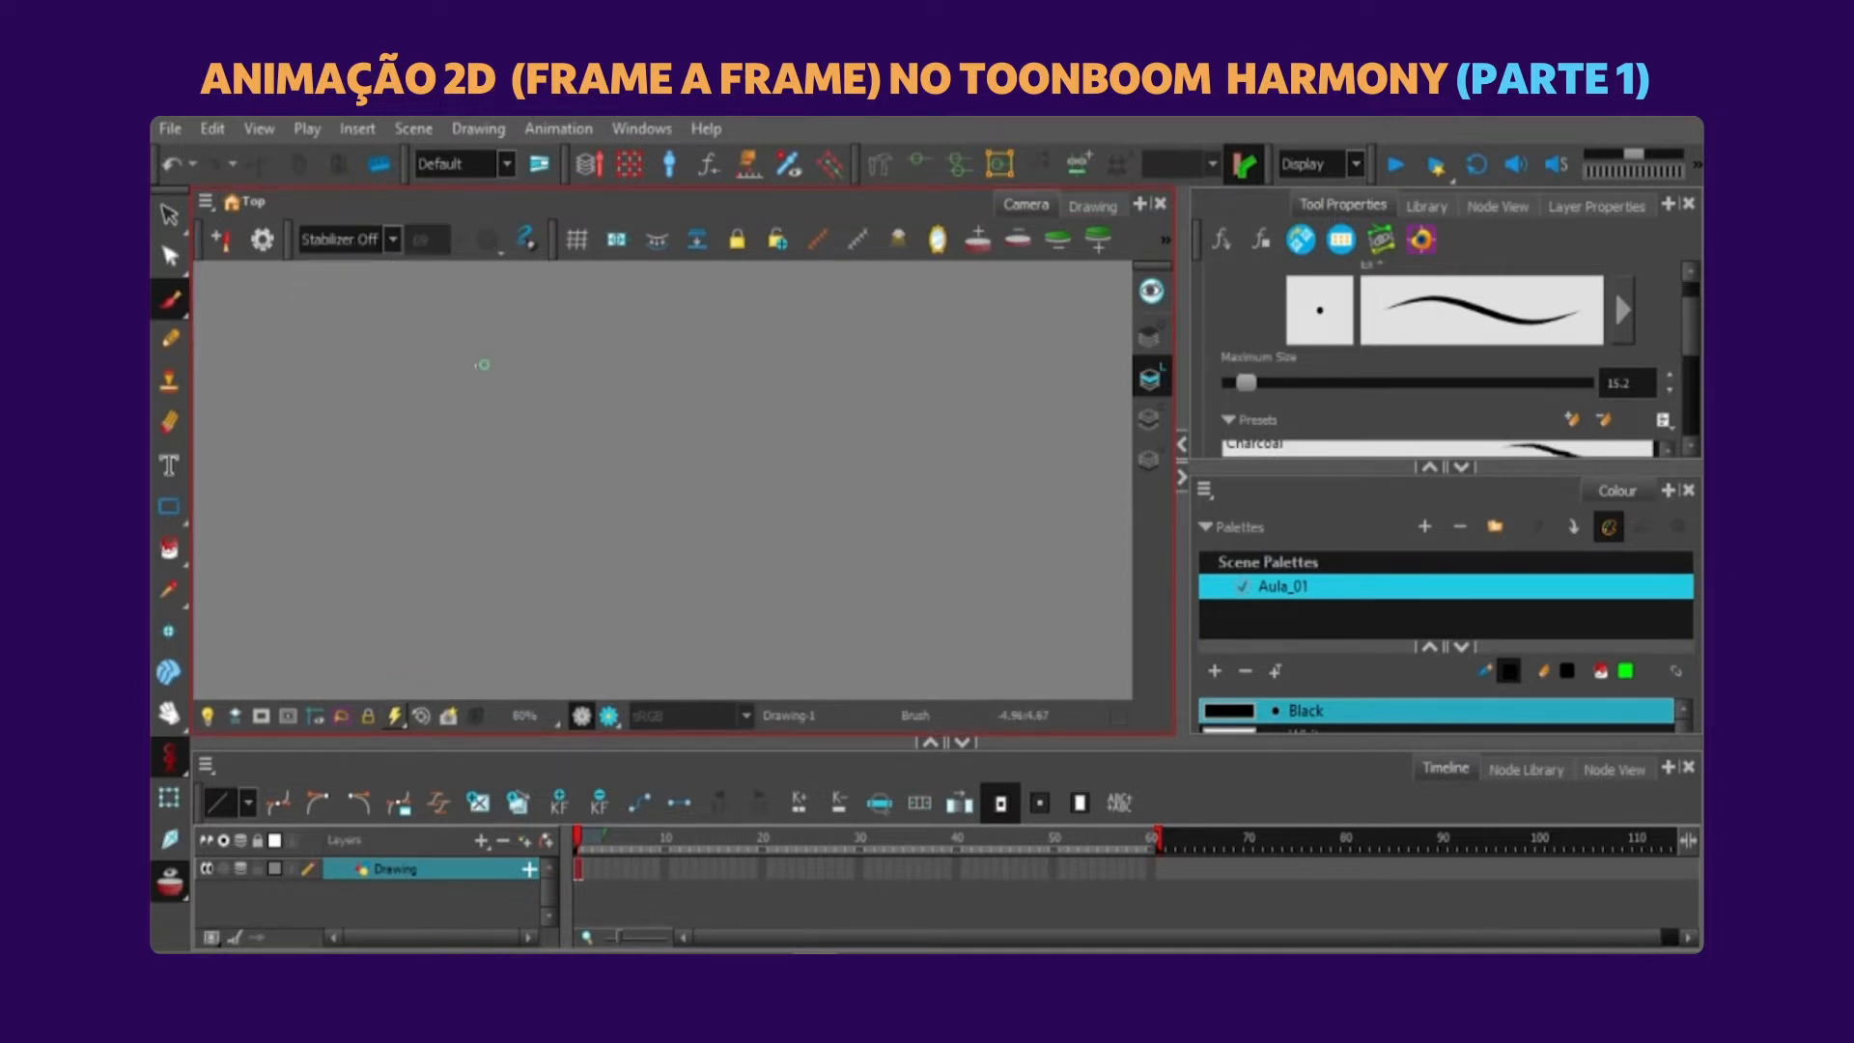
click(170, 339)
mouse_move(480, 470)
mouse_down()
mouse_move(526, 333)
mouse_move(1004, 452)
mouse_up()
key(ctrl+z)
mouse_move(395, 543)
mouse_down()
mouse_move(515, 338)
mouse_move(830, 555)
mouse_move(866, 489)
mouse_up()
Select the whole pencil line and activate the Contour Editor for a close look at its centreline points.
key(ctrl+a)
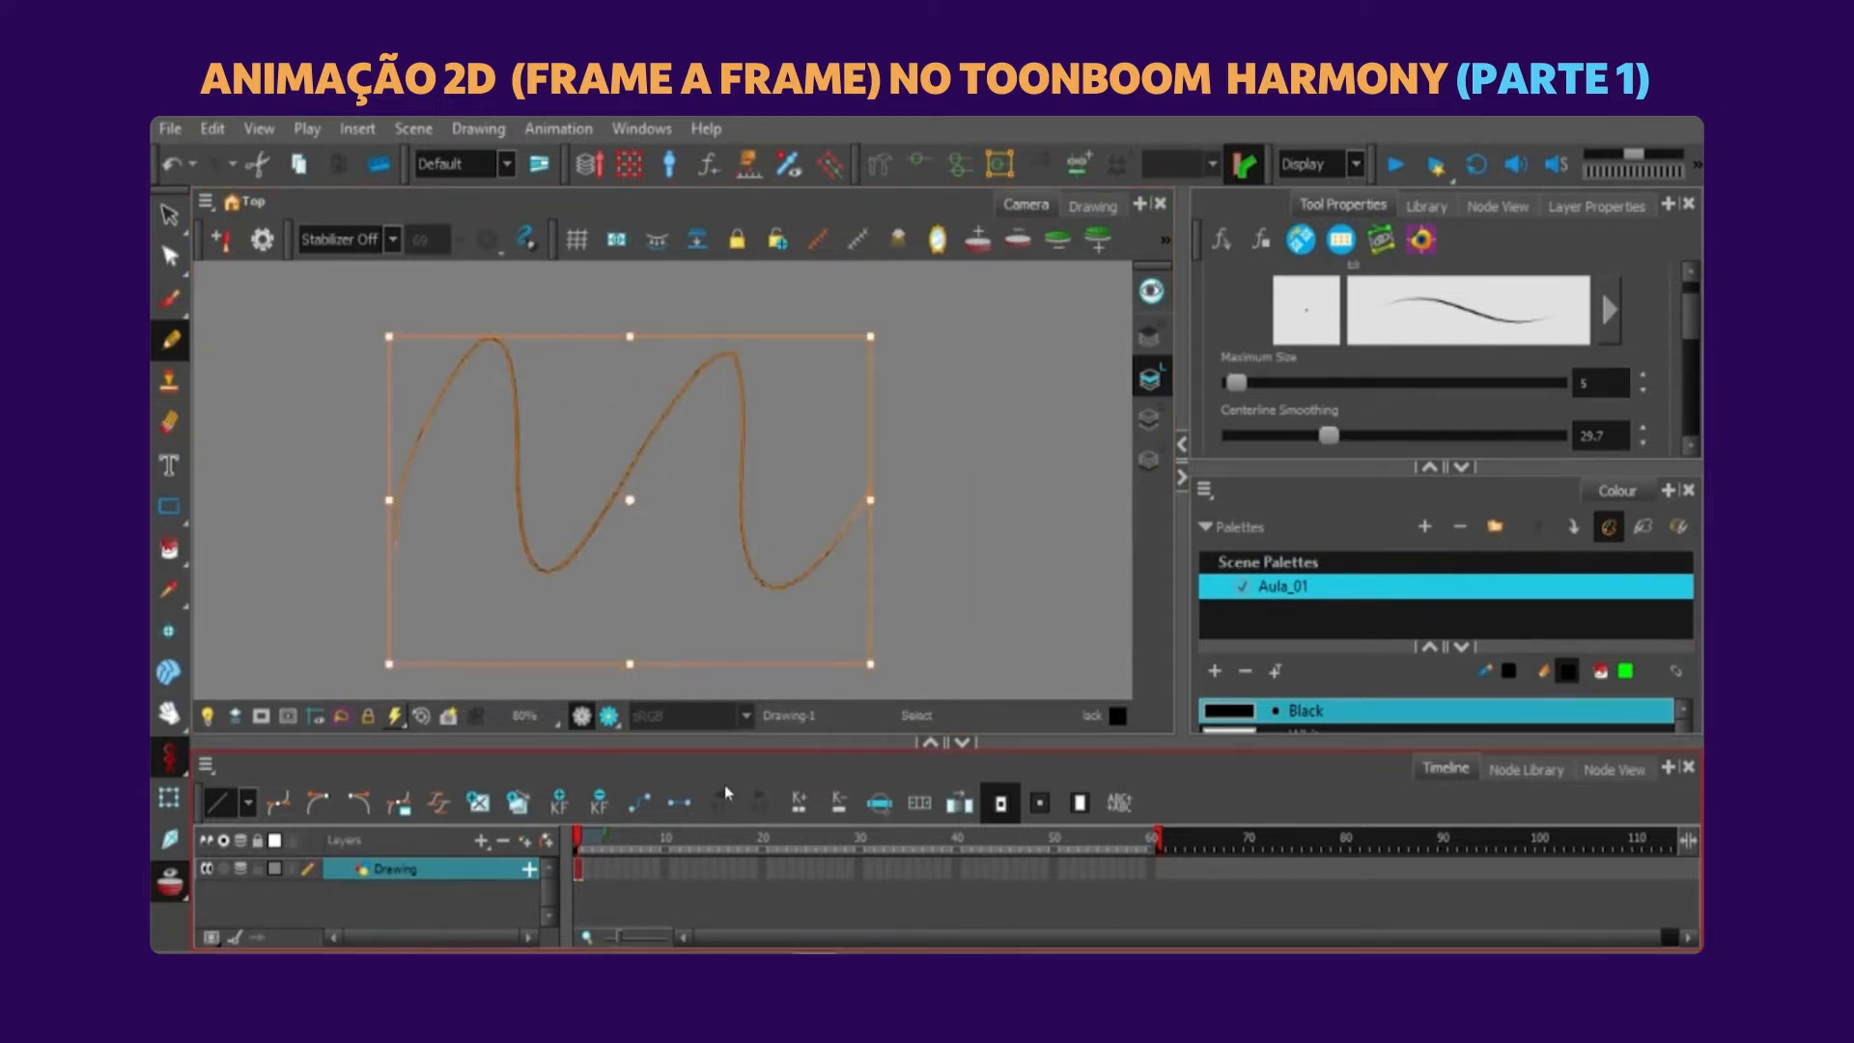
key(2)
key(2)
key(2)
key(2)
key(alt+q)
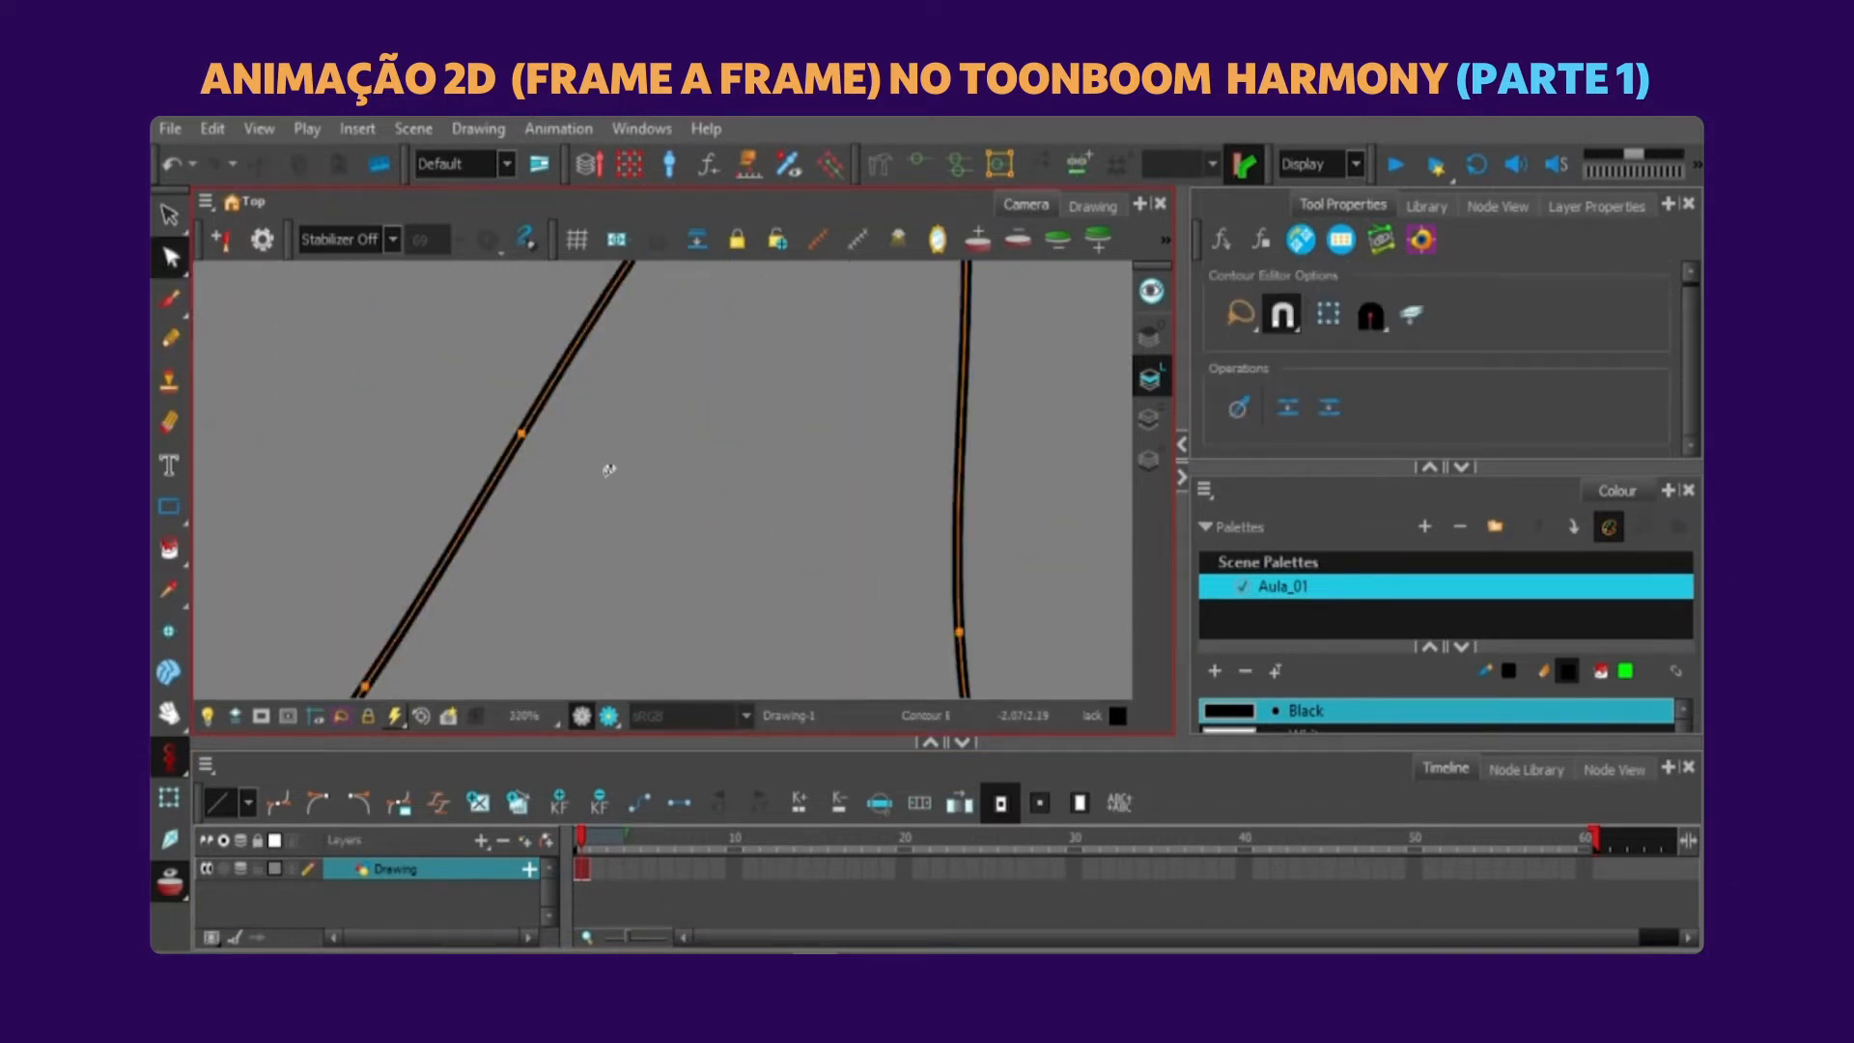
Try reshaping the pencil line by pulling its centreline points with the Contour Editor, then undo those edits.
drag(605, 469, 656, 599)
ctrl+click(643, 451)
mouse_move(643, 451)
mouse_down()
mouse_move(787, 538)
mouse_move(595, 295)
mouse_up()
key(1)
key(1)
key(2)
key(1)
key(1)
drag(761, 367, 638, 666)
key(ctrl+z)
key(ctrl+z)
key(ctrl+z)
Reshape the pencil line's upper curve by adjusting its peak point and curve handle with the Contour Editor.
click(896, 391)
drag(896, 394, 878, 442)
key(2)
key(2)
key(2)
mouse_move(680, 483)
mouse_down()
mouse_move(732, 573)
mouse_move(698, 456)
mouse_up()
drag(773, 575, 817, 514)
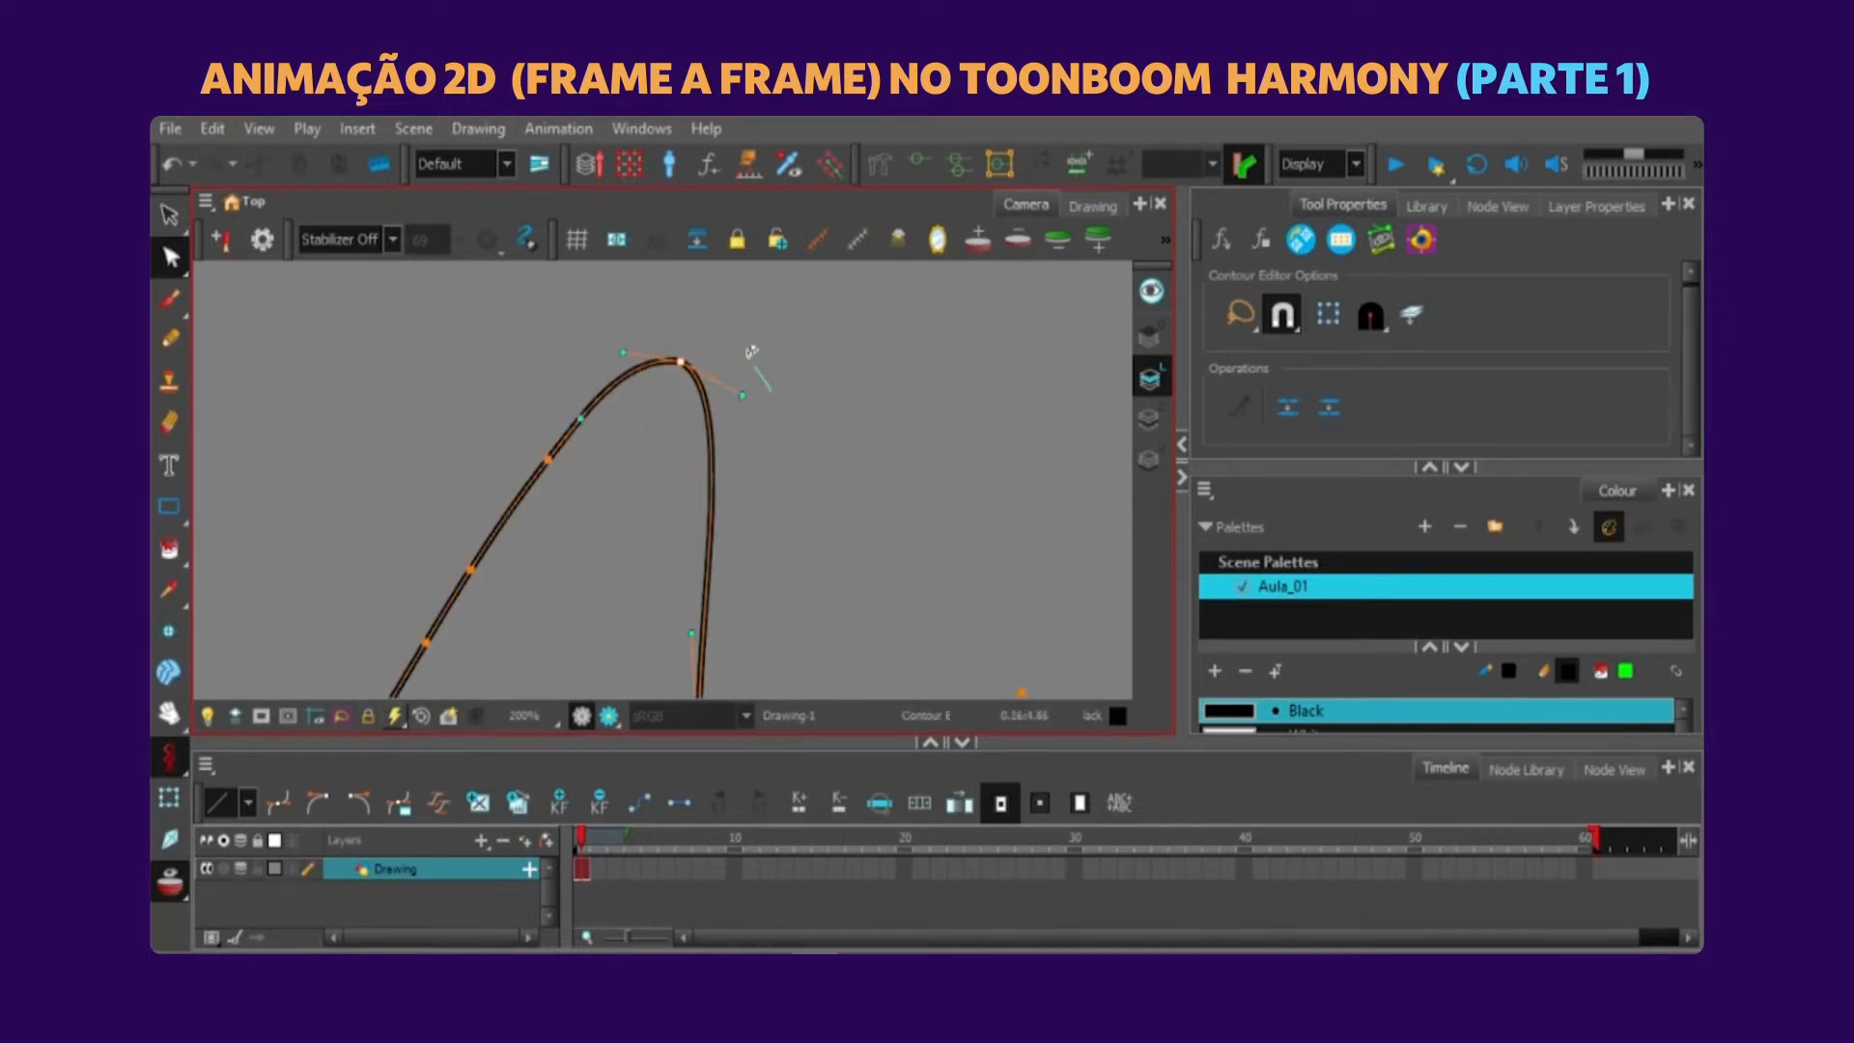
drag(743, 394, 786, 377)
drag(905, 515, 784, 551)
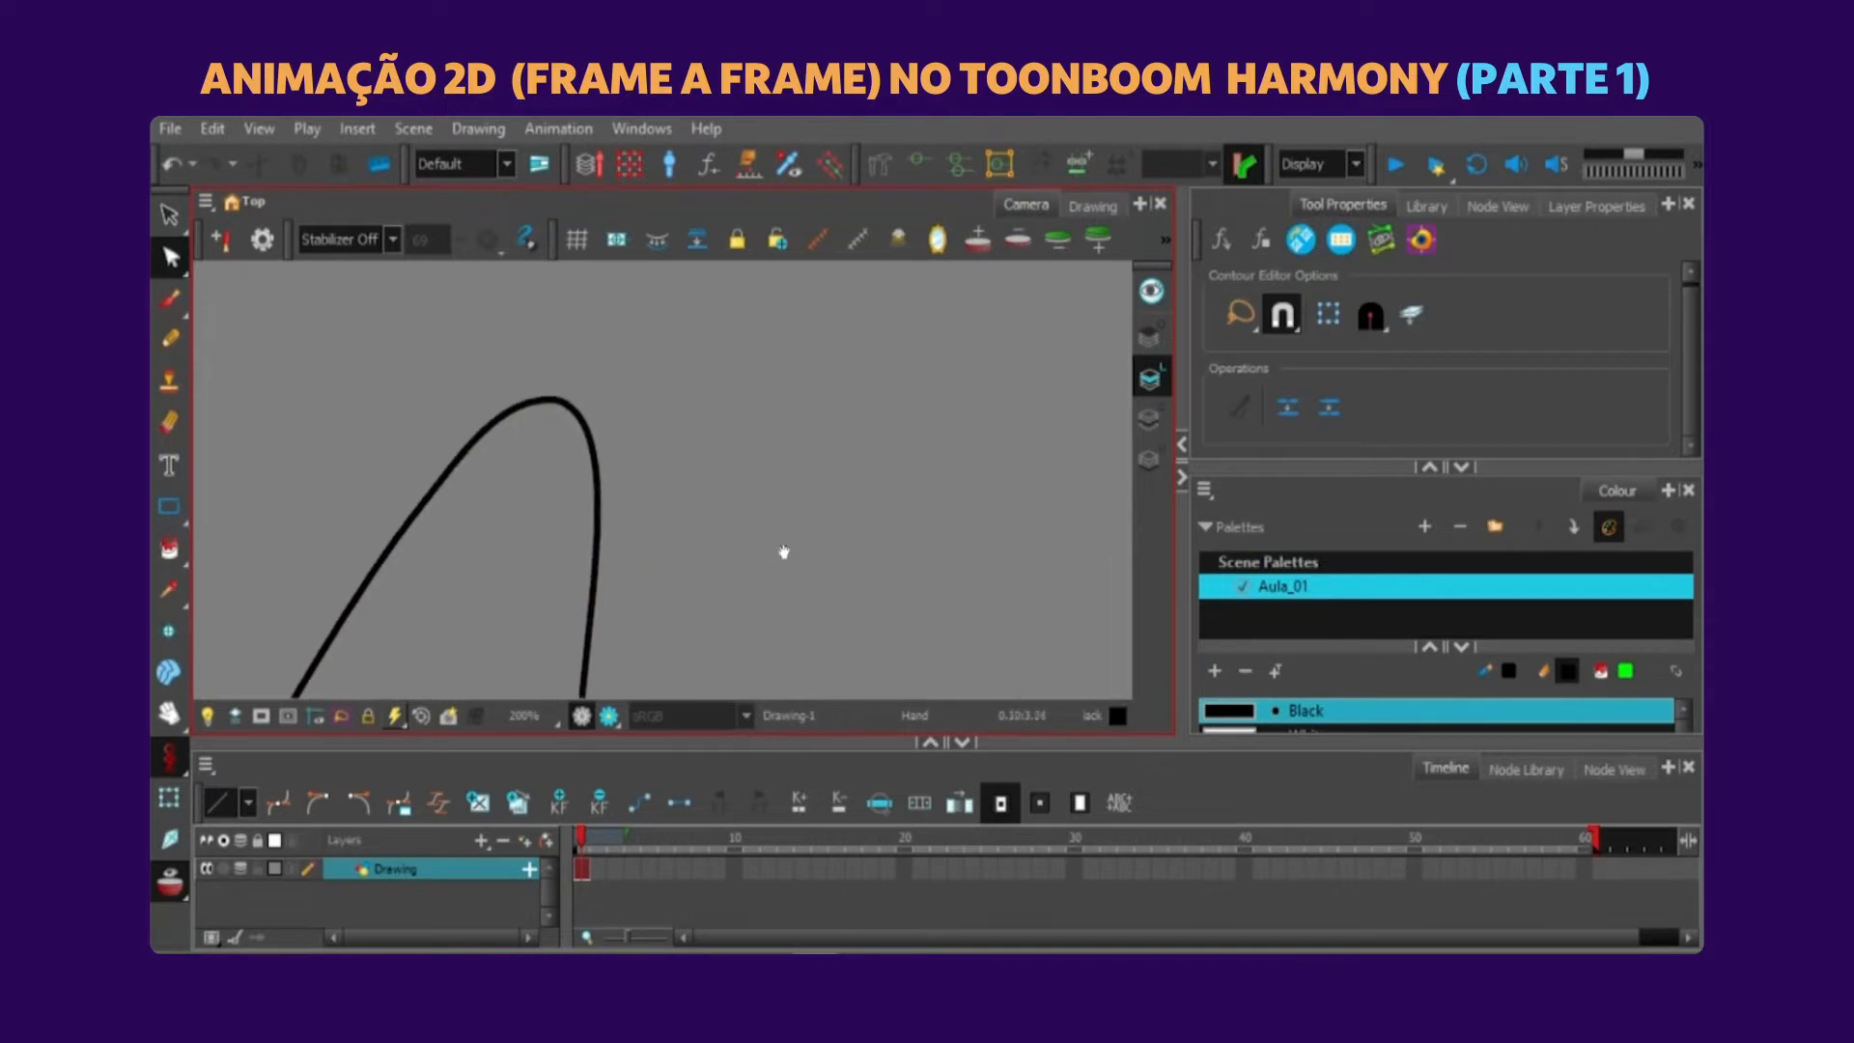
Paint a brush stroke beside the pencil line and select its contour with the Contour Editor.
click(177, 302)
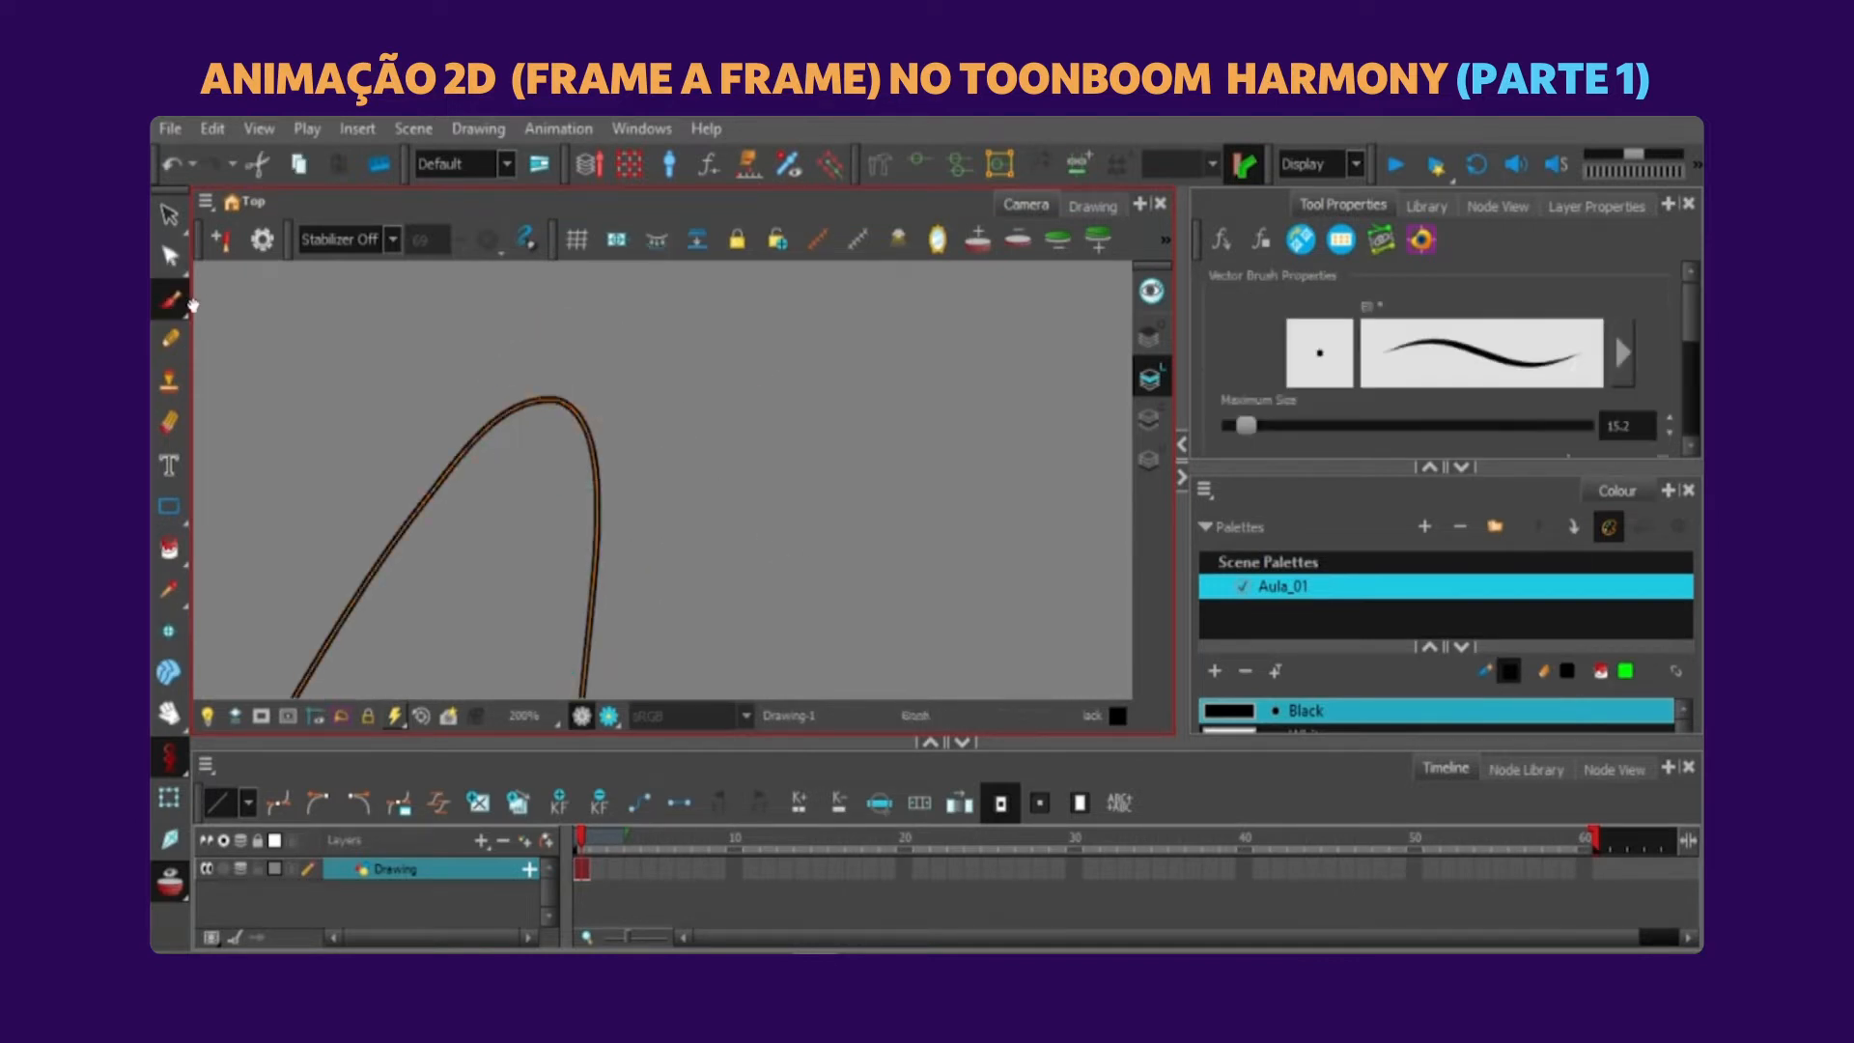
drag(908, 510, 736, 483)
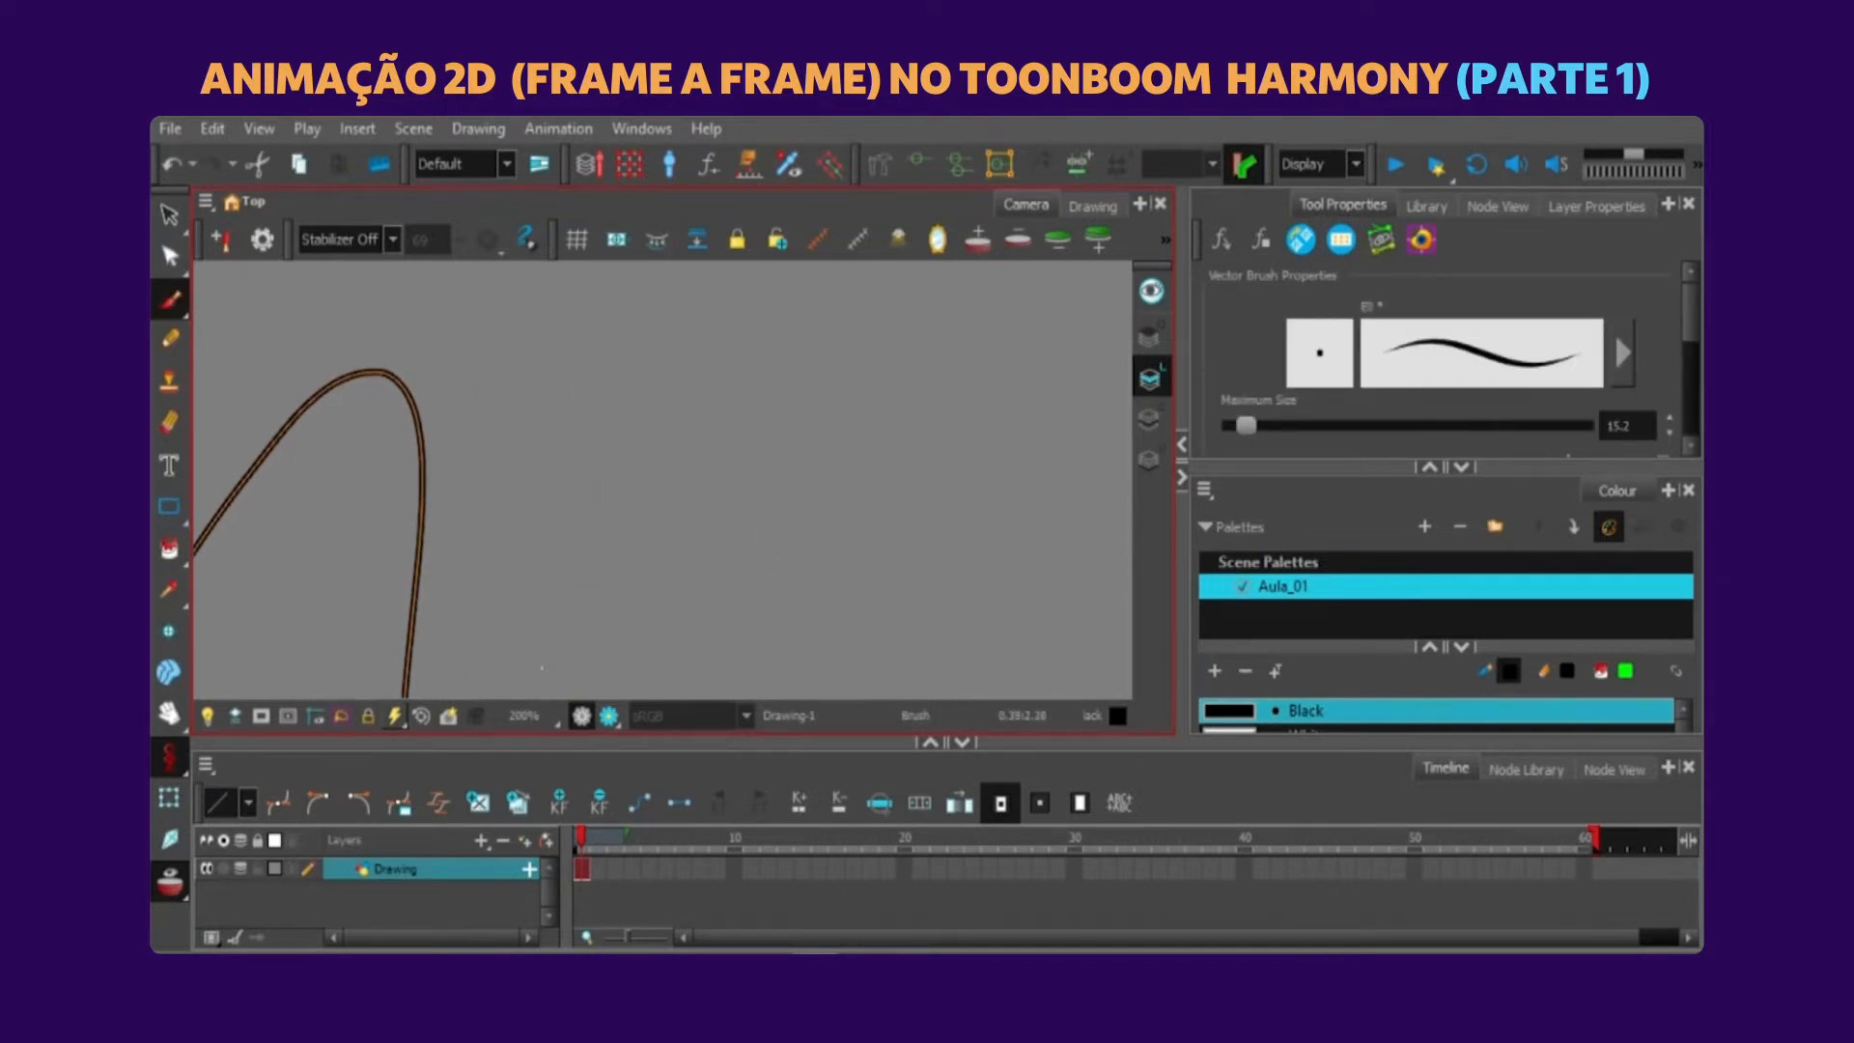
mouse_move(542, 667)
mouse_down()
mouse_move(744, 380)
mouse_move(748, 676)
mouse_up()
key(alt+q)
drag(804, 312, 878, 418)
Try reshaping the brush stroke by moving its outline points with the Contour Editor, then undo the changes.
key(2)
key(2)
key(2)
key(1)
mouse_move(892, 274)
mouse_down()
mouse_move(889, 438)
mouse_move(697, 382)
mouse_up()
key(ctrl+z)
drag(922, 416, 750, 544)
click(827, 397)
click(830, 451)
mouse_move(835, 449)
mouse_down()
mouse_move(724, 387)
mouse_move(837, 530)
mouse_move(719, 390)
mouse_up()
key(ctrl+z)
key(ctrl+z)
key(ctrl+z)
key(ctrl+z)
Draw test strokes beside the existing line with the Pencil tool, undo the last one and return to the Contour Editor.
scroll(719, 388, down, 3)
drag(622, 555, 693, 454)
click(172, 338)
drag(807, 466, 768, 478)
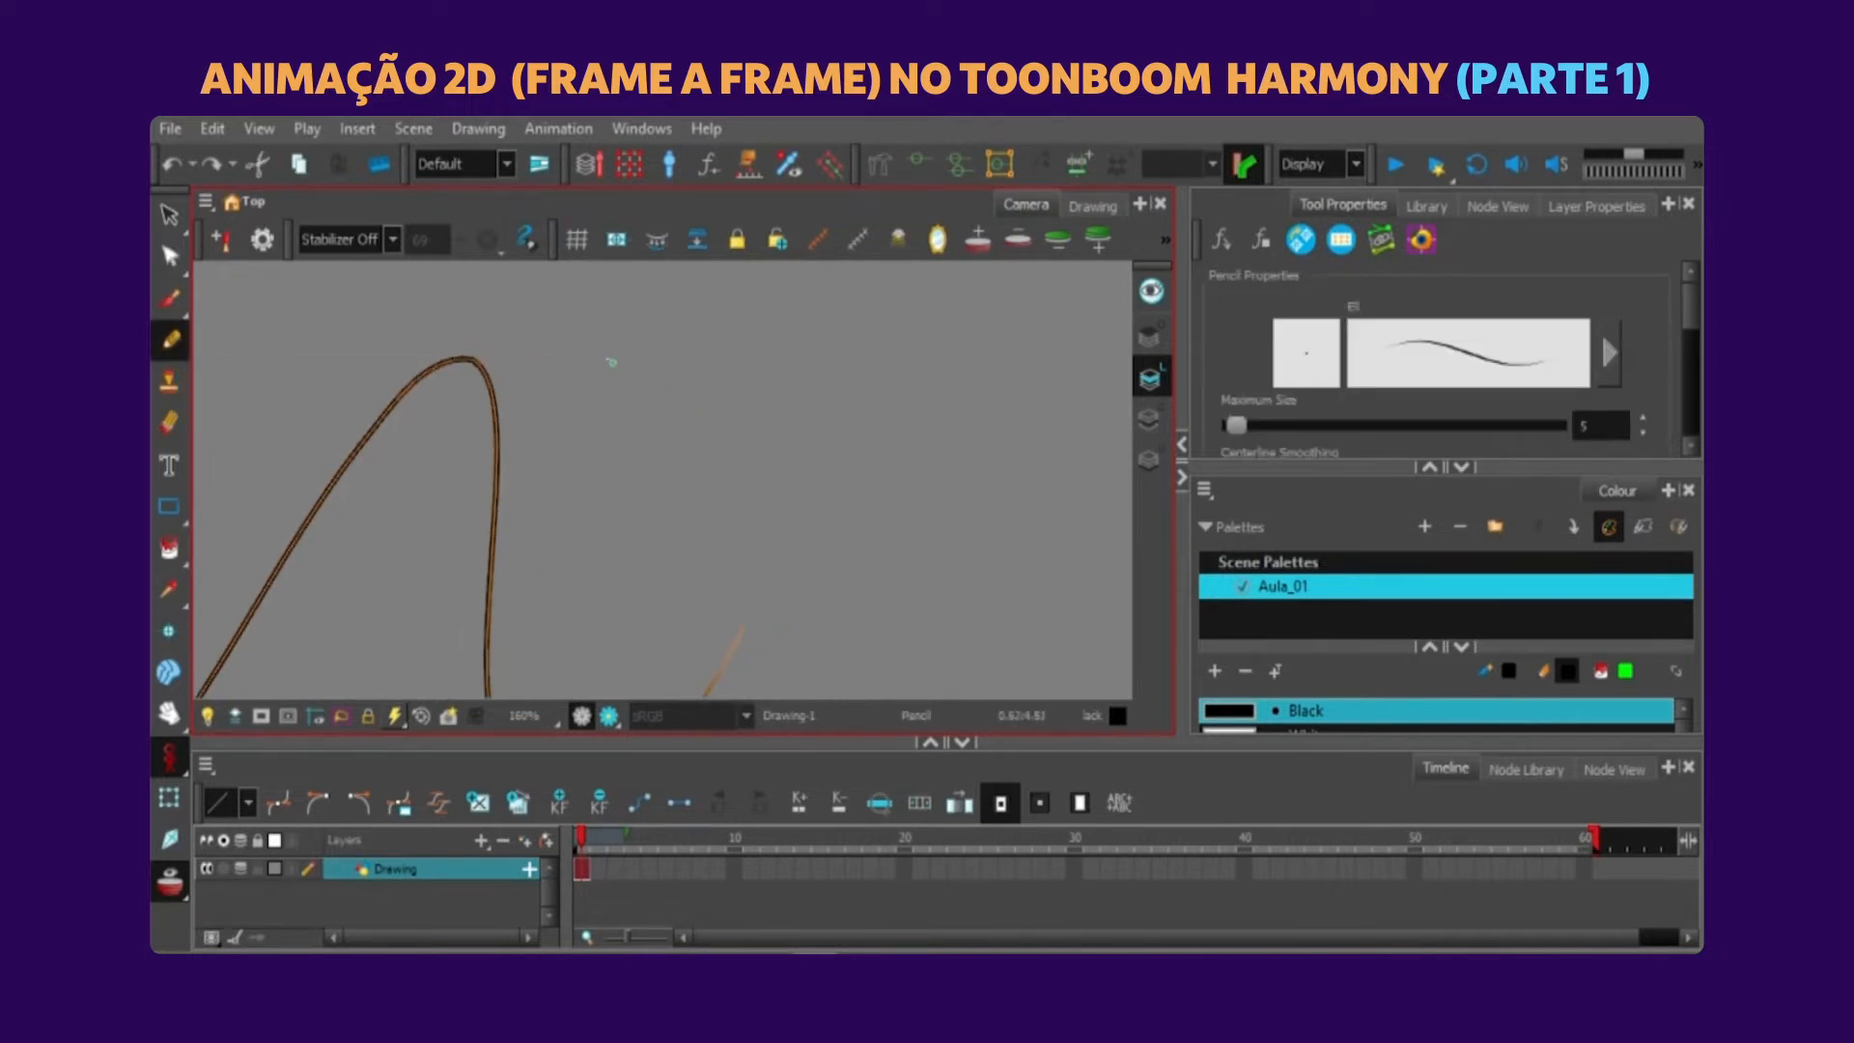
mouse_move(688, 565)
mouse_down()
mouse_move(861, 562)
mouse_move(735, 378)
mouse_move(853, 587)
mouse_up()
key(ctrl+z)
key(alt+q)
click(741, 386)
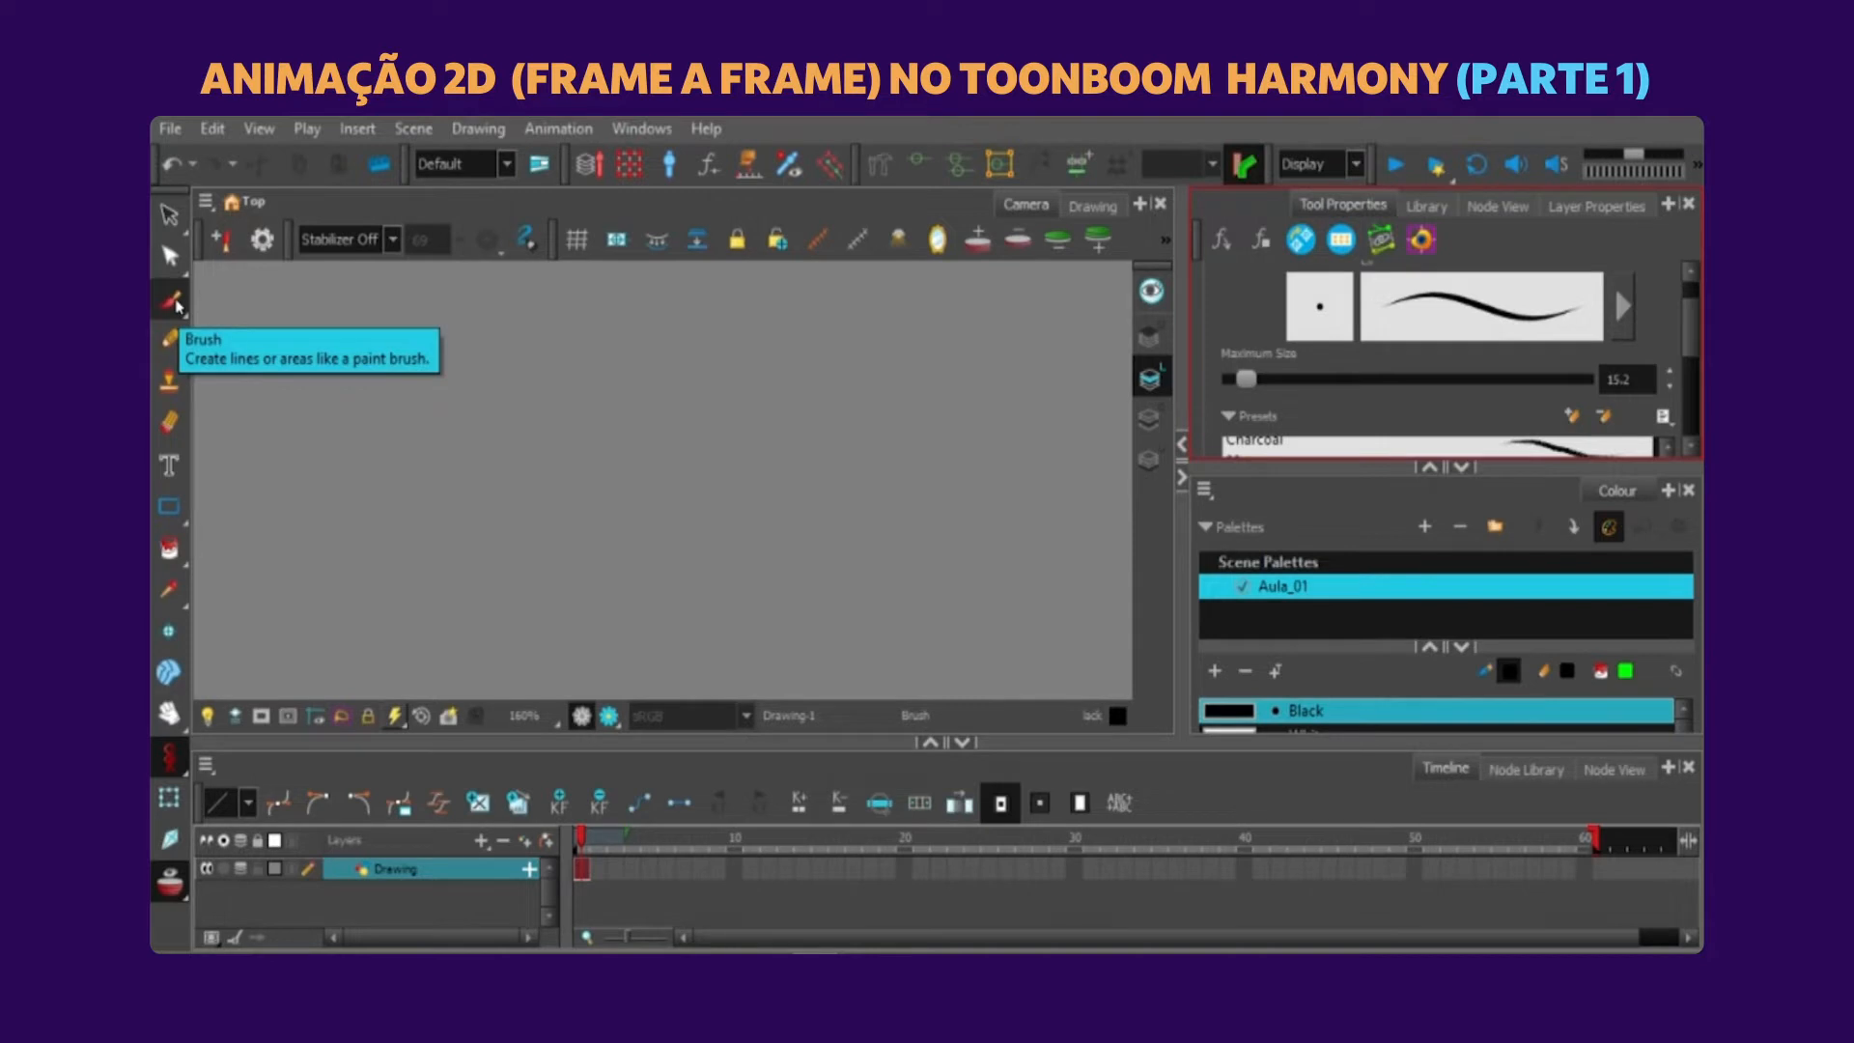
Draw an X of two crossing strokes with the Brush and a larger X beside it with the Pencil tool.
click(174, 303)
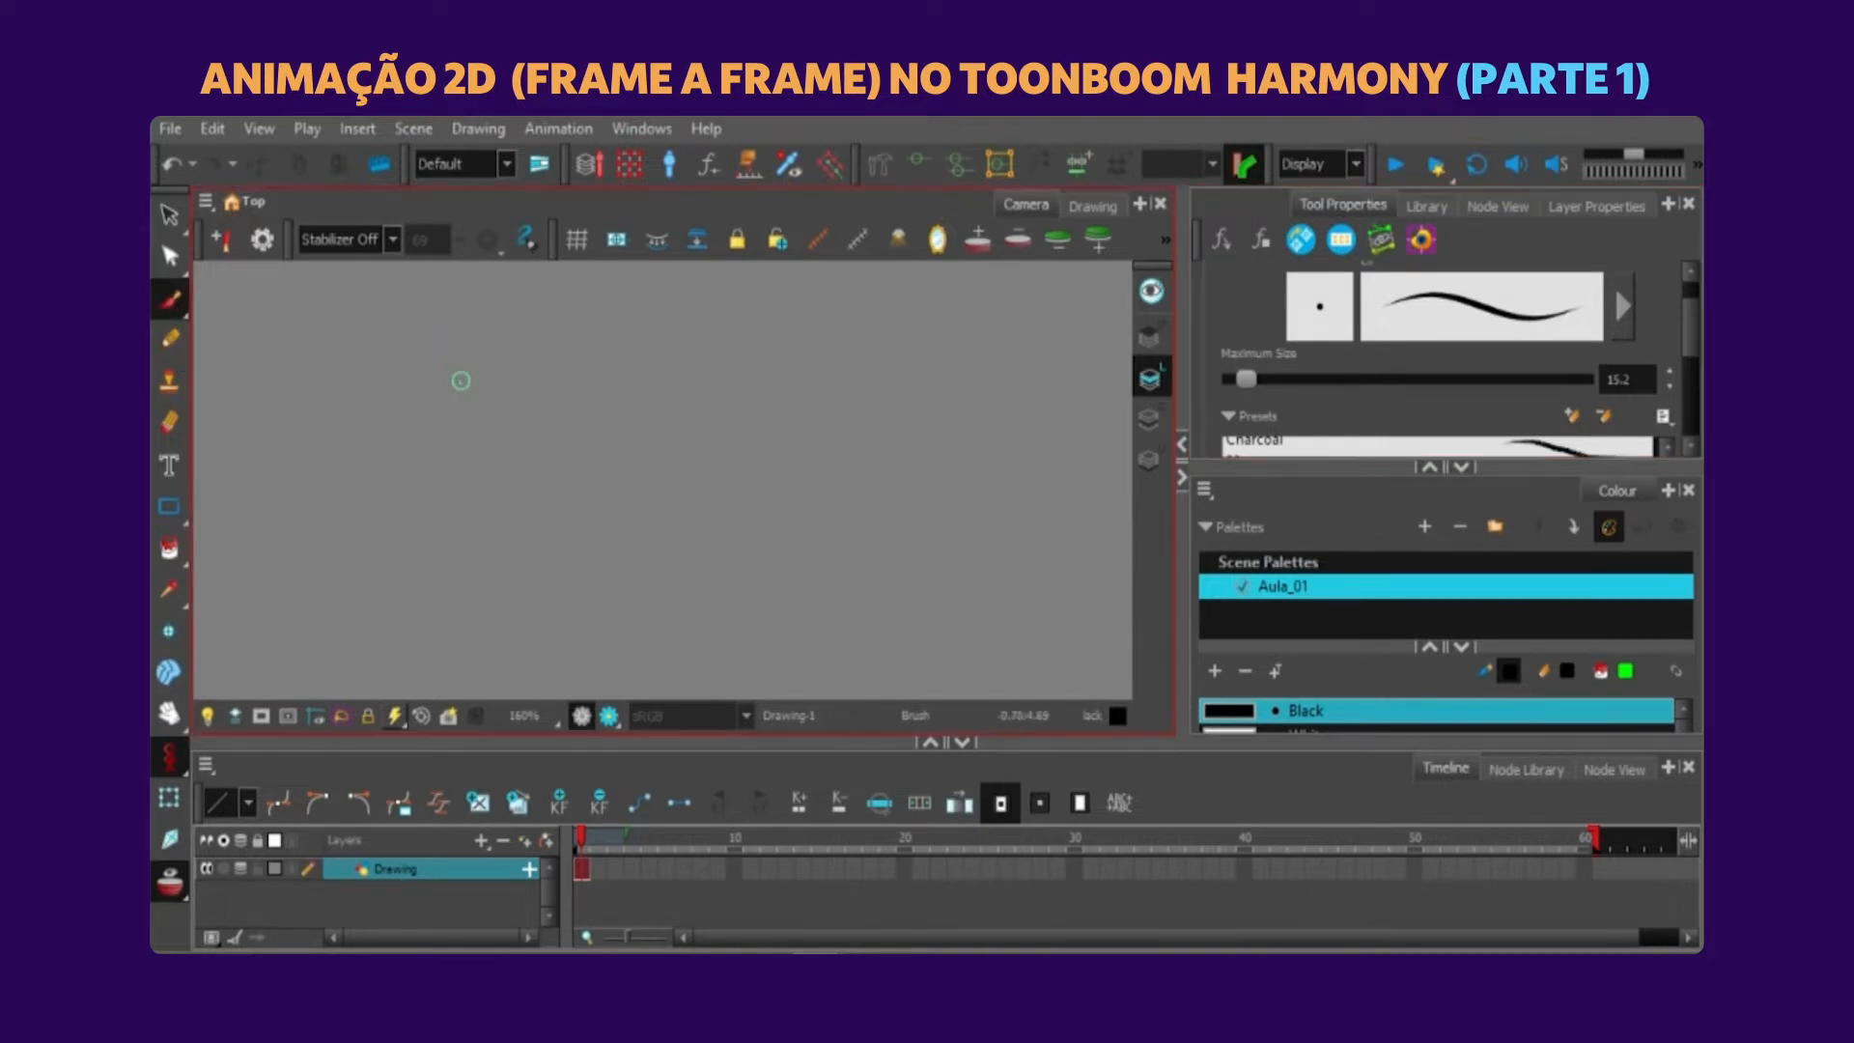
drag(469, 324, 329, 565)
drag(333, 365, 530, 589)
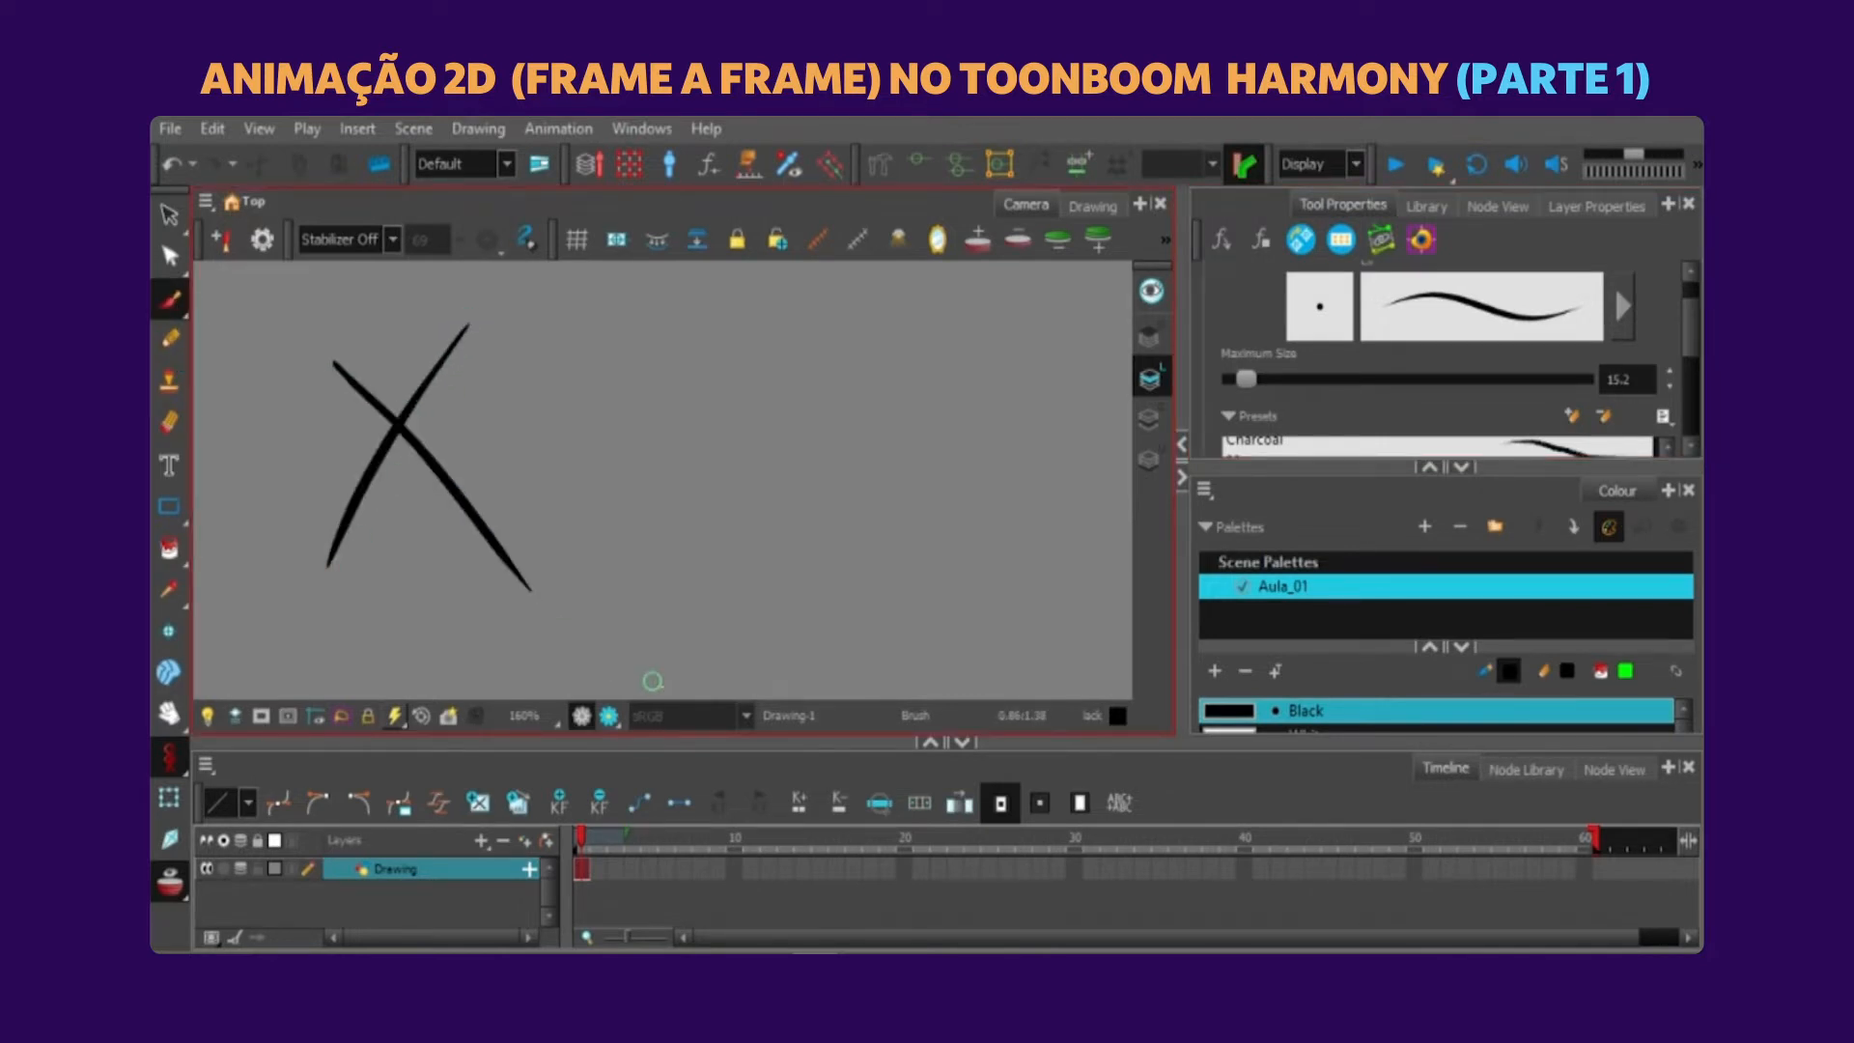
click(170, 338)
drag(903, 340, 712, 658)
drag(734, 329, 990, 633)
Compare the strokes of the brush X and the pencil X by selecting them, then clear the selection.
key(alt+s)
drag(819, 297, 971, 339)
mouse_move(508, 340)
mouse_down()
mouse_move(374, 524)
mouse_move(483, 522)
mouse_up()
drag(909, 339, 952, 497)
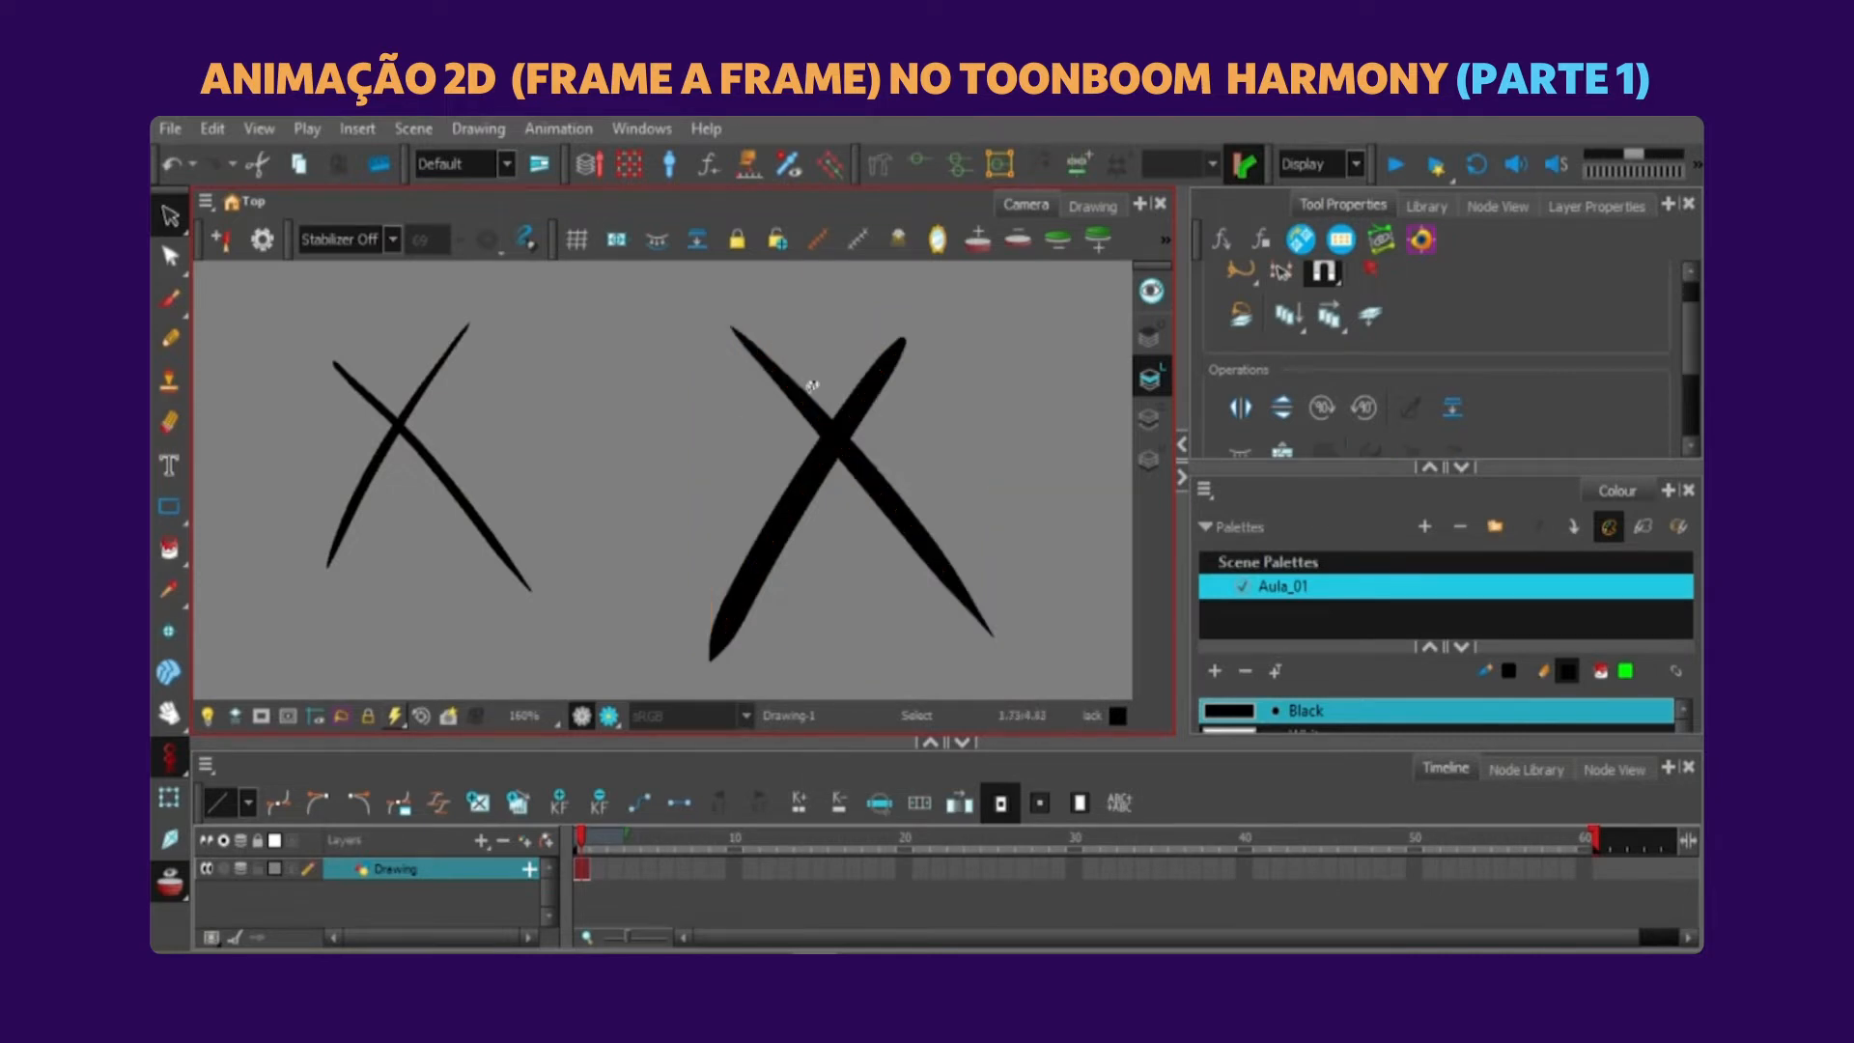
click(623, 448)
Cut off the two upper arms of the pencil X with the Cutter tool.
drag(168, 214, 225, 239)
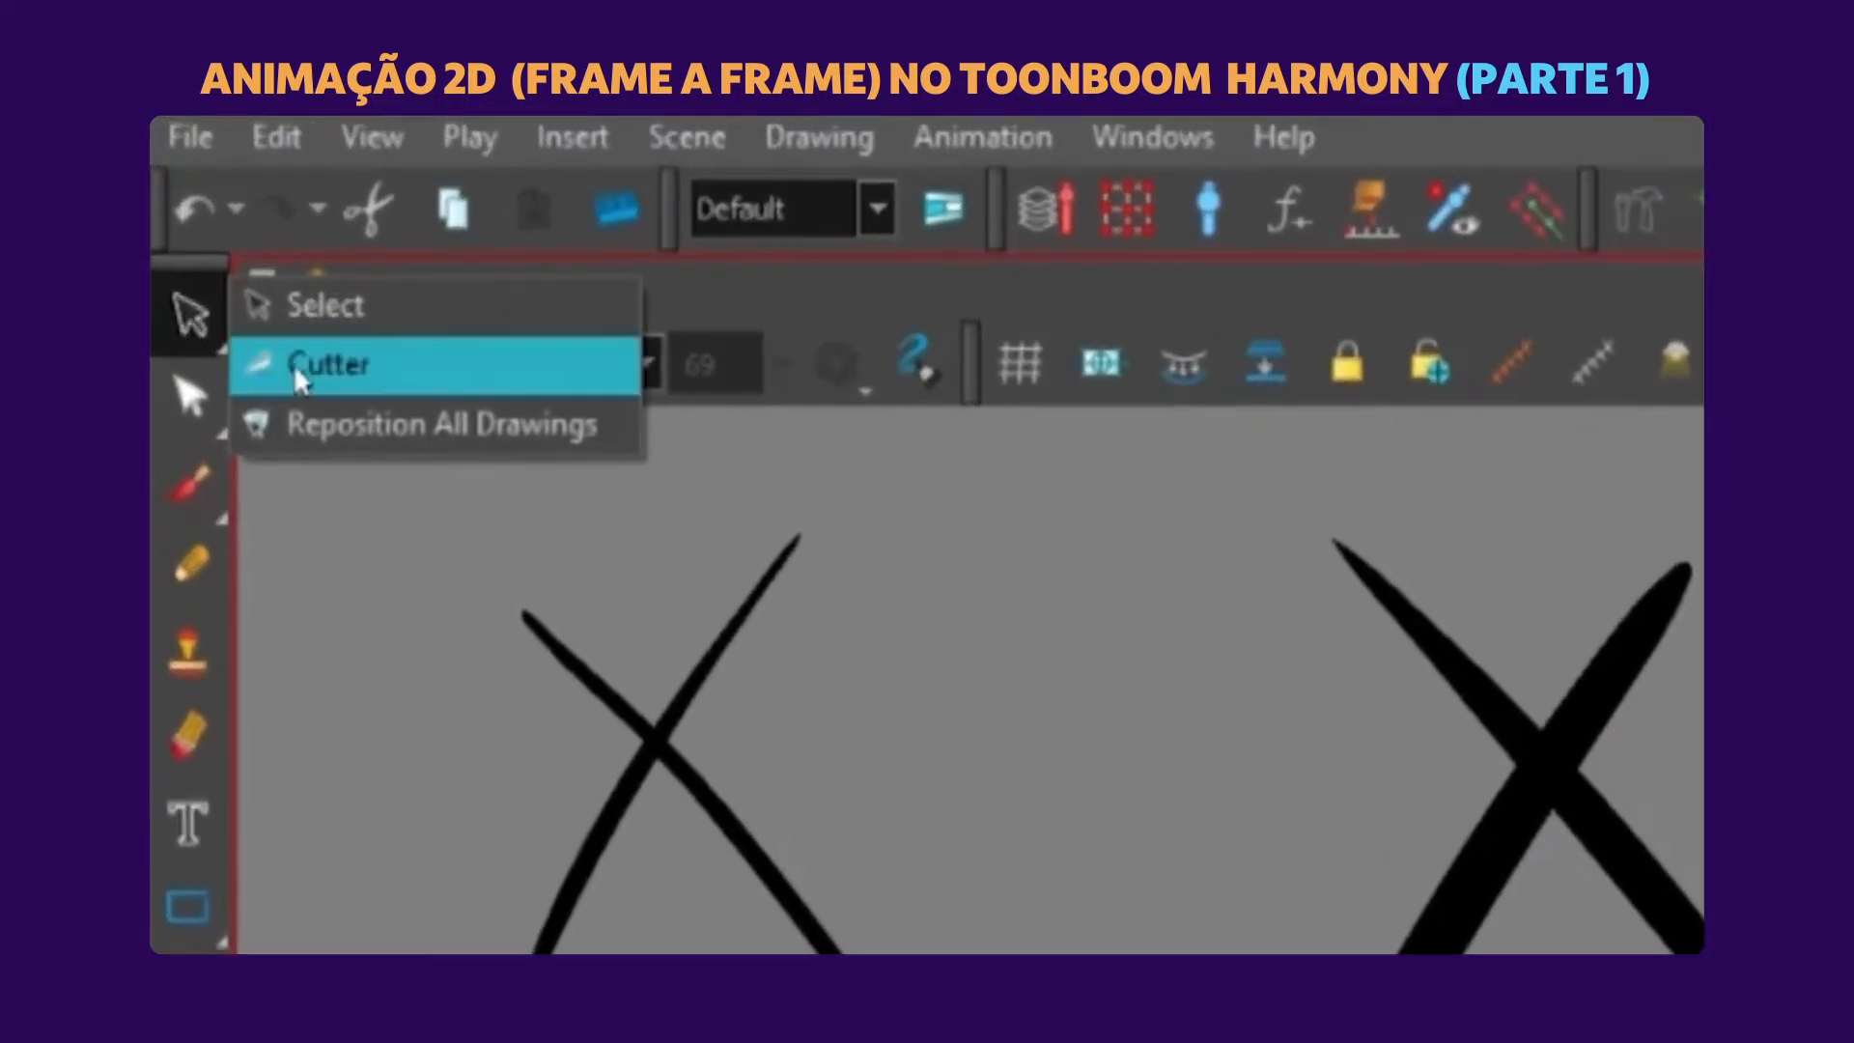
drag(1424, 665, 1589, 409)
drag(922, 420, 800, 269)
mouse_move(850, 360)
mouse_down()
mouse_move(826, 342)
mouse_move(735, 411)
mouse_move(778, 537)
mouse_move(954, 369)
mouse_up()
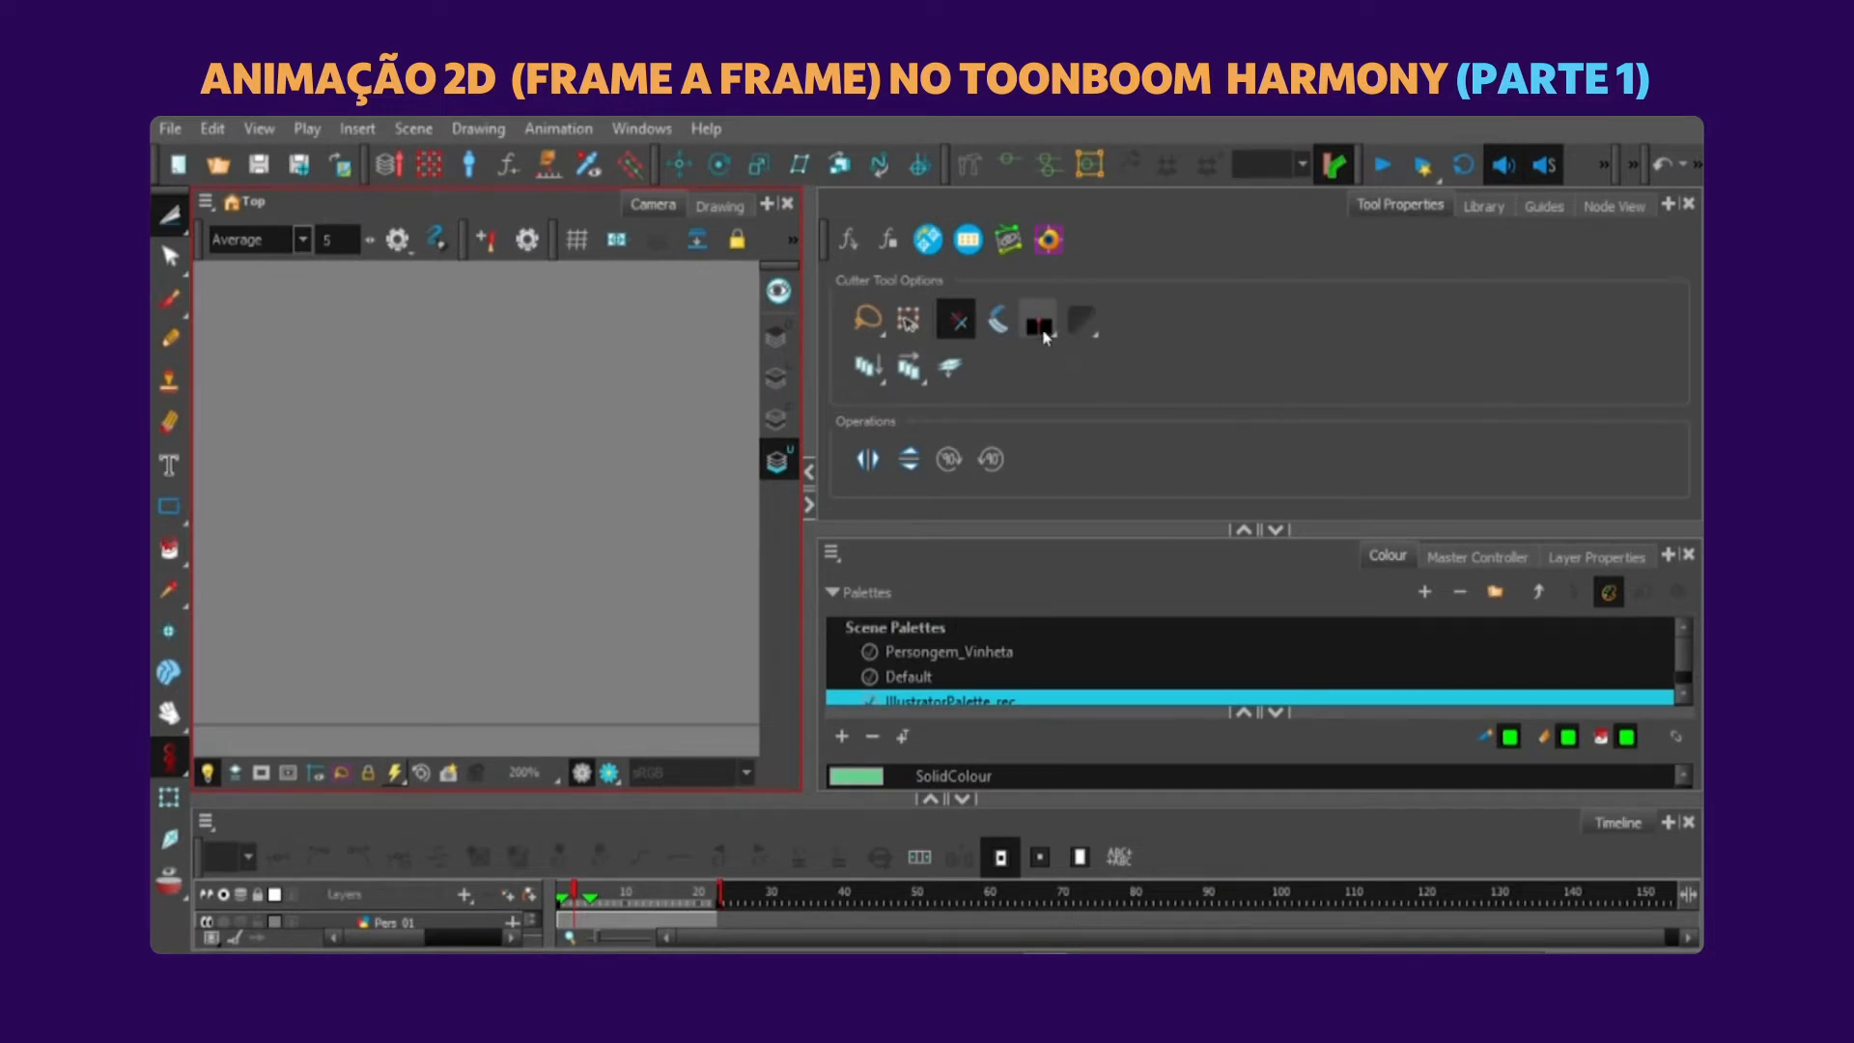
Look at the Cutter's tip style options and cut off the two upper arms of the brush X.
drag(1043, 311, 1088, 226)
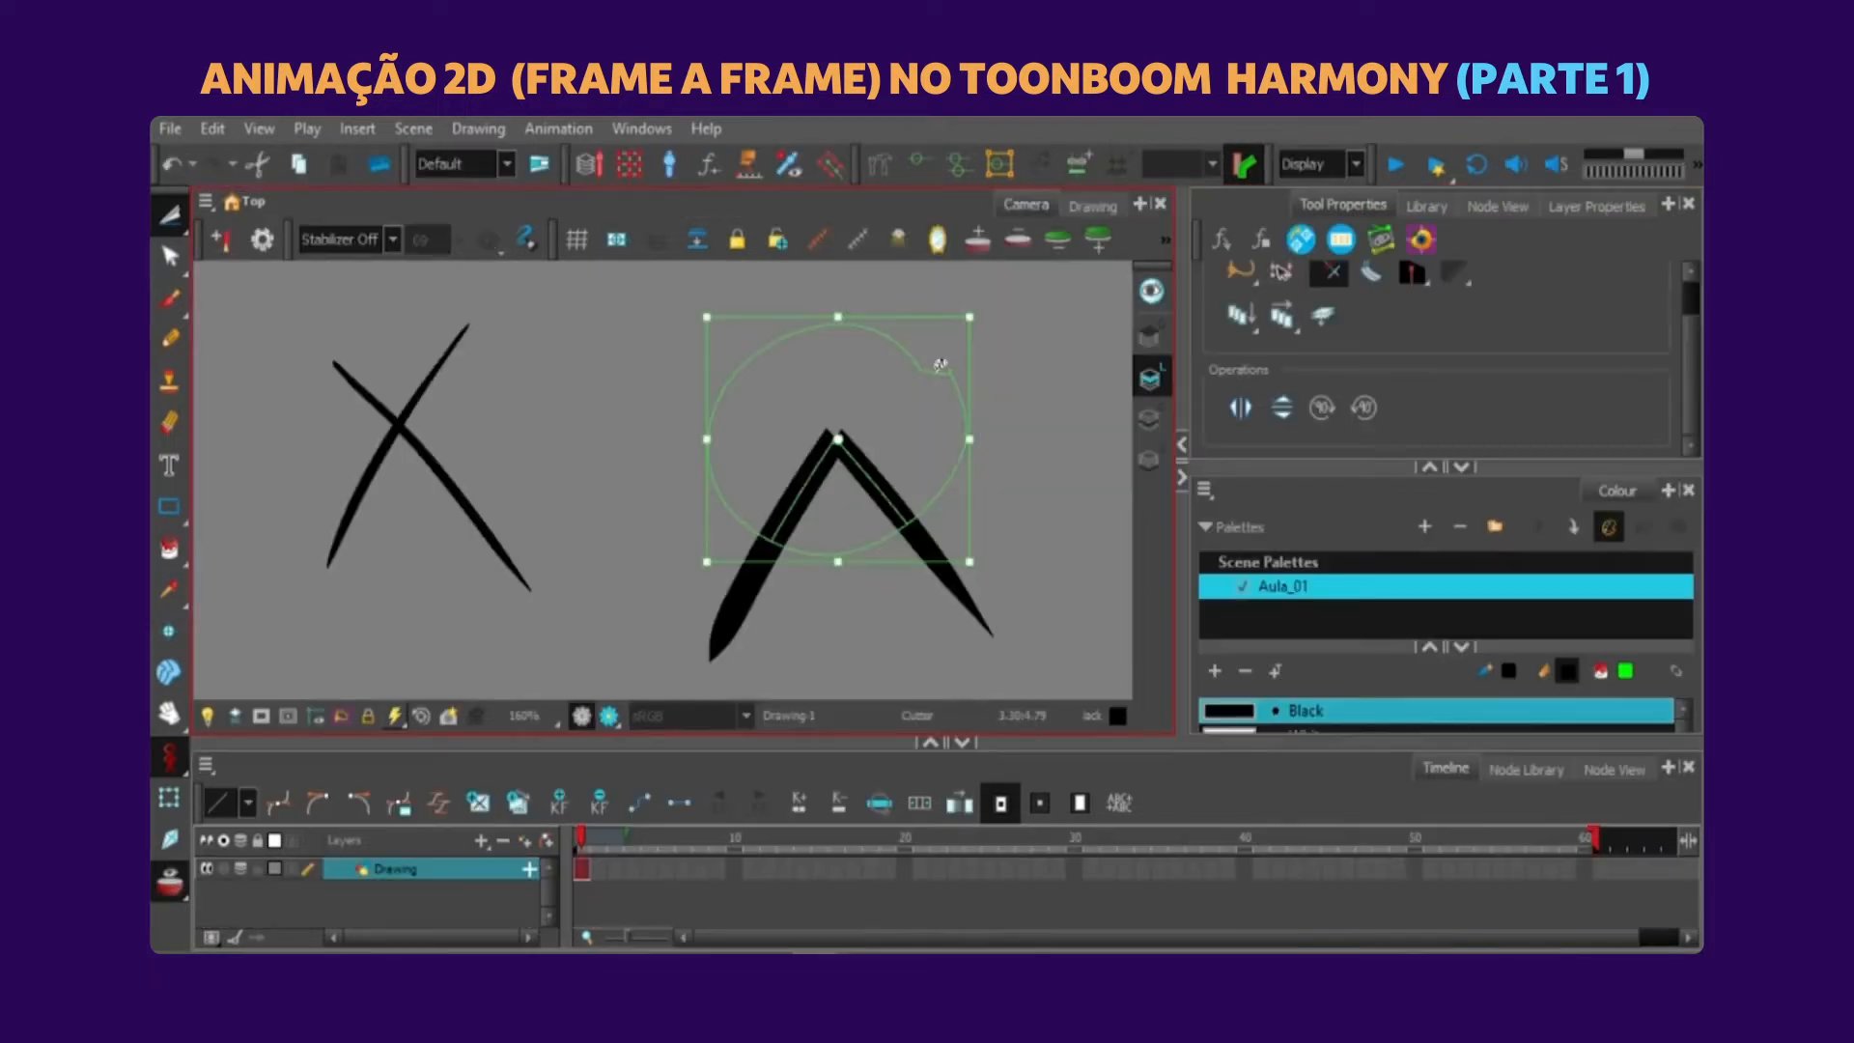
click(548, 348)
drag(348, 394, 440, 255)
drag(454, 377, 355, 274)
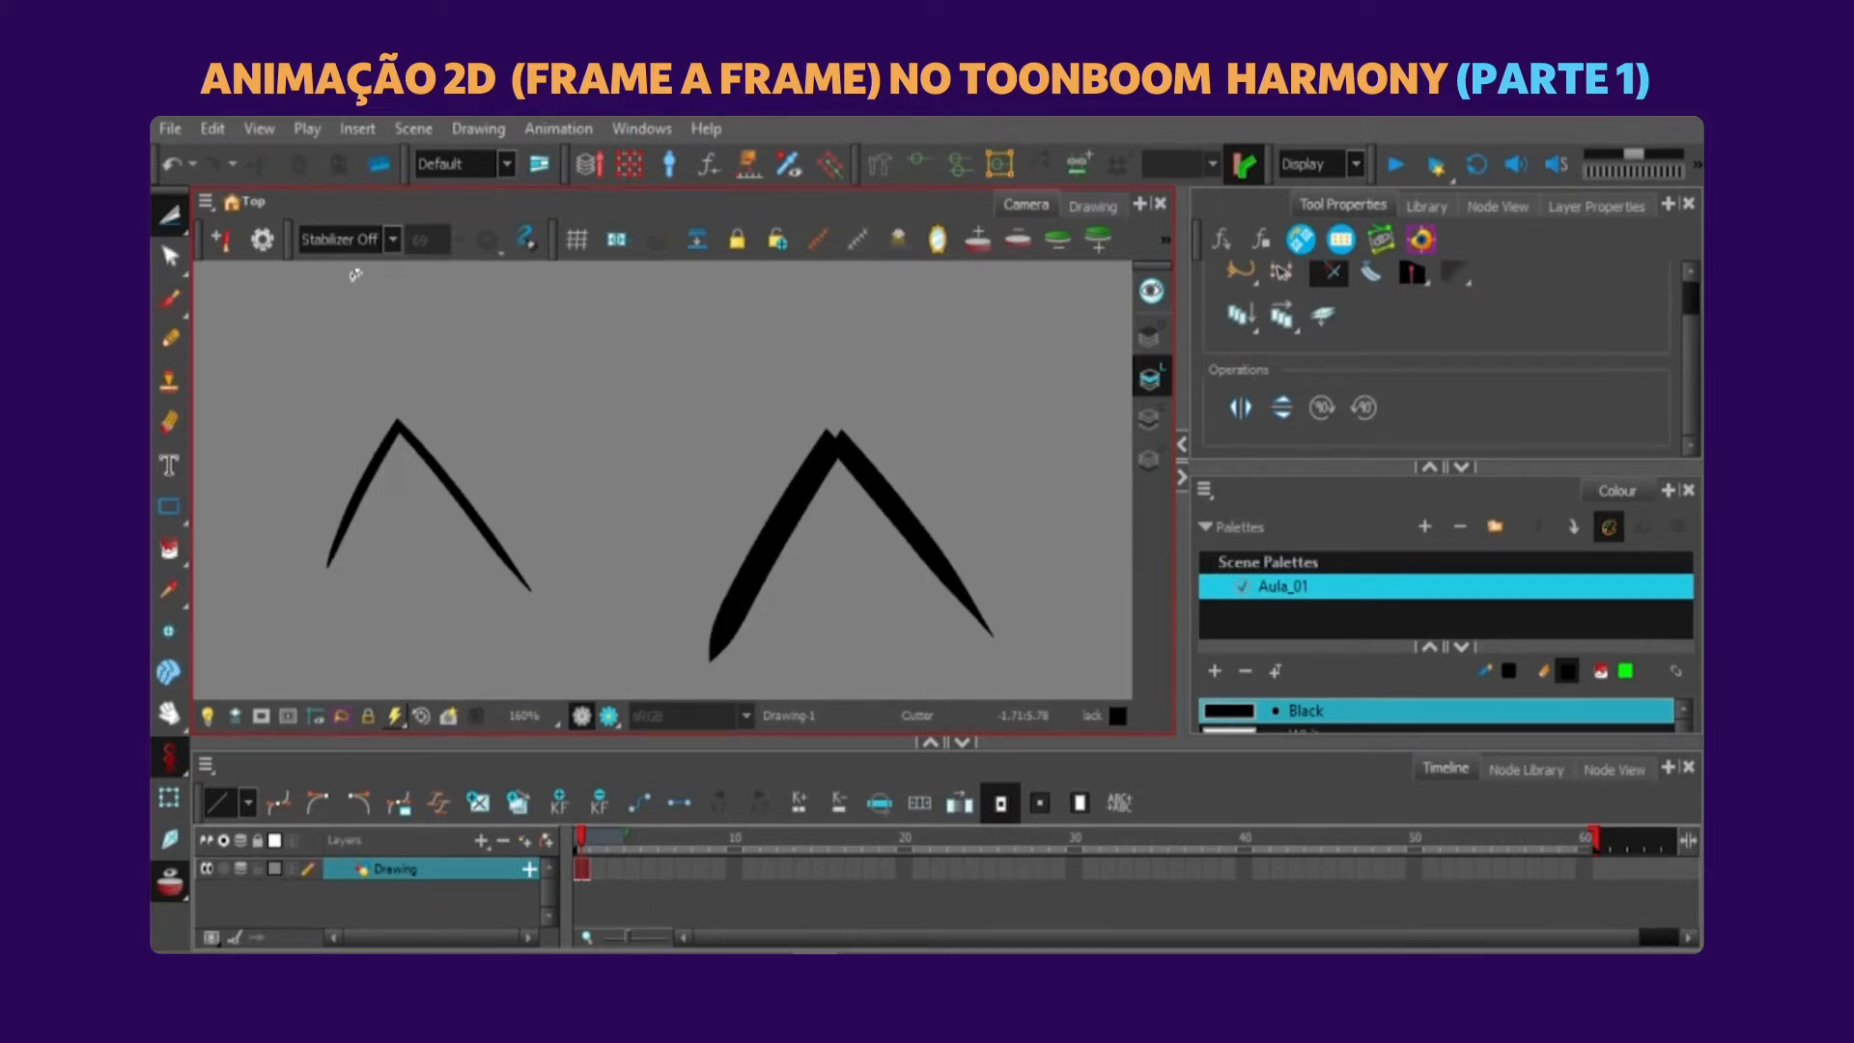
Inspect the centreline of the cut pencil strokes with the Contour Editor, then undo the cuts on both Xs.
click(180, 267)
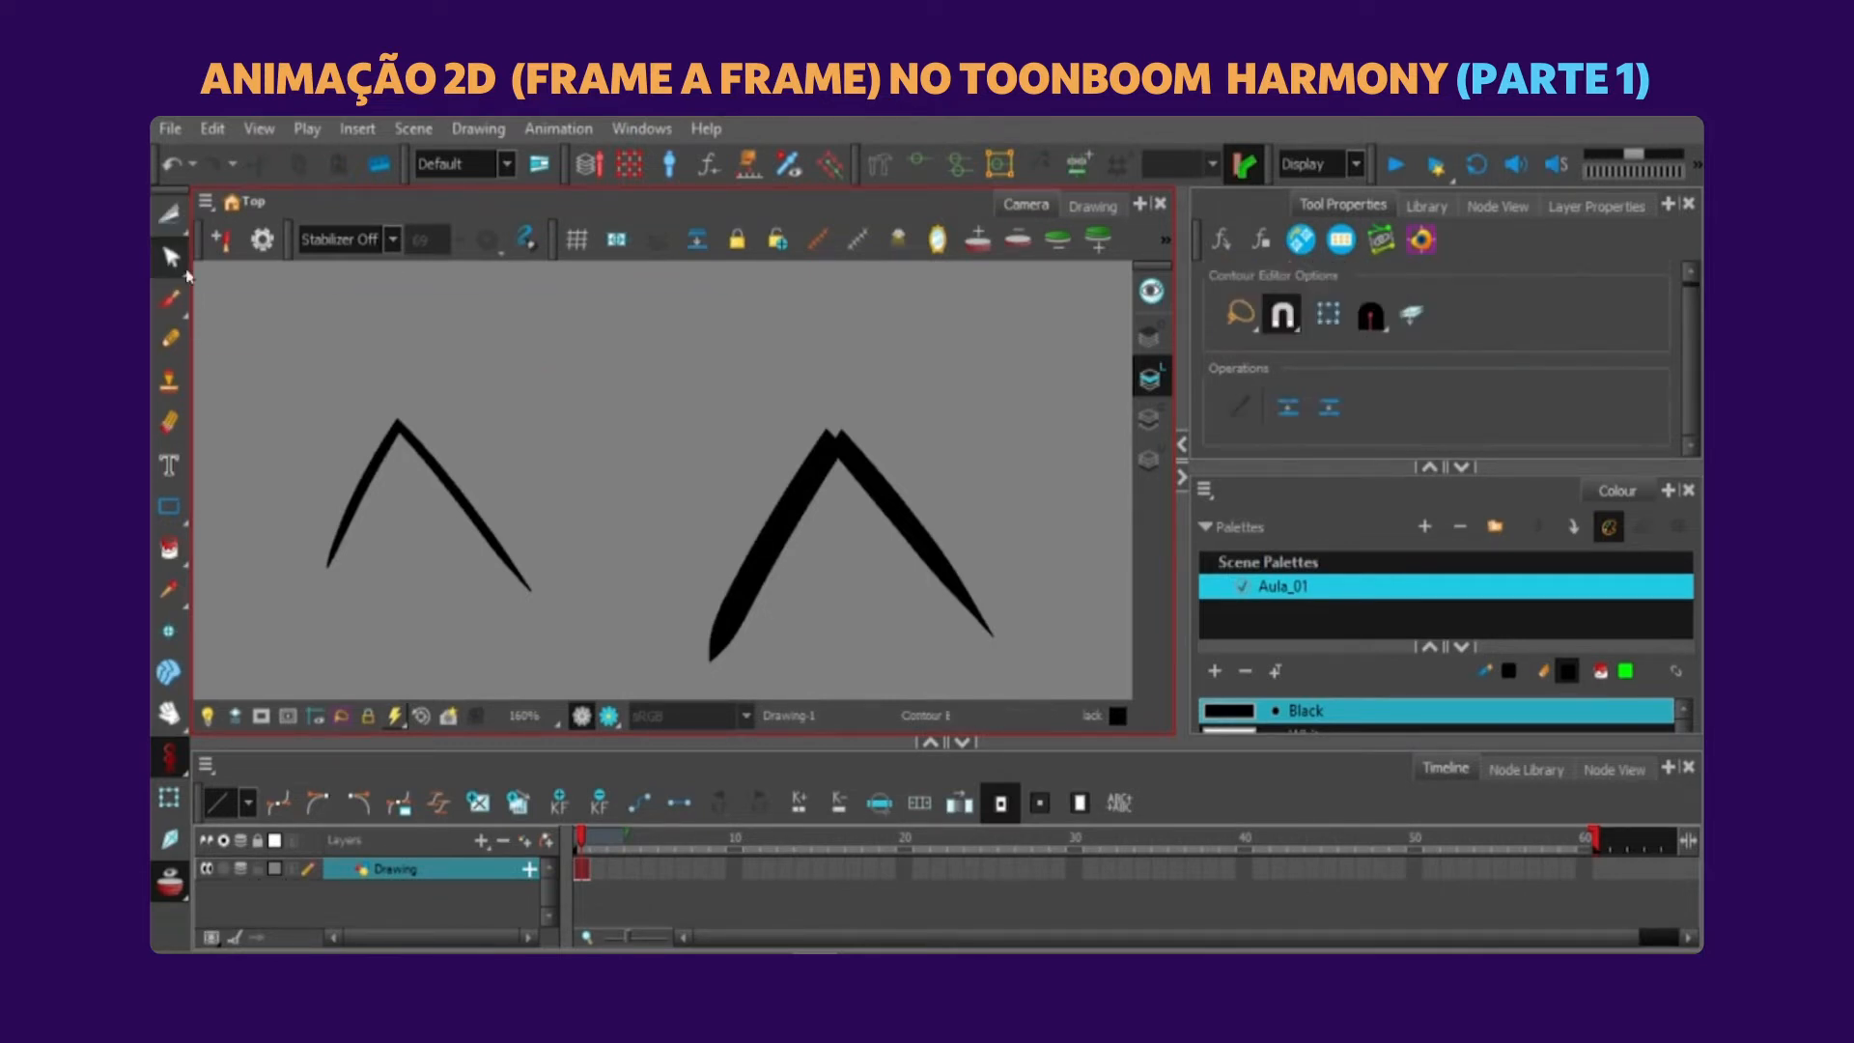
mouse_move(952, 437)
mouse_down()
mouse_move(889, 495)
mouse_move(966, 512)
mouse_up()
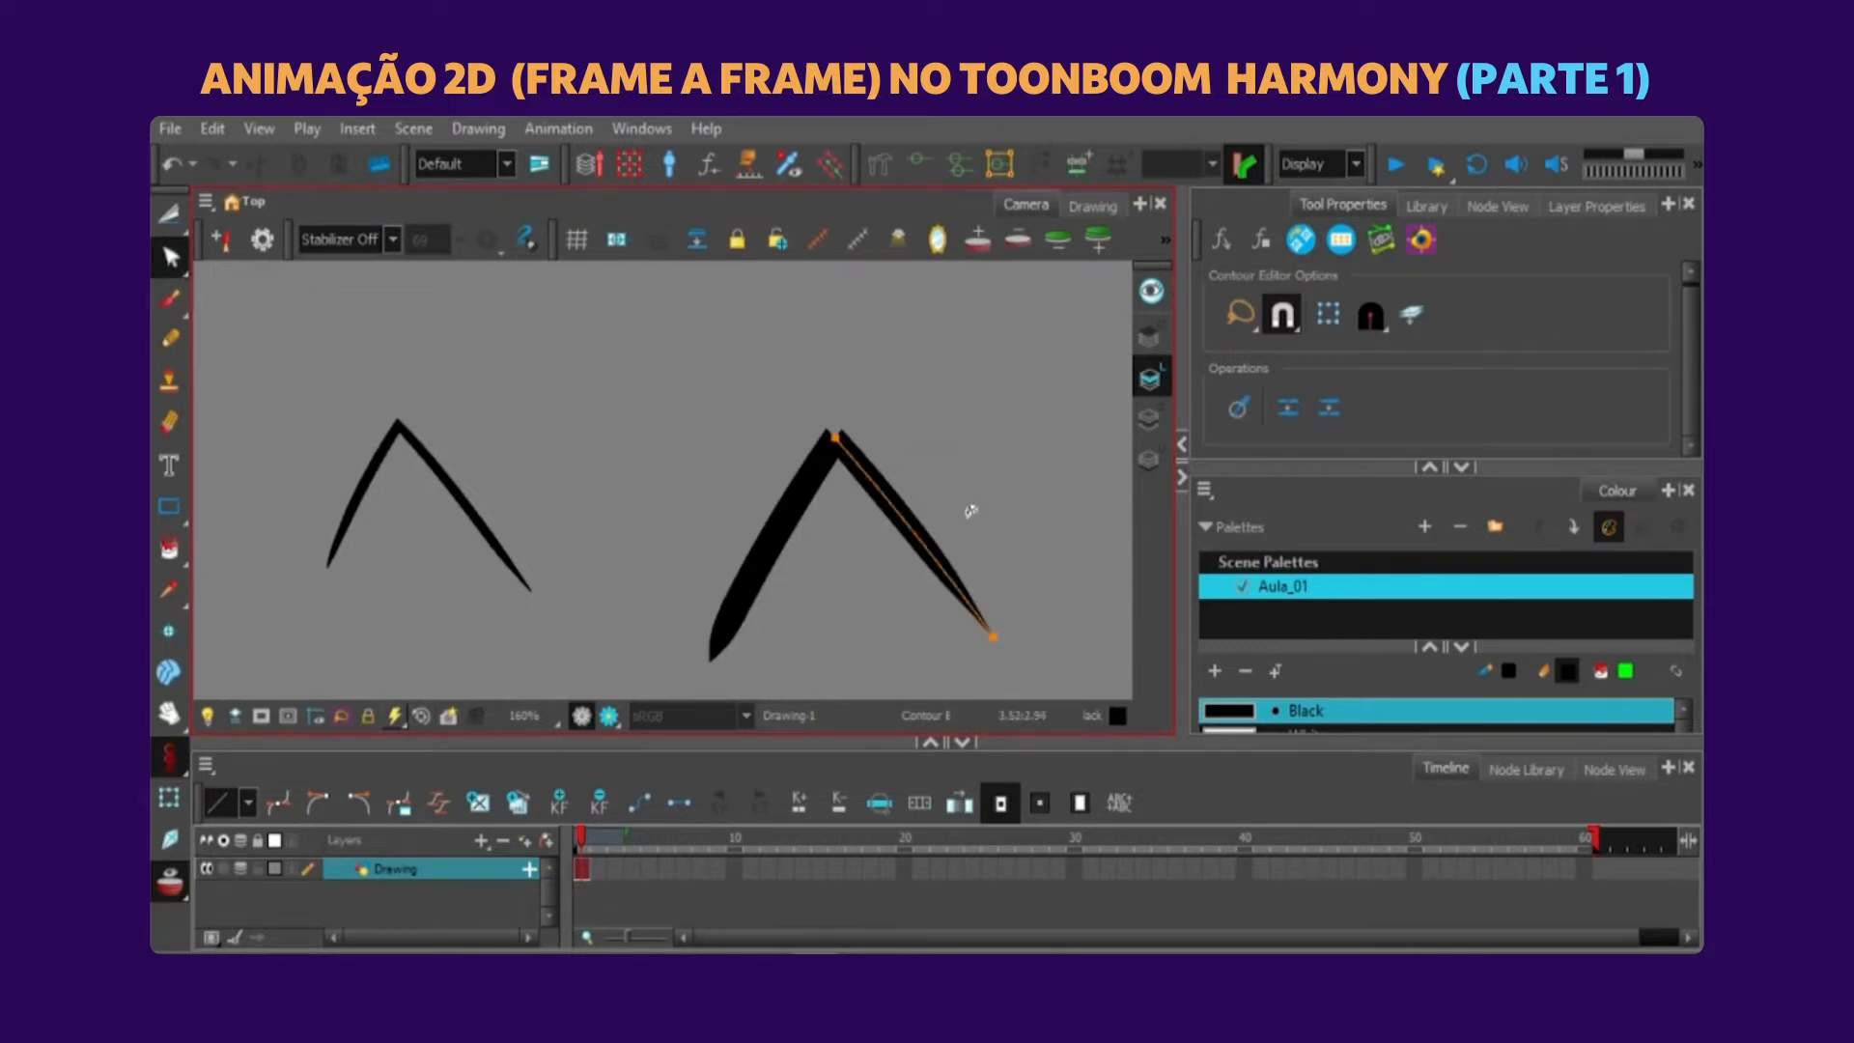
click(935, 384)
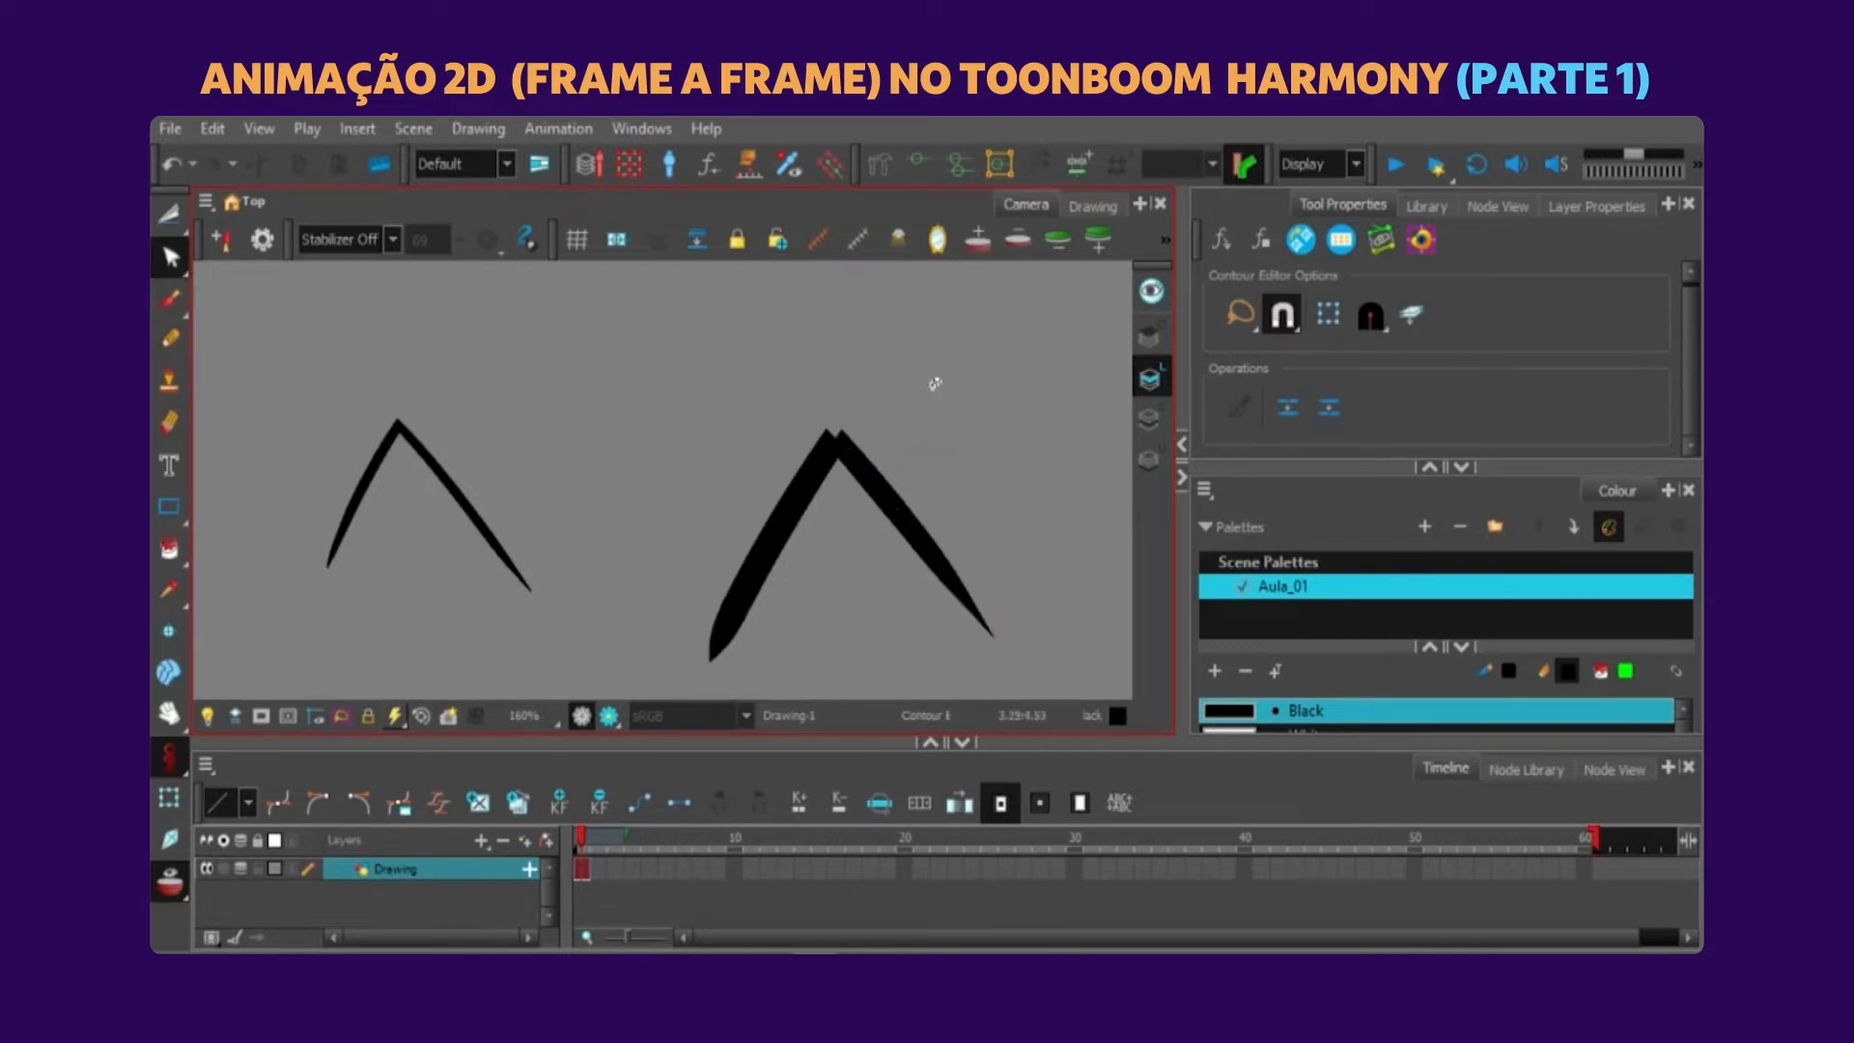
key(ctrl+z)
key(ctrl+z)
key(ctrl+z)
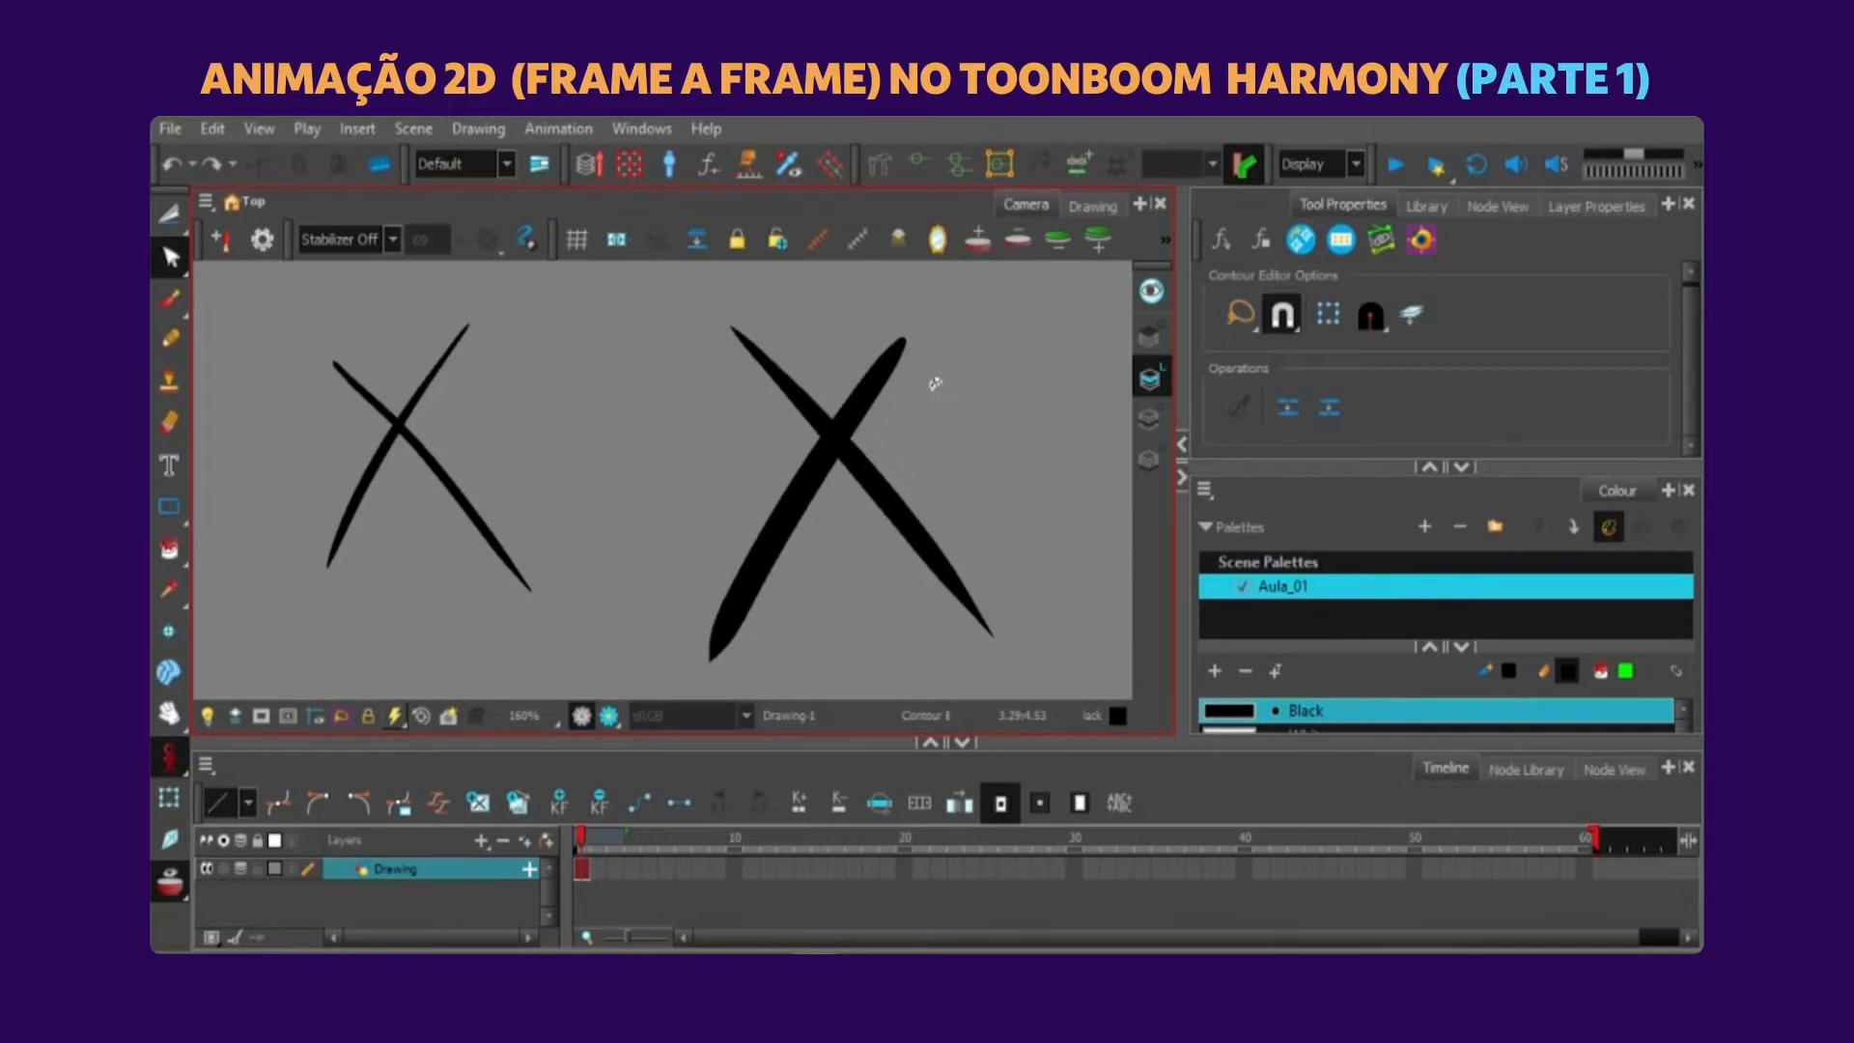
Select the whole pencil X and convert its pencil lines to brush strokes.
click(170, 215)
click(214, 211)
drag(935, 384, 1040, 390)
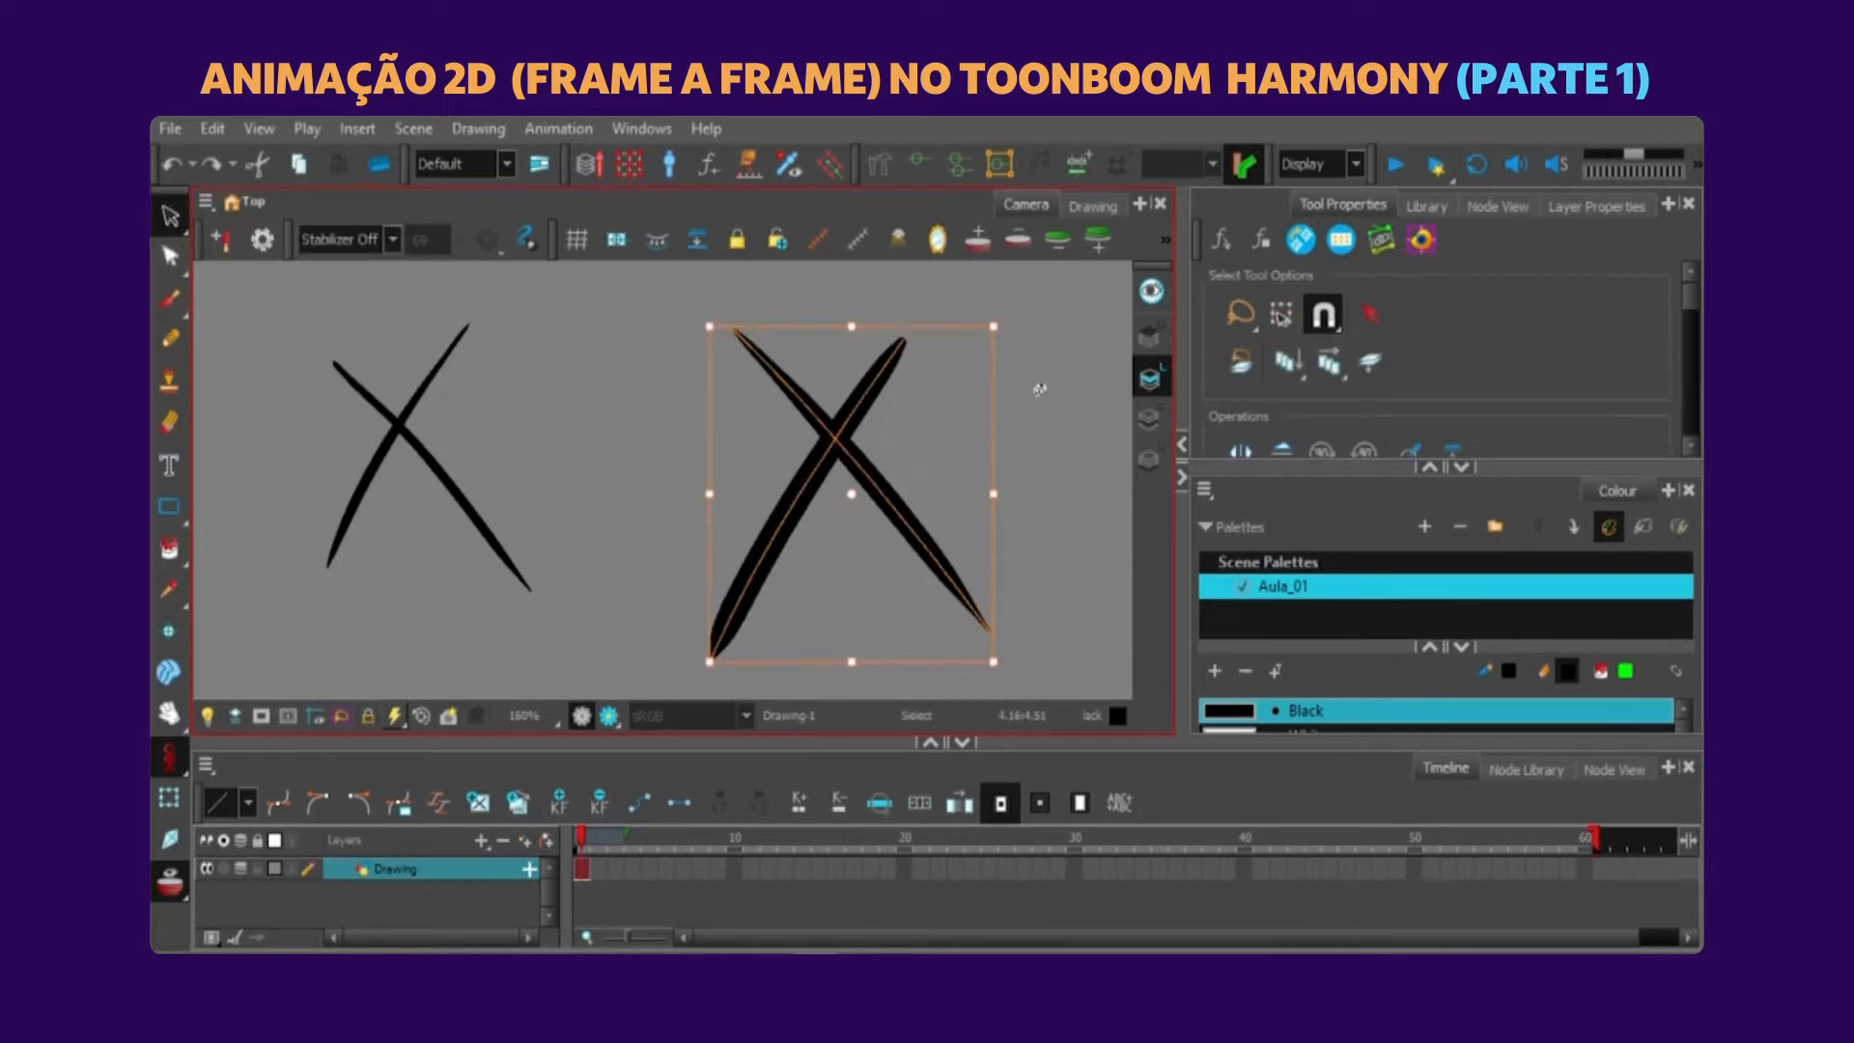
scroll(1579, 318, down, 3)
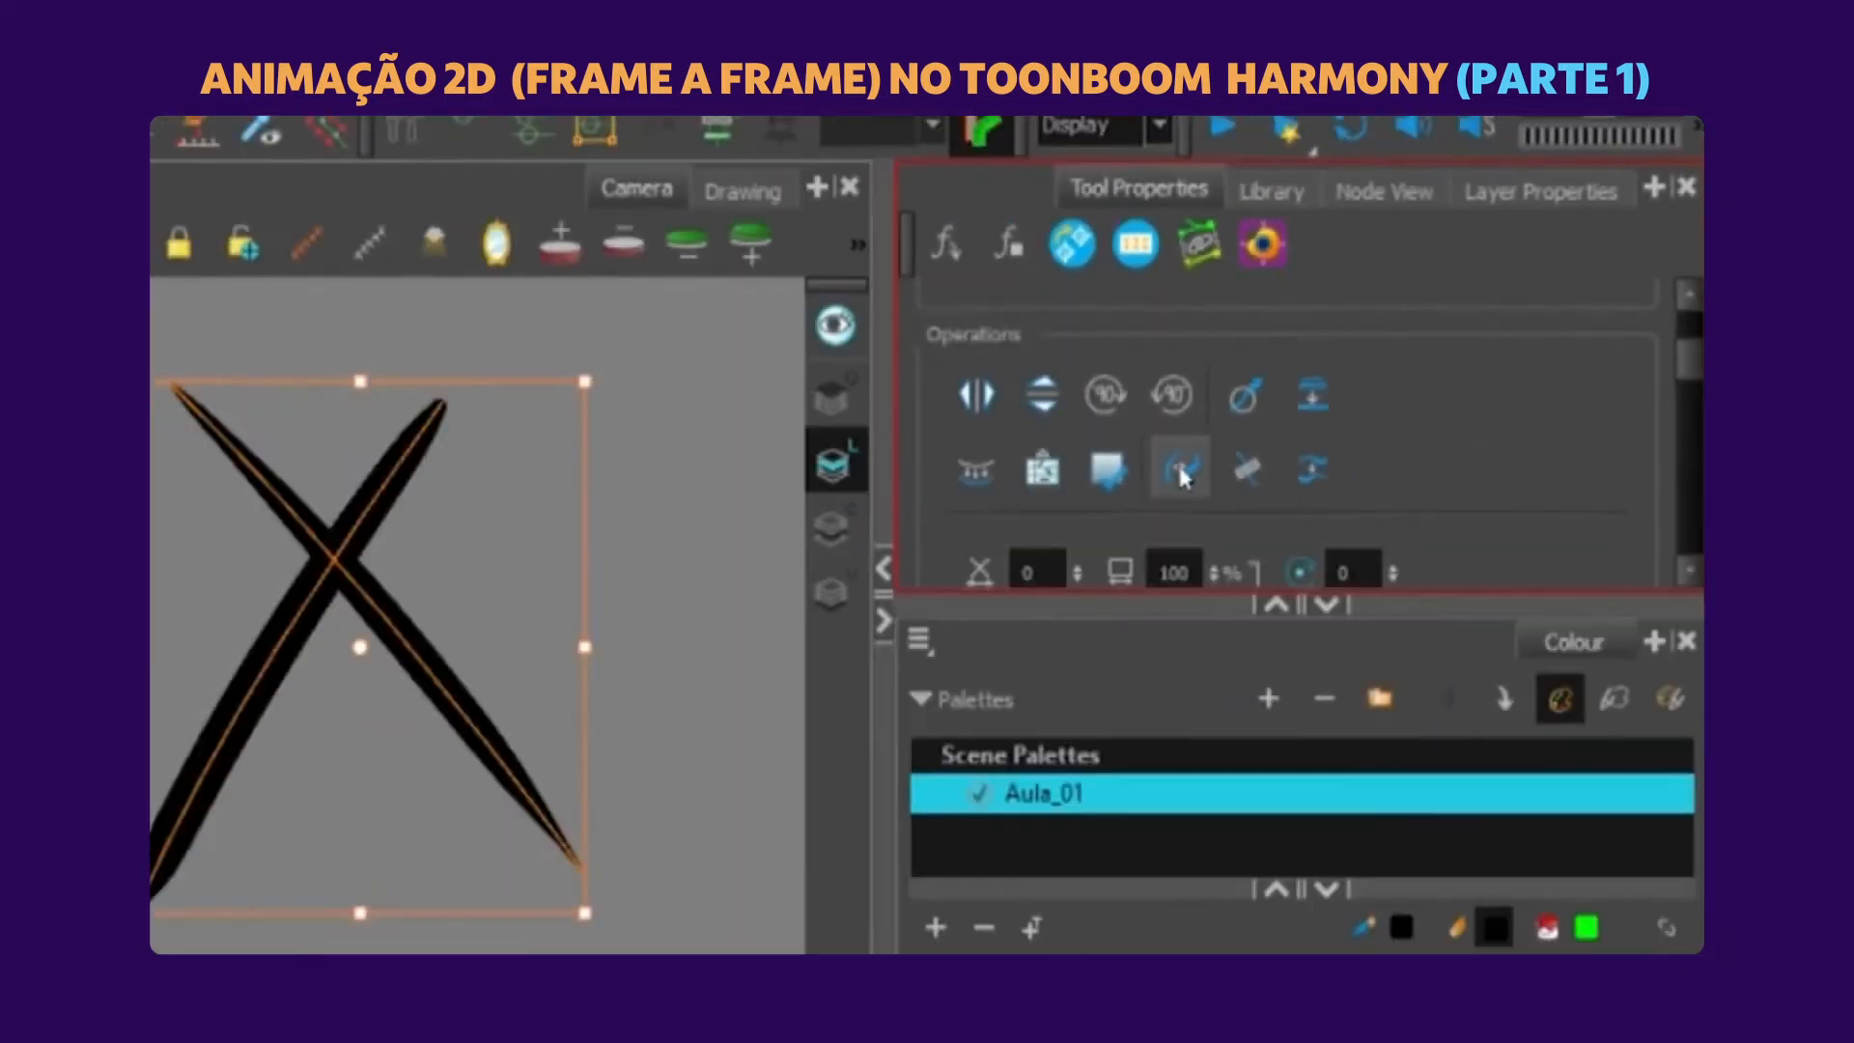
click(1110, 503)
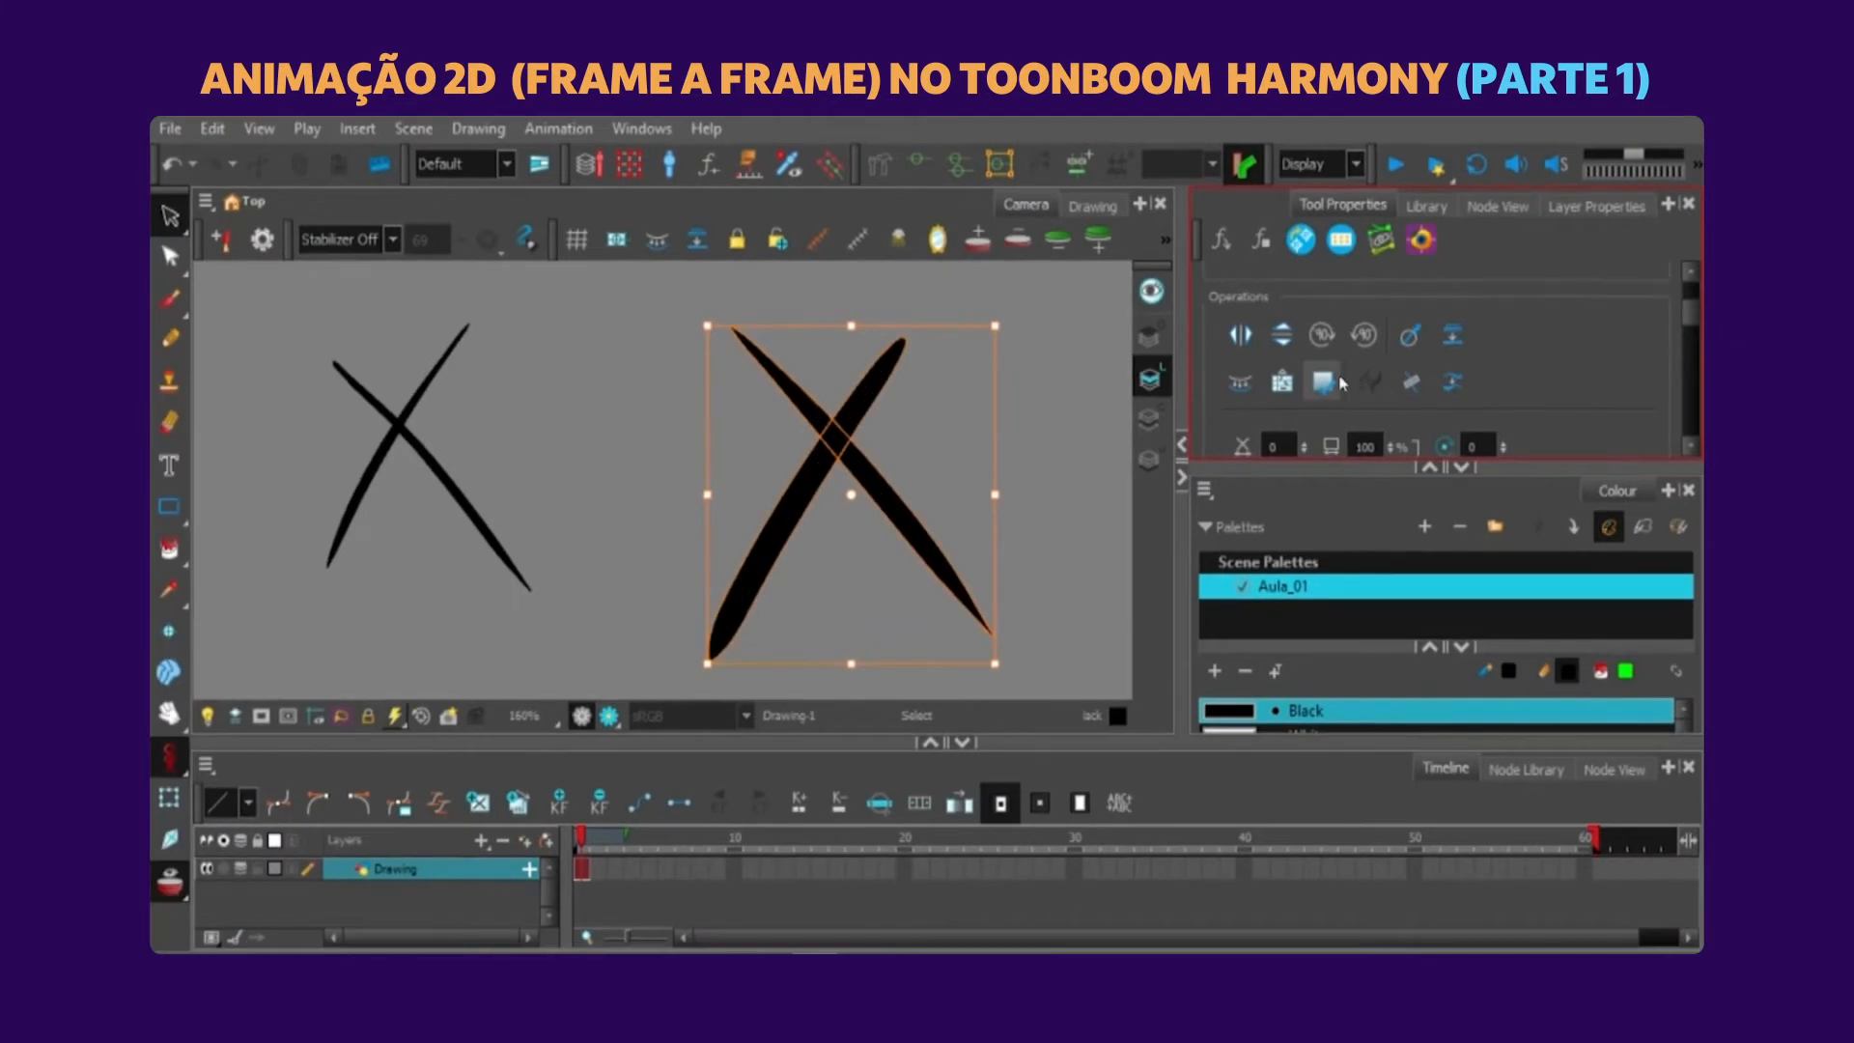
Cut off the upper arms of the converted X and of the brush X with the Cutter tool.
click(171, 217)
click(232, 242)
drag(770, 426, 821, 340)
drag(918, 403, 822, 263)
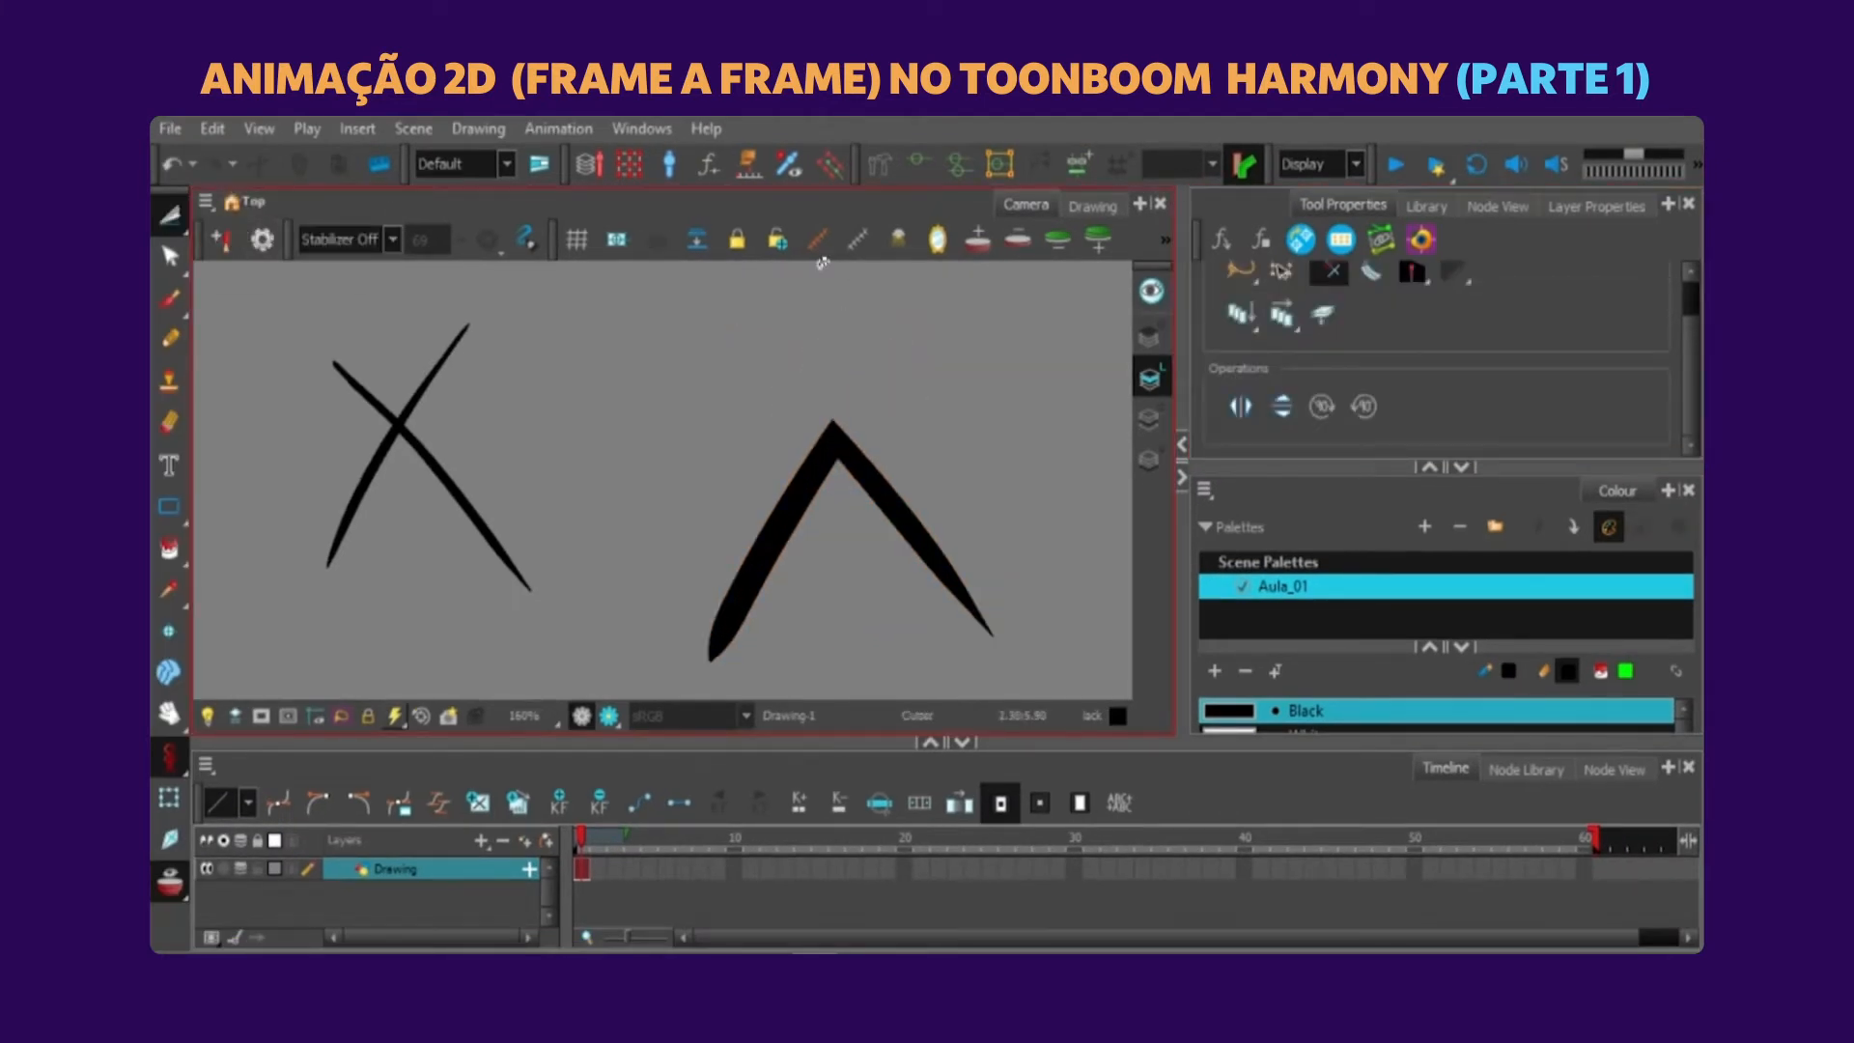
mouse_move(334, 425)
mouse_down()
mouse_move(404, 350)
mouse_move(397, 324)
mouse_up()
drag(908, 311, 732, 370)
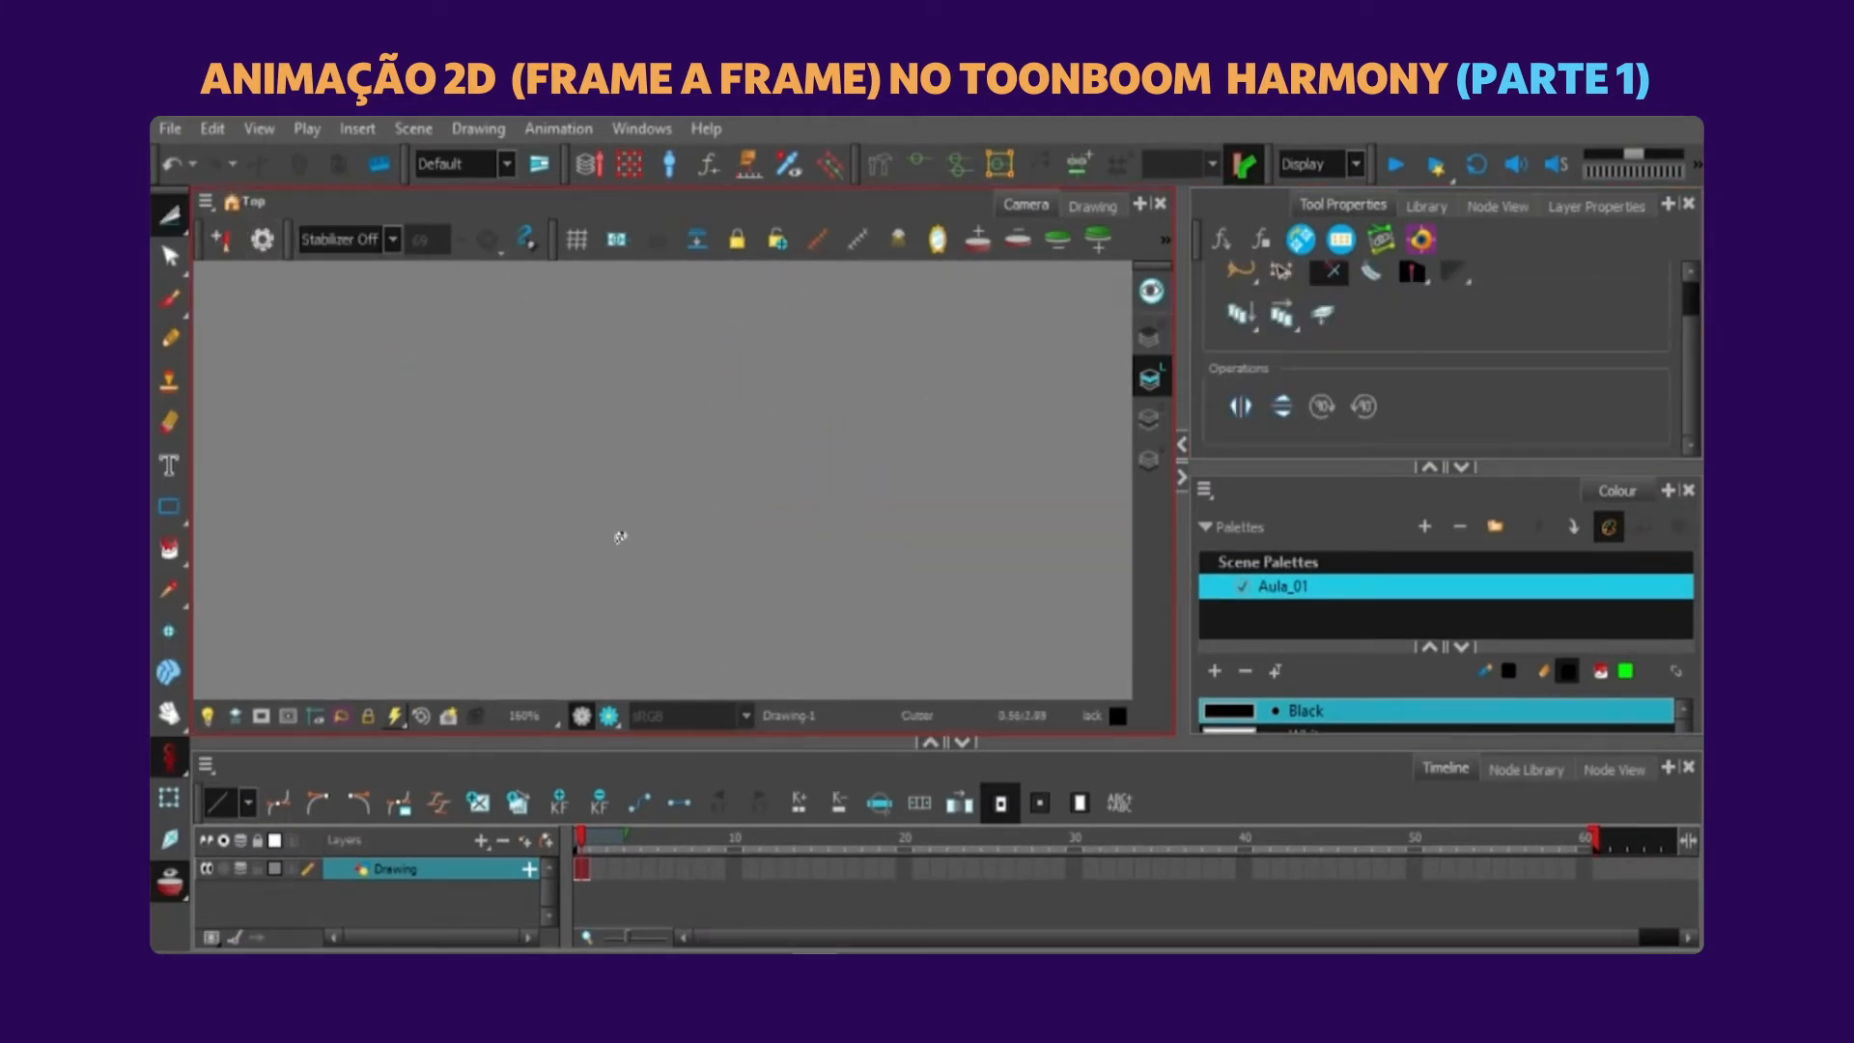
Paint a thick zigzag stroke with the Brush, then rub out parts at both of its ends with the Eraser.
click(171, 423)
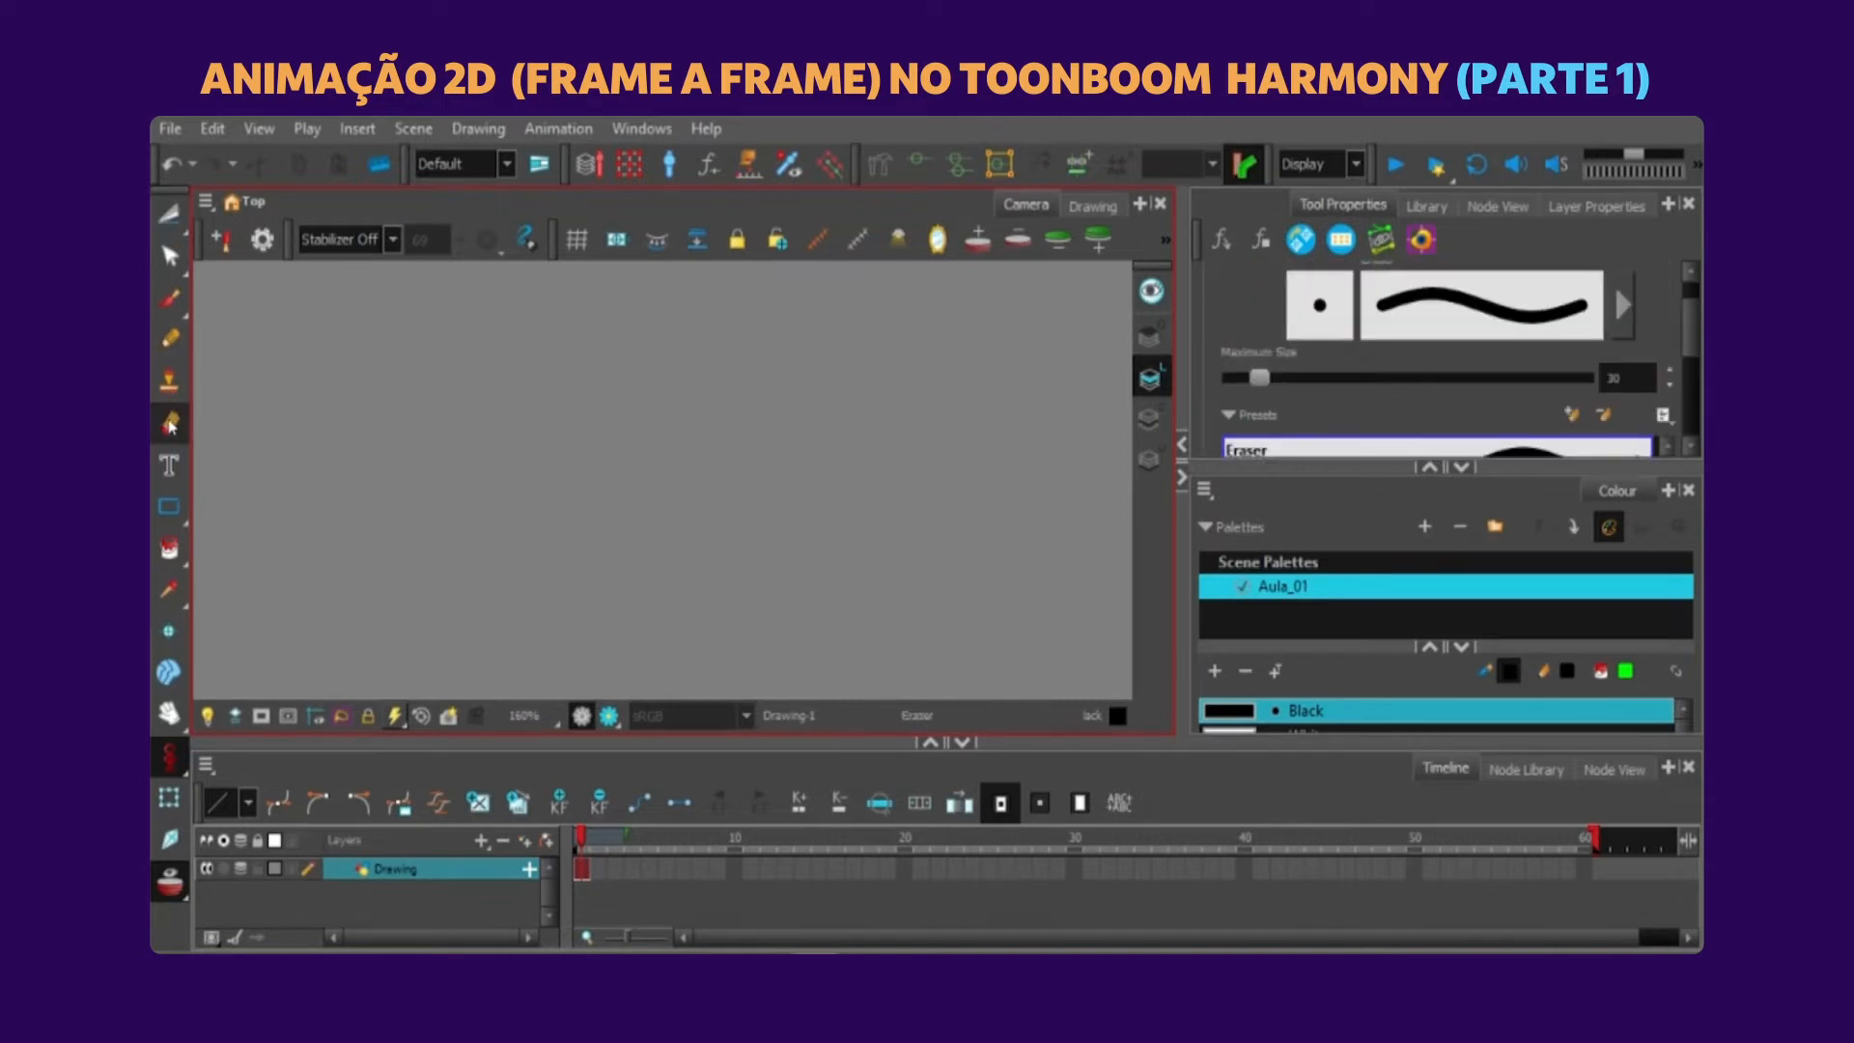
click(171, 300)
mouse_move(430, 401)
mouse_down()
mouse_move(584, 339)
mouse_move(854, 468)
mouse_up()
click(171, 423)
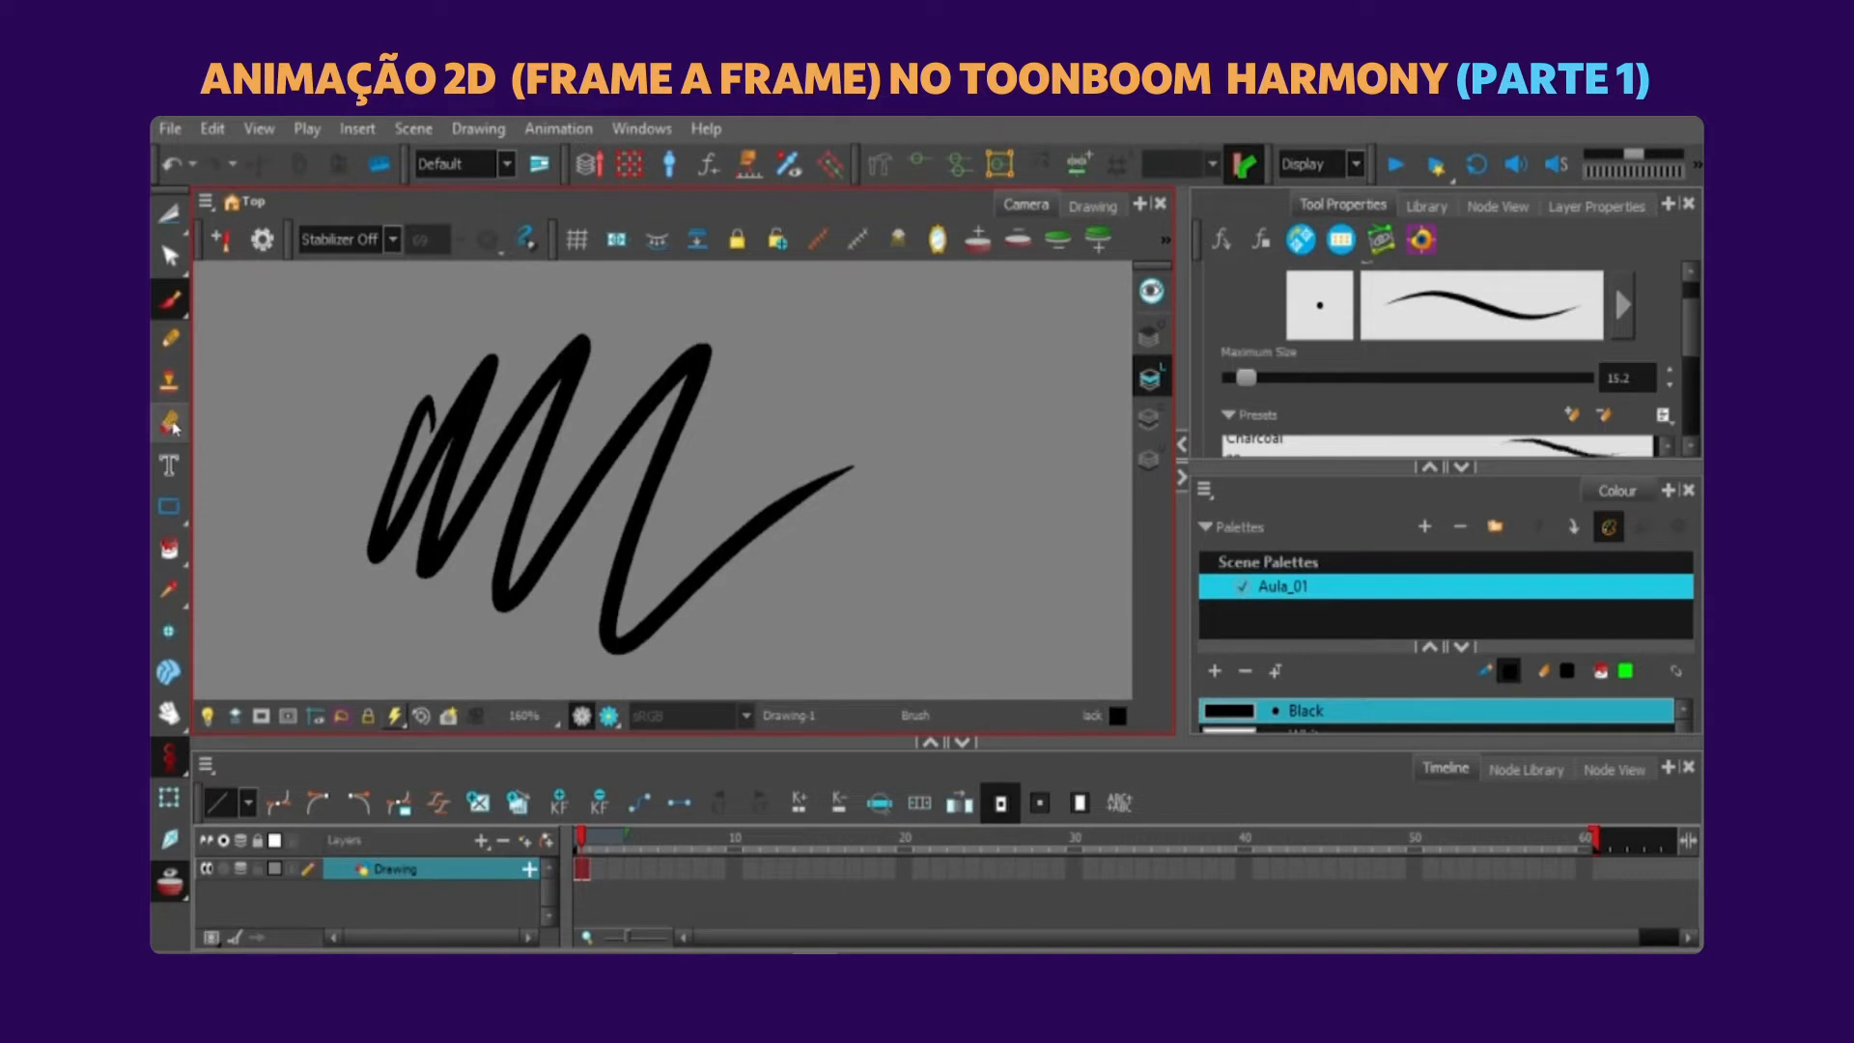
drag(807, 443, 828, 467)
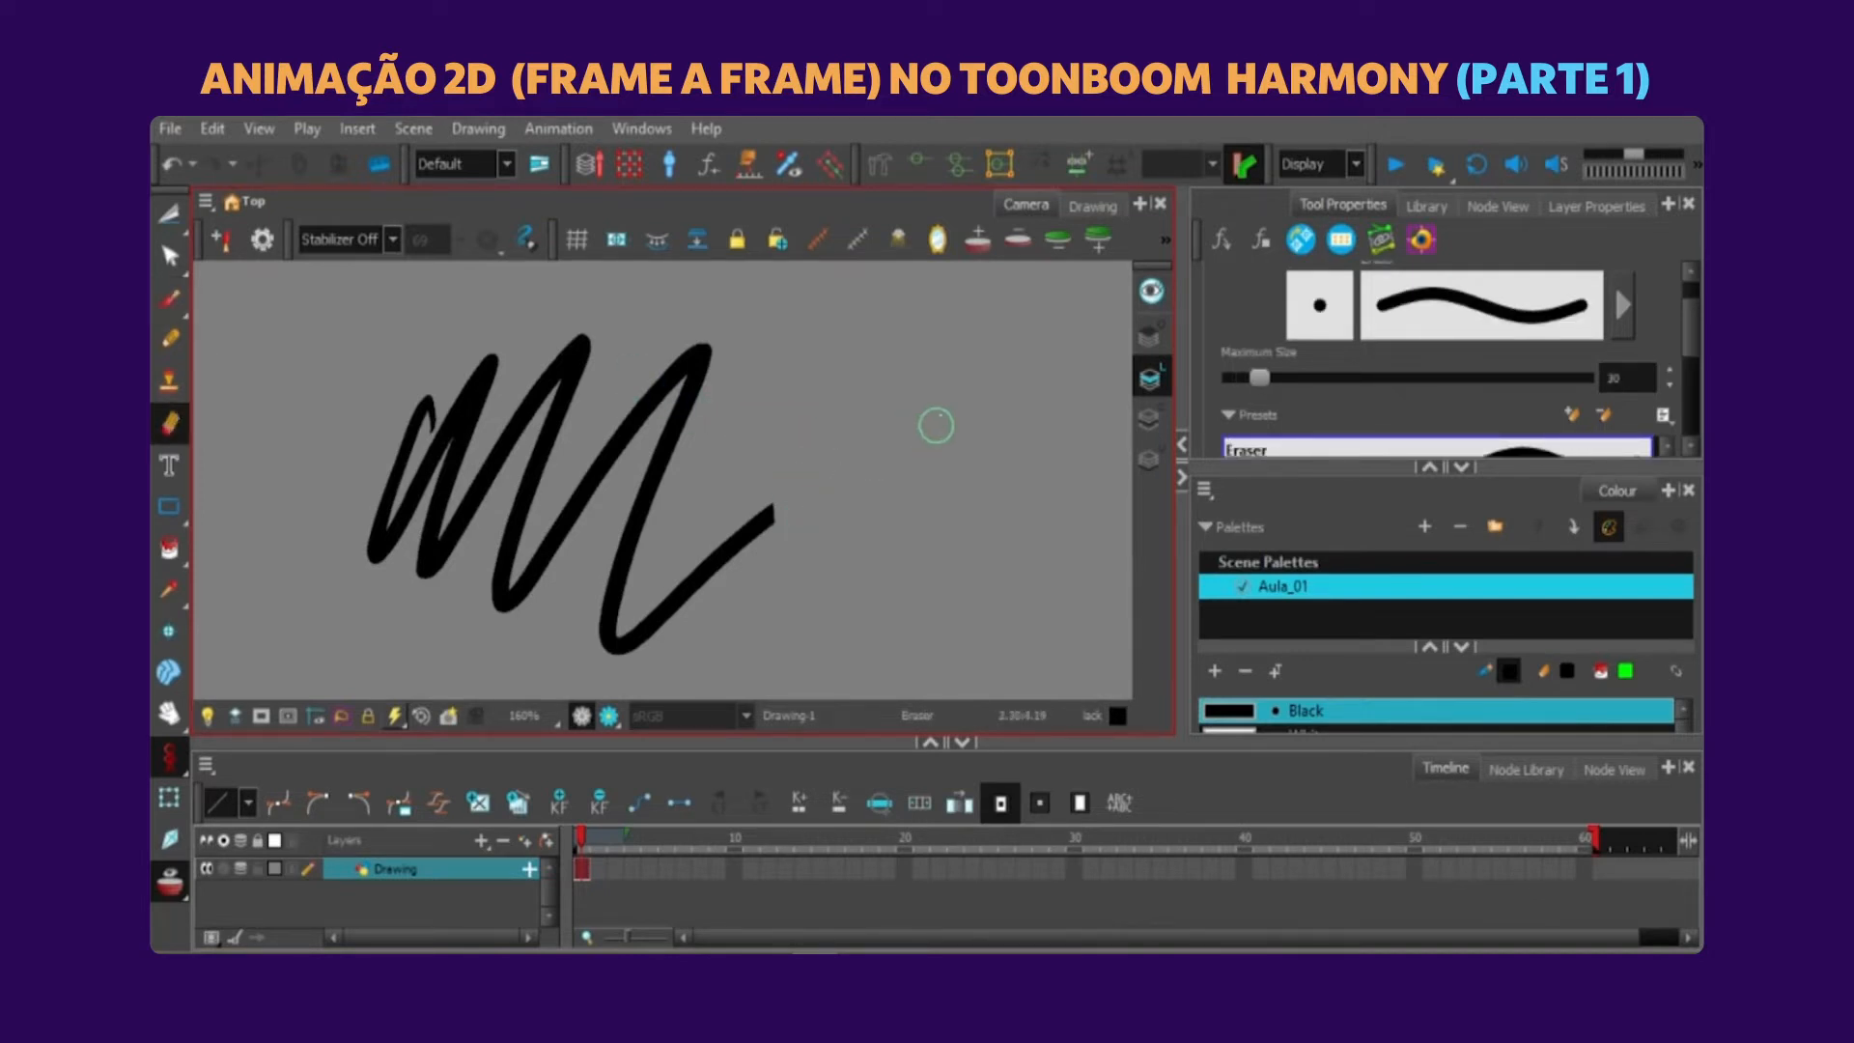
drag(406, 411, 349, 616)
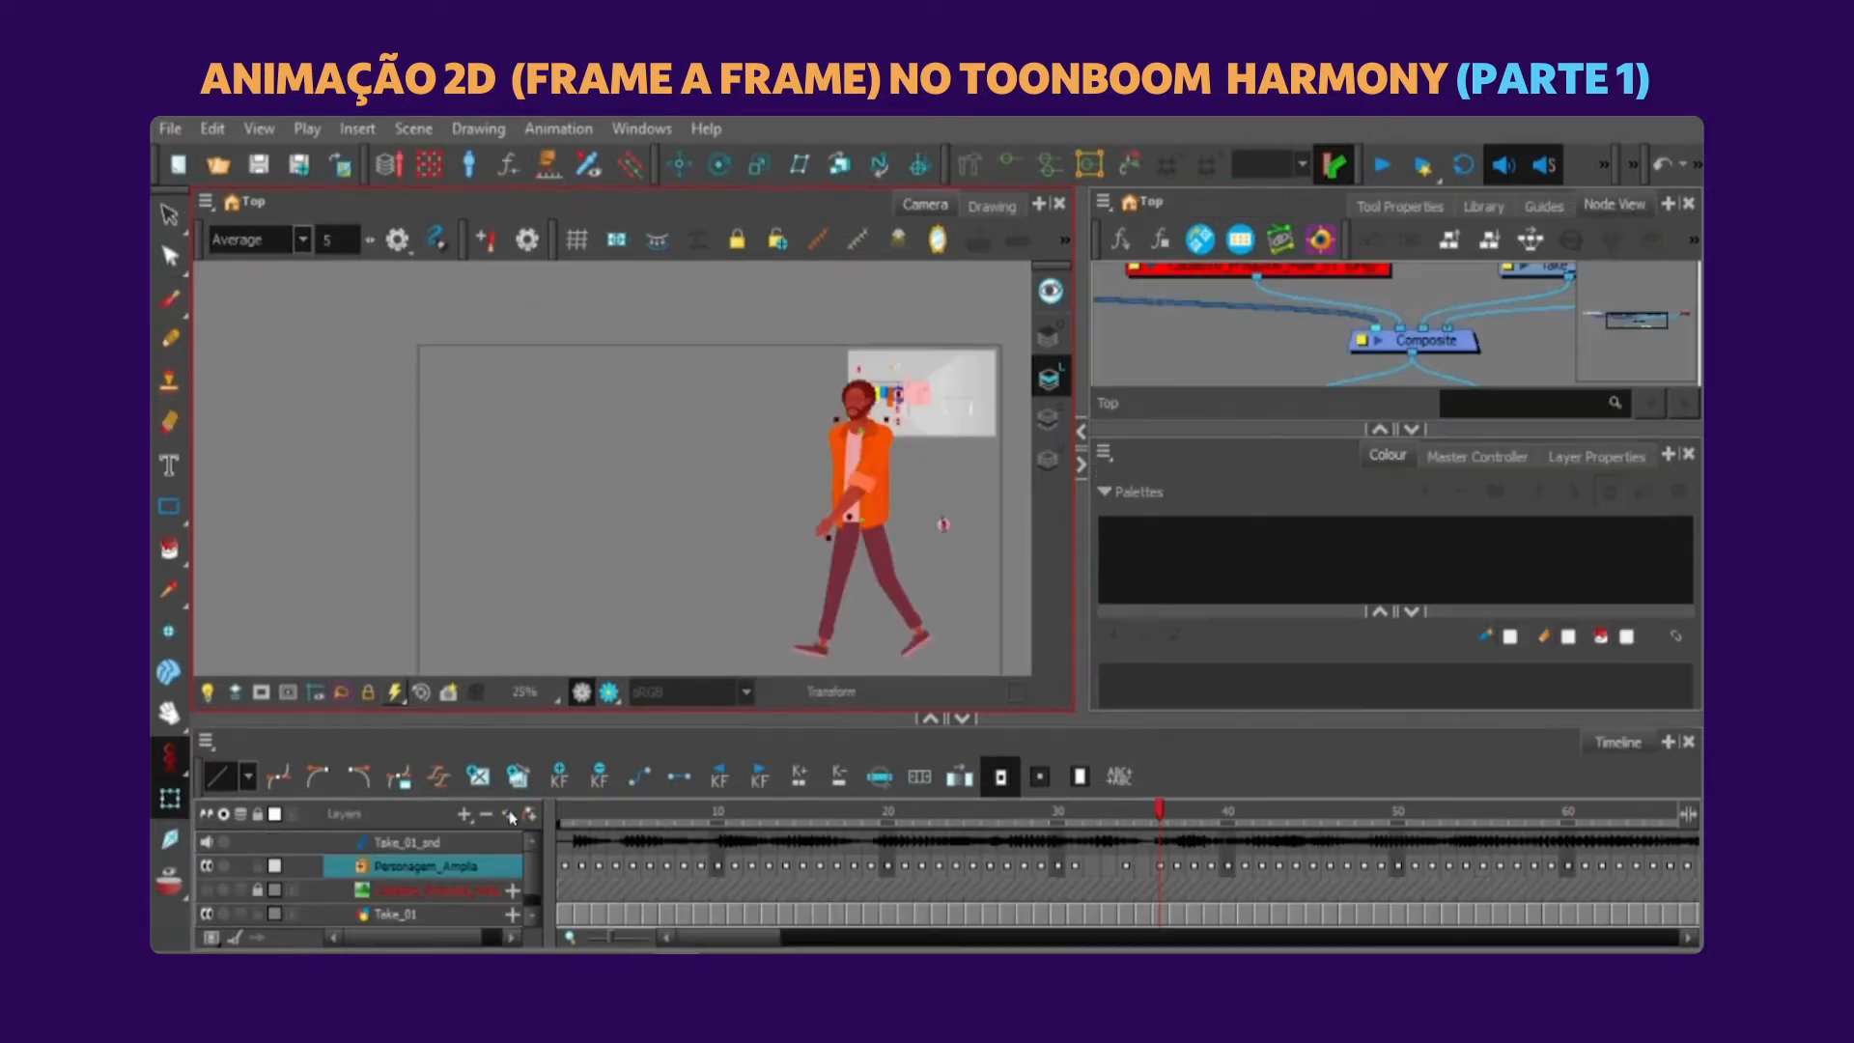
Add a vector drawing layer named Nota to the walking character scene.
key(ctrl+r)
text(N)
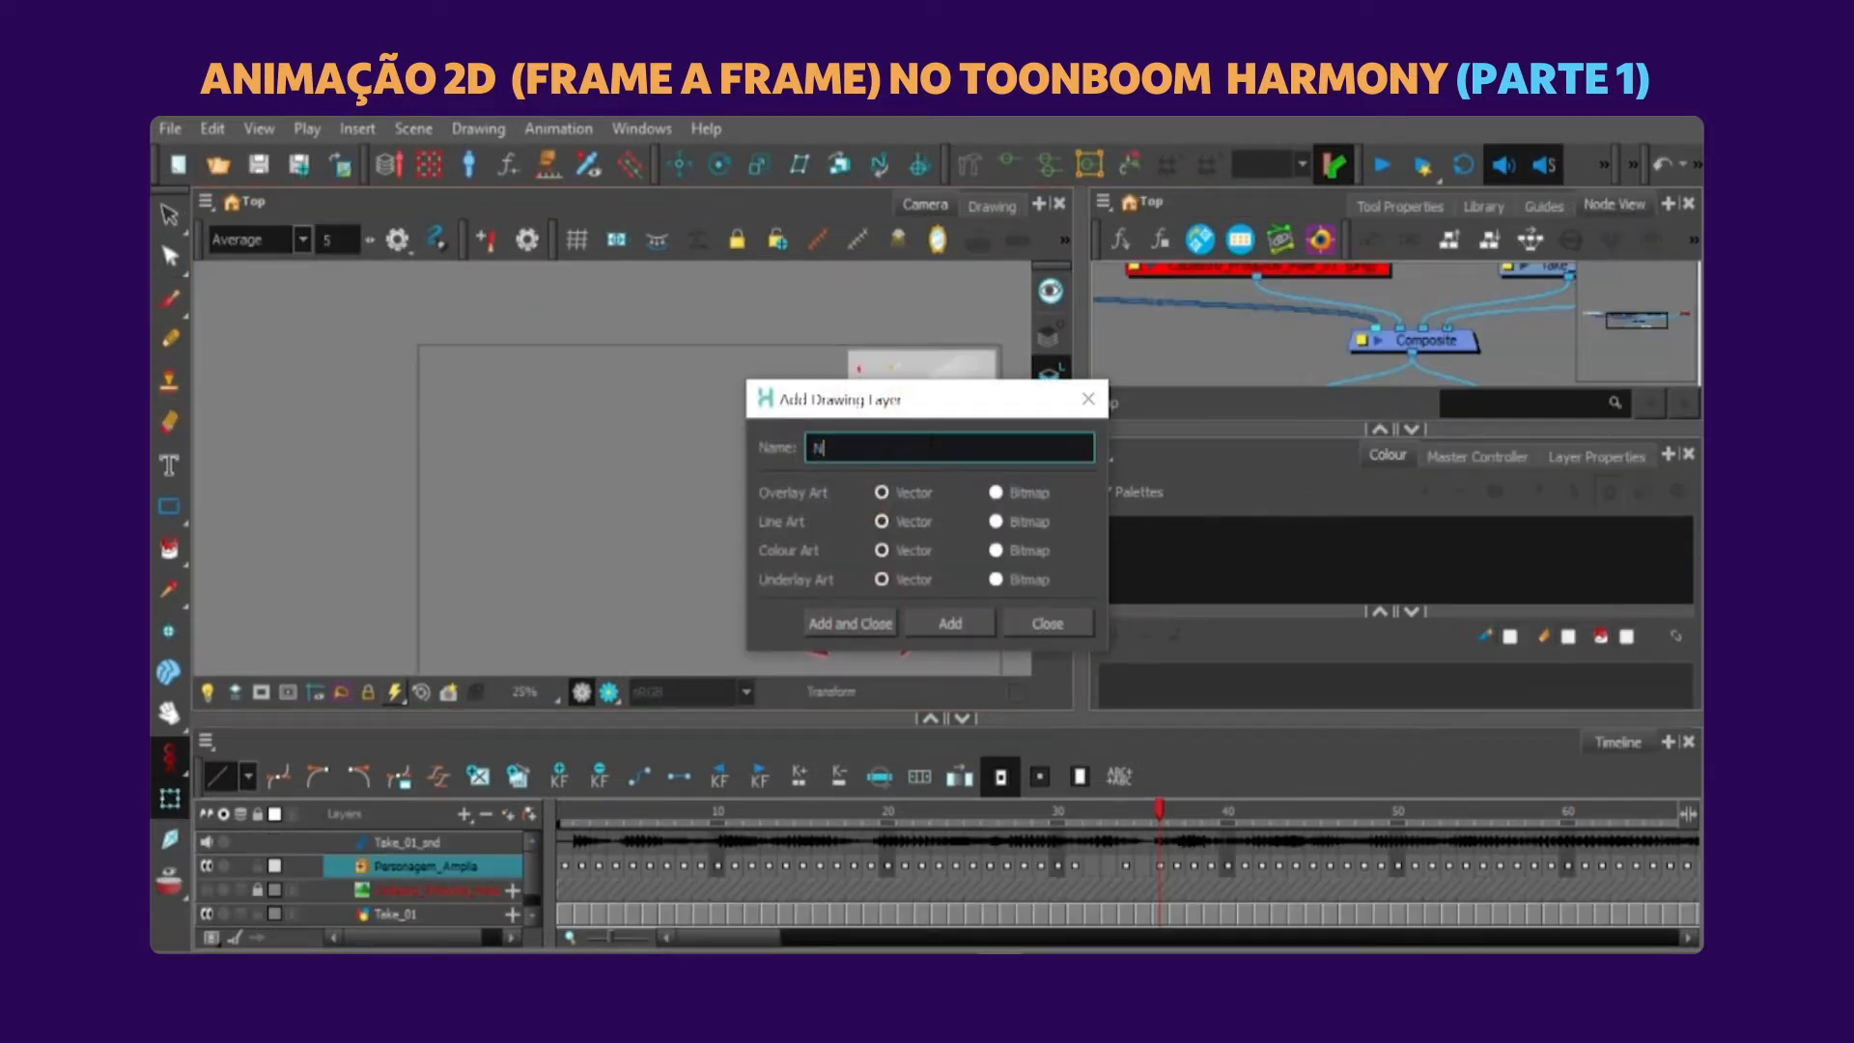
click(880, 631)
Create a text box beside the character reading "Personagem deve entrar andando, depois gesticular conforme a fala".
click(170, 466)
drag(454, 354, 722, 559)
text(Personagem deve entrar andandpo, depois)
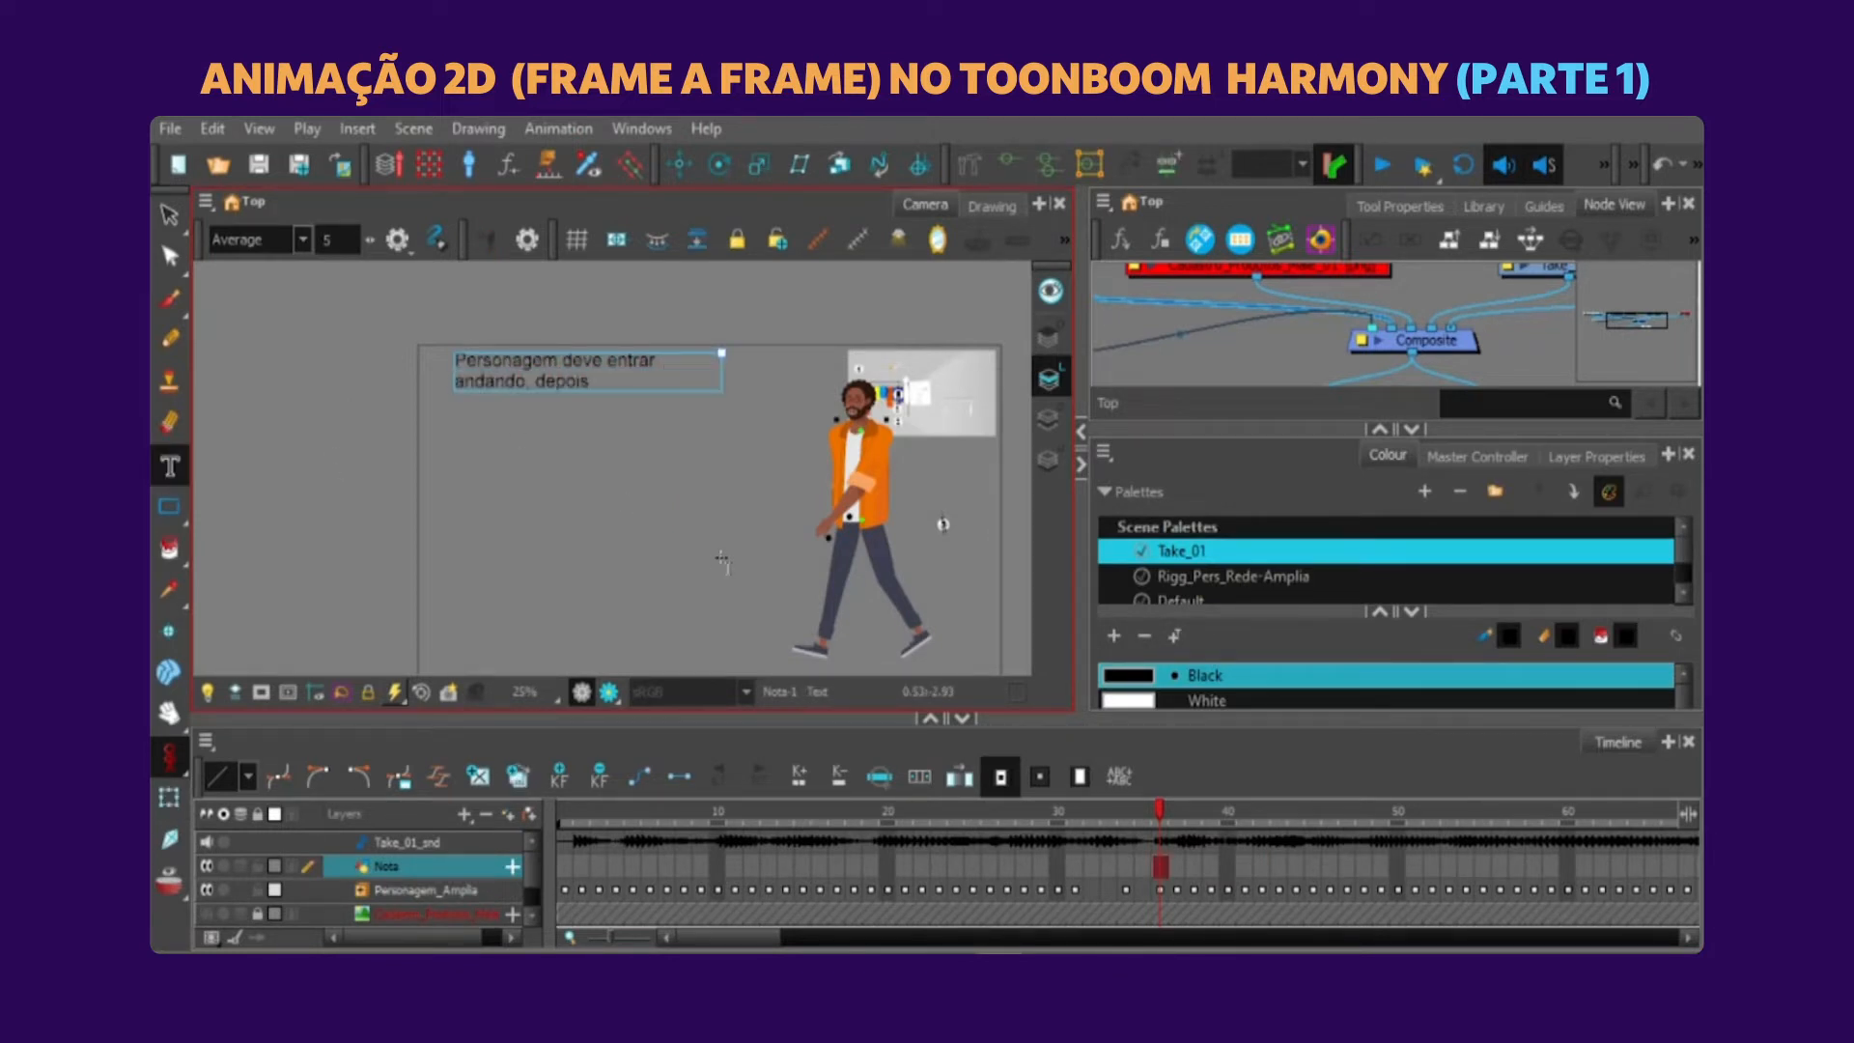
text( gesticular conforme a fala.)
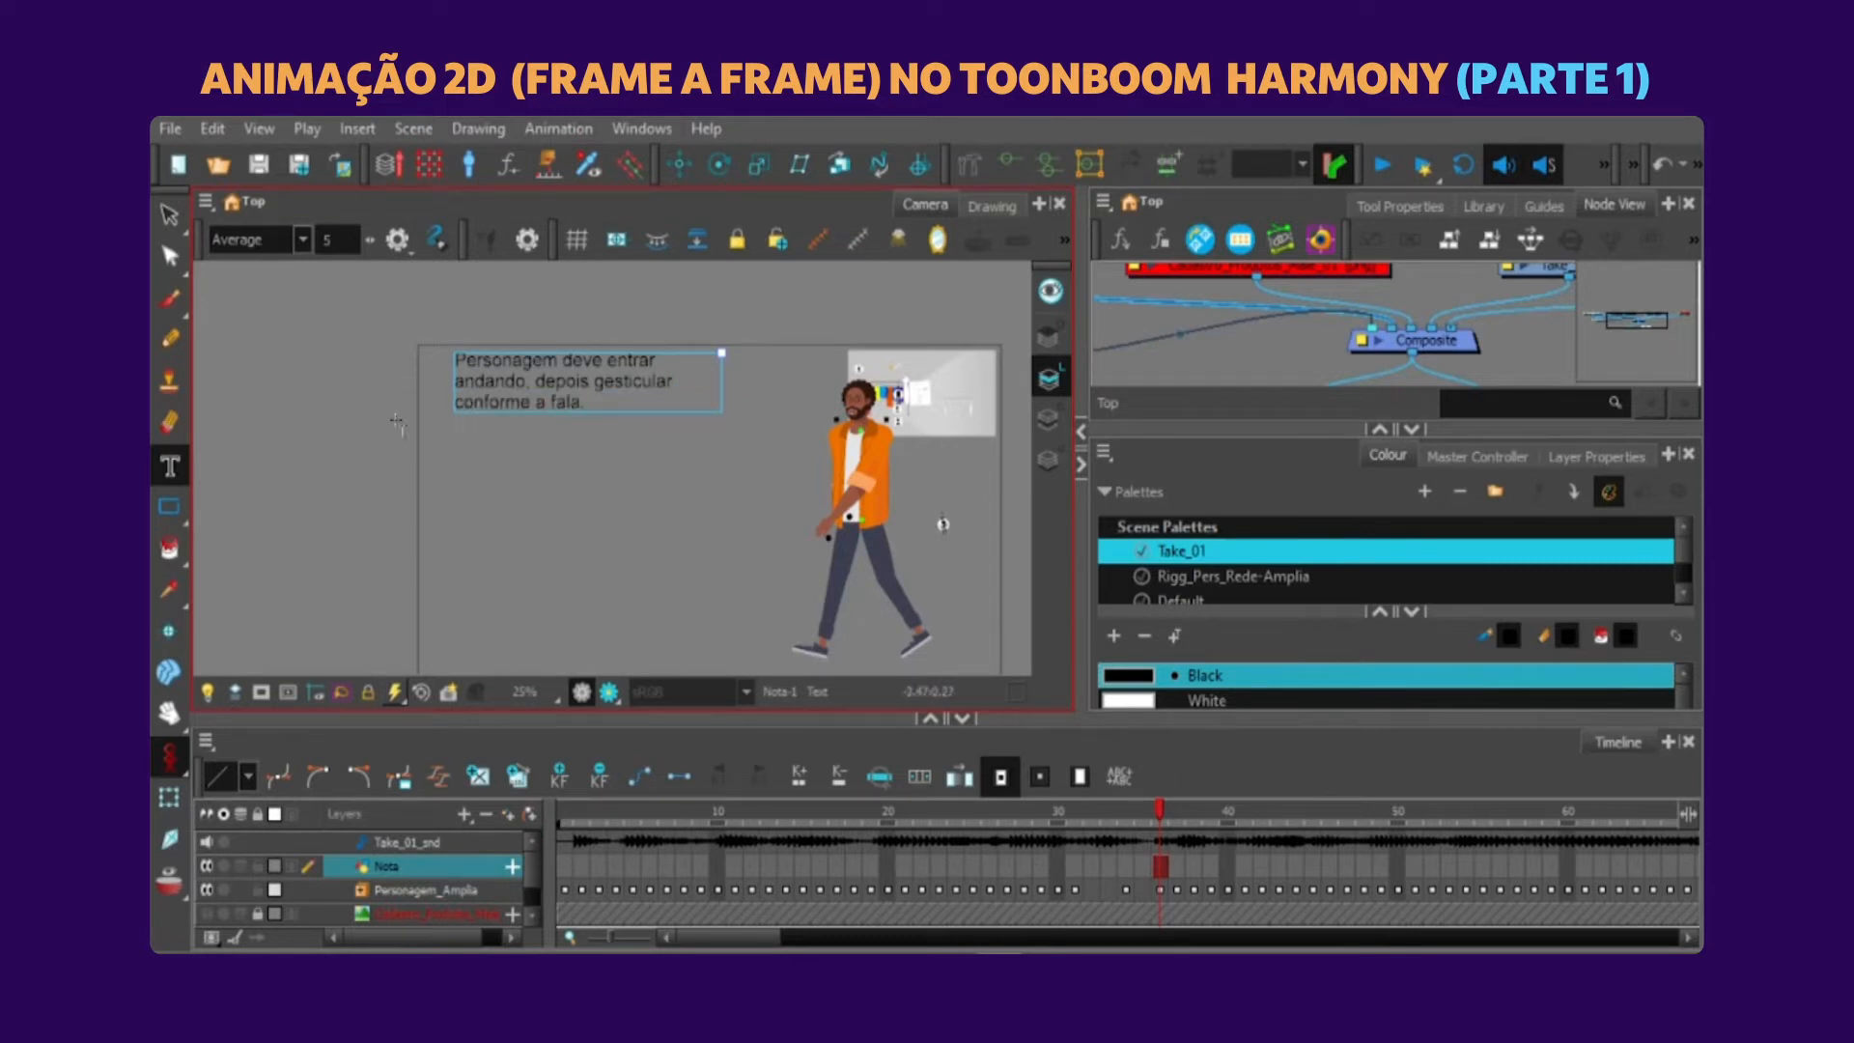
Select the text note and adjust its placement beside the character.
click(169, 215)
drag(577, 406, 558, 414)
drag(655, 420, 711, 494)
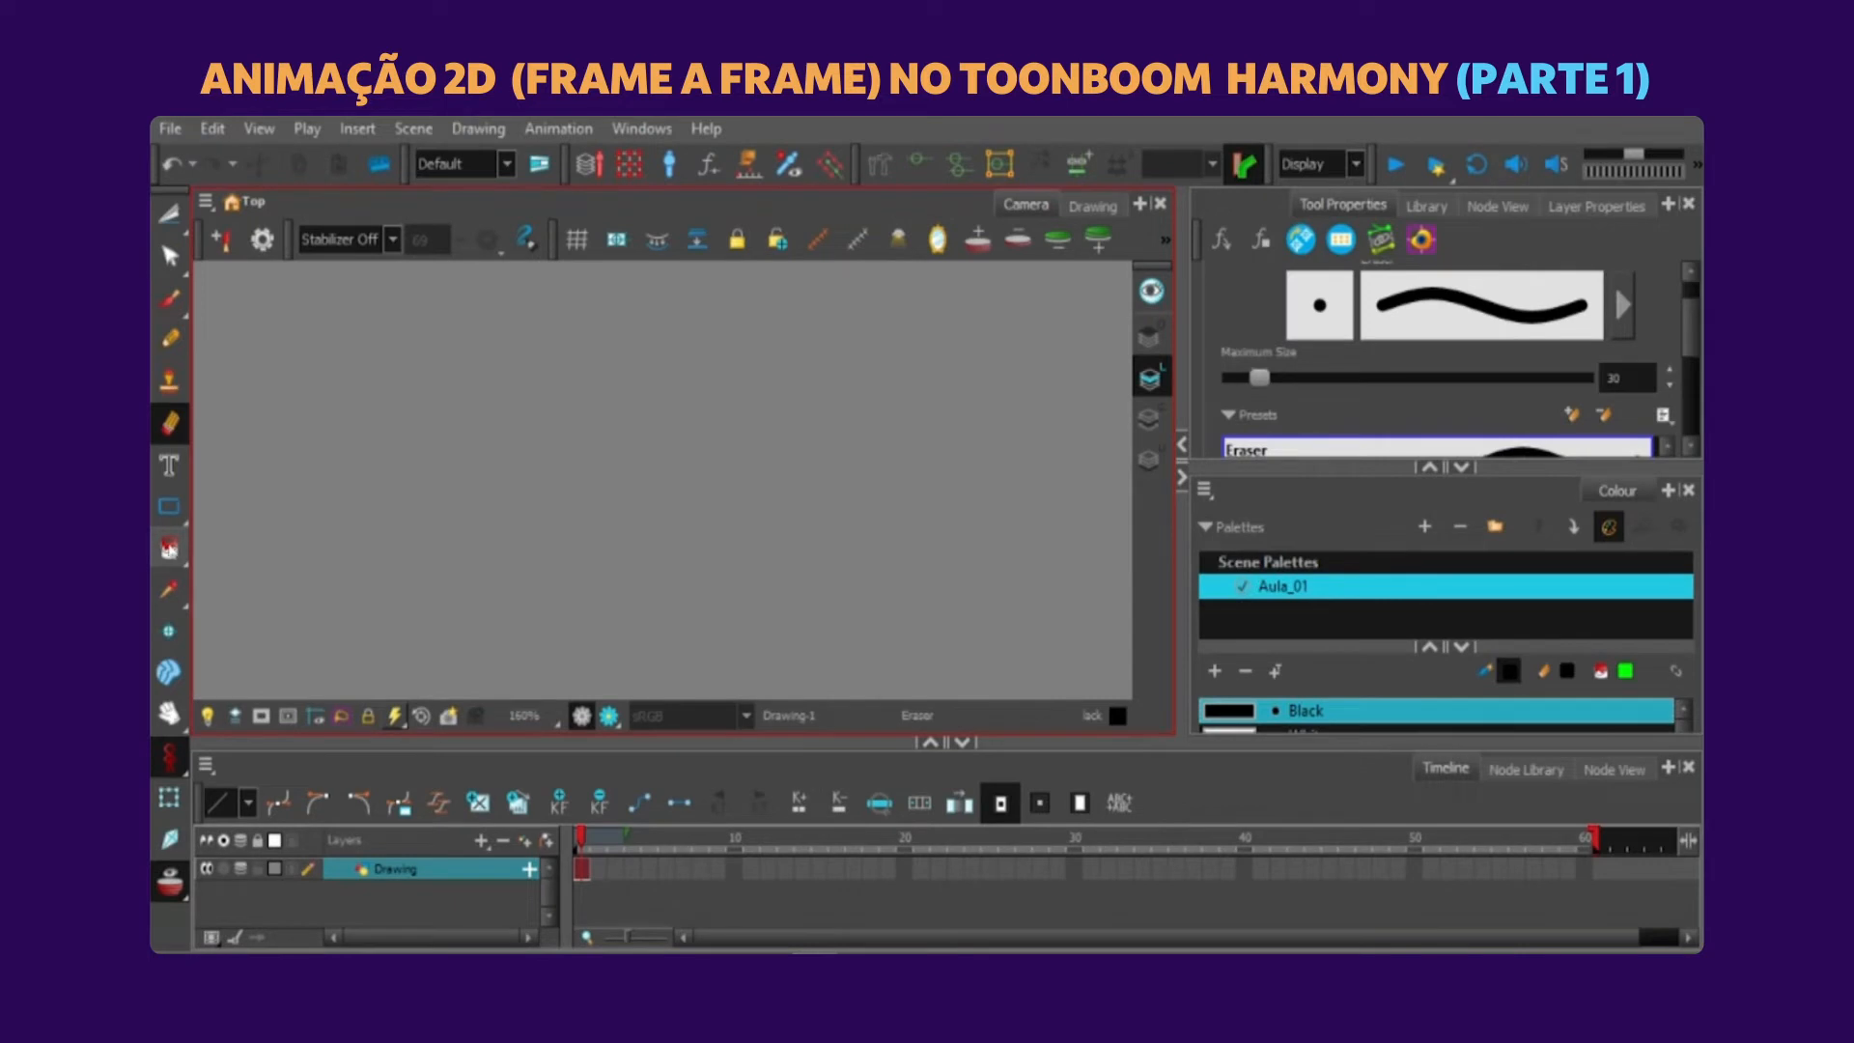
Paint a closed oval outline with the Brush in black and fill its interior with green using the Paint tool.
click(169, 299)
mouse_move(607, 365)
mouse_down()
mouse_move(766, 415)
mouse_move(469, 570)
mouse_up()
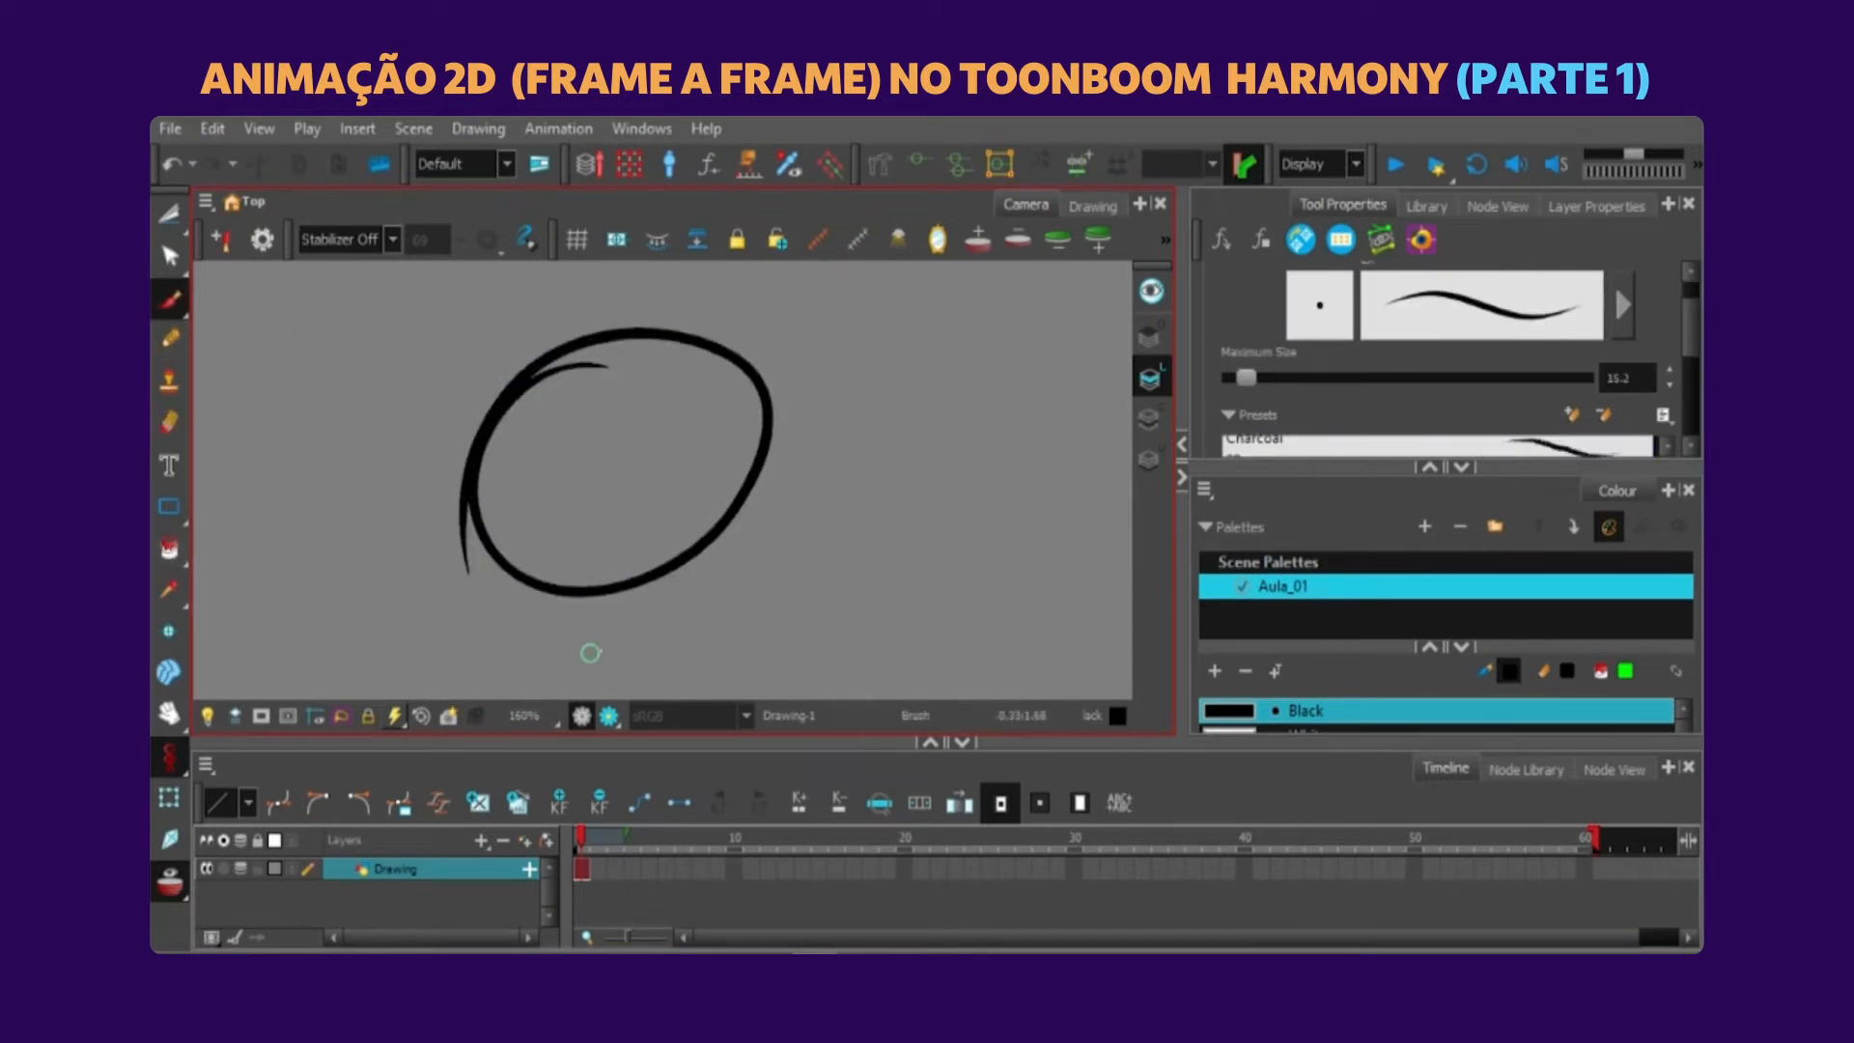
click(169, 548)
click(661, 456)
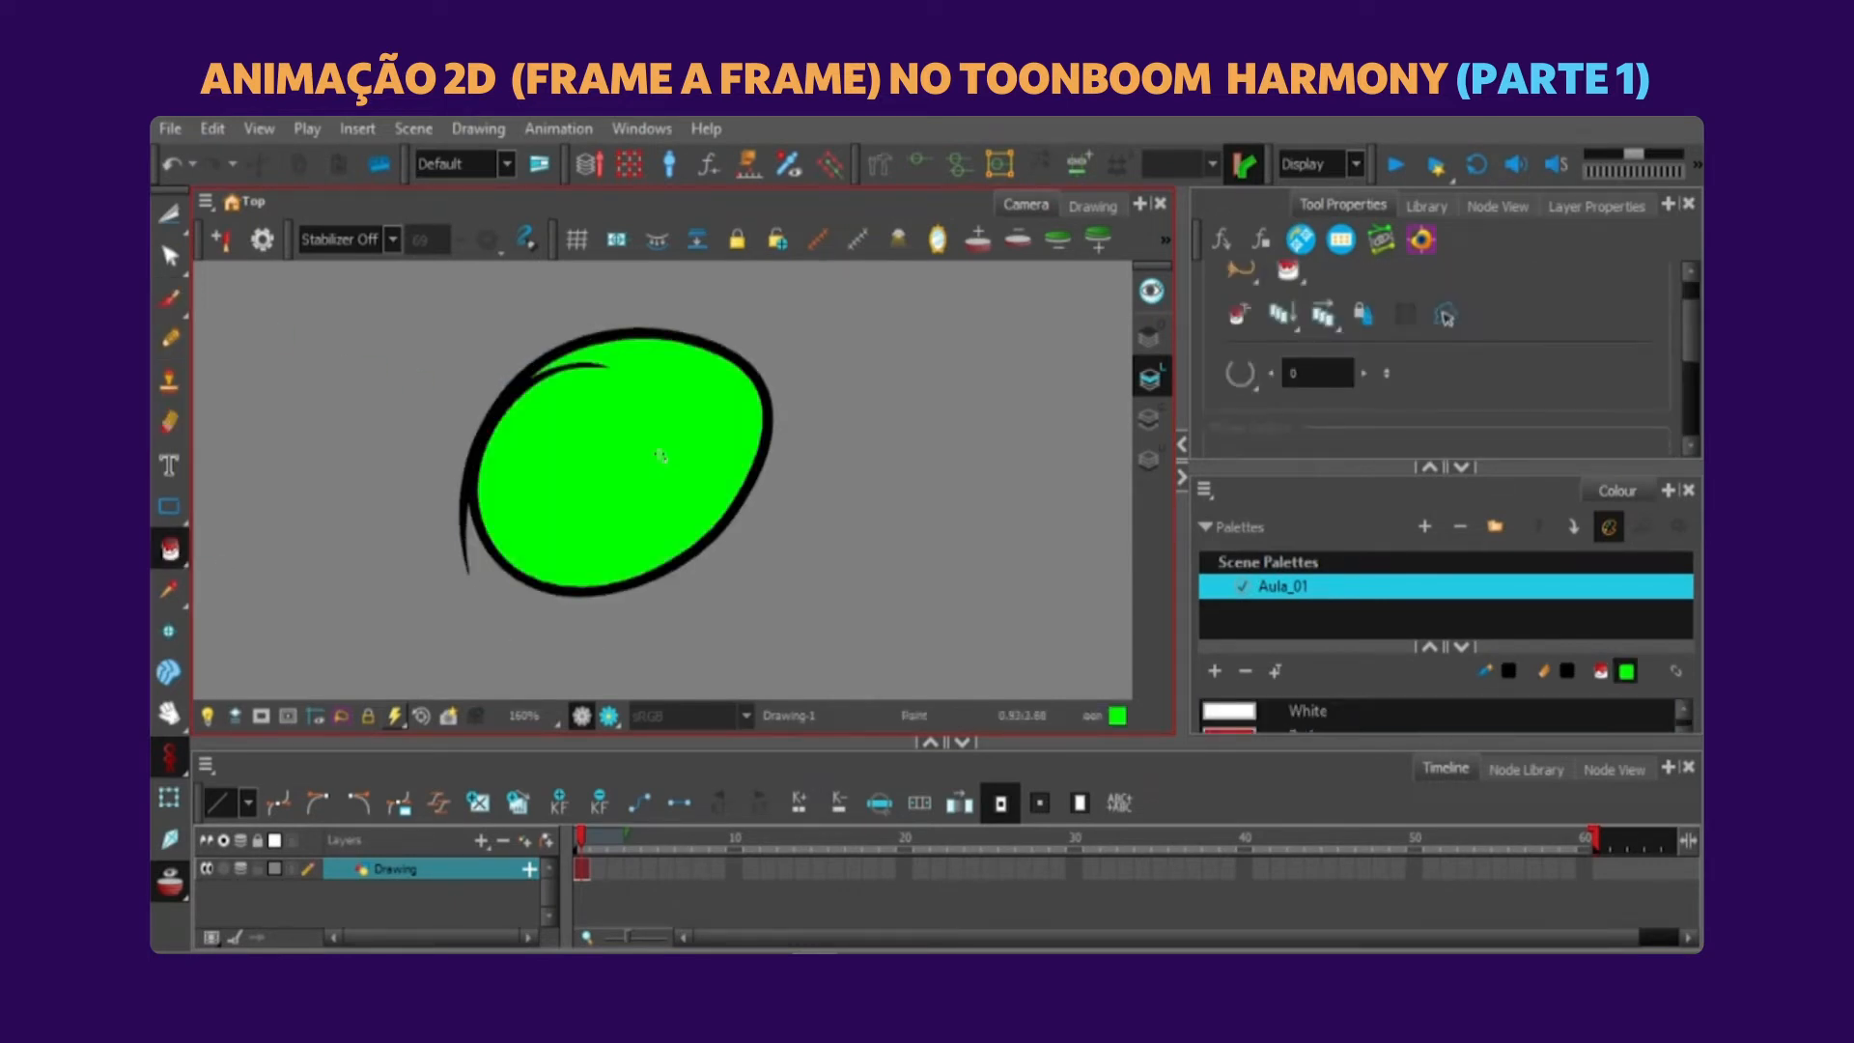
Undo the green fill and the oval outline, and draw a black Brush oval with a small gap in its outline.
key(ctrl+z)
key(ctrl+z)
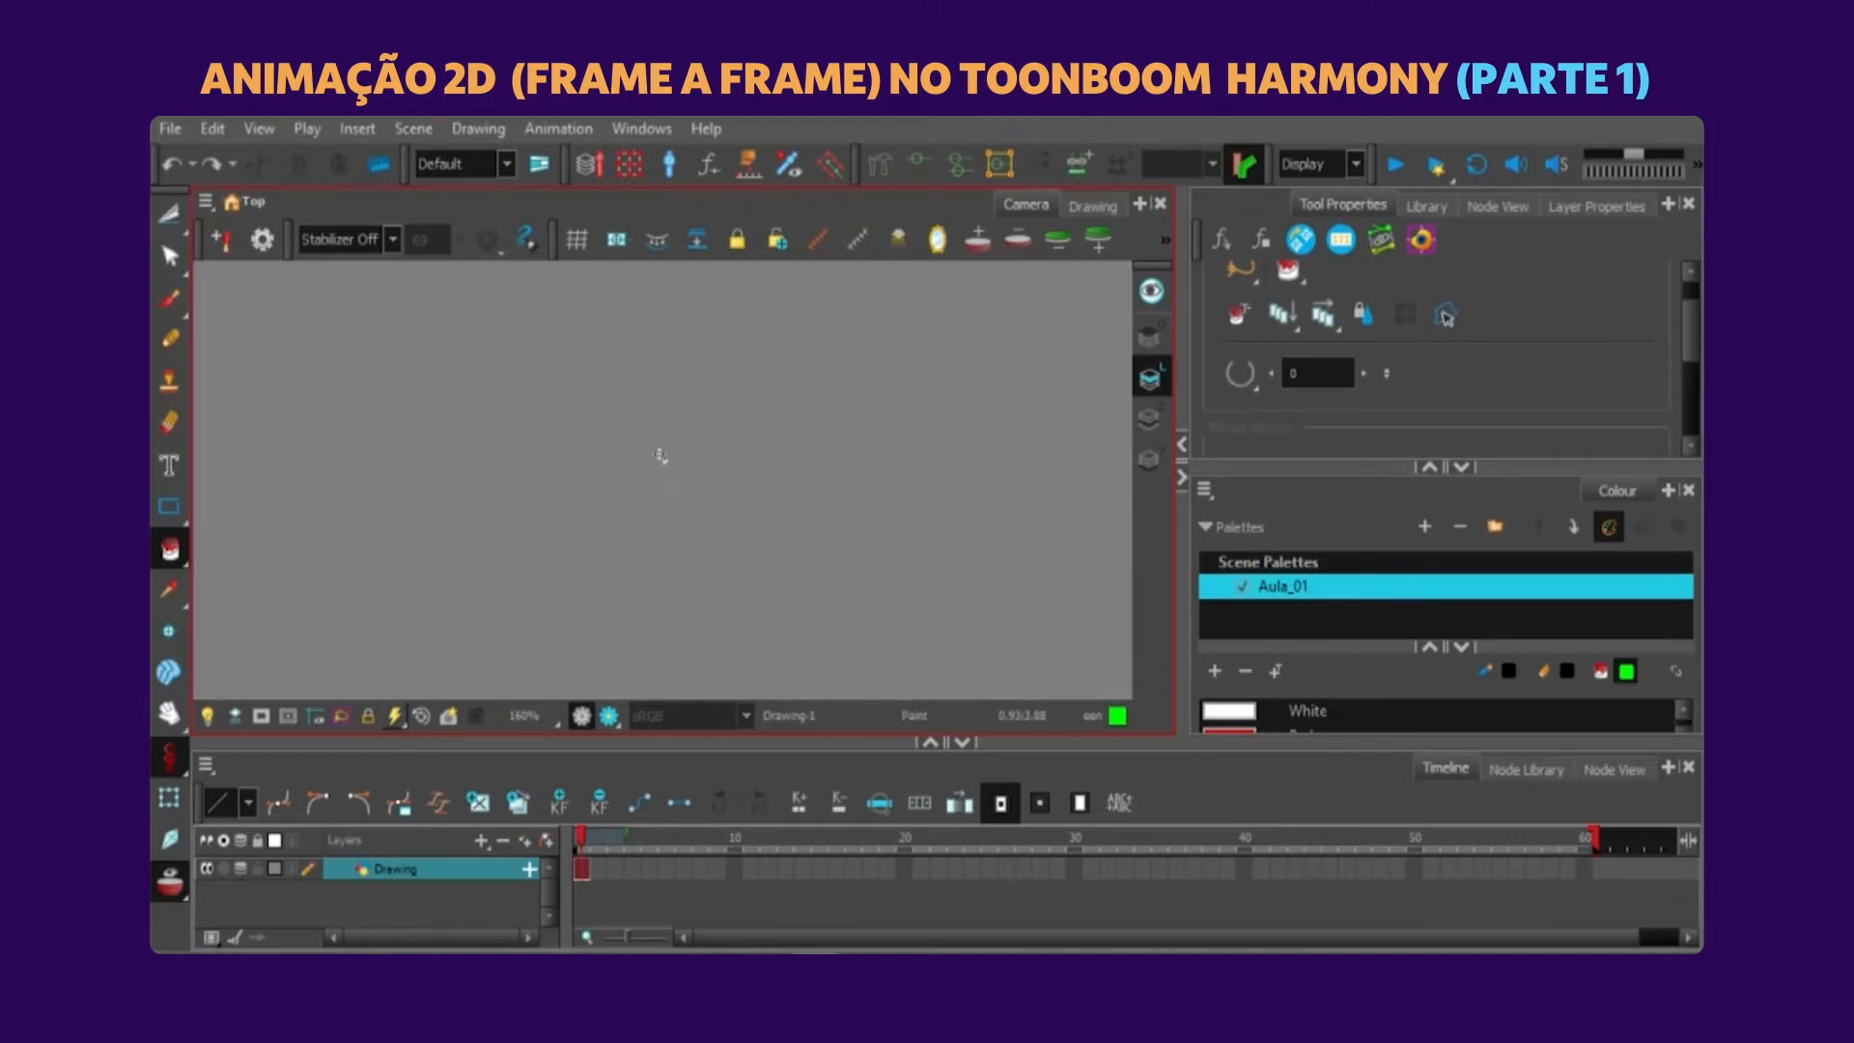
key(alt+b)
mouse_move(515, 414)
mouse_down()
mouse_move(478, 488)
mouse_move(705, 379)
mouse_move(529, 404)
mouse_up()
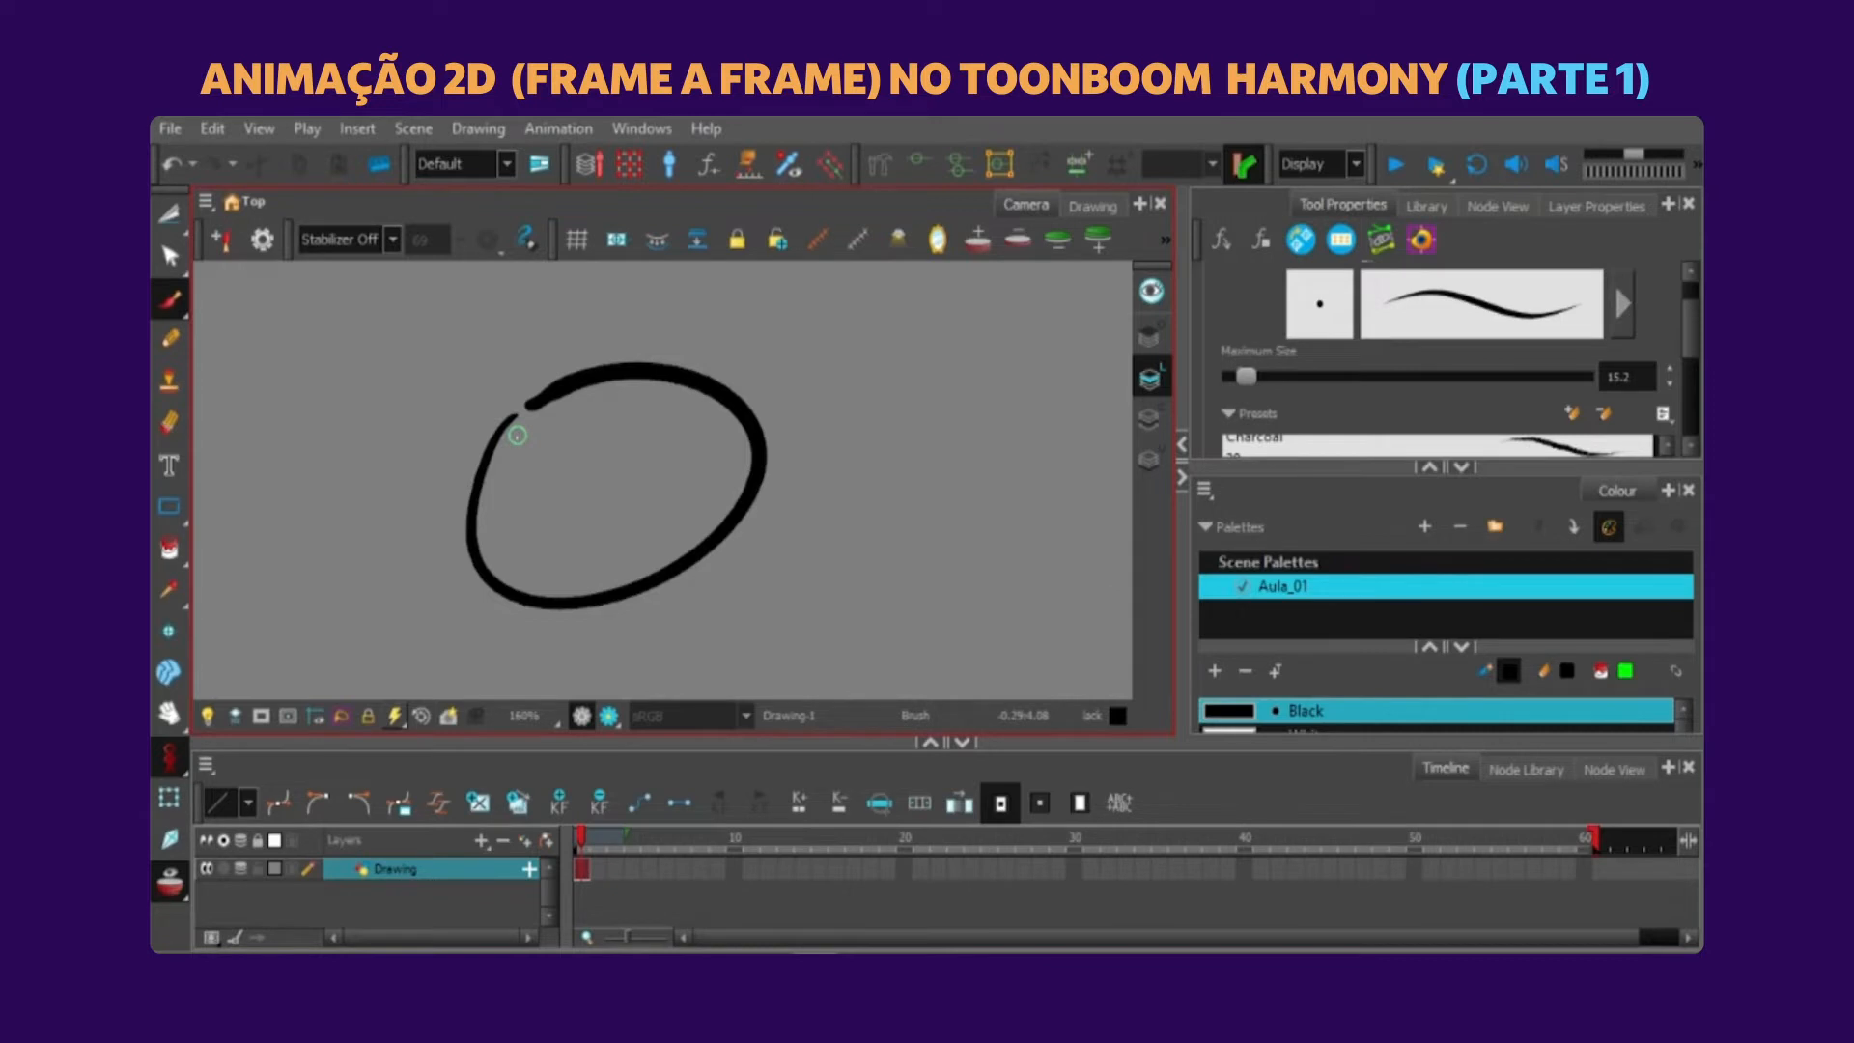
Set the Paint tool's gap closing value to 8 and fill the open oval with green.
key(alt+i)
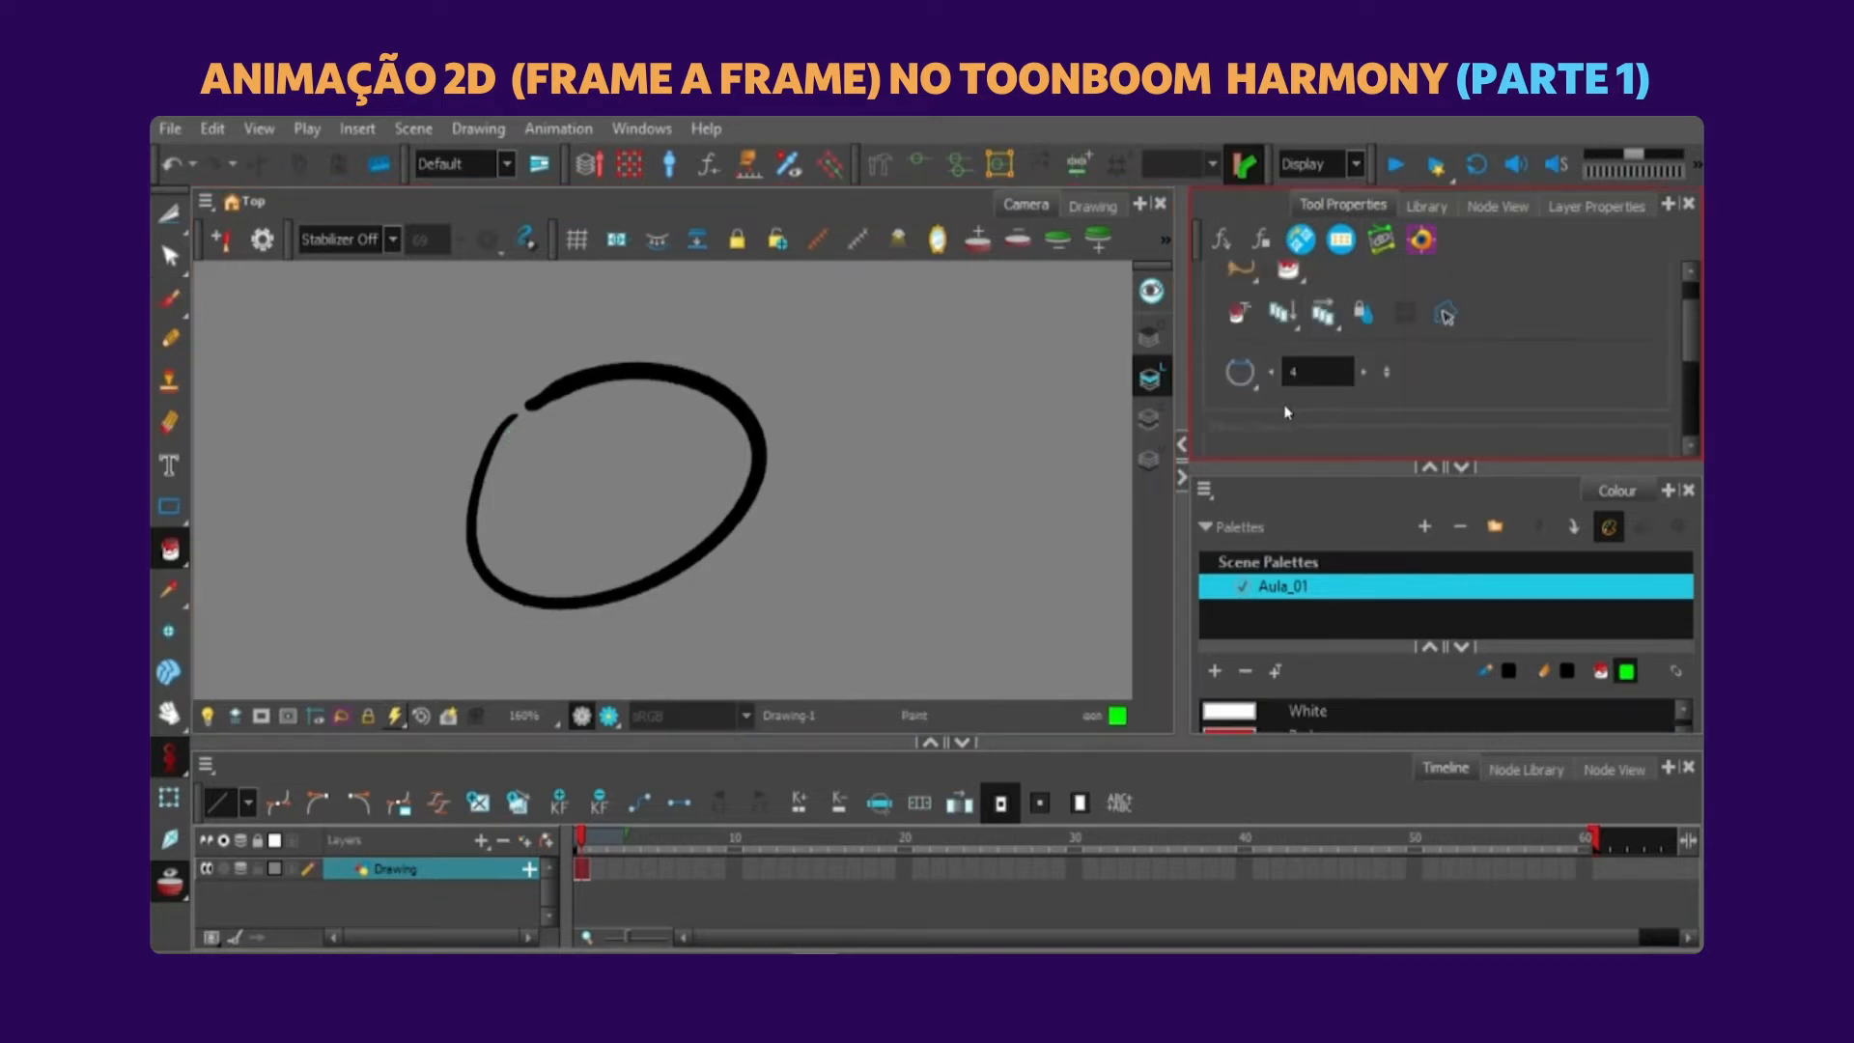
click(1367, 377)
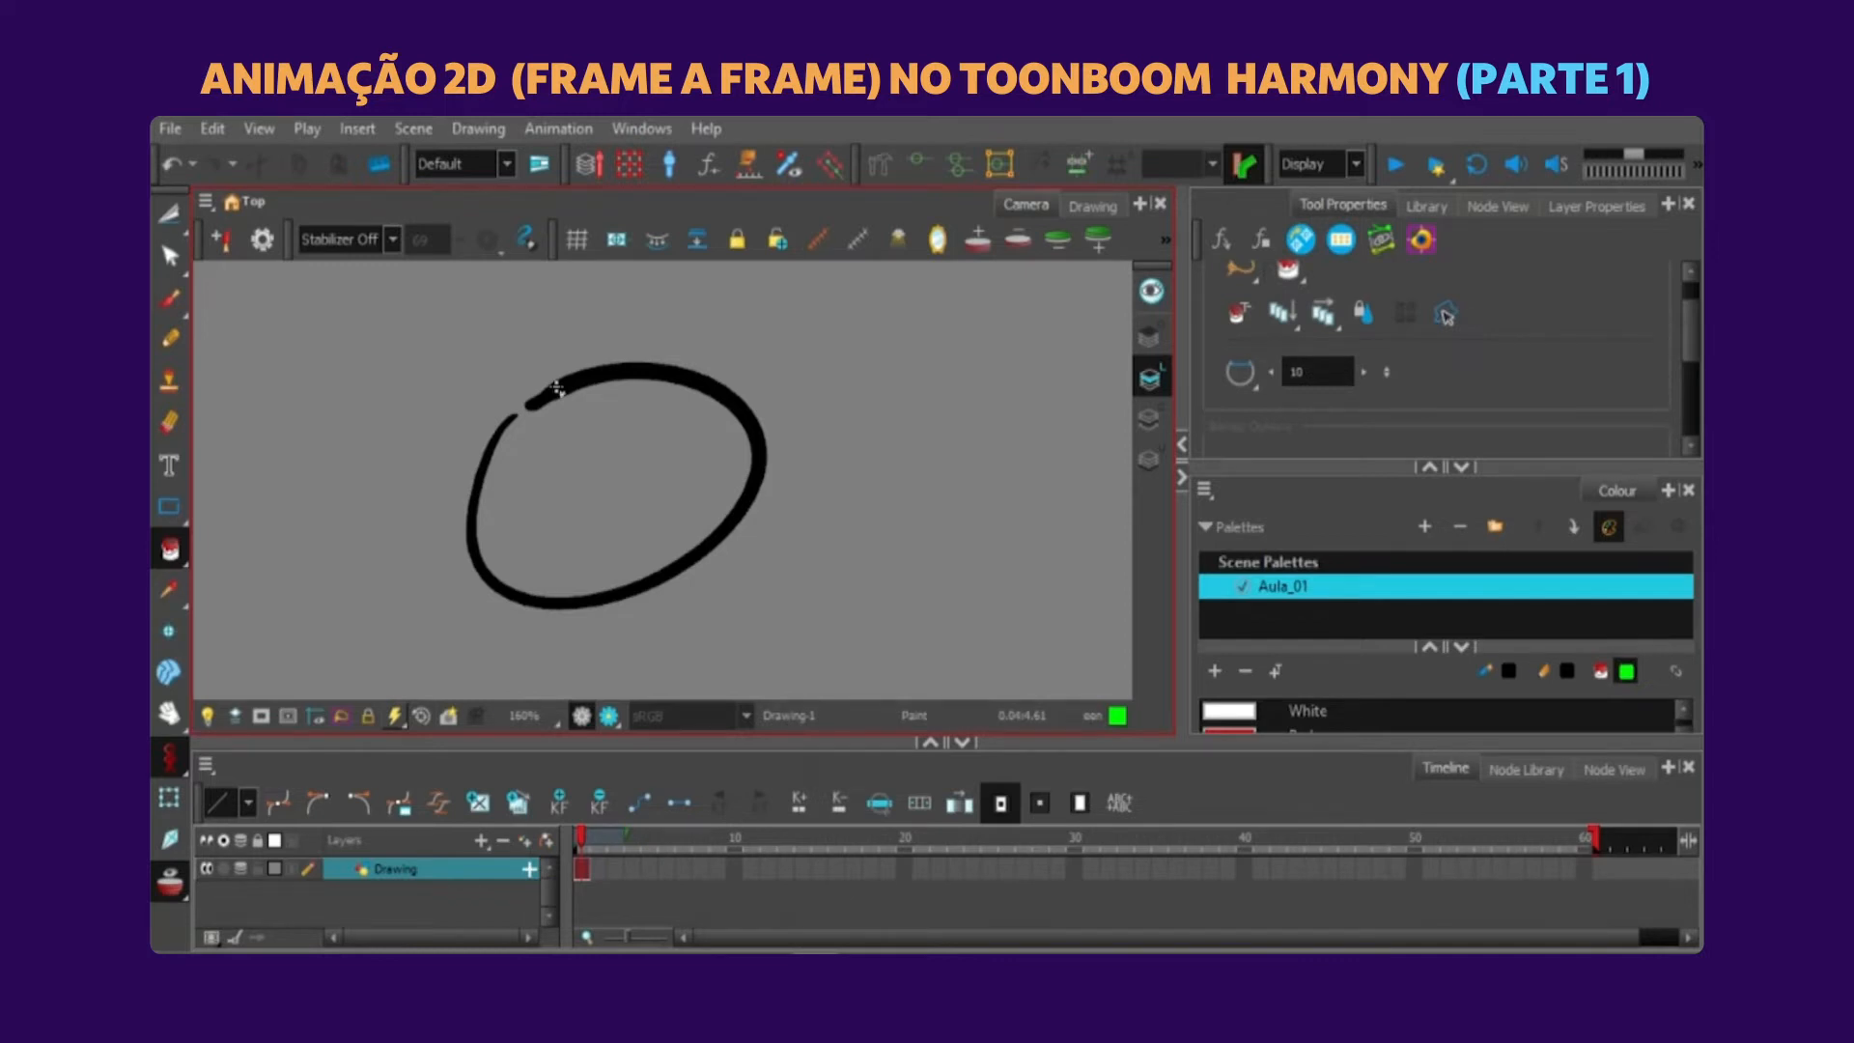
click(1387, 372)
drag(1386, 372, 1376, 525)
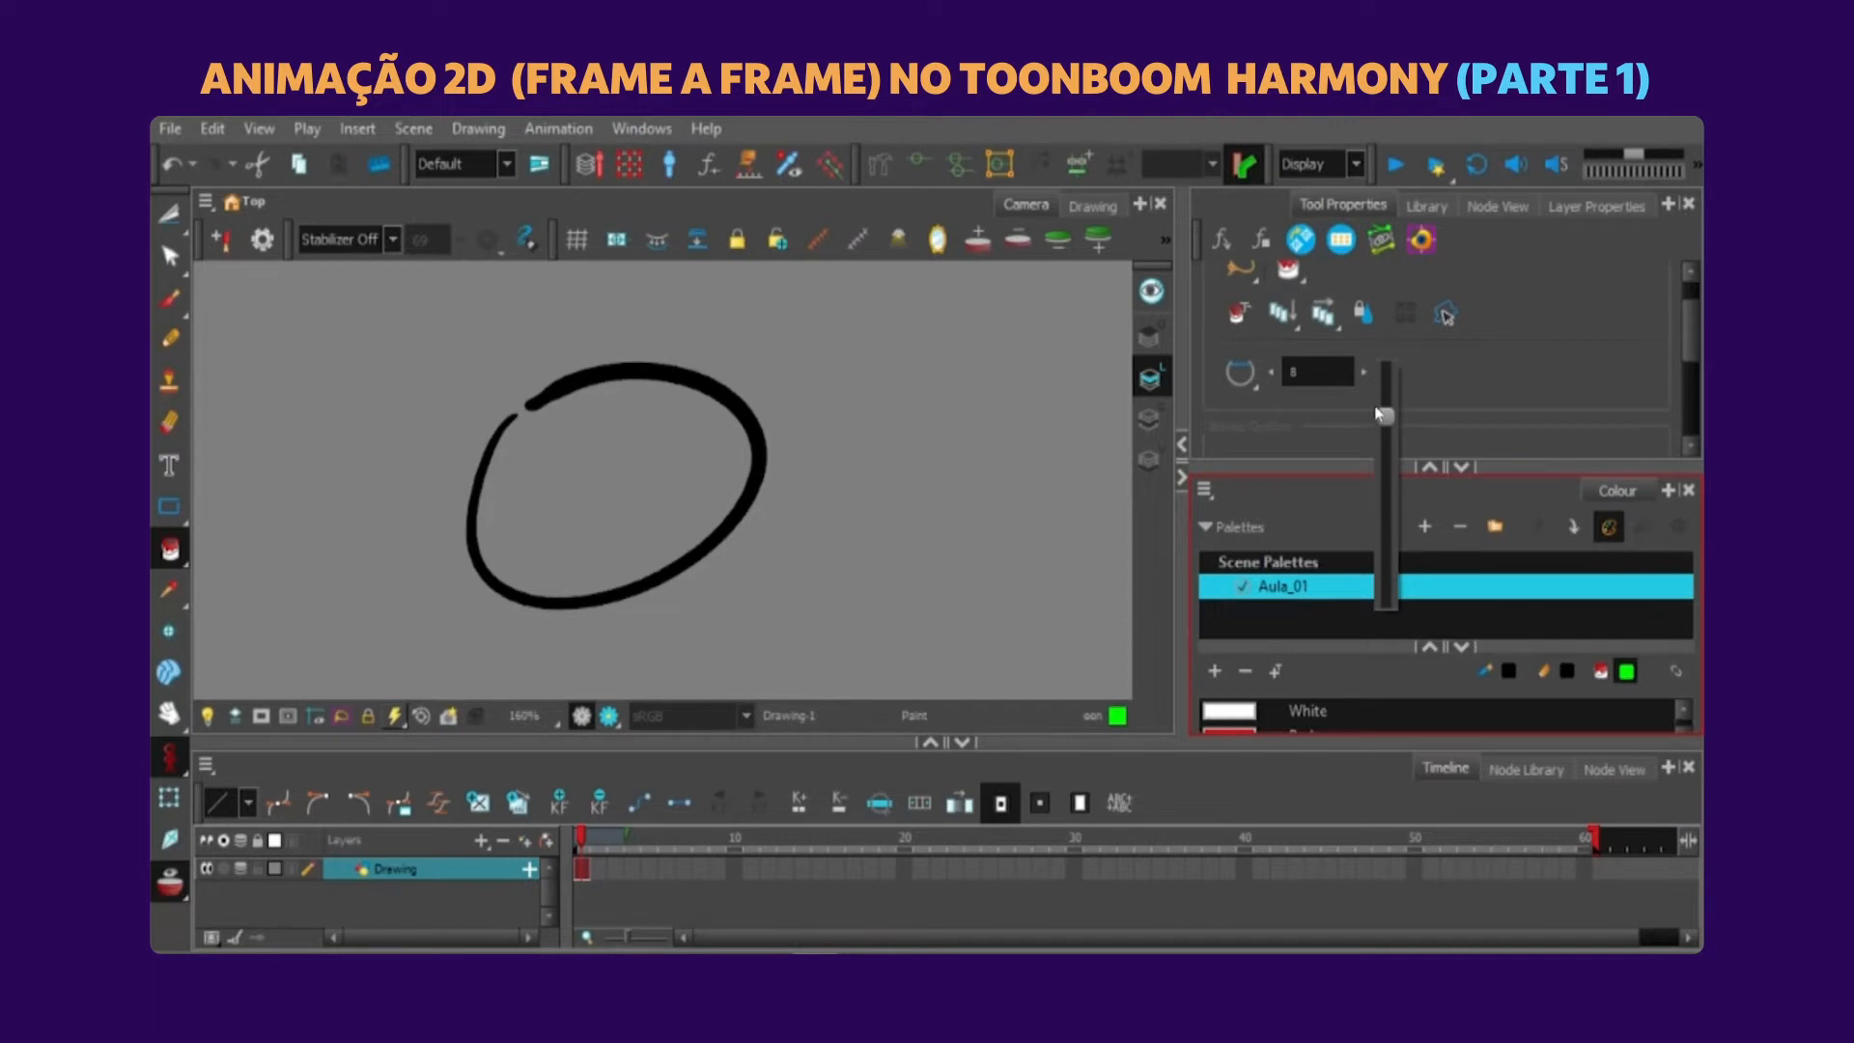
click(666, 482)
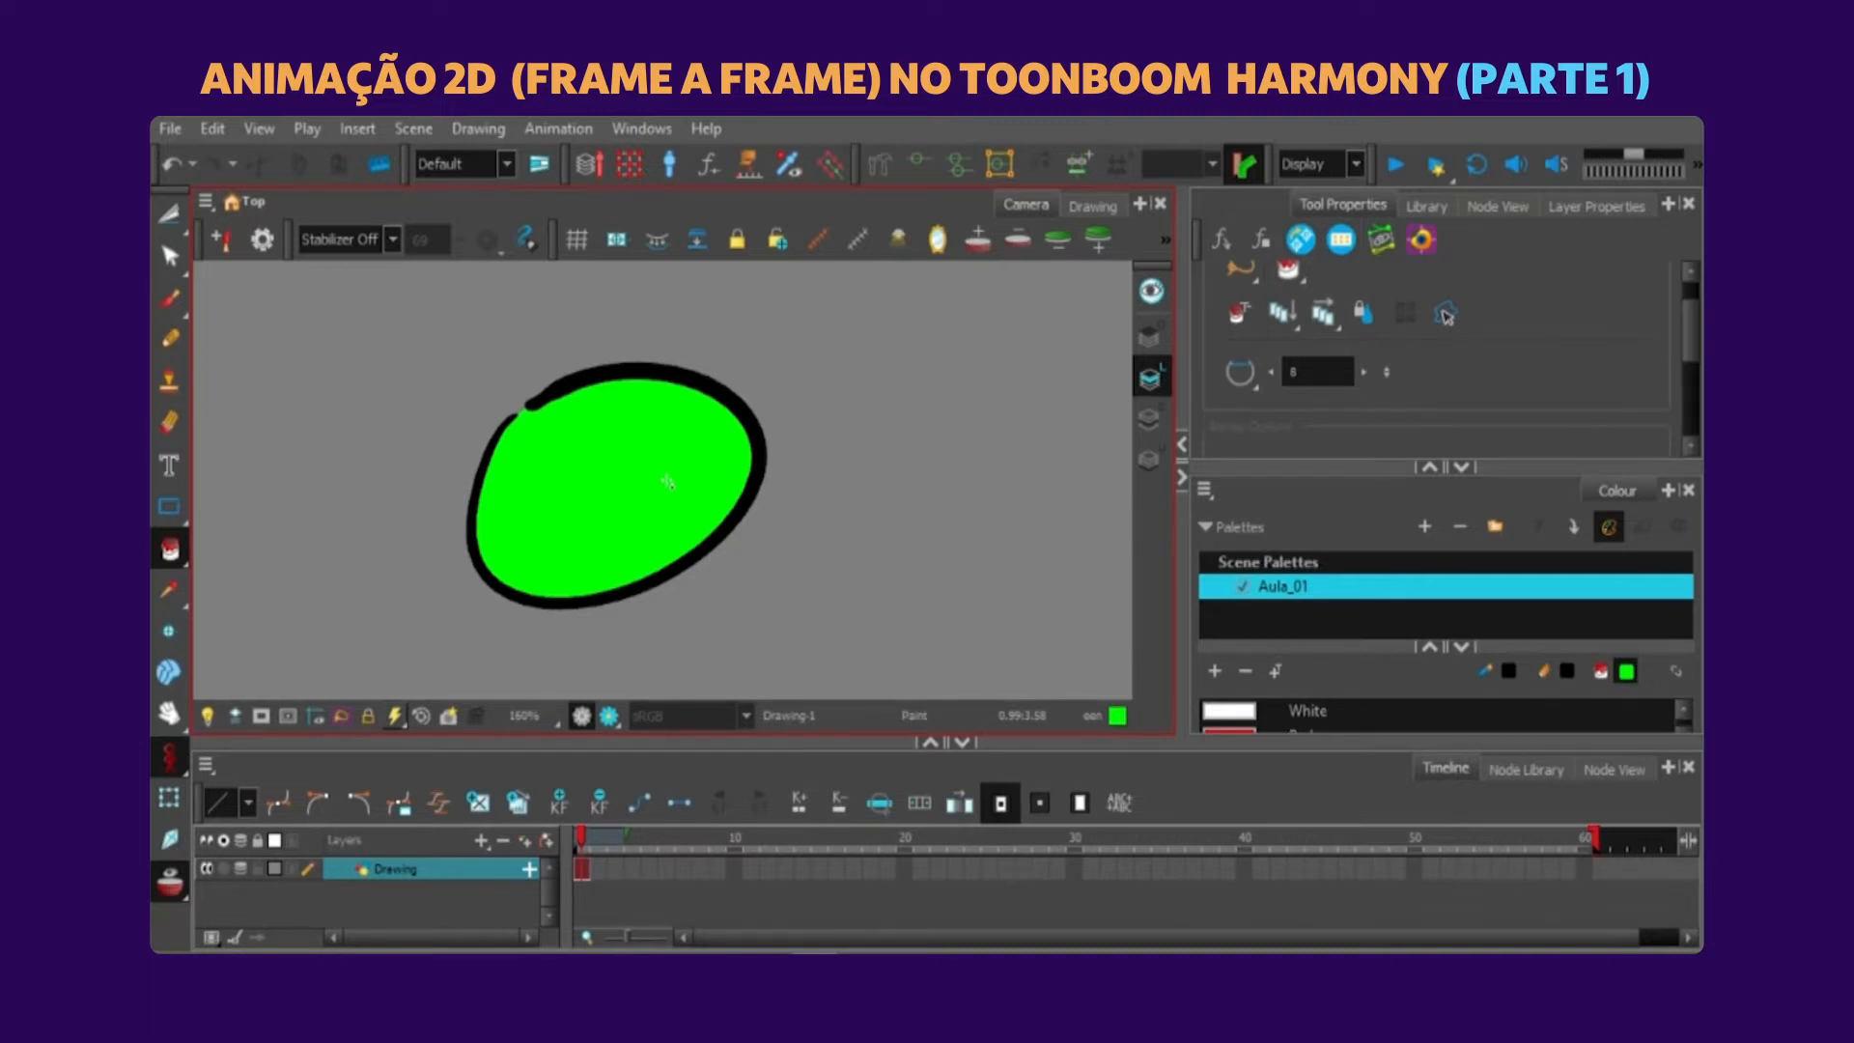
Draw a second open oval surrounded by a four-line frame with the Brush in black, and apply the green Paint inside the oval.
click(170, 299)
drag(923, 459, 698, 453)
mouse_move(735, 419)
mouse_down()
mouse_move(750, 602)
mouse_move(885, 420)
mouse_move(744, 415)
mouse_up()
drag(595, 324, 610, 694)
mouse_move(574, 365)
mouse_down()
mouse_move(1004, 290)
mouse_move(971, 695)
mouse_up()
drag(502, 687, 1115, 618)
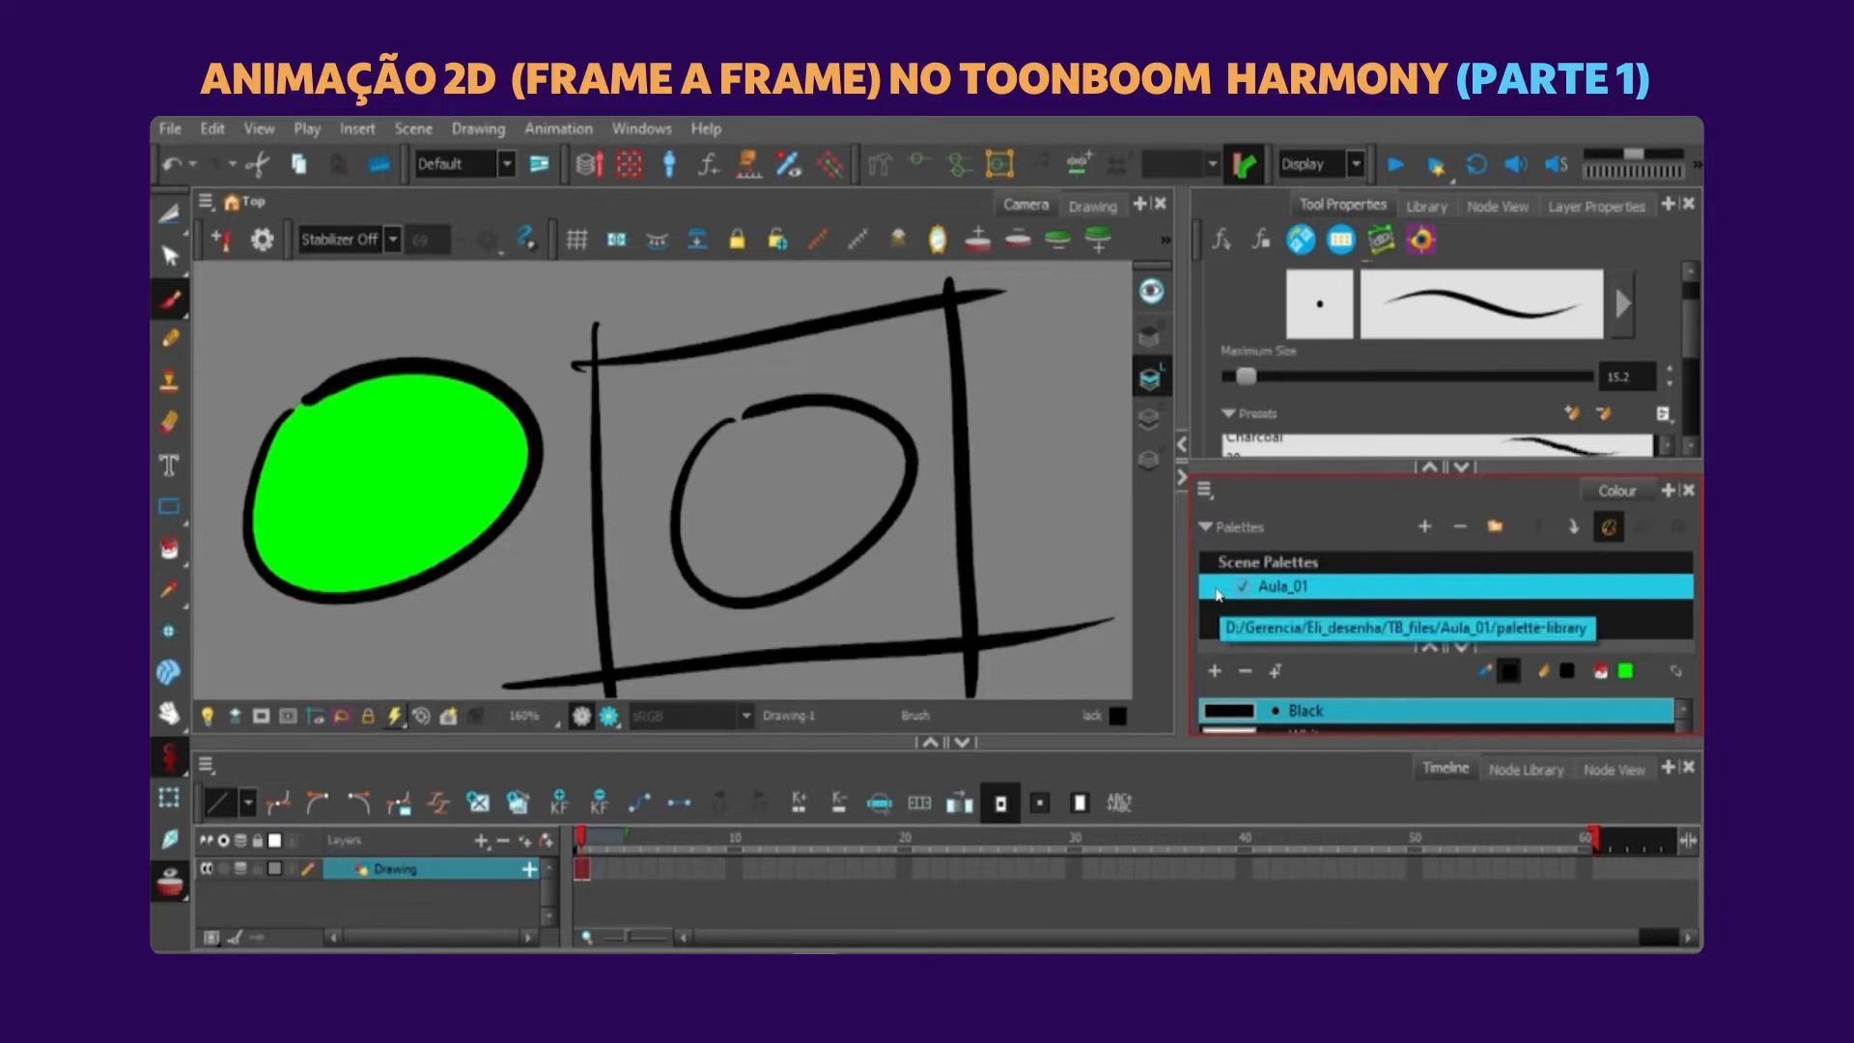
click(169, 549)
click(828, 480)
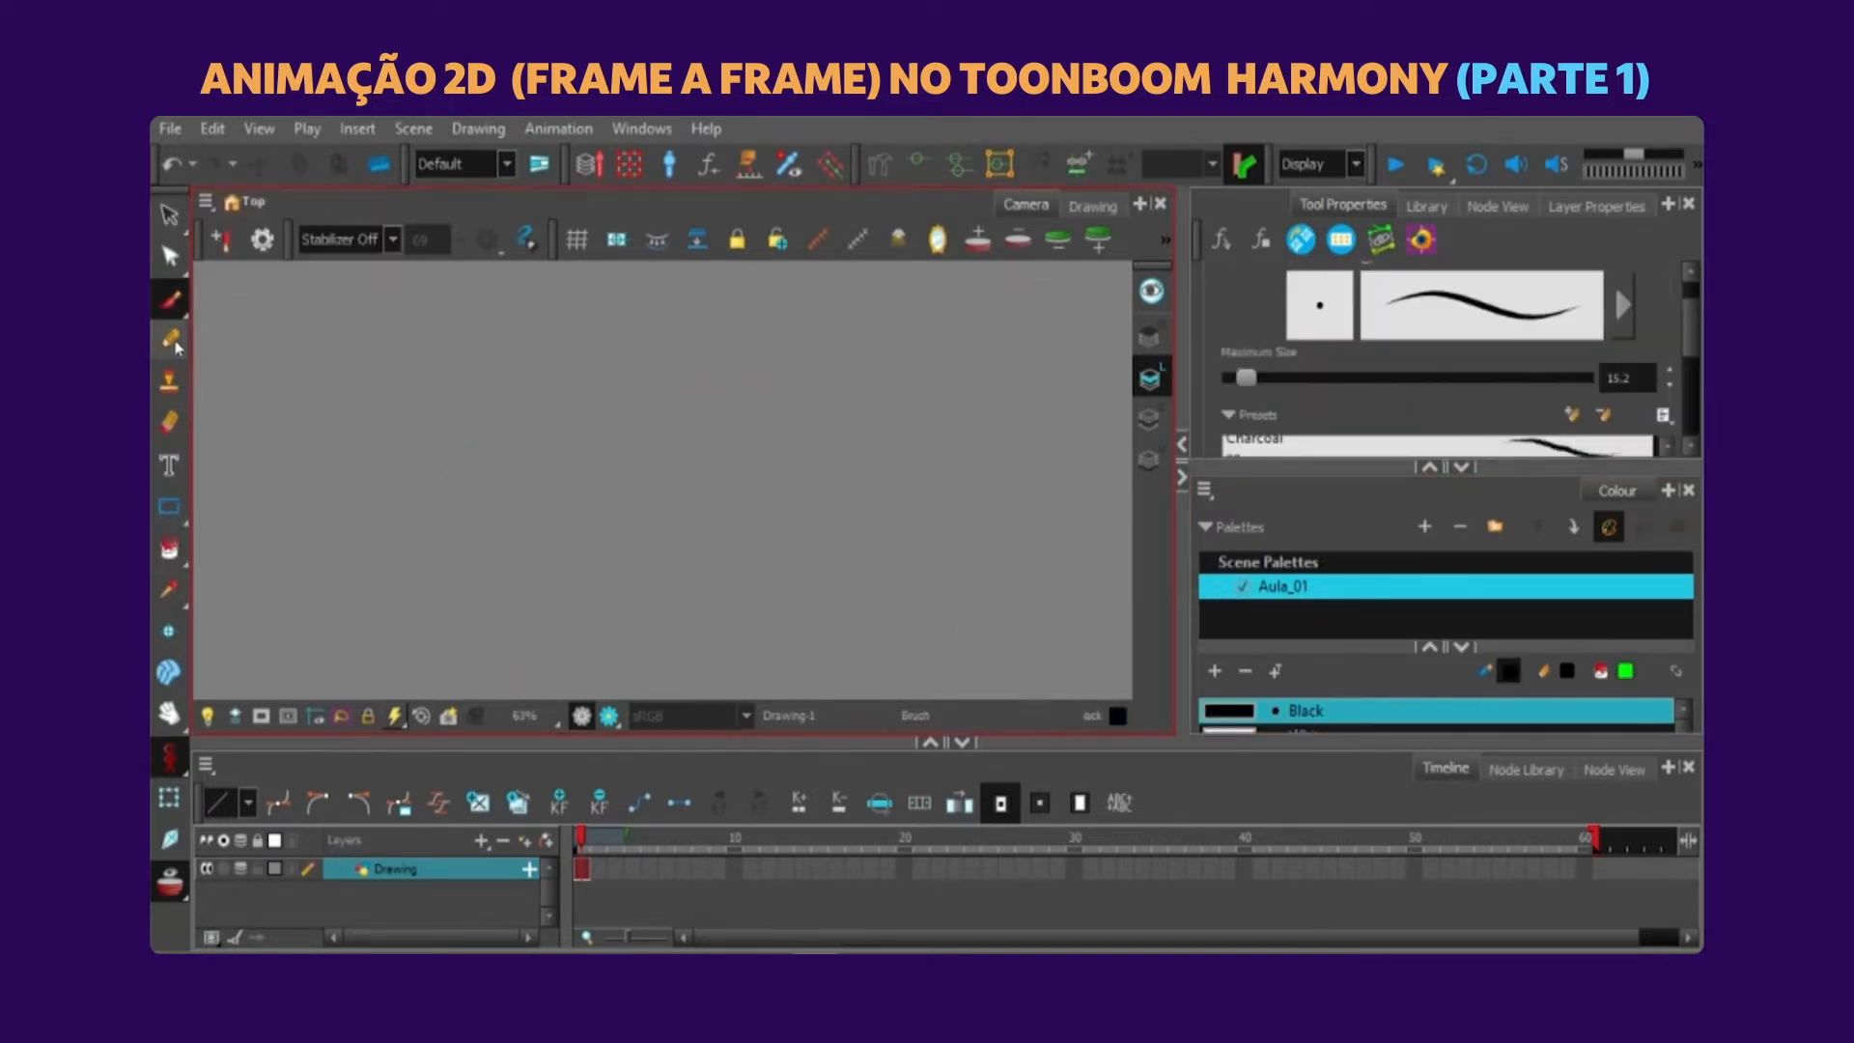
Choose the Brush and enlarge the Colour view so that more colour swatches are listed.
drag(170, 299, 219, 335)
drag(1691, 361, 1692, 329)
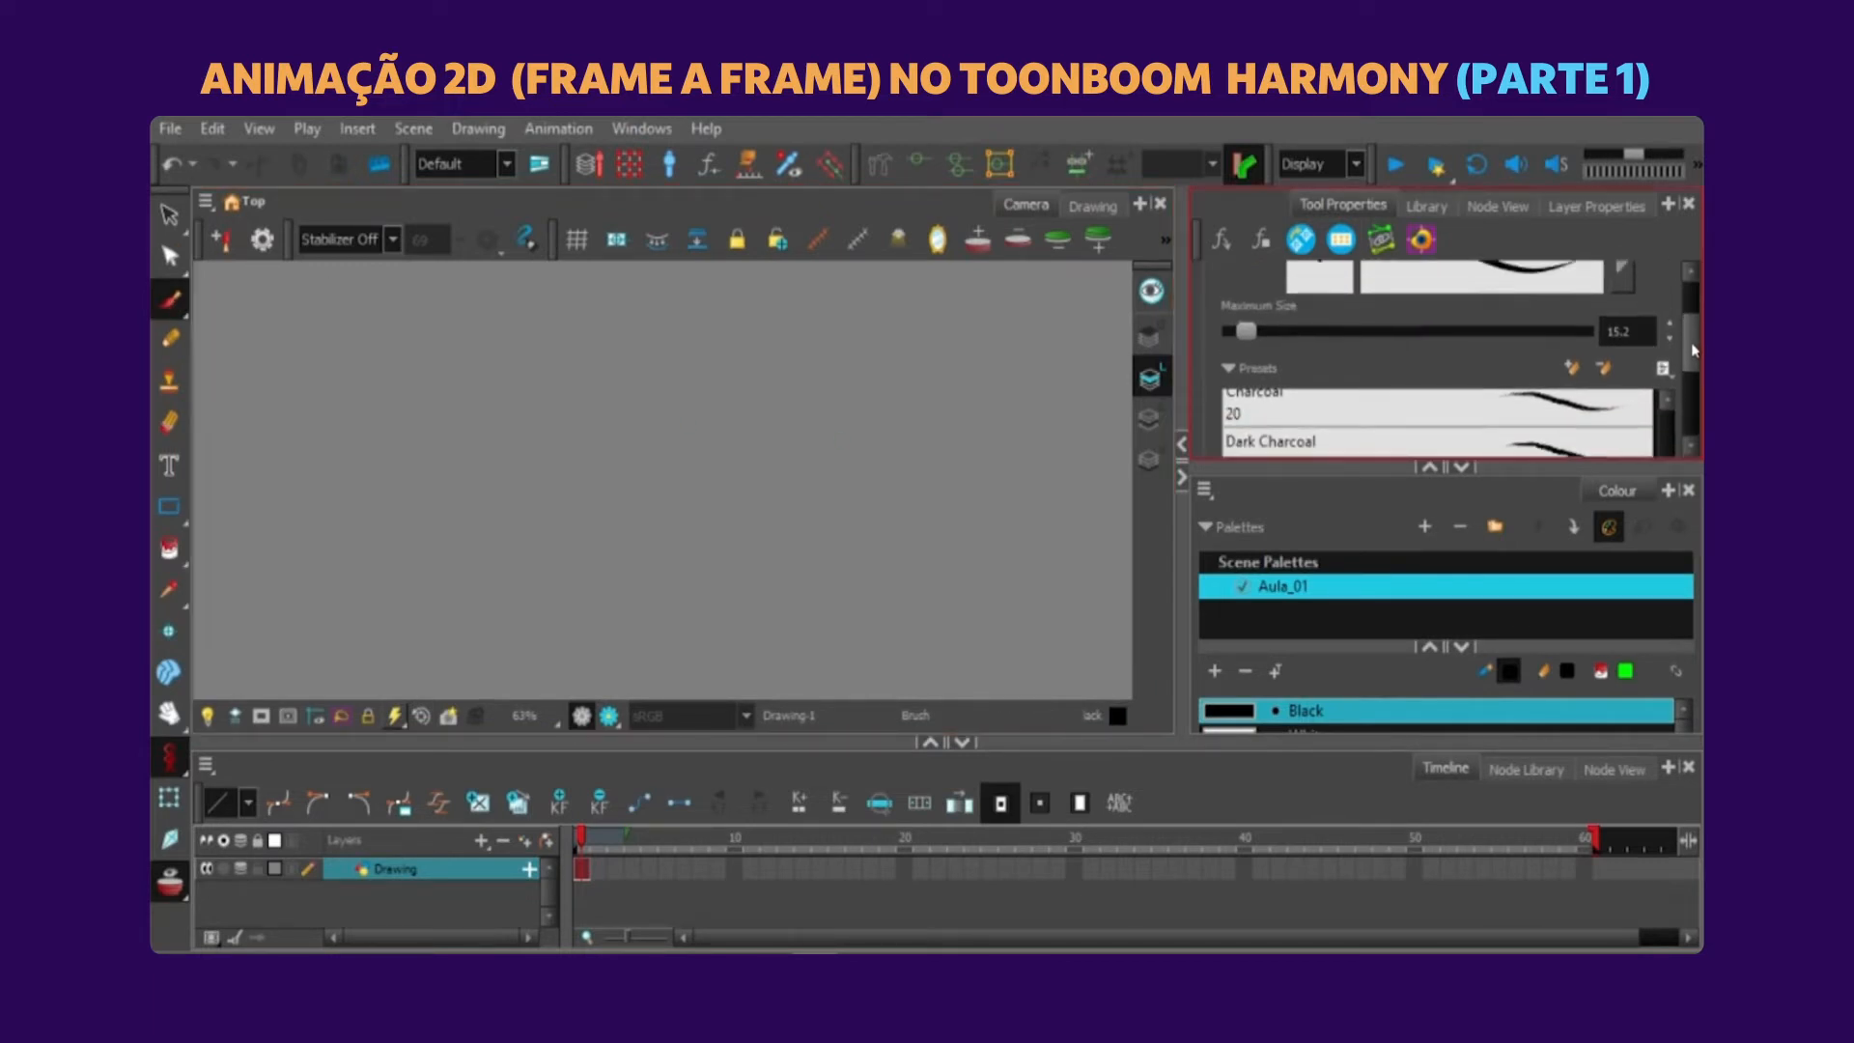
drag(1527, 467, 1530, 393)
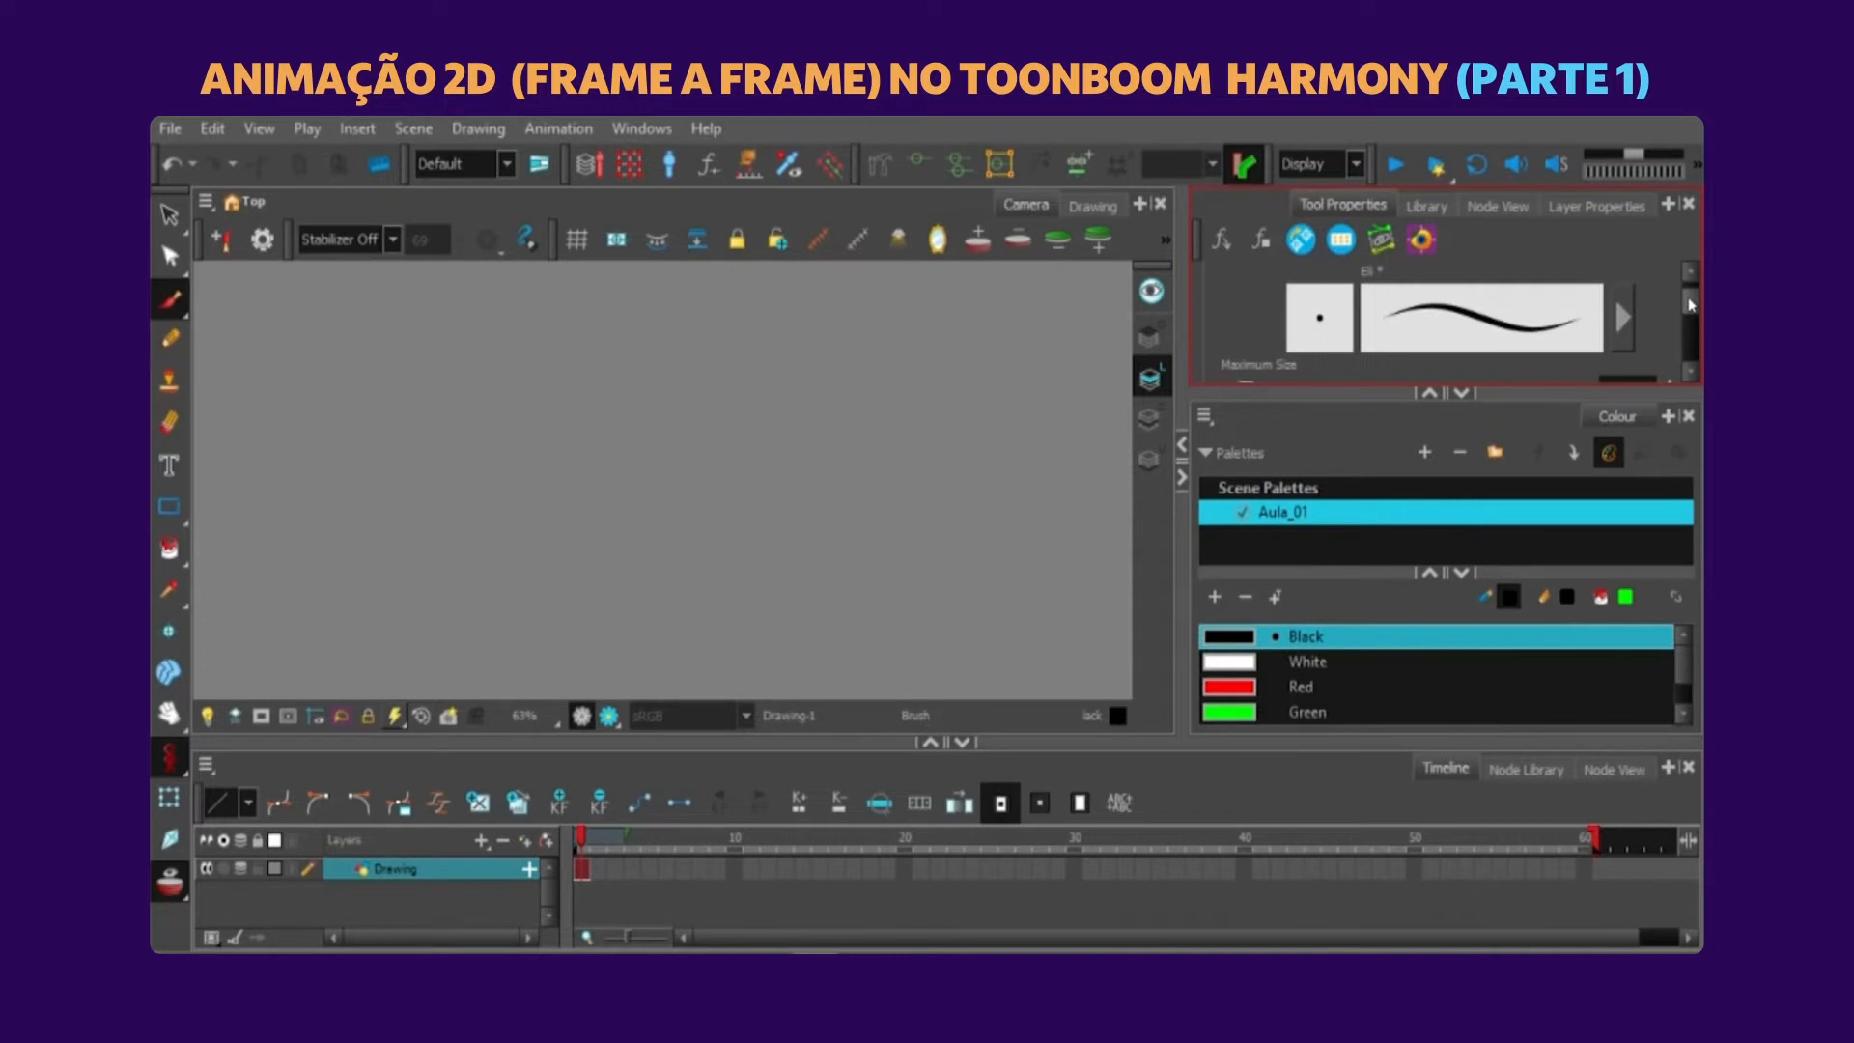
drag(1690, 298, 1690, 300)
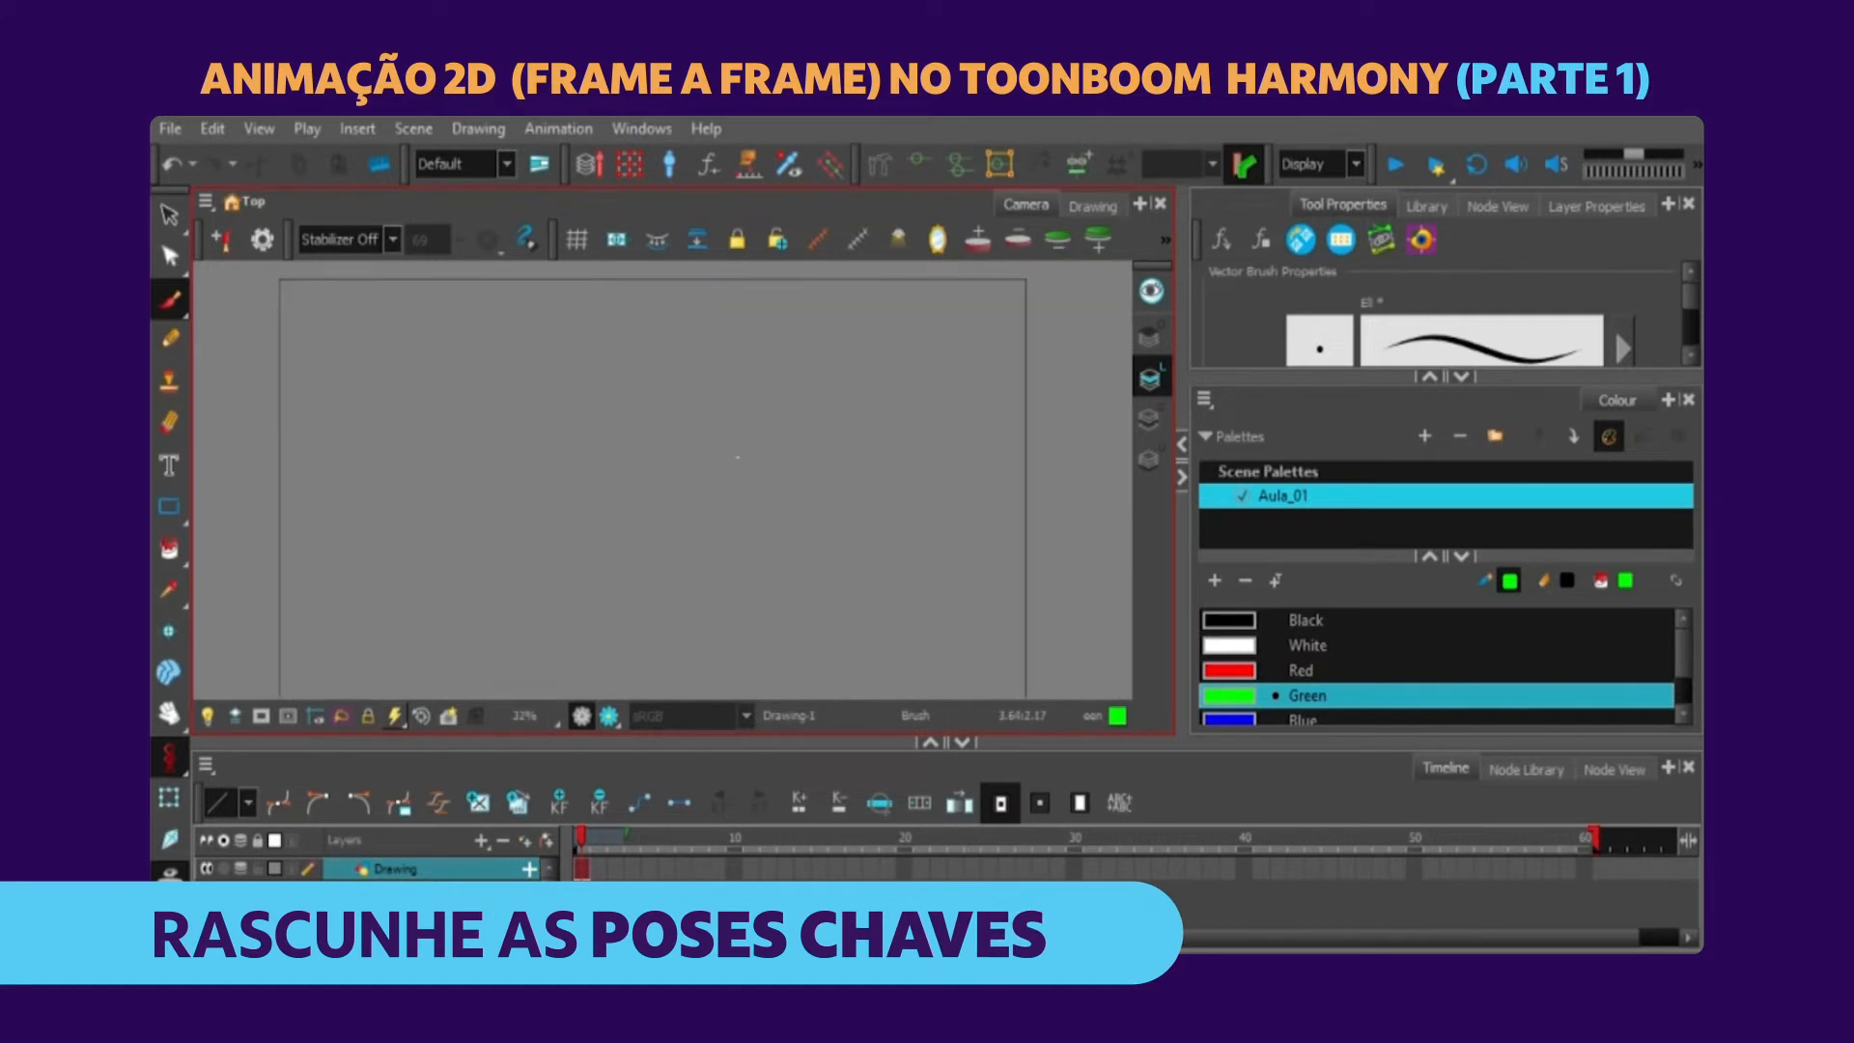
Undo the bright green test stroke and change the Green swatch to a darker green.
mouse_move(663, 369)
mouse_down()
mouse_move(676, 352)
mouse_move(722, 468)
mouse_up()
key(ctrl+z)
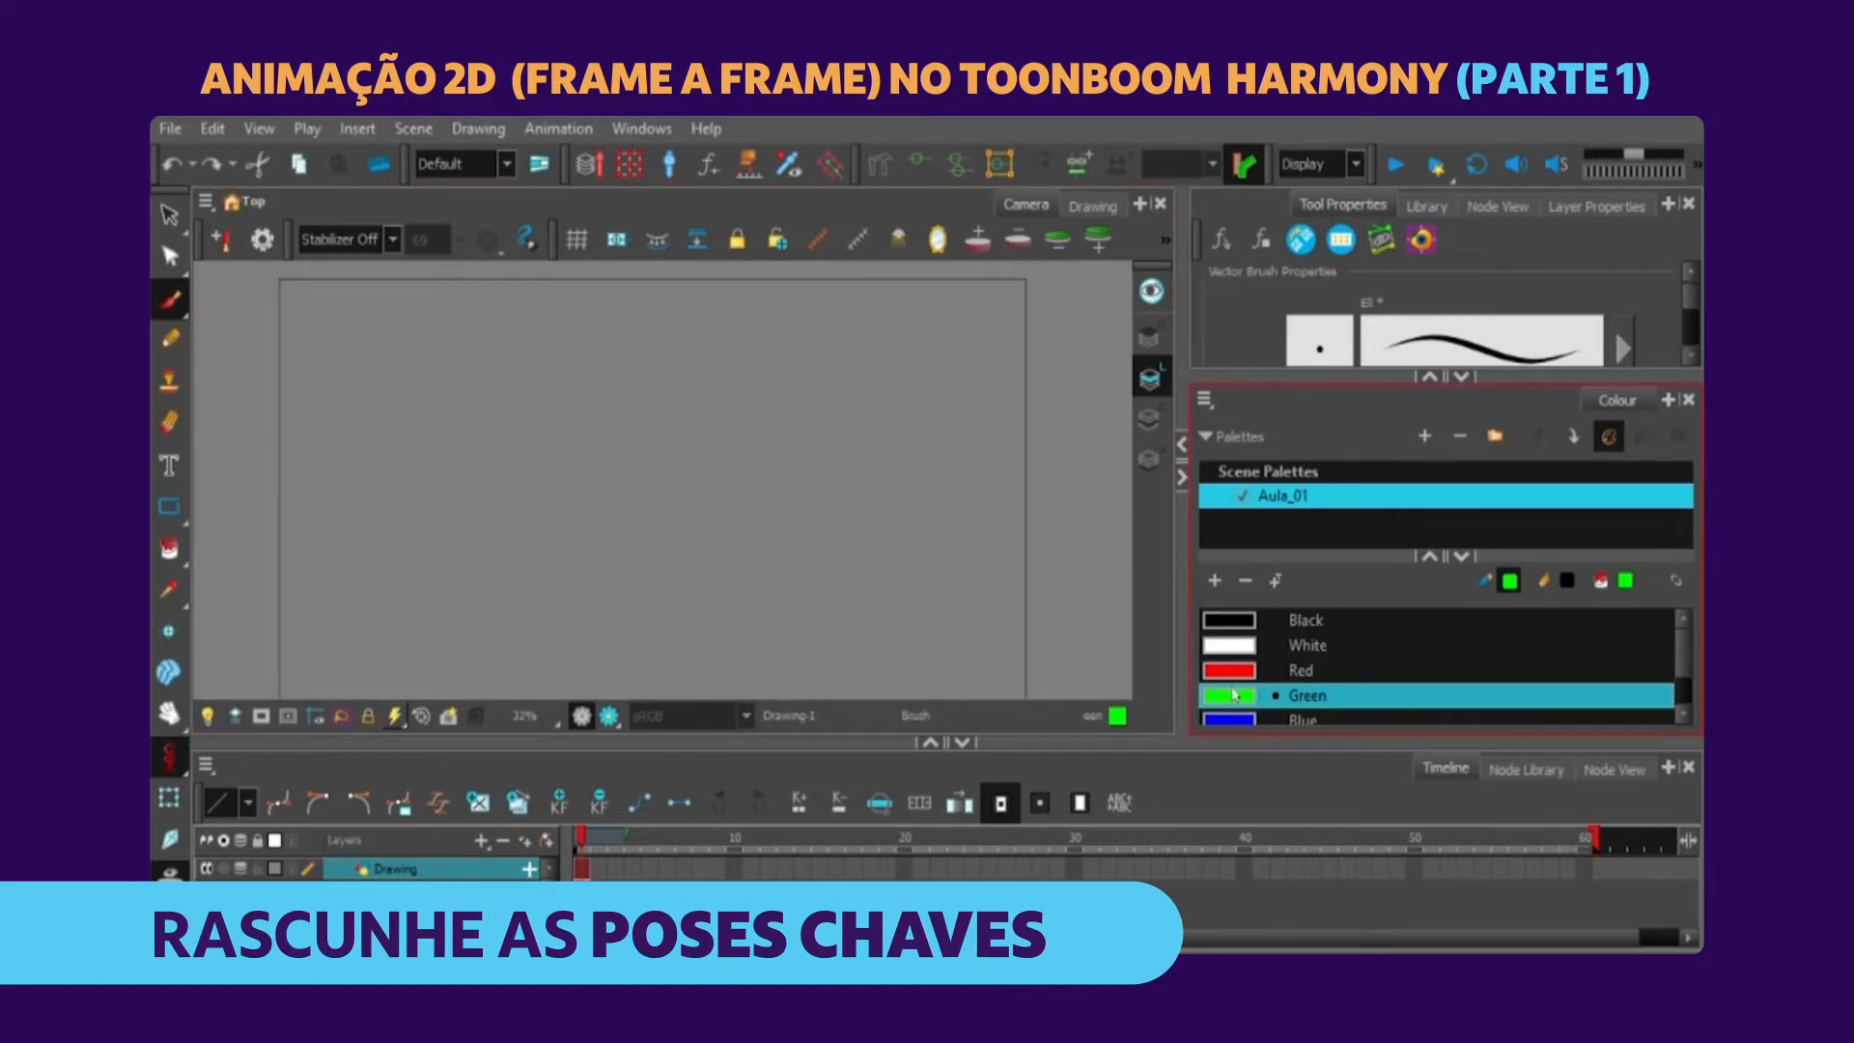
double_click(1233, 698)
click(889, 510)
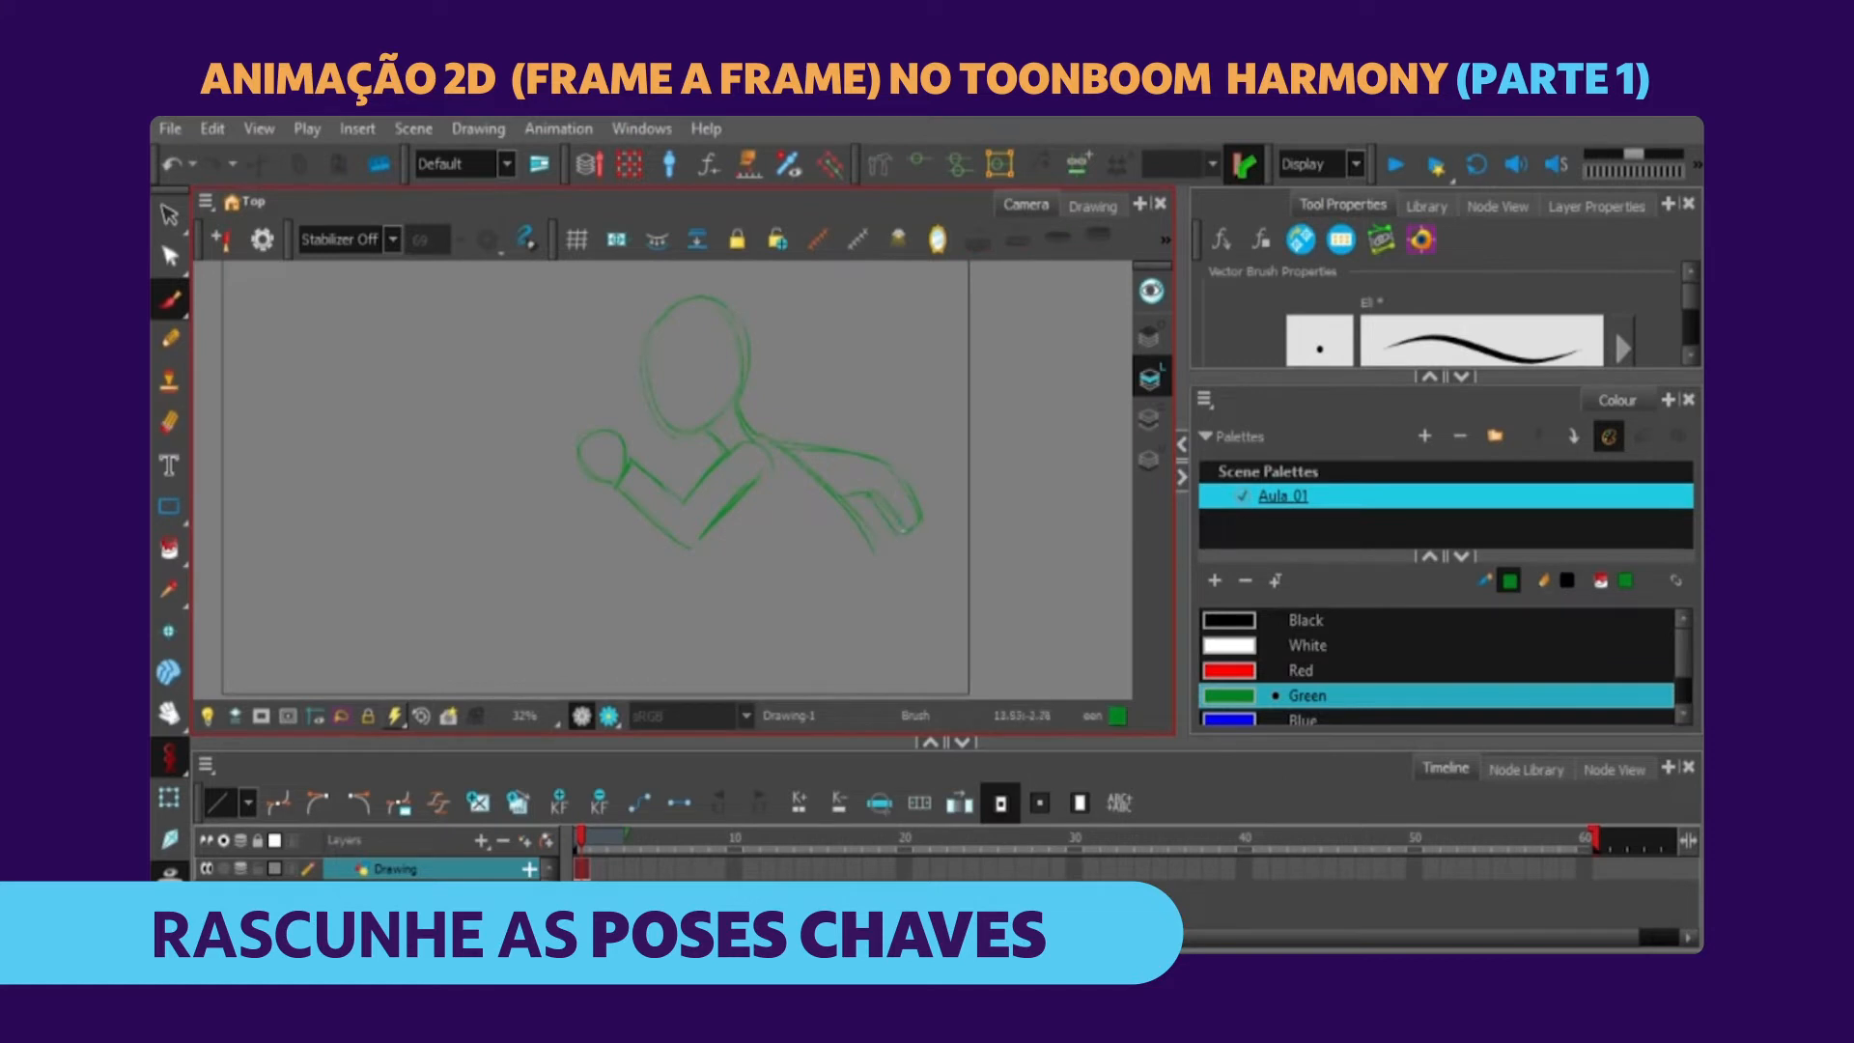
mouse_move(908, 526)
mouse_down()
mouse_move(681, 506)
mouse_move(685, 526)
mouse_move(906, 557)
mouse_up()
Sketch a running figure with widely spread legs on frame 1 in dark green with the Brush.
mouse_move(684, 502)
mouse_down()
mouse_move(693, 543)
mouse_move(748, 397)
mouse_move(794, 465)
mouse_up()
mouse_move(759, 398)
mouse_down()
mouse_move(812, 469)
mouse_move(862, 401)
mouse_move(815, 468)
mouse_move(910, 402)
mouse_move(918, 448)
mouse_up()
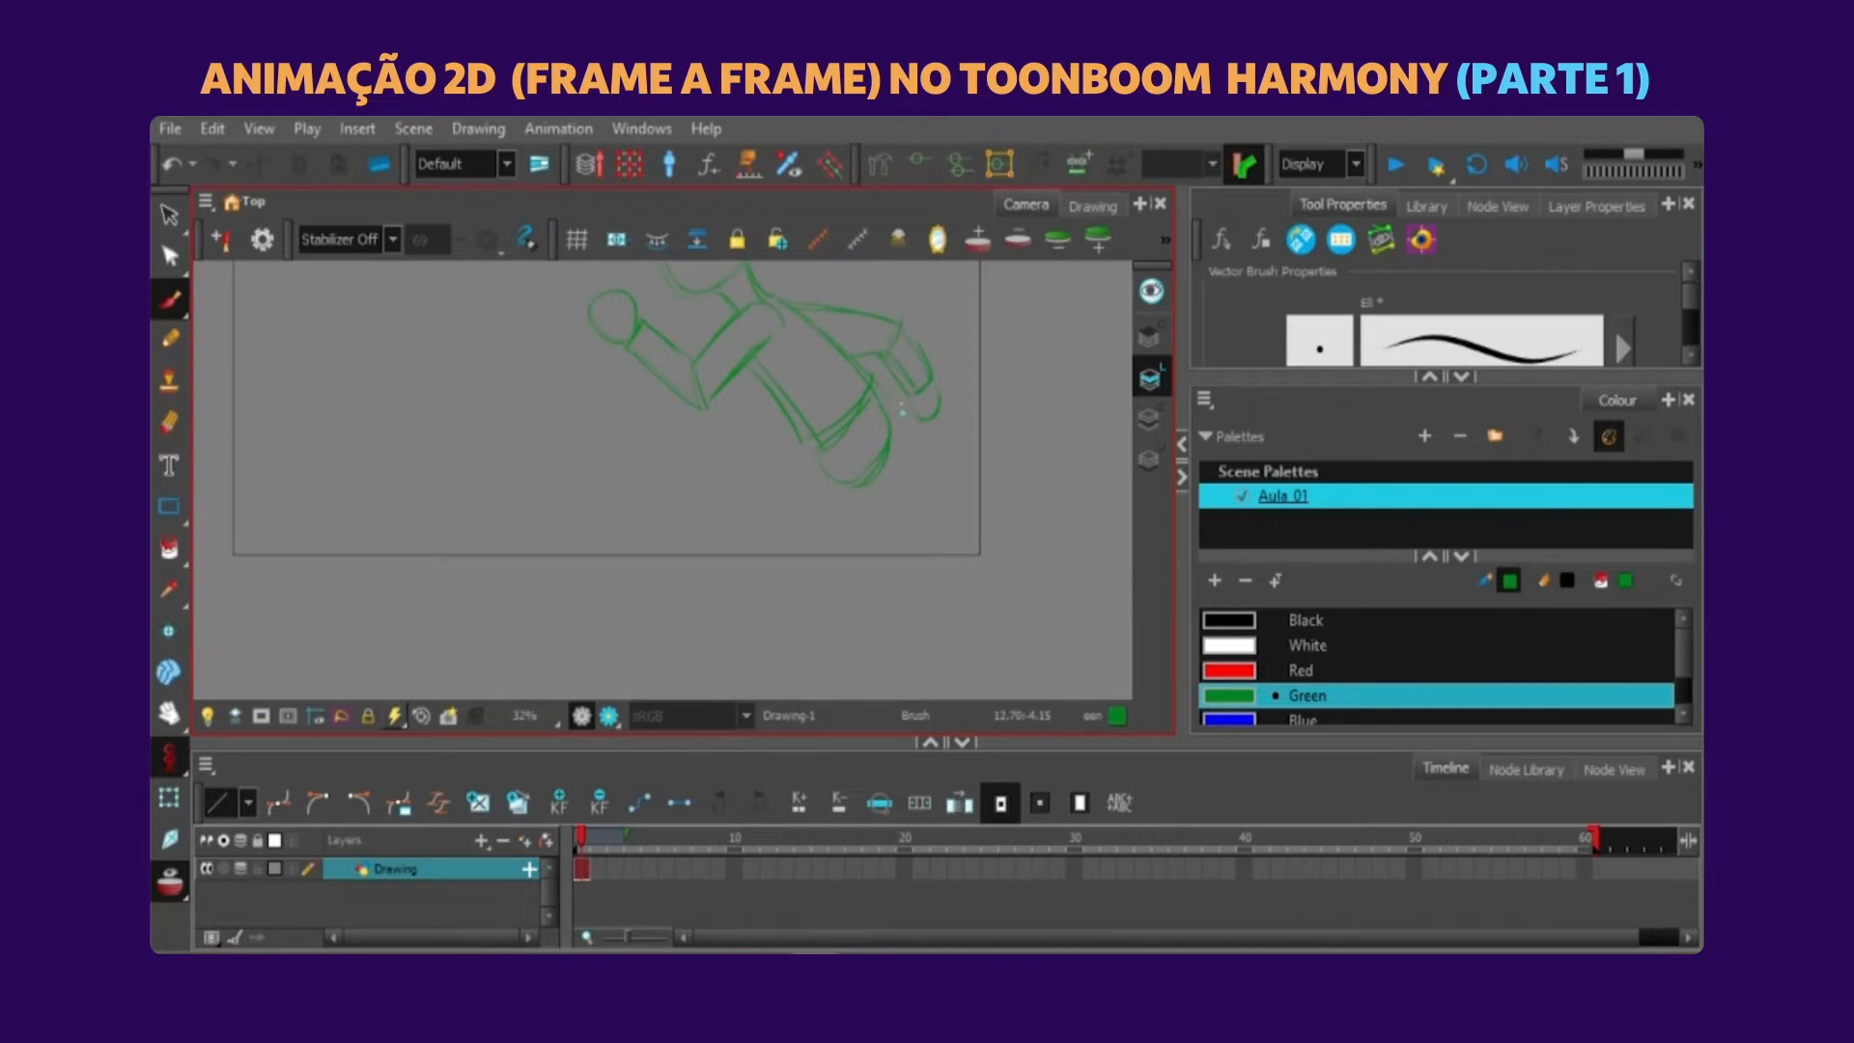
drag(559, 292, 571, 296)
drag(849, 528, 878, 501)
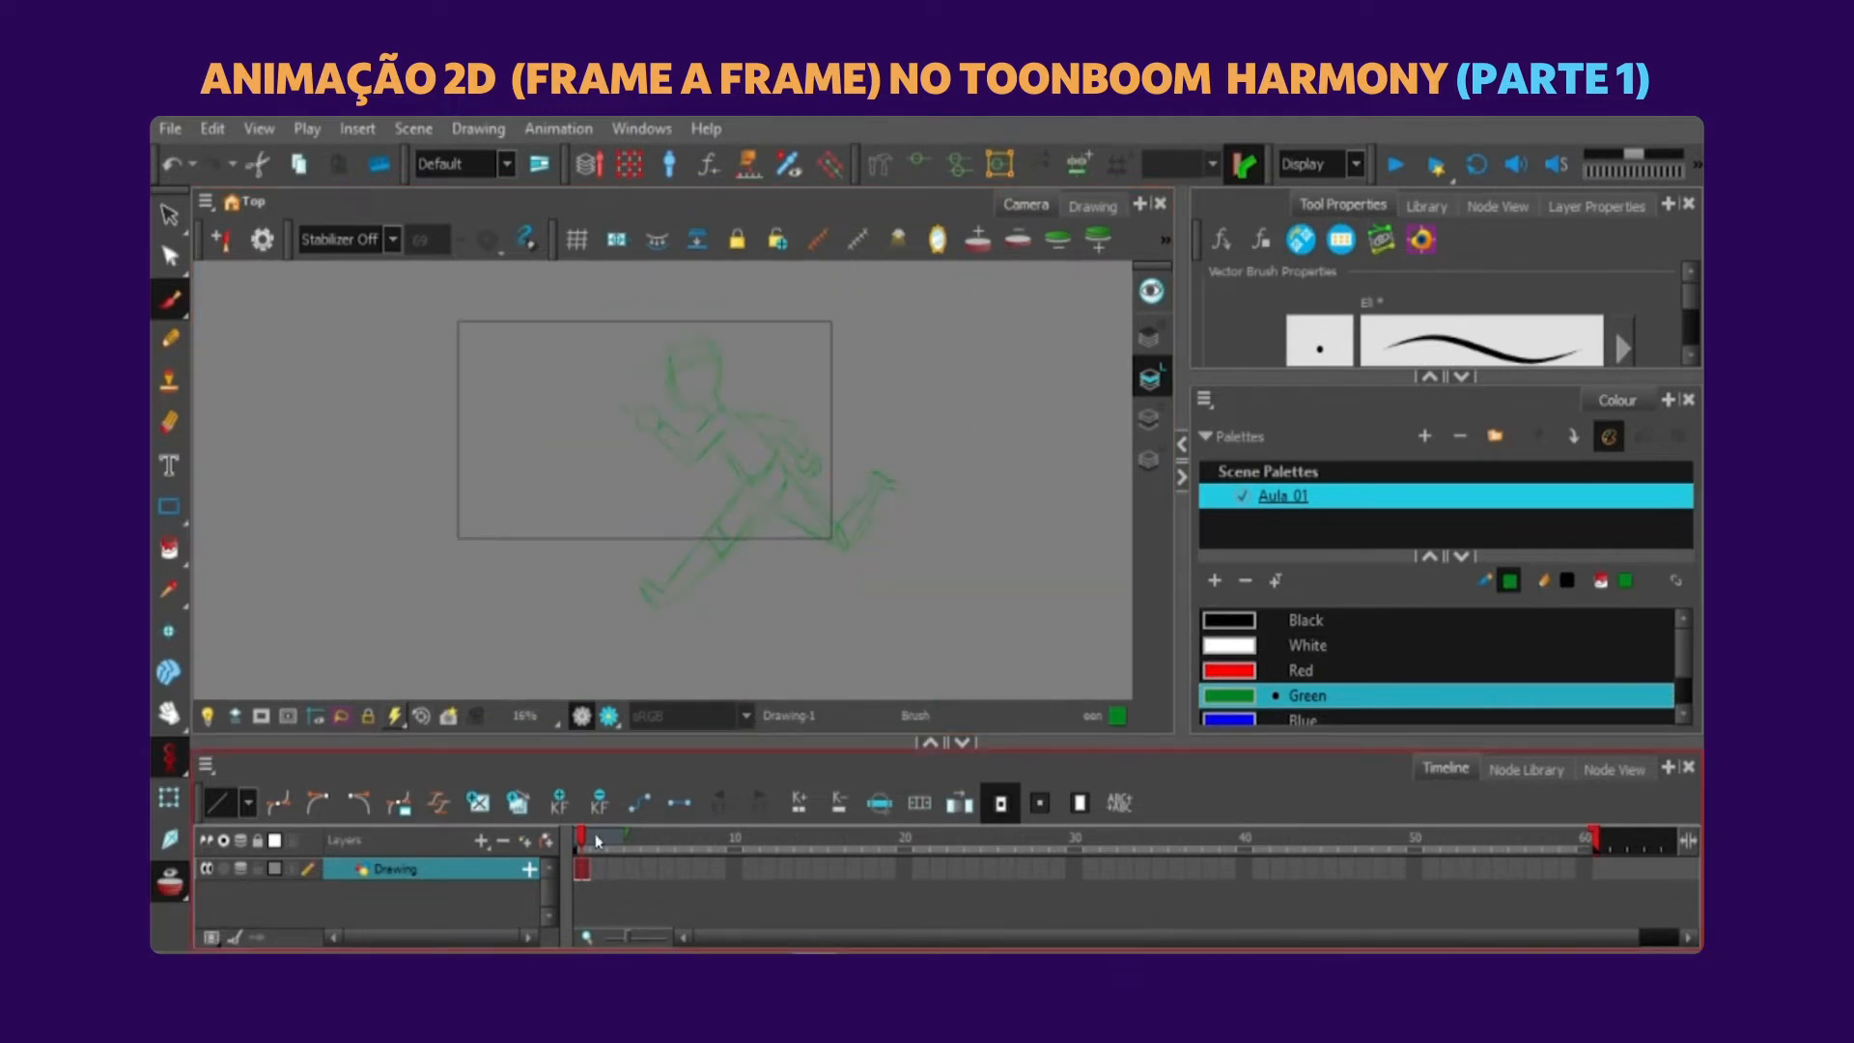
Go to frame 2 of the Drawing layer and show the first pose as onion skin.
click(599, 870)
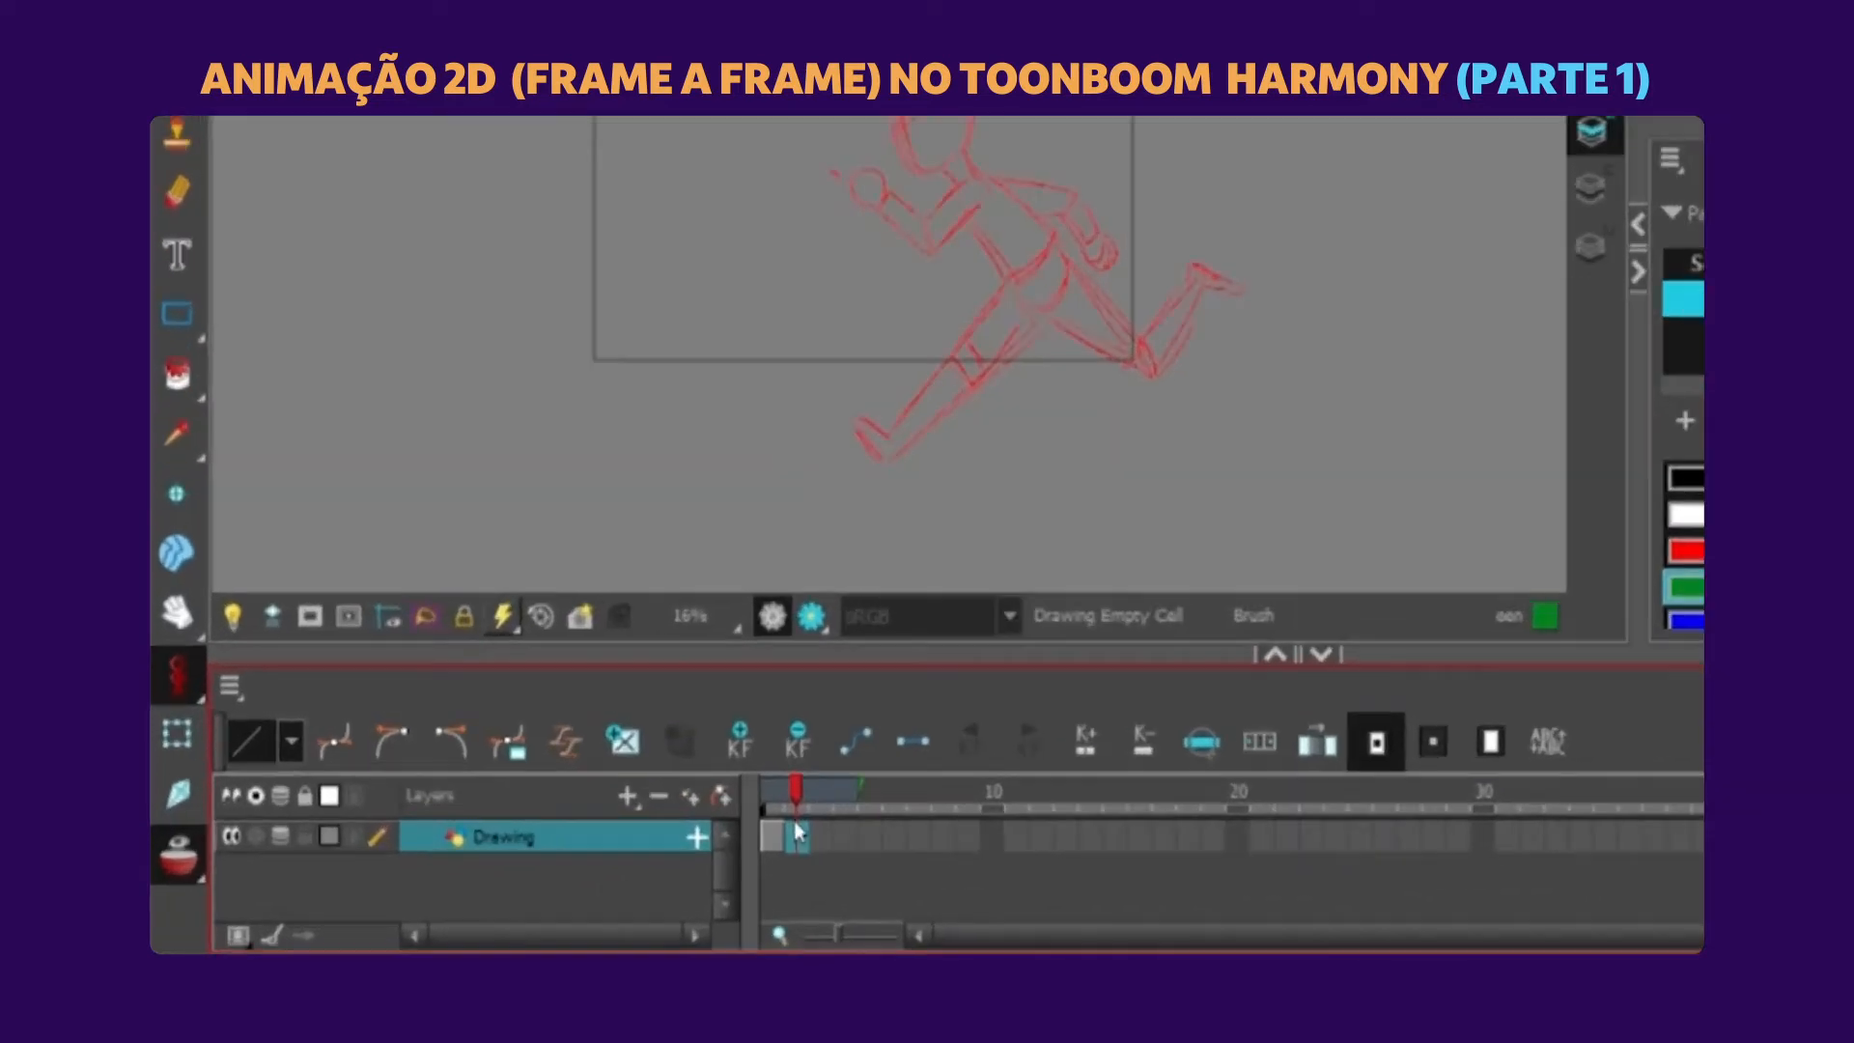
click(192, 827)
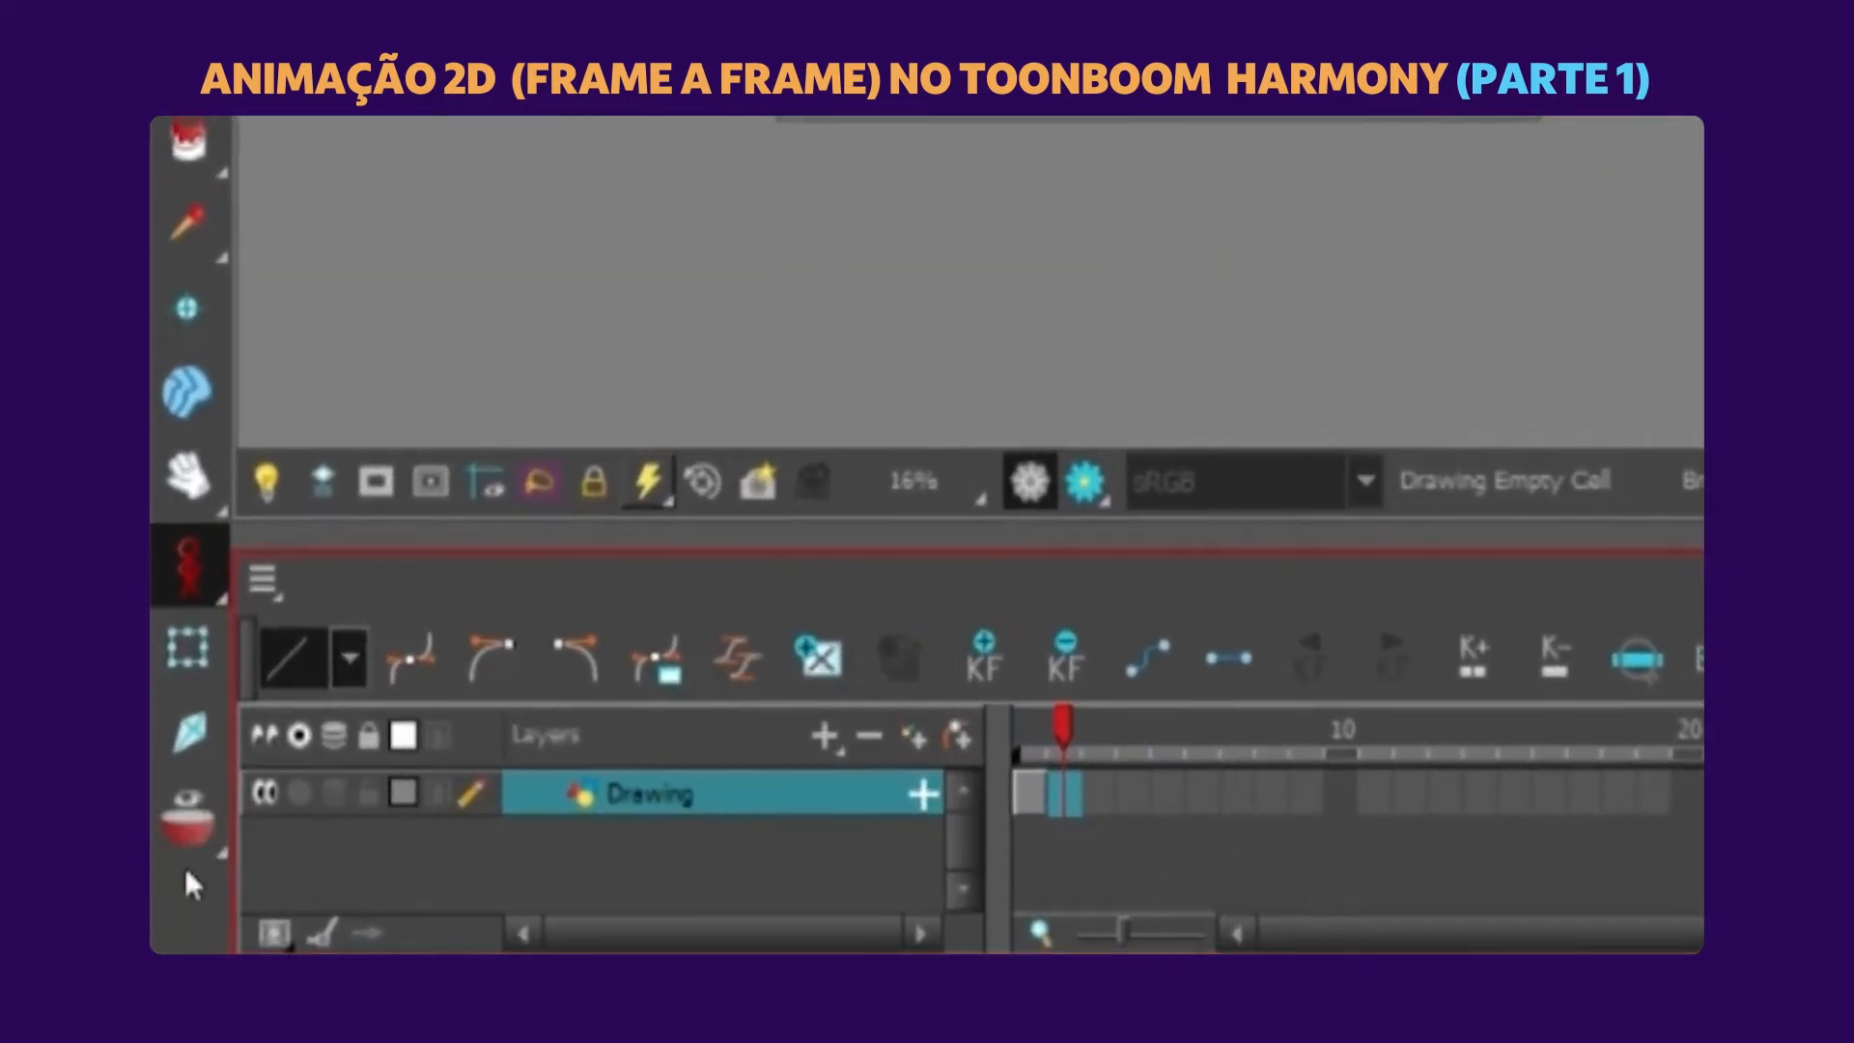
click(192, 823)
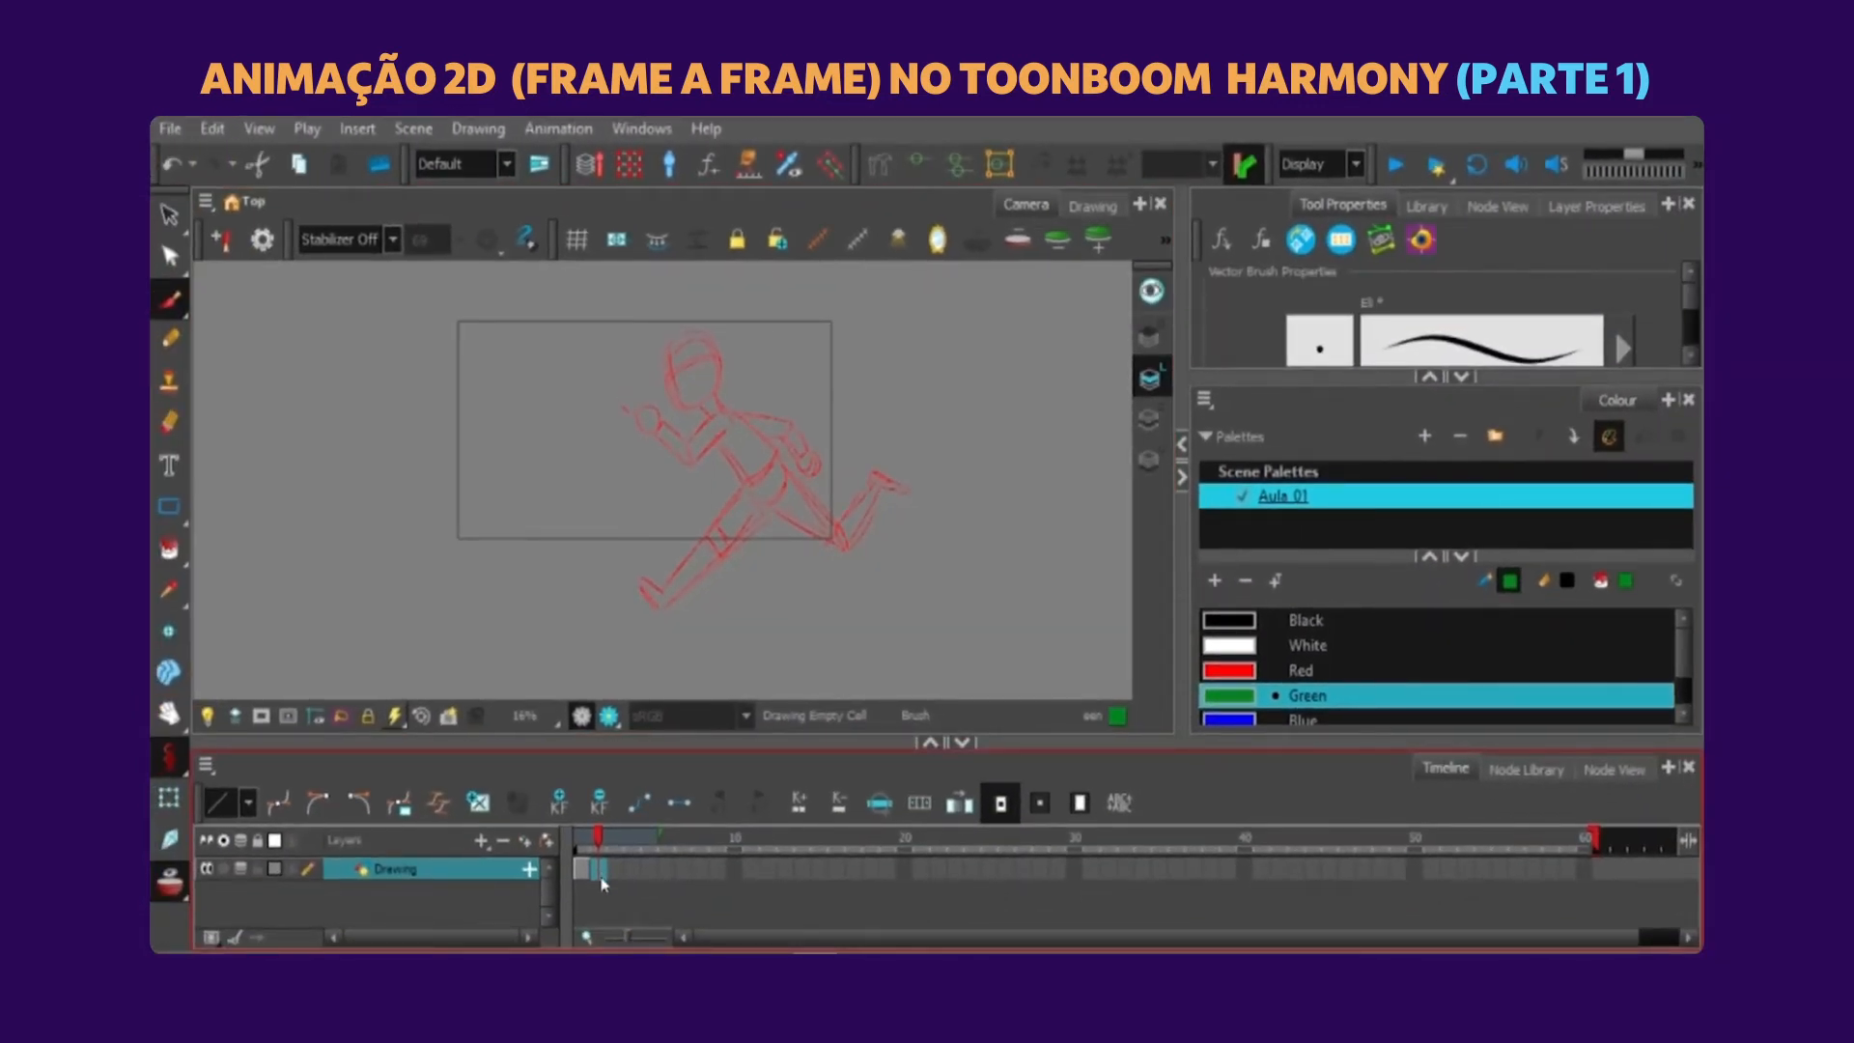
click(931, 448)
click(586, 874)
click(600, 881)
Try a rough green foot on frame 2 over the front foot of the onion-skinned pose.
drag(884, 486, 840, 508)
key(2)
key(2)
key(2)
key(2)
drag(832, 425, 837, 504)
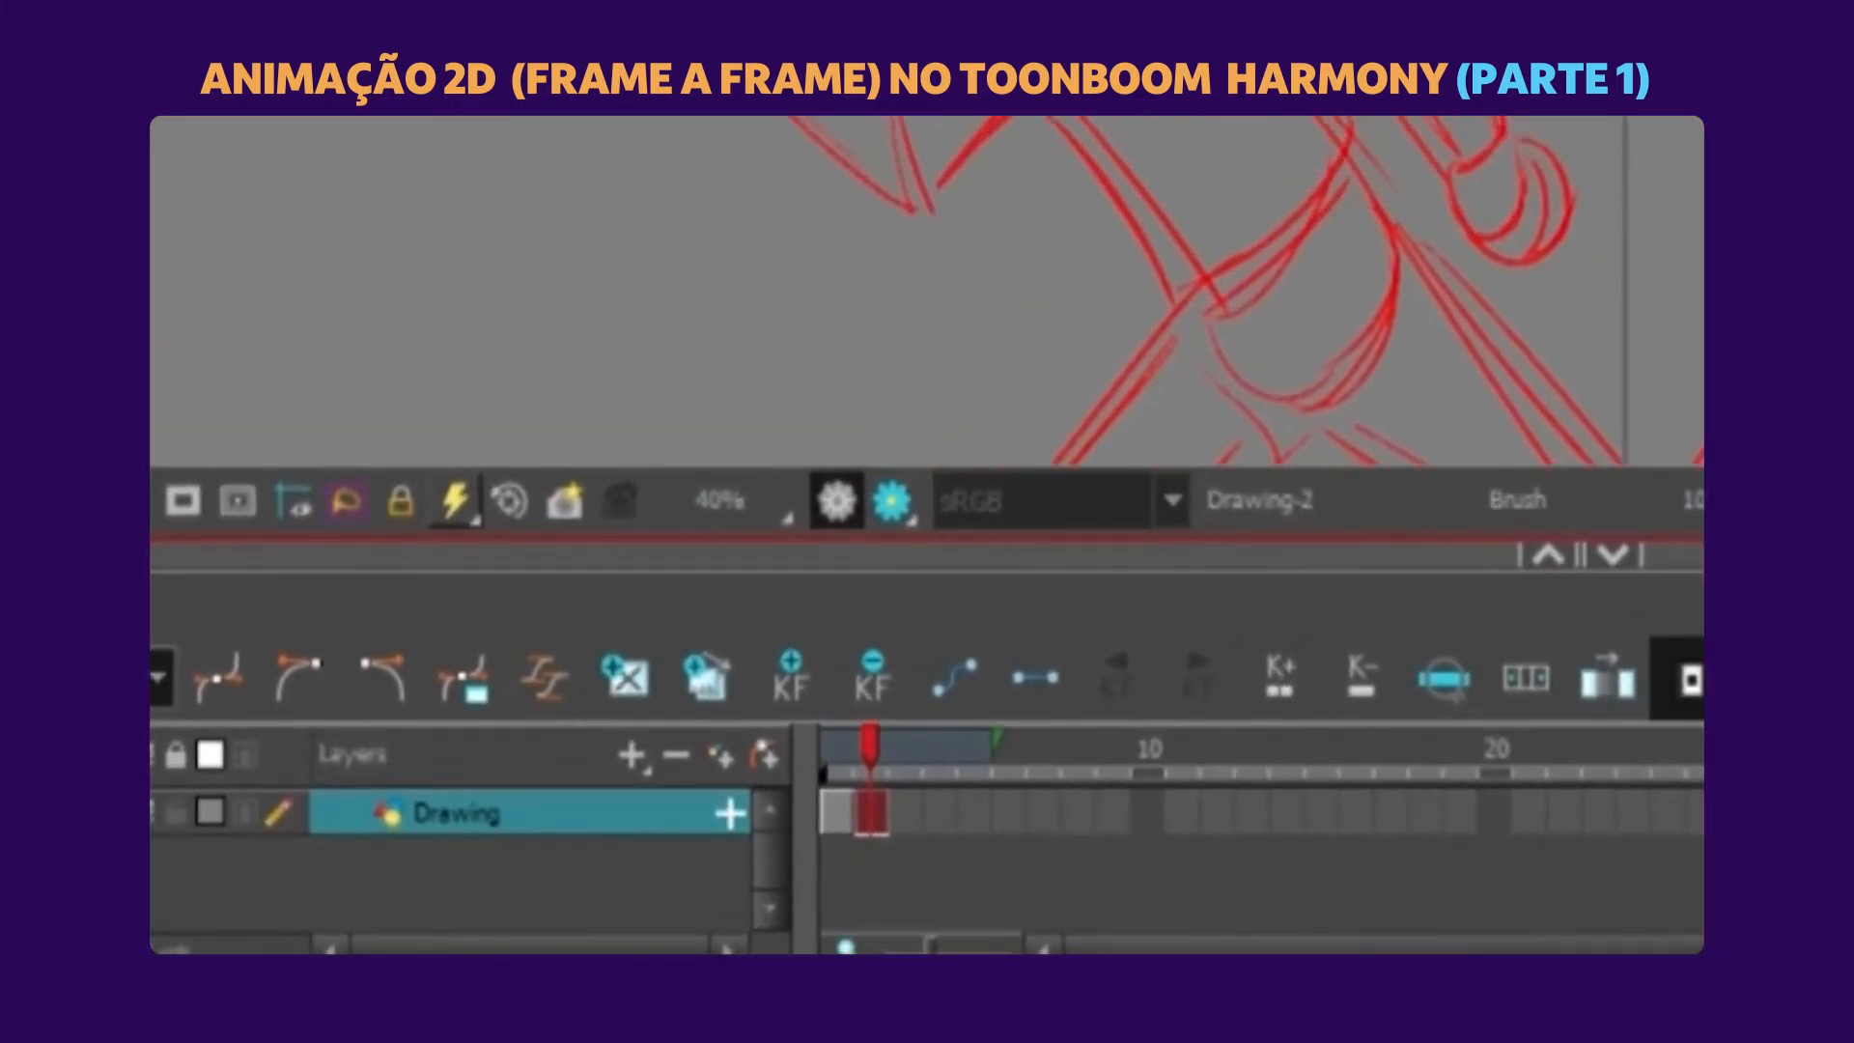
key(1)
key(1)
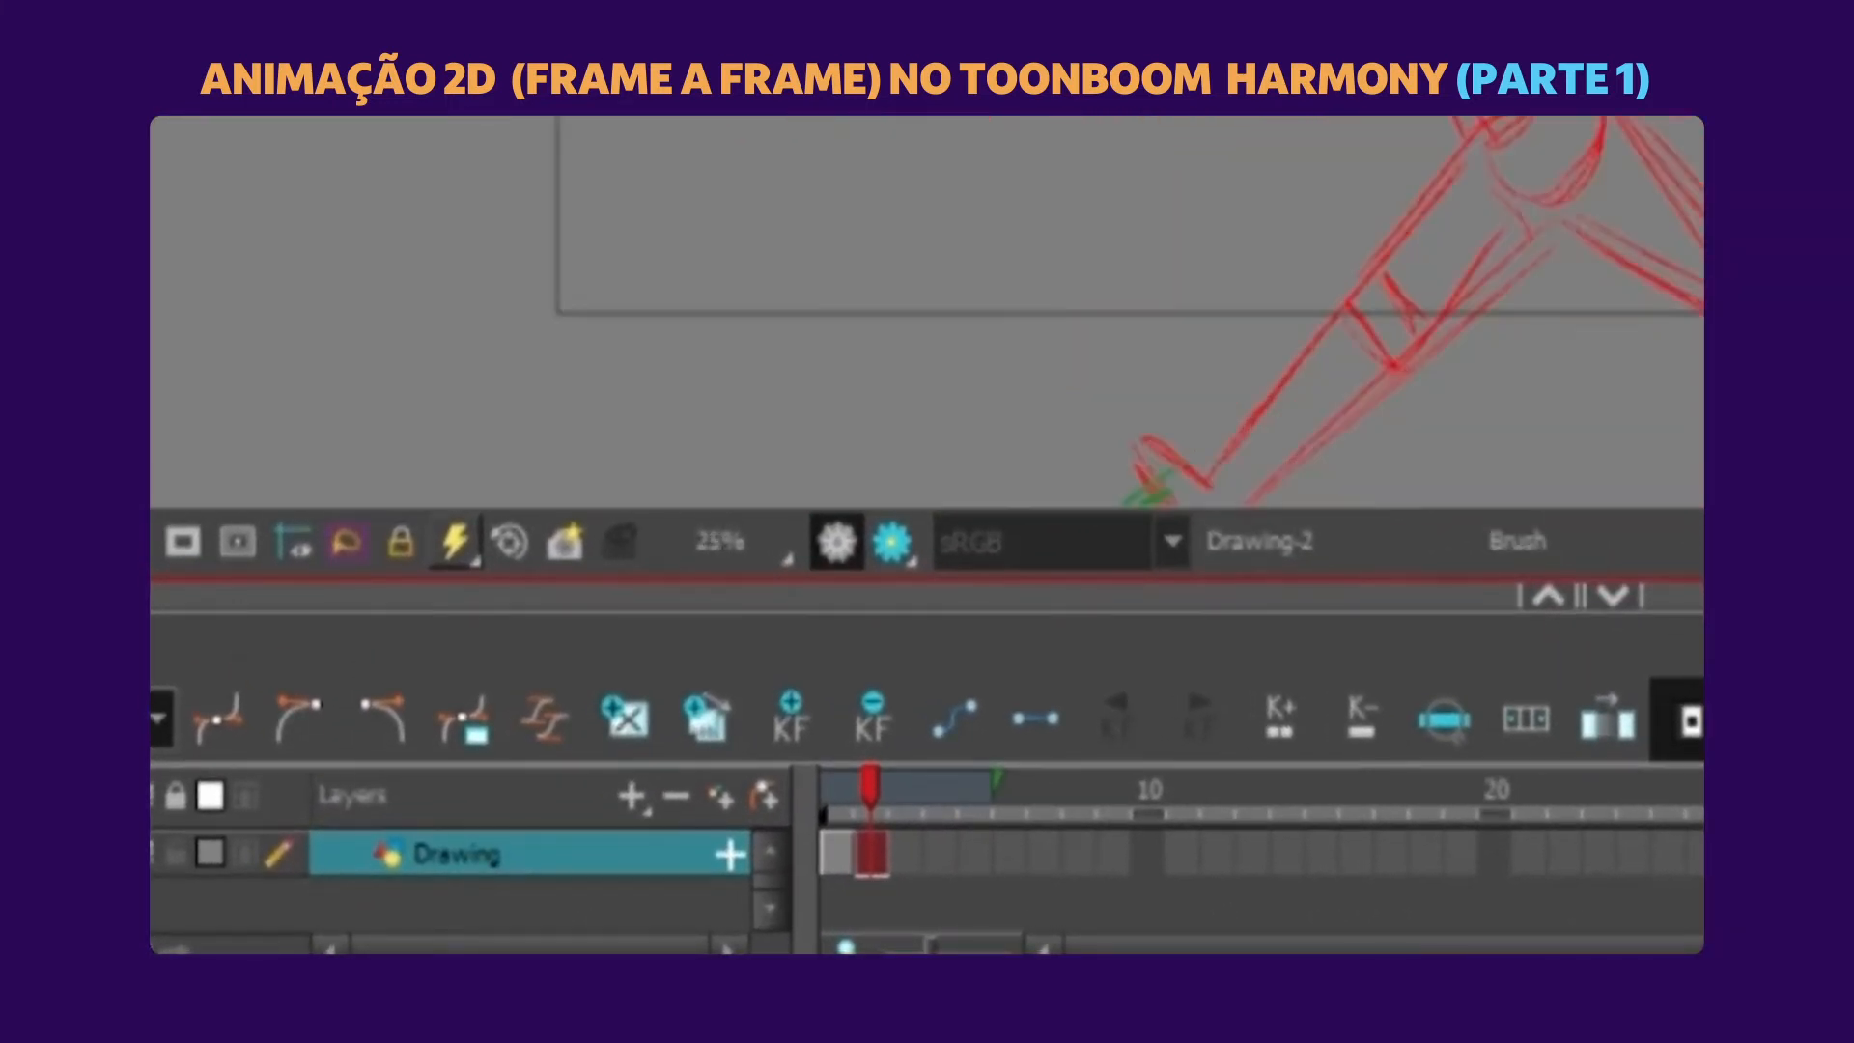
drag(1149, 464, 1001, 381)
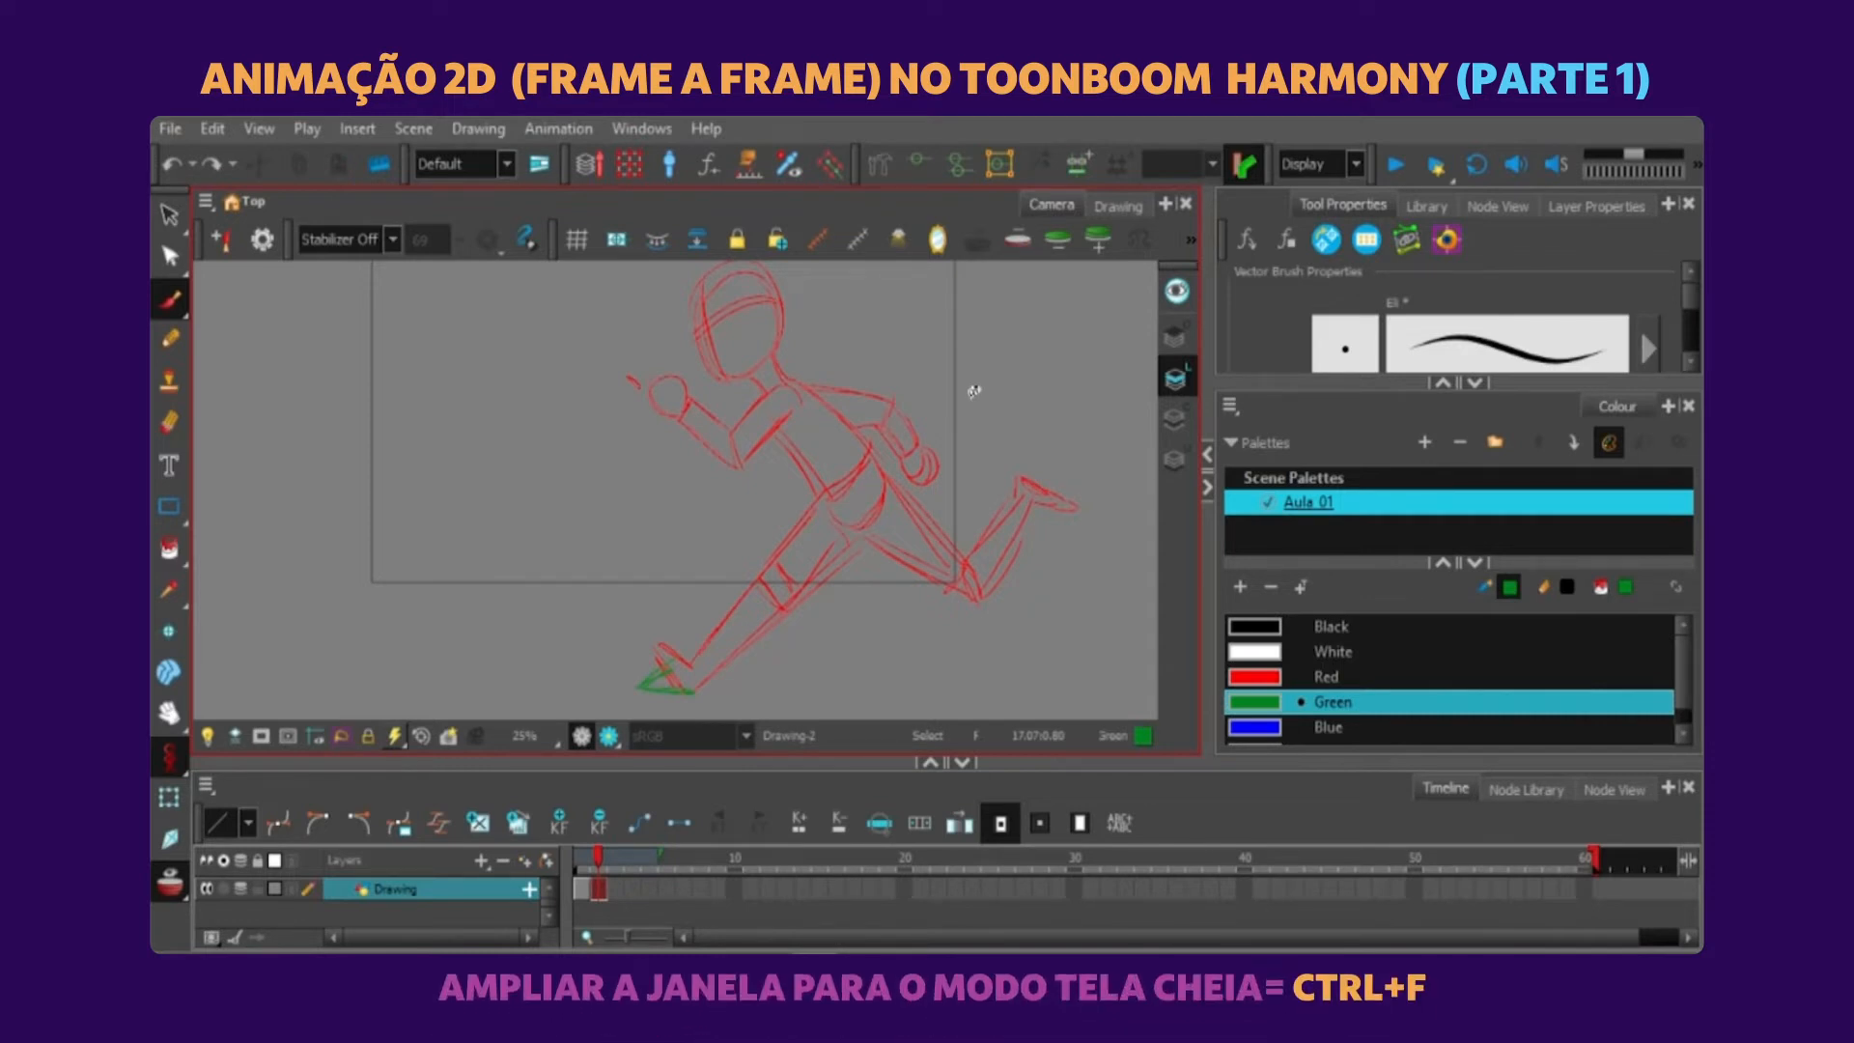
Enlarge the Camera view to full screen for sketching the second pose.
key(ctrl+f)
key(alt+s)
key(ctrl+f)
scroll(985, 610, up, 4)
scroll(985, 610, down, 2)
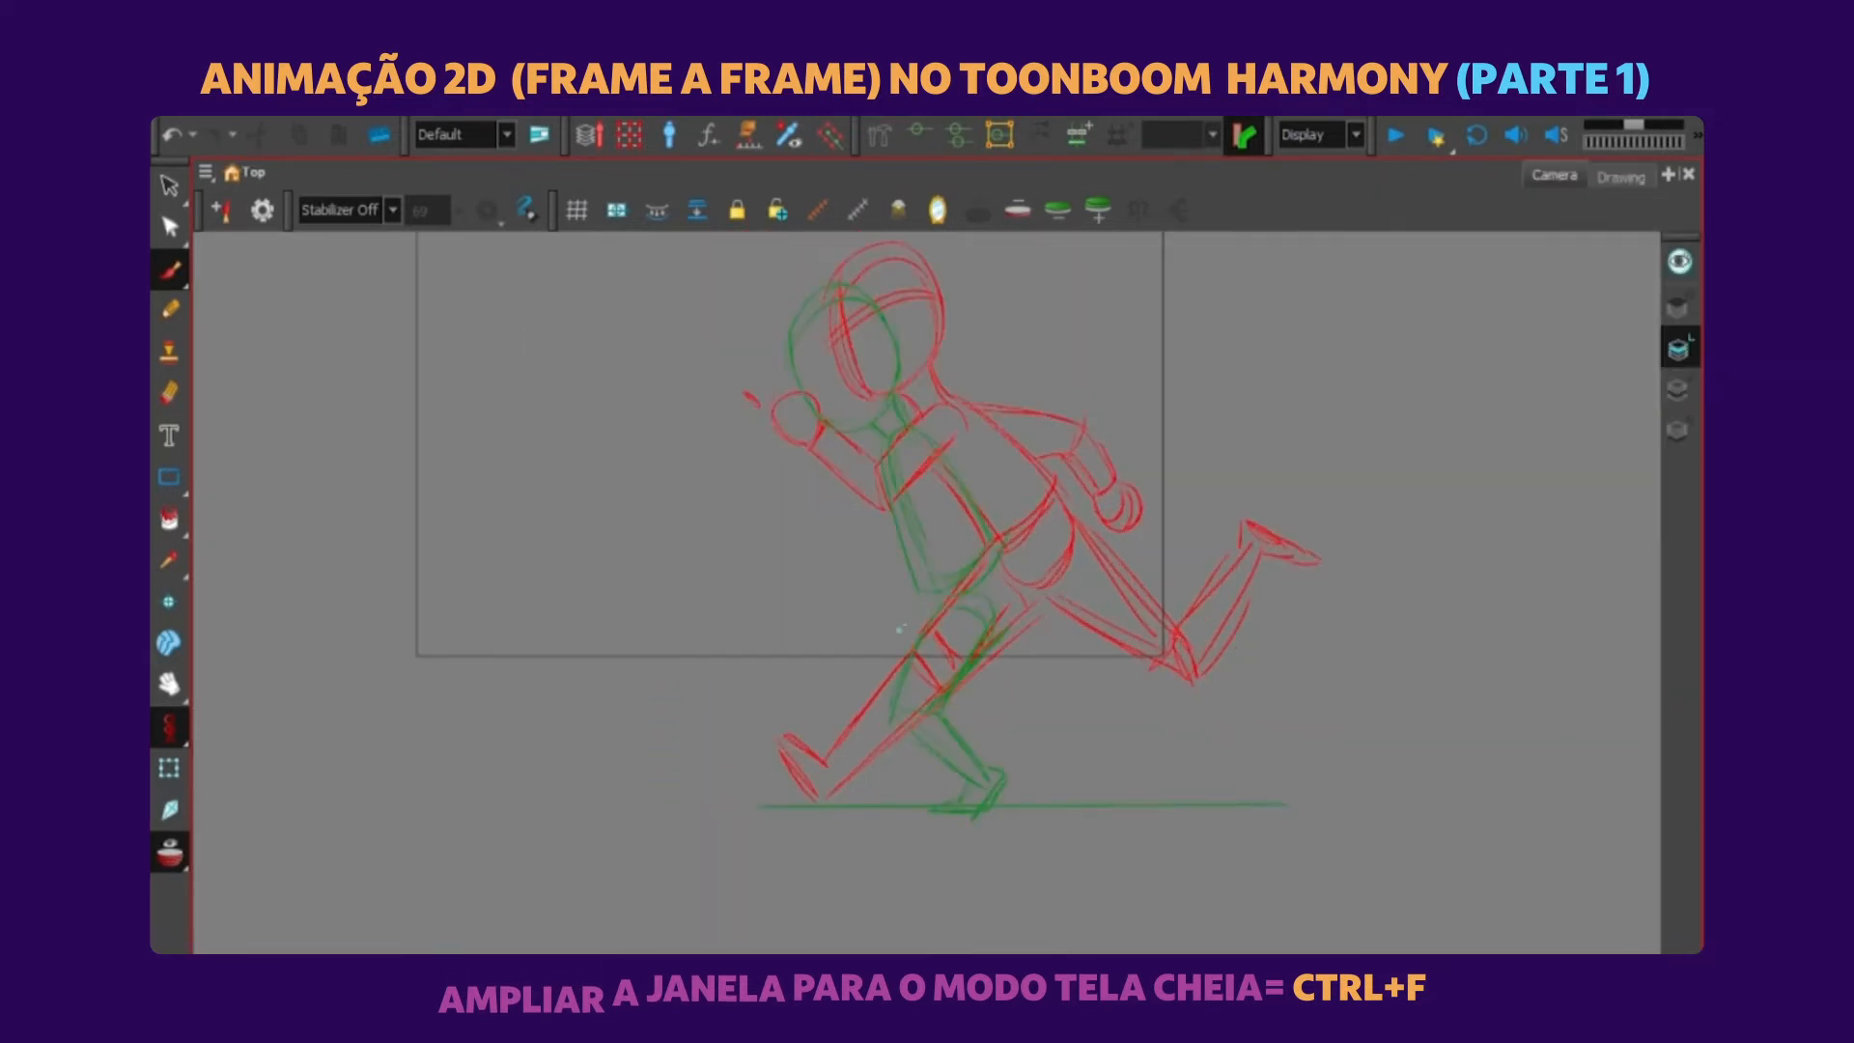
Sketch the thigh, raised rear leg and both arms of the crouched running pose on frame 2 in green.
mouse_move(956, 719)
mouse_down()
mouse_move(1039, 724)
mouse_move(986, 645)
mouse_move(967, 687)
mouse_move(1021, 700)
mouse_move(1054, 751)
mouse_up()
drag(911, 623, 867, 682)
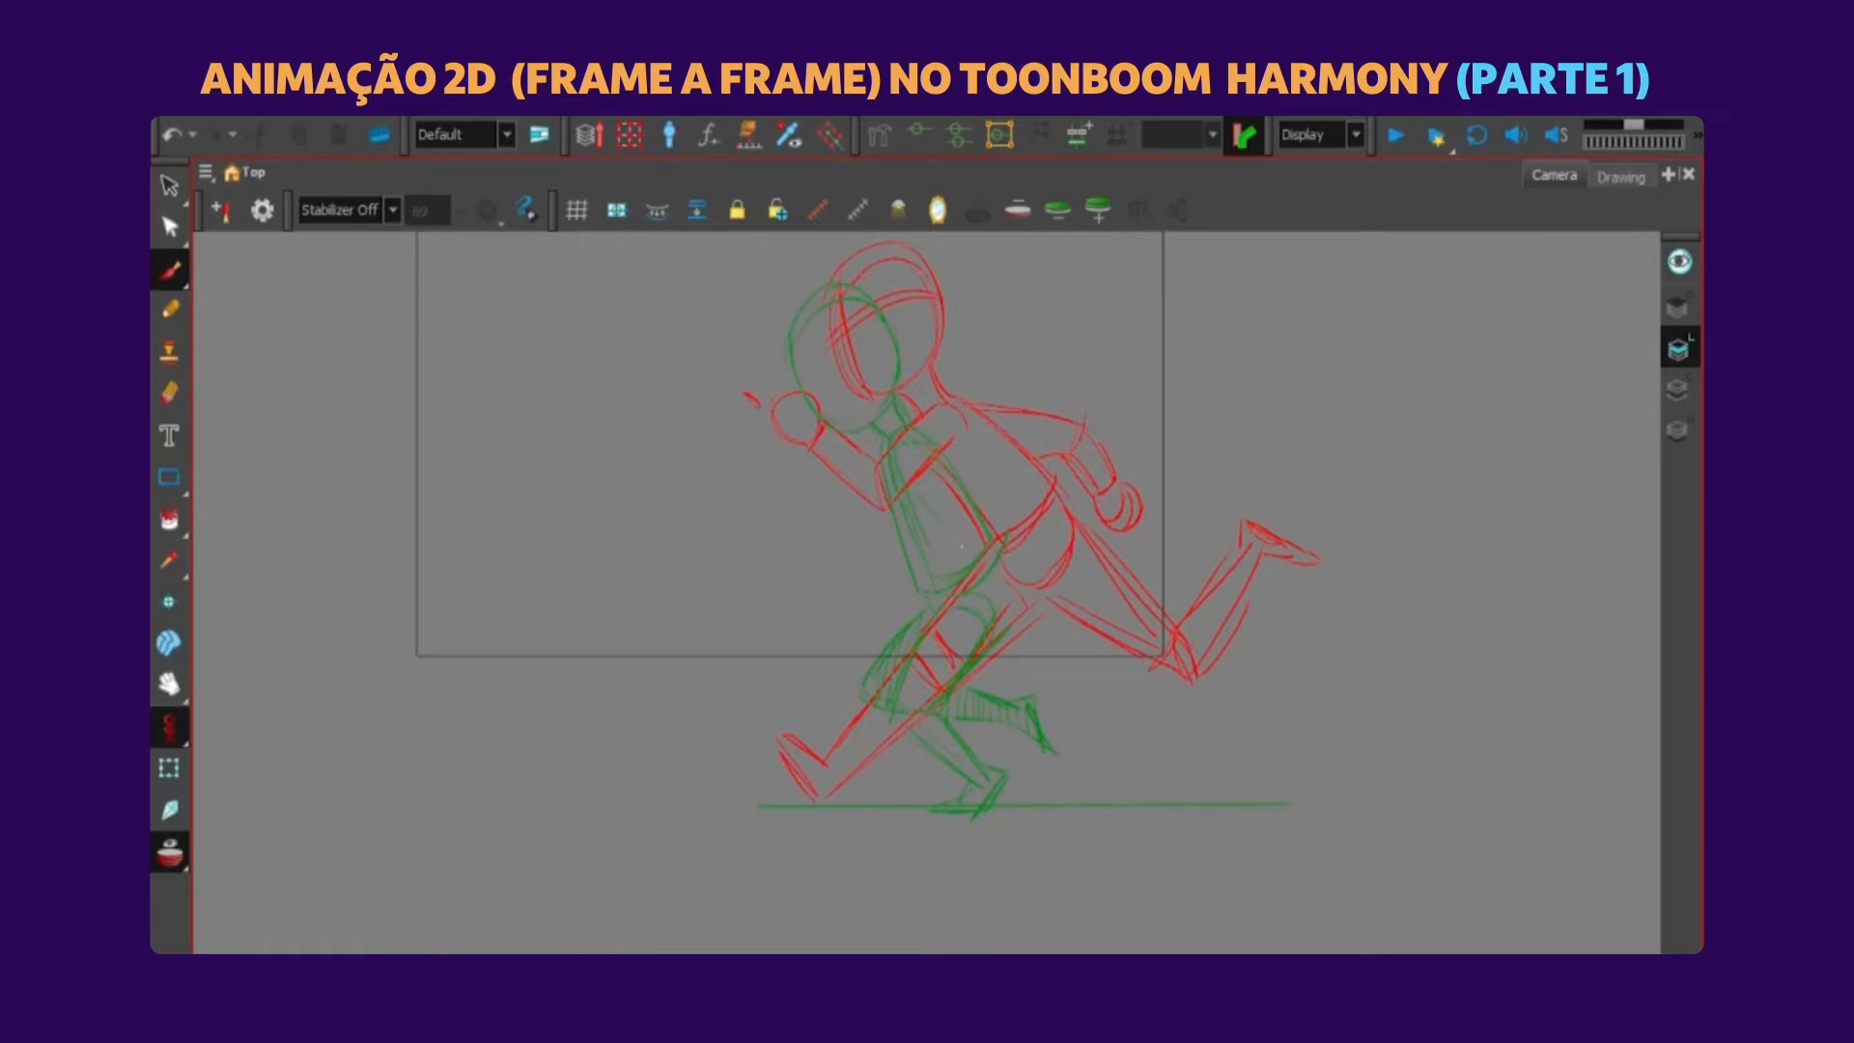
drag(985, 585, 949, 649)
mouse_move(876, 568)
mouse_down()
mouse_move(805, 619)
mouse_move(844, 627)
mouse_move(819, 640)
mouse_move(841, 644)
mouse_move(903, 569)
mouse_up()
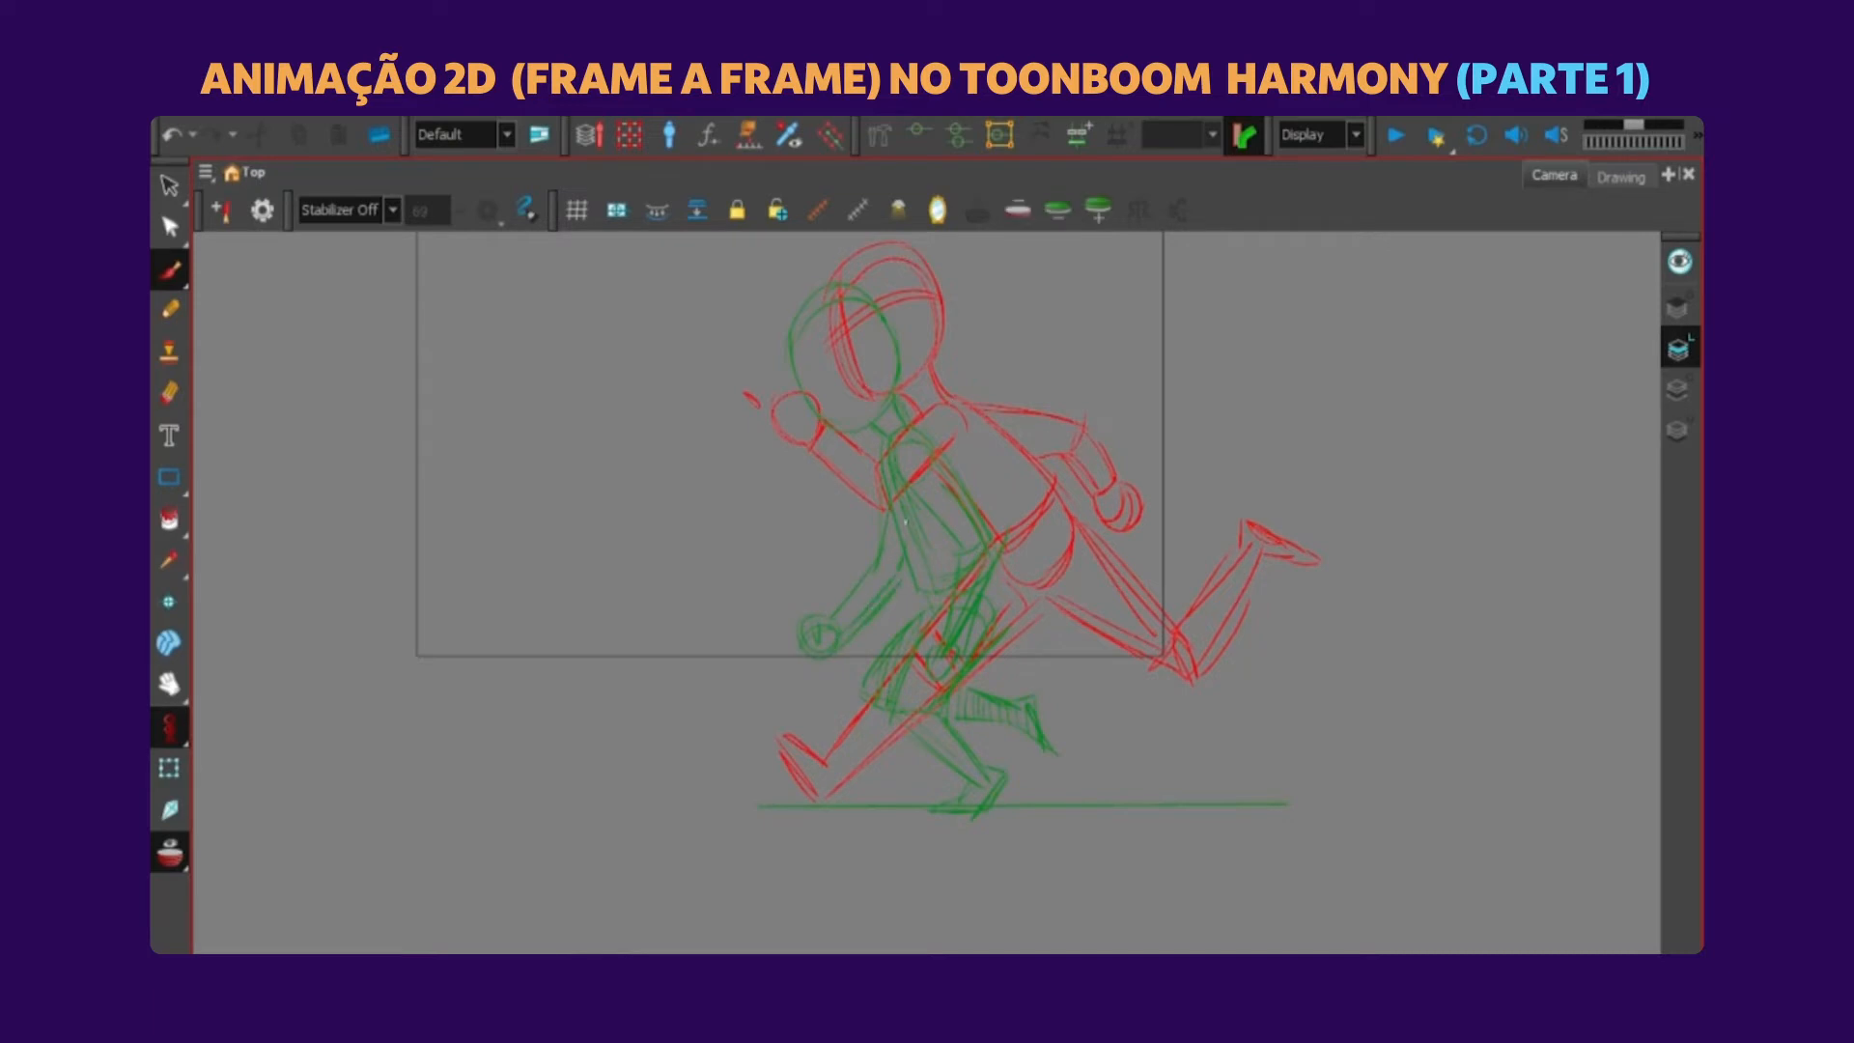
Leave the full-screen Camera view and turn off the onion skin.
key(ctrl+f)
click(169, 881)
key(1)
key(1)
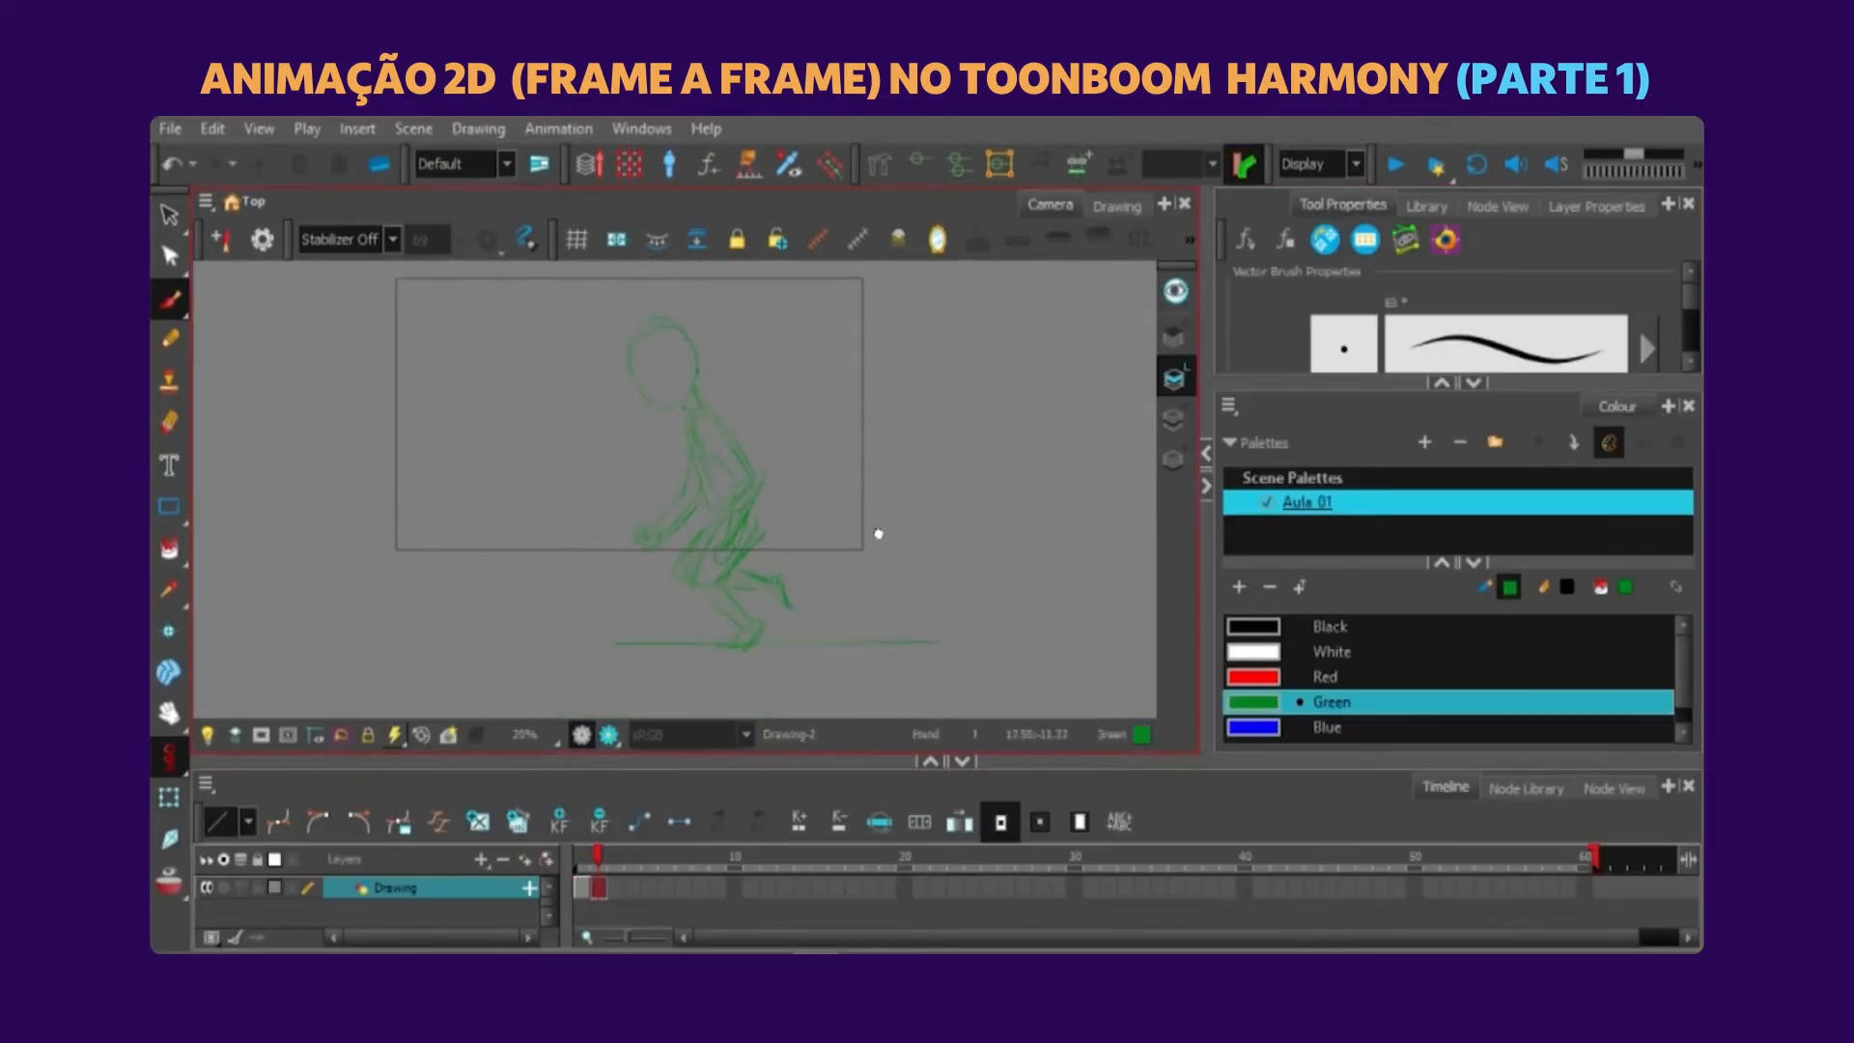
Copy the complete running pose from frame 1 and paste it into frame 3.
click(579, 862)
drag(579, 863, 596, 862)
drag(597, 862, 580, 863)
click(170, 214)
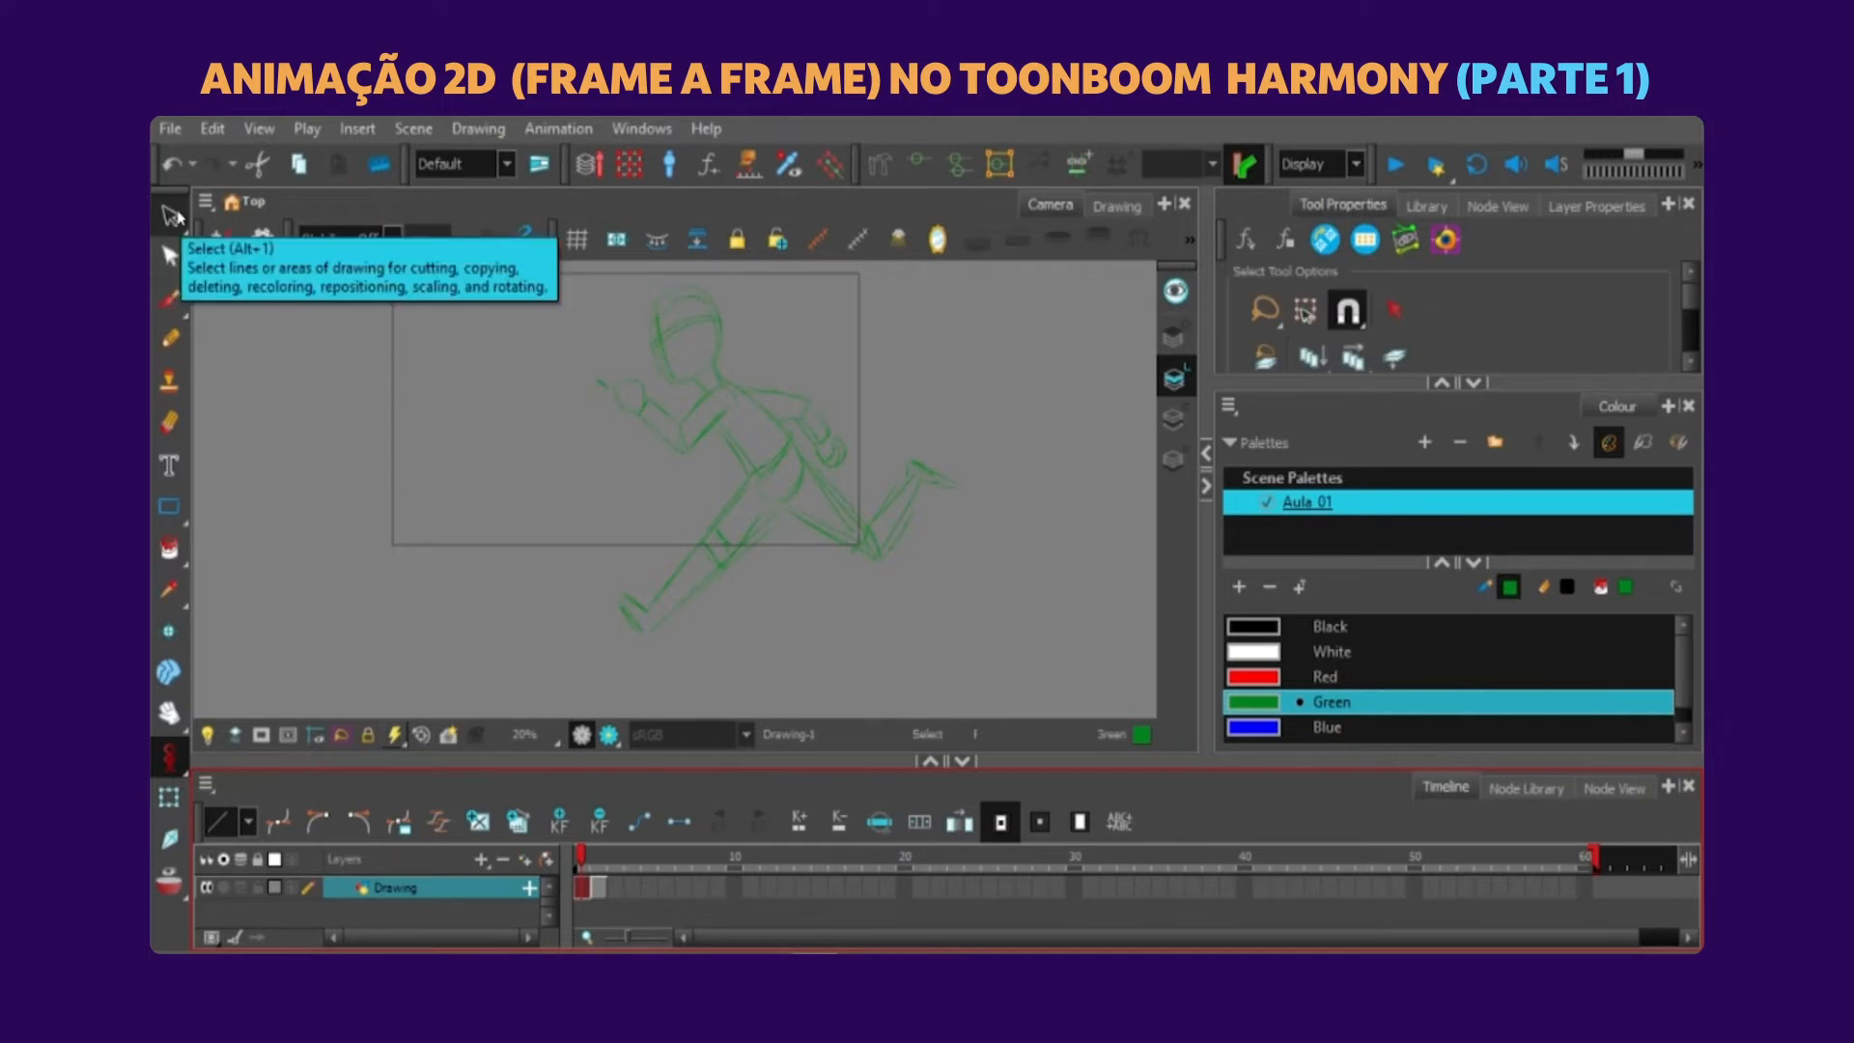
mouse_move(960, 391)
mouse_down()
mouse_move(828, 273)
mouse_move(1172, 319)
mouse_up()
key(ctrl+c)
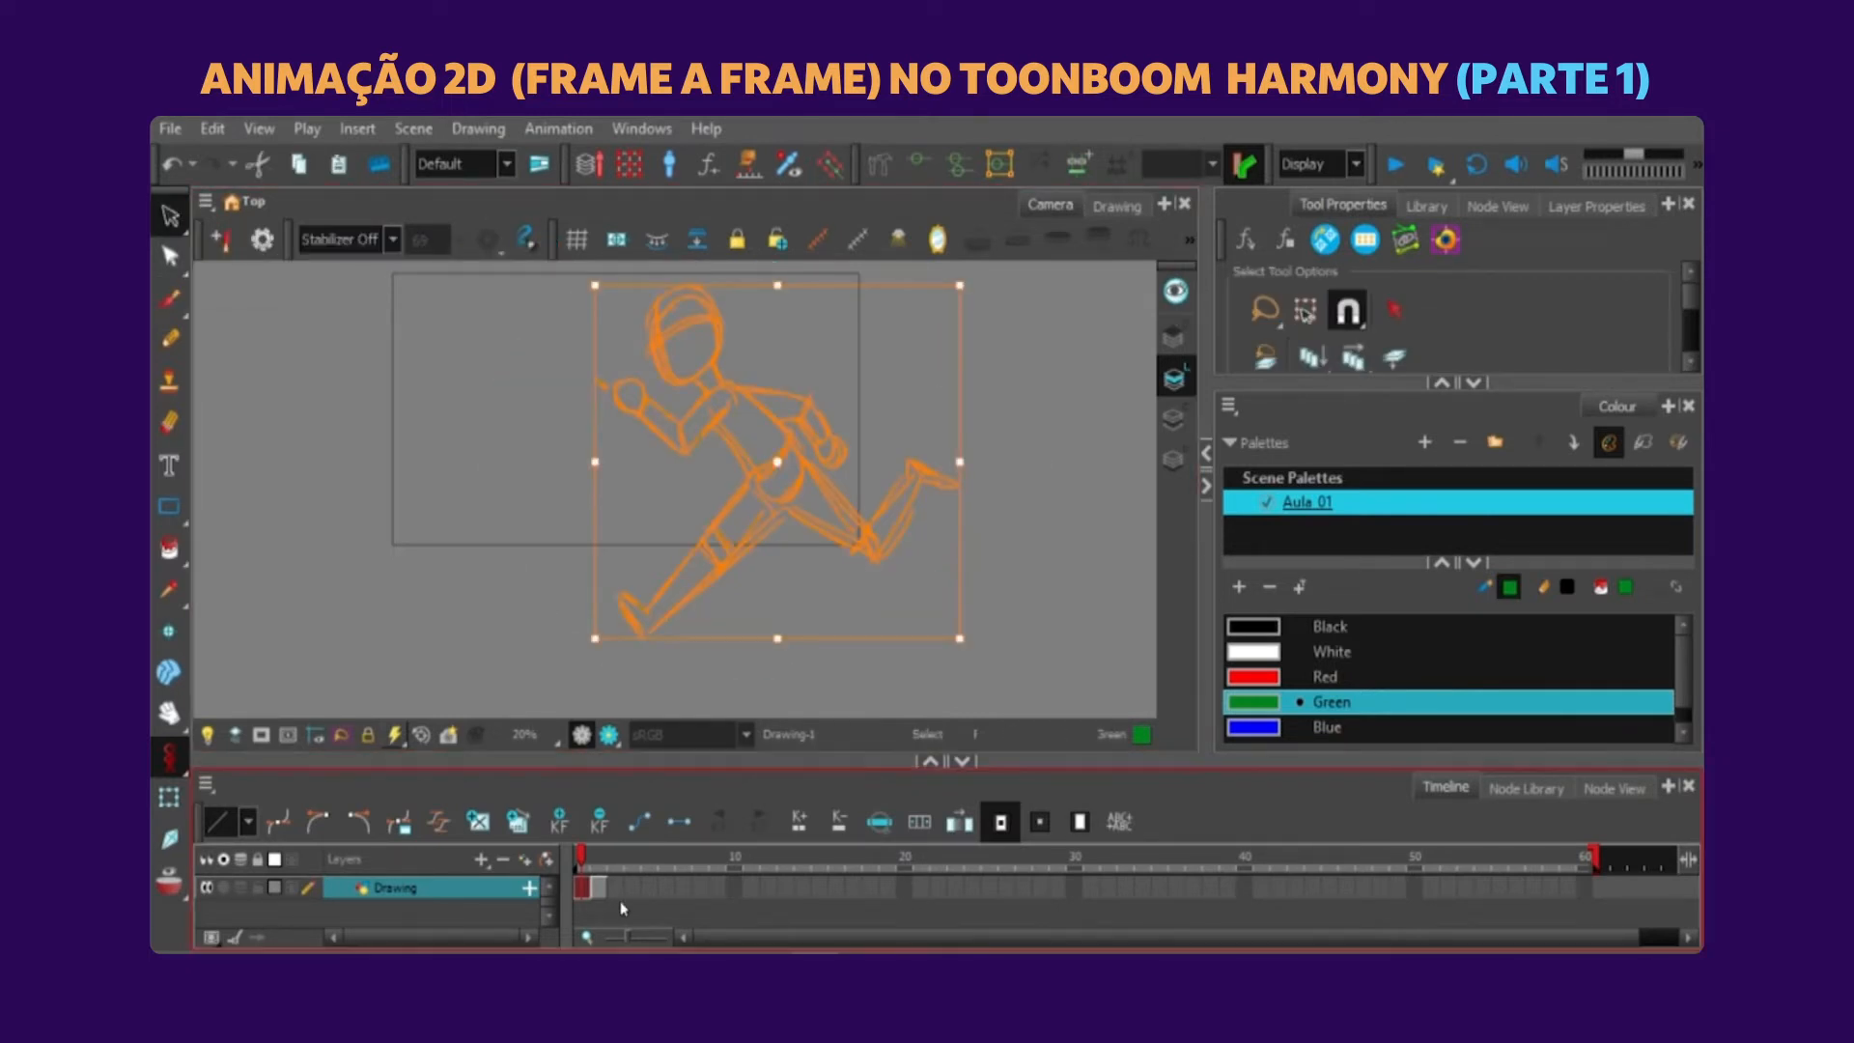
click(618, 890)
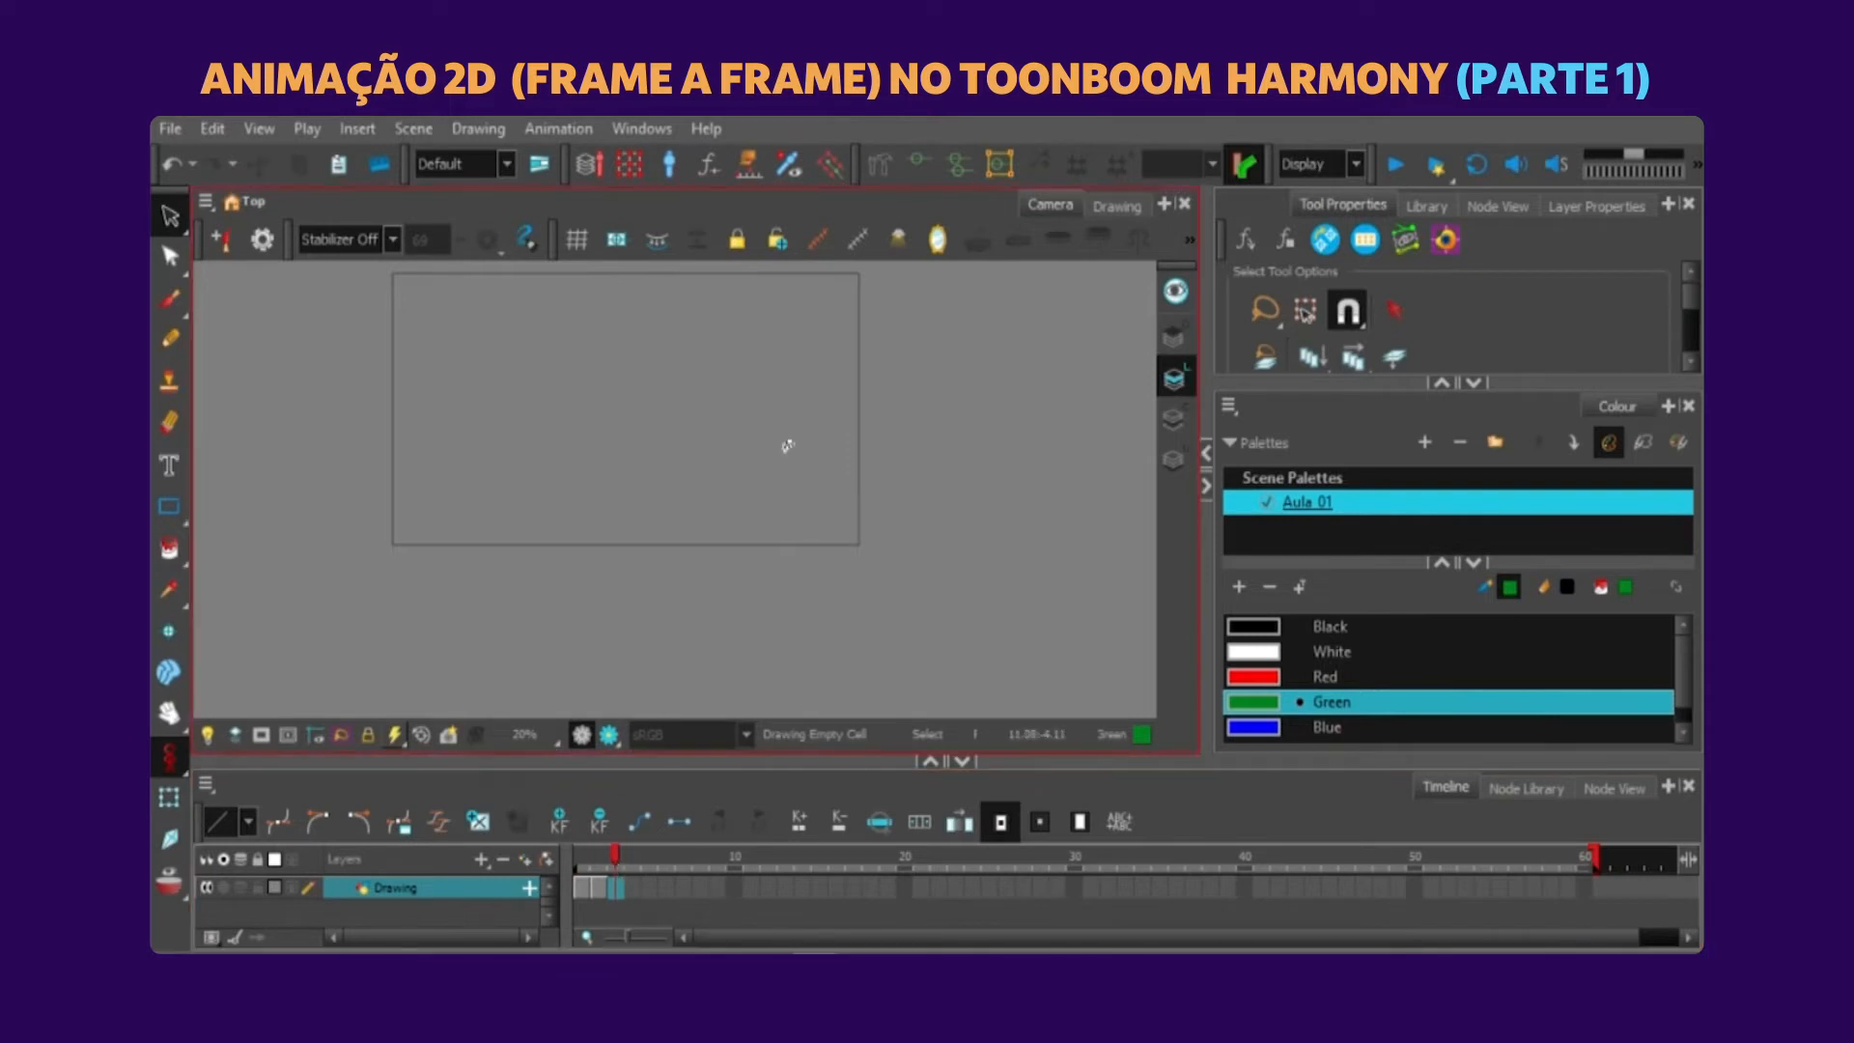
key(ctrl+v)
Recolour the pasted pose on frame 3 with the Blue swatch and deselect it.
click(973, 426)
mouse_move(972, 426)
mouse_down()
mouse_move(674, 682)
mouse_move(1034, 418)
mouse_up()
click(1275, 730)
click(1067, 430)
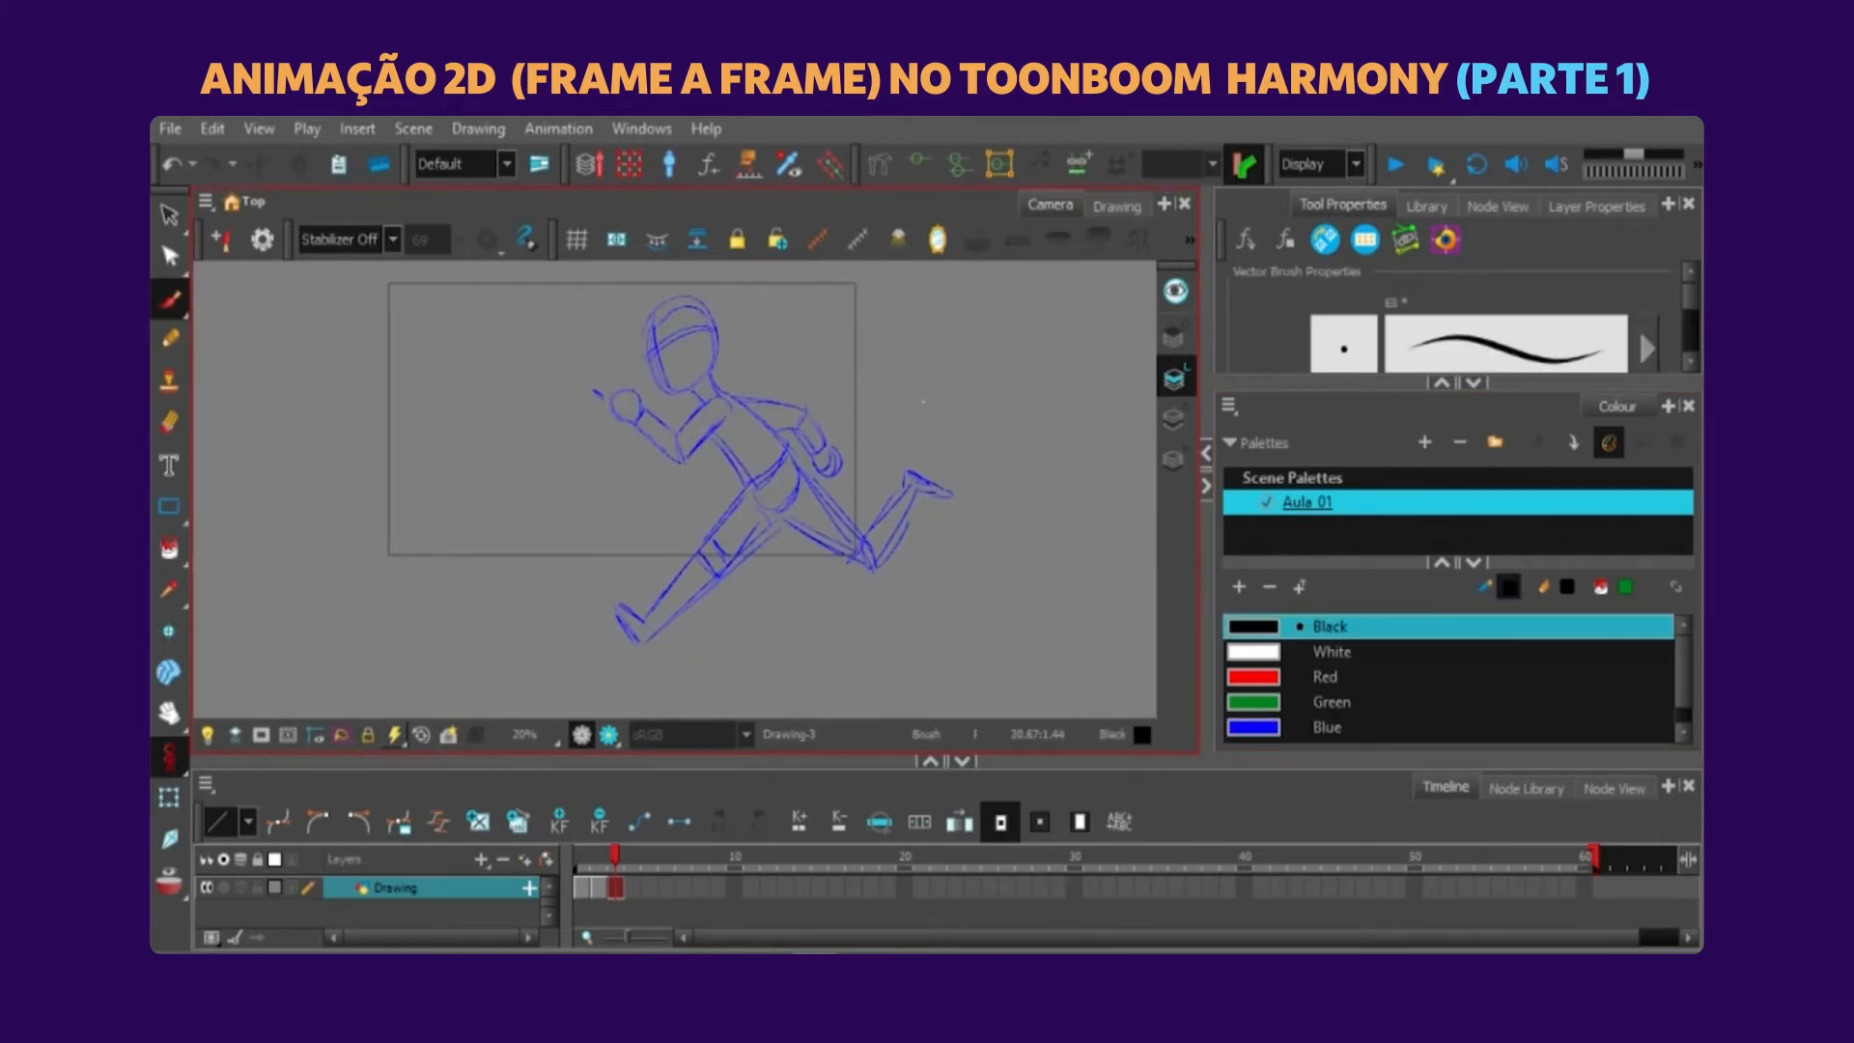
Sketch new arm contours in green with the Brush over the blue guide pose on frame 3.
mouse_move(1000, 497)
mouse_down()
mouse_move(934, 473)
mouse_move(949, 544)
mouse_up()
key(2)
key(2)
key(2)
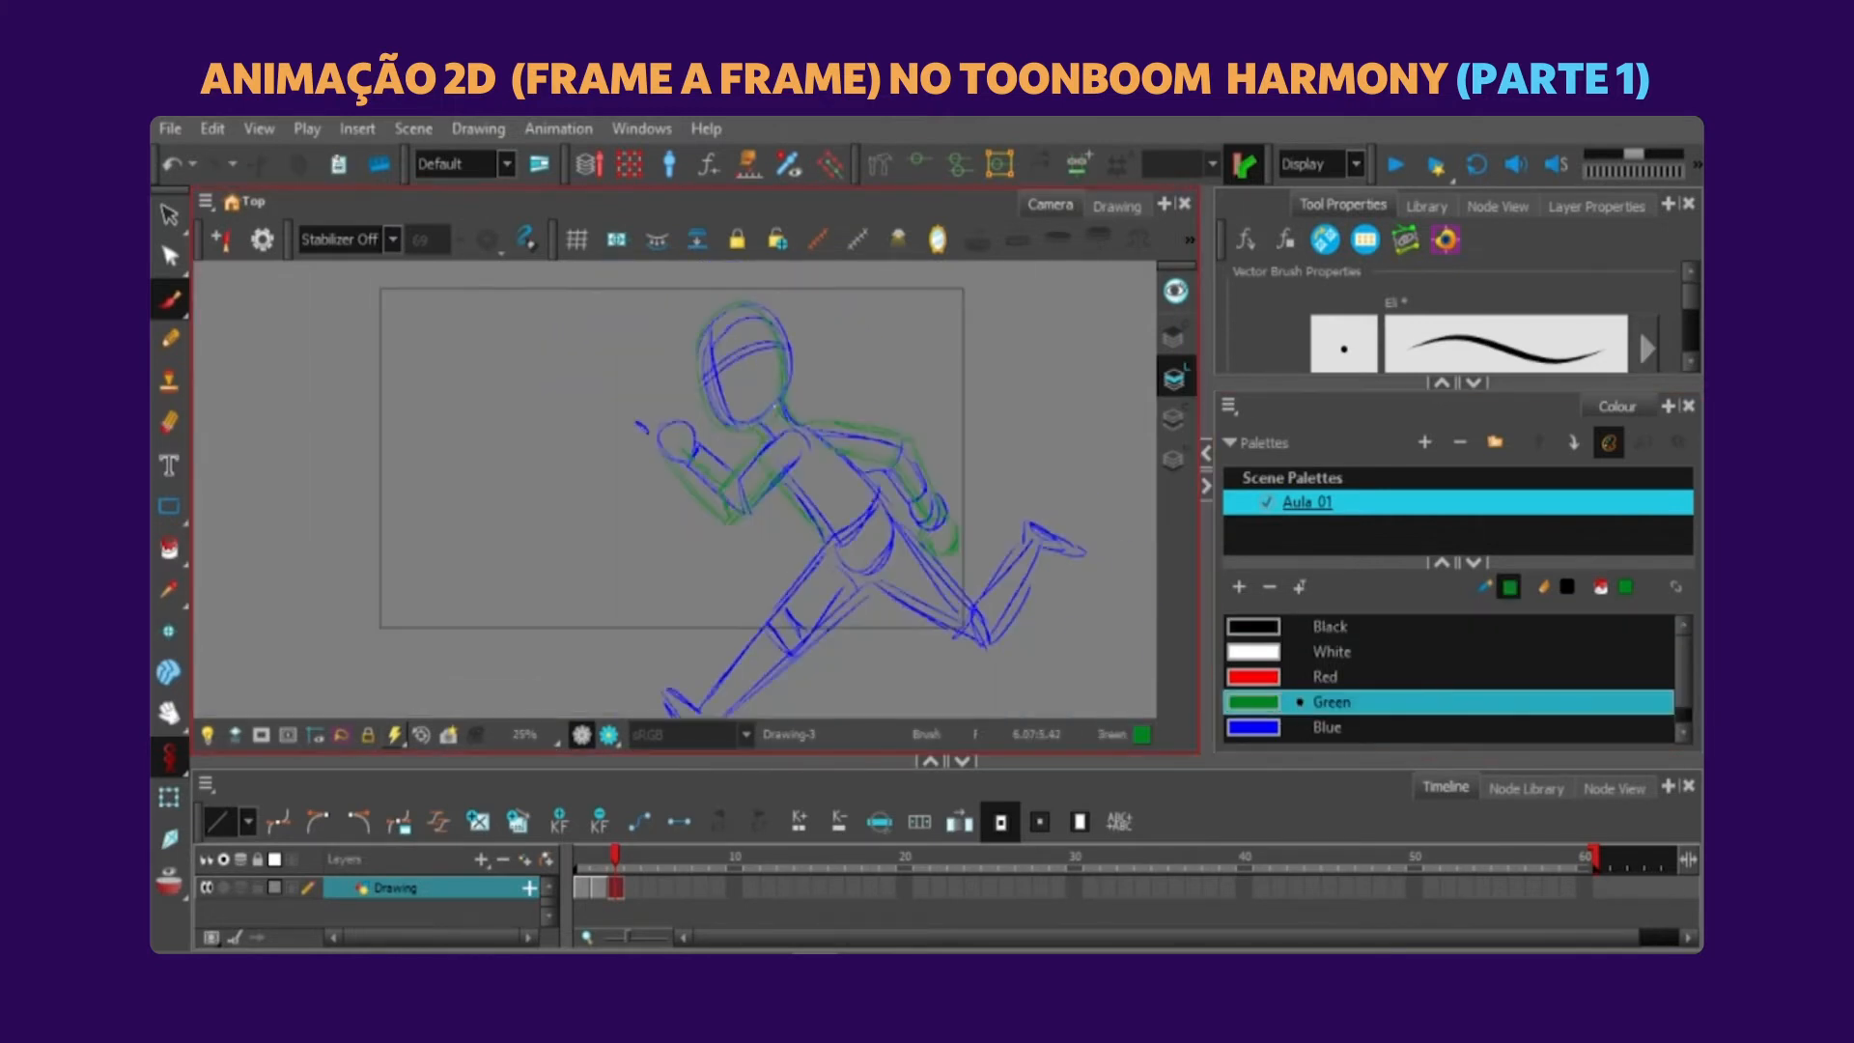
mouse_move(789, 450)
mouse_down()
mouse_move(789, 387)
mouse_move(711, 387)
mouse_up()
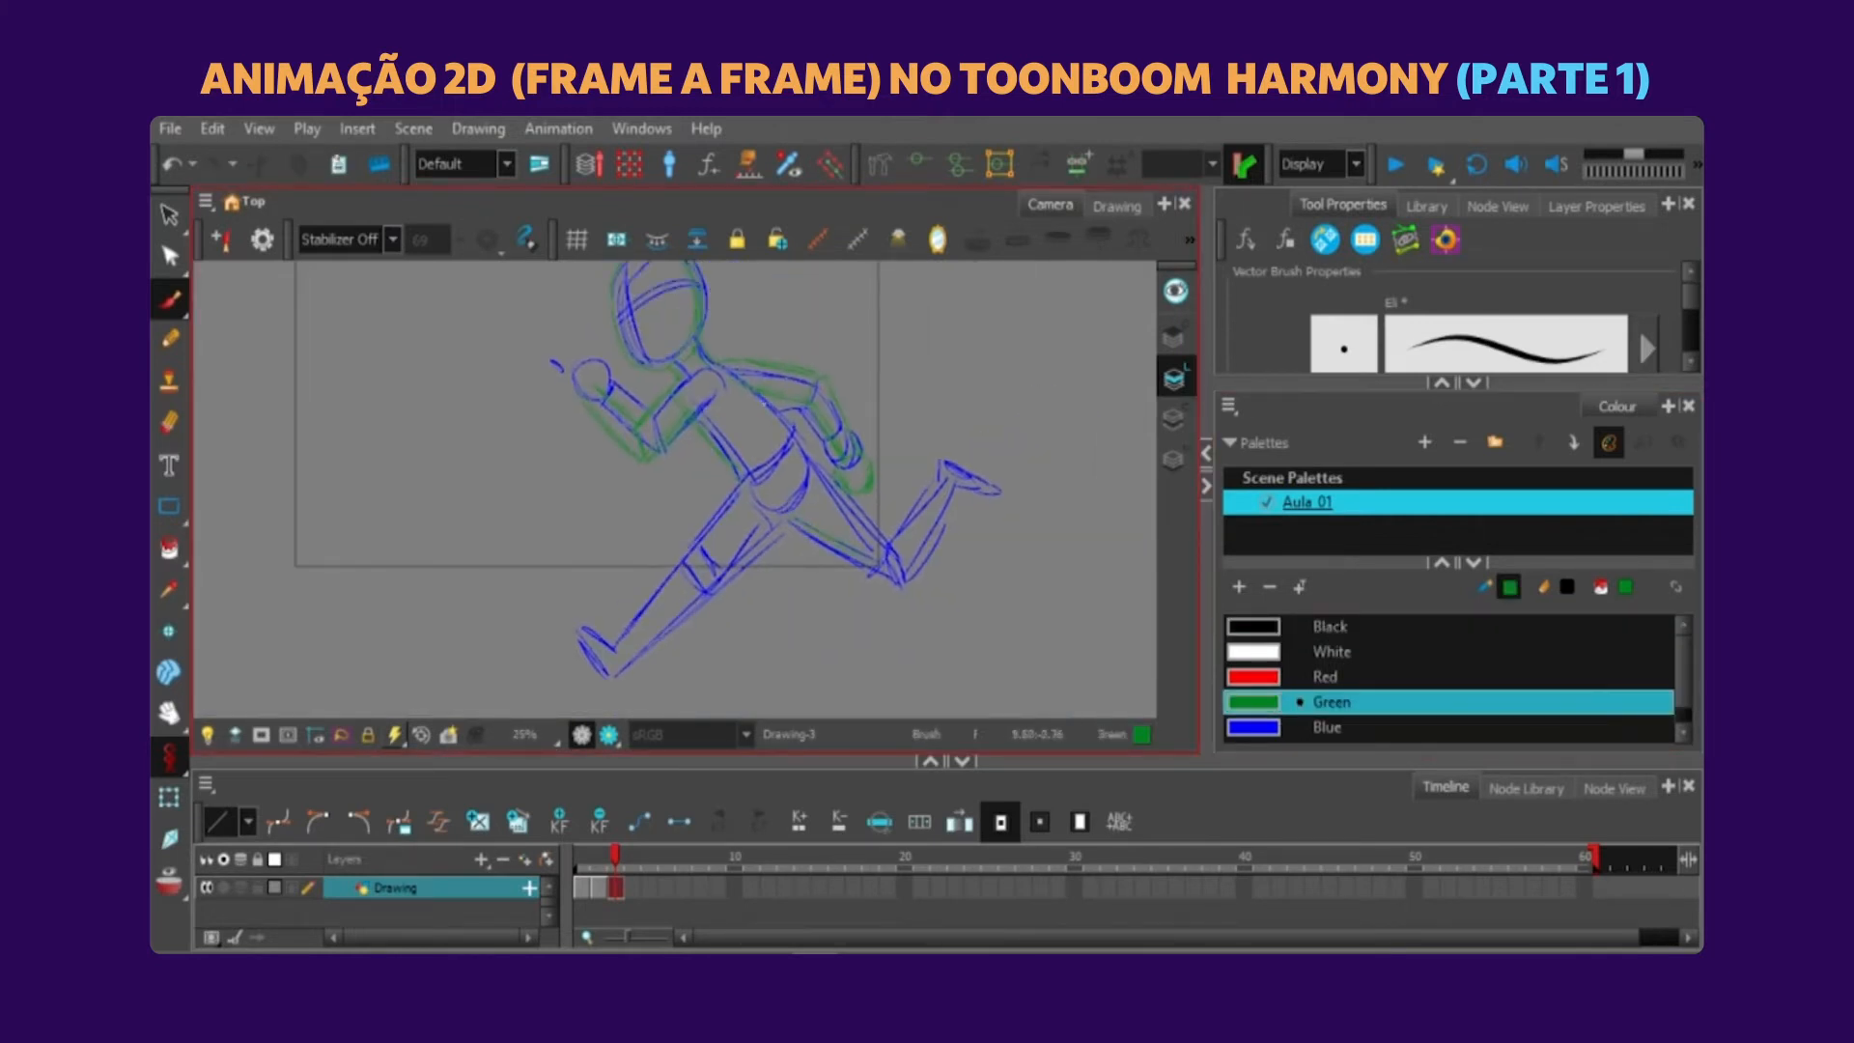
Sketch new contours for both legs and the raised rear foot in green over the blue guide pose.
drag(808, 499, 867, 424)
drag(697, 592, 842, 458)
drag(867, 389, 956, 508)
mouse_move(950, 475)
mouse_down()
mouse_move(1011, 412)
mouse_move(1046, 458)
mouse_up()
drag(1045, 458, 1010, 414)
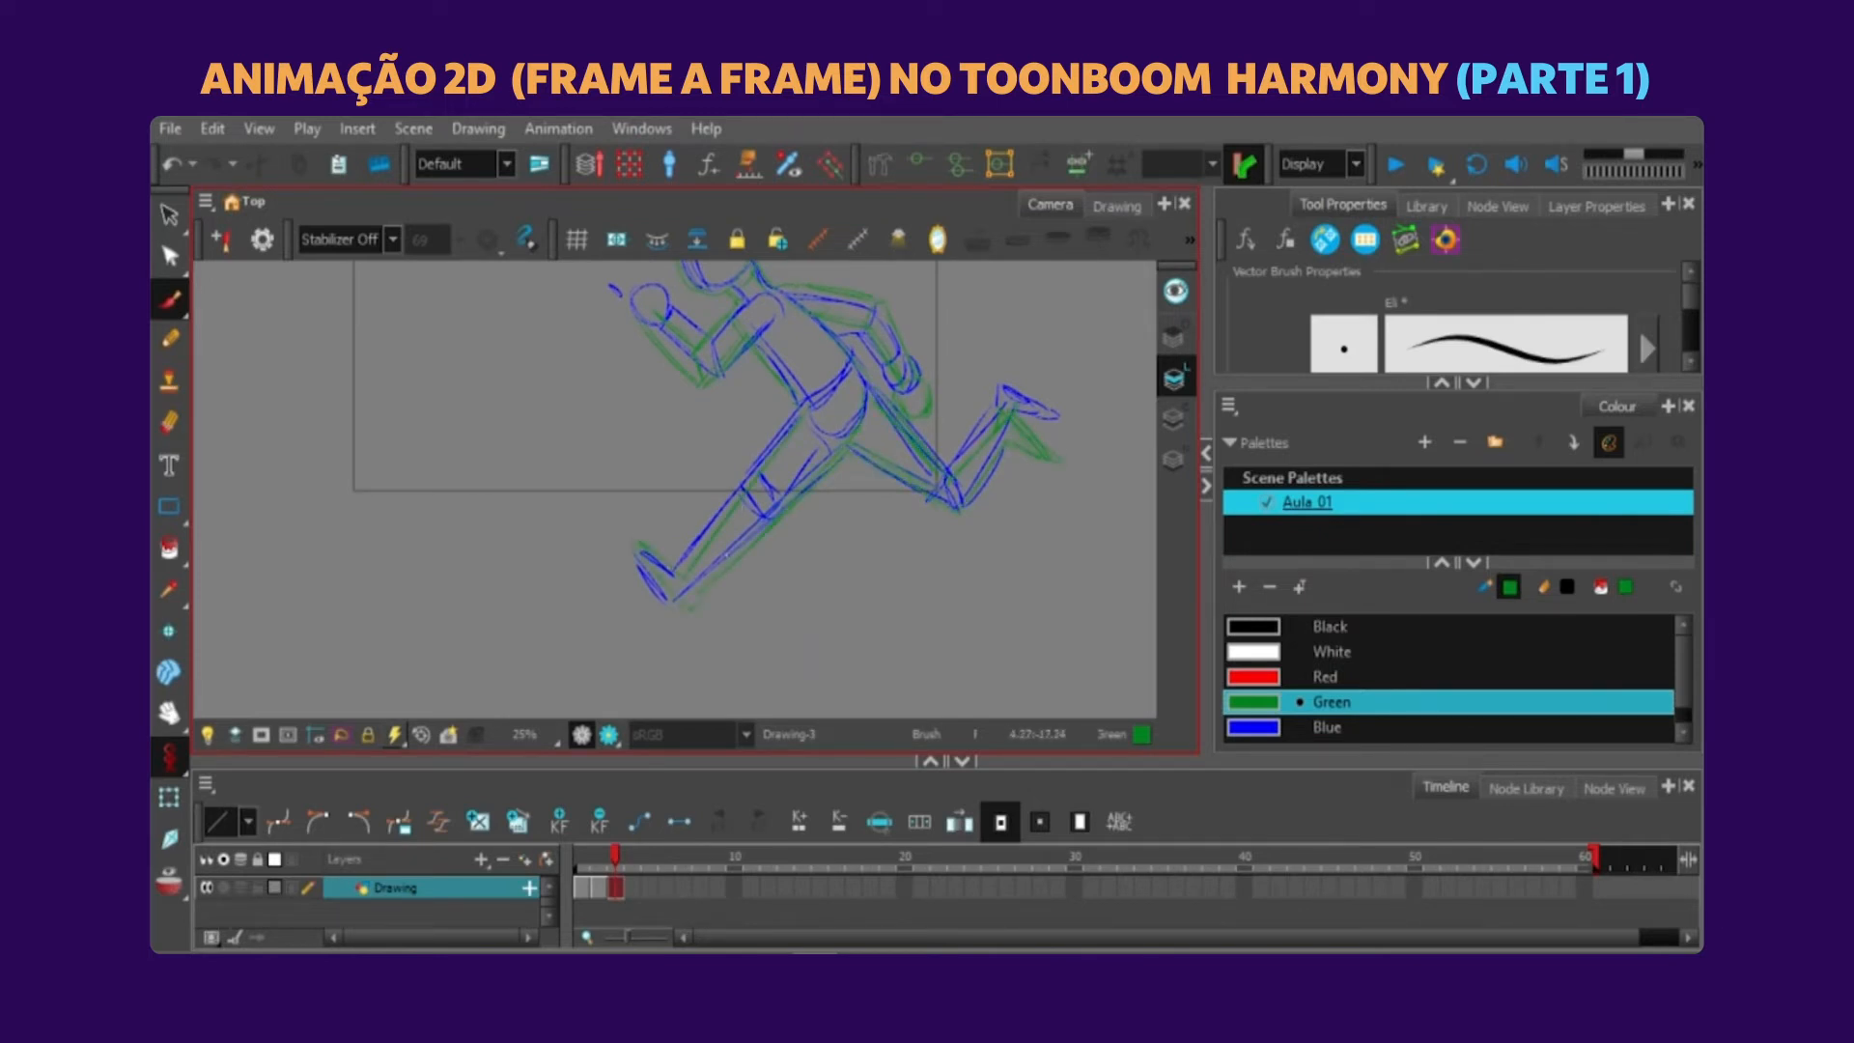
drag(726, 554, 747, 567)
Sketch a fuller front hand, head outline and leg shading in green over the blue guide pose.
drag(834, 335, 799, 451)
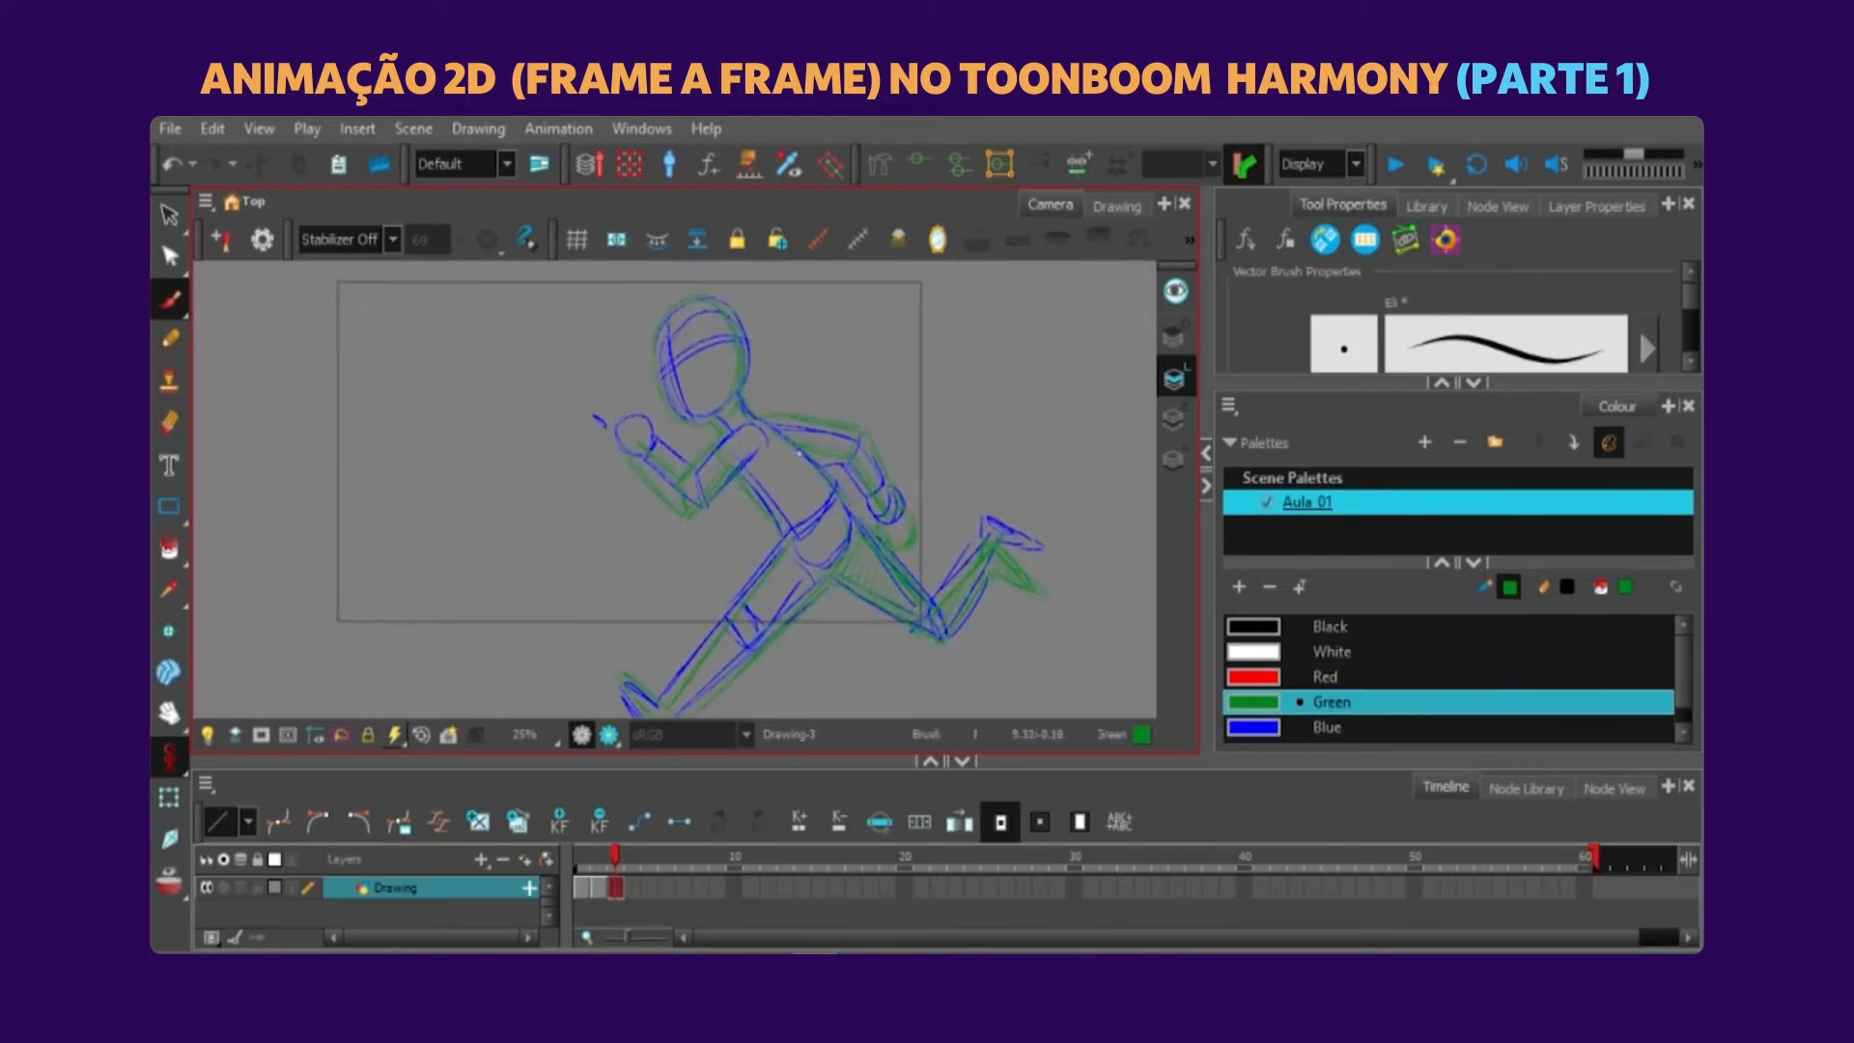
scroll(631, 435, down, 1)
scroll(647, 420, up, 3)
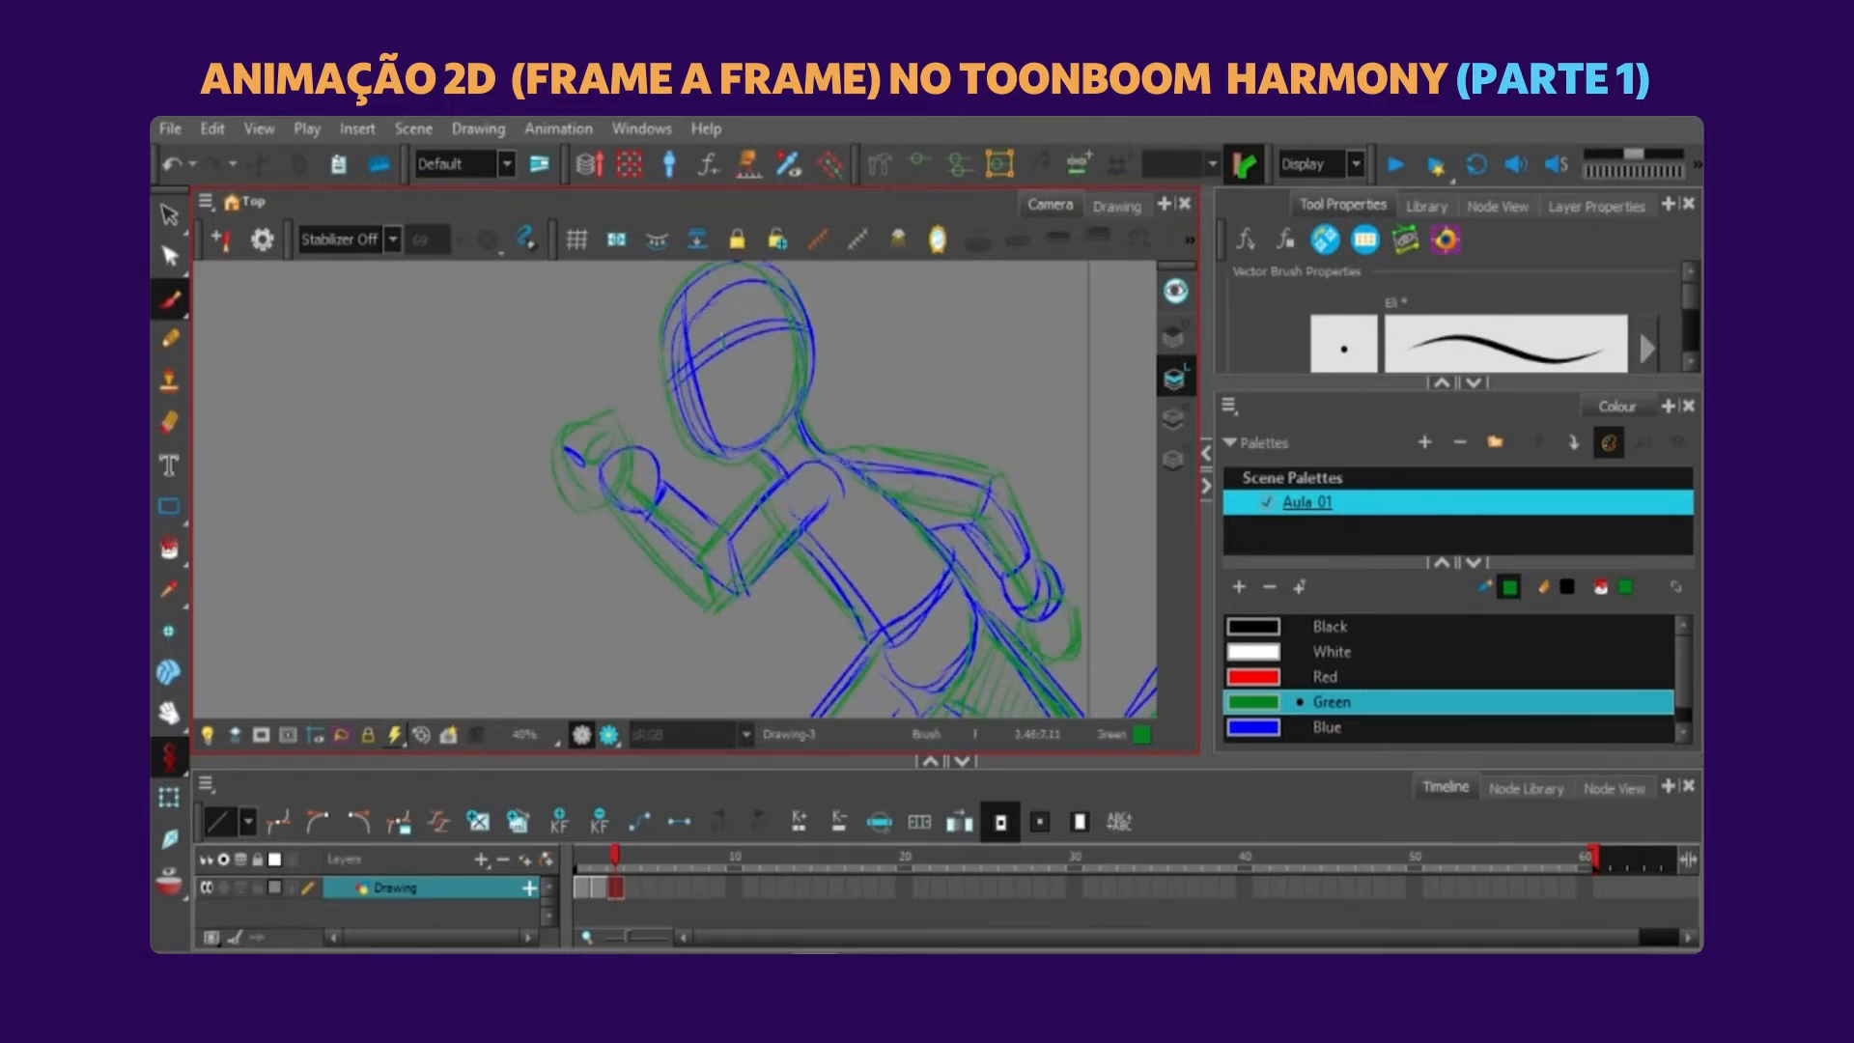
scroll(647, 420, down, 3)
click(164, 884)
click(163, 885)
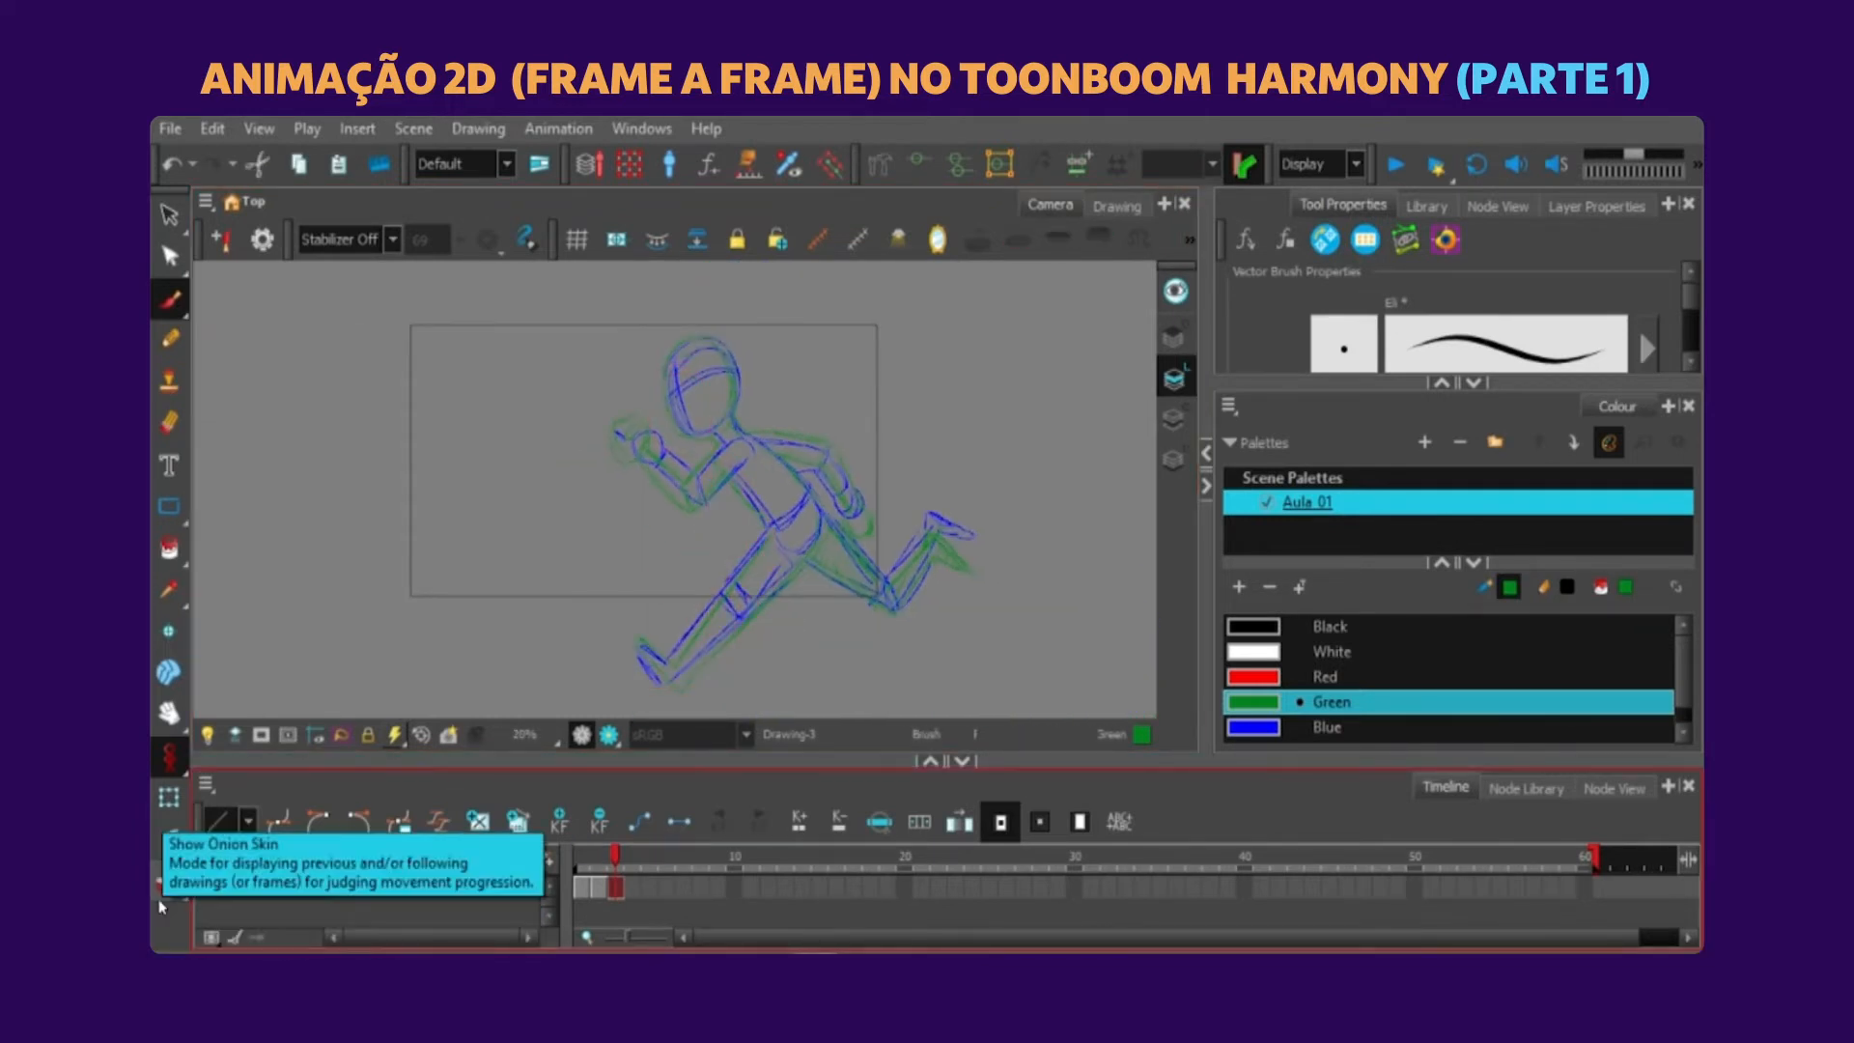
Select all the blue guide strokes on frame 3 by their colour, leaving the green sketch unselected.
click(169, 215)
click(1395, 310)
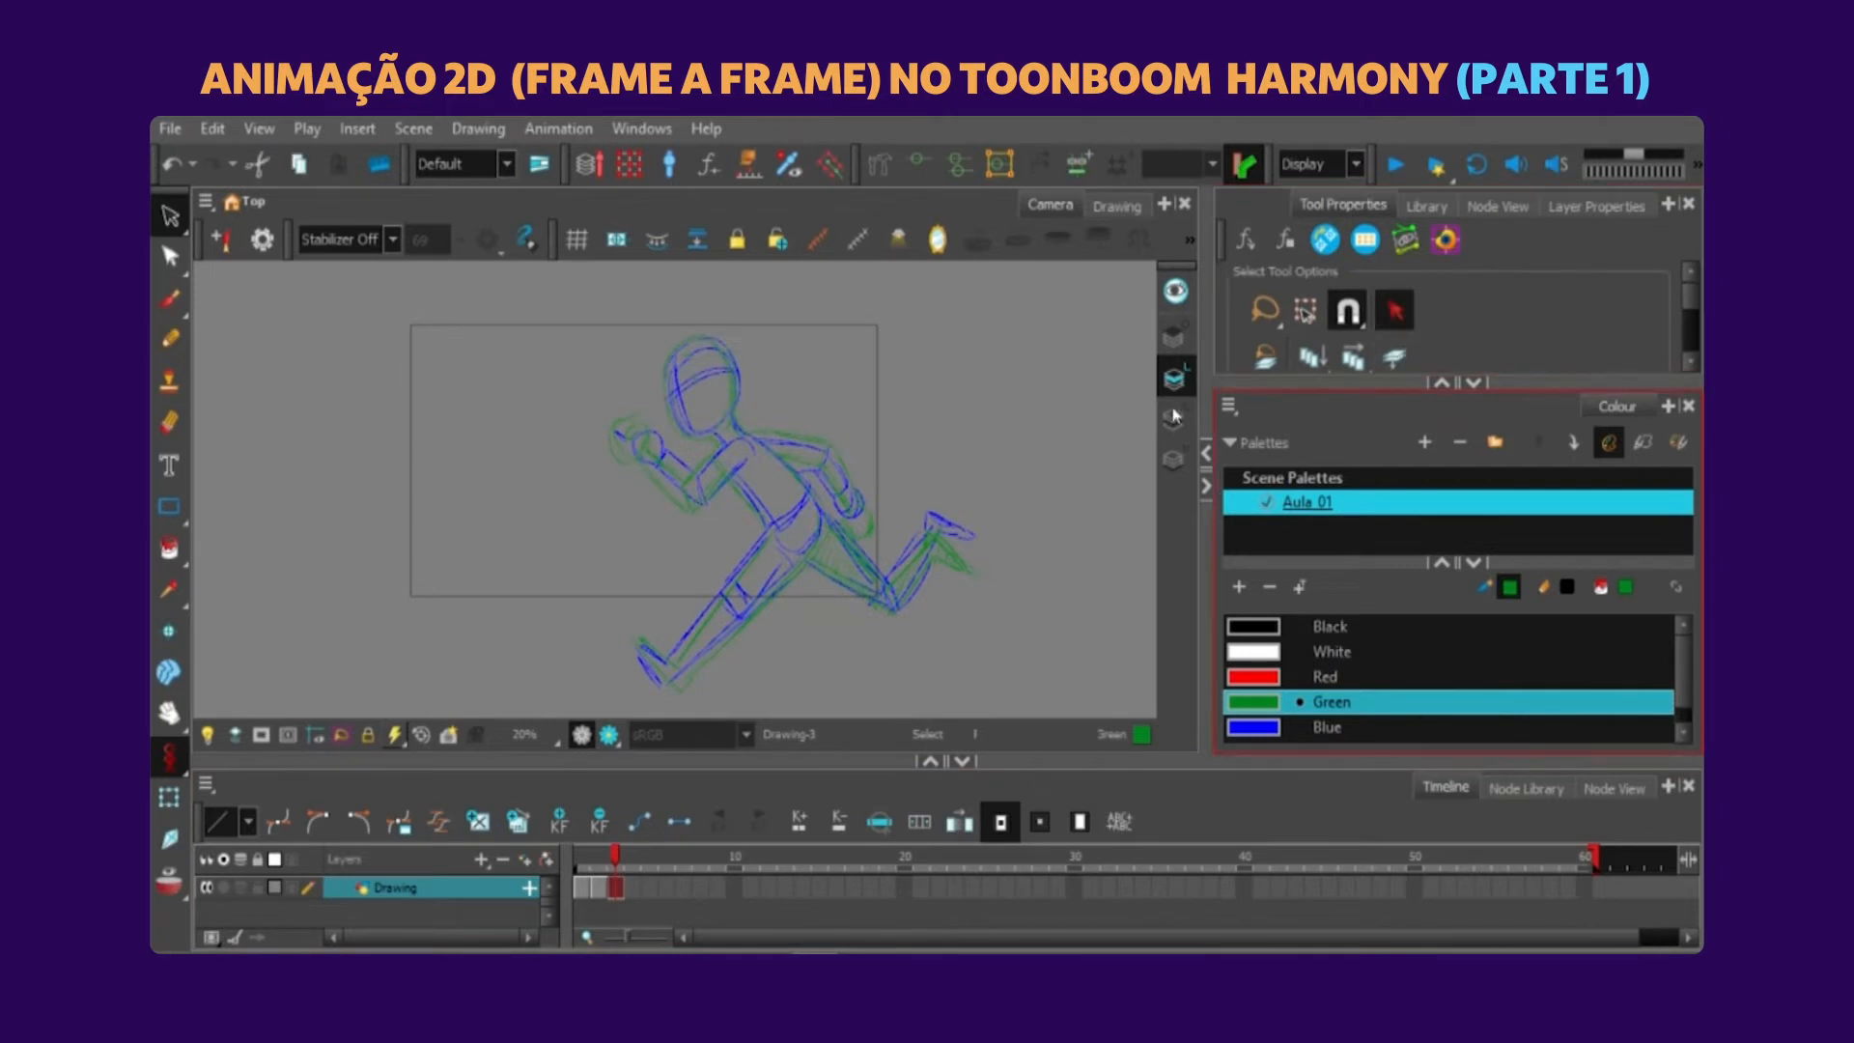
key(ctrl+a)
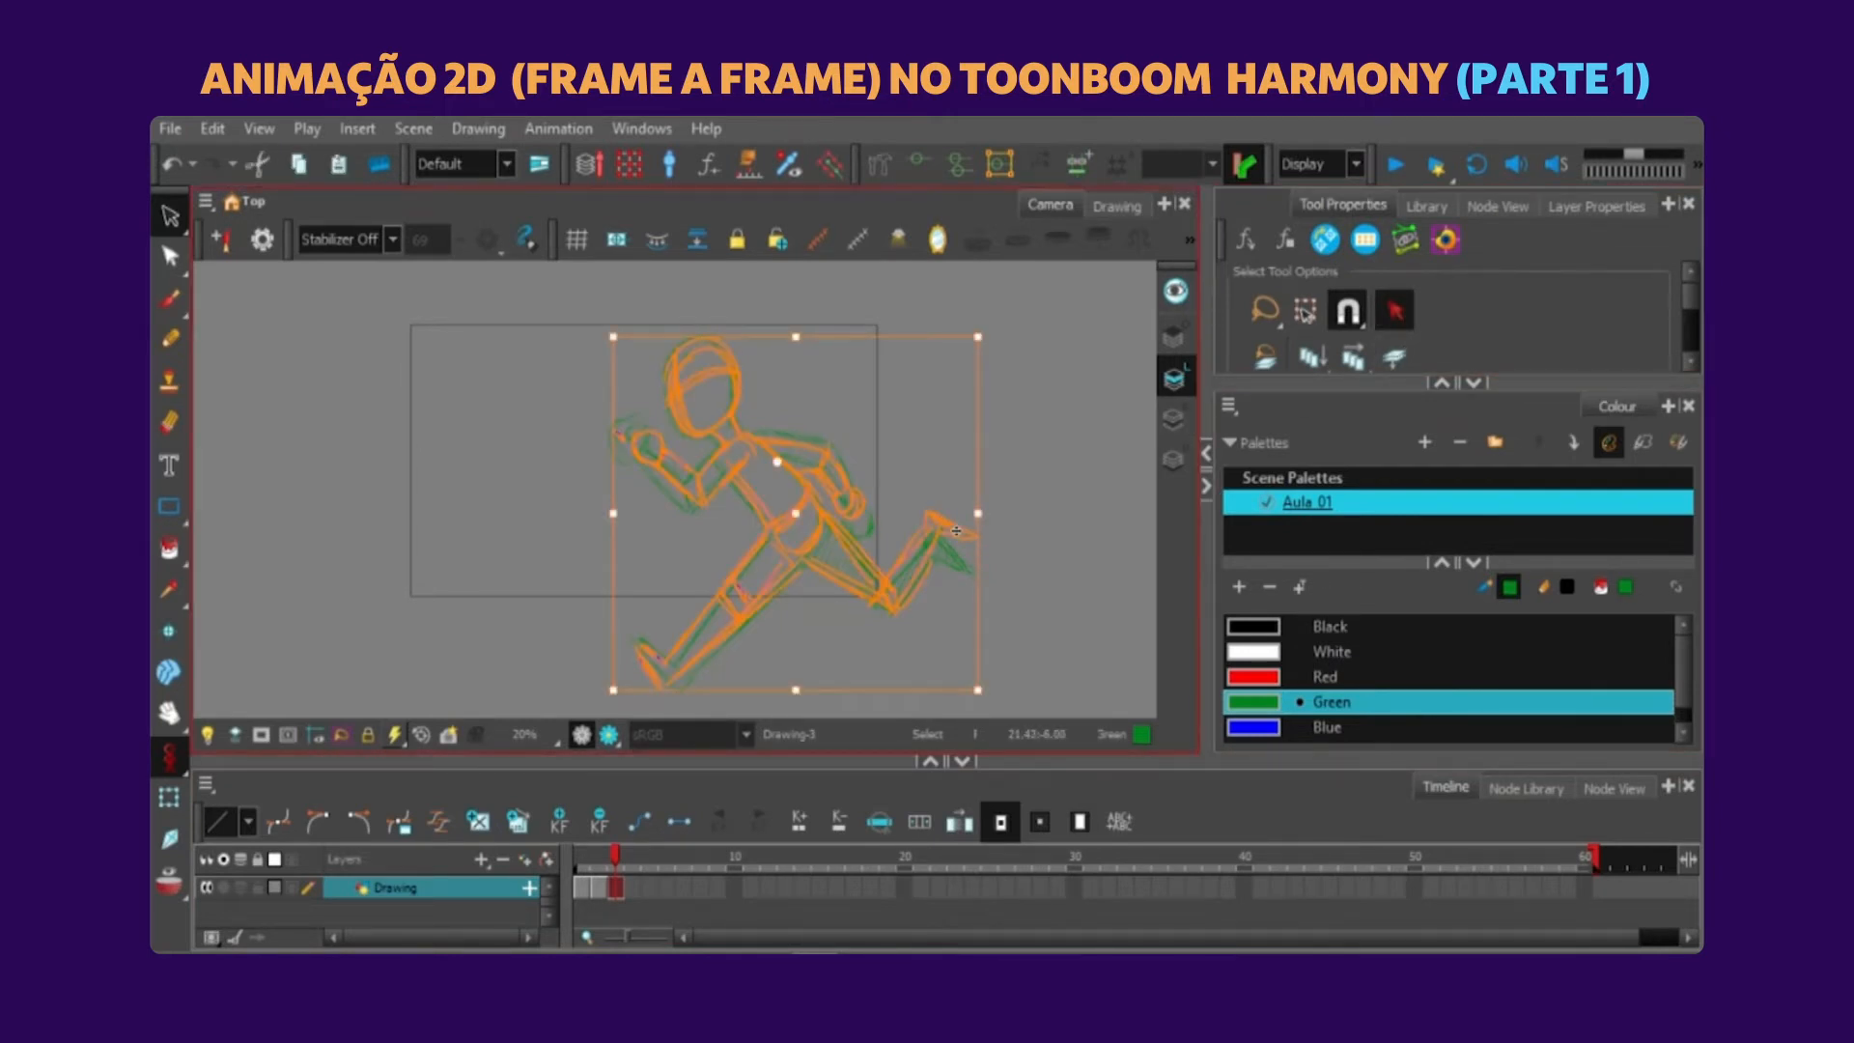
key(Escape)
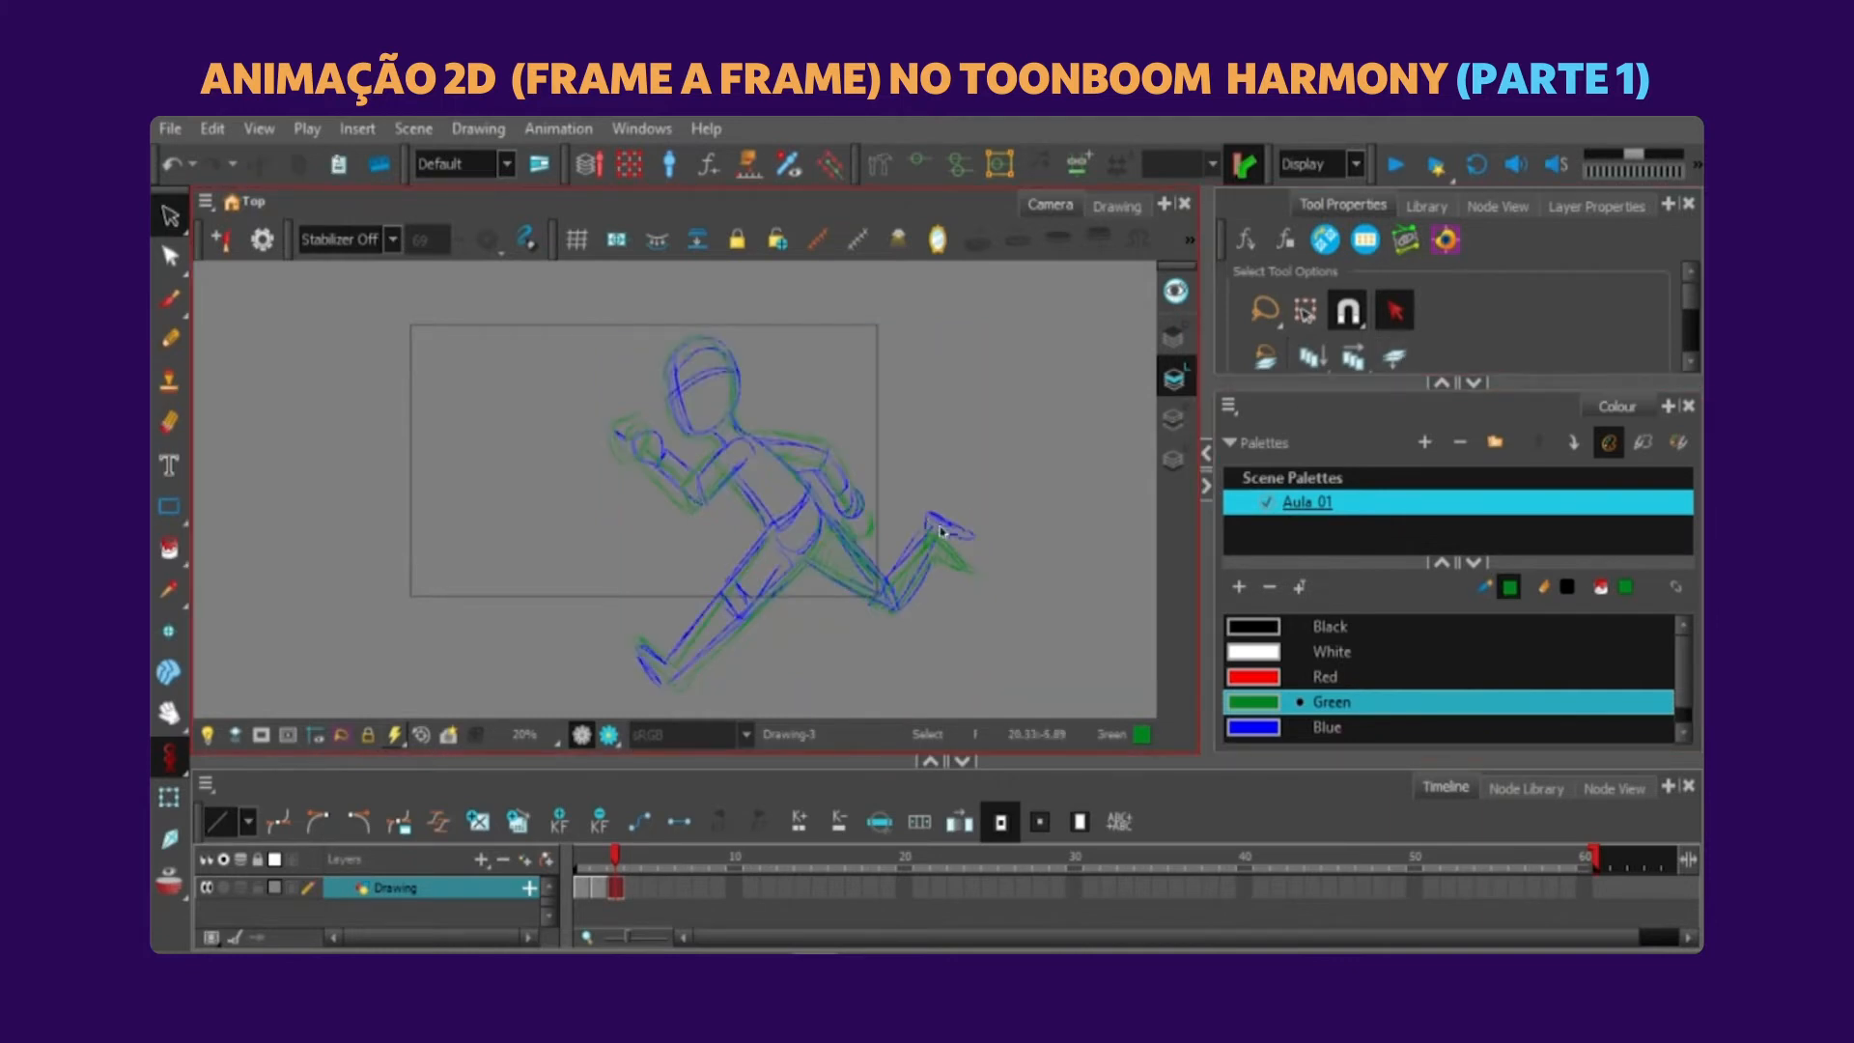
key(ctrl+a)
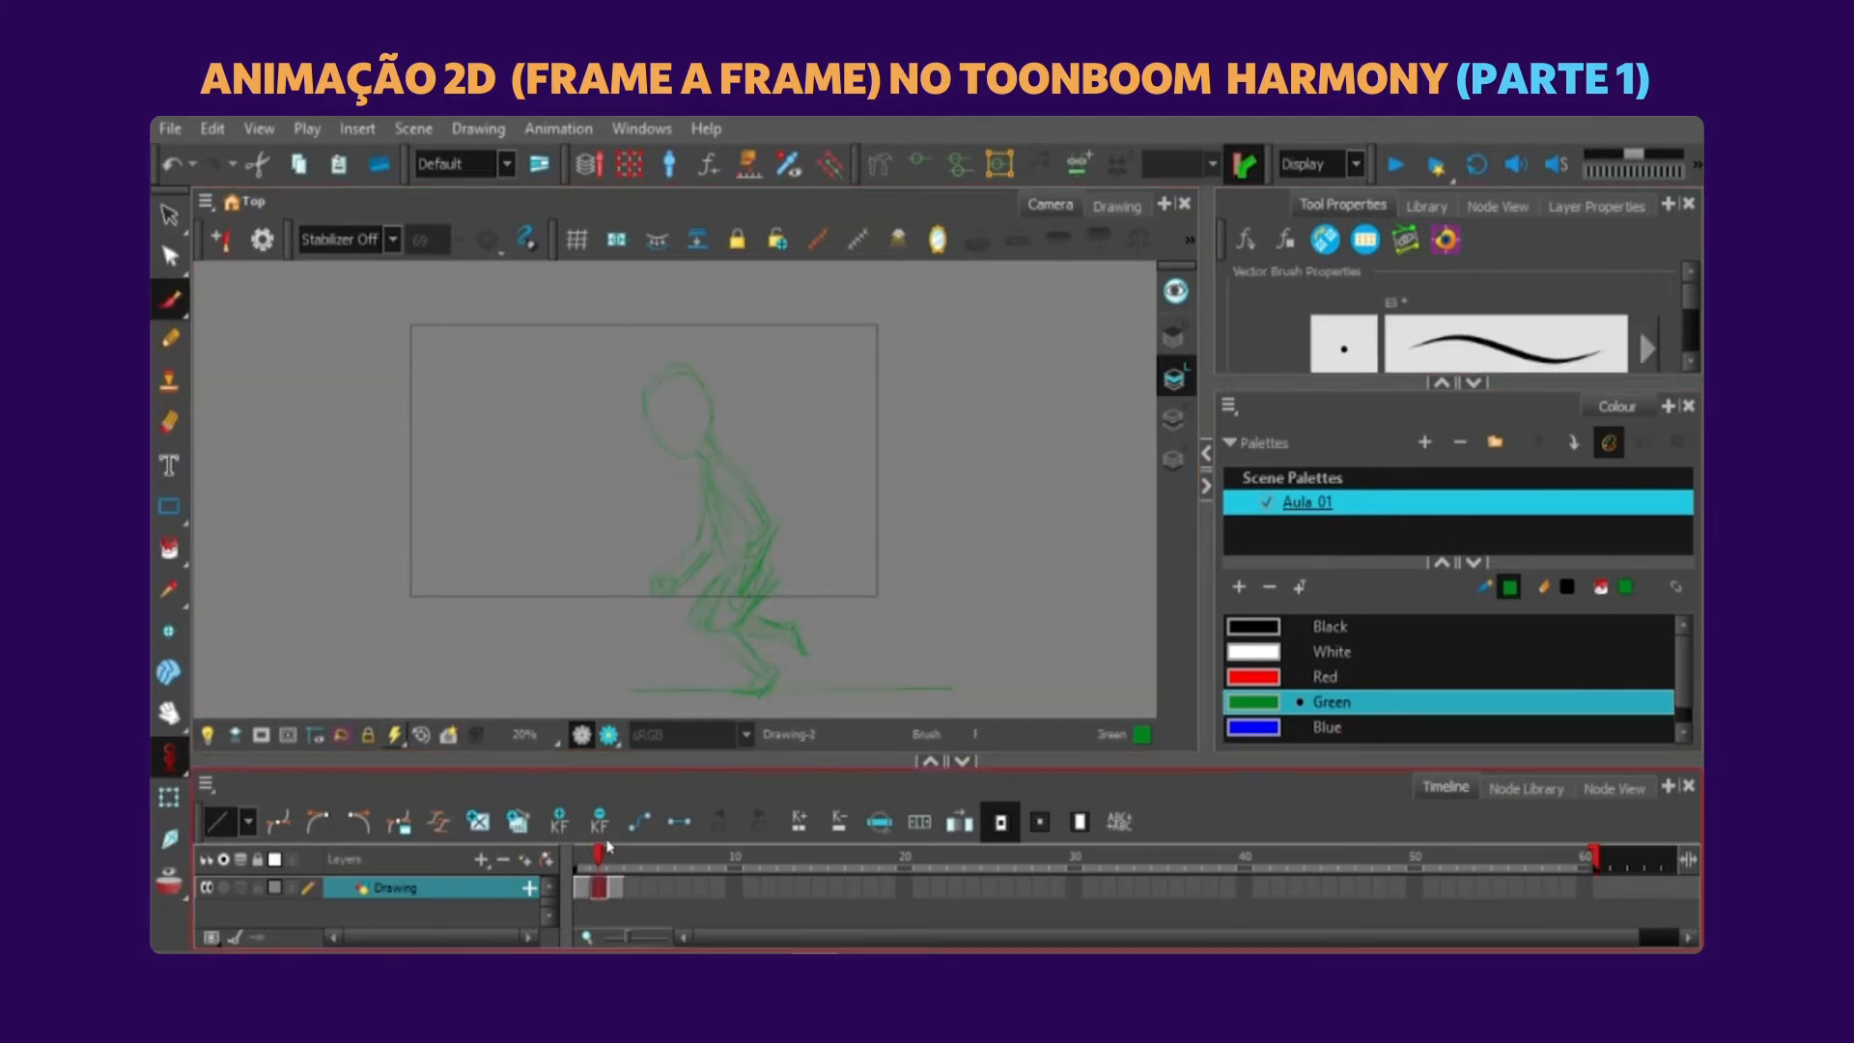
Copy the crouching pose from frame 2 into the empty frame 4.
mouse_move(603, 841)
mouse_down()
mouse_move(583, 841)
mouse_move(612, 846)
mouse_up()
click(600, 883)
click(627, 885)
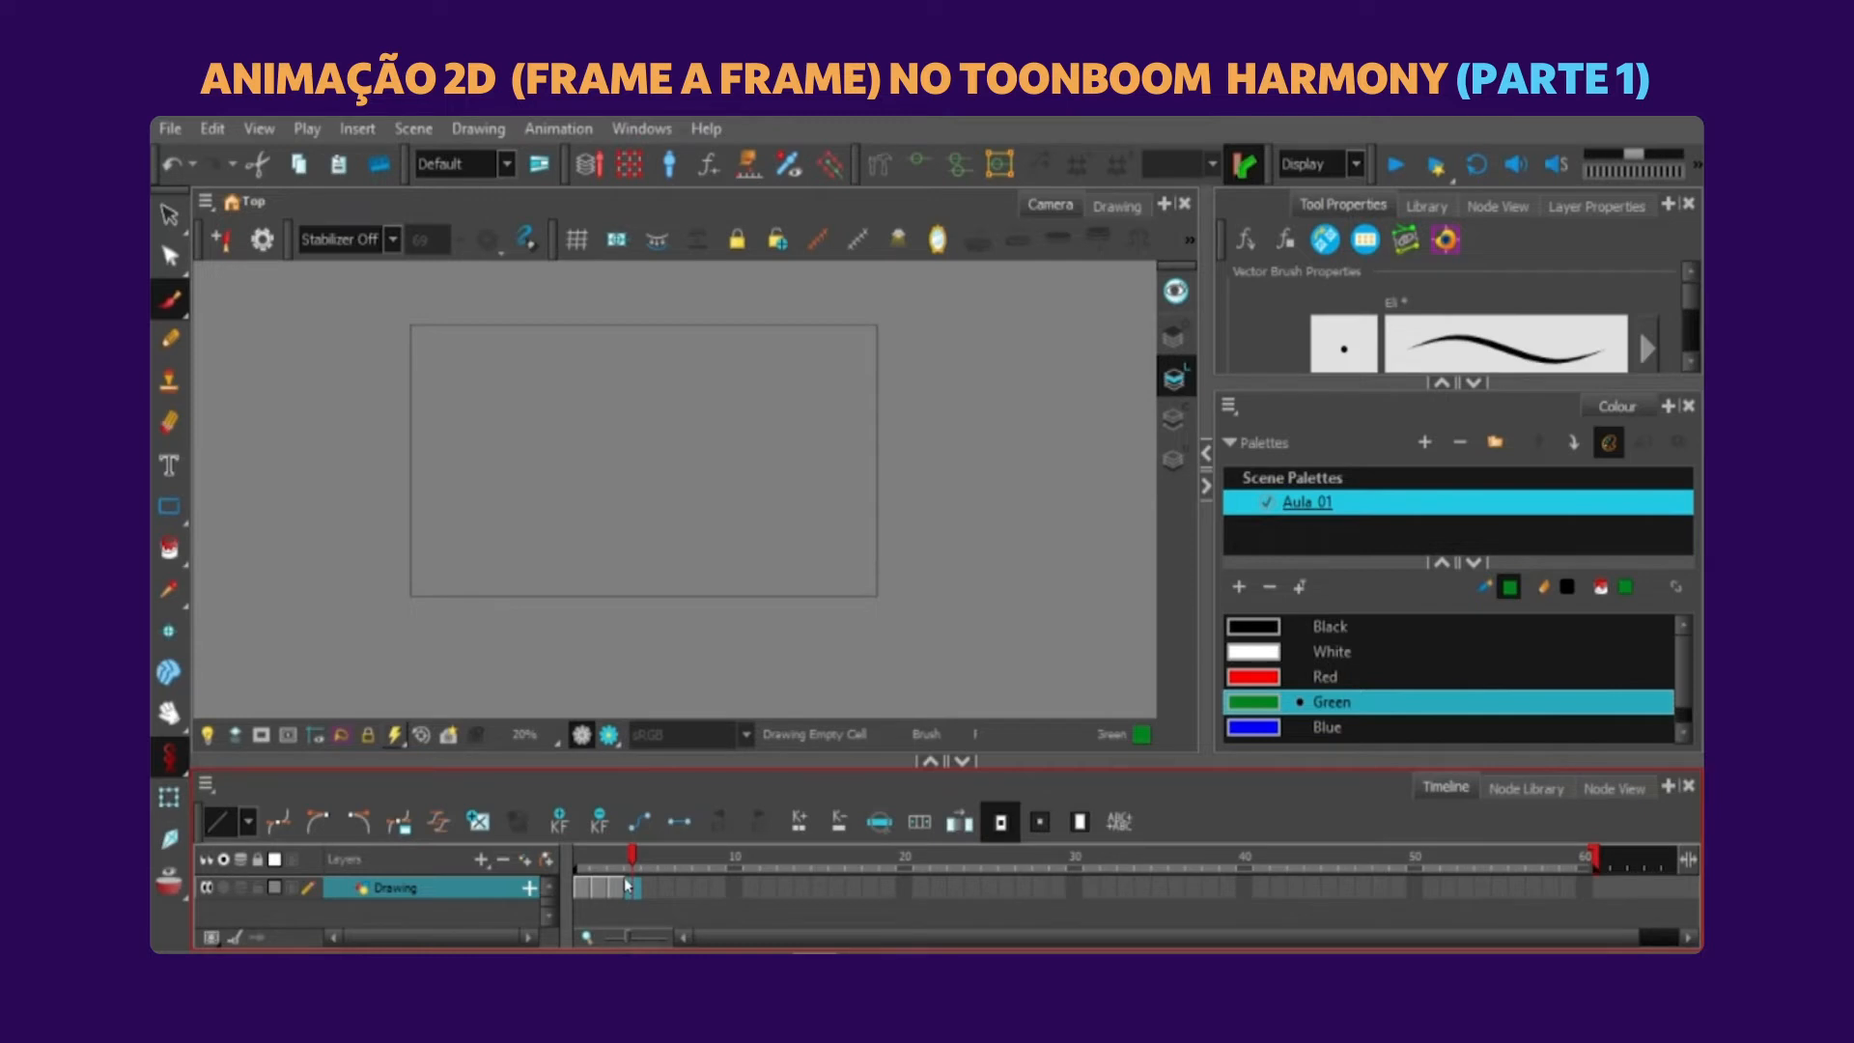
key(ctrl+v)
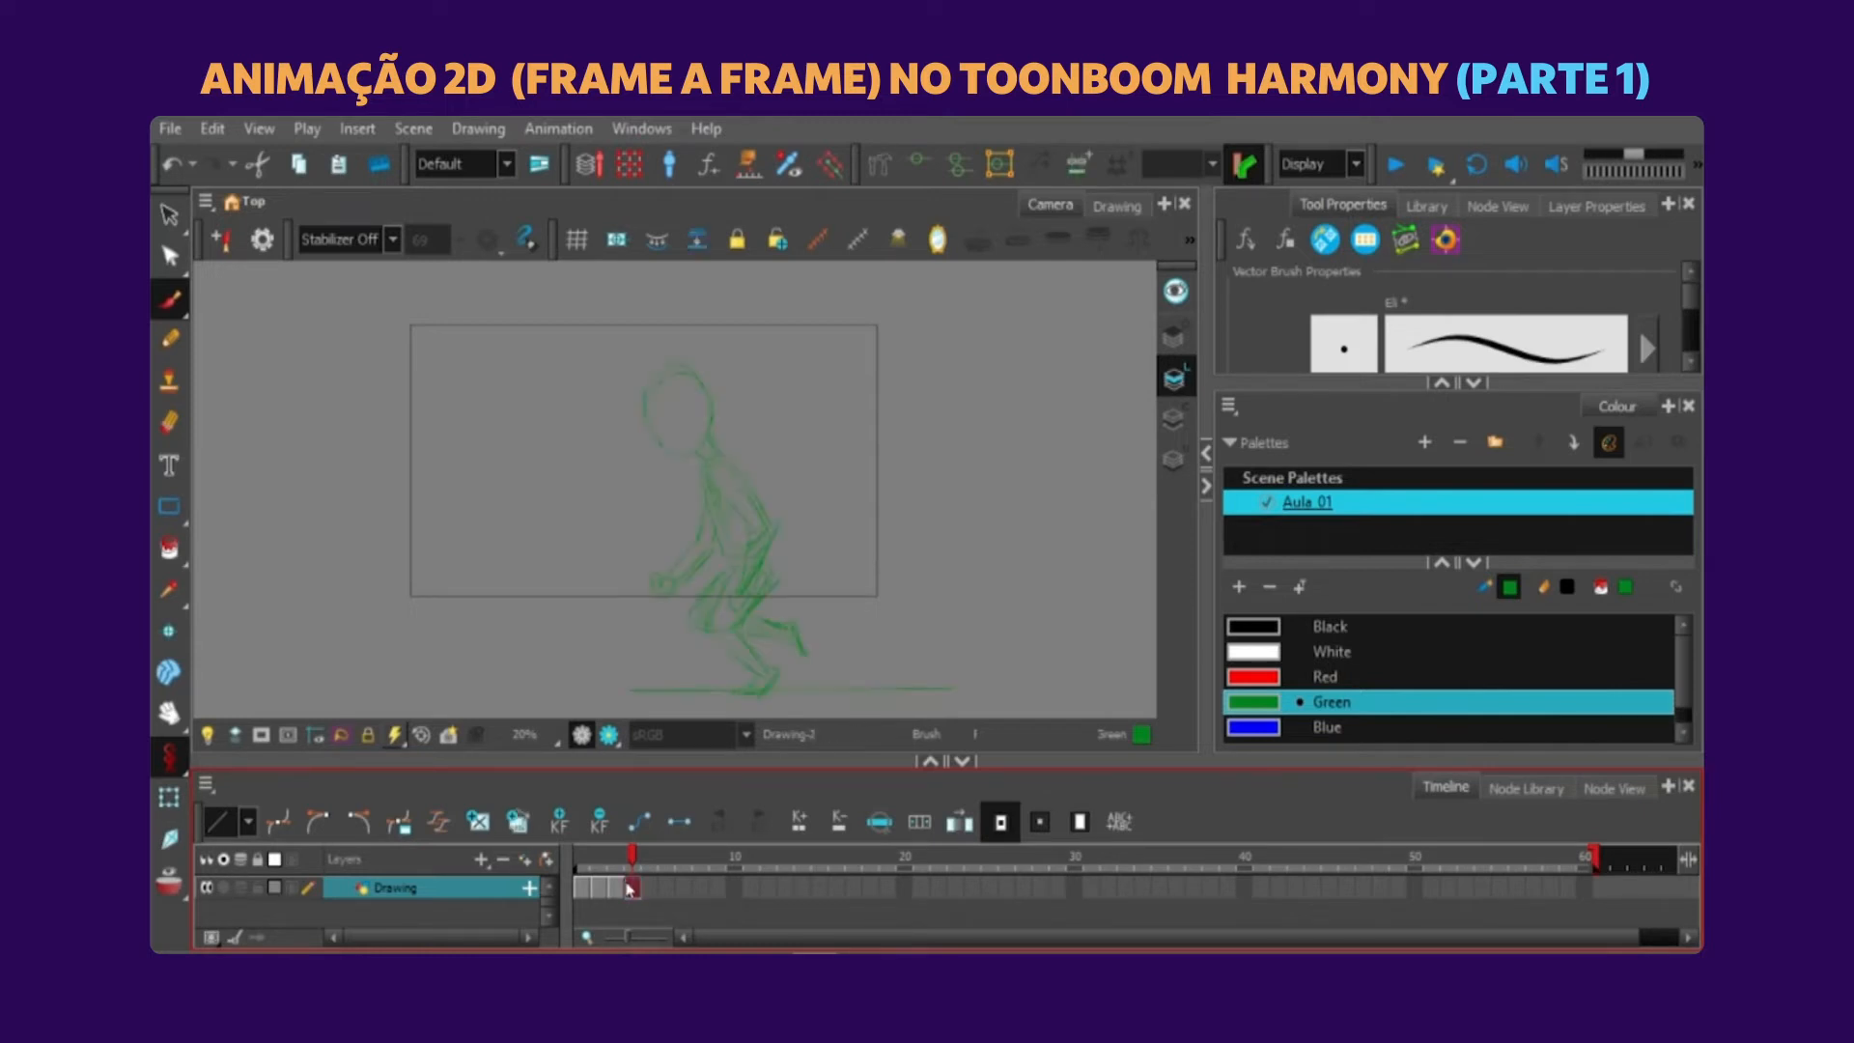
Recolour the whole crouching pose on frame 4 with the Blue swatch and deselect it.
click(169, 215)
key(ctrl+a)
click(1265, 725)
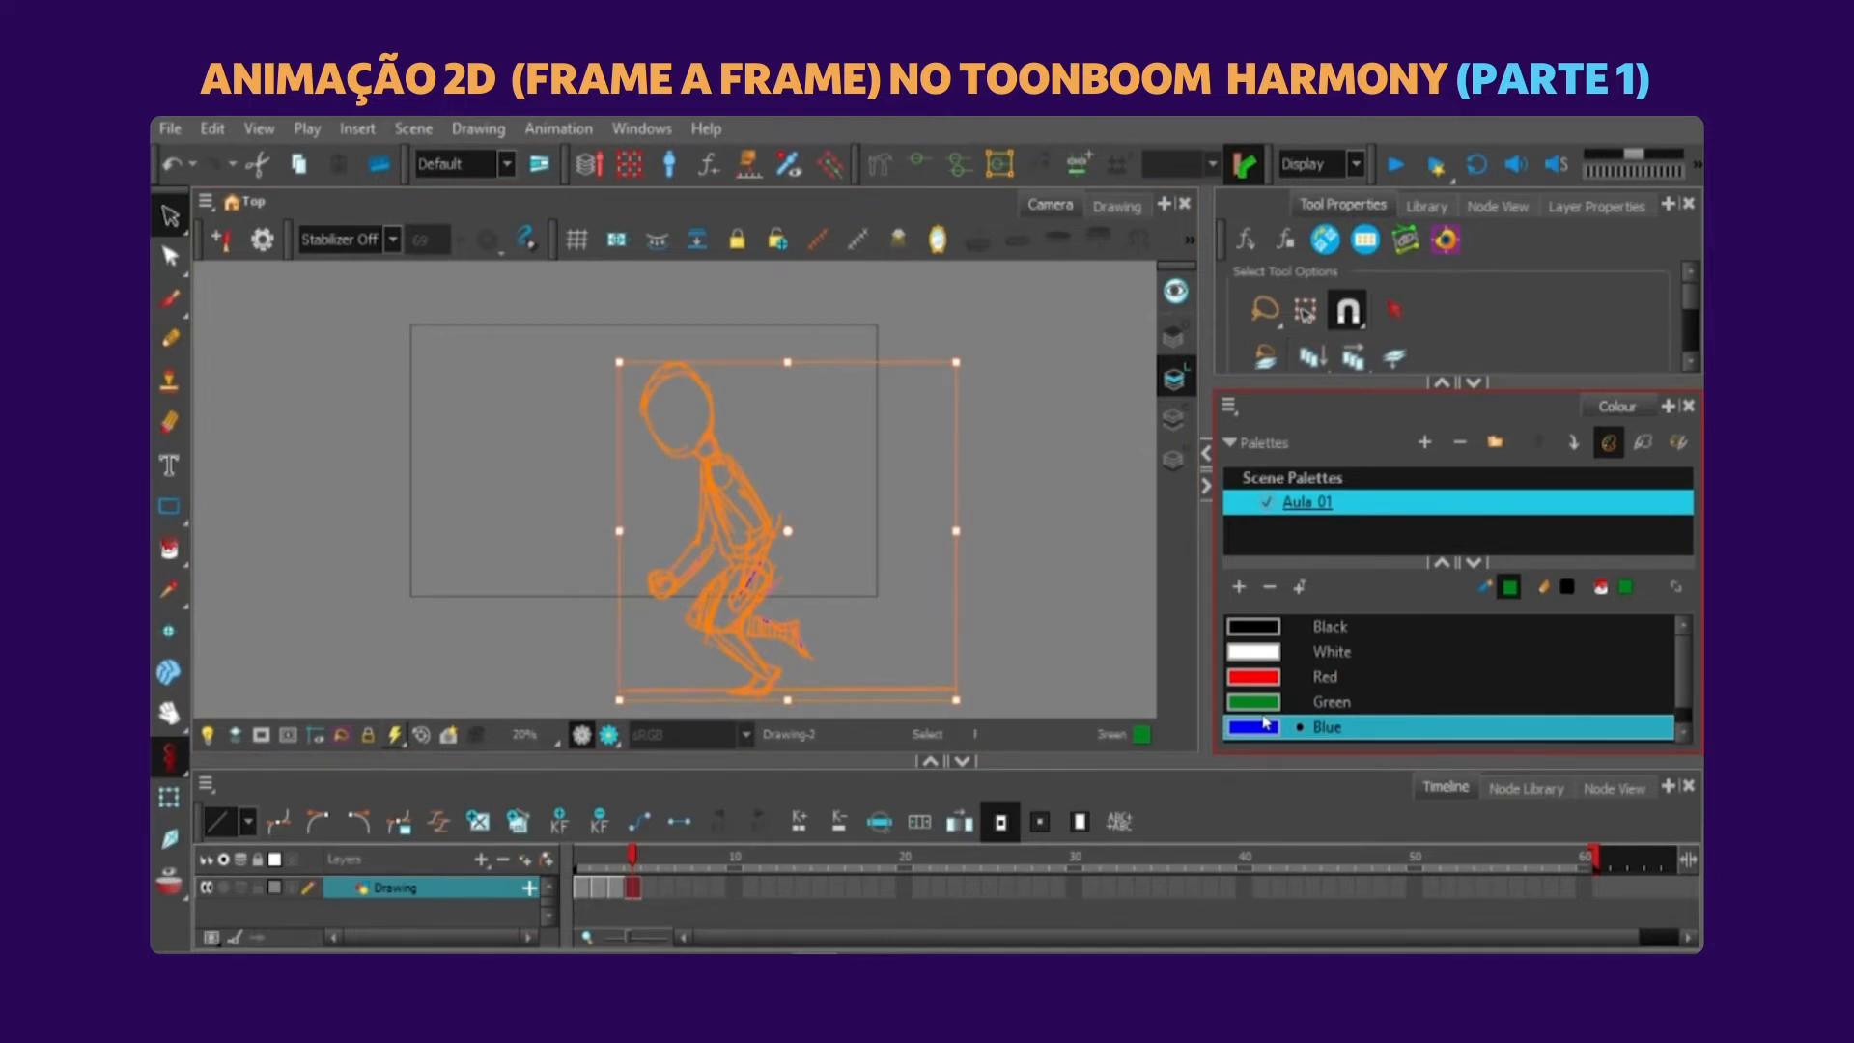
click(493, 397)
Sketch the opposite crouching pose in green with the Brush on frame 4, and delete the blue guide strokes.
click(1249, 693)
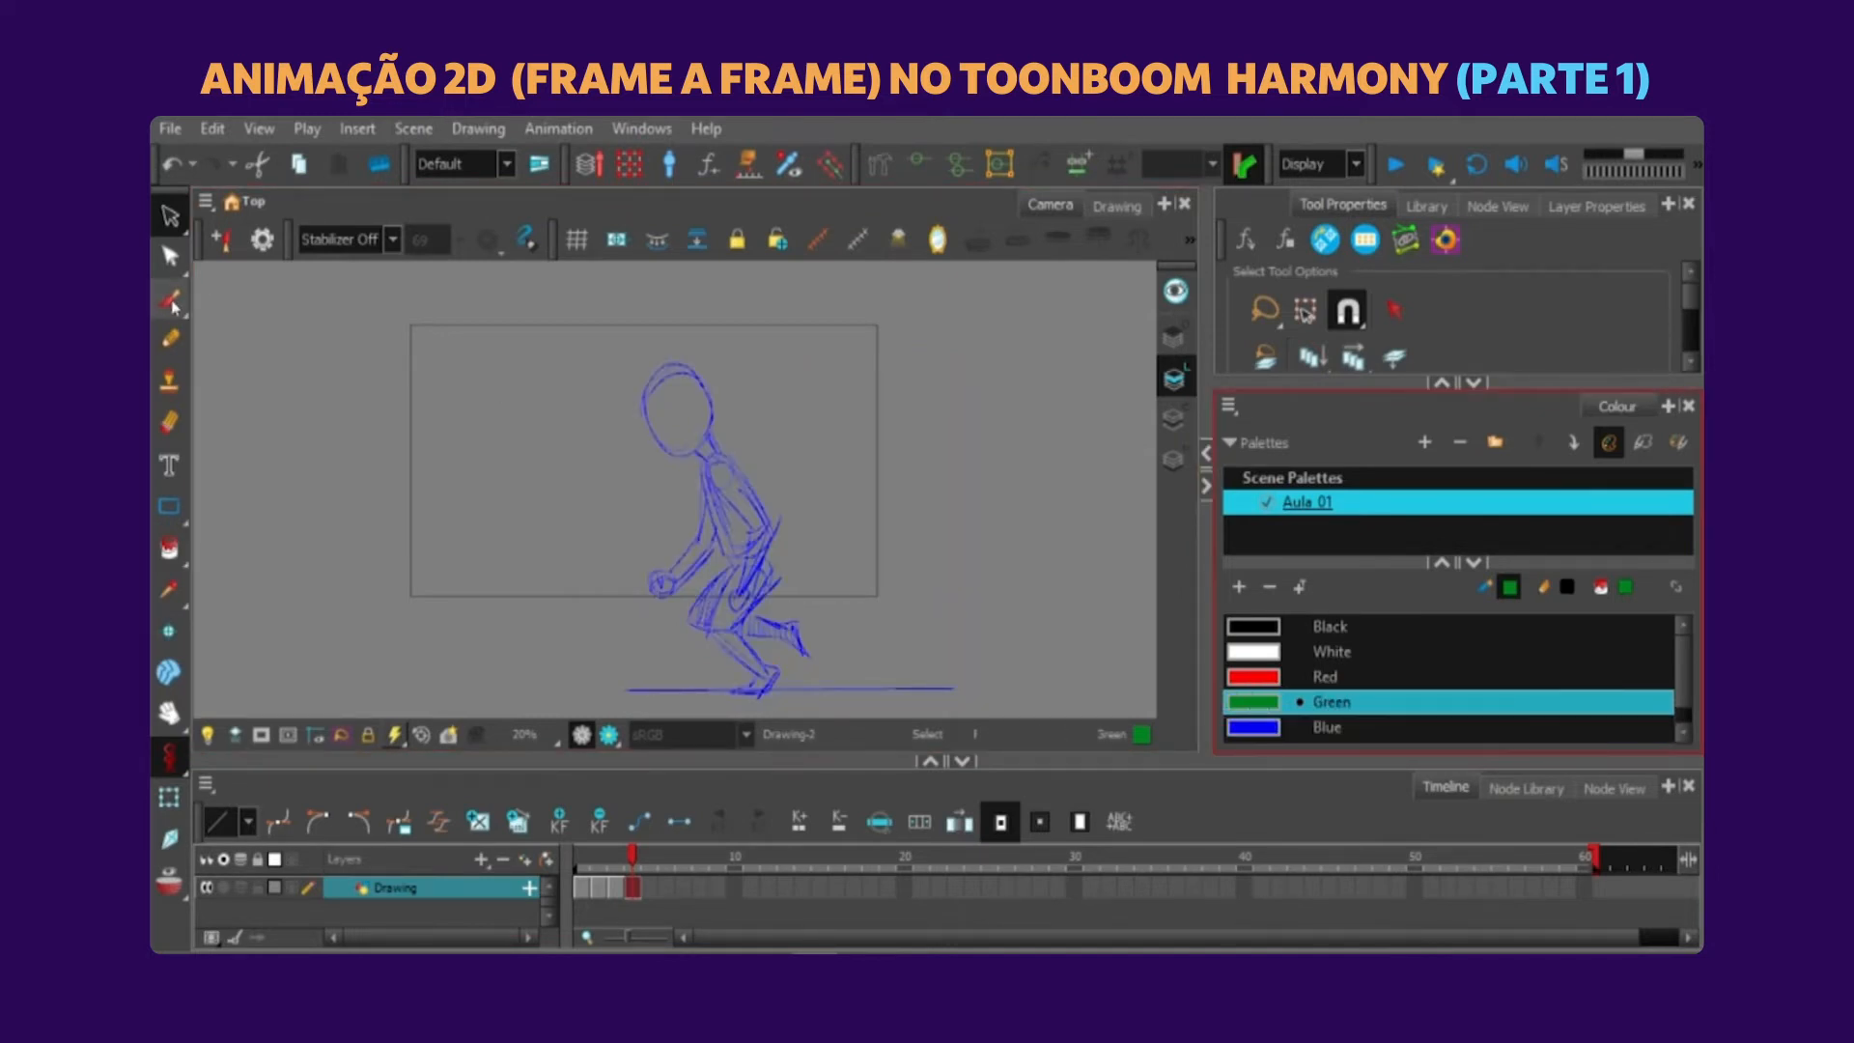
click(171, 301)
mouse_move(755, 502)
mouse_down()
mouse_move(712, 551)
mouse_move(762, 525)
mouse_move(722, 561)
mouse_move(703, 537)
mouse_move(688, 591)
mouse_up()
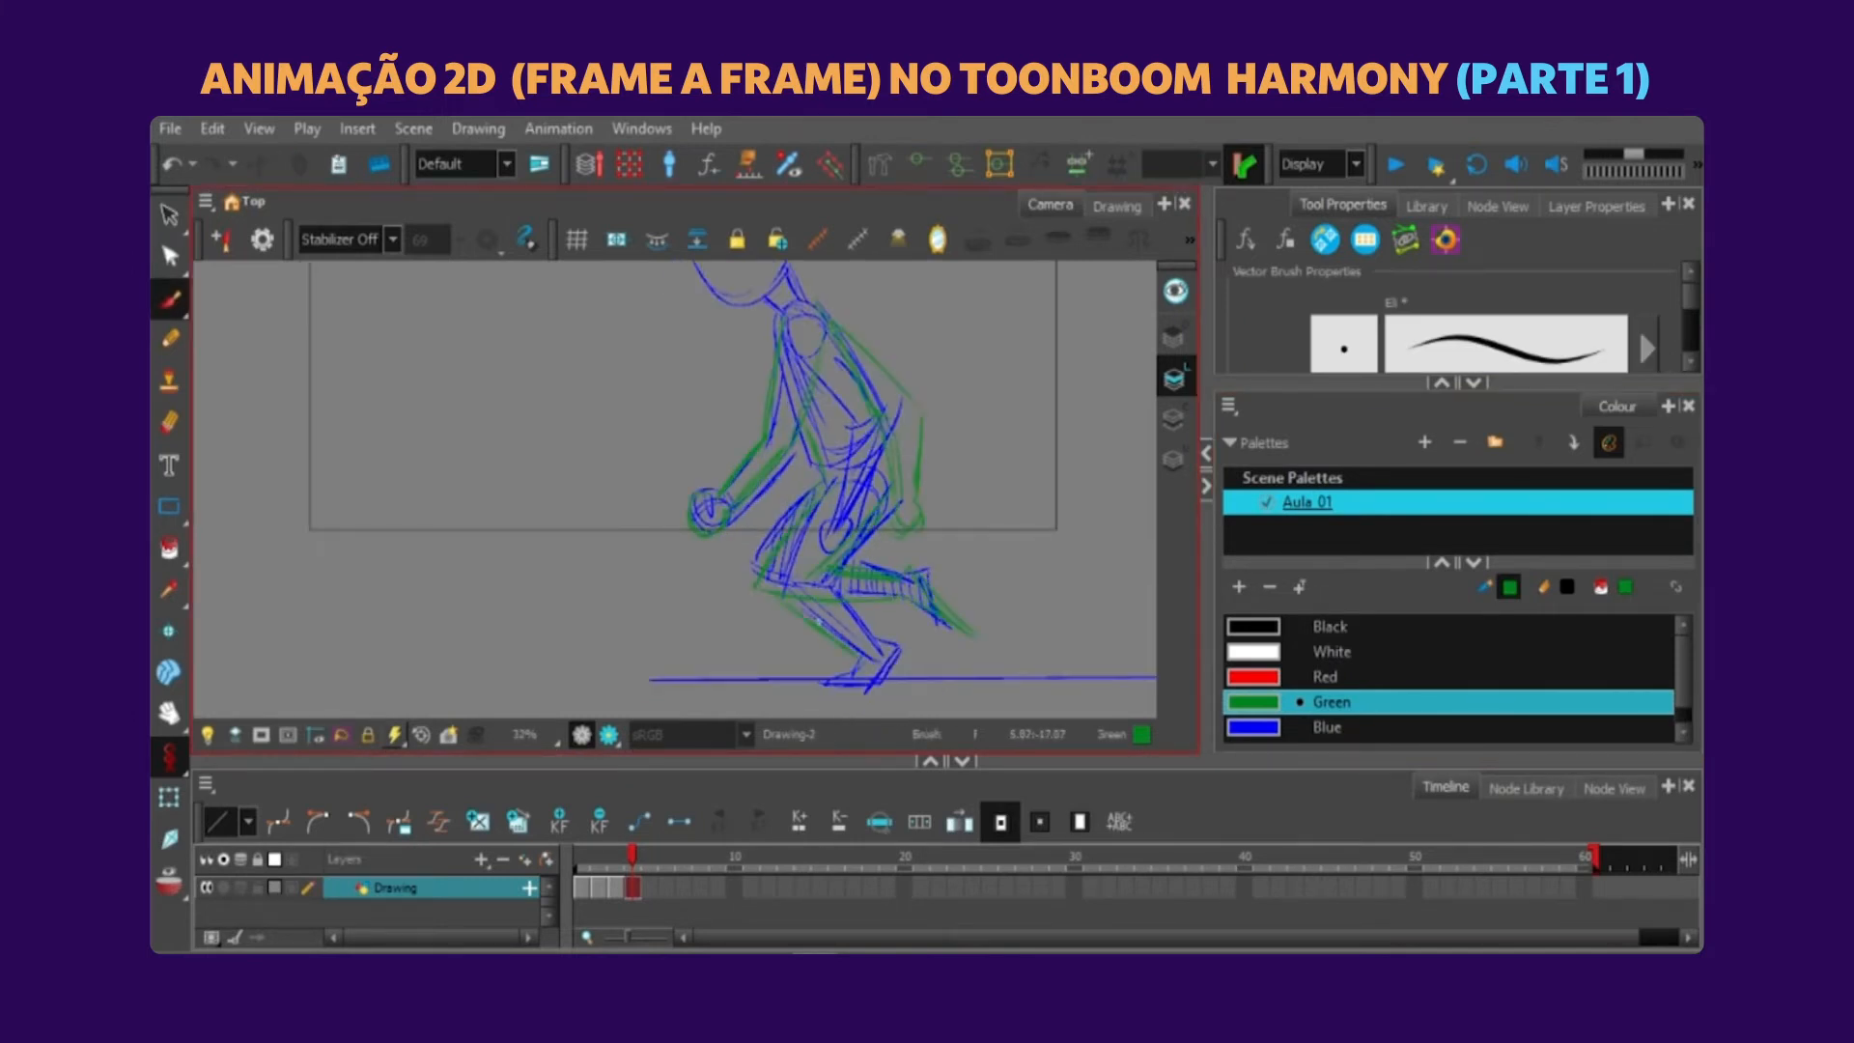
drag(801, 590, 872, 684)
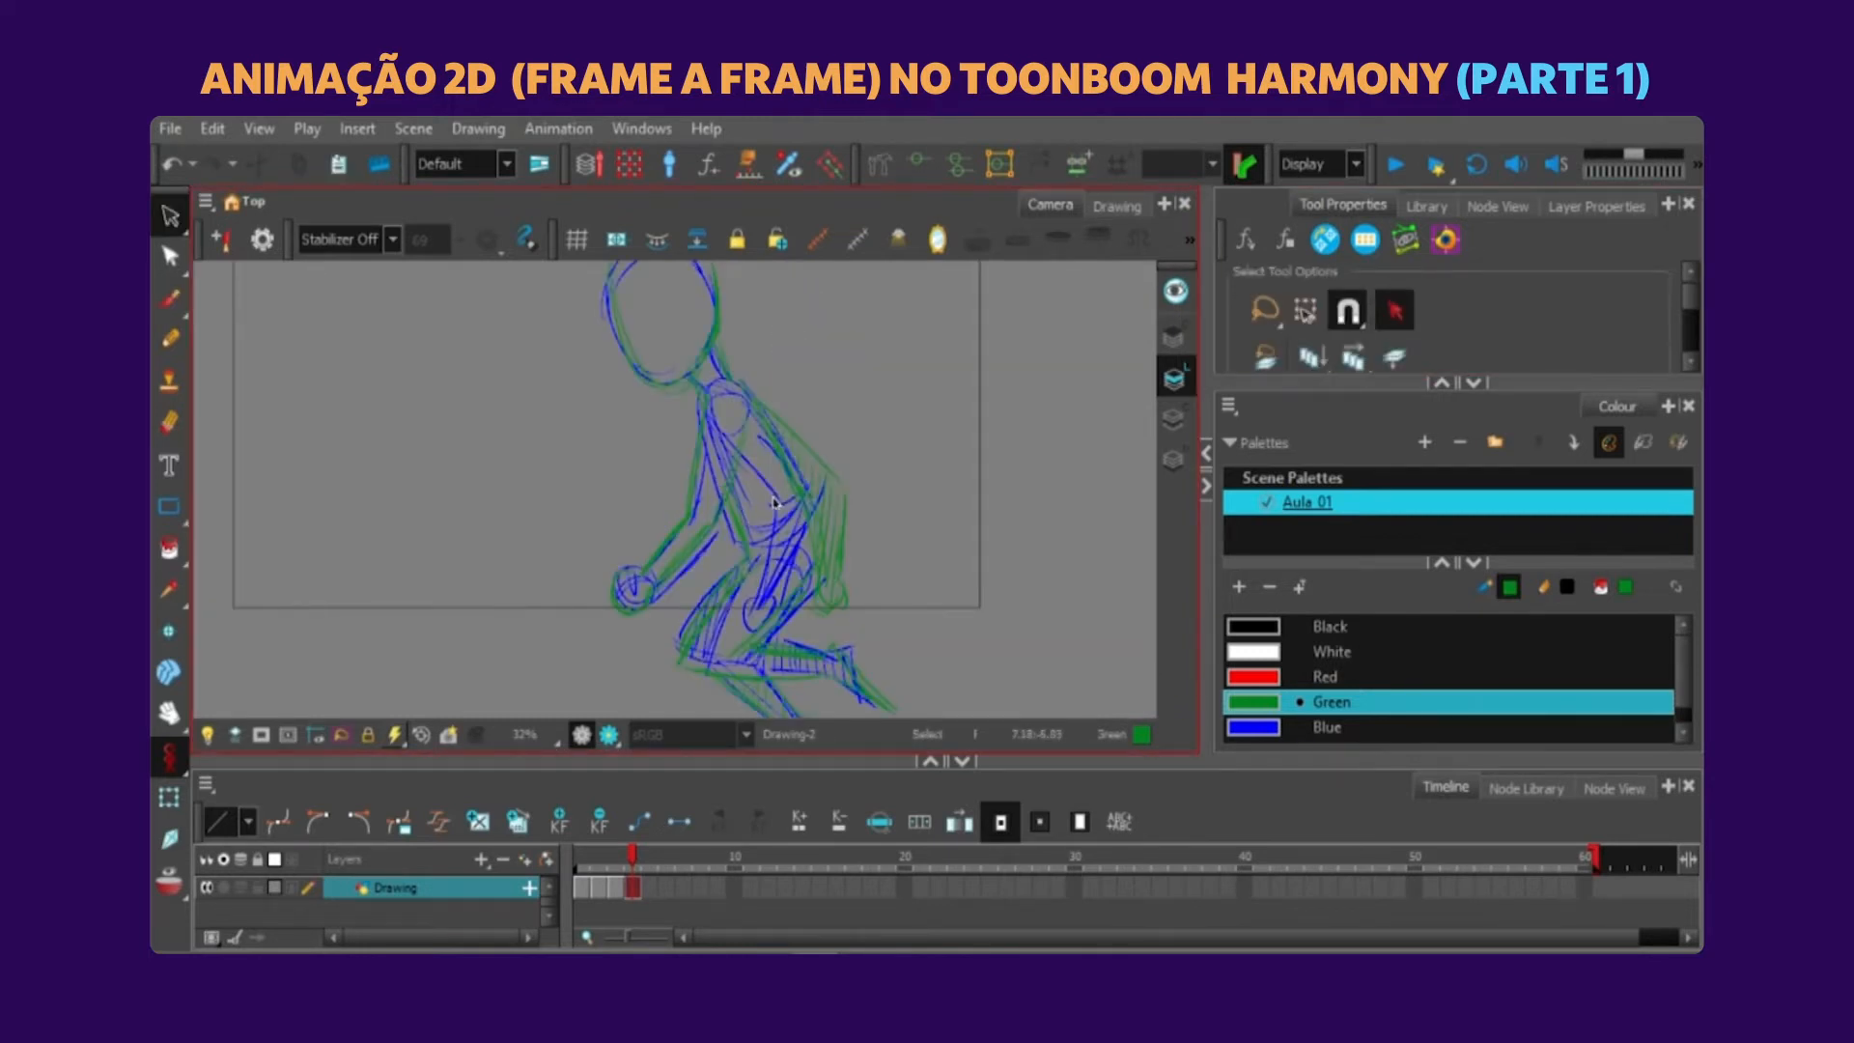
key(ctrl+a)
key(Delete)
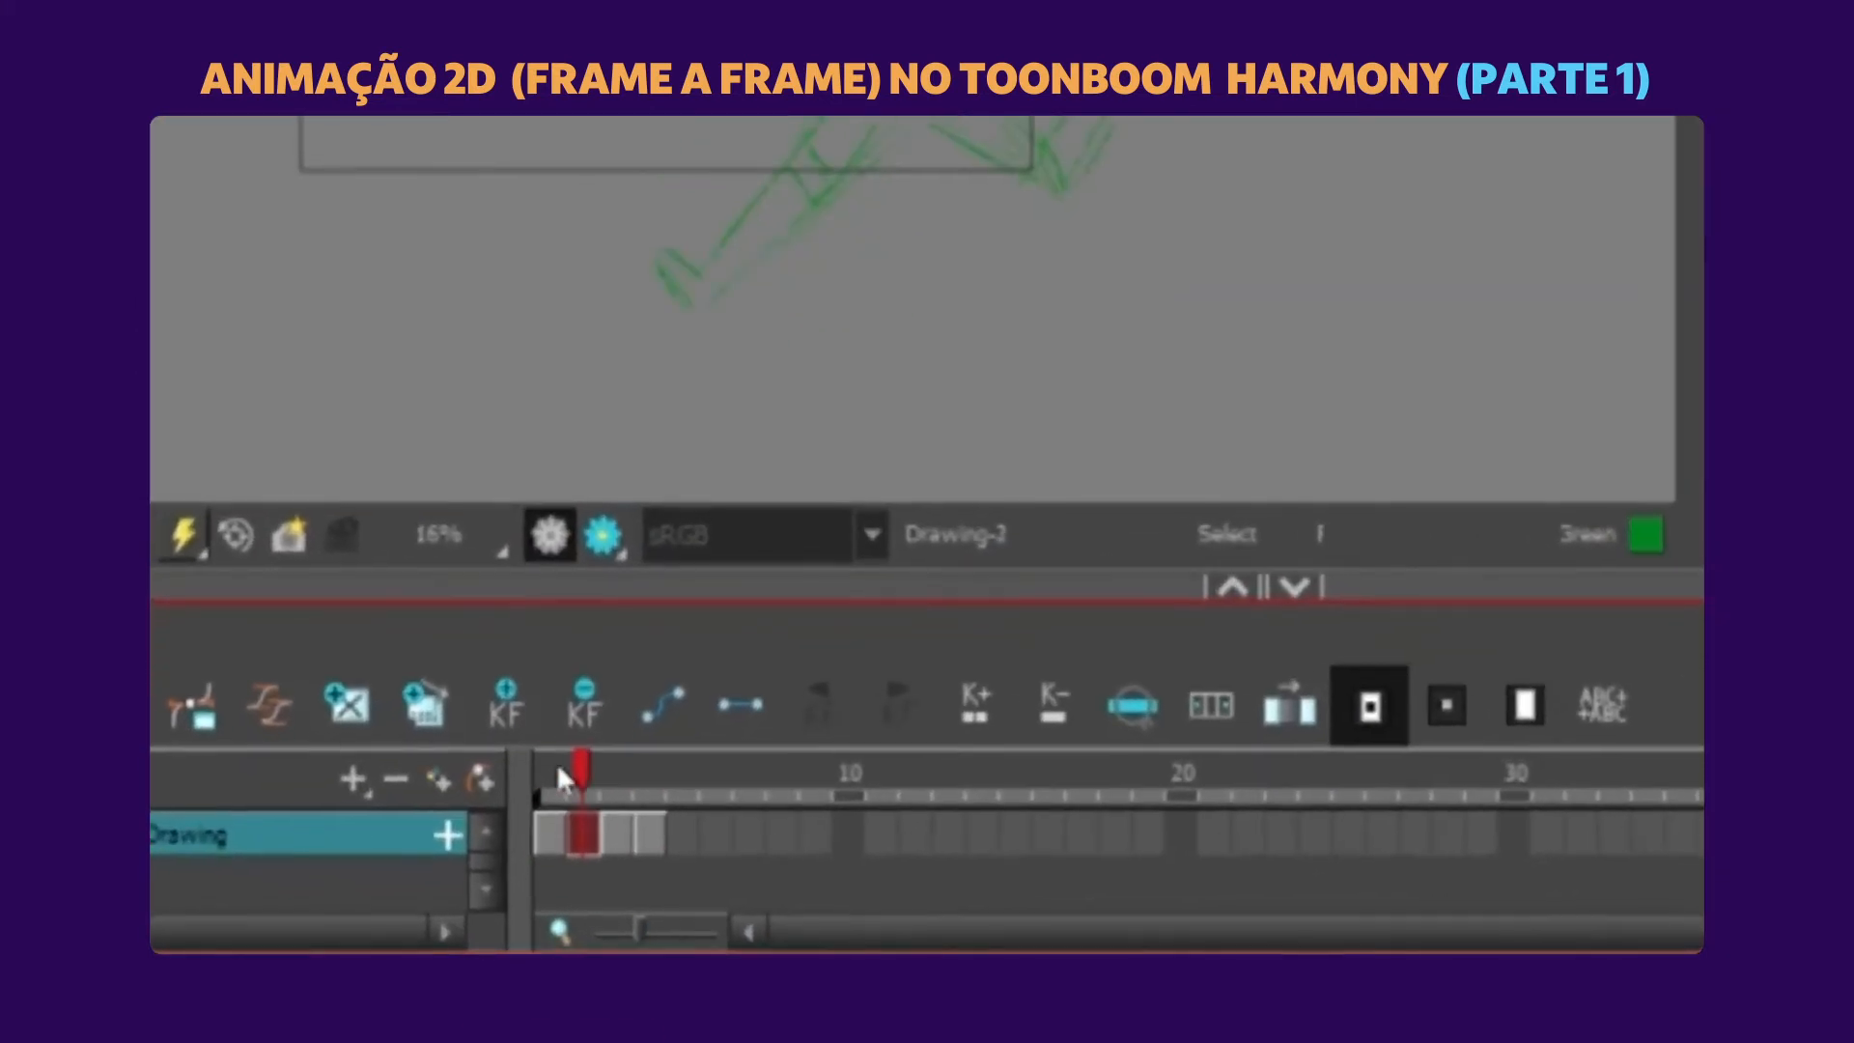
Extend the exposure of the first and second key poses to three frames each.
click(573, 887)
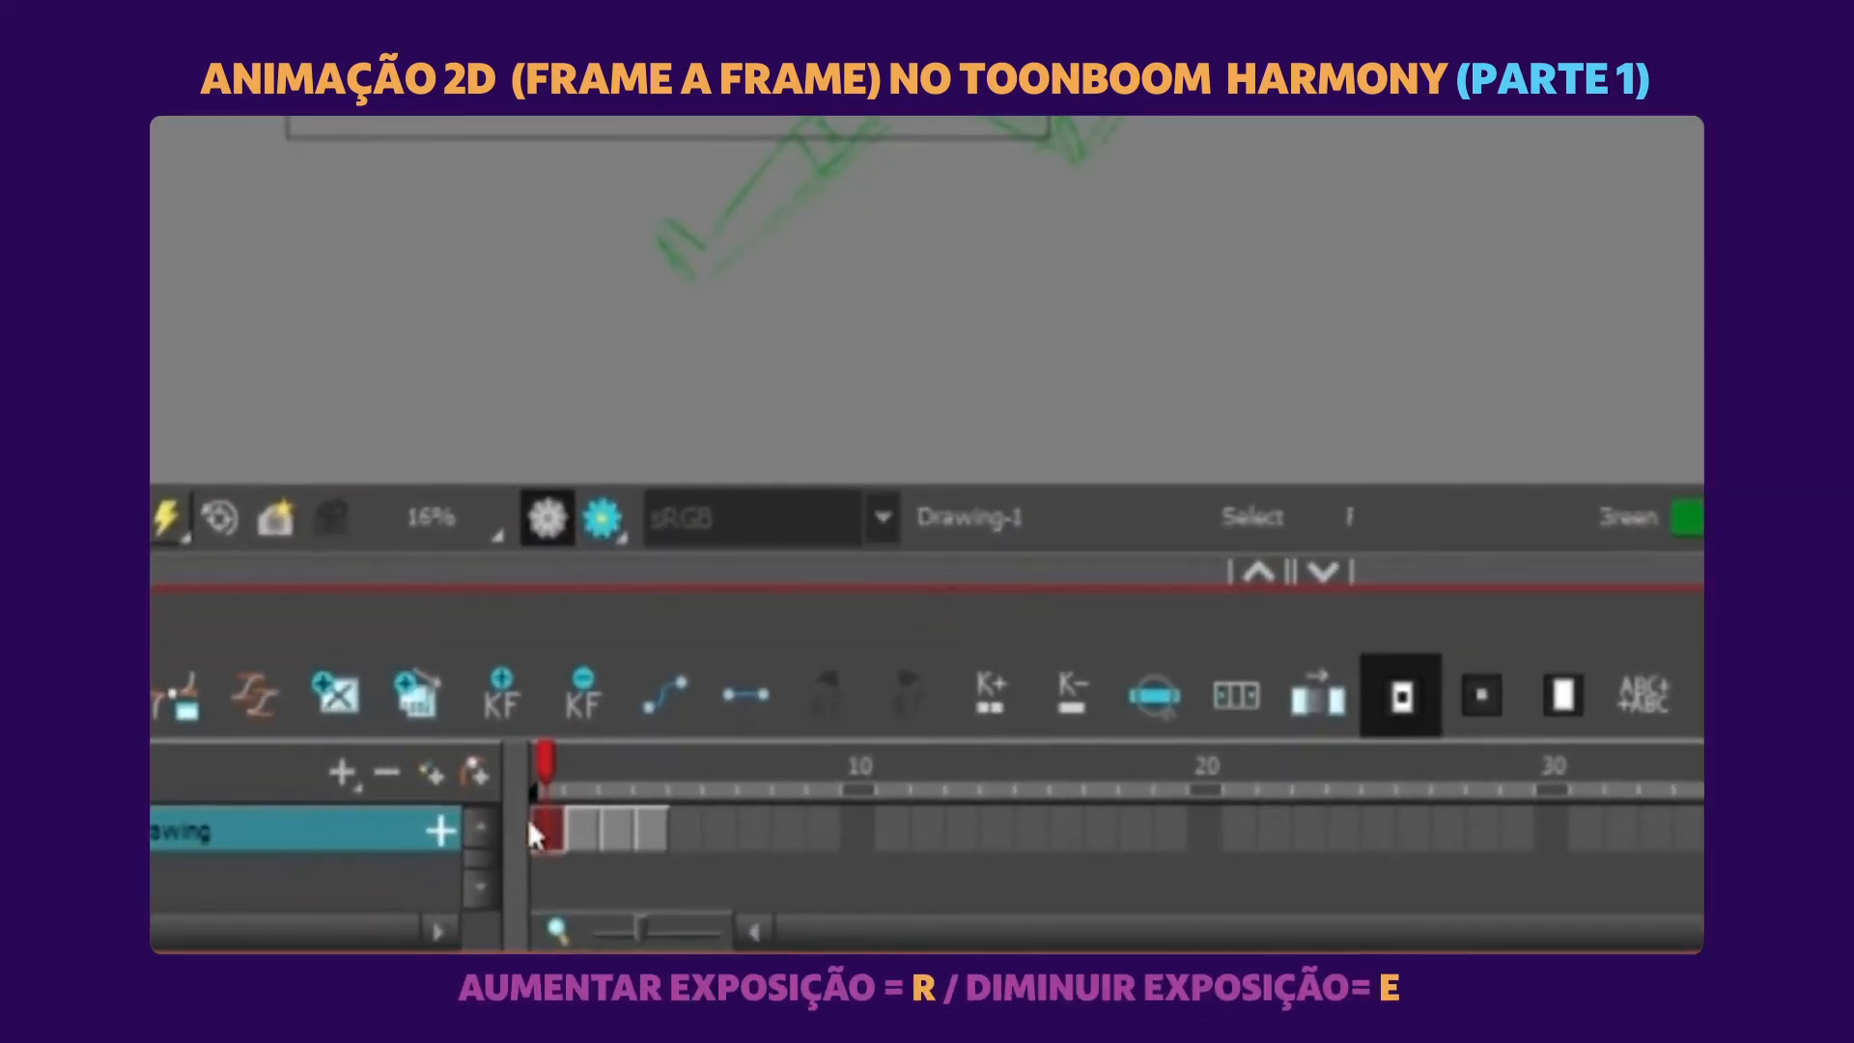
key(r)
key(r)
click(649, 826)
key(r)
key(r)
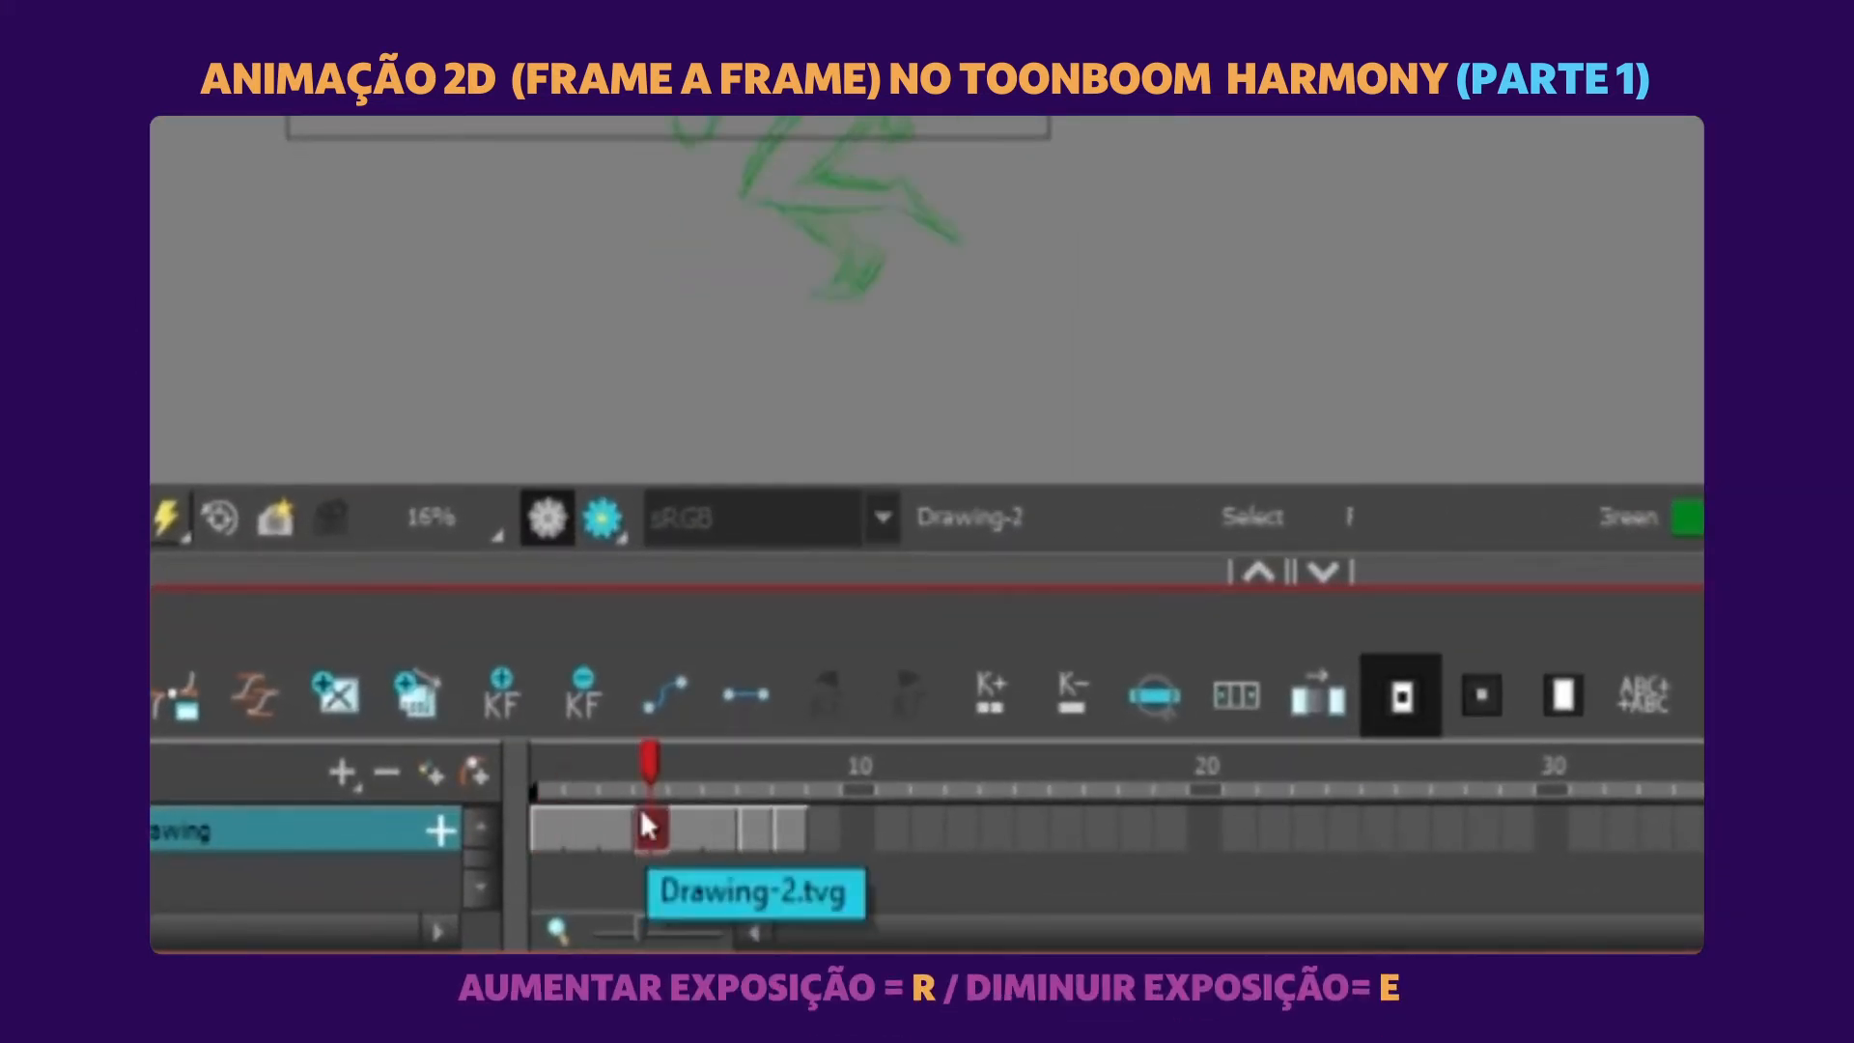
Extend the exposure of the third and fourth key poses to four frames each.
click(752, 827)
key(r)
key(r)
key(r)
click(882, 823)
key(r)
key(r)
key(r)
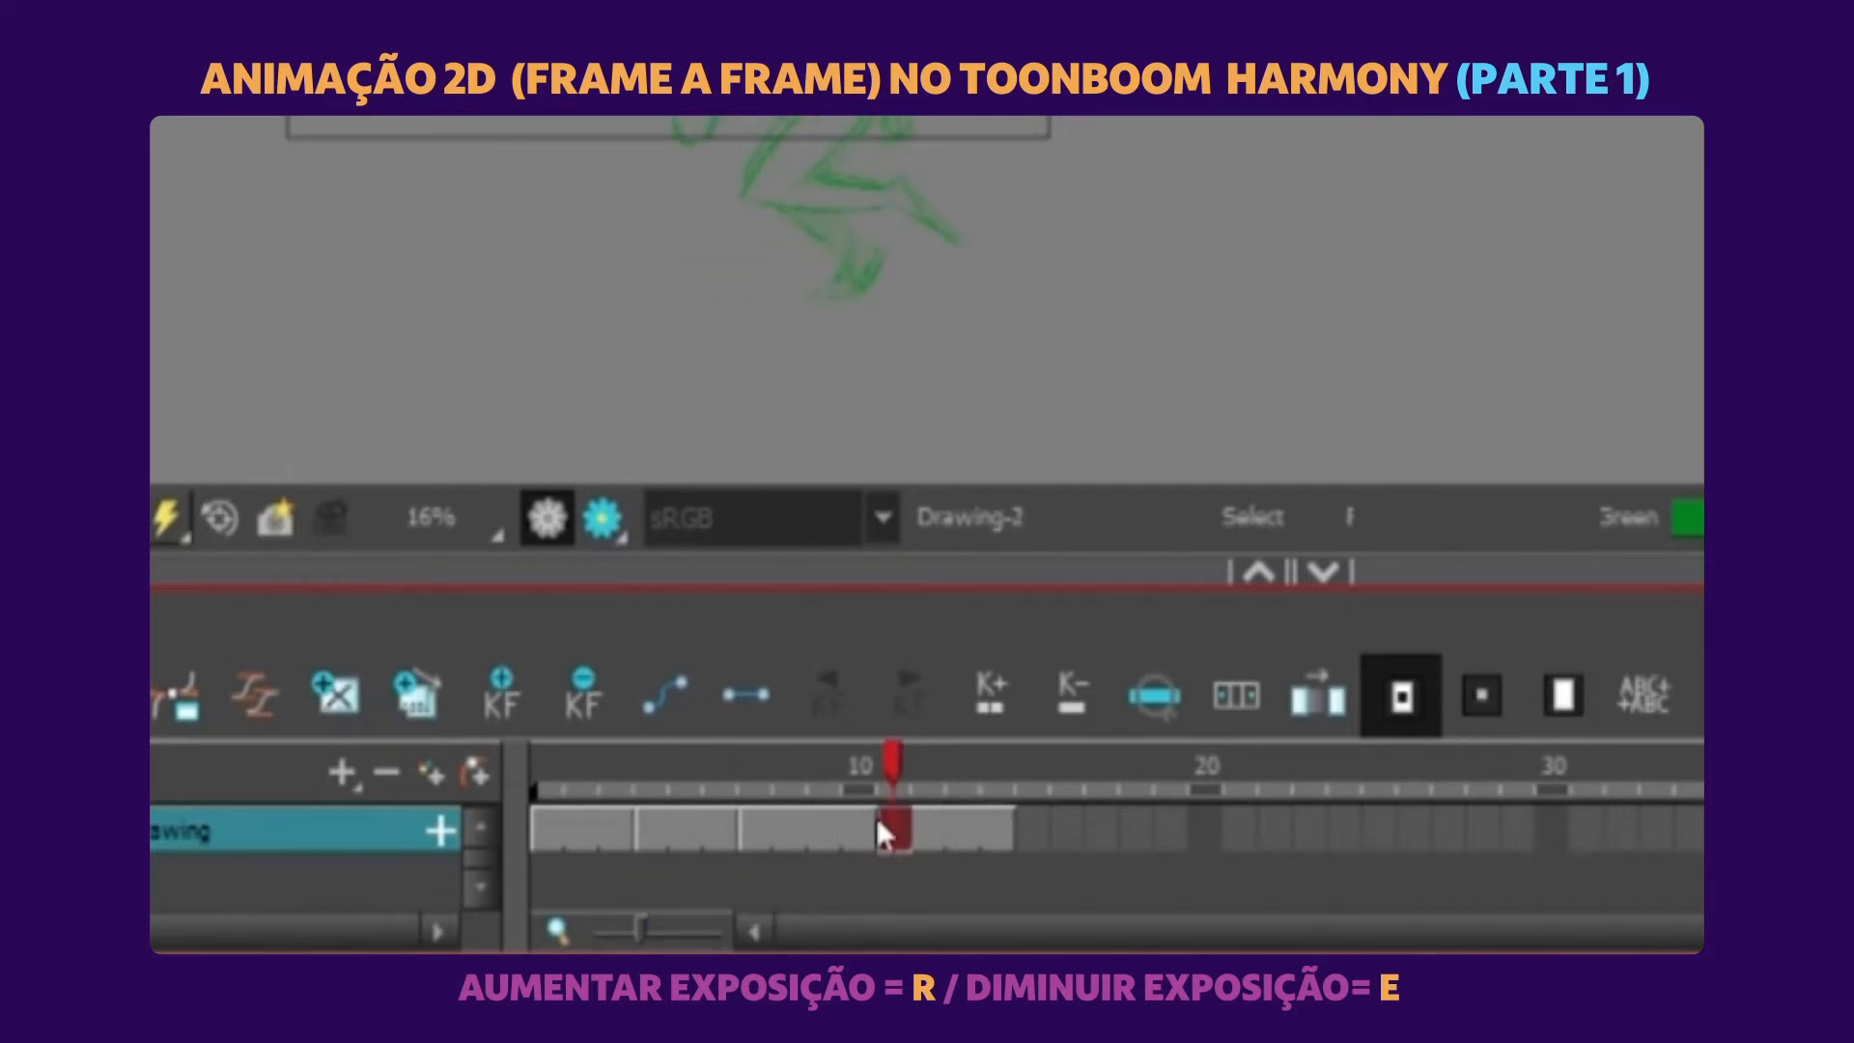
Lengthen the second and first key poses by one frame so each is exposed for four frames.
click(676, 827)
key(r)
click(545, 797)
key(r)
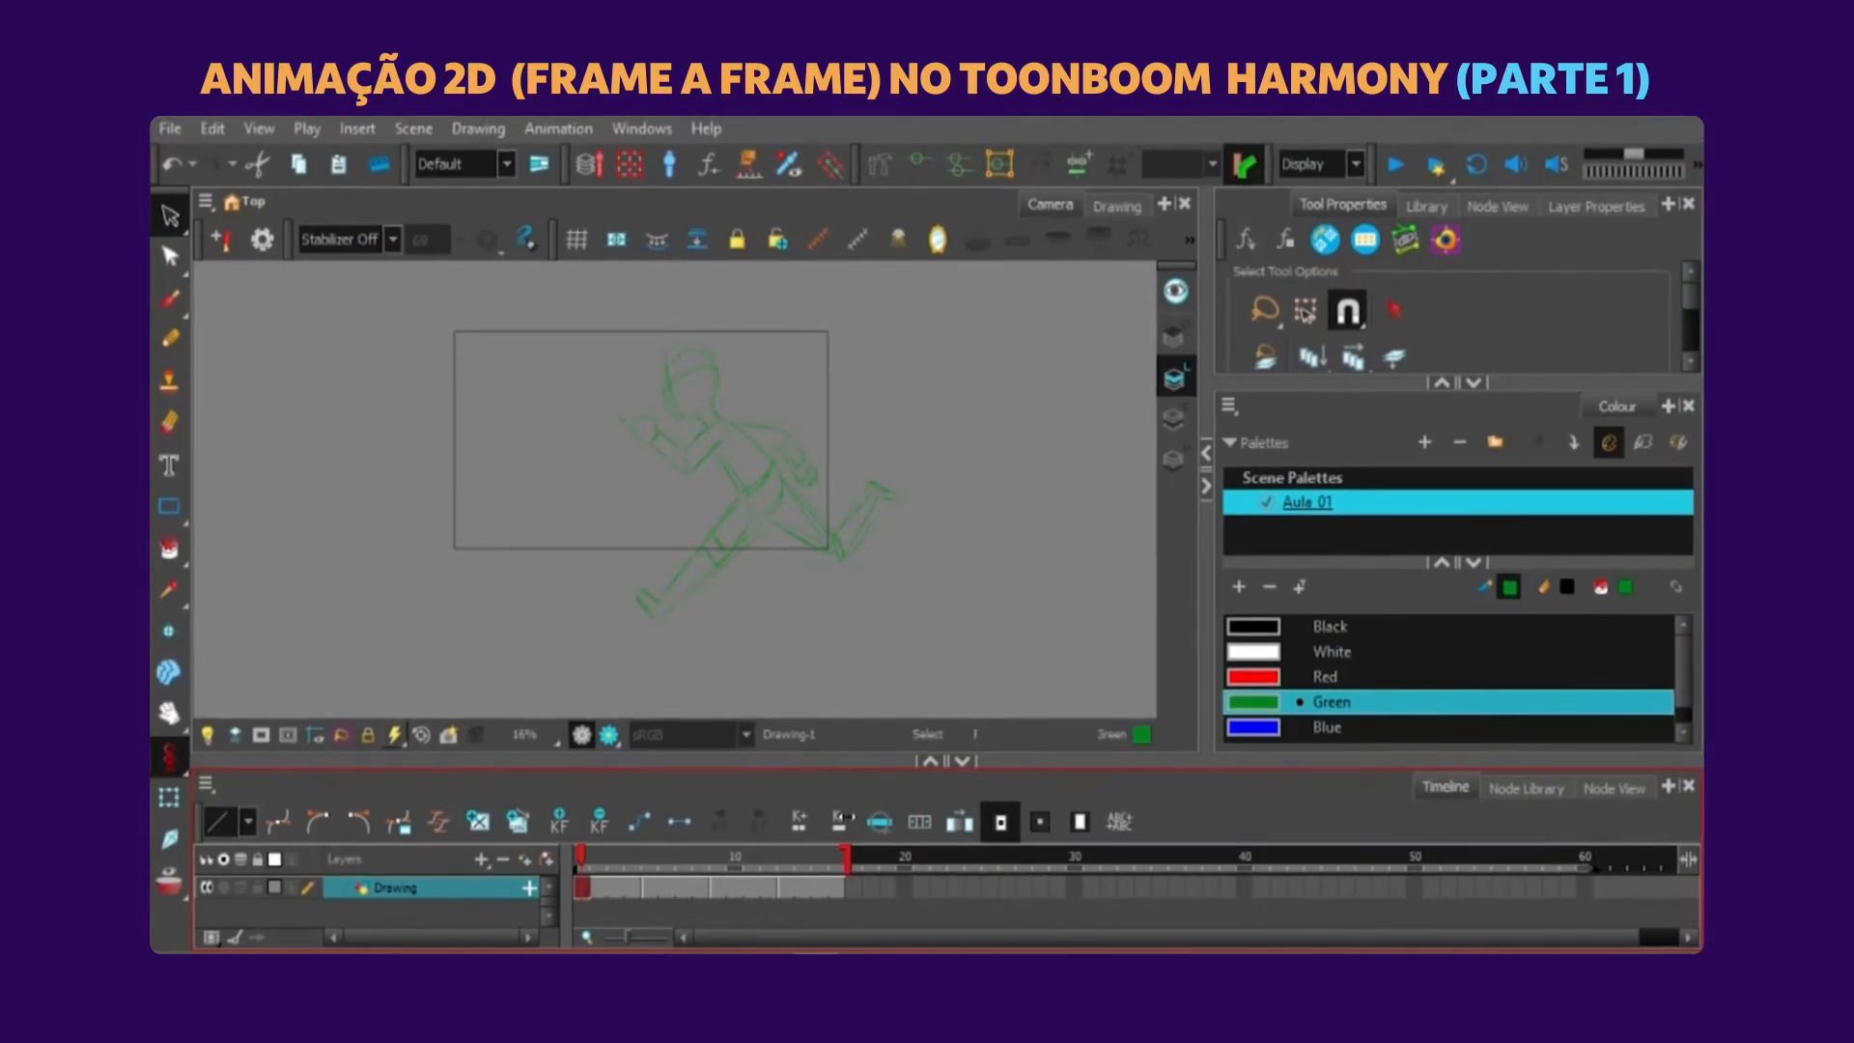
End the scene at frame 16, enable looping and play the key pose animation.
drag(847, 818, 838, 819)
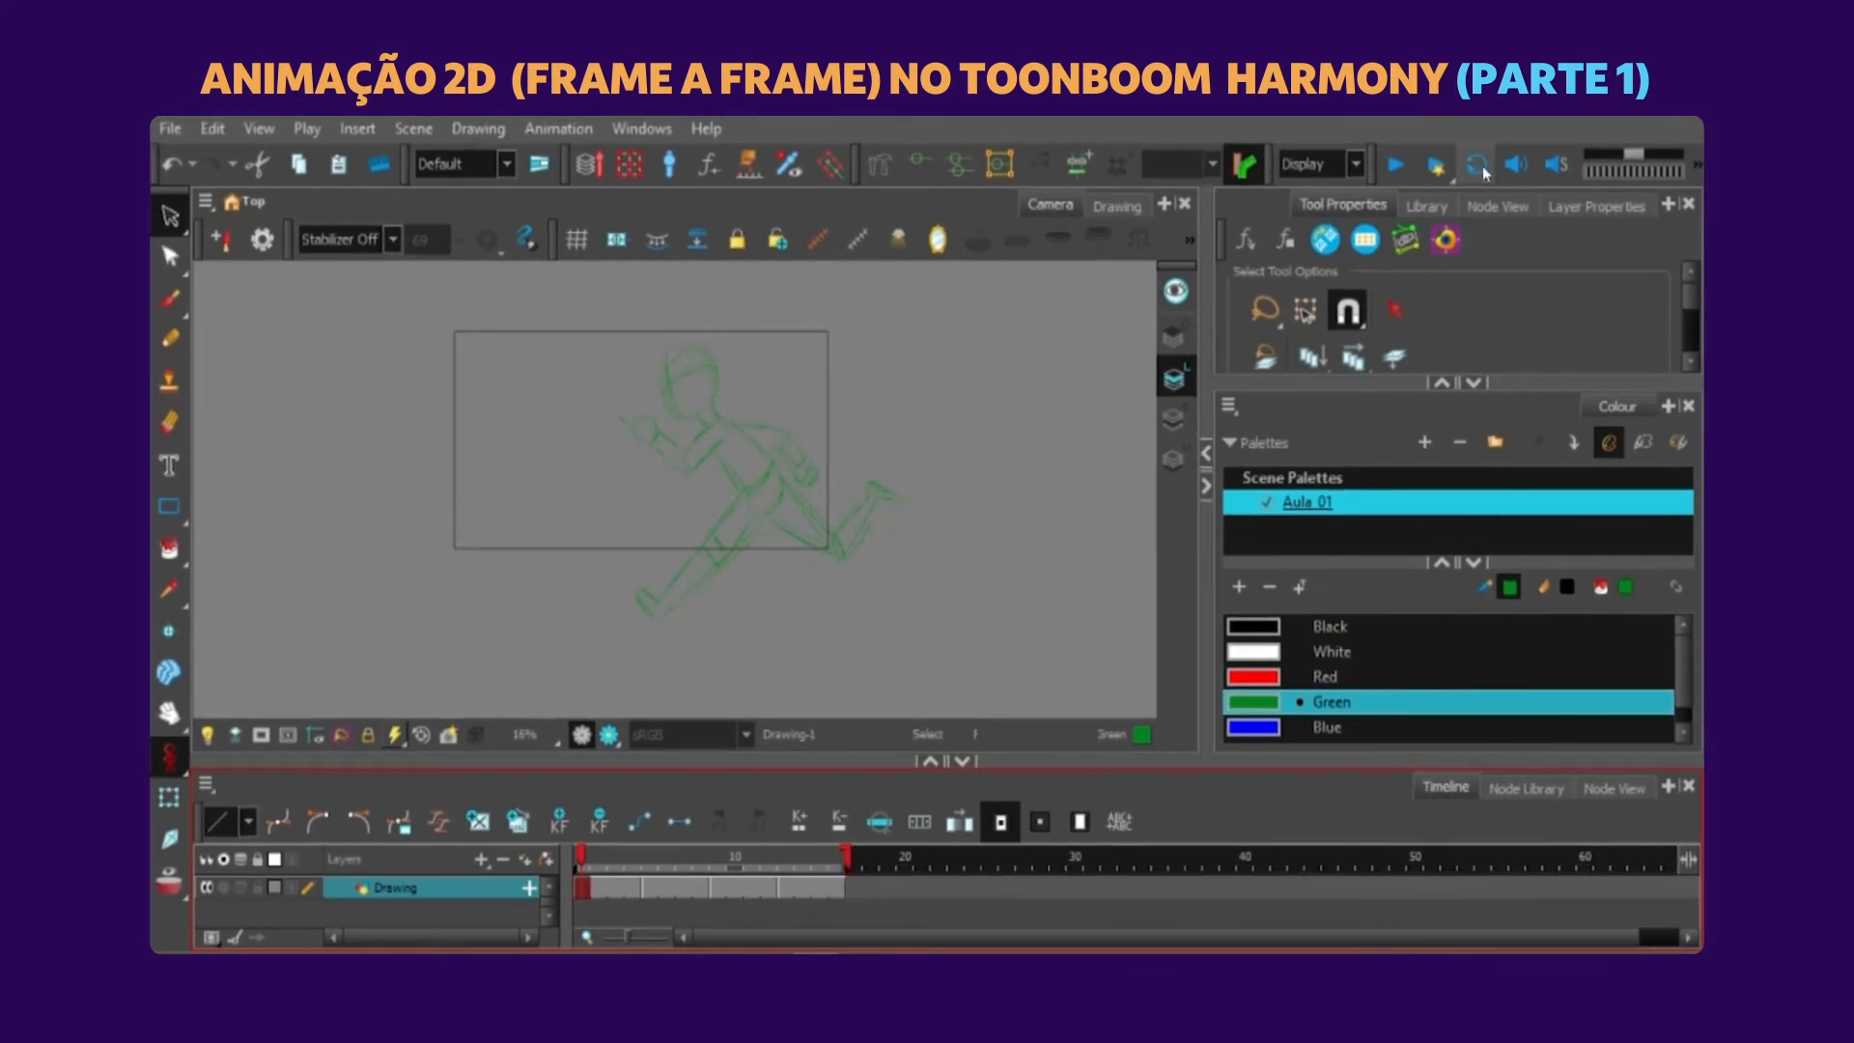
click(1479, 167)
click(1396, 167)
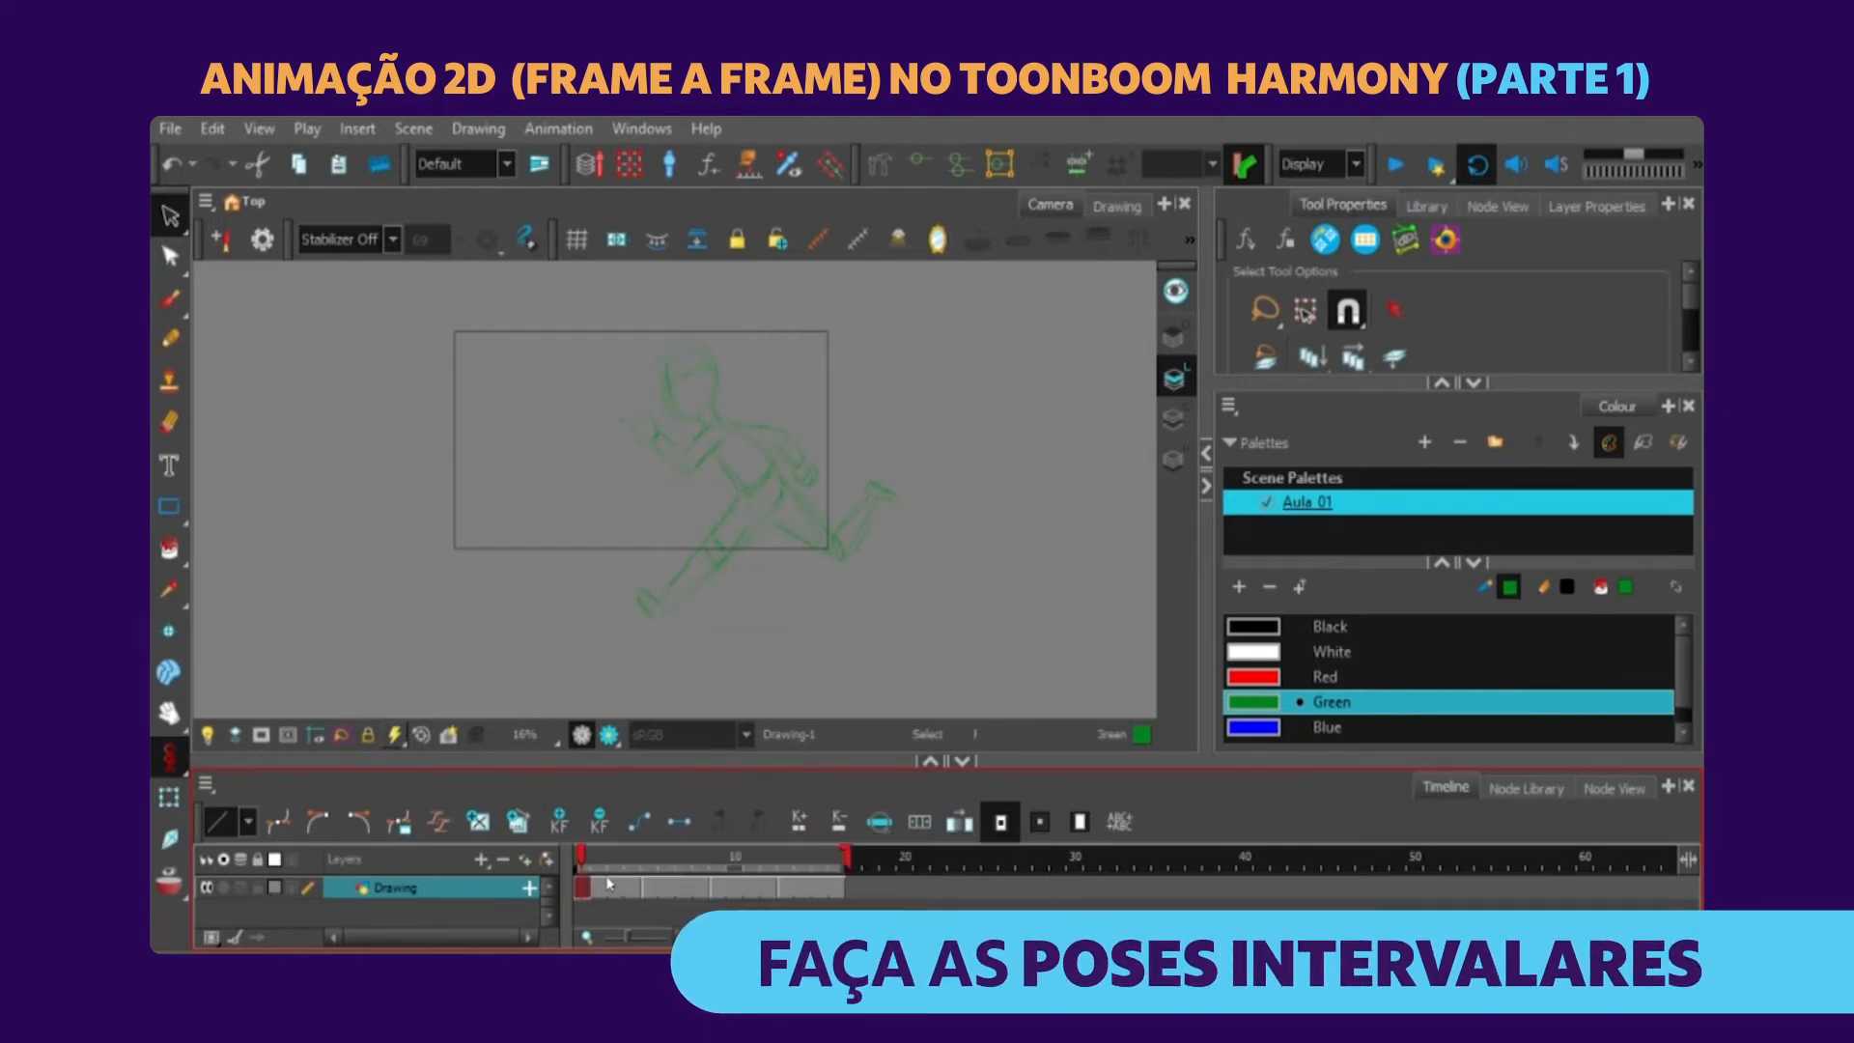
Shorten the key pose exposures to fit 12 frames and clear cells between the poses for the inbetweens.
click(634, 883)
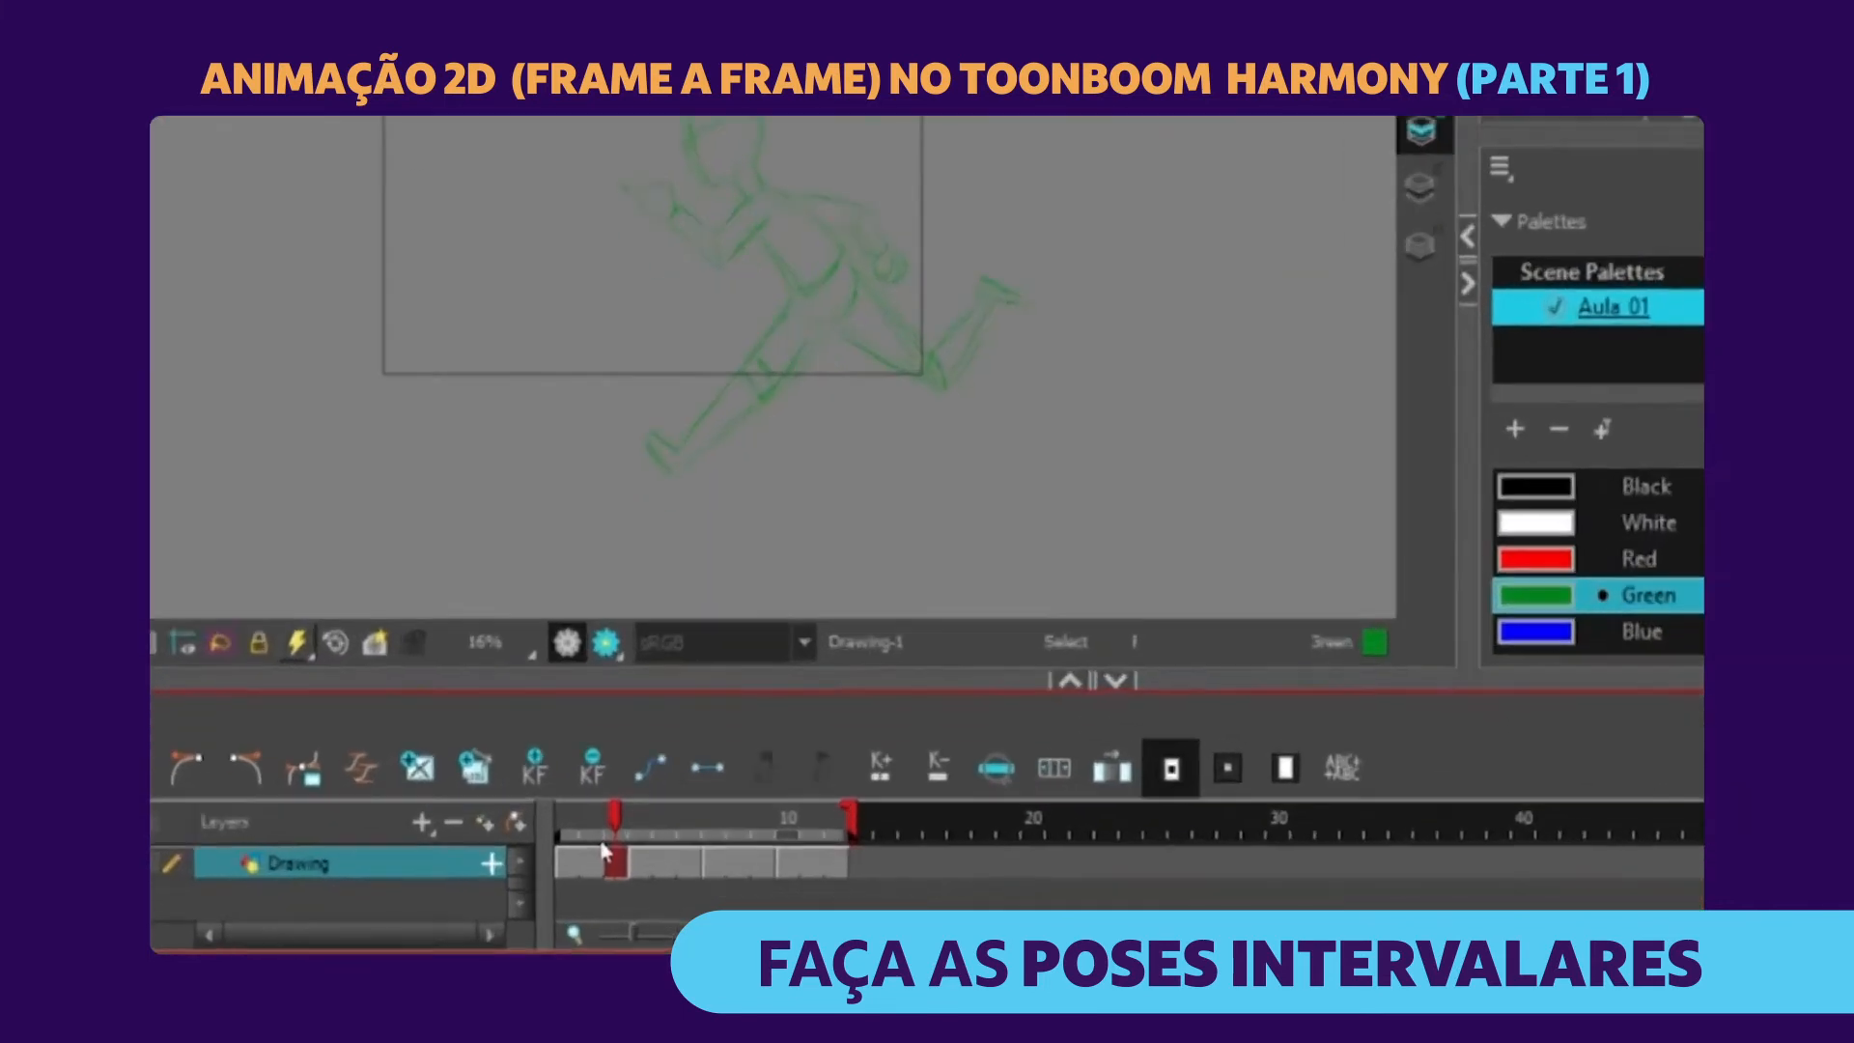
click(616, 882)
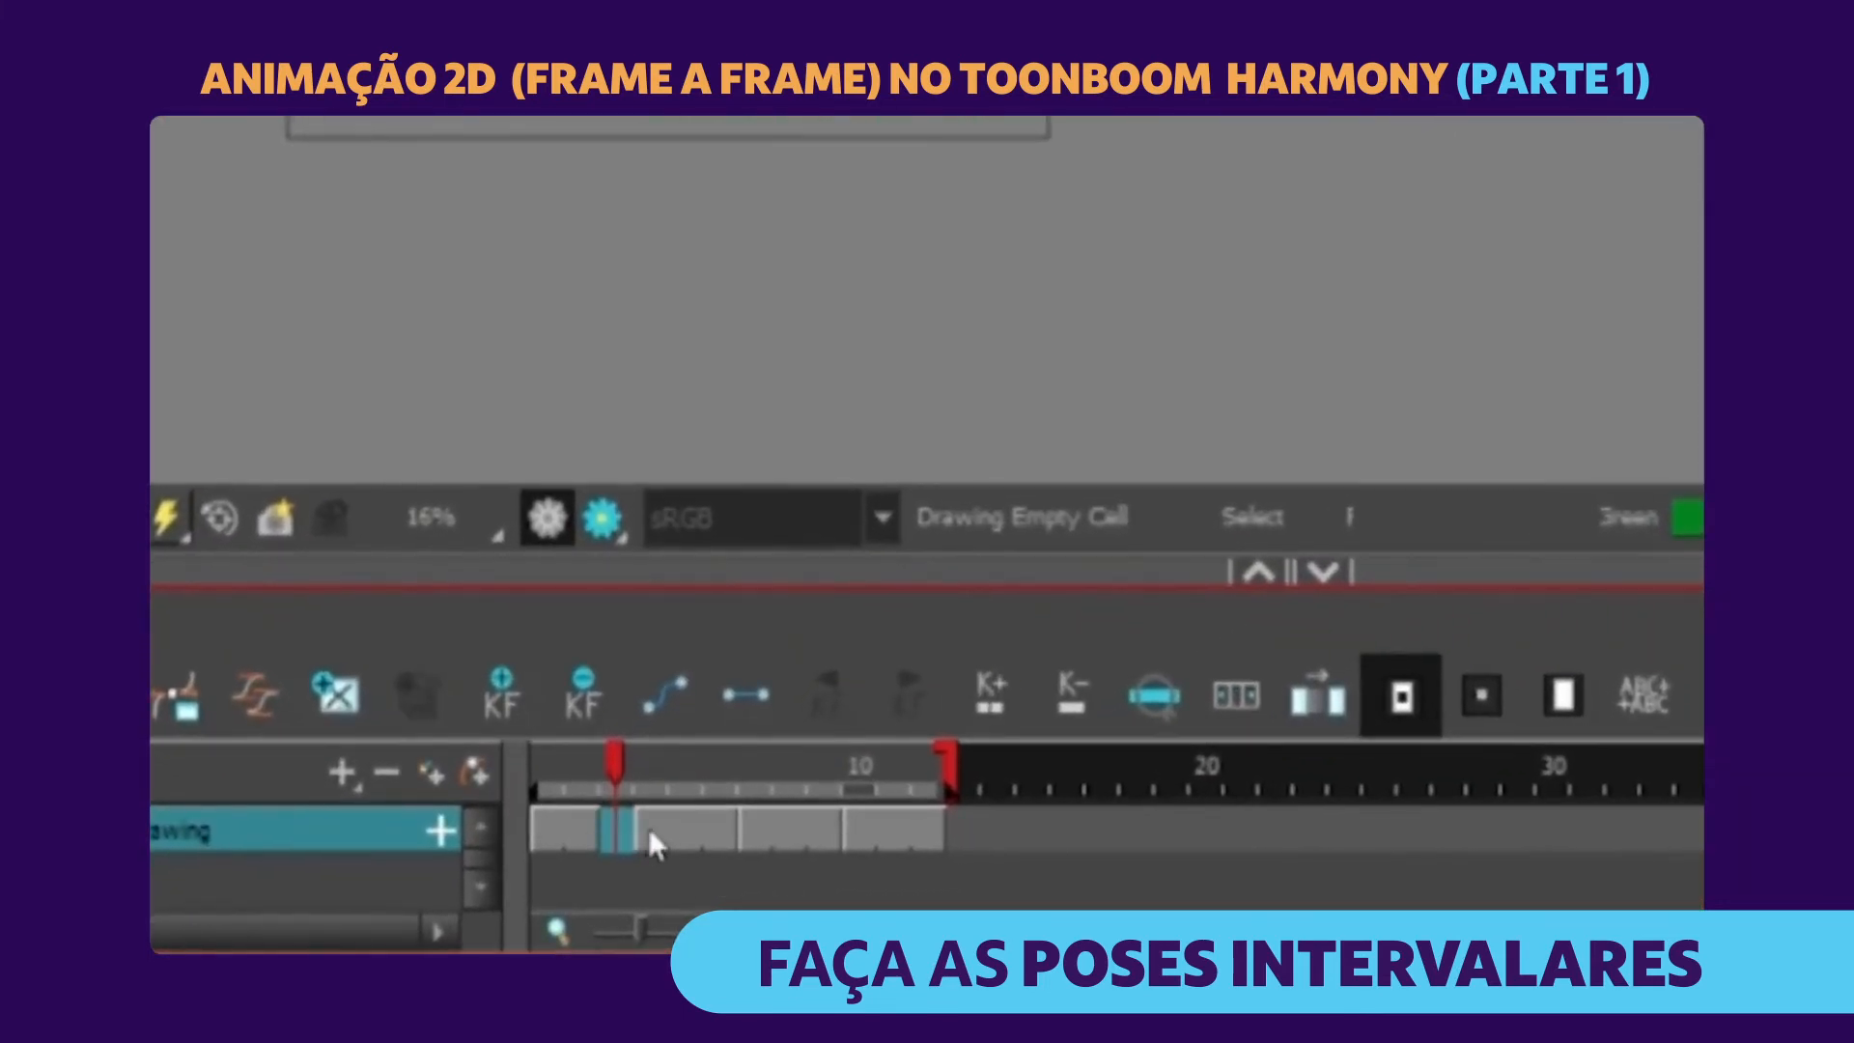
click(720, 780)
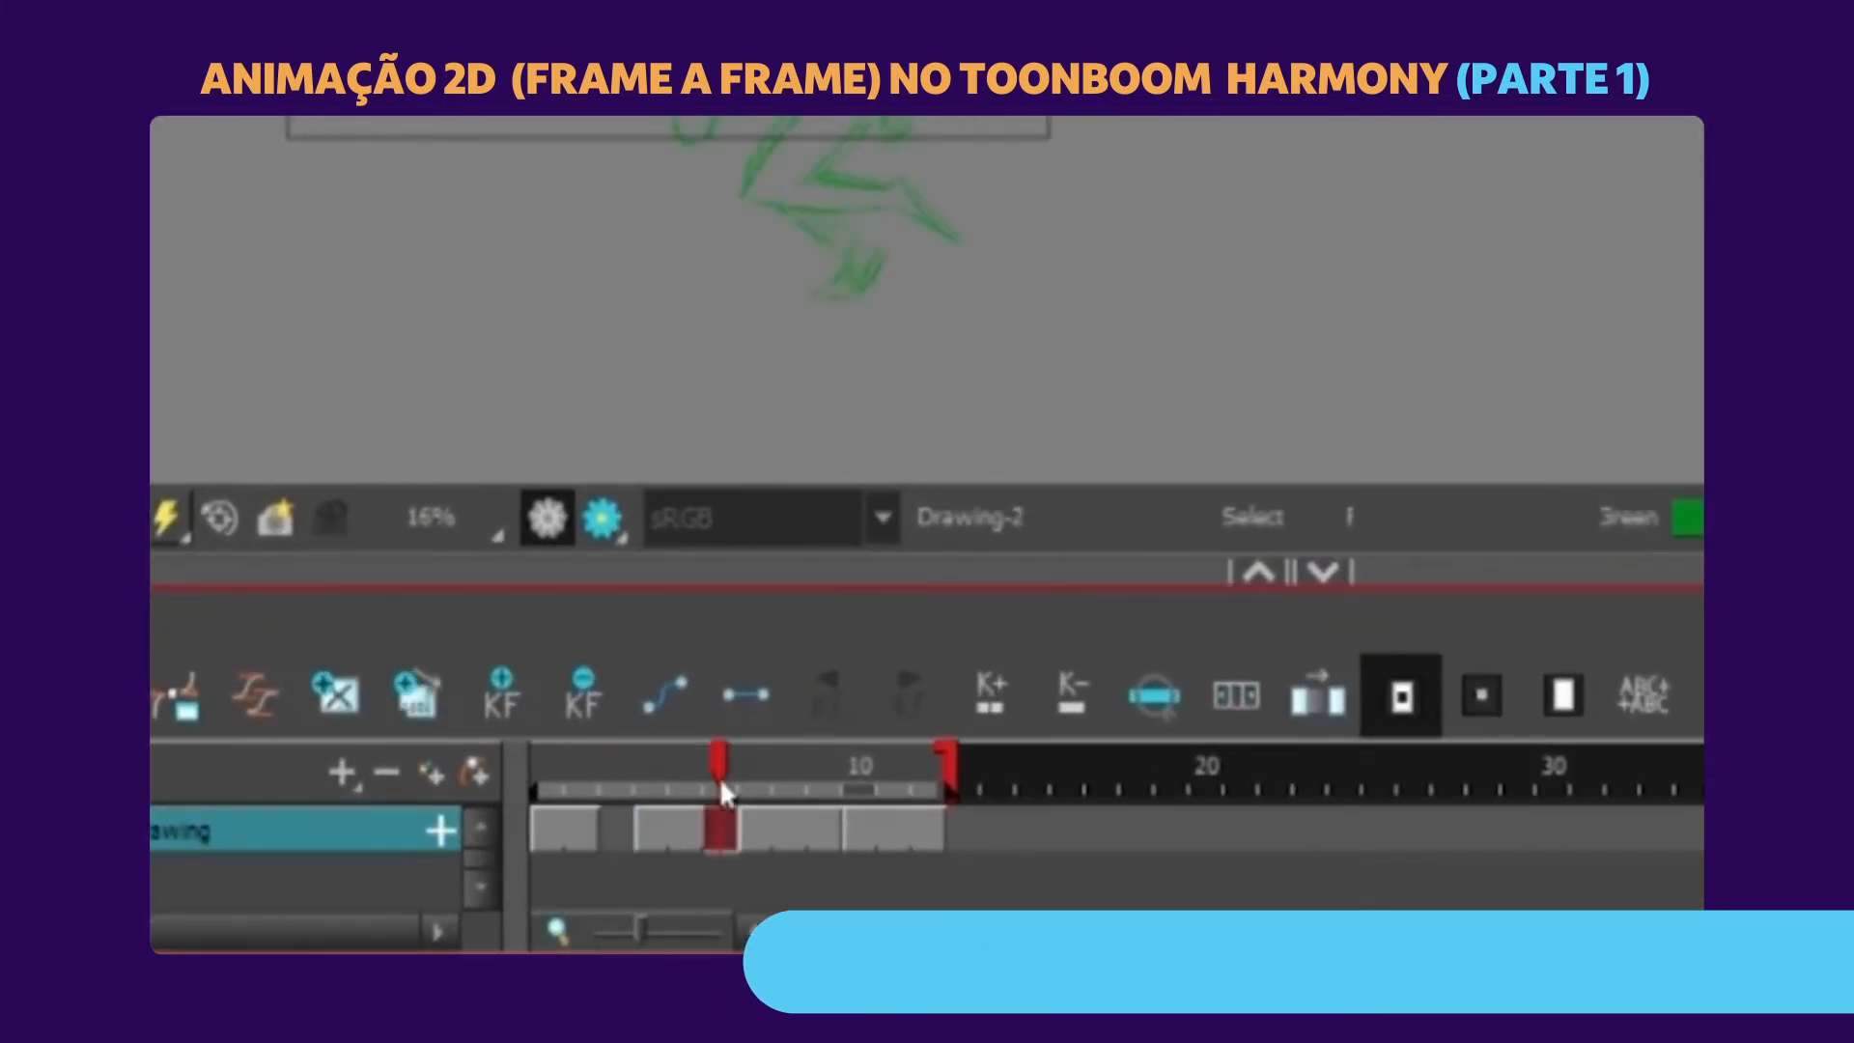
key(Delete)
click(821, 836)
key(Delete)
click(610, 816)
key(plus)
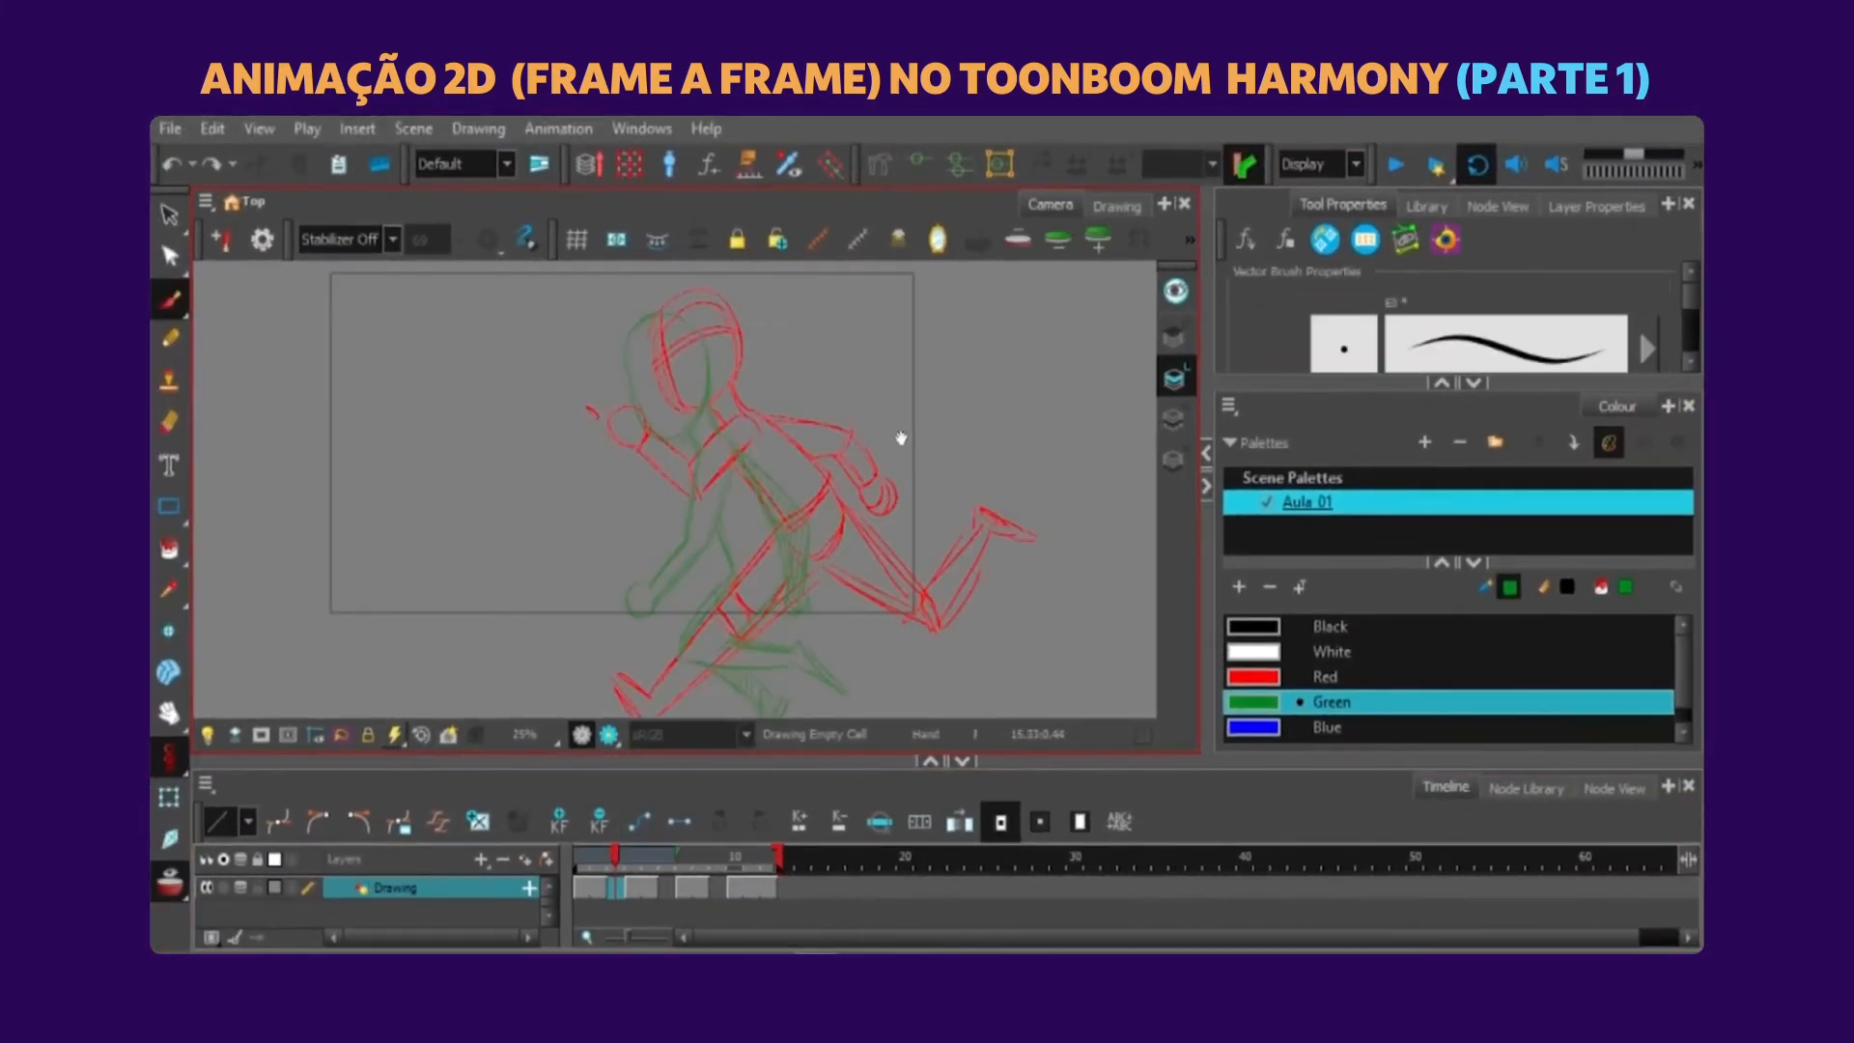
With onion skin on, sketch the inbetween's head, shoulder, forward arm and torso in black on frame 3.
drag(900, 439, 884, 431)
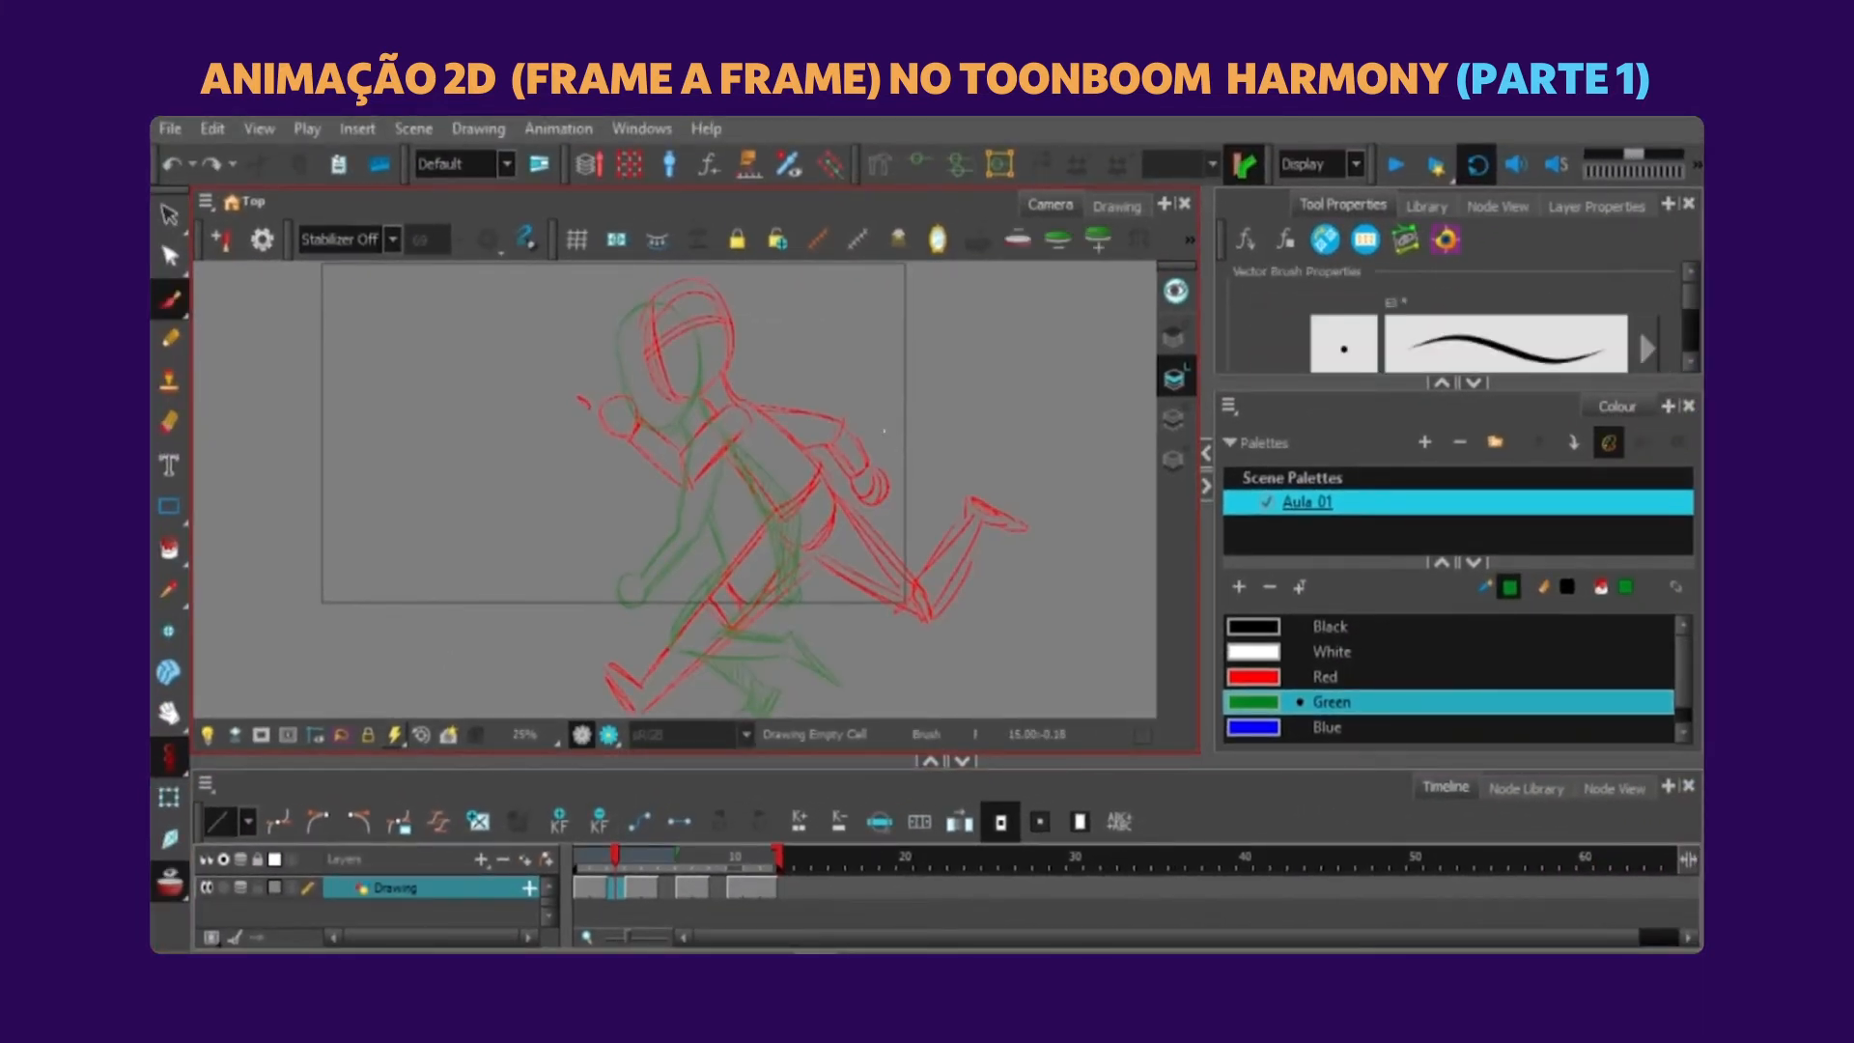
drag(883, 431, 894, 403)
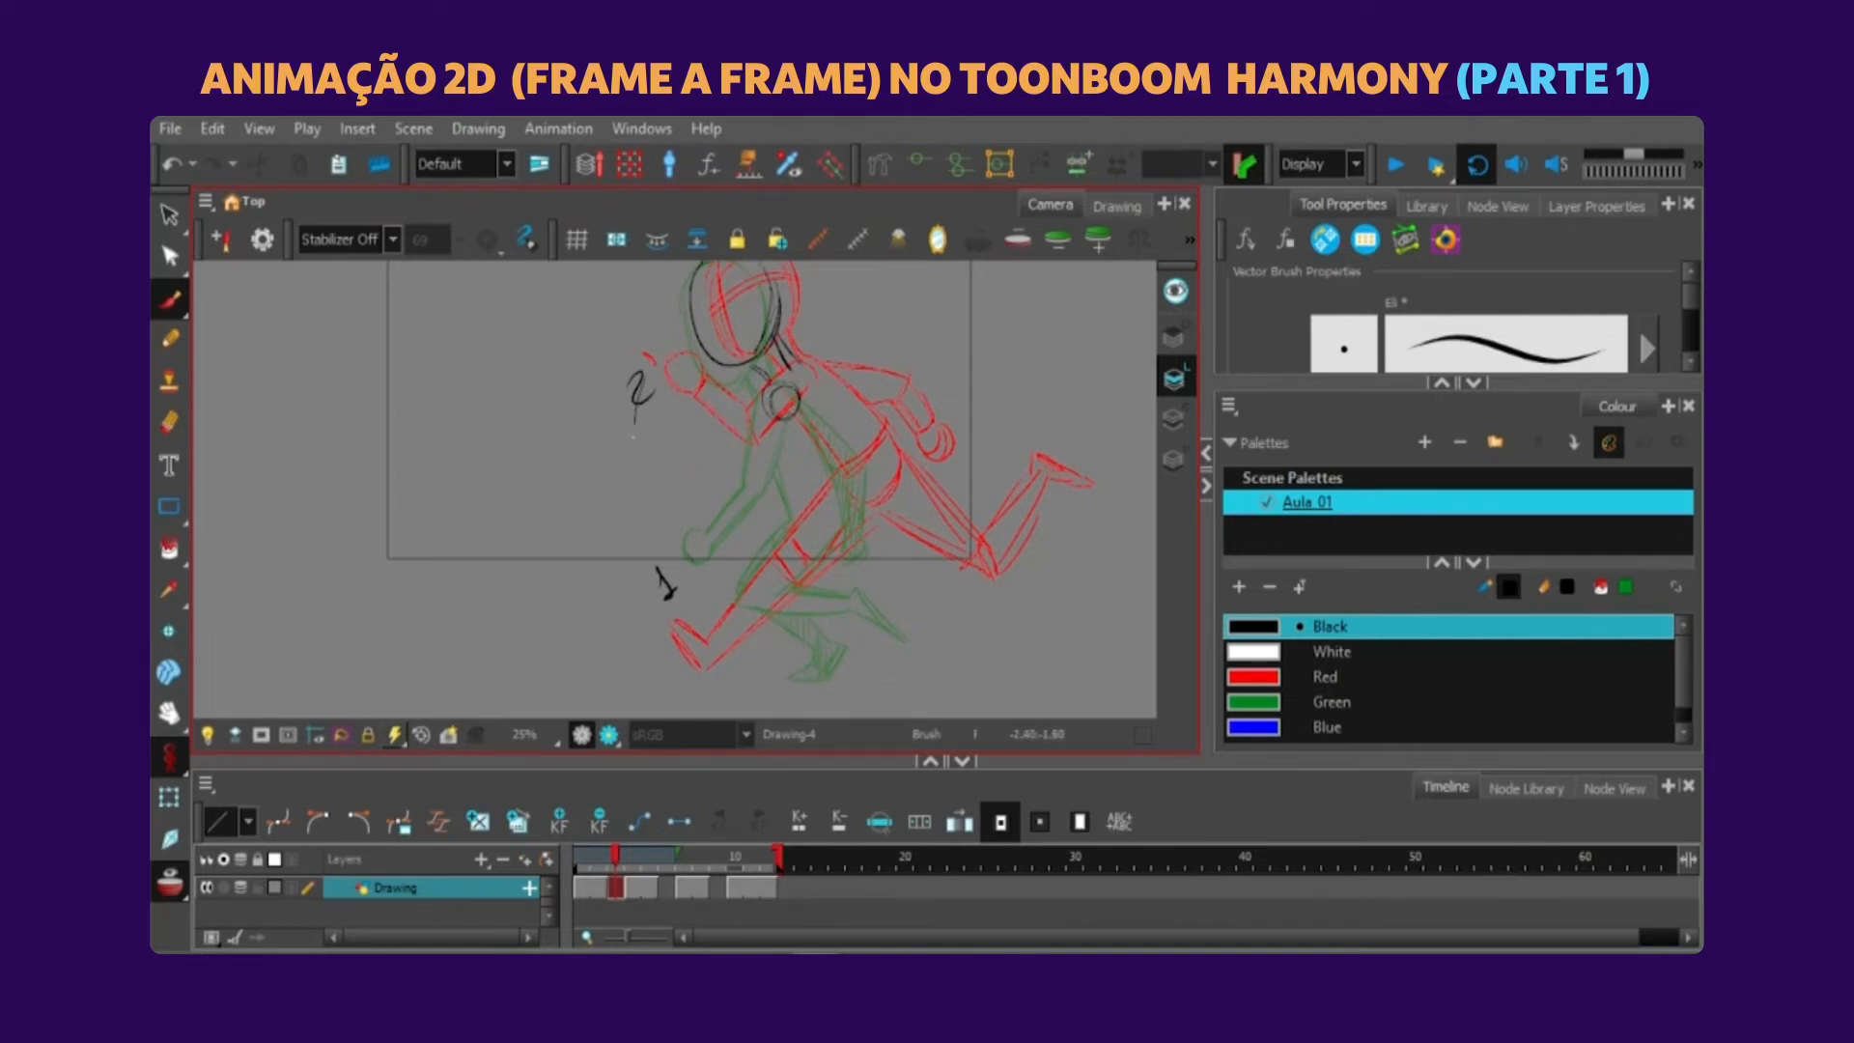
mouse_move(675, 586)
mouse_down()
mouse_move(639, 411)
mouse_move(690, 541)
mouse_up()
key(ctrl+z)
key(ctrl+z)
mouse_move(666, 442)
mouse_down()
mouse_move(740, 455)
mouse_move(746, 488)
mouse_up()
mouse_move(765, 384)
mouse_down()
mouse_move(741, 500)
mouse_move(877, 468)
mouse_up()
drag(782, 437, 825, 504)
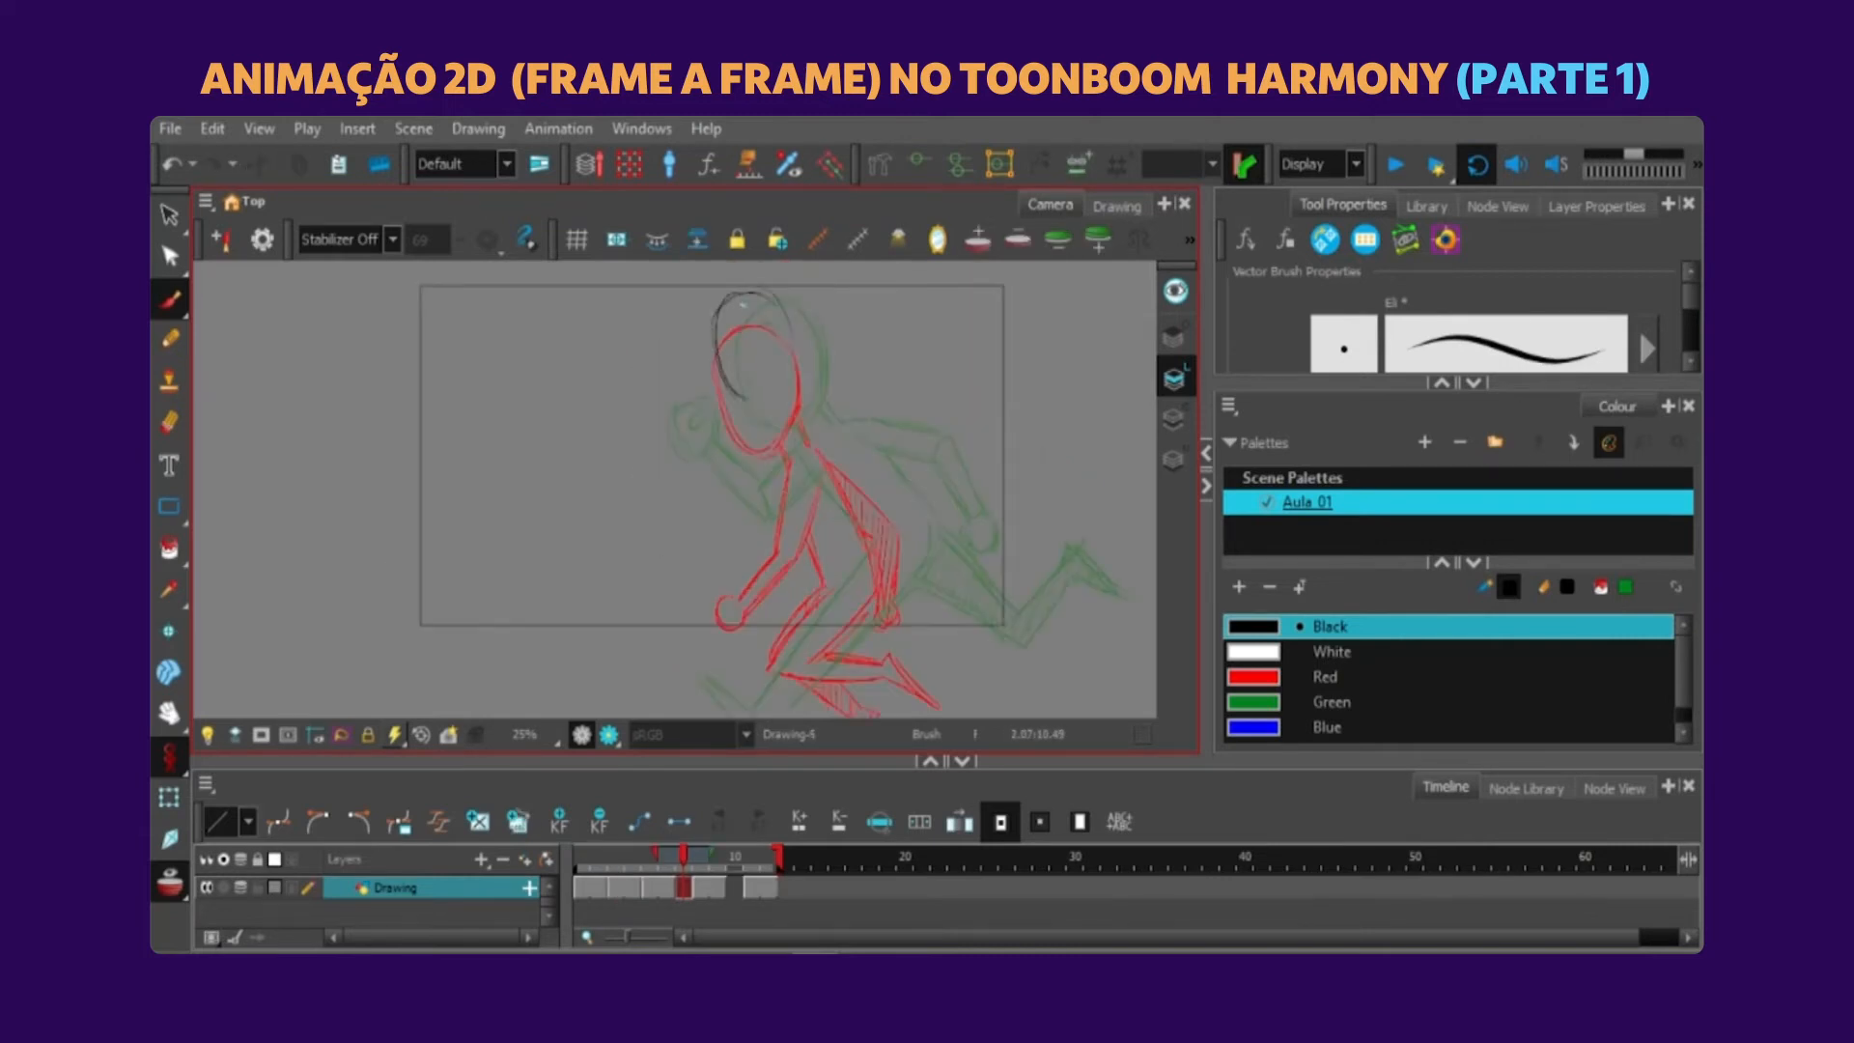
Sketch the torso and bent forward leg of the inbetween in black on frame 7 over the onion-skinned poses.
mouse_move(743, 291)
mouse_down()
mouse_move(781, 351)
mouse_move(768, 308)
mouse_move(803, 394)
mouse_up()
mouse_move(808, 386)
mouse_down()
mouse_move(833, 433)
mouse_move(811, 506)
mouse_up()
drag(830, 386, 865, 450)
drag(831, 522, 770, 477)
drag(774, 473, 704, 547)
mouse_move(703, 558)
mouse_down()
mouse_move(801, 629)
mouse_move(804, 612)
mouse_up()
drag(824, 476, 755, 549)
drag(752, 544, 804, 608)
drag(761, 549, 807, 611)
drag(803, 610, 827, 606)
mouse_move(819, 610)
mouse_down()
mouse_move(832, 647)
mouse_move(801, 664)
mouse_up()
key(ctrl+z)
Sketch the other leg and its foot in black on the frame 7 inbetween.
drag(777, 517, 786, 579)
drag(813, 485, 810, 559)
drag(810, 559, 858, 627)
drag(787, 579, 850, 645)
drag(854, 627, 863, 673)
Undo the rejected arm strokes and redraw the forward upper arm of the frame 7 inbetween in black.
drag(701, 348, 751, 390)
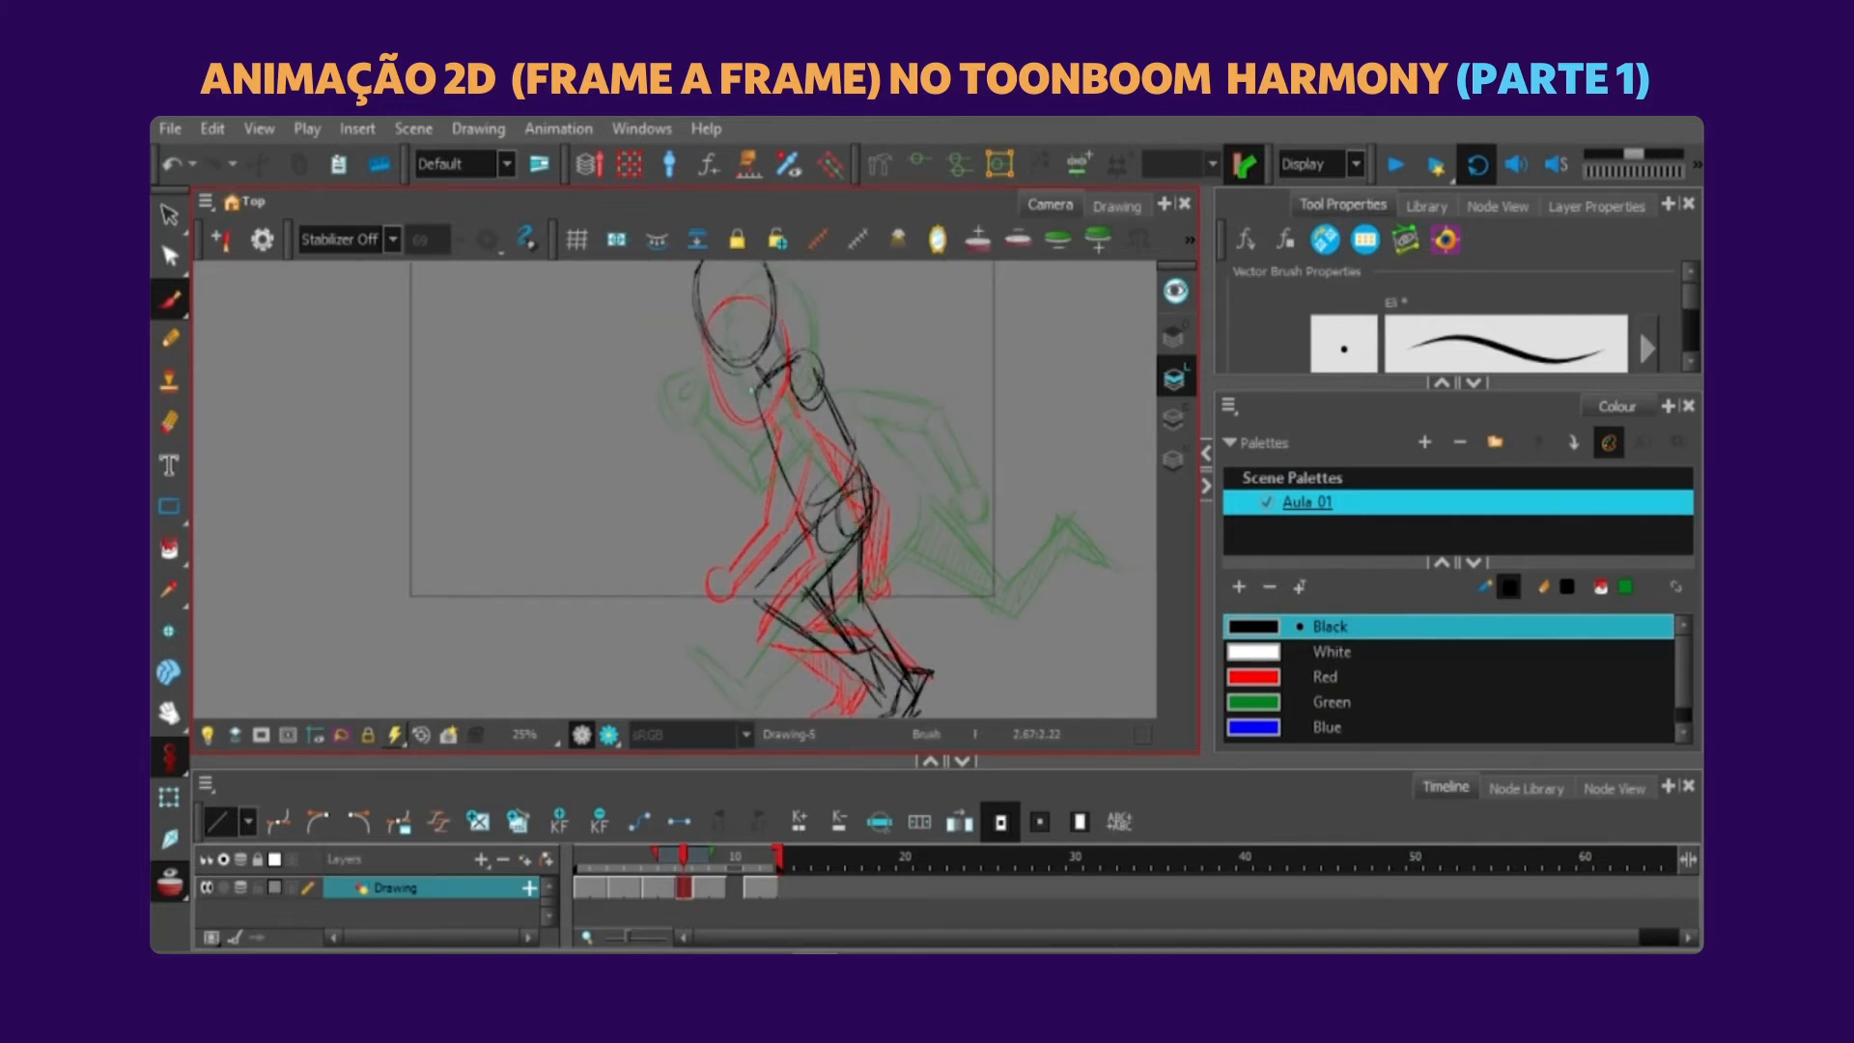
key(ctrl+z)
key(ctrl+z)
key(ctrl+z)
key(ctrl+z)
drag(749, 381, 702, 455)
key(ctrl+z)
drag(744, 386, 690, 471)
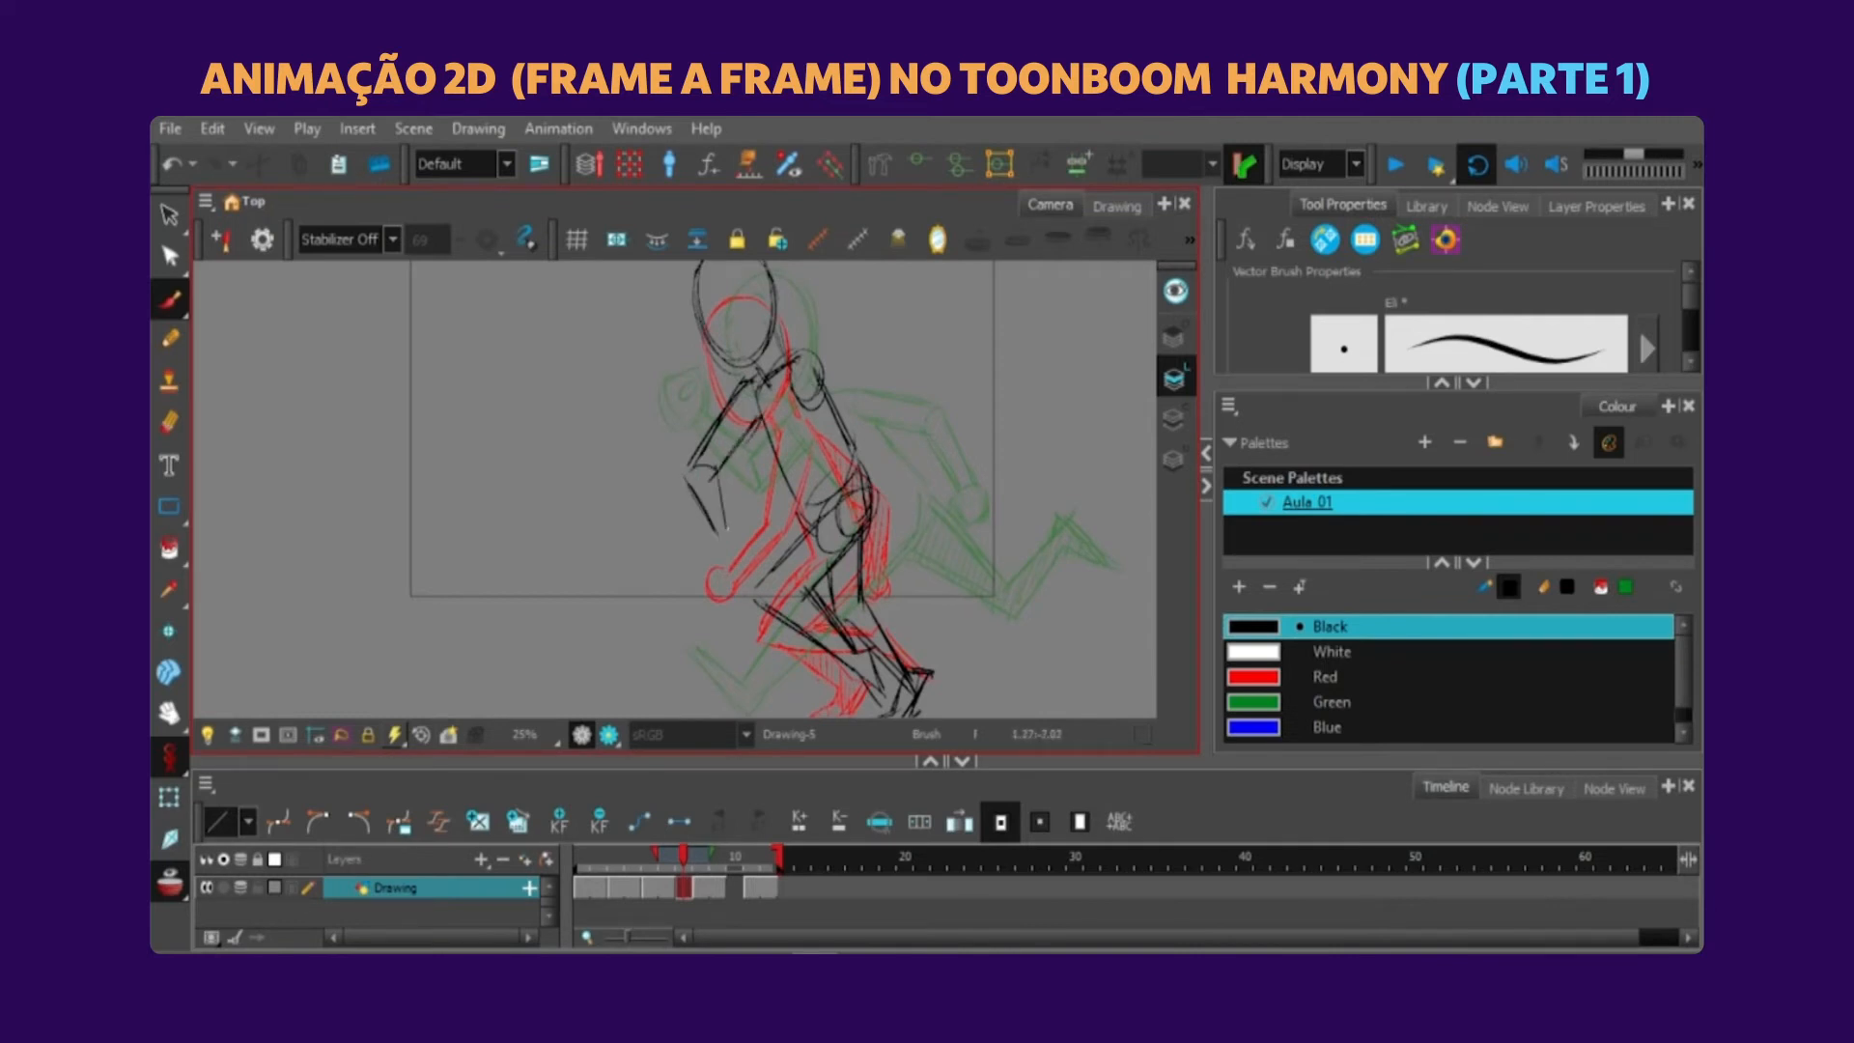
Complete the forward forearm and hand on the frame 7 inbetween, with arrow marks beside the elbow and hand.
mouse_move(730, 537)
mouse_down()
mouse_move(742, 560)
mouse_move(658, 556)
mouse_up()
ctrl+click(662, 375)
key(Delete)
drag(661, 371, 677, 372)
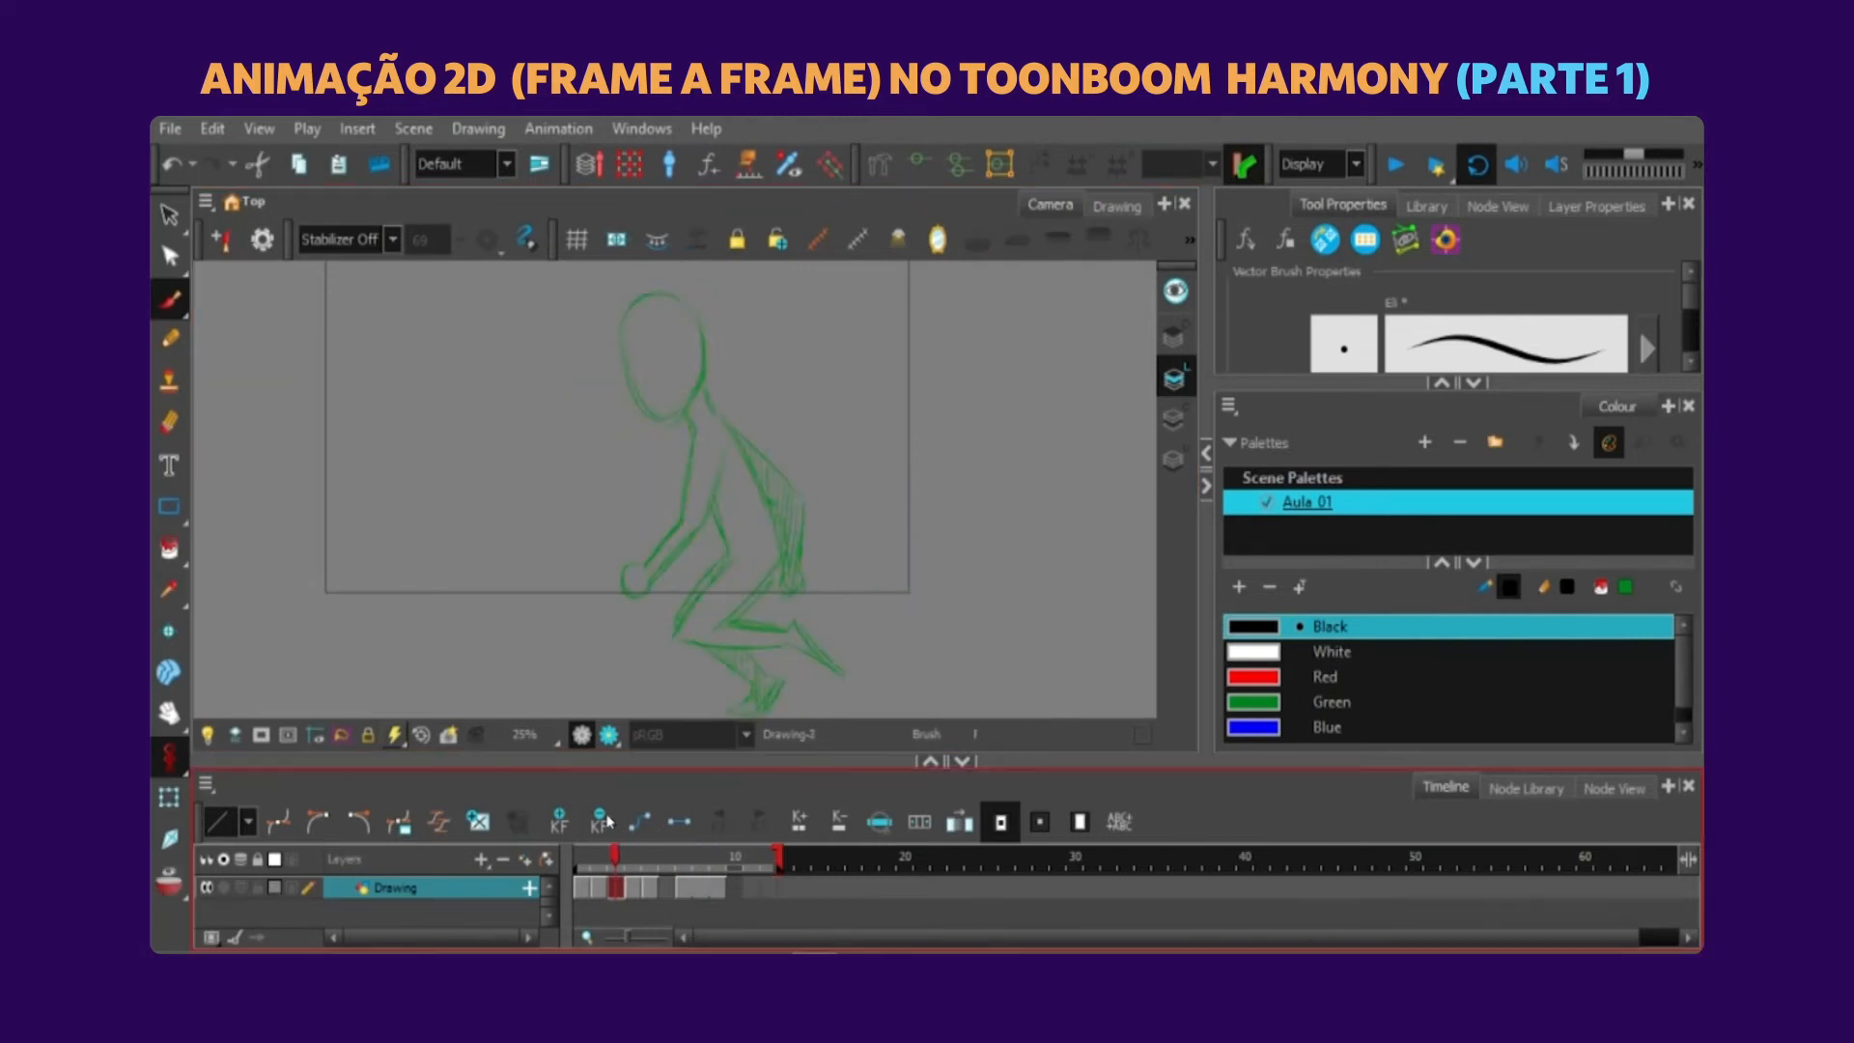
Scale the inbetween on frame 2 down slightly and reposition it between the onion-skinned neighbouring poses.
mouse_move(616, 820)
mouse_down()
mouse_move(568, 817)
mouse_move(602, 817)
mouse_up()
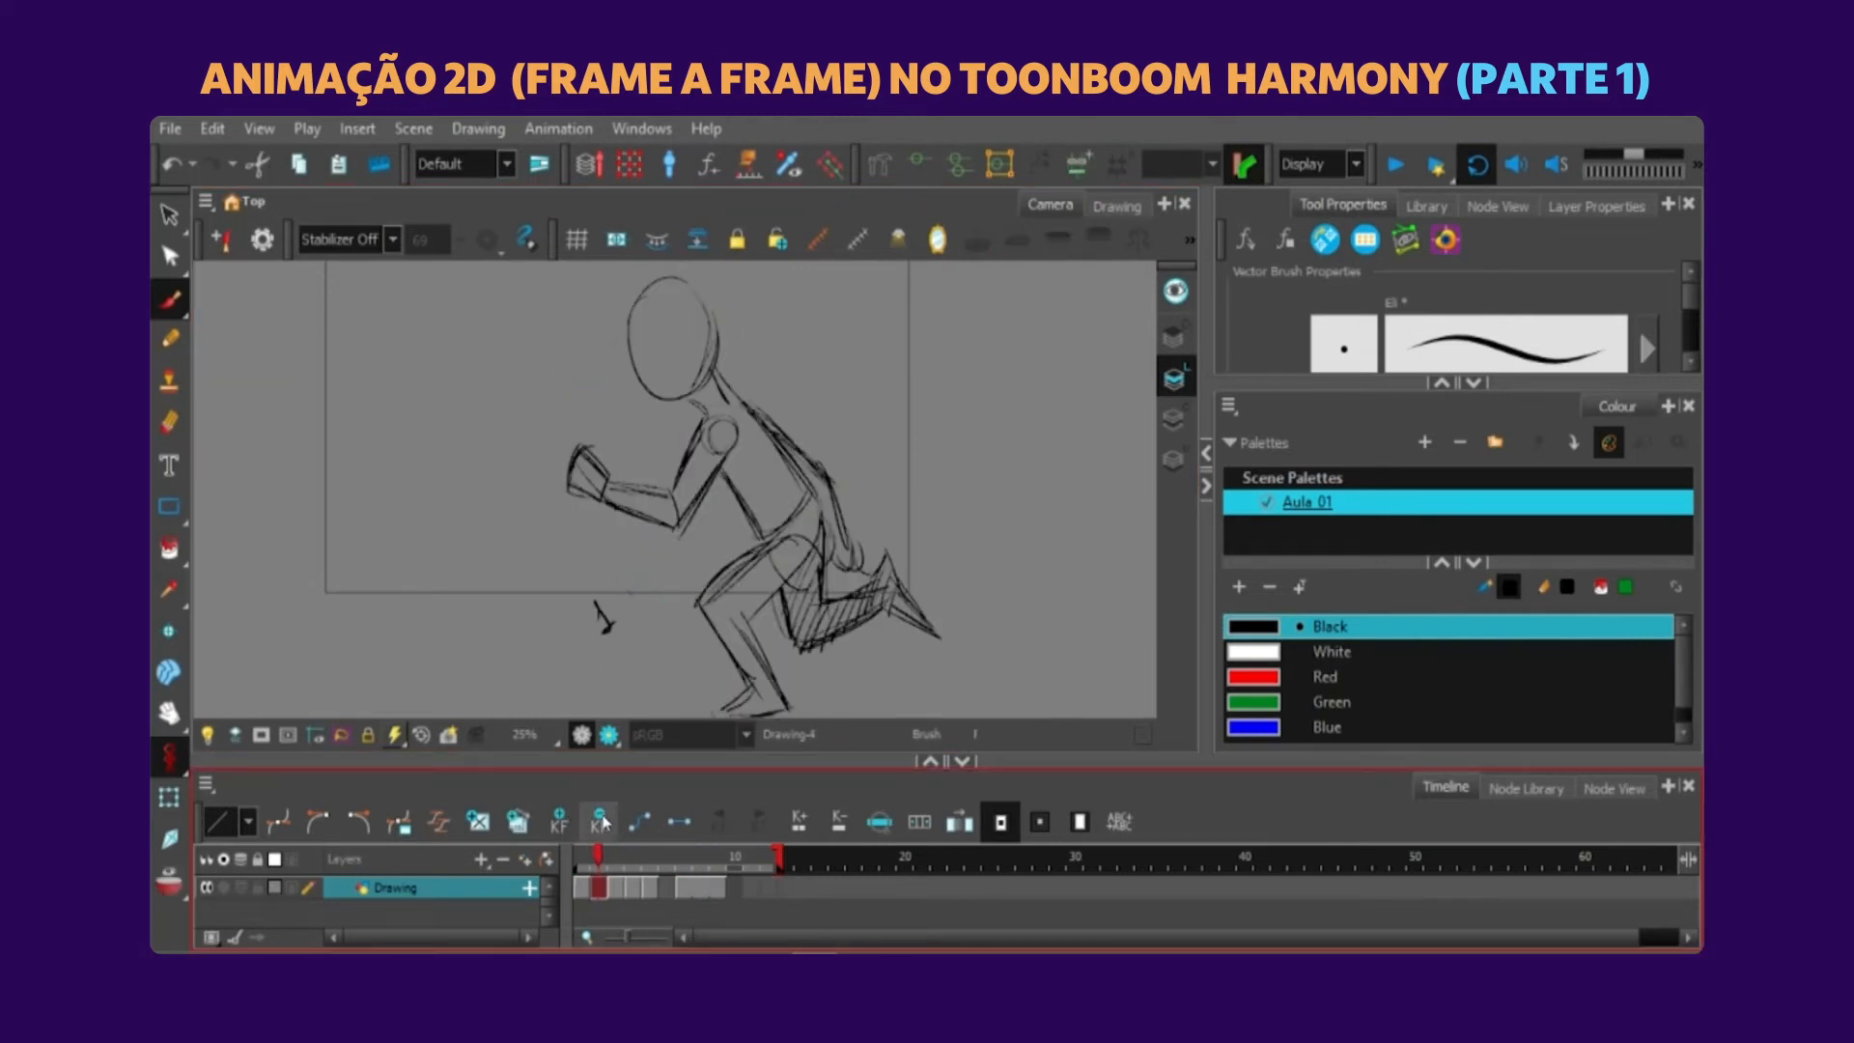
key(alt+s)
mouse_move(944, 395)
mouse_down()
mouse_move(910, 329)
mouse_move(1132, 462)
mouse_up()
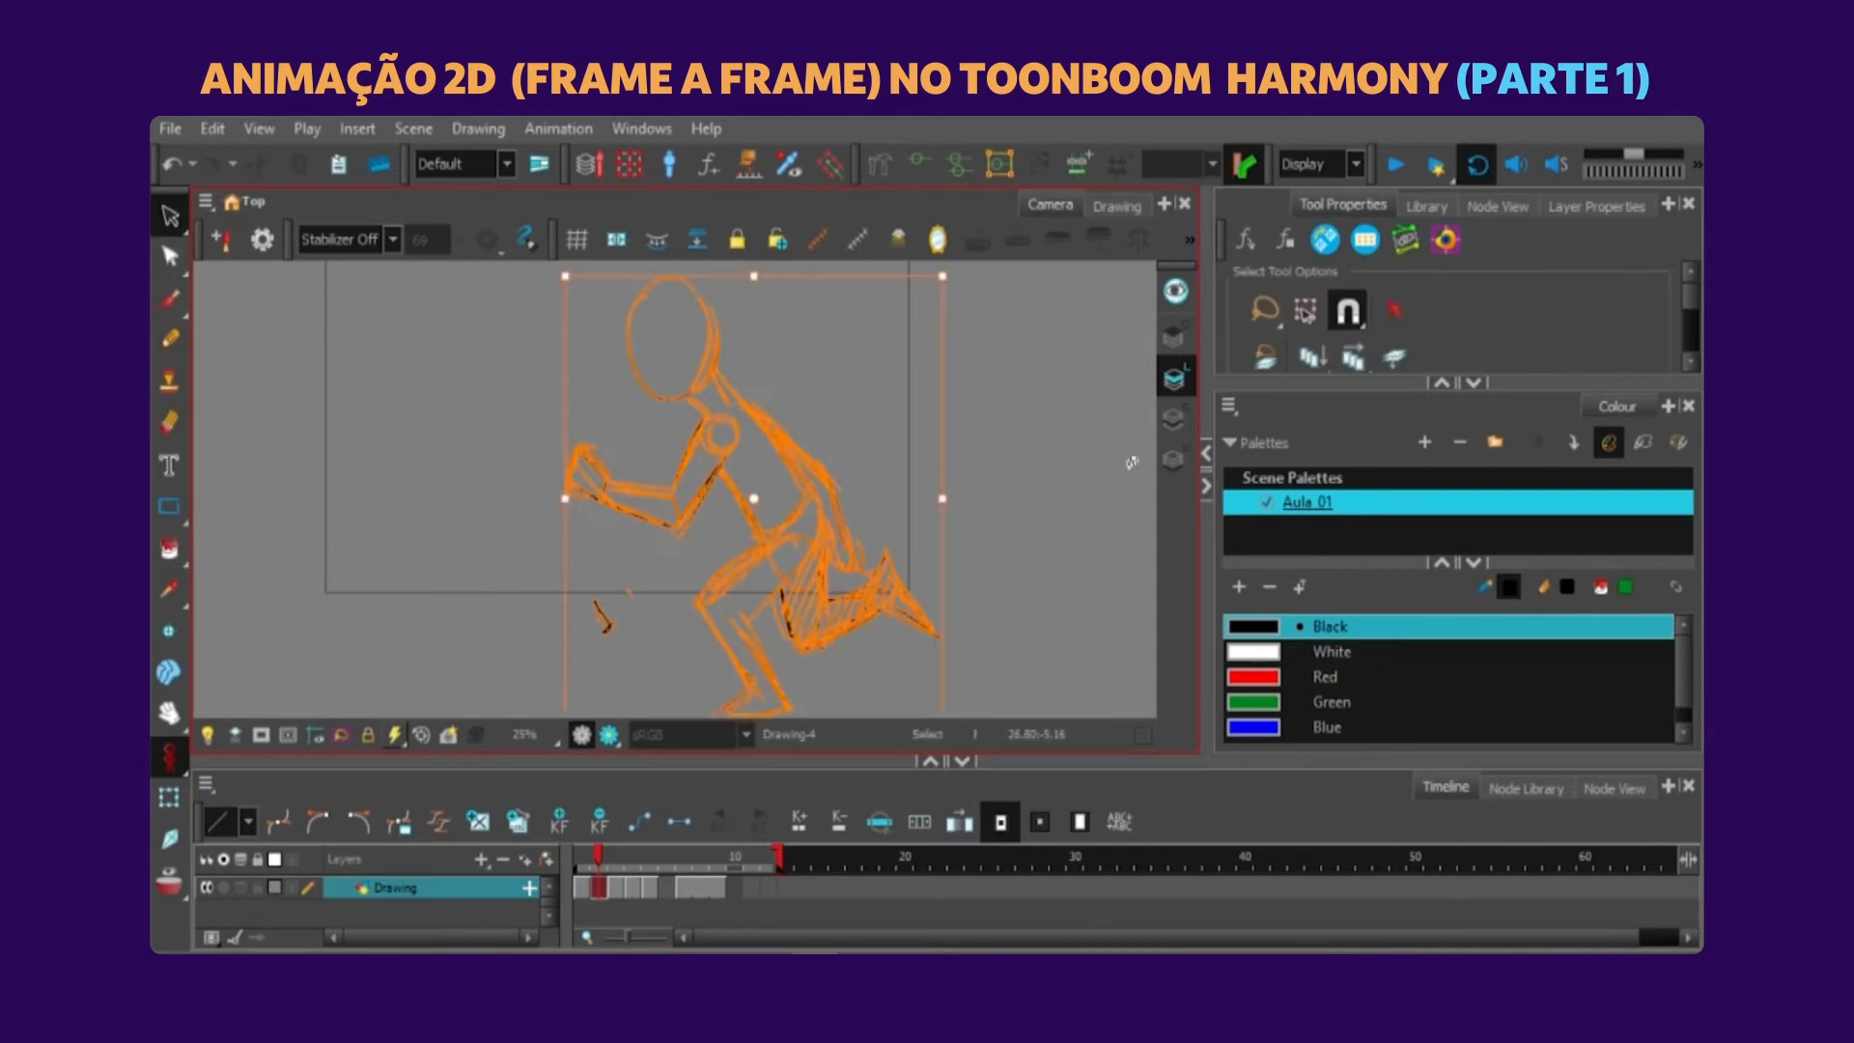
key(1)
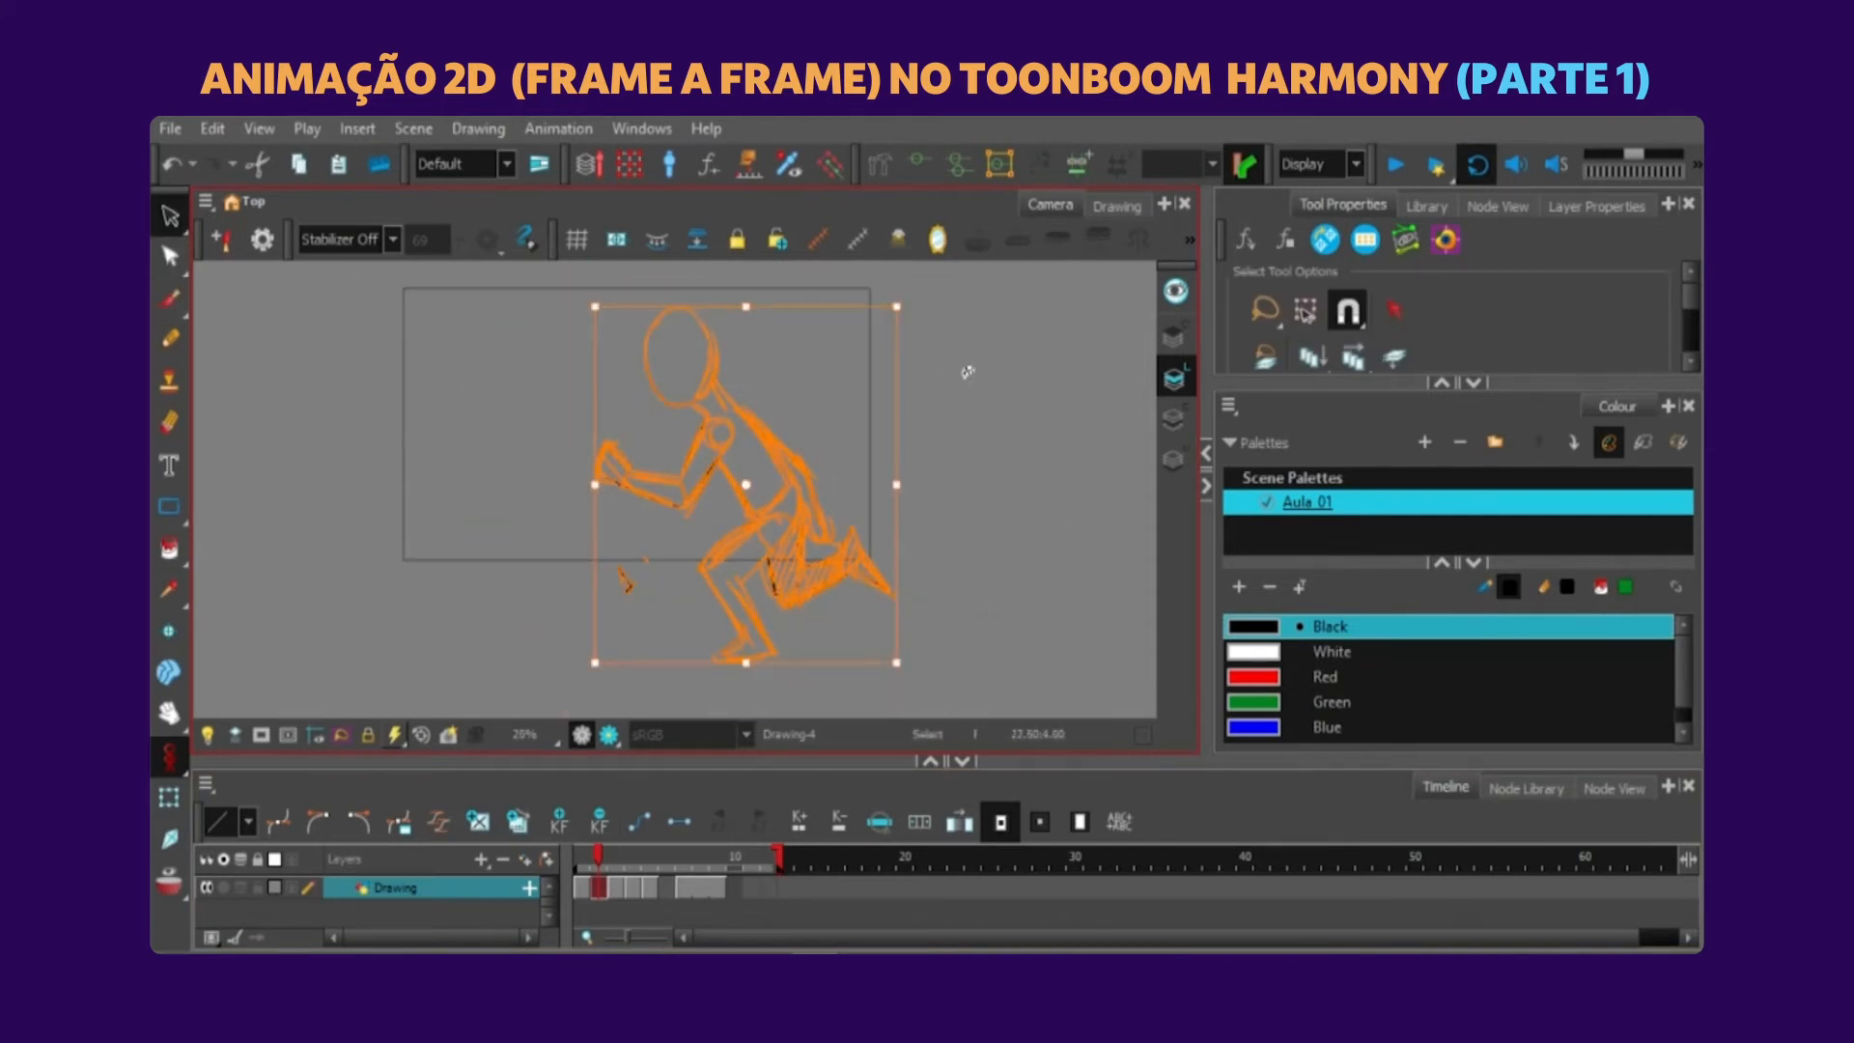
drag(896, 306, 886, 317)
key(alt+o)
mouse_move(783, 472)
mouse_down()
mouse_move(793, 441)
mouse_move(790, 460)
mouse_up()
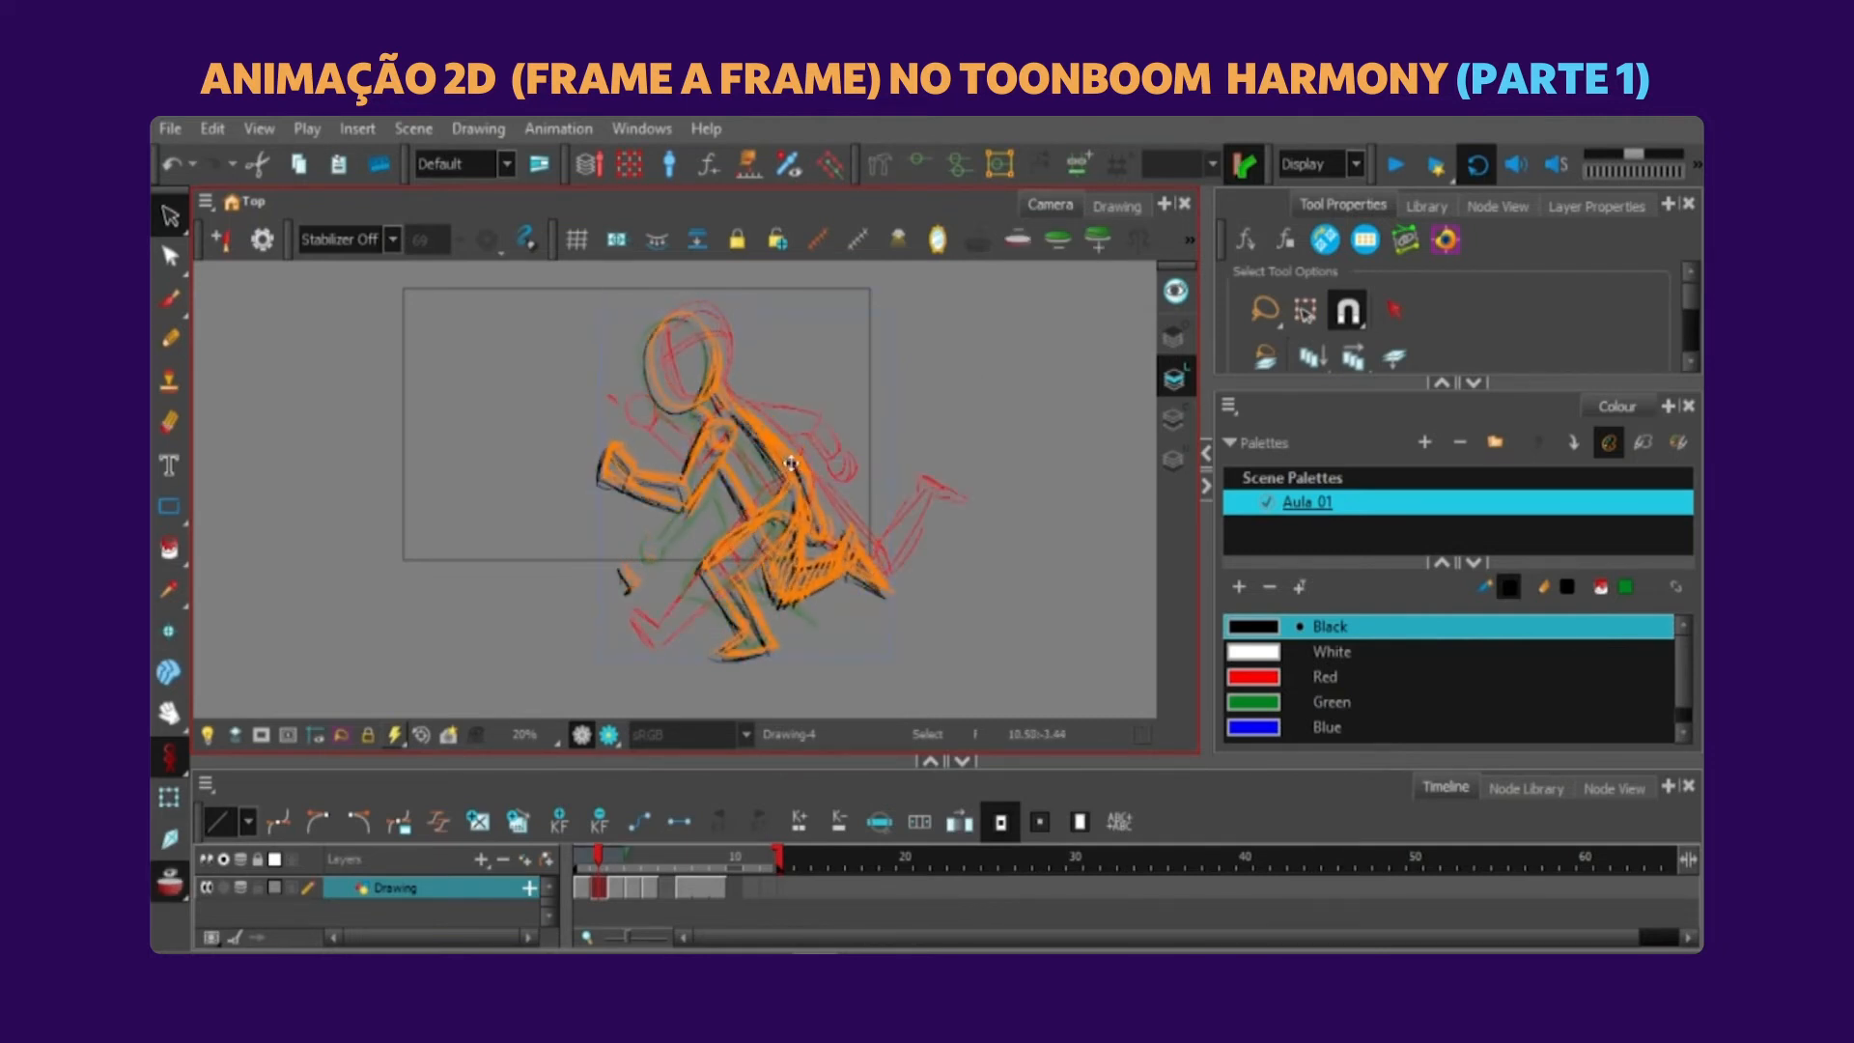
Place a copy of the frame 2 inbetween on frame 6 as the guide pose.
click(650, 859)
click(666, 860)
click(843, 385)
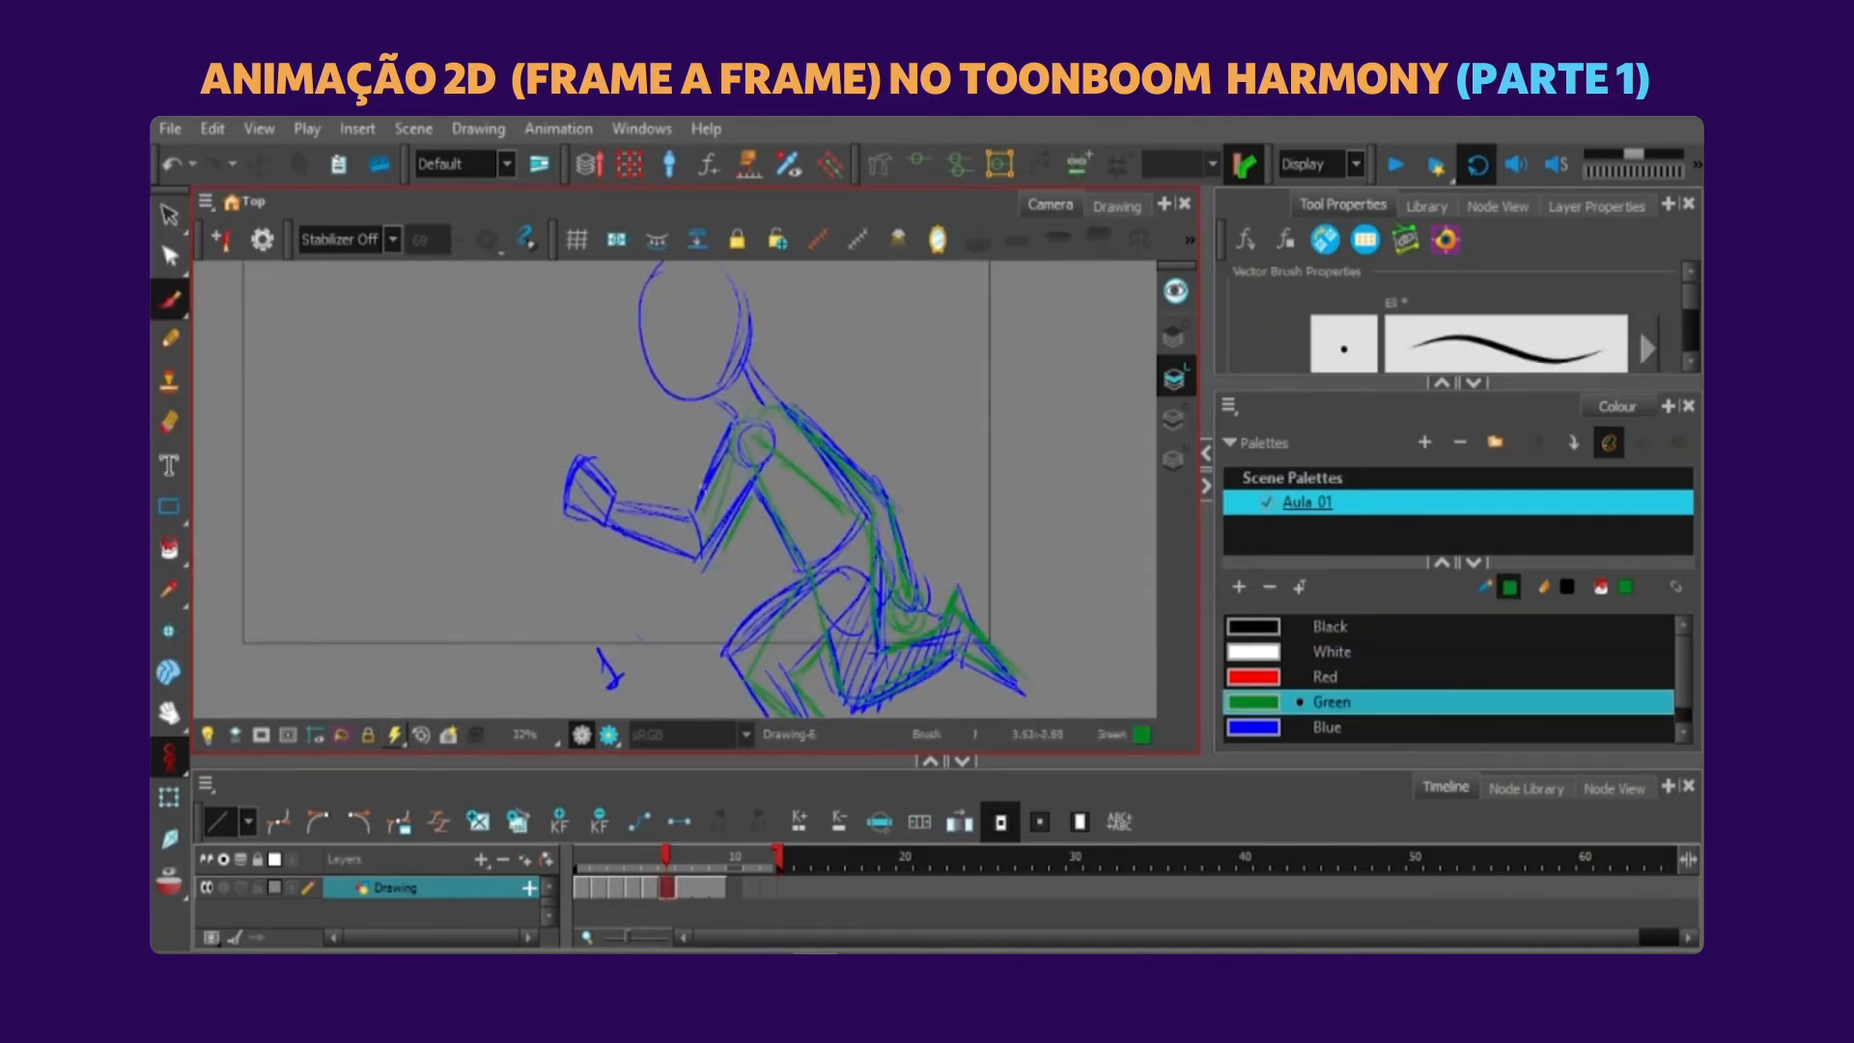
Sketch new forward arm, shoulder and head contours in green over the blue guide pose on frame 6.
drag(630, 516, 694, 533)
drag(619, 529, 709, 563)
drag(580, 471, 610, 526)
key(ctrl+z)
drag(727, 490, 721, 550)
drag(628, 396, 688, 469)
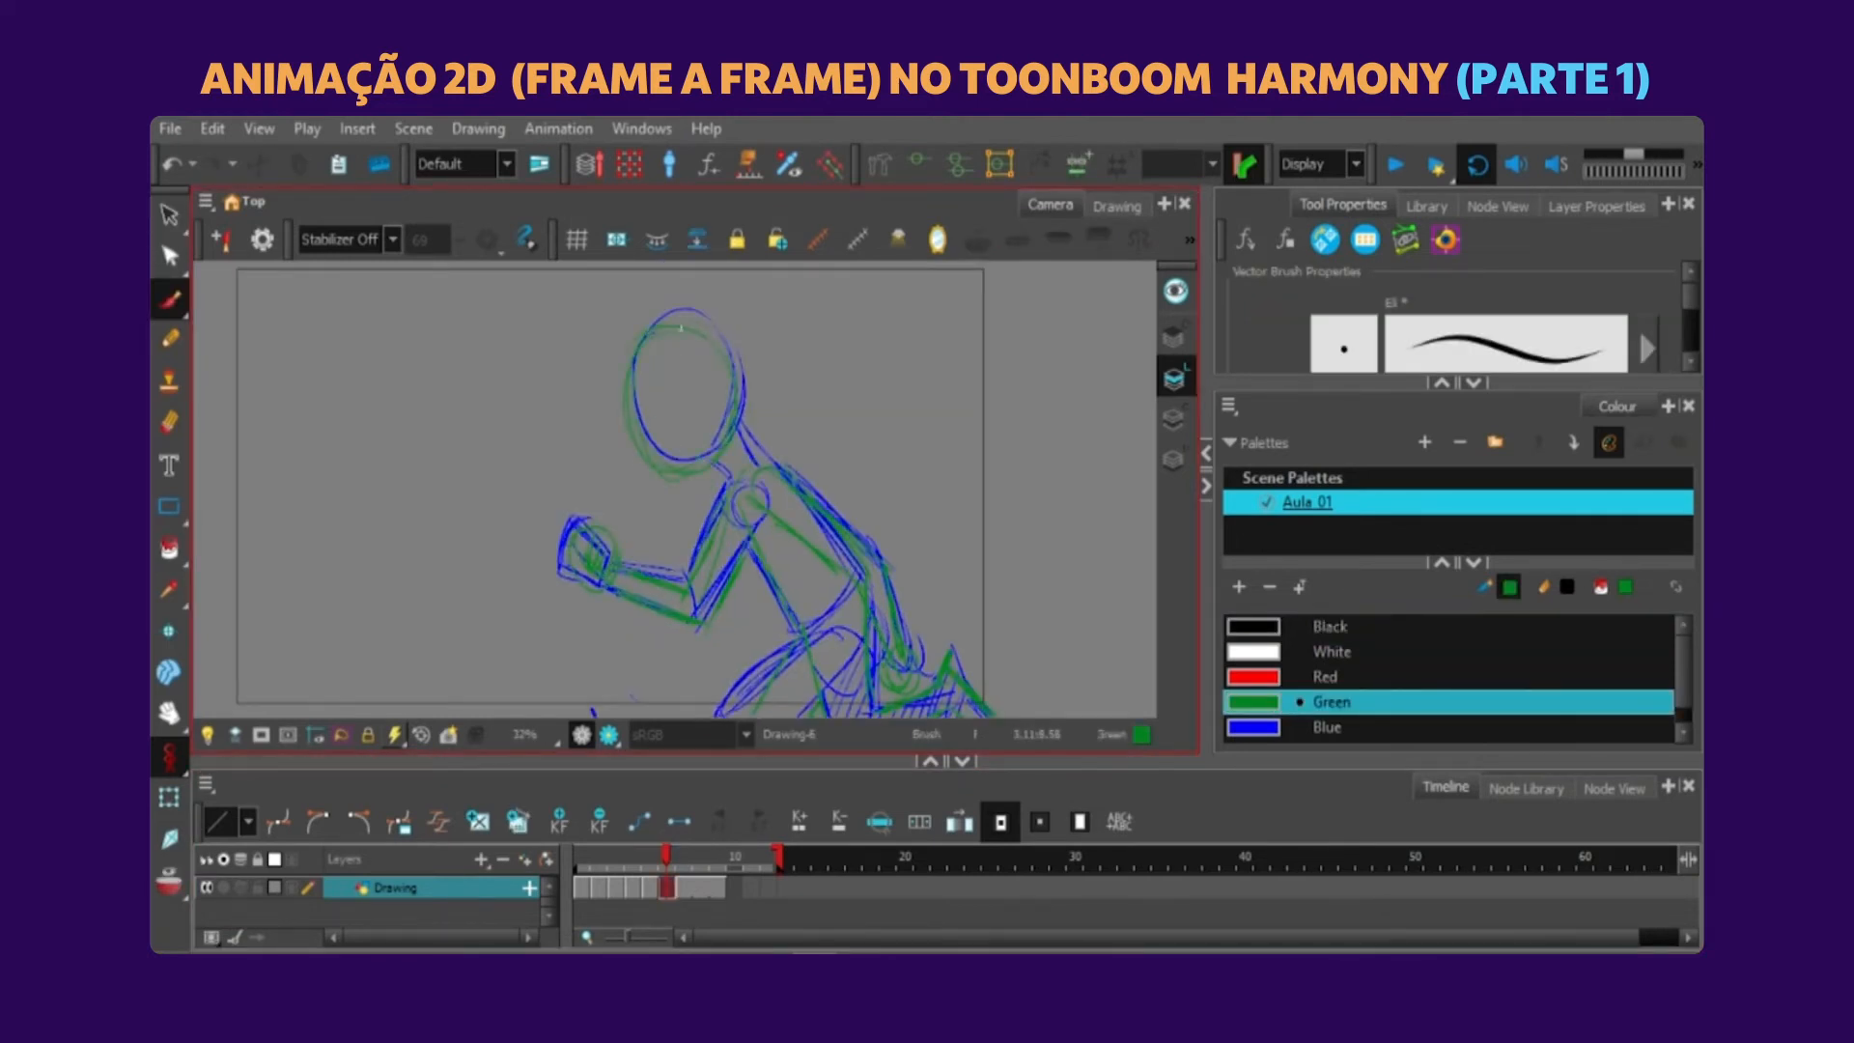
Sketch the leg contours in green over the blue guide pose on frame 6.
key(1)
drag(804, 688, 808, 587)
ctrl+click(811, 415)
key(Delete)
Delete the blue guide pose from frame 6, leaving only the green sketch.
click(169, 797)
click(169, 881)
click(1258, 726)
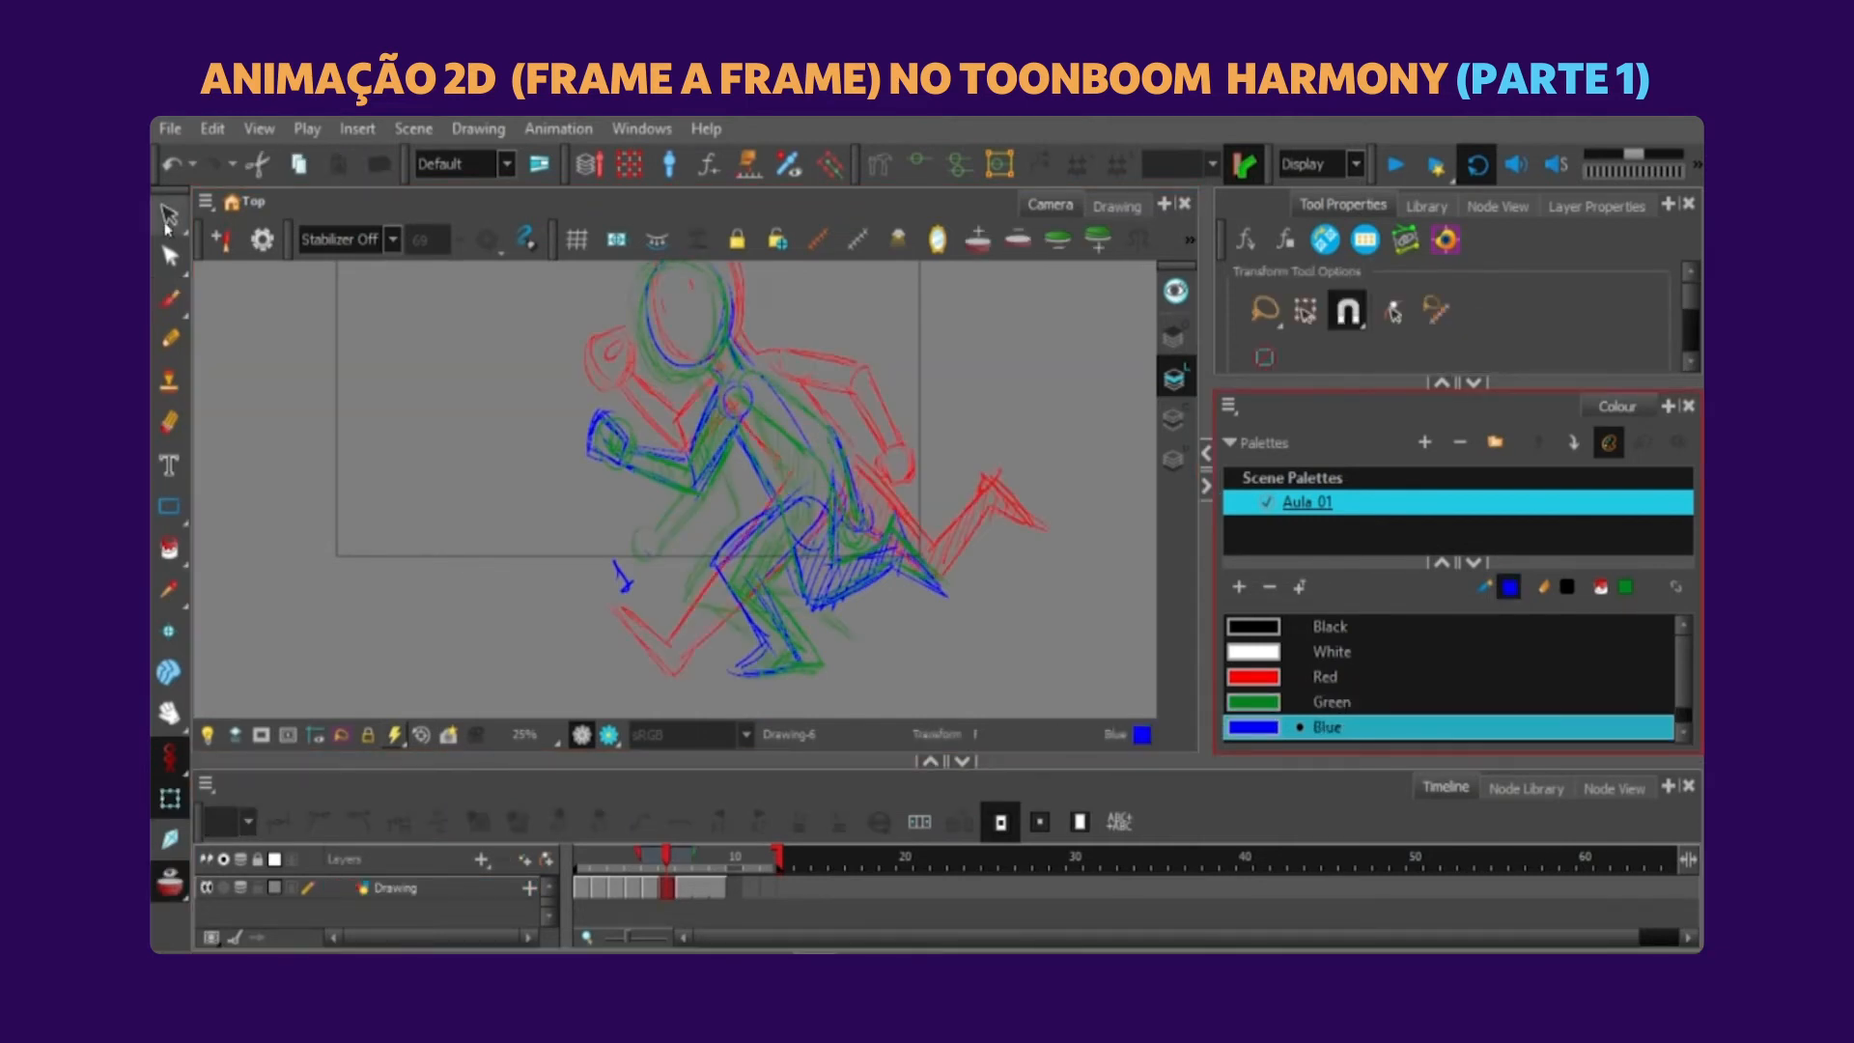
click(169, 214)
key(ctrl+a)
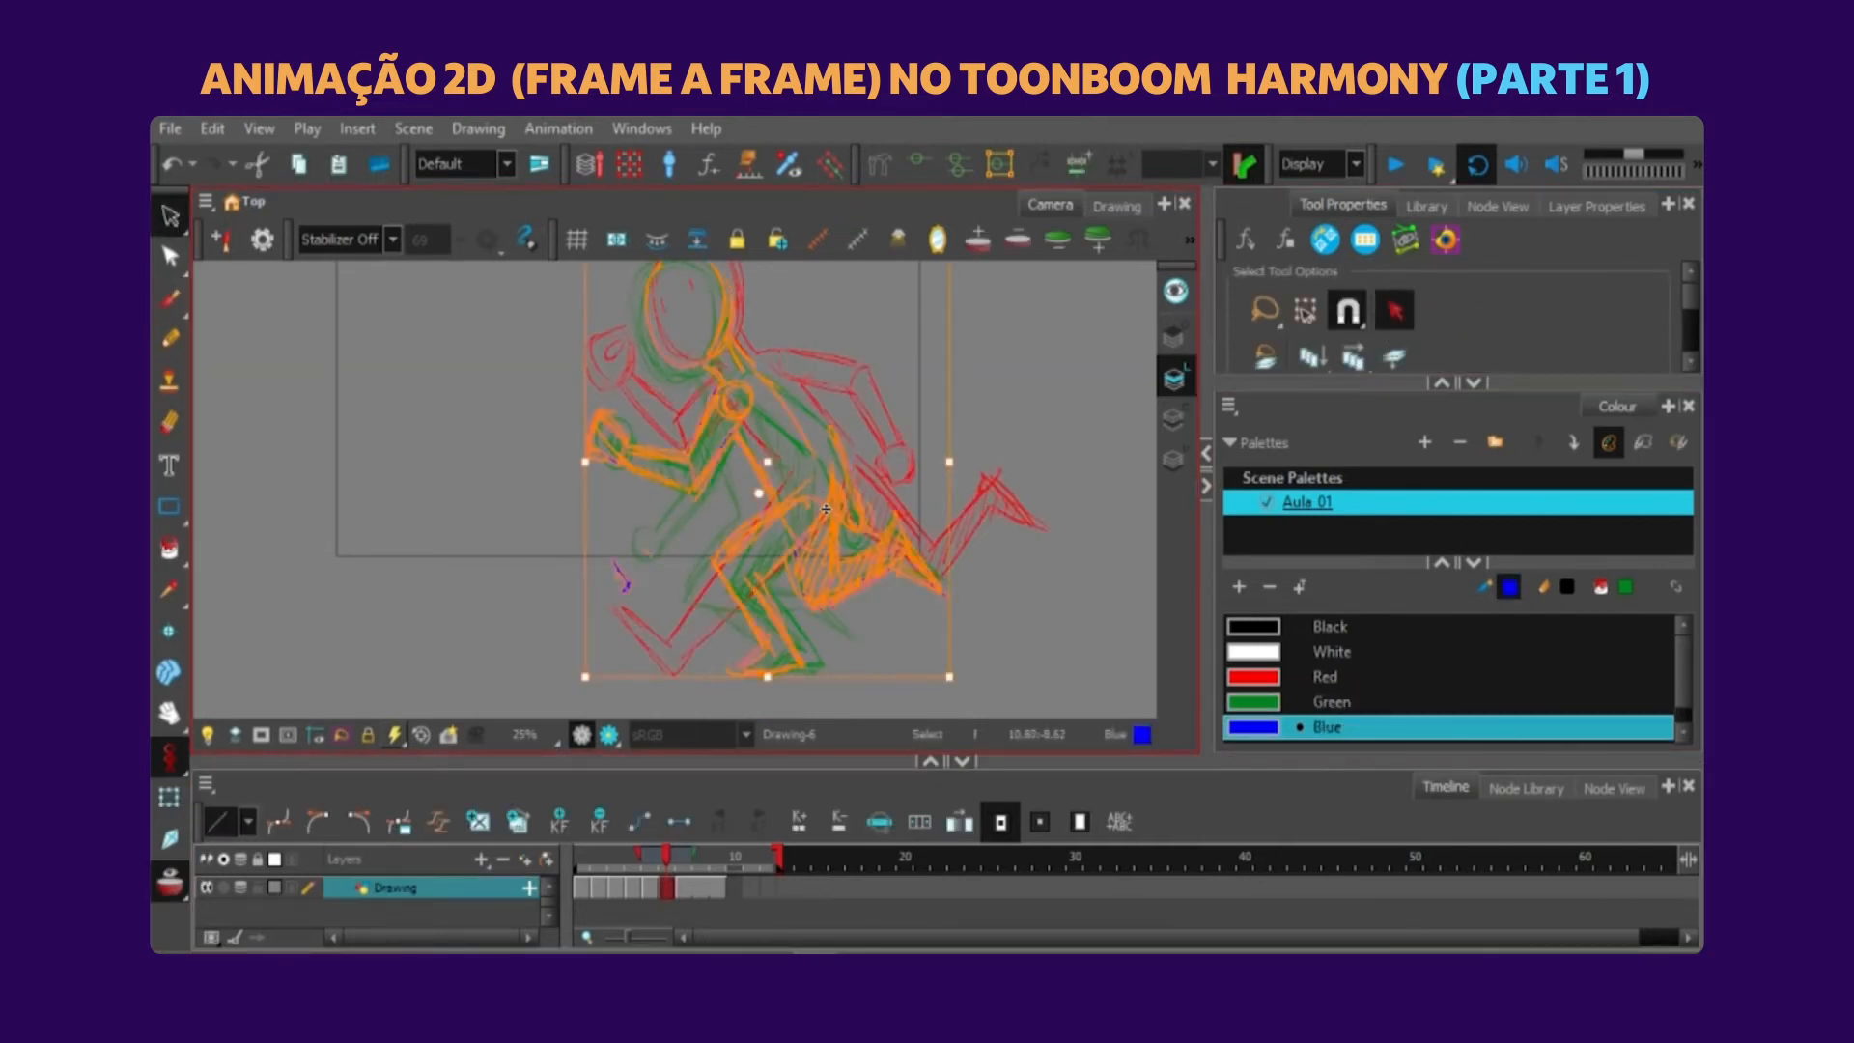
key(Delete)
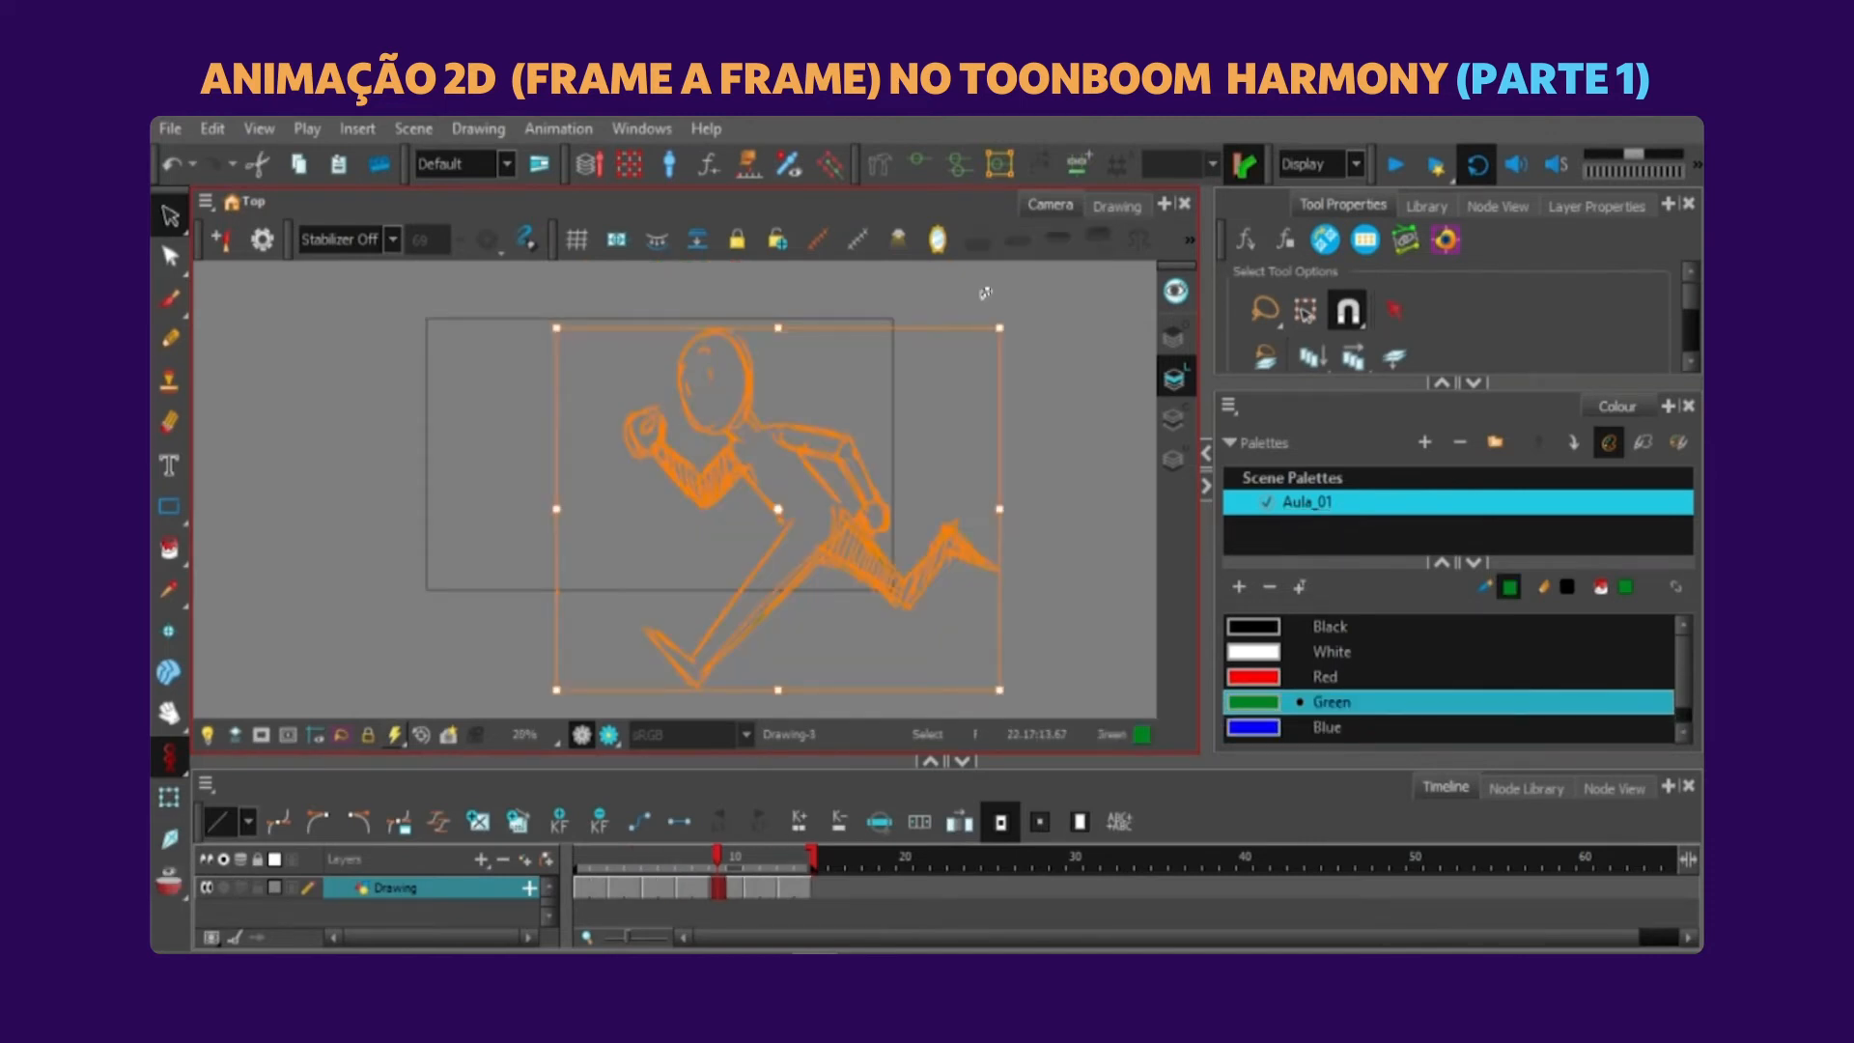
Try to enlarge the wide-stride pose on frame 9 slightly against the onion-skinned neighbouring poses.
mouse_move(981, 464)
mouse_down()
mouse_move(884, 266)
mouse_move(965, 618)
mouse_up()
click(241, 887)
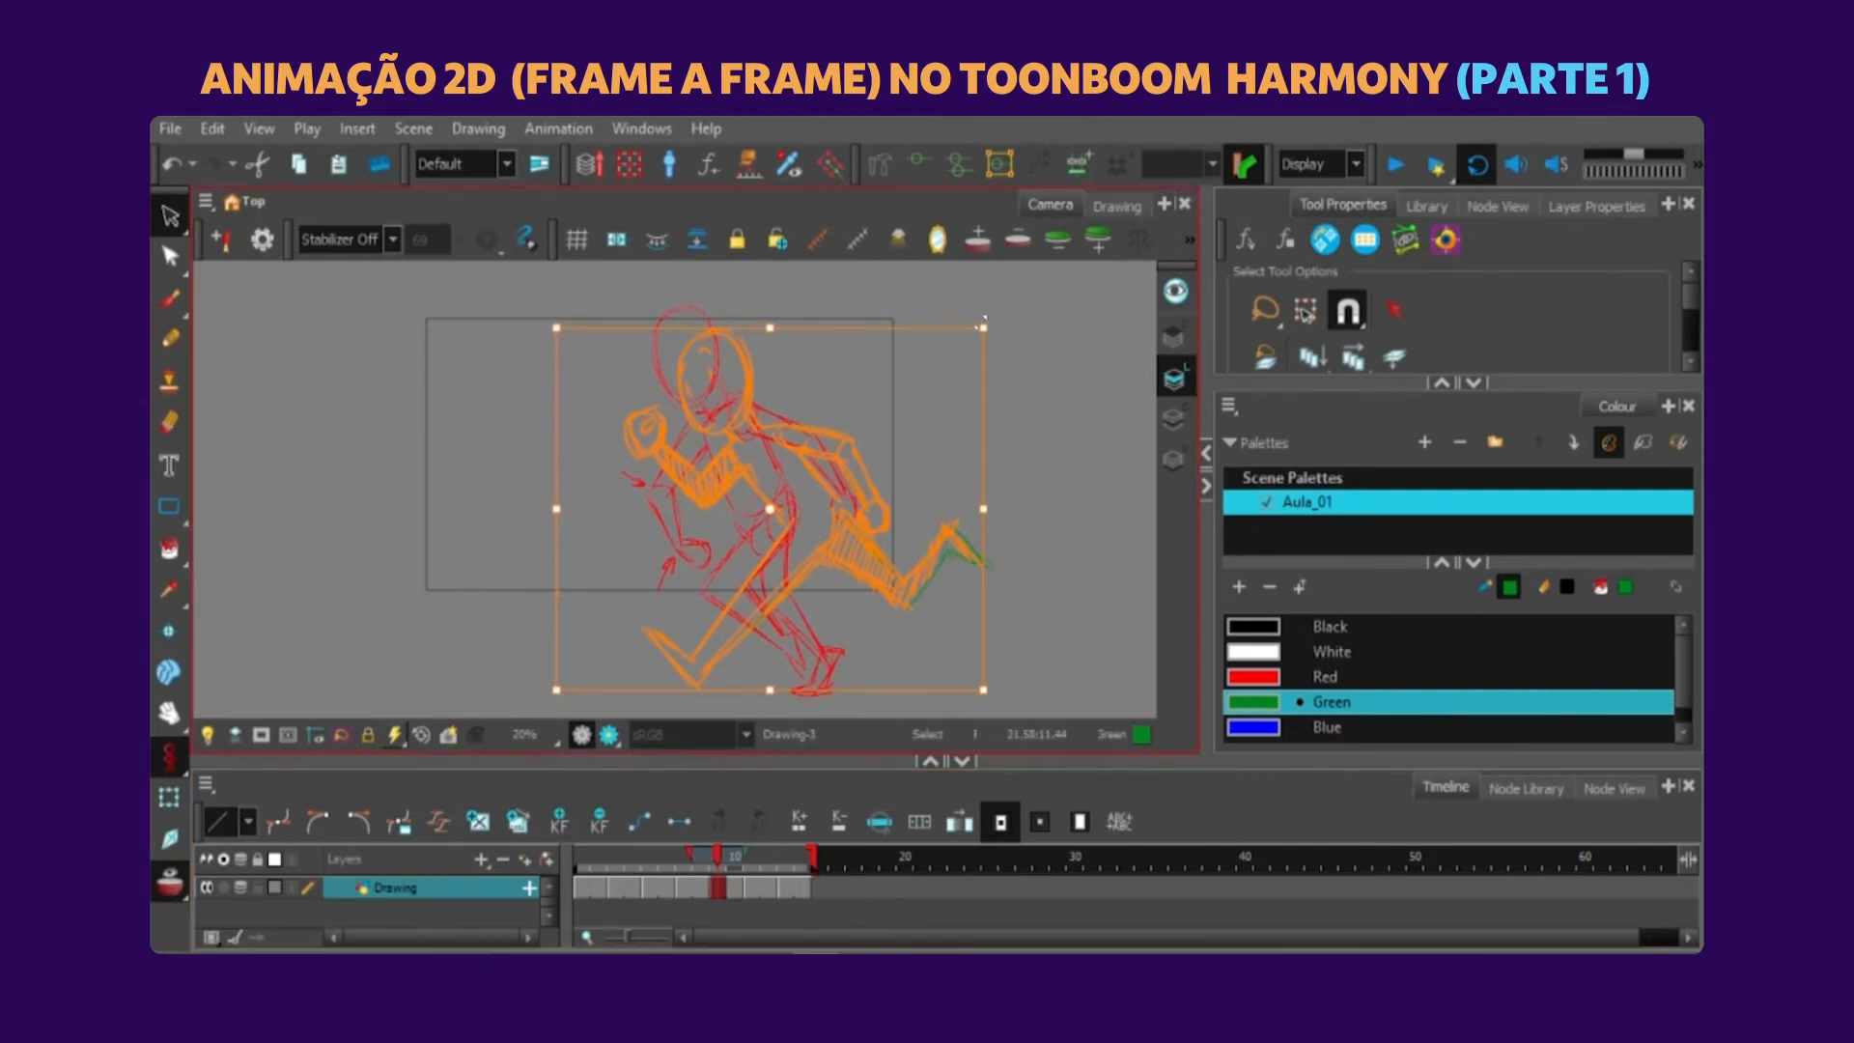
drag(981, 330, 992, 314)
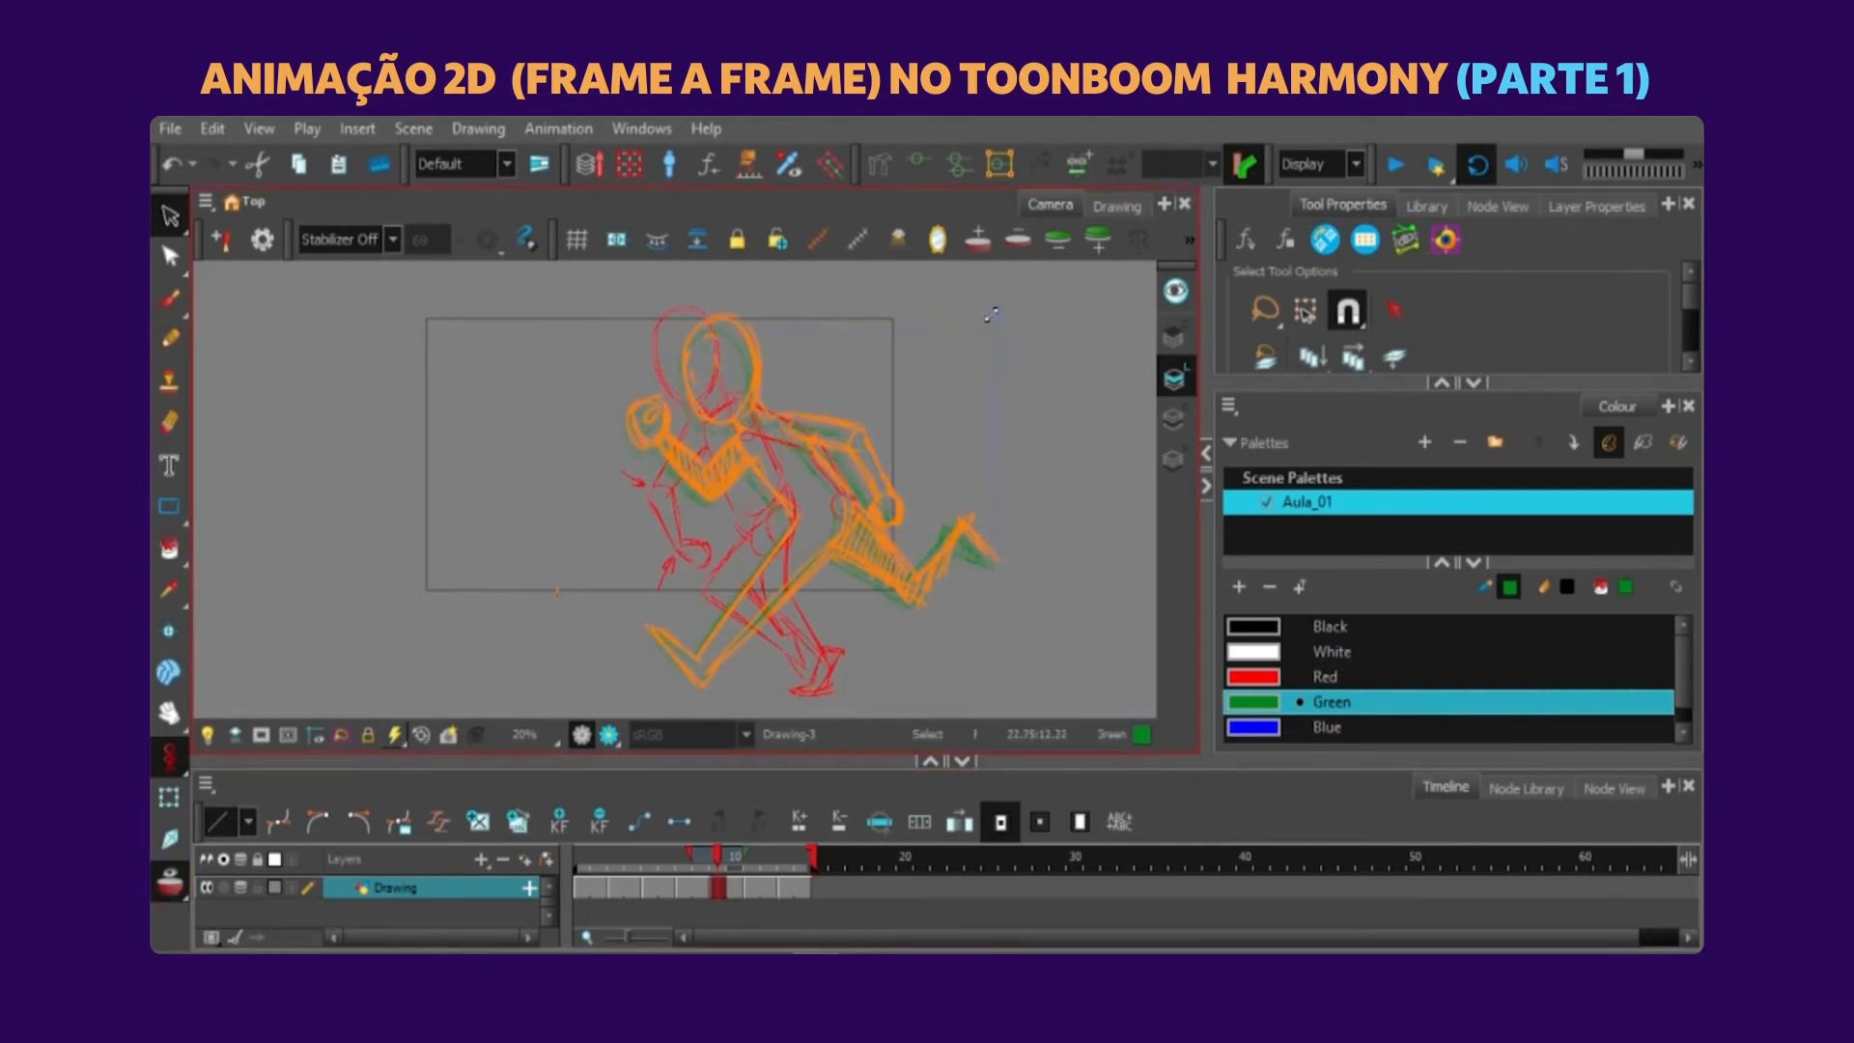
click(1068, 335)
key(period)
mouse_move(850, 294)
mouse_down()
mouse_move(976, 656)
mouse_move(1009, 300)
mouse_up()
click(1034, 309)
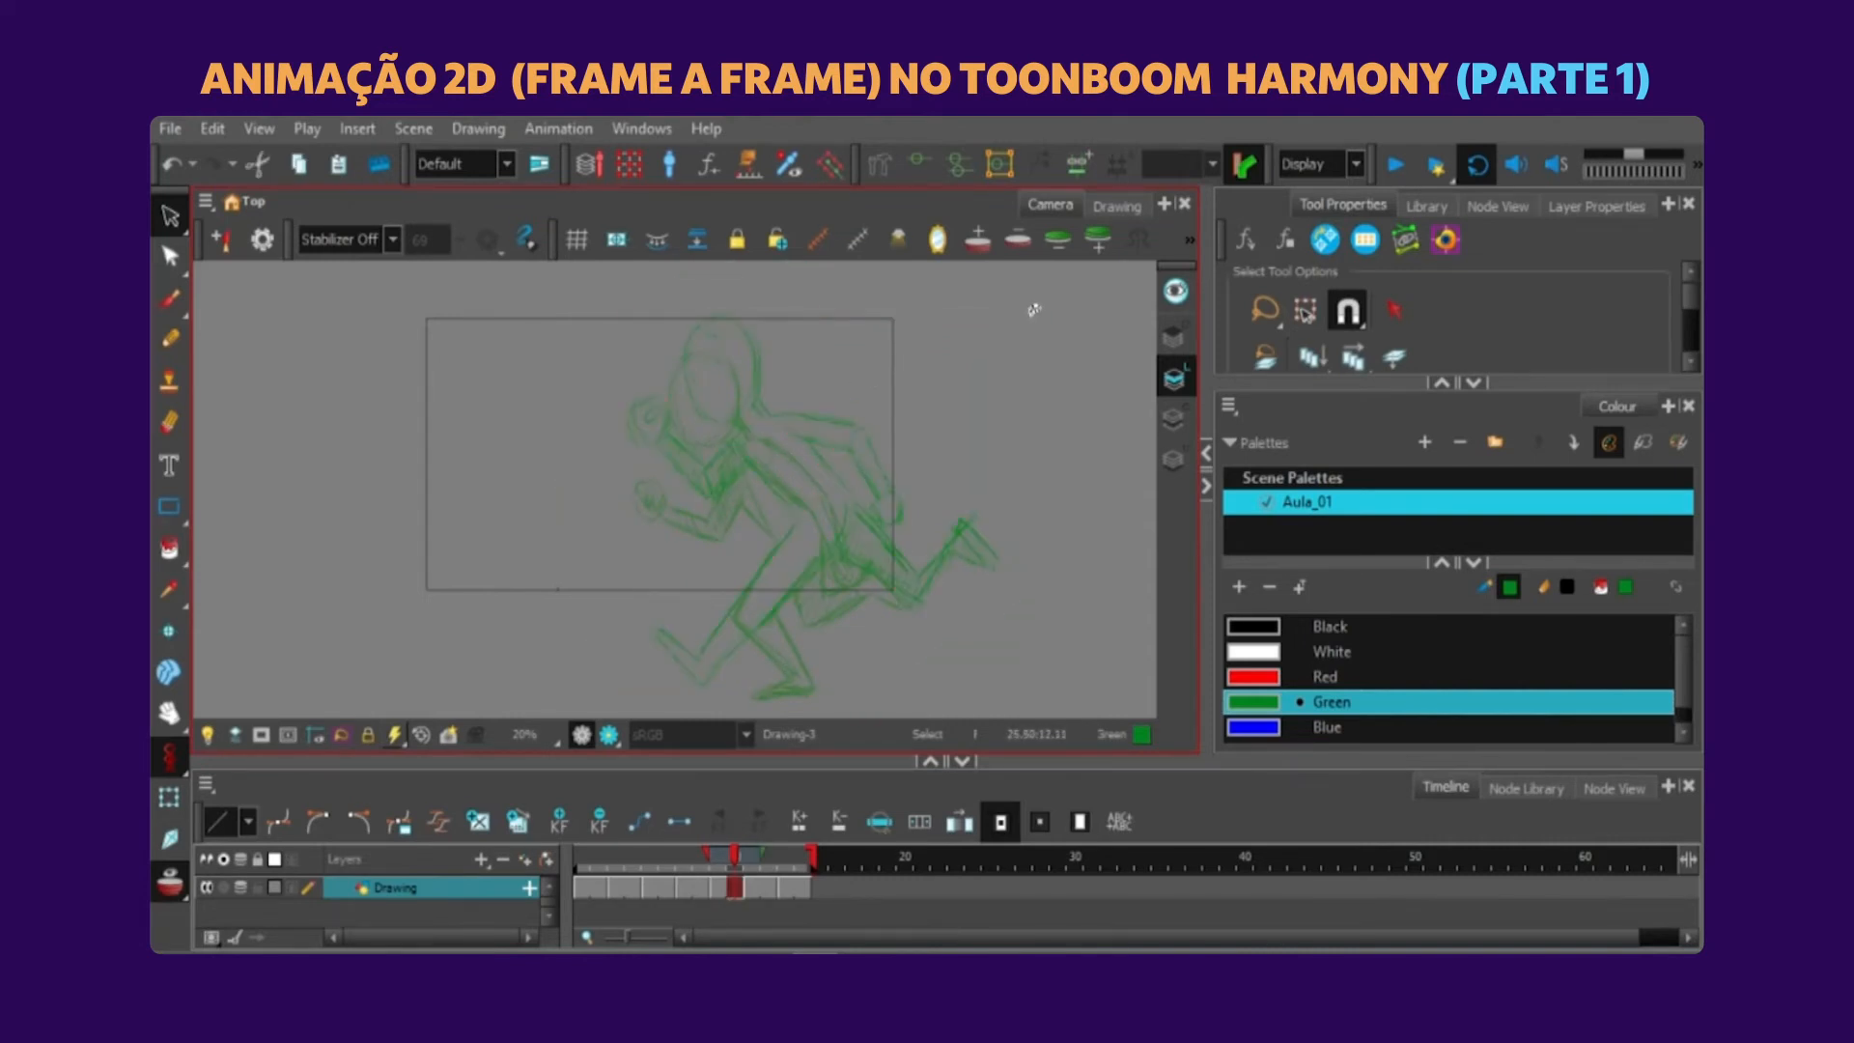
key(ctrl+a)
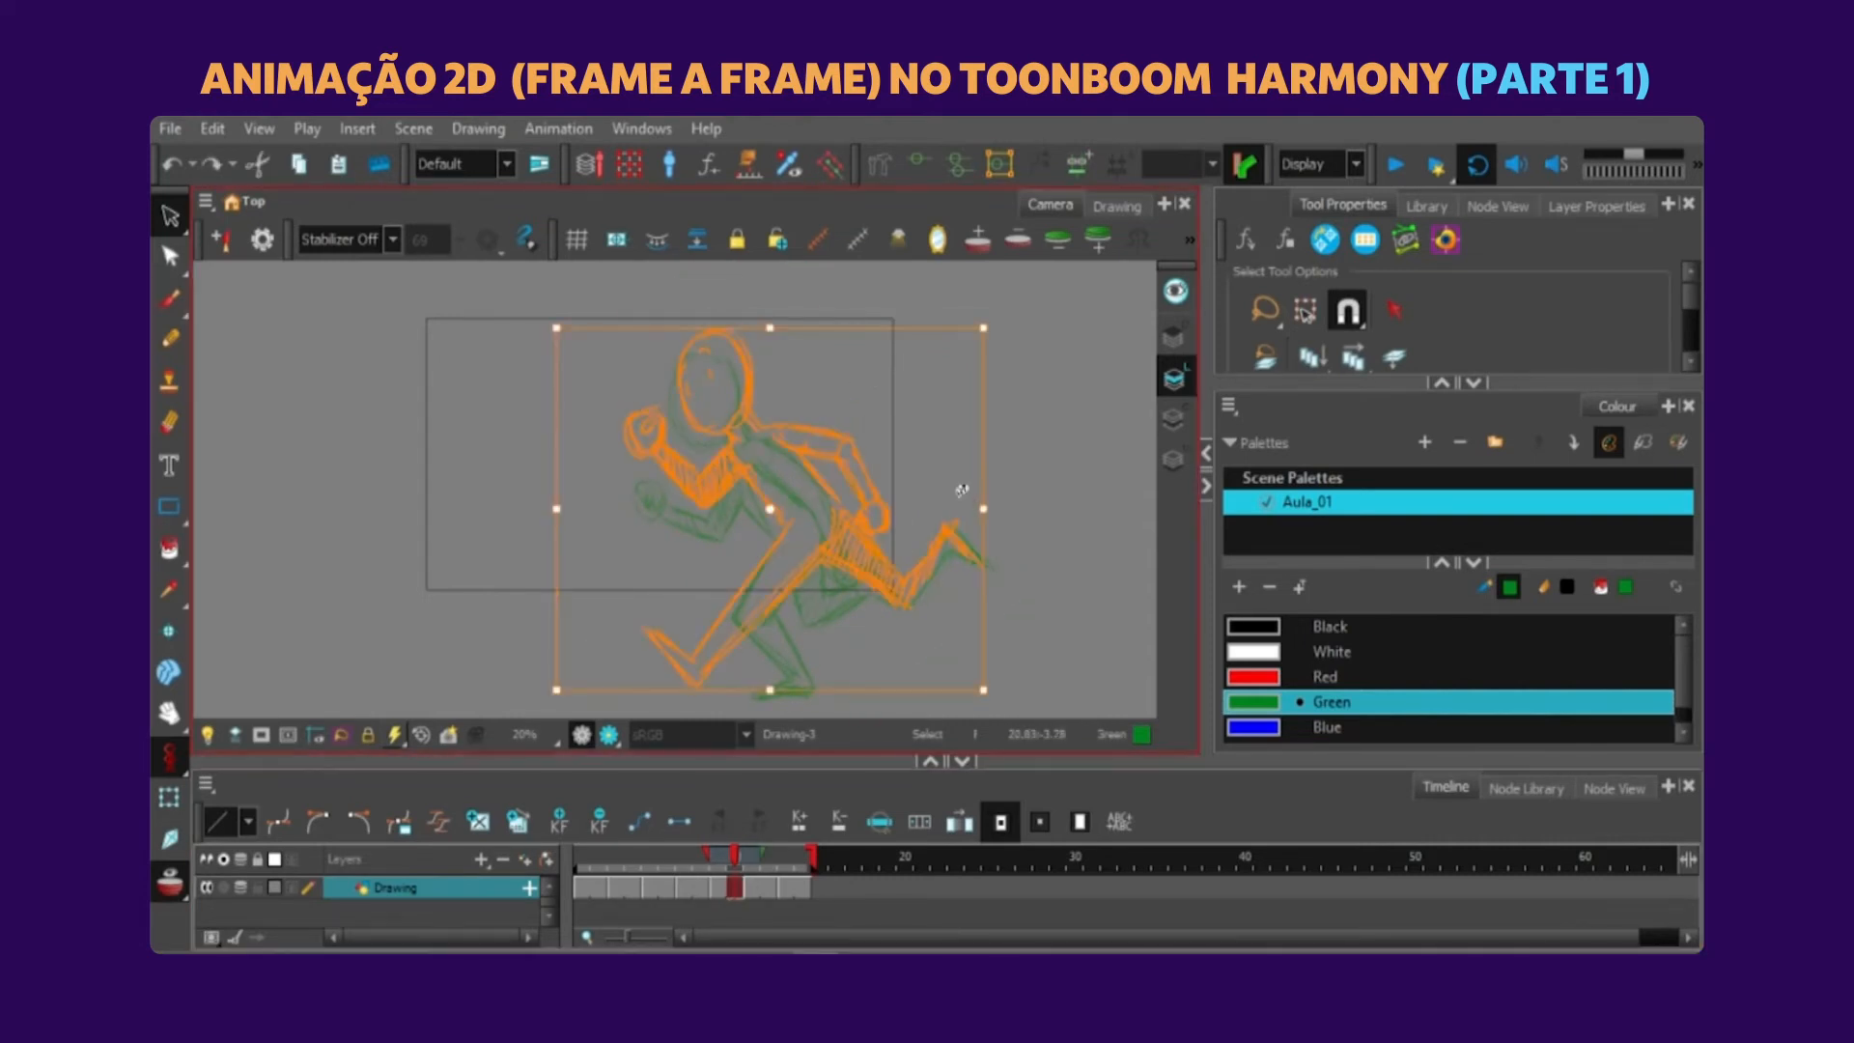
Try to scale the stride pose on frame 1 up slightly.
drag(732, 855, 571, 843)
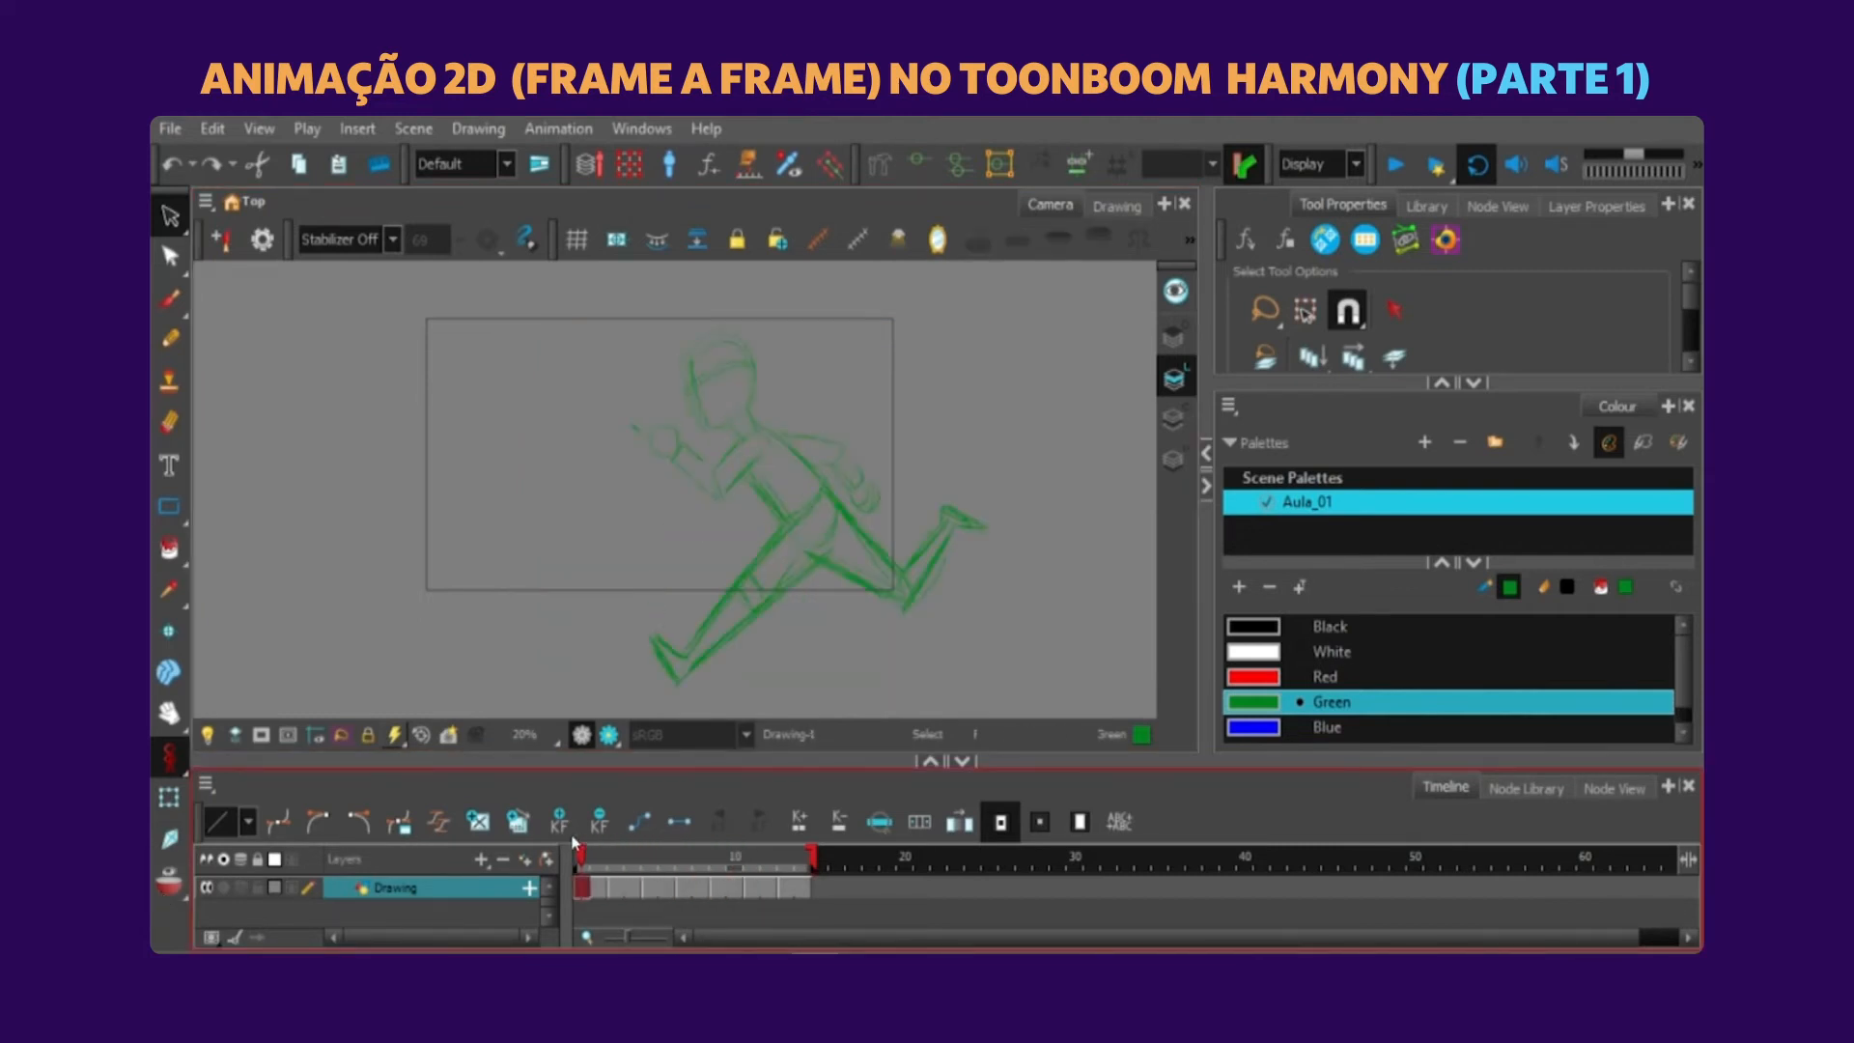
mouse_move(744, 314)
mouse_down()
mouse_move(878, 675)
mouse_move(720, 319)
mouse_up()
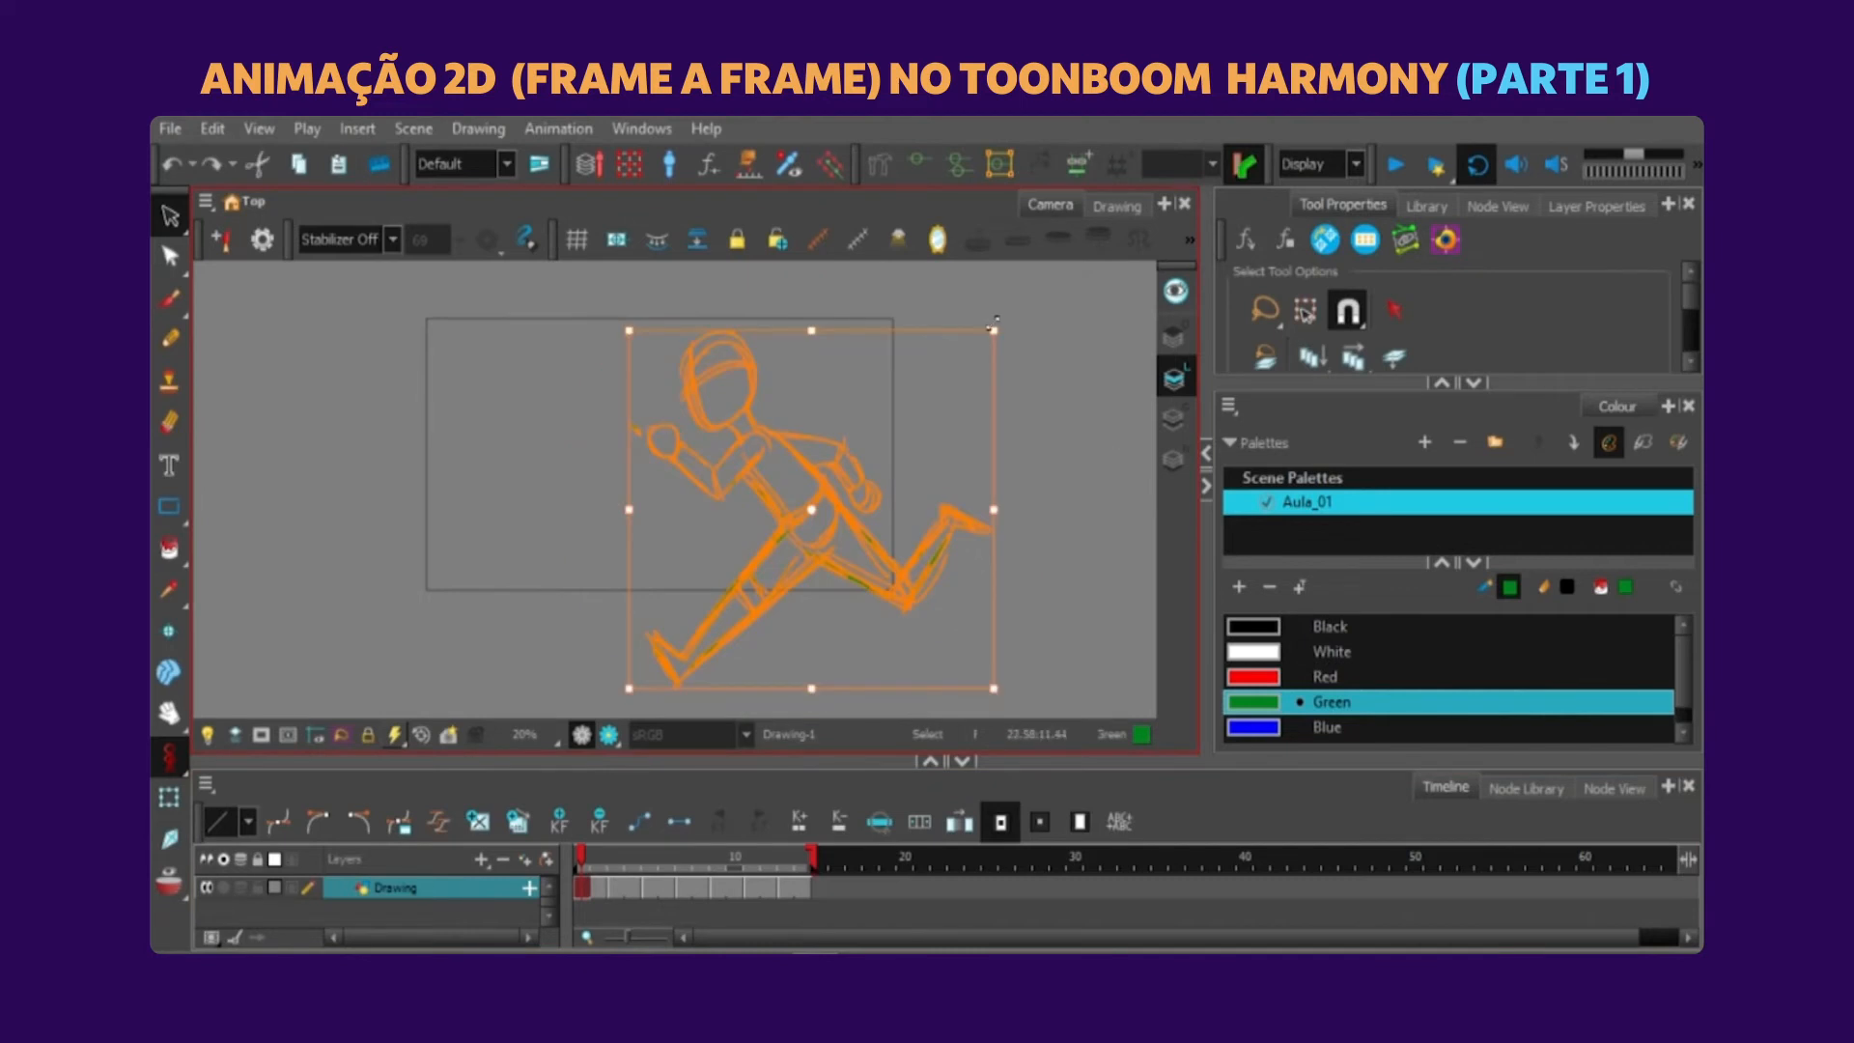
mouse_move(993, 327)
mouse_down()
mouse_move(894, 348)
mouse_move(914, 362)
mouse_move(998, 316)
mouse_up()
click(1028, 289)
Scale up the second stride pose on frame 10 slightly, comparing it with the onion-skinned neighbouring drawing.
key(period)
key(period)
key(ctrl+a)
click(941, 341)
key(period)
key(period)
key(period)
key(period)
key(period)
key(period)
key(period)
key(alt+o)
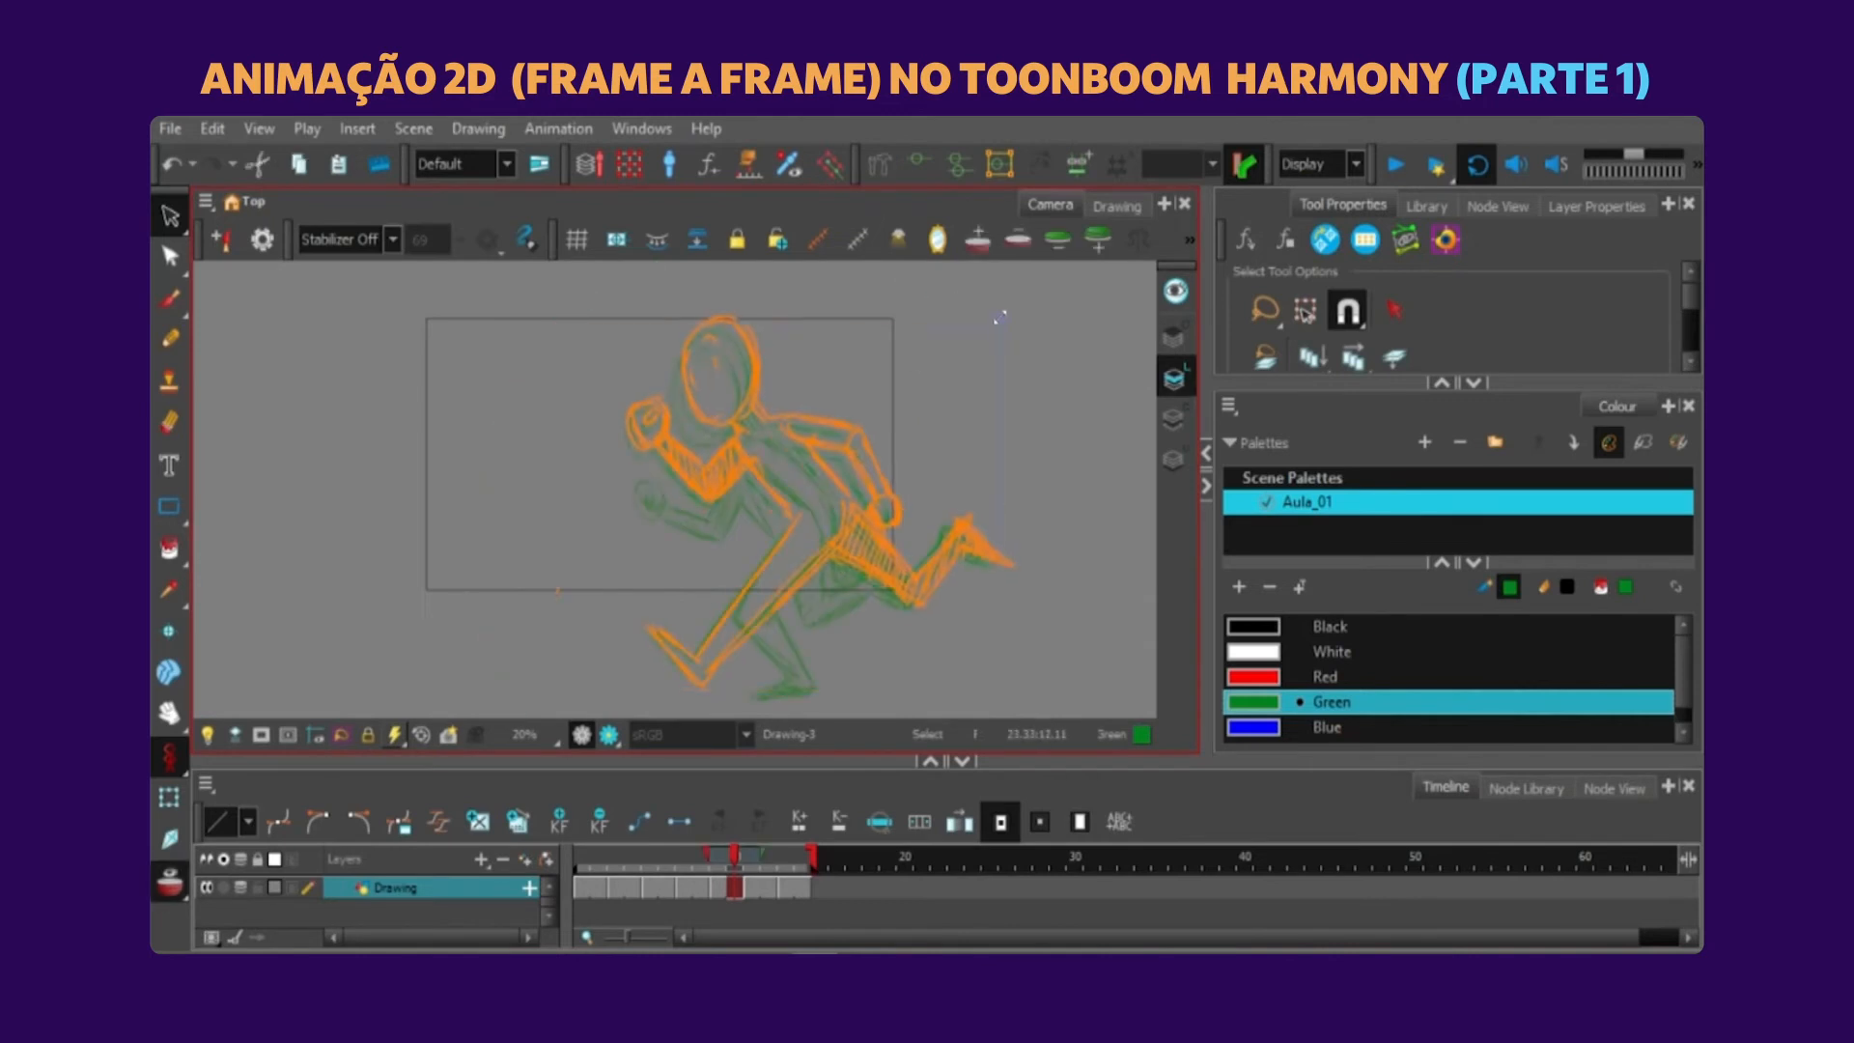
Place a copy of the upright push-off pose on frame 15 as the guide for a new drawing.
key(comma)
key(comma)
click(169, 881)
click(171, 215)
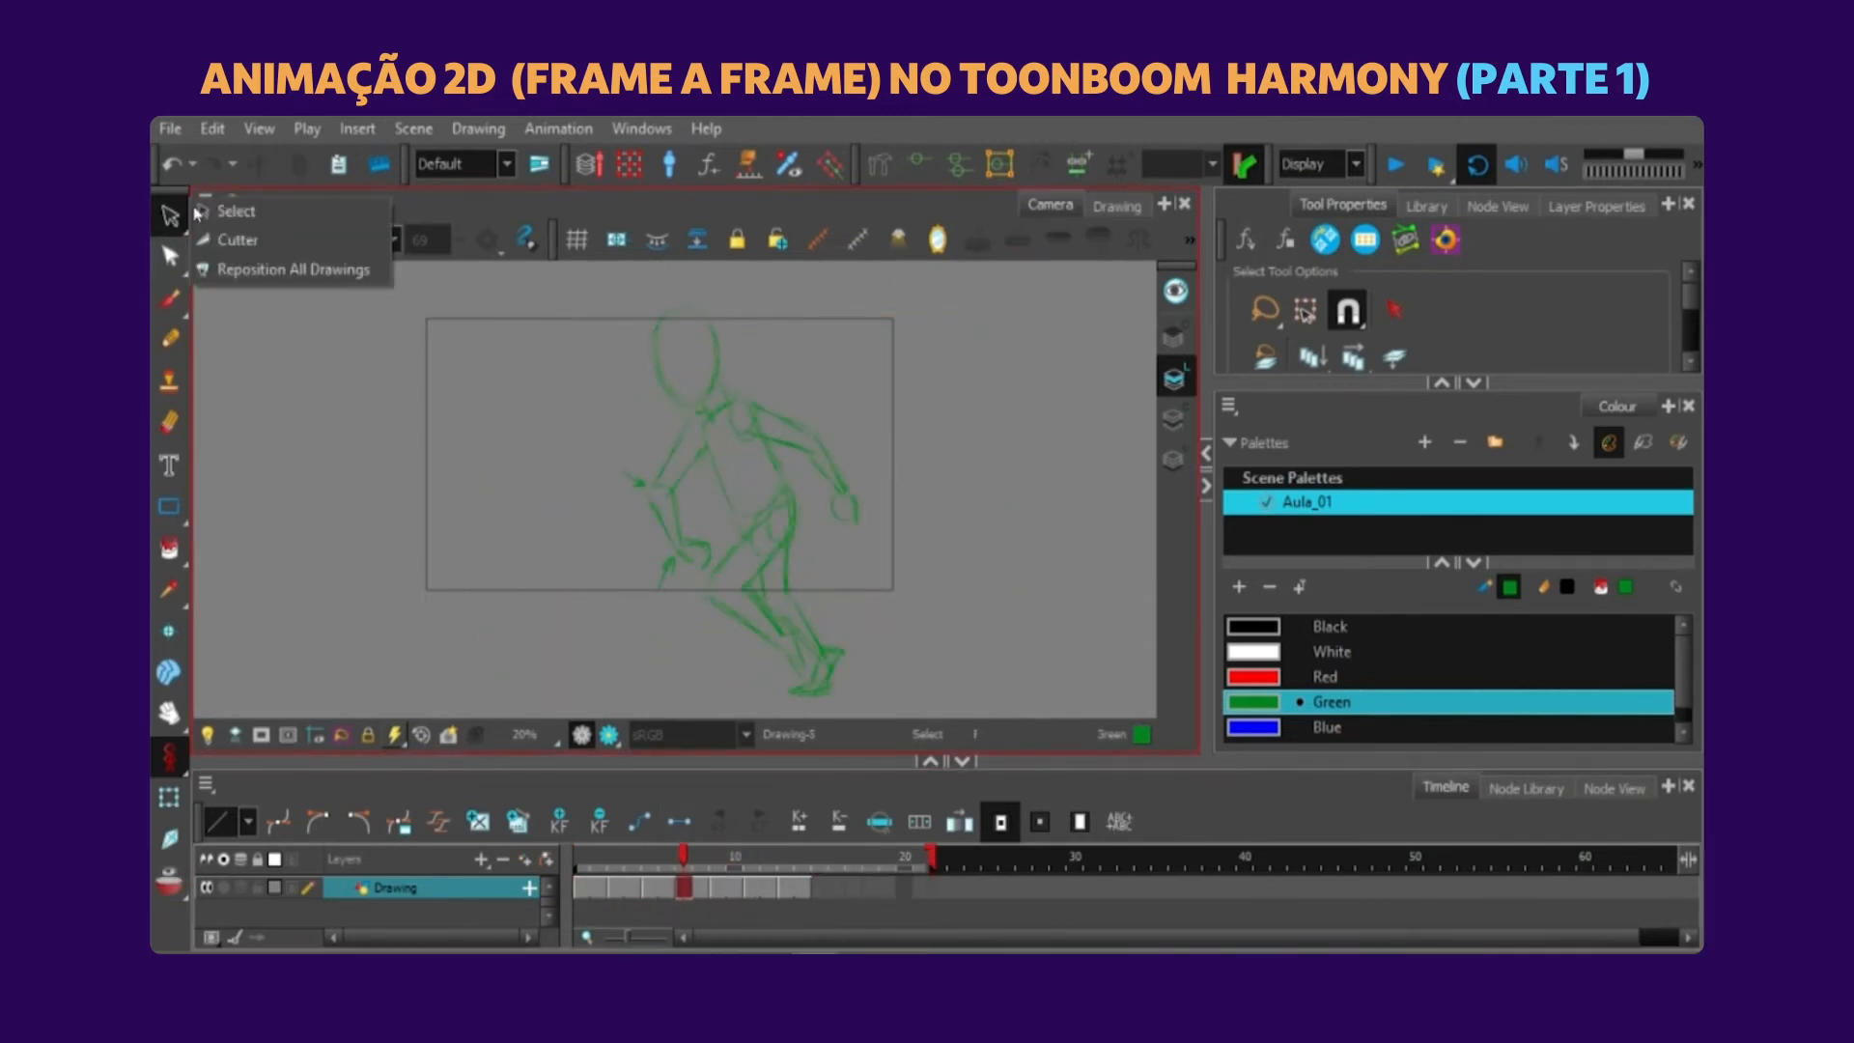
click(230, 210)
mouse_move(886, 407)
mouse_down()
mouse_move(849, 327)
mouse_move(909, 312)
mouse_up()
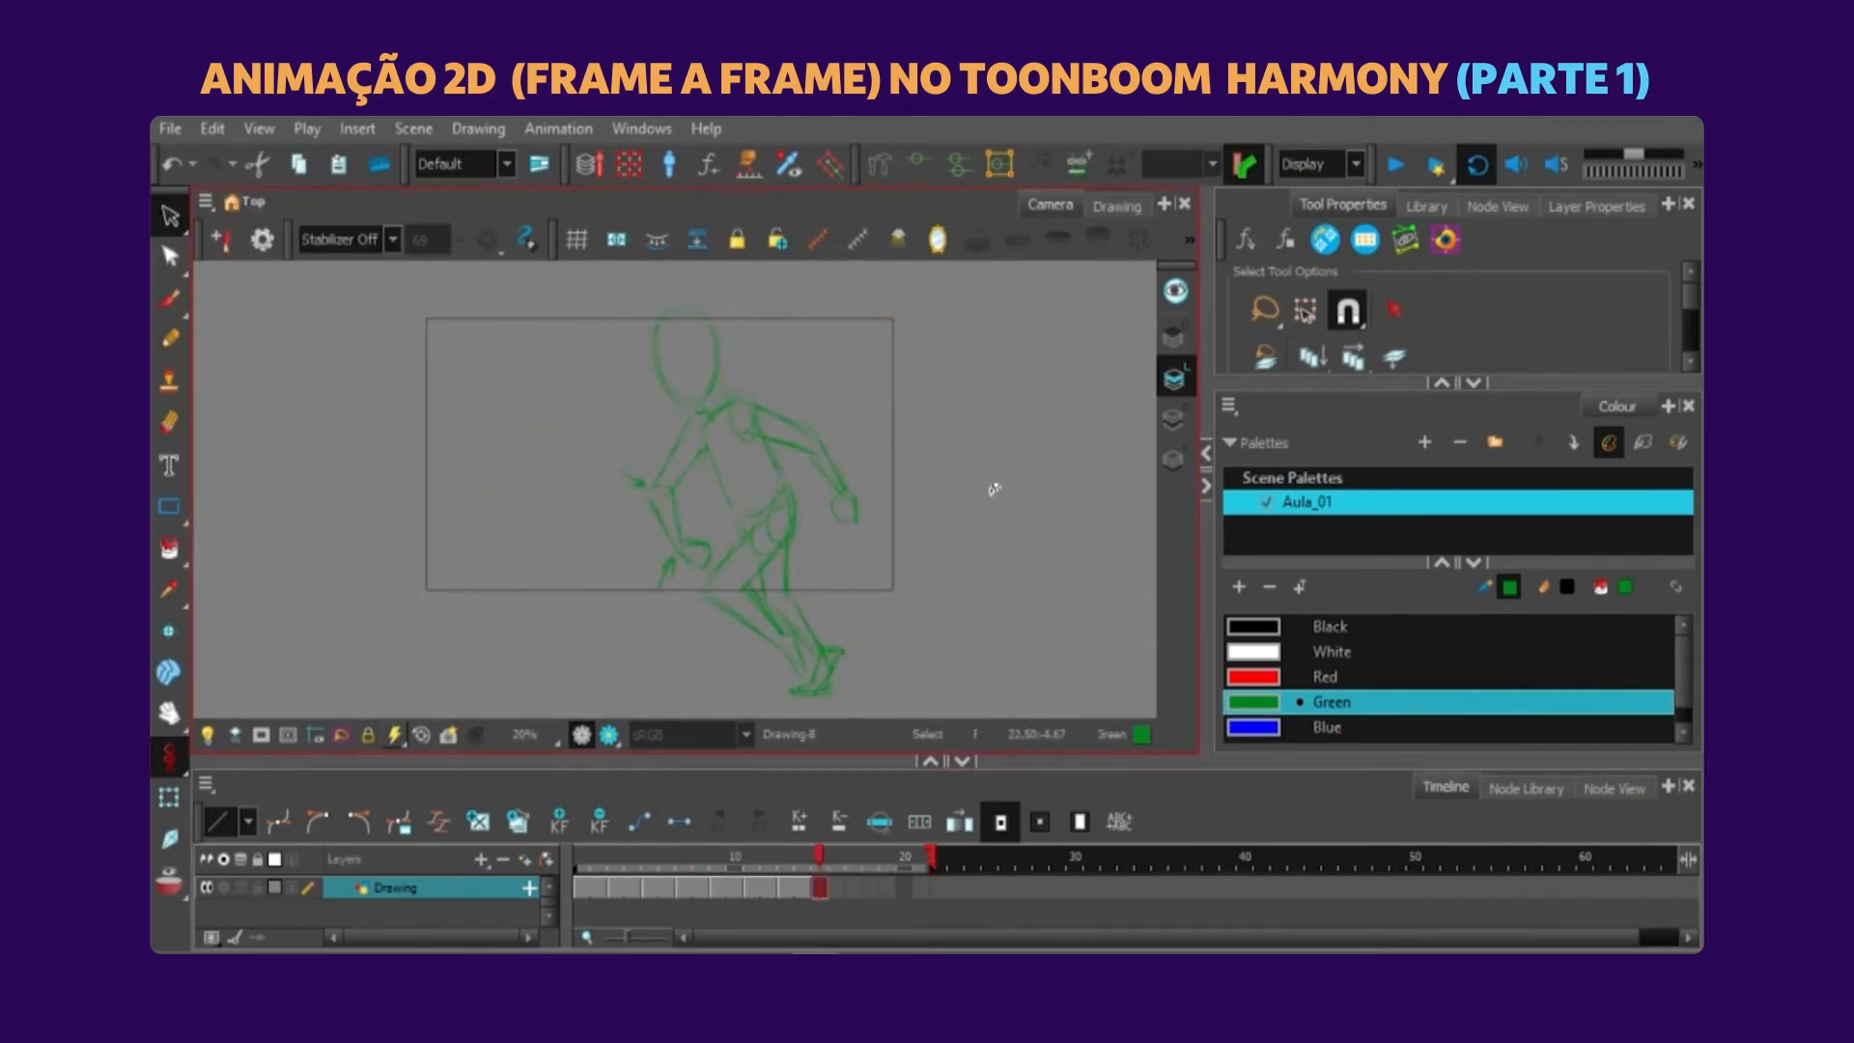
Sketch the new figure's arms, torso and head in black over the green guide pose on frame 15.
click(1261, 628)
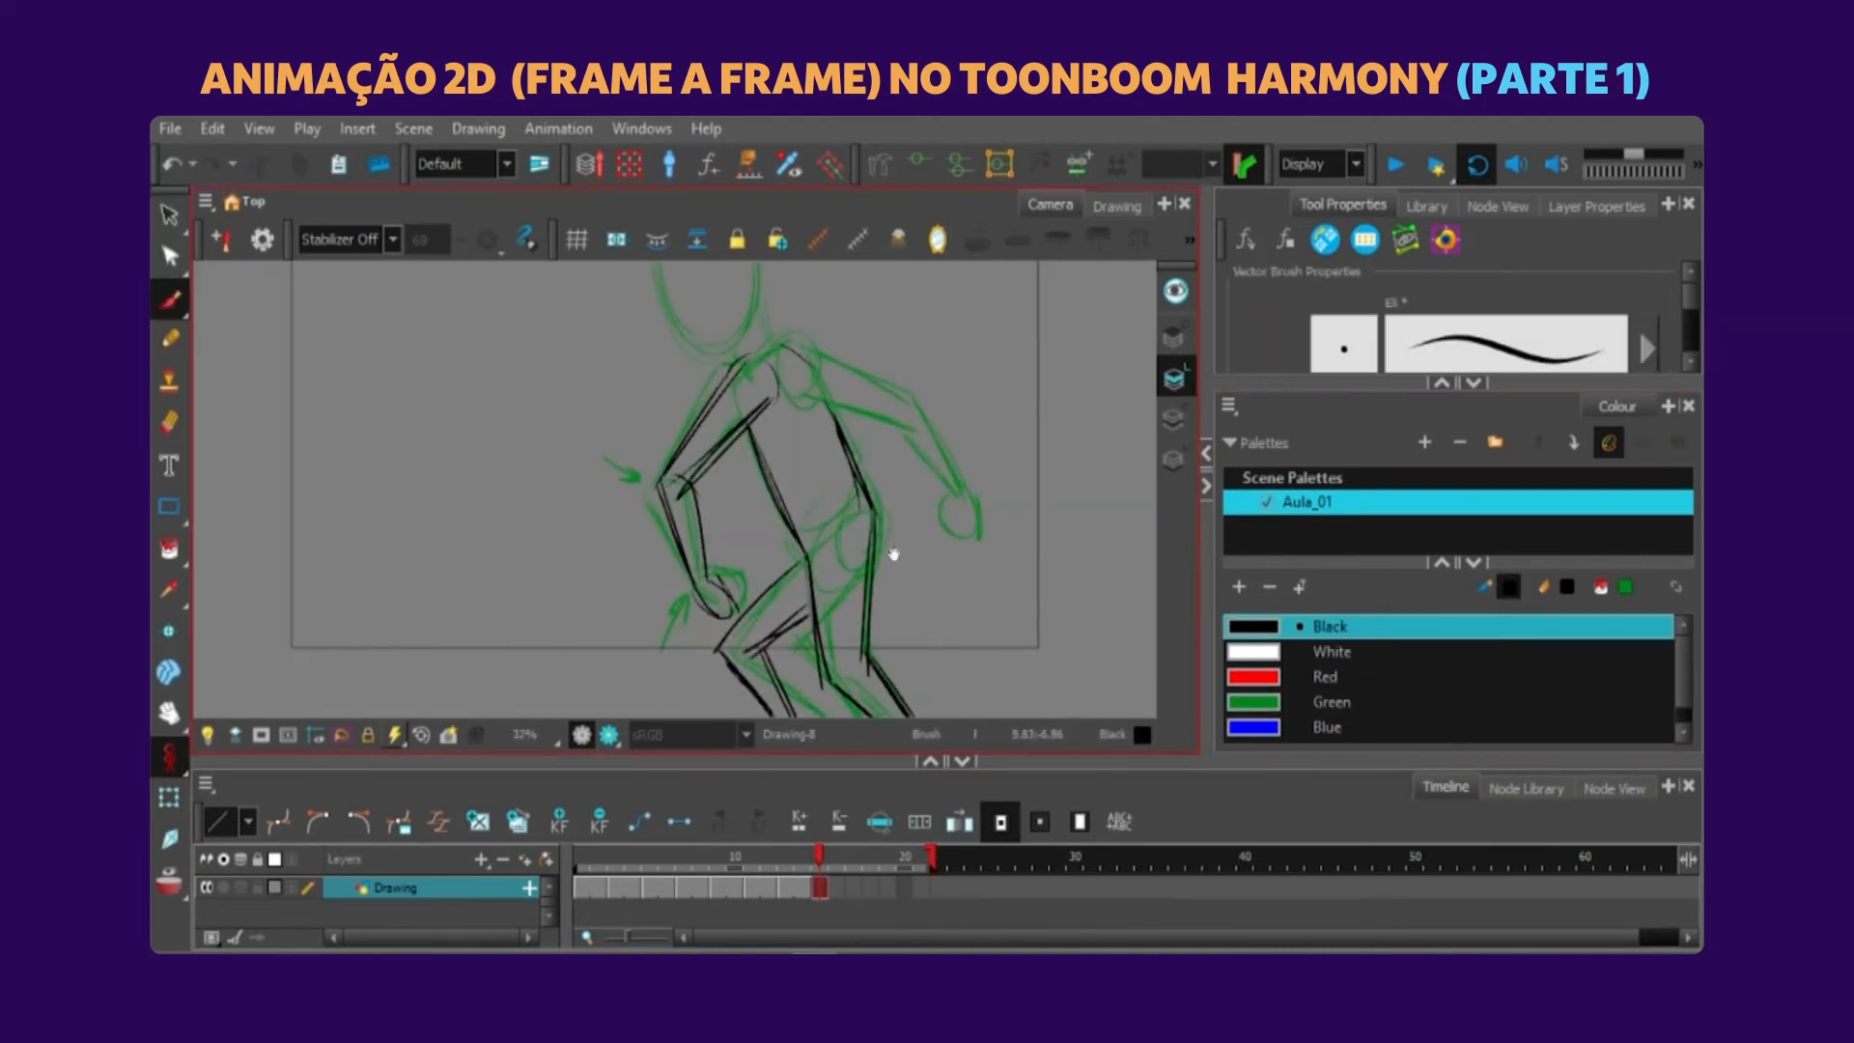
mouse_move(802, 434)
mouse_down()
mouse_move(908, 521)
mouse_move(915, 604)
mouse_up()
drag(736, 375, 754, 444)
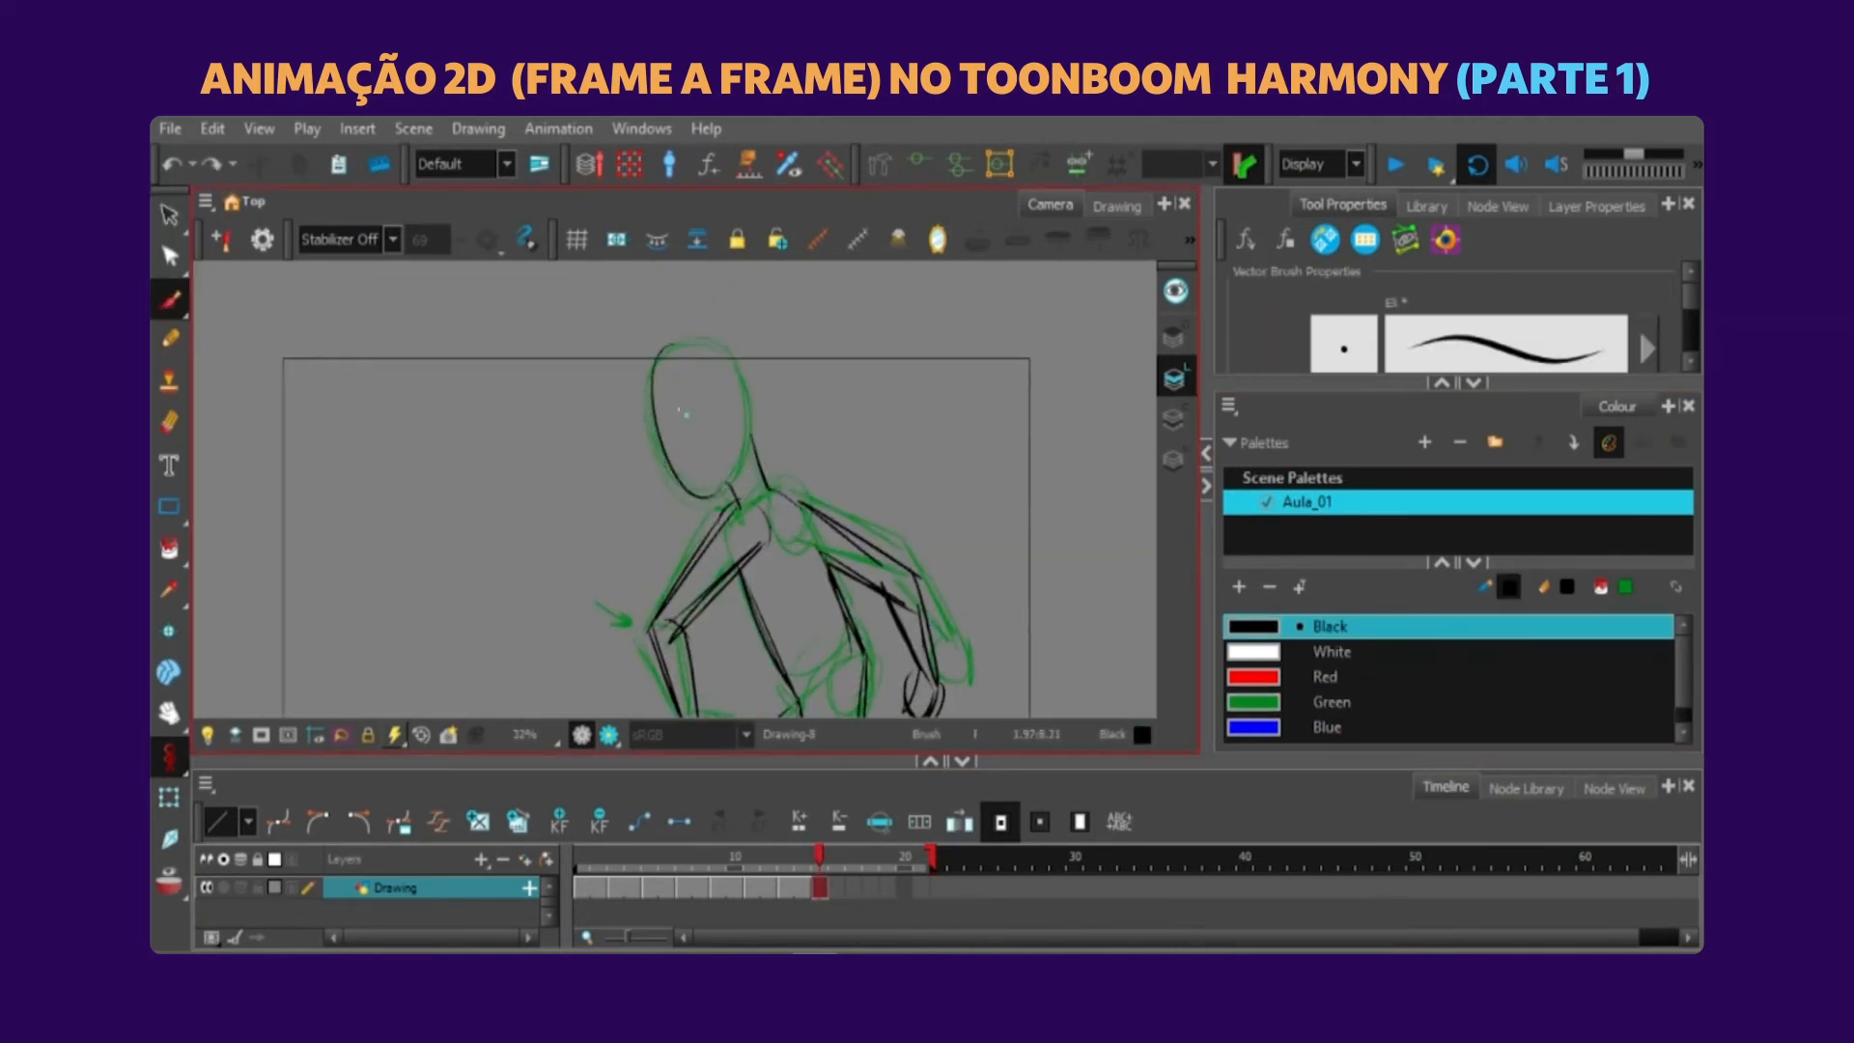
drag(676, 347, 714, 492)
key(2)
Delete the green guide pose from frame 15, leaving only the black sketch.
click(169, 797)
click(170, 215)
click(809, 540)
key(Delete)
click(169, 796)
click(818, 883)
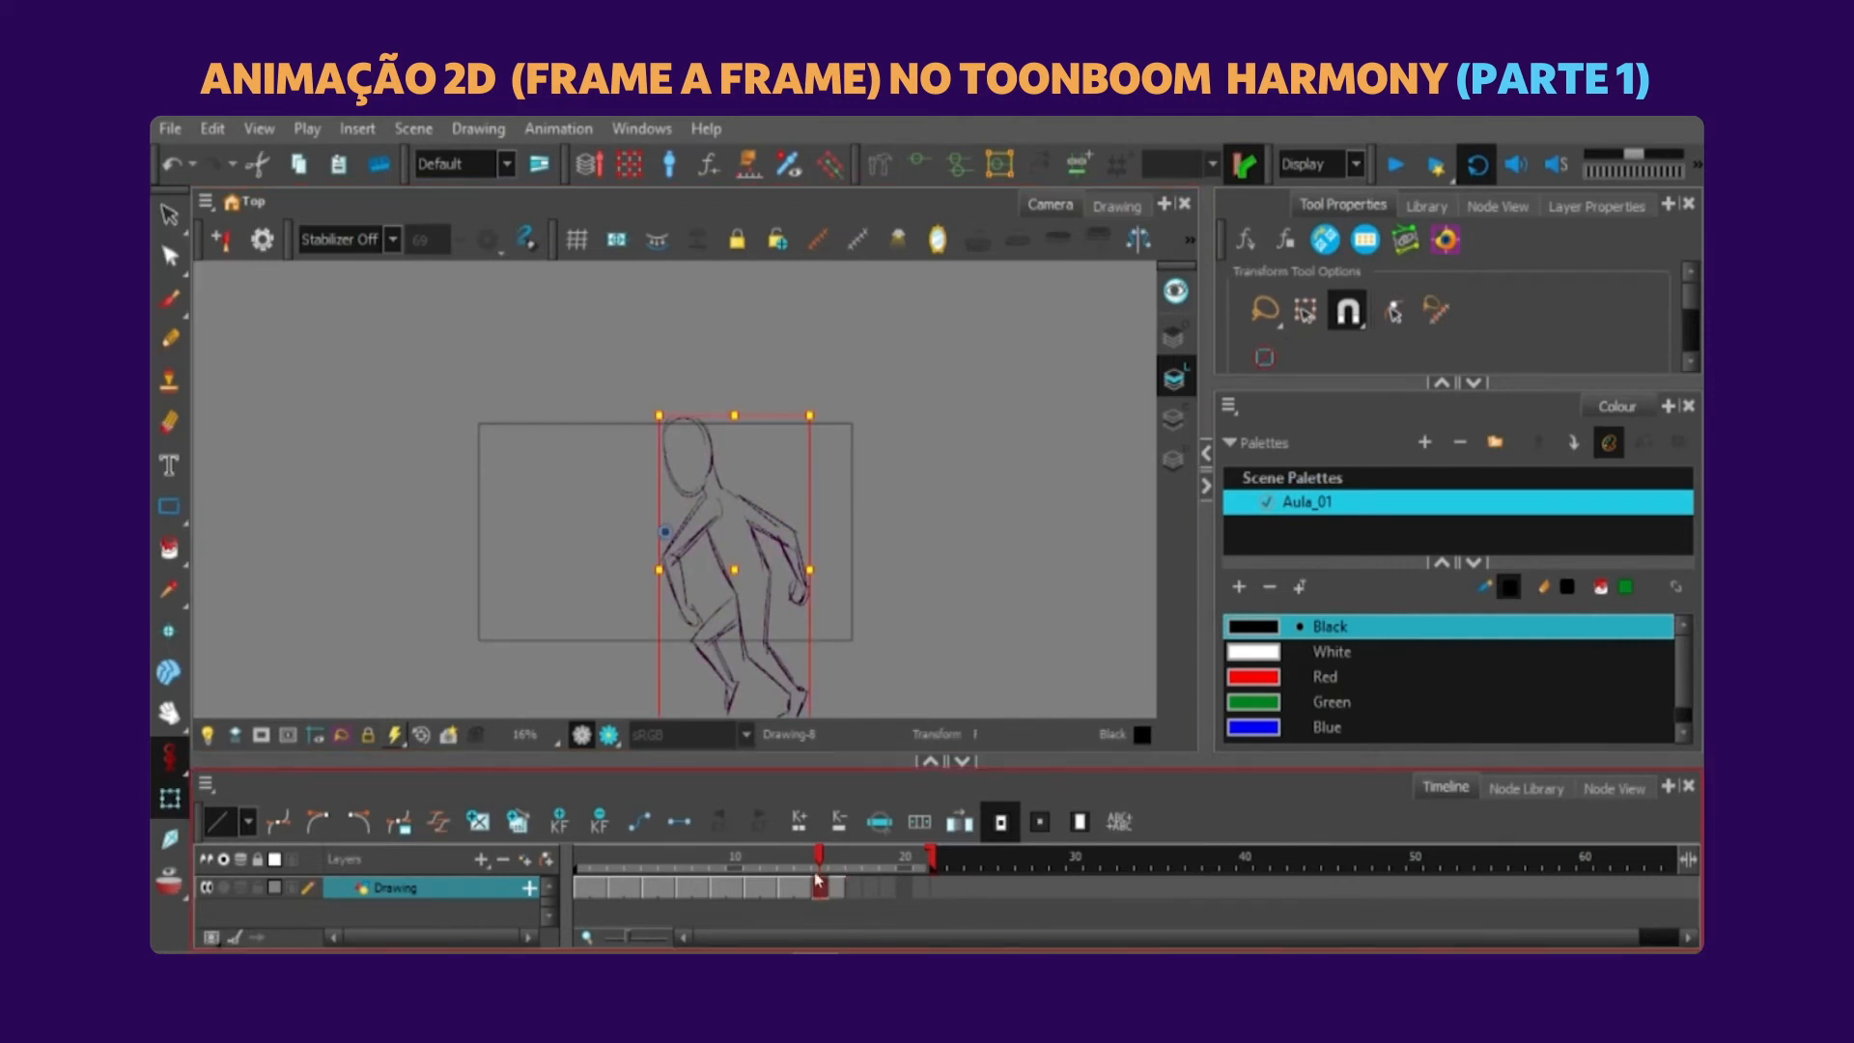
End the scene at frame 16 and play the run cycle.
drag(932, 856, 846, 857)
click(966, 541)
click(1396, 165)
click(837, 885)
Recolour the new pose on frames 15 to 16 in green and add hatching to its rear arm.
click(570, 541)
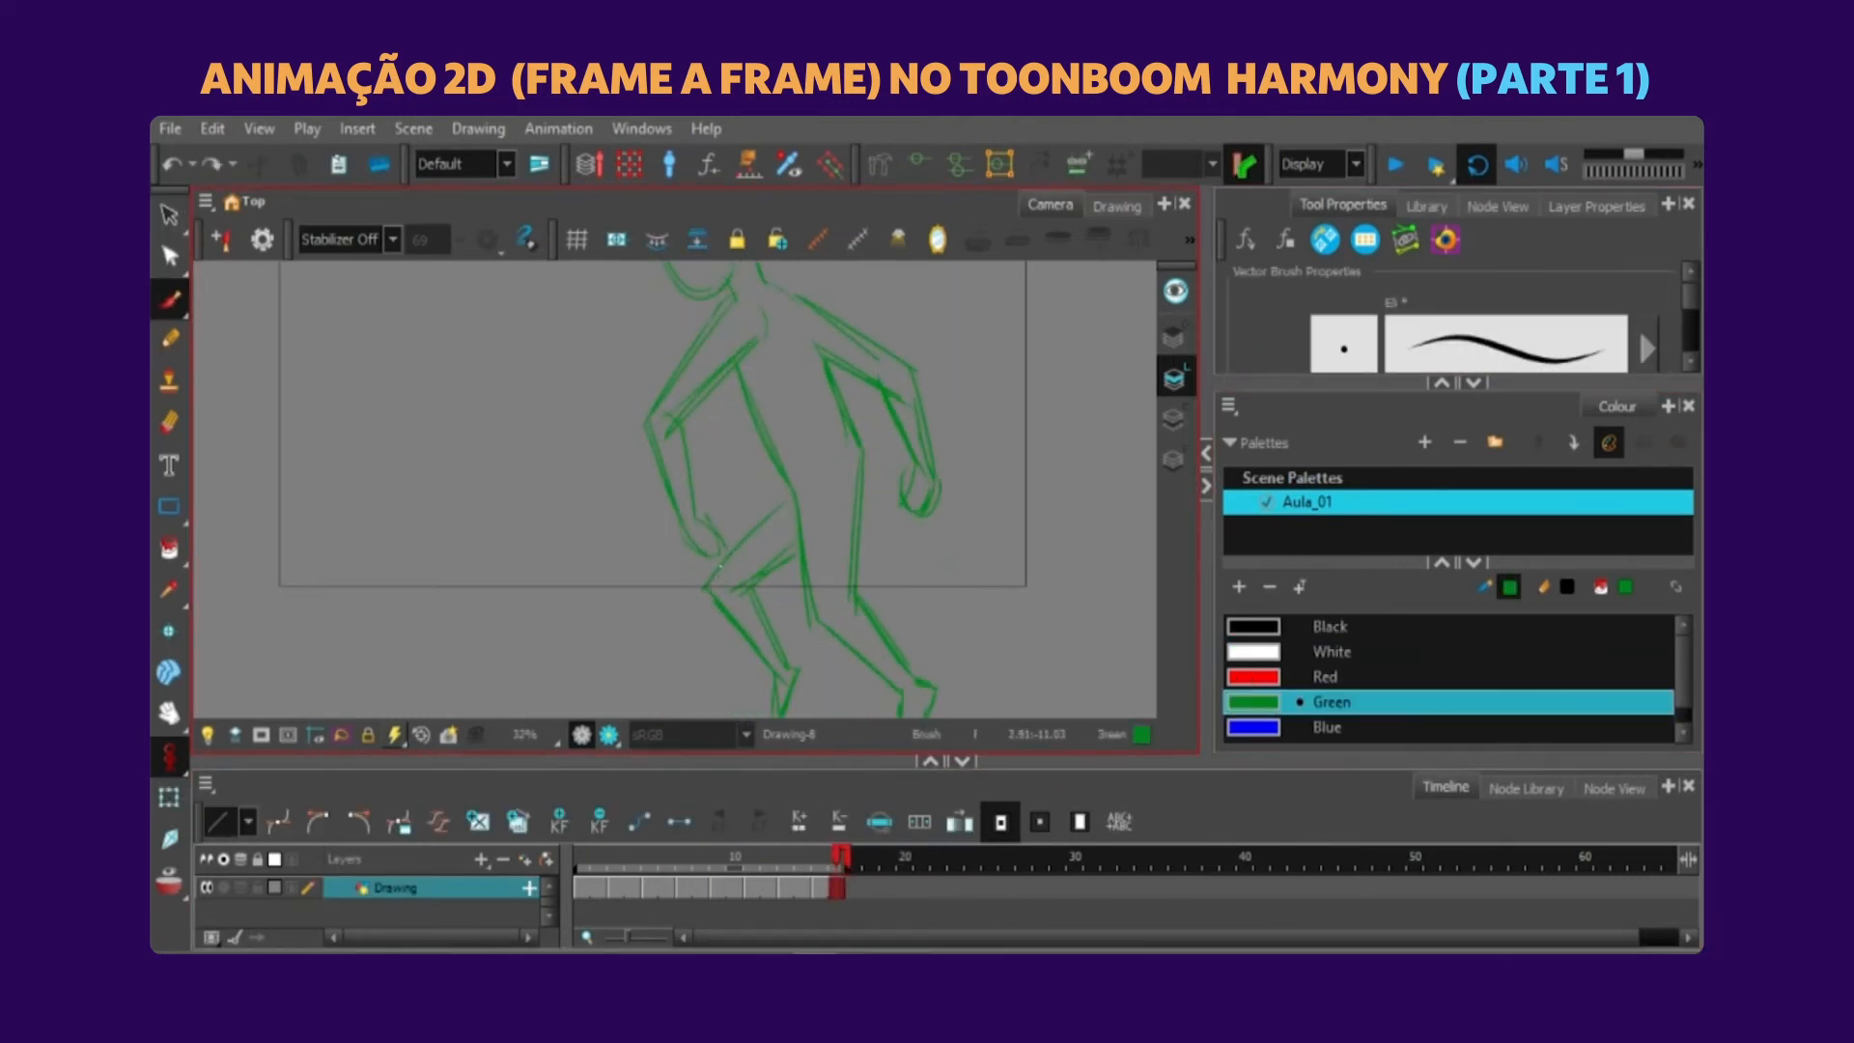
drag(720, 566, 716, 585)
drag(830, 599, 819, 512)
drag(861, 369, 823, 525)
drag(772, 382, 770, 416)
drag(786, 392, 783, 430)
drag(800, 402, 799, 435)
key(2)
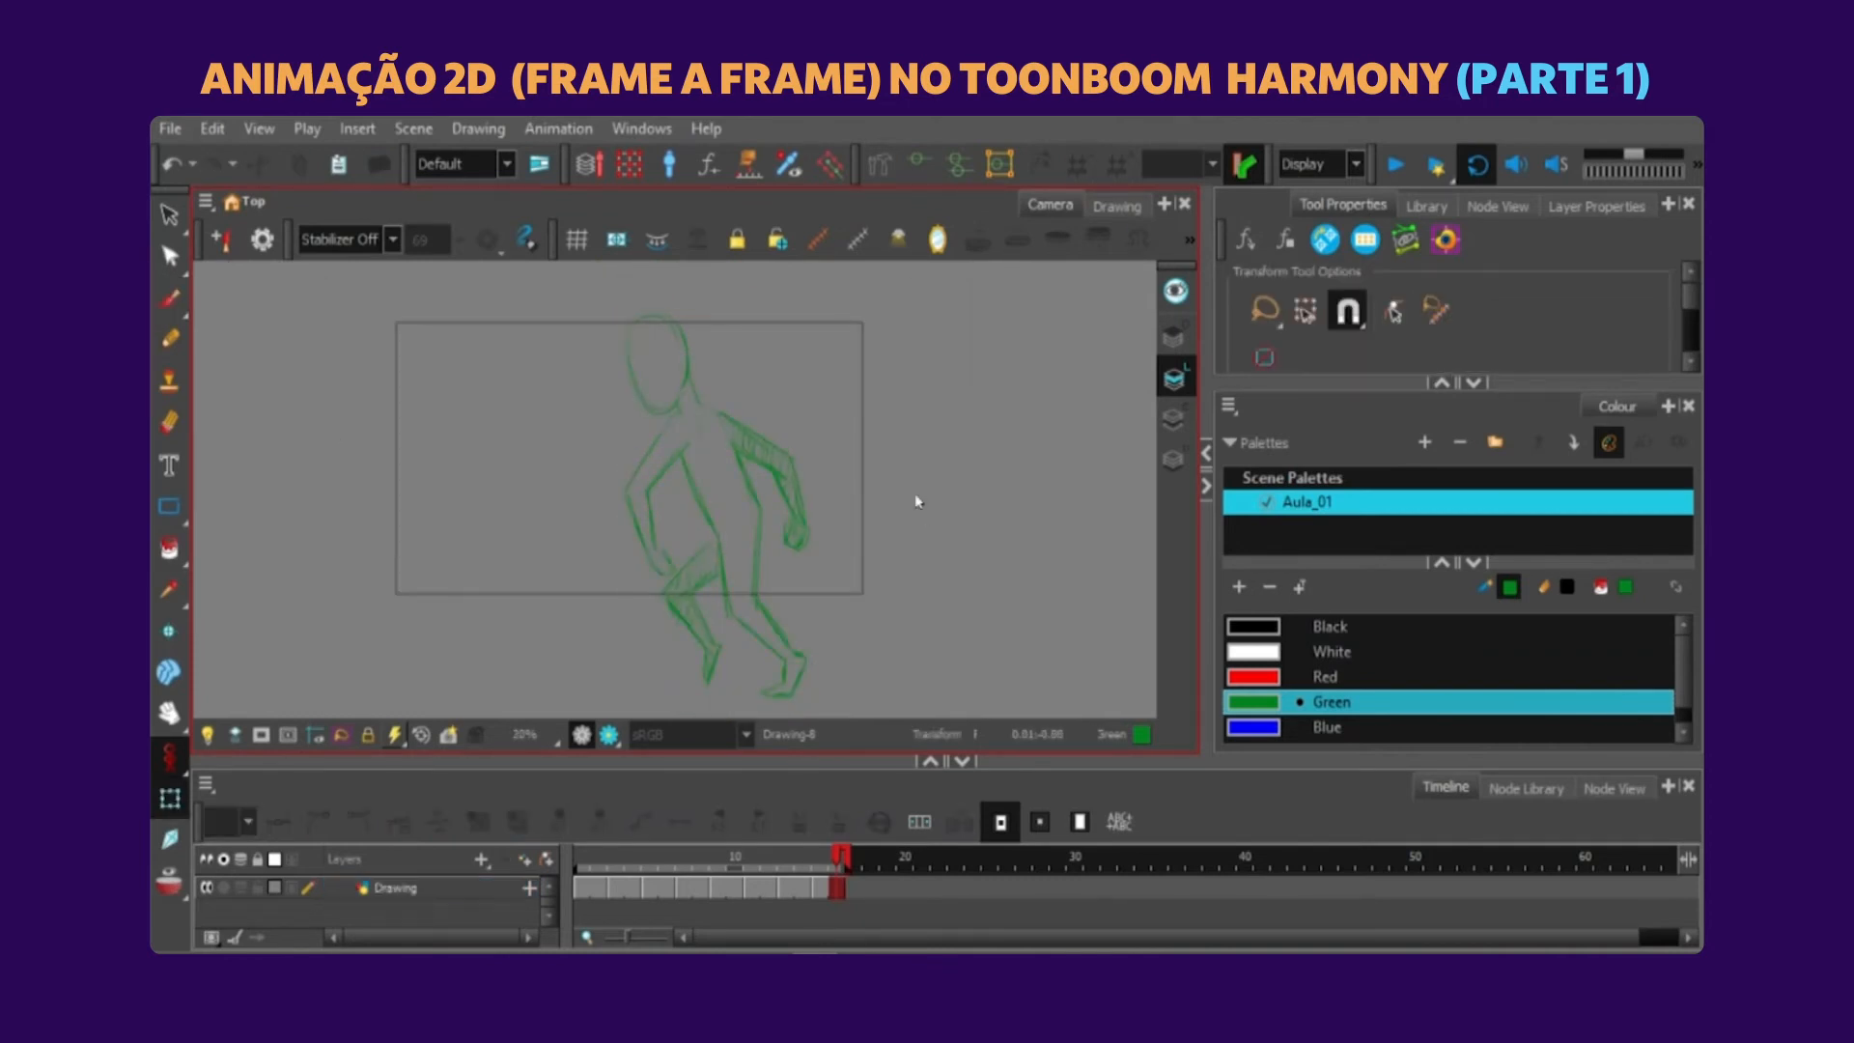
Play the cycle, then extend the scene to frame 25 and hold both stride poses for four frames each.
click(1390, 167)
click(598, 805)
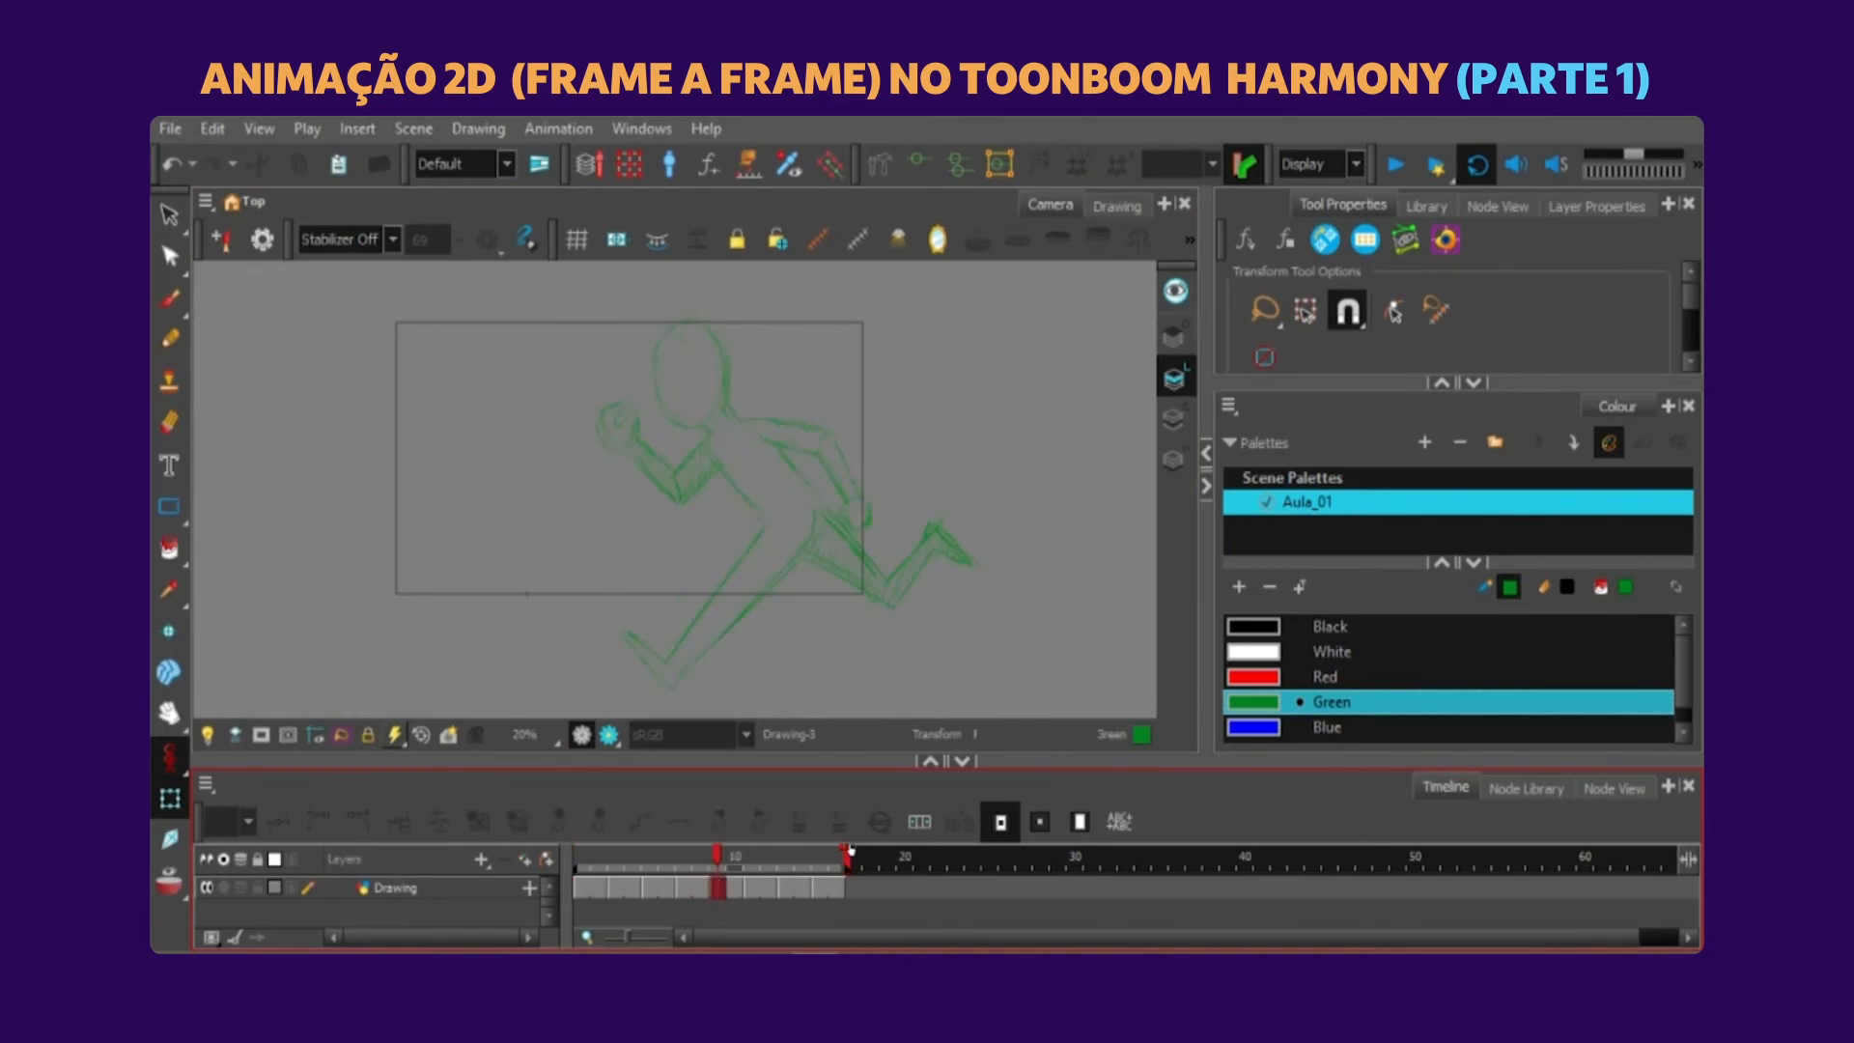
drag(848, 853, 998, 855)
click(730, 886)
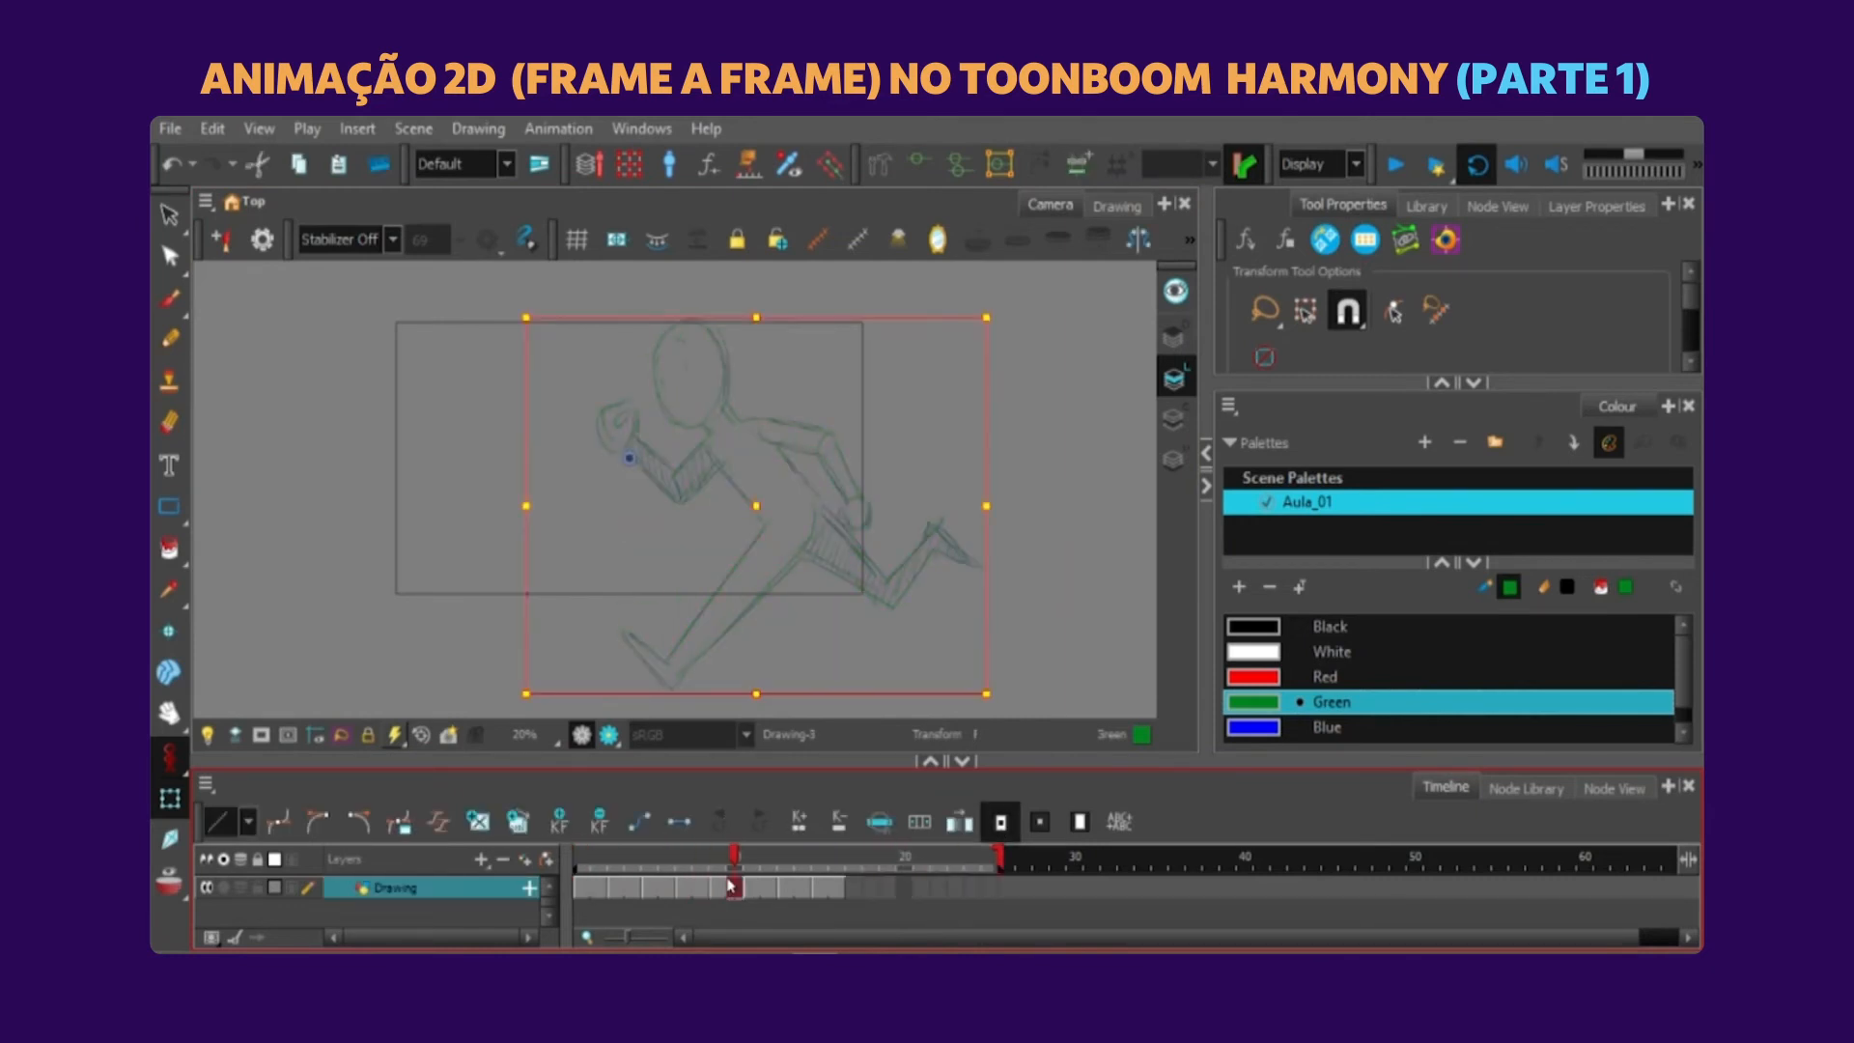
drag(751, 859, 575, 849)
key(plus)
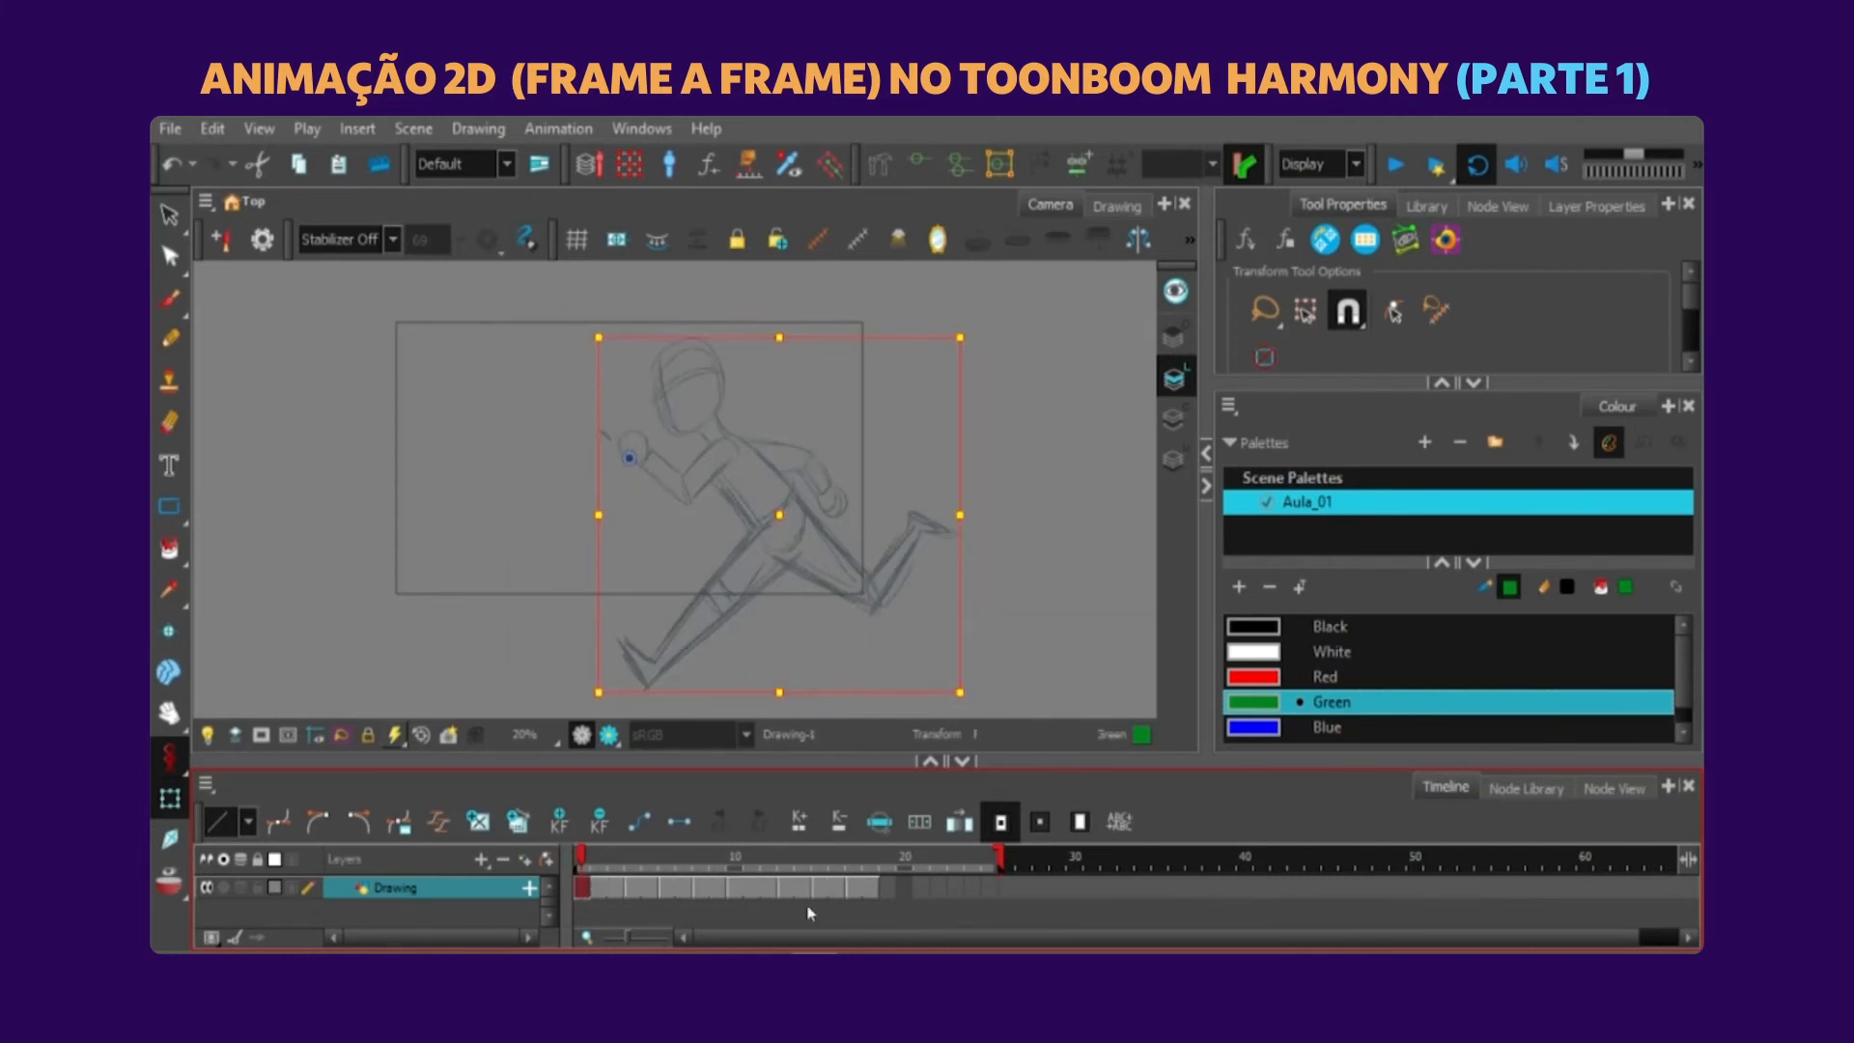
key(plus)
click(760, 883)
key(plus)
Check the retimed poses, end the scene at frame 20 and play the cycle.
click(608, 889)
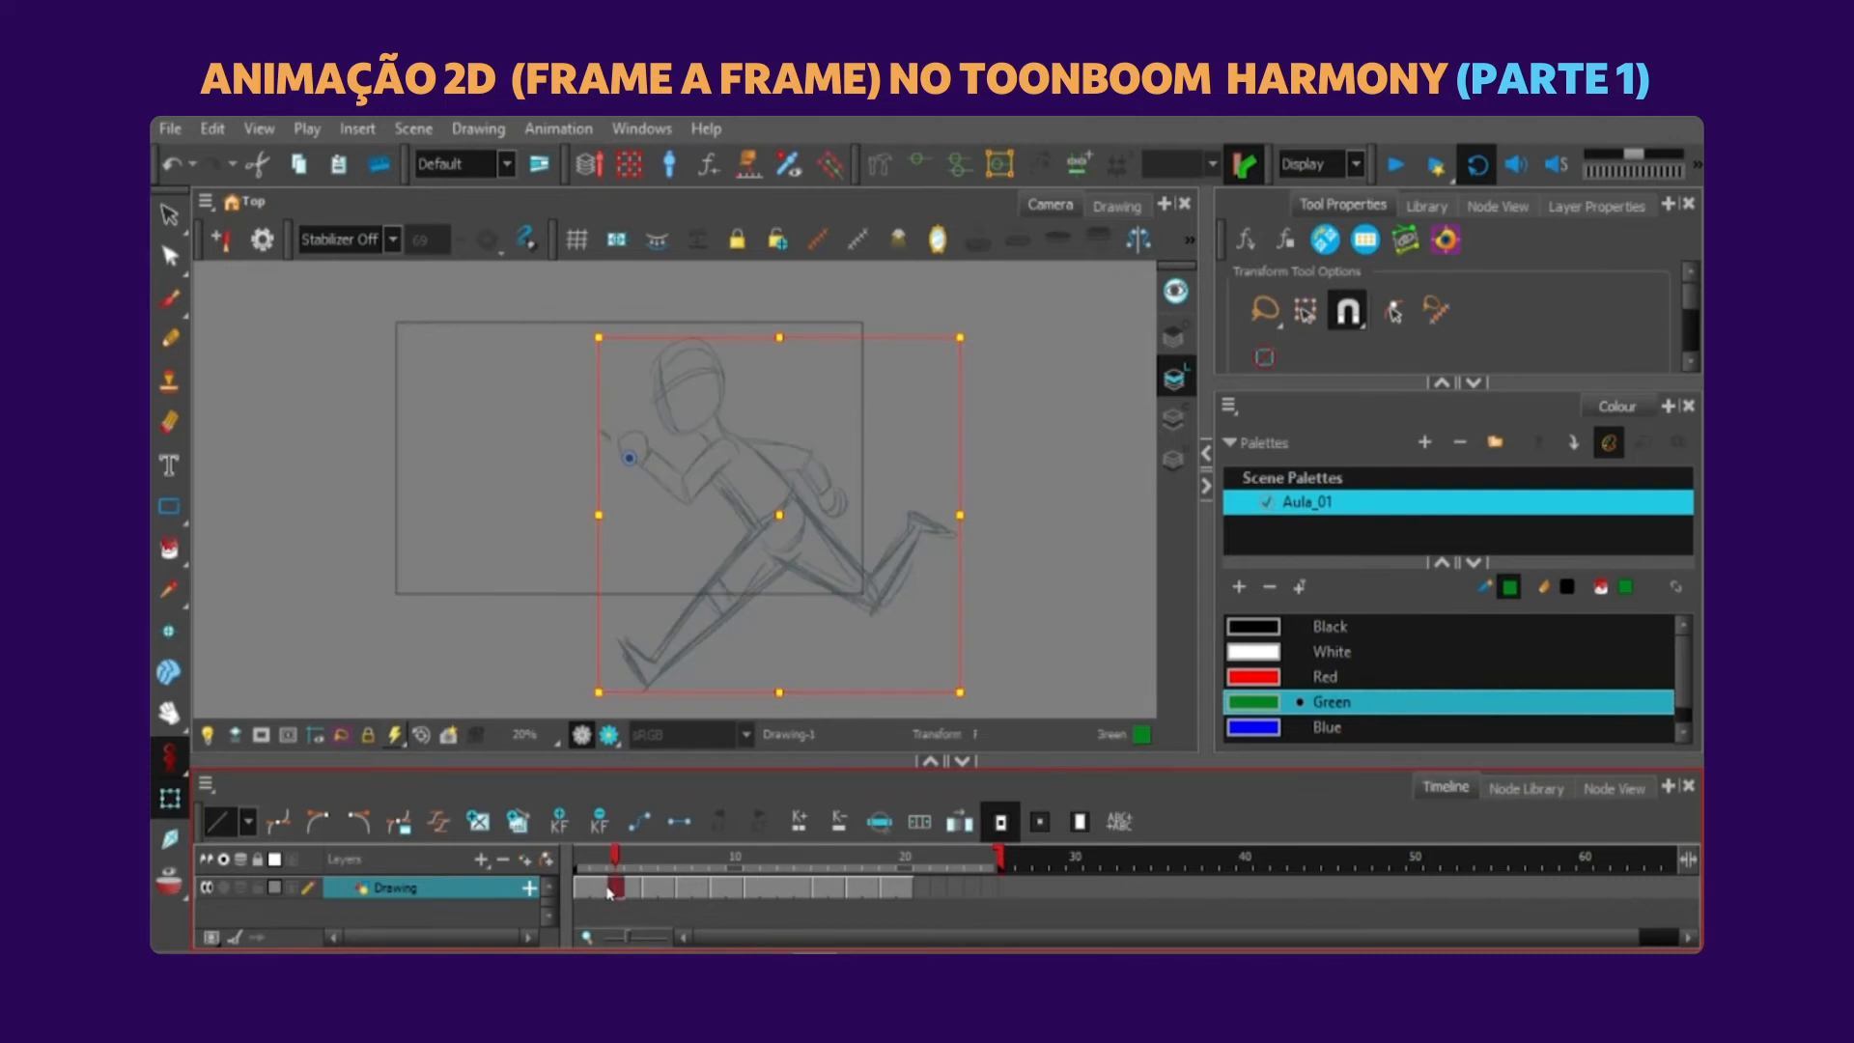
click(759, 881)
click(819, 361)
click(769, 513)
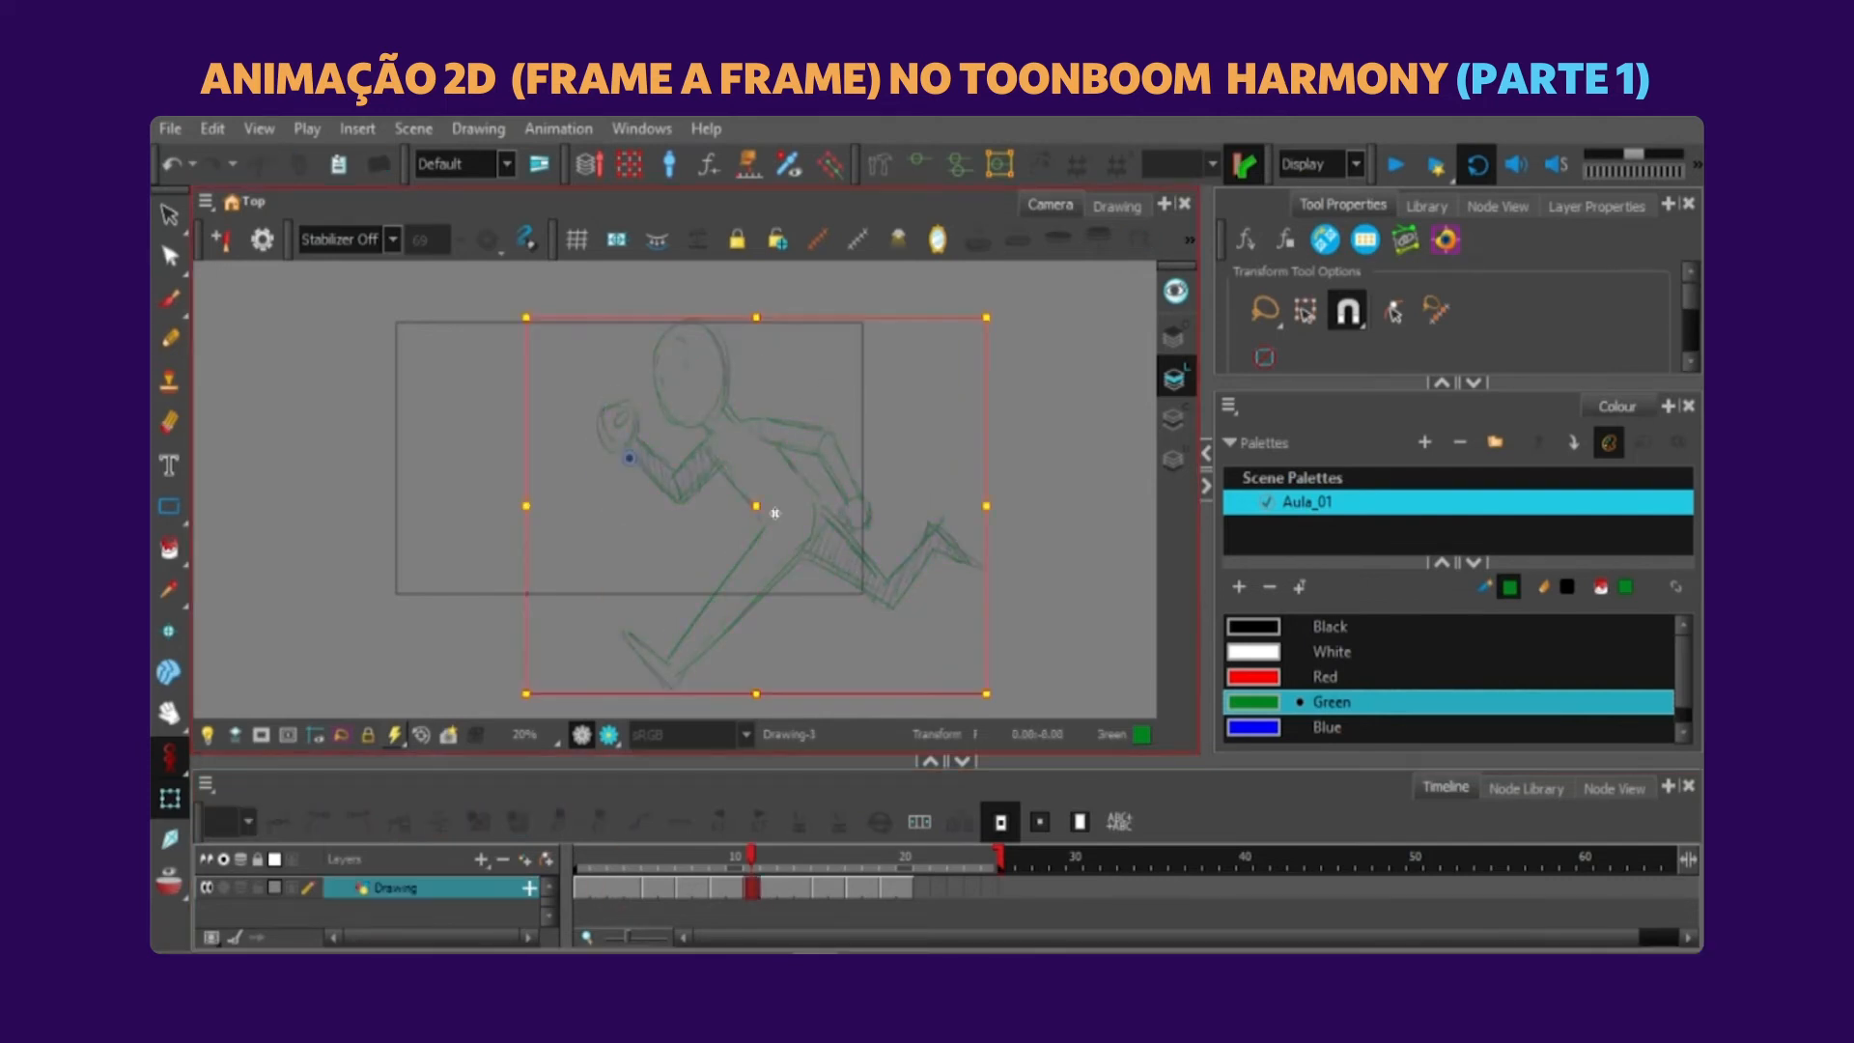
click(1041, 431)
click(843, 888)
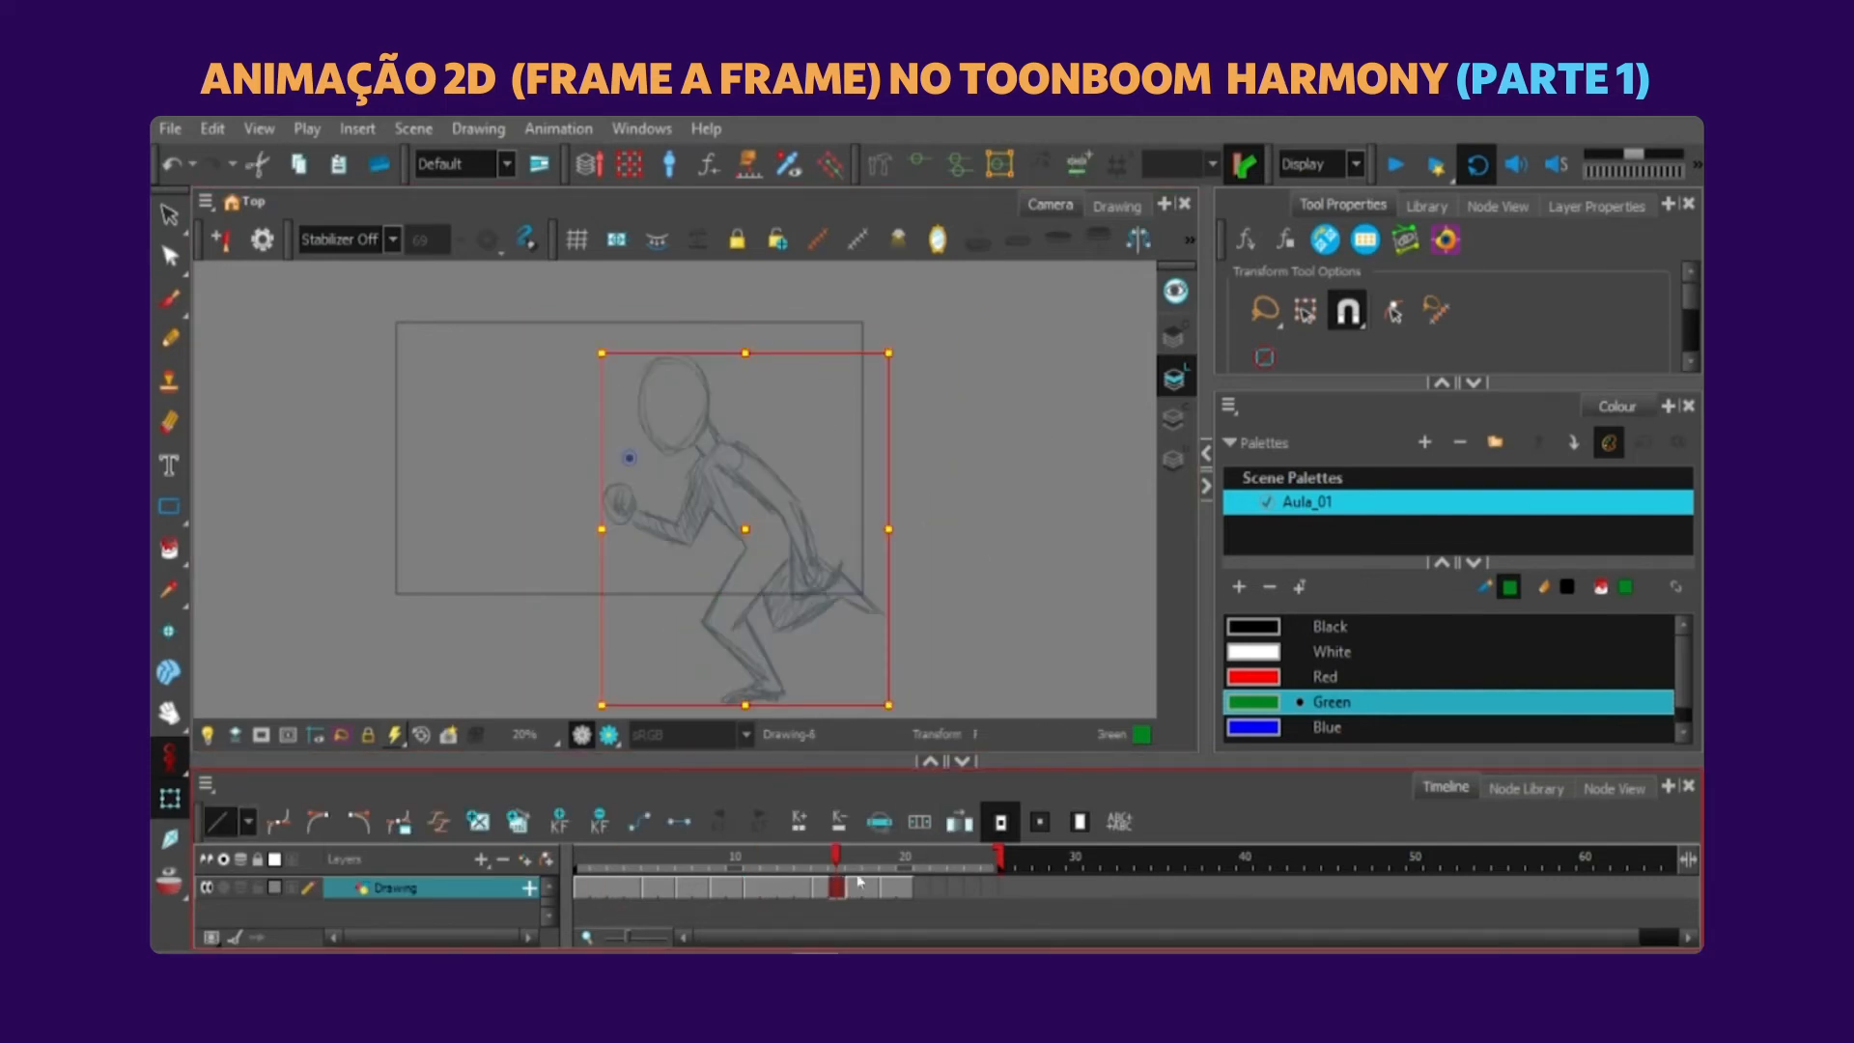
drag(999, 855, 914, 855)
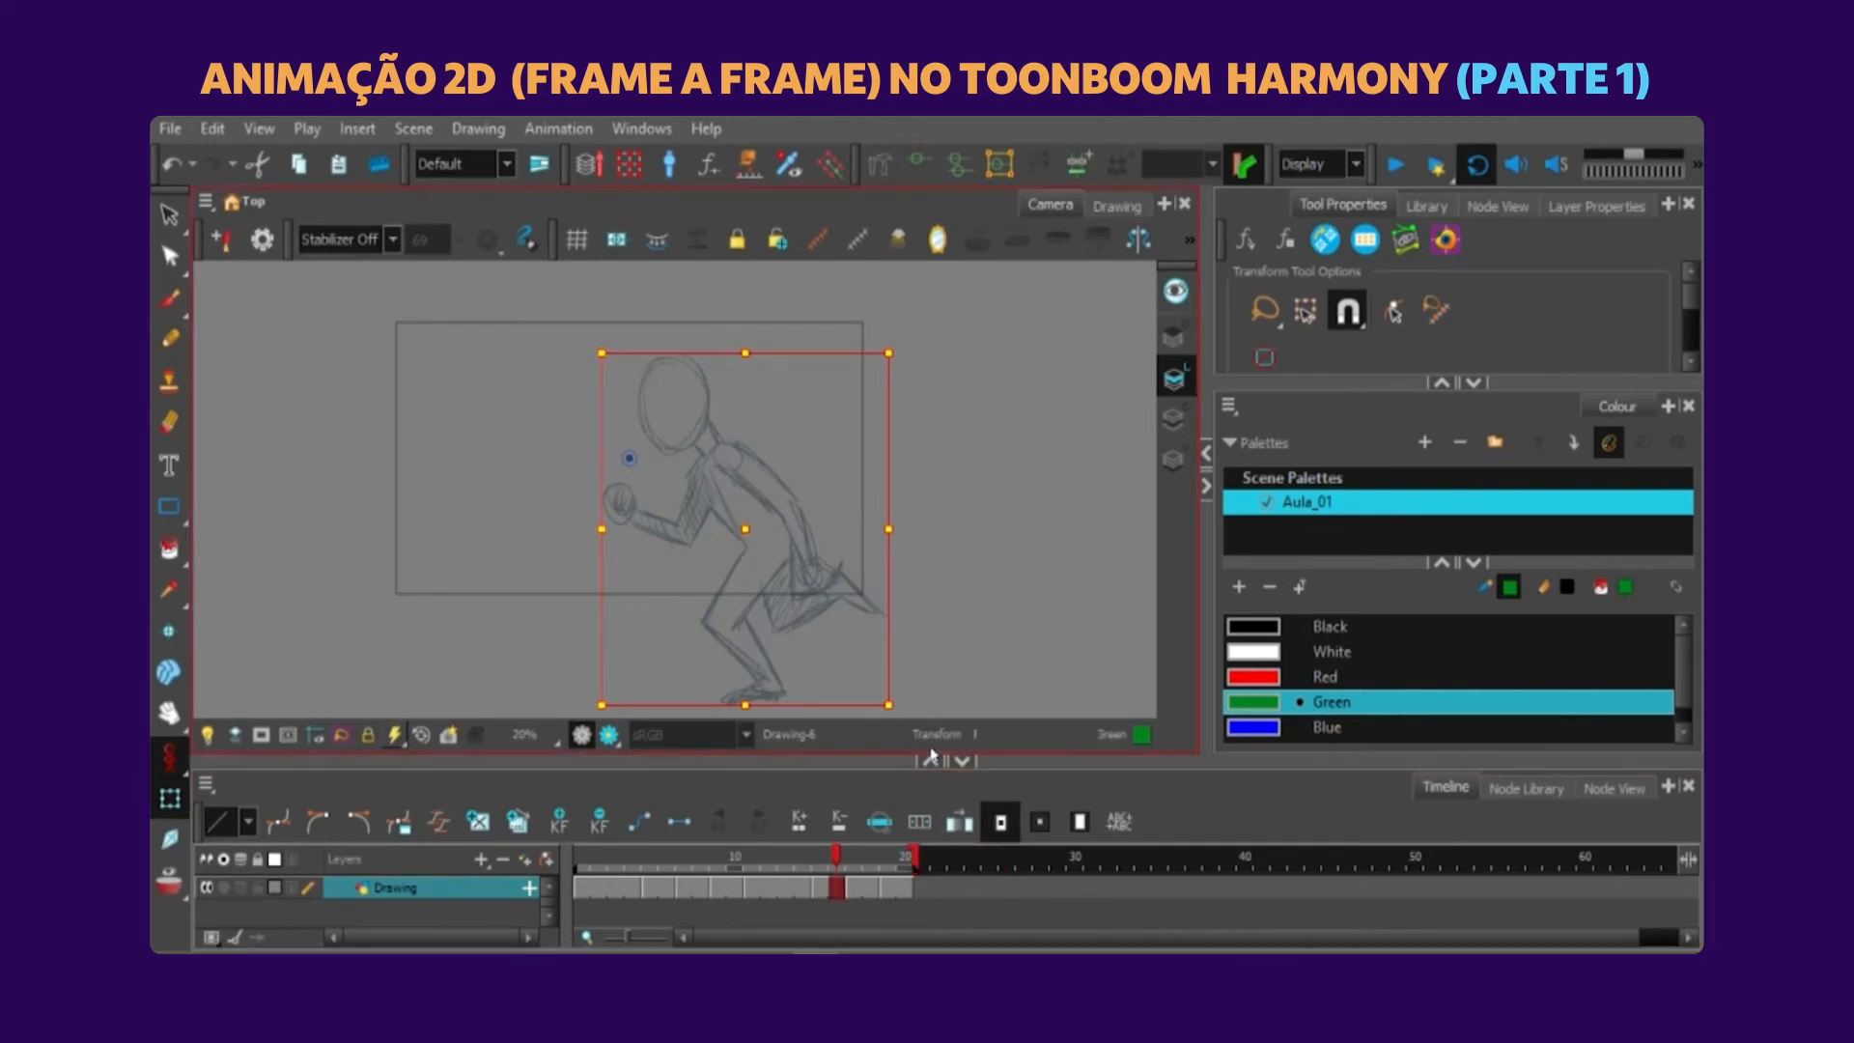
click(950, 603)
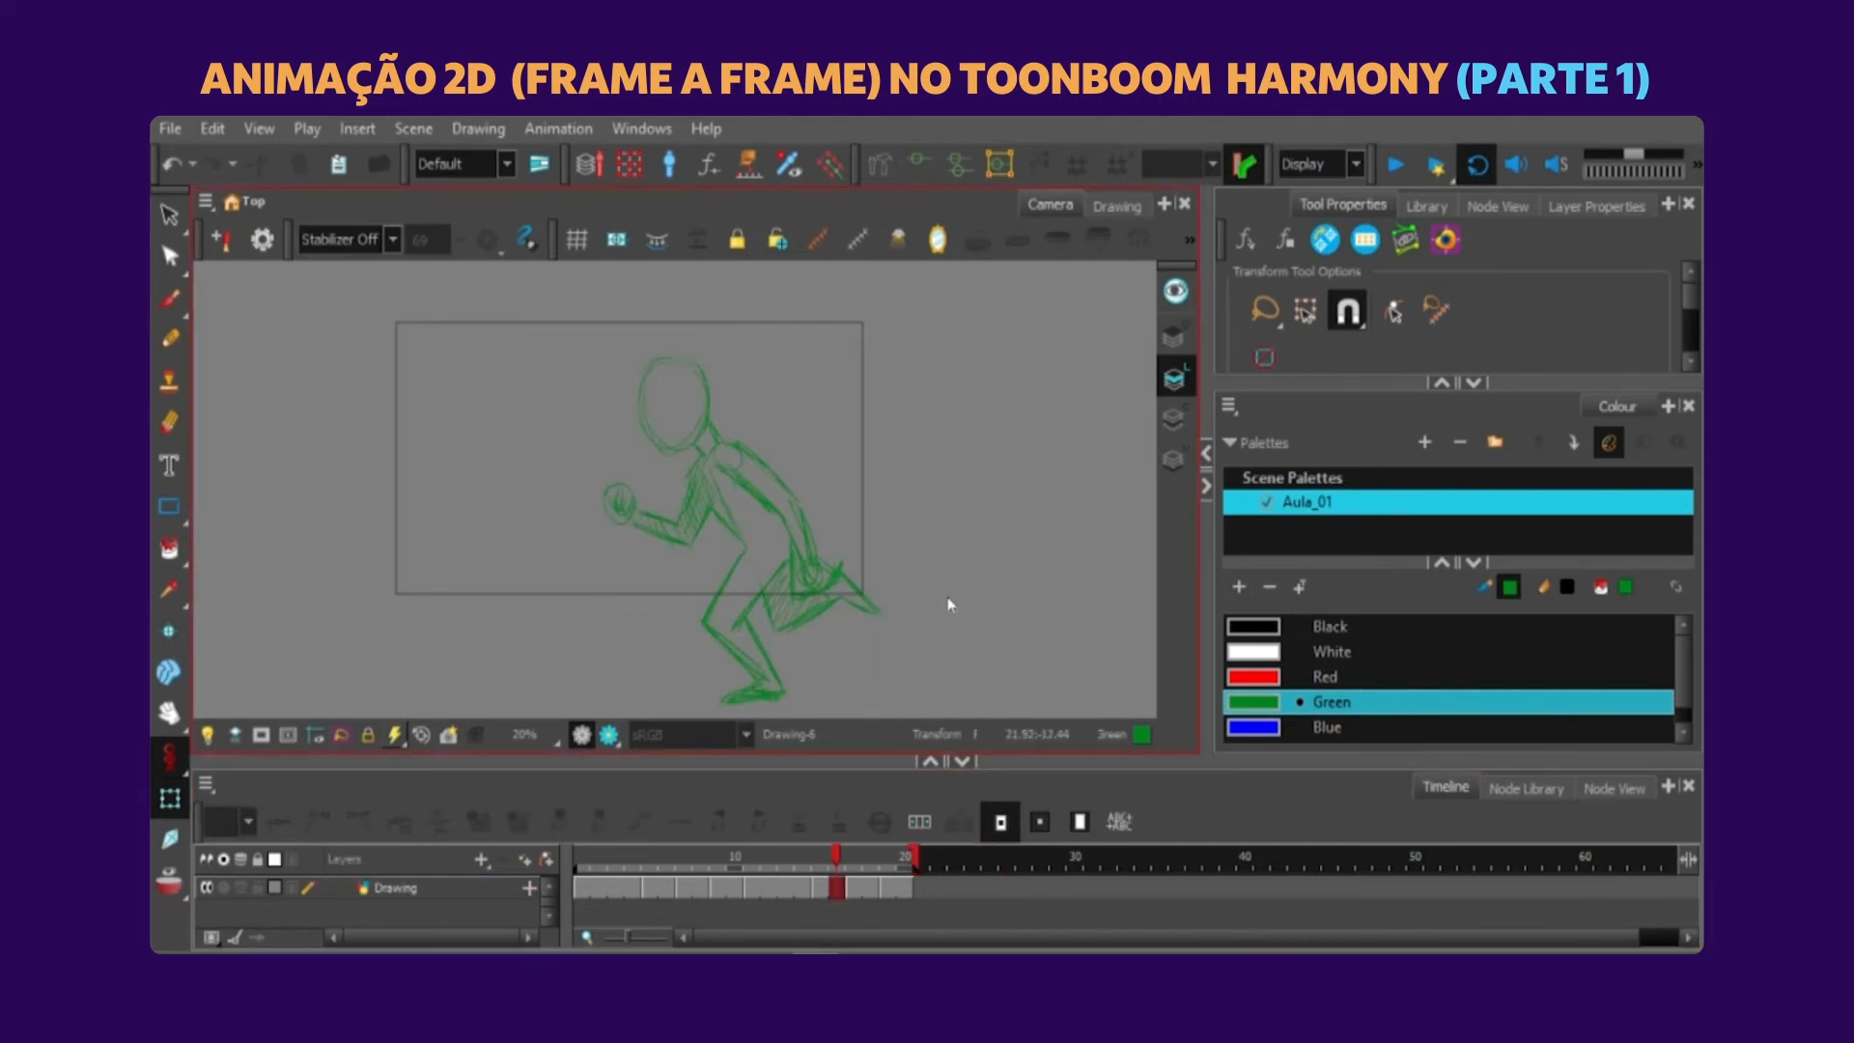
click(1398, 162)
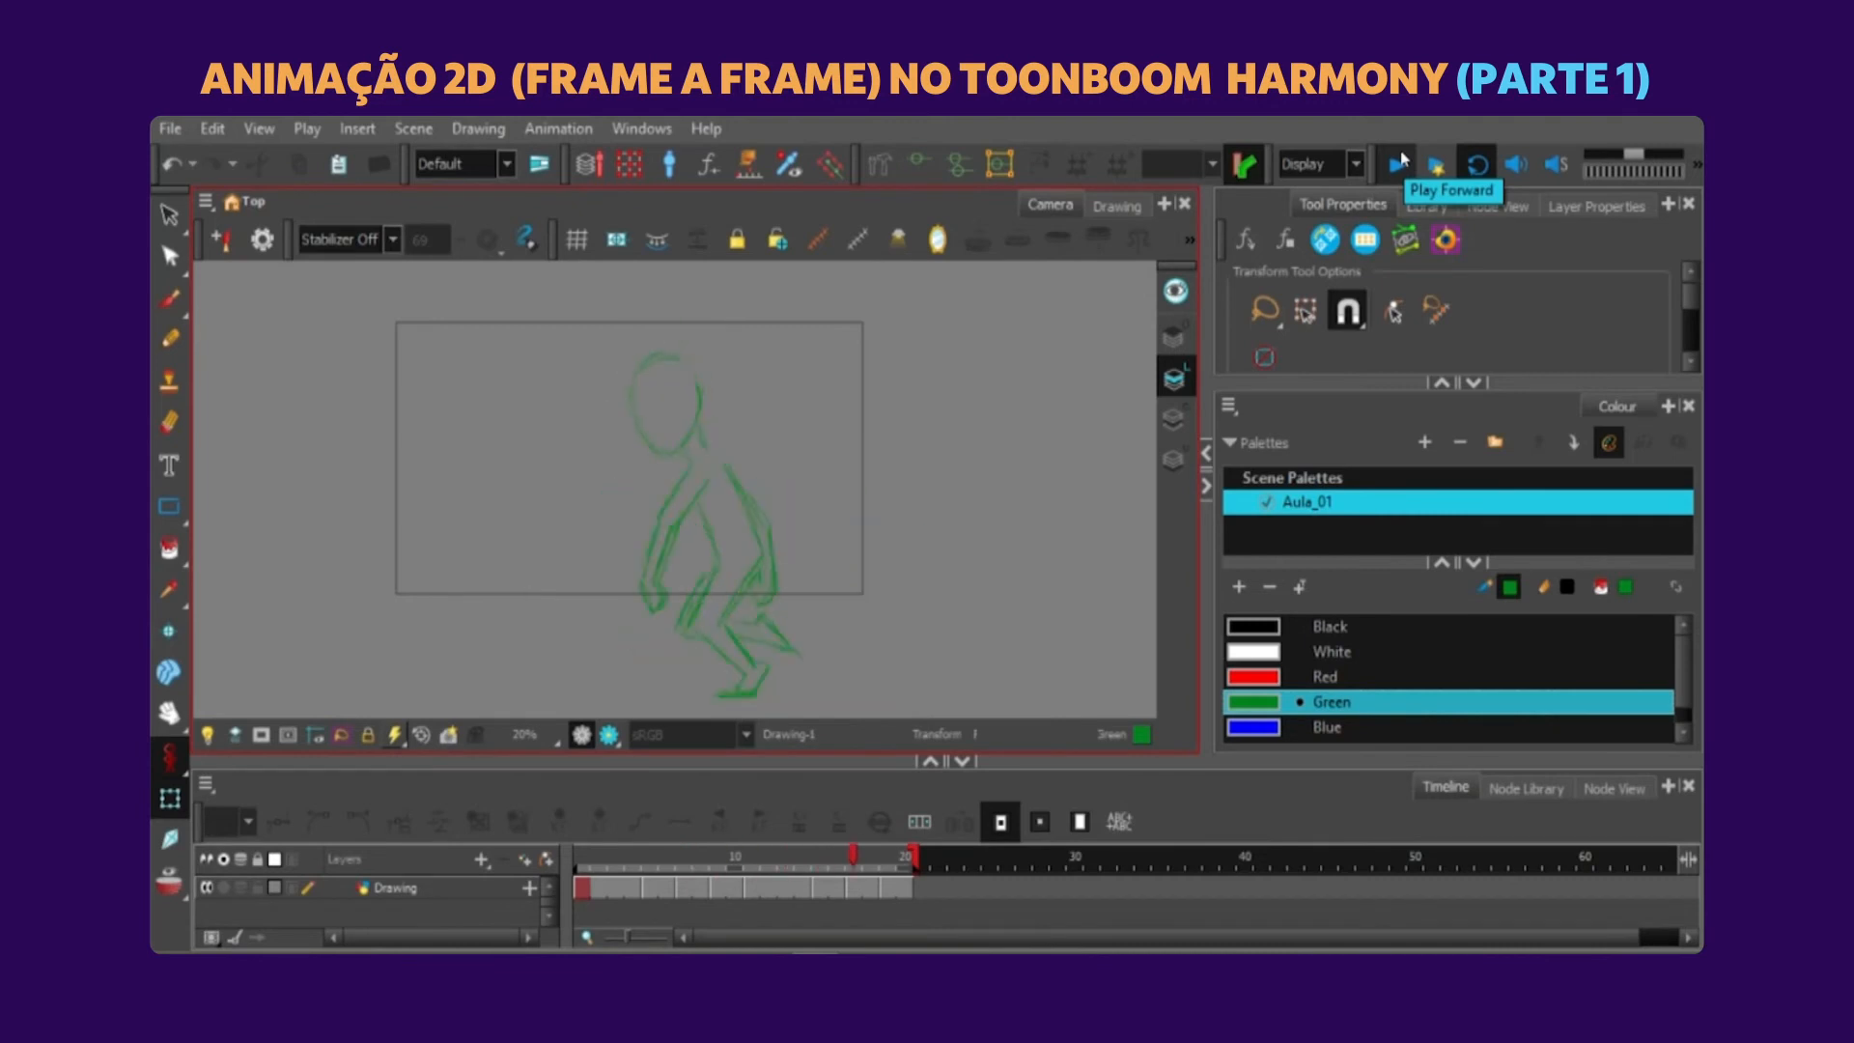
Clear the held exposures on frames 4 and 14 to make room for new inbetweens.
click(624, 884)
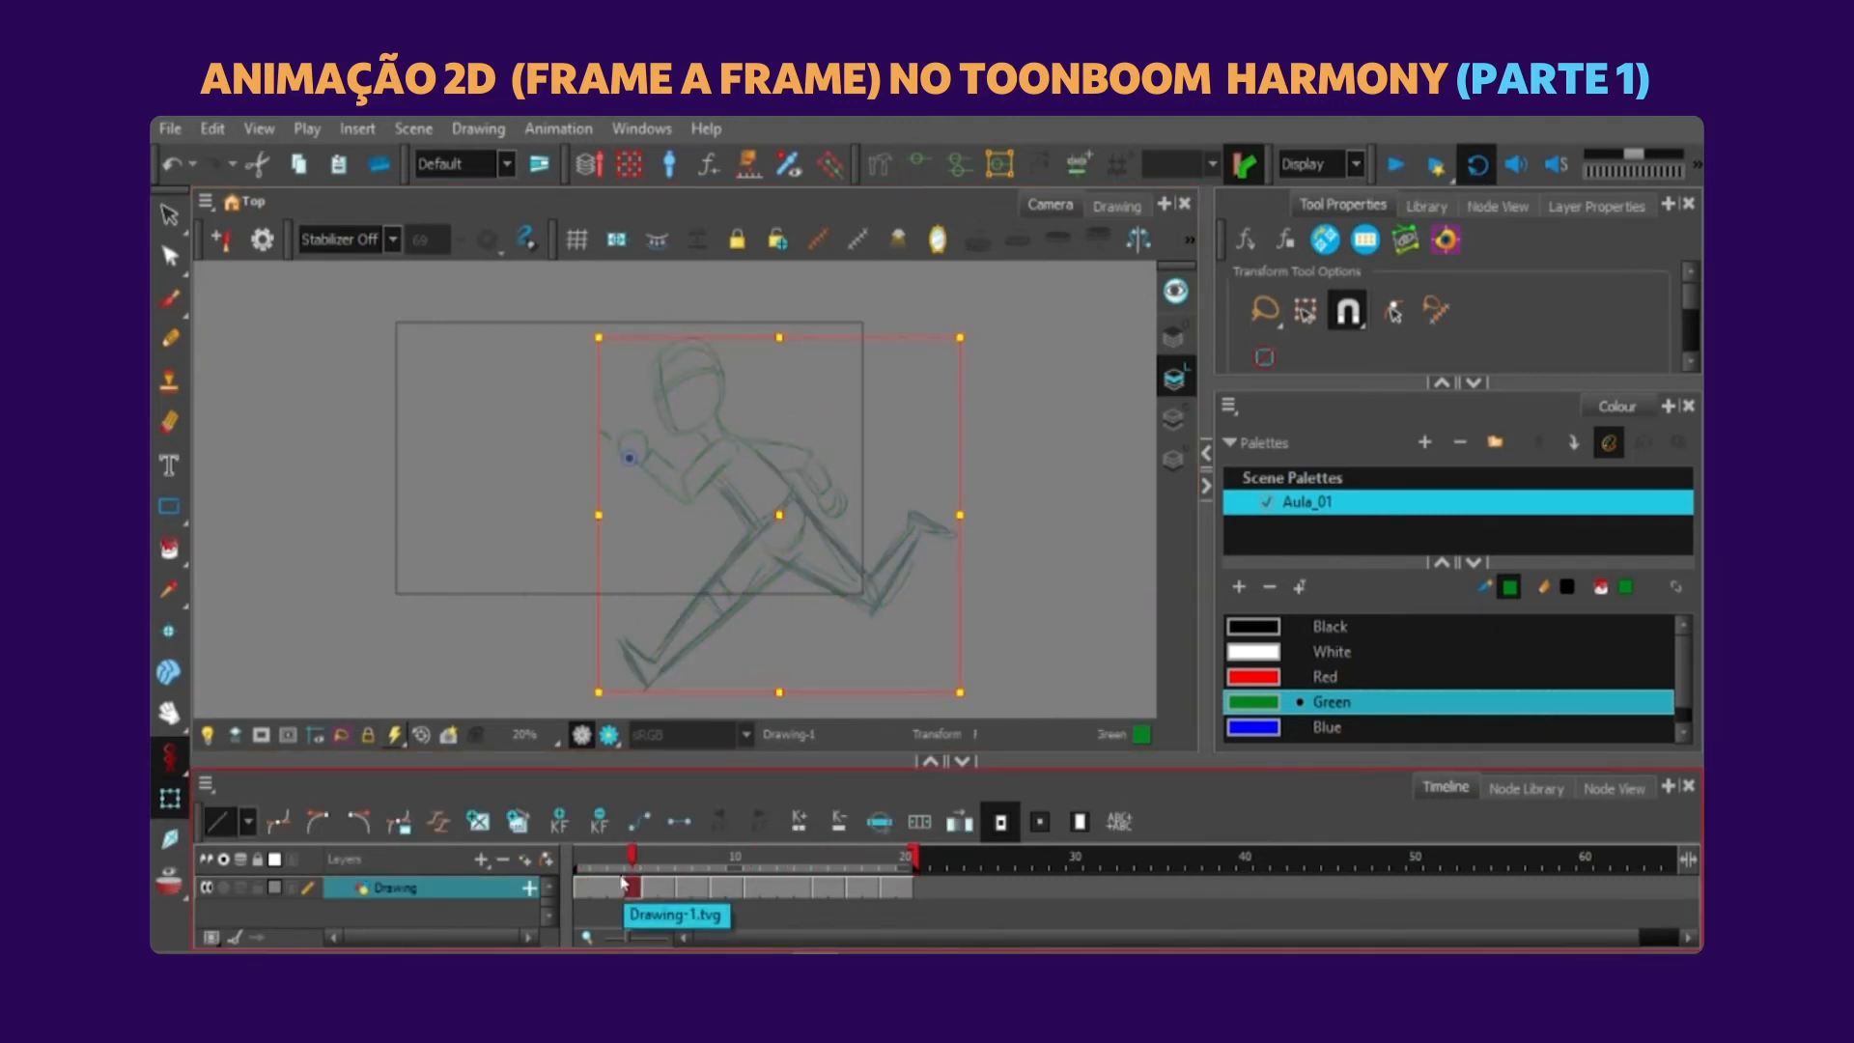
click(799, 886)
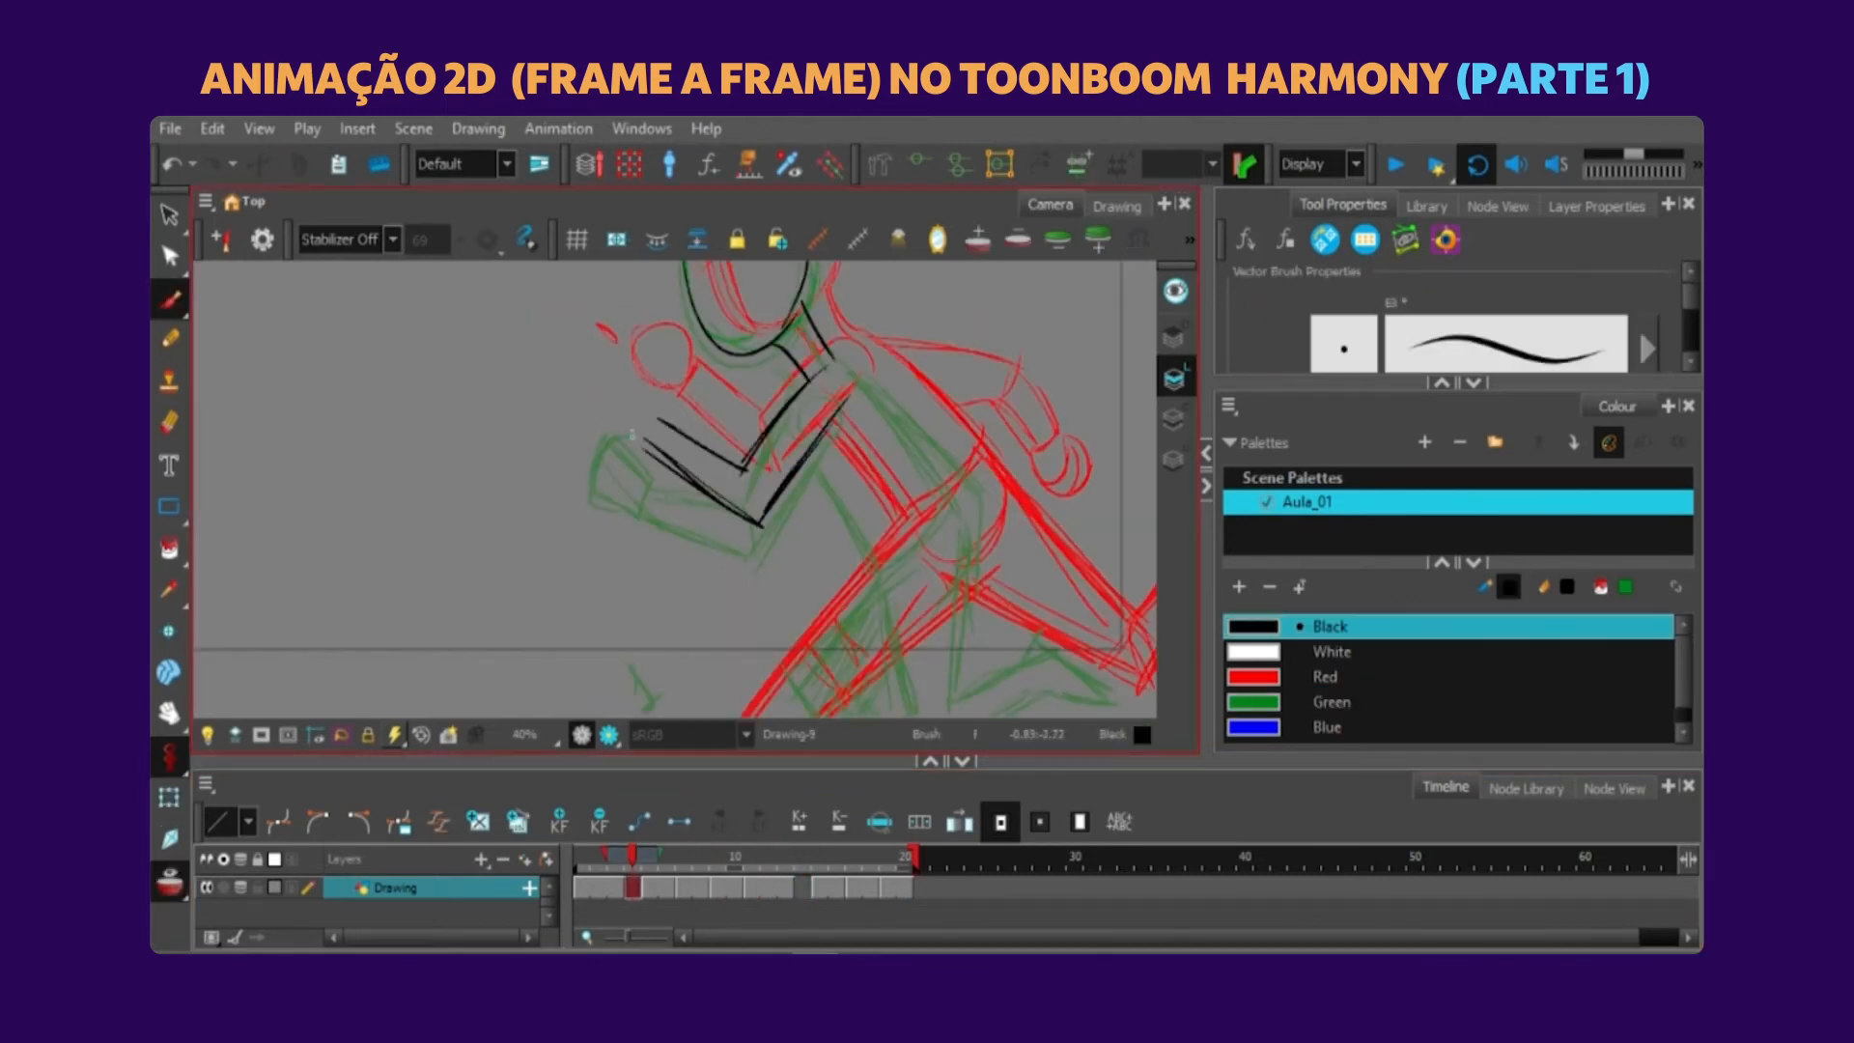
Sketch the inbetween's head, arms and torso in black on frame 4 between the onion-skinned poses.
mouse_move(649, 406)
mouse_down()
mouse_move(623, 446)
mouse_move(641, 382)
mouse_up()
mouse_move(653, 425)
mouse_down()
mouse_move(512, 410)
mouse_move(488, 366)
mouse_move(519, 400)
mouse_up()
key(ctrl+z)
drag(860, 369, 804, 441)
drag(638, 391, 655, 324)
drag(653, 429, 724, 553)
drag(689, 338, 802, 481)
mouse_move(681, 333)
mouse_down()
mouse_move(818, 477)
mouse_move(804, 365)
mouse_up()
drag(664, 333, 821, 374)
key(ctrl+z)
key(ctrl+z)
drag(671, 336, 870, 500)
drag(778, 399, 868, 513)
drag(861, 508, 908, 511)
drag(901, 517, 895, 563)
Sketch the inbetween's forward leg and foot in black on frame 4.
mouse_move(841, 485)
mouse_down()
mouse_move(827, 380)
mouse_move(963, 319)
mouse_up()
mouse_move(840, 375)
mouse_down()
mouse_move(666, 575)
mouse_move(763, 450)
mouse_move(644, 568)
mouse_up()
key(ctrl+z)
key(ctrl+z)
drag(892, 425, 669, 578)
drag(594, 550, 644, 570)
key(ctrl+z)
mouse_move(563, 520)
mouse_down()
mouse_move(641, 609)
mouse_move(676, 583)
mouse_up()
Sketch the inbetween's trailing leg and foot in black on frame 4 and finish its small details.
drag(1065, 413, 895, 496)
drag(746, 498, 939, 550)
drag(734, 369, 826, 462)
mouse_move(813, 460)
mouse_down()
mouse_move(927, 511)
mouse_move(1004, 391)
mouse_up()
mouse_move(925, 507)
mouse_down()
mouse_move(990, 396)
mouse_move(1080, 384)
mouse_up()
mouse_move(997, 418)
mouse_down()
mouse_move(1091, 379)
mouse_move(1043, 382)
mouse_up()
key(1)
mouse_move(633, 857)
mouse_down()
mouse_move(616, 857)
mouse_move(633, 858)
mouse_up()
drag(526, 473, 537, 481)
drag(497, 543, 491, 543)
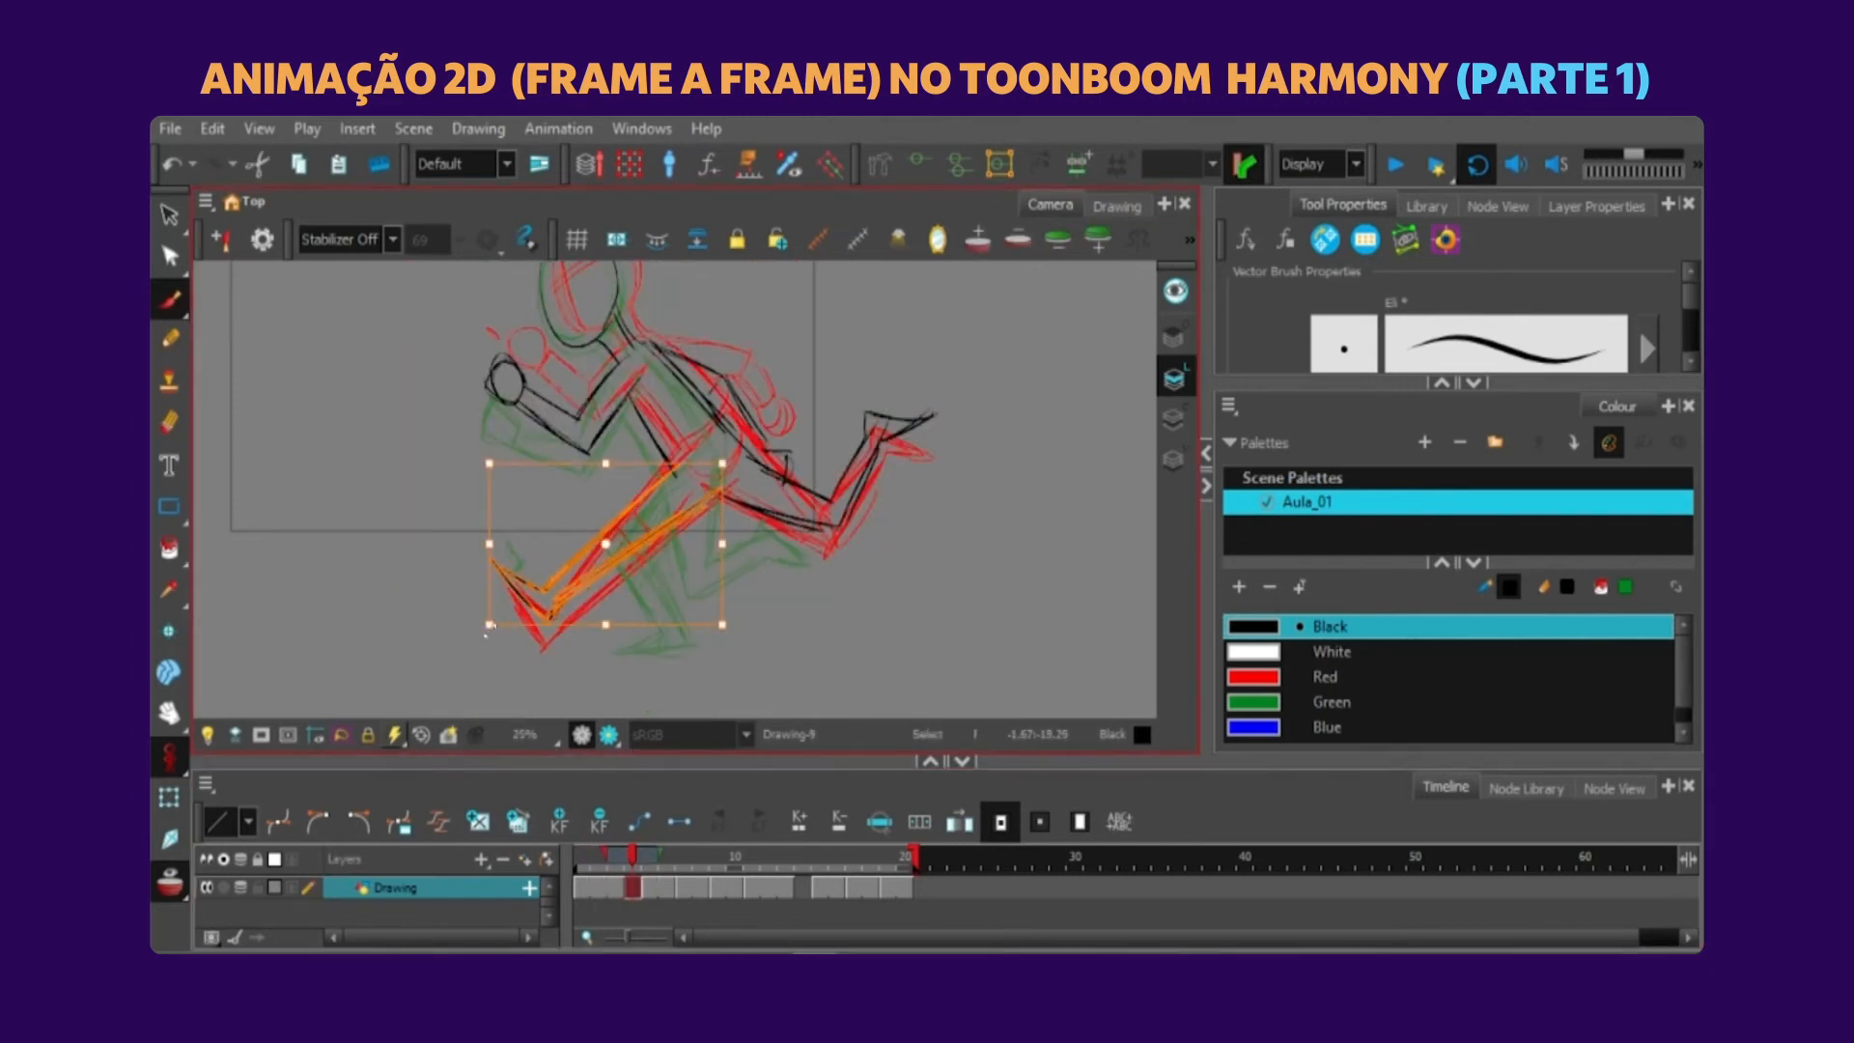
Shorten the first stride pose's exposure to two frames so the new inbetween starts on frame 3.
click(616, 873)
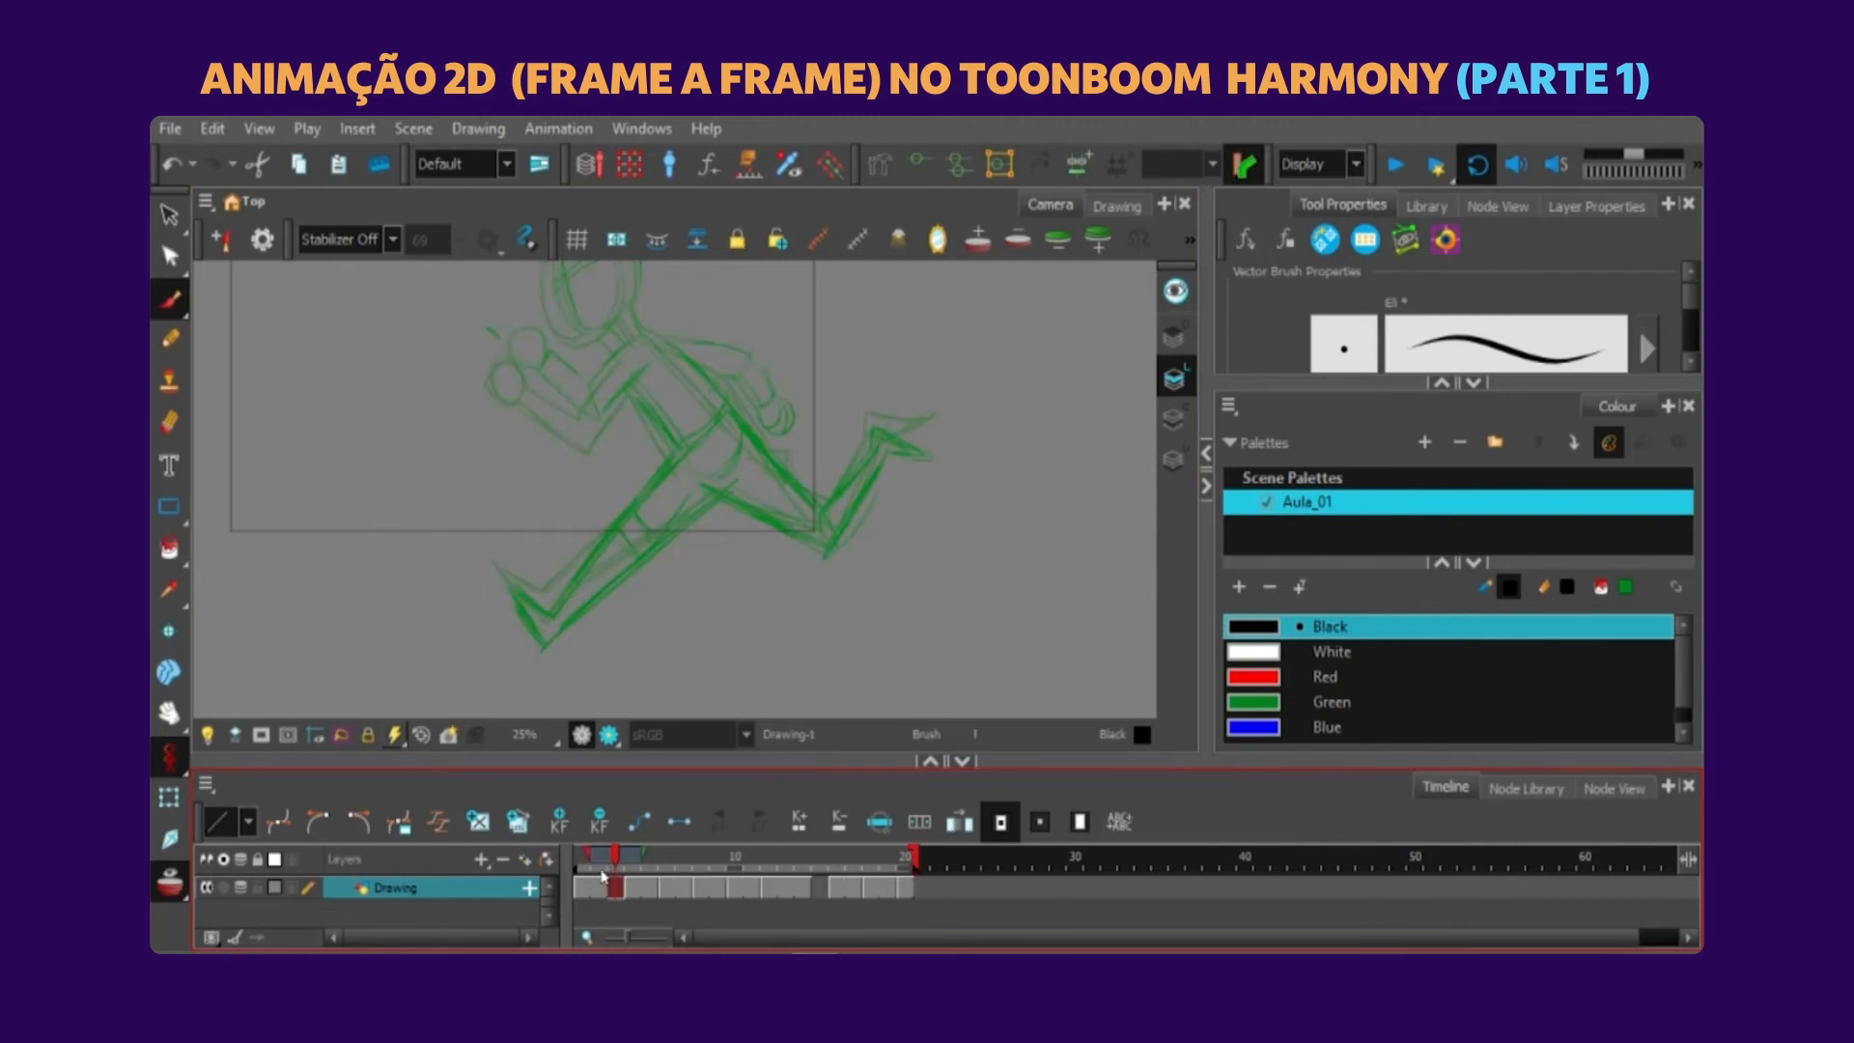
key(minus)
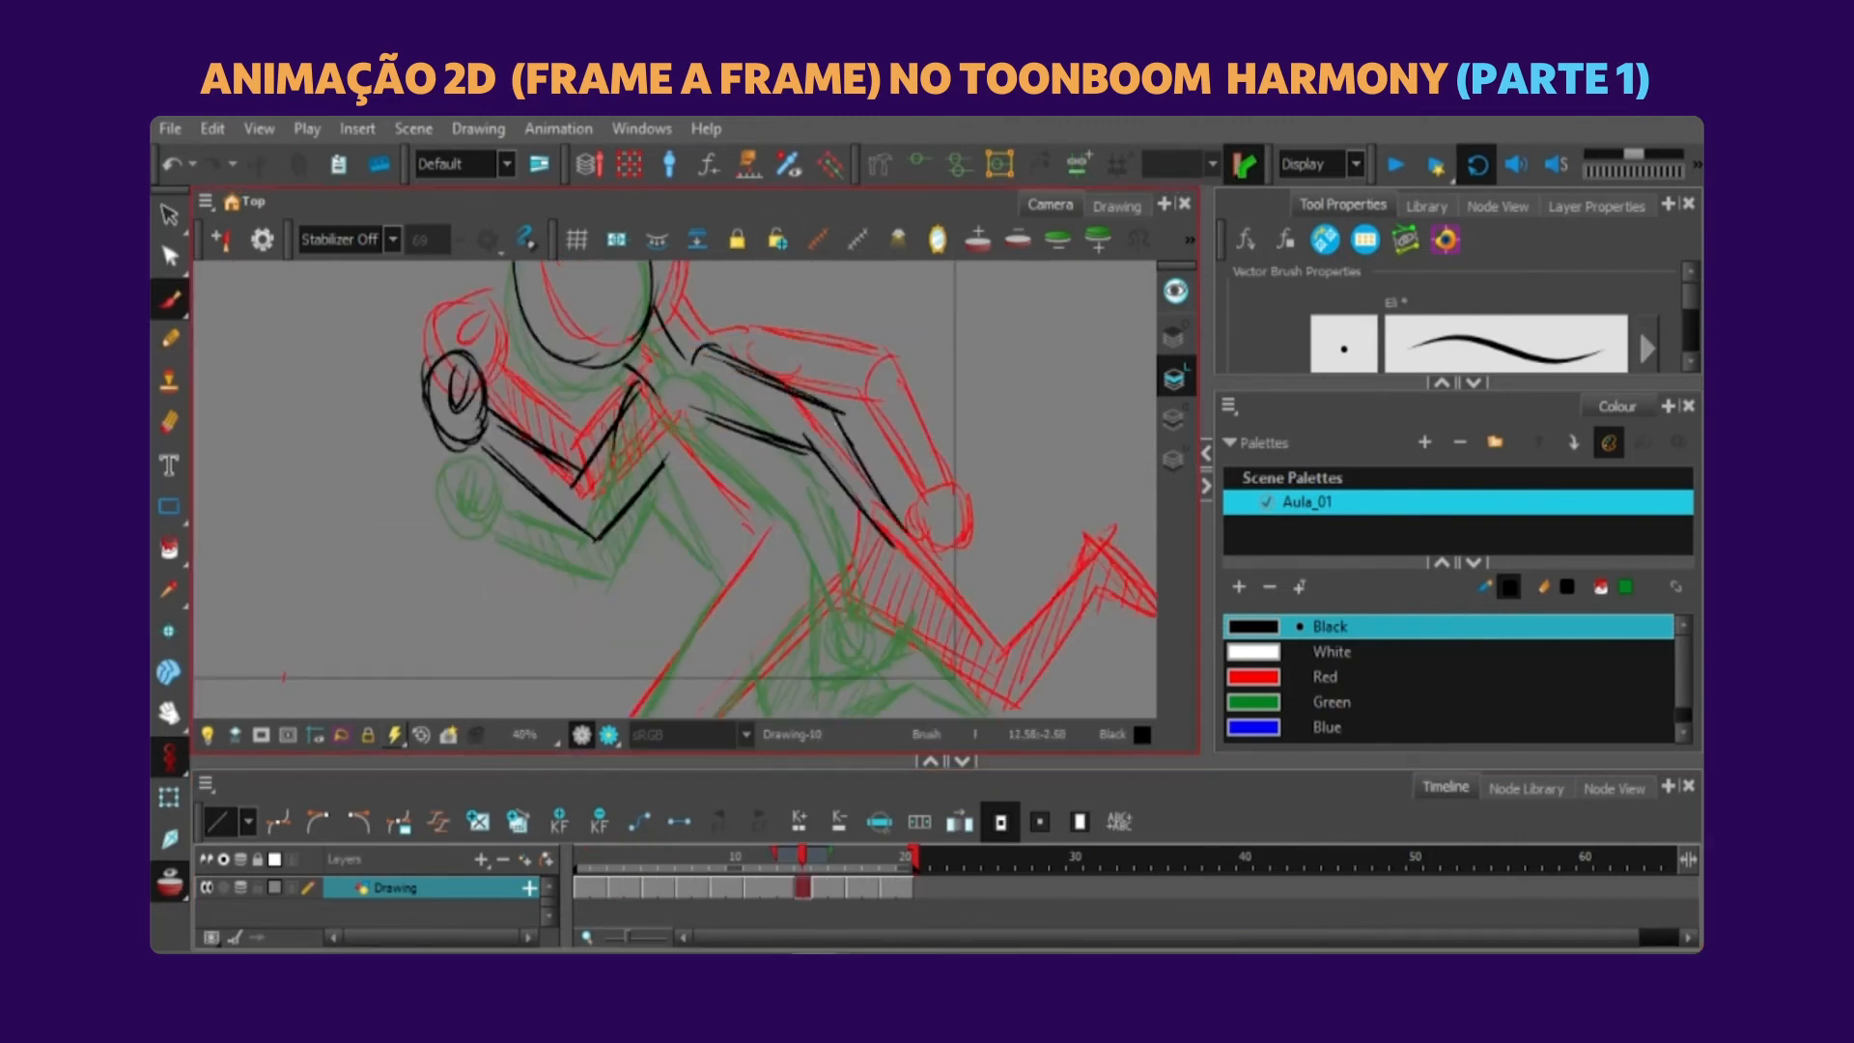
Sketch the rear hand and torso lines in black on the frame 14 inbetween.
drag(877, 460, 923, 494)
scroll(917, 483, down, 1)
drag(716, 388, 773, 479)
drag(800, 375, 856, 456)
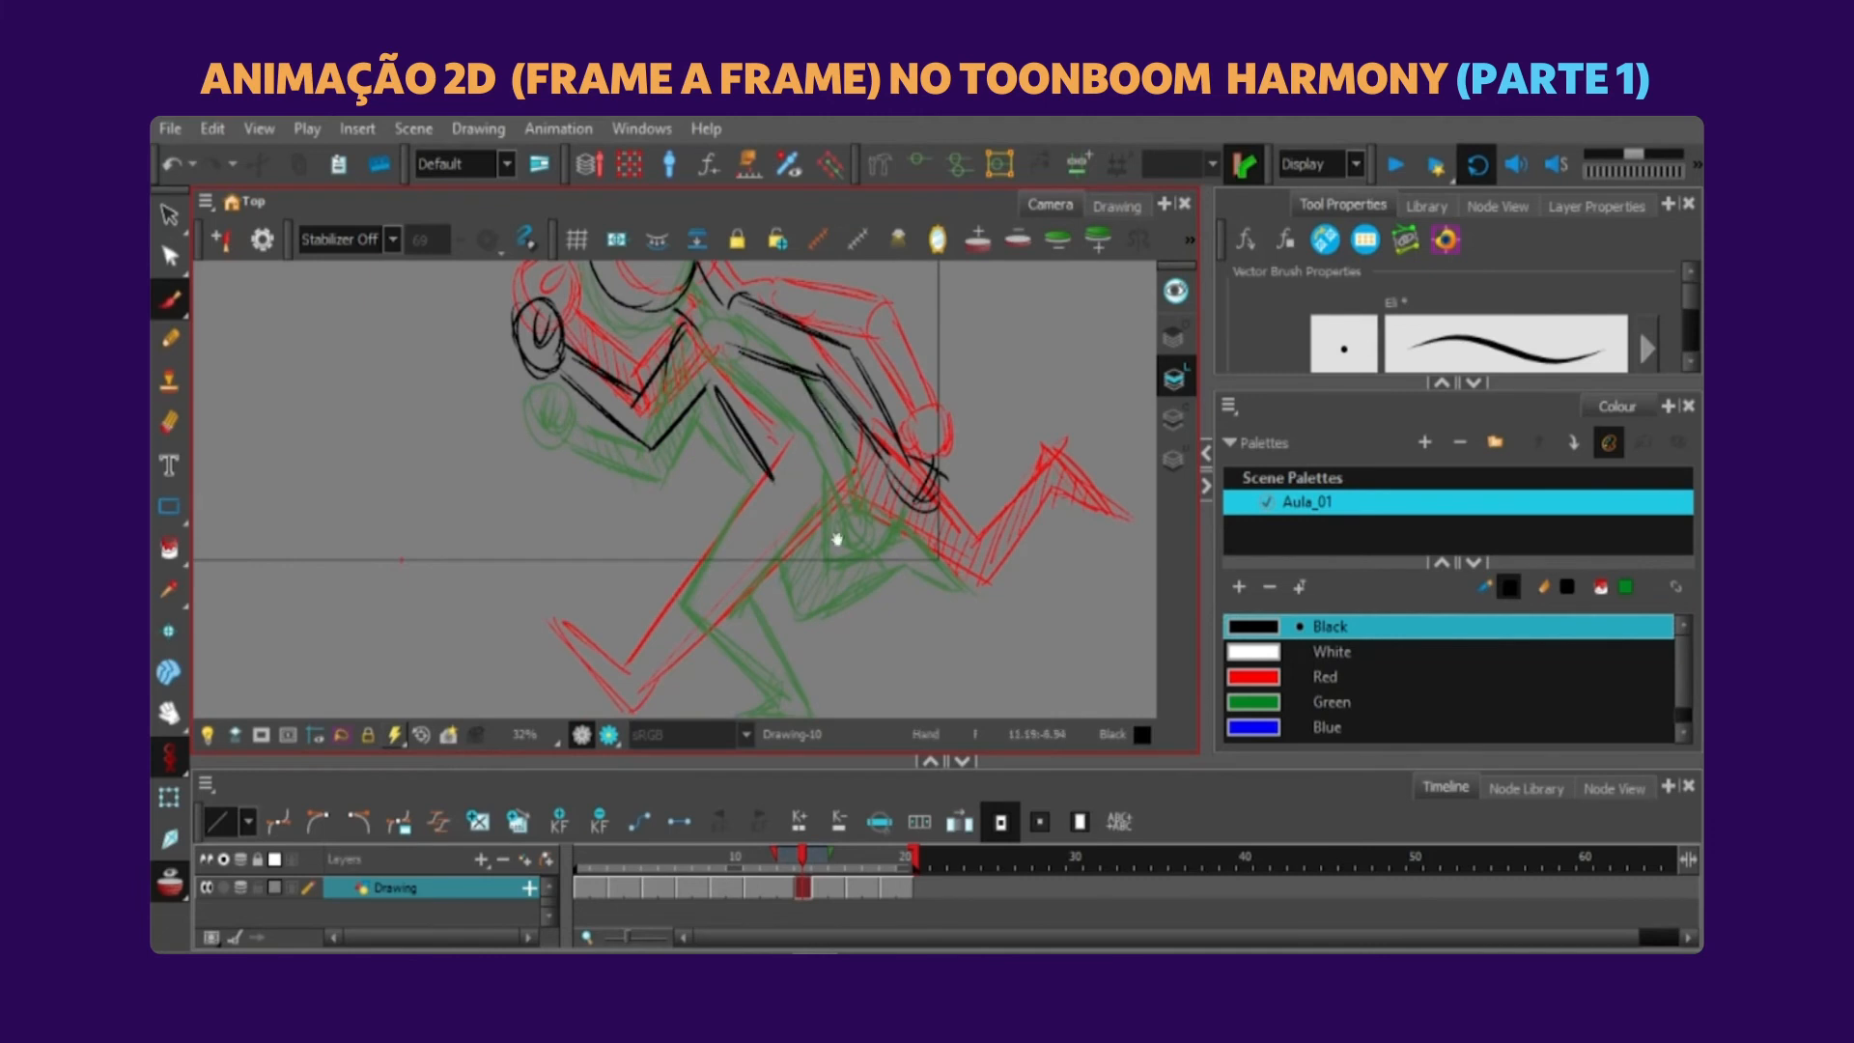
Sketch the forward leg and trailing thigh in black on frame 14, redoing the leg strokes until they fit.
drag(897, 526, 897, 500)
drag(734, 481, 601, 612)
key(ctrl+z)
drag(619, 639, 840, 475)
key(ctrl+z)
drag(622, 637, 844, 483)
key(ctrl+z)
drag(624, 619, 838, 476)
key(ctrl+z)
drag(610, 641, 763, 528)
drag(865, 474, 756, 514)
drag(726, 522, 855, 588)
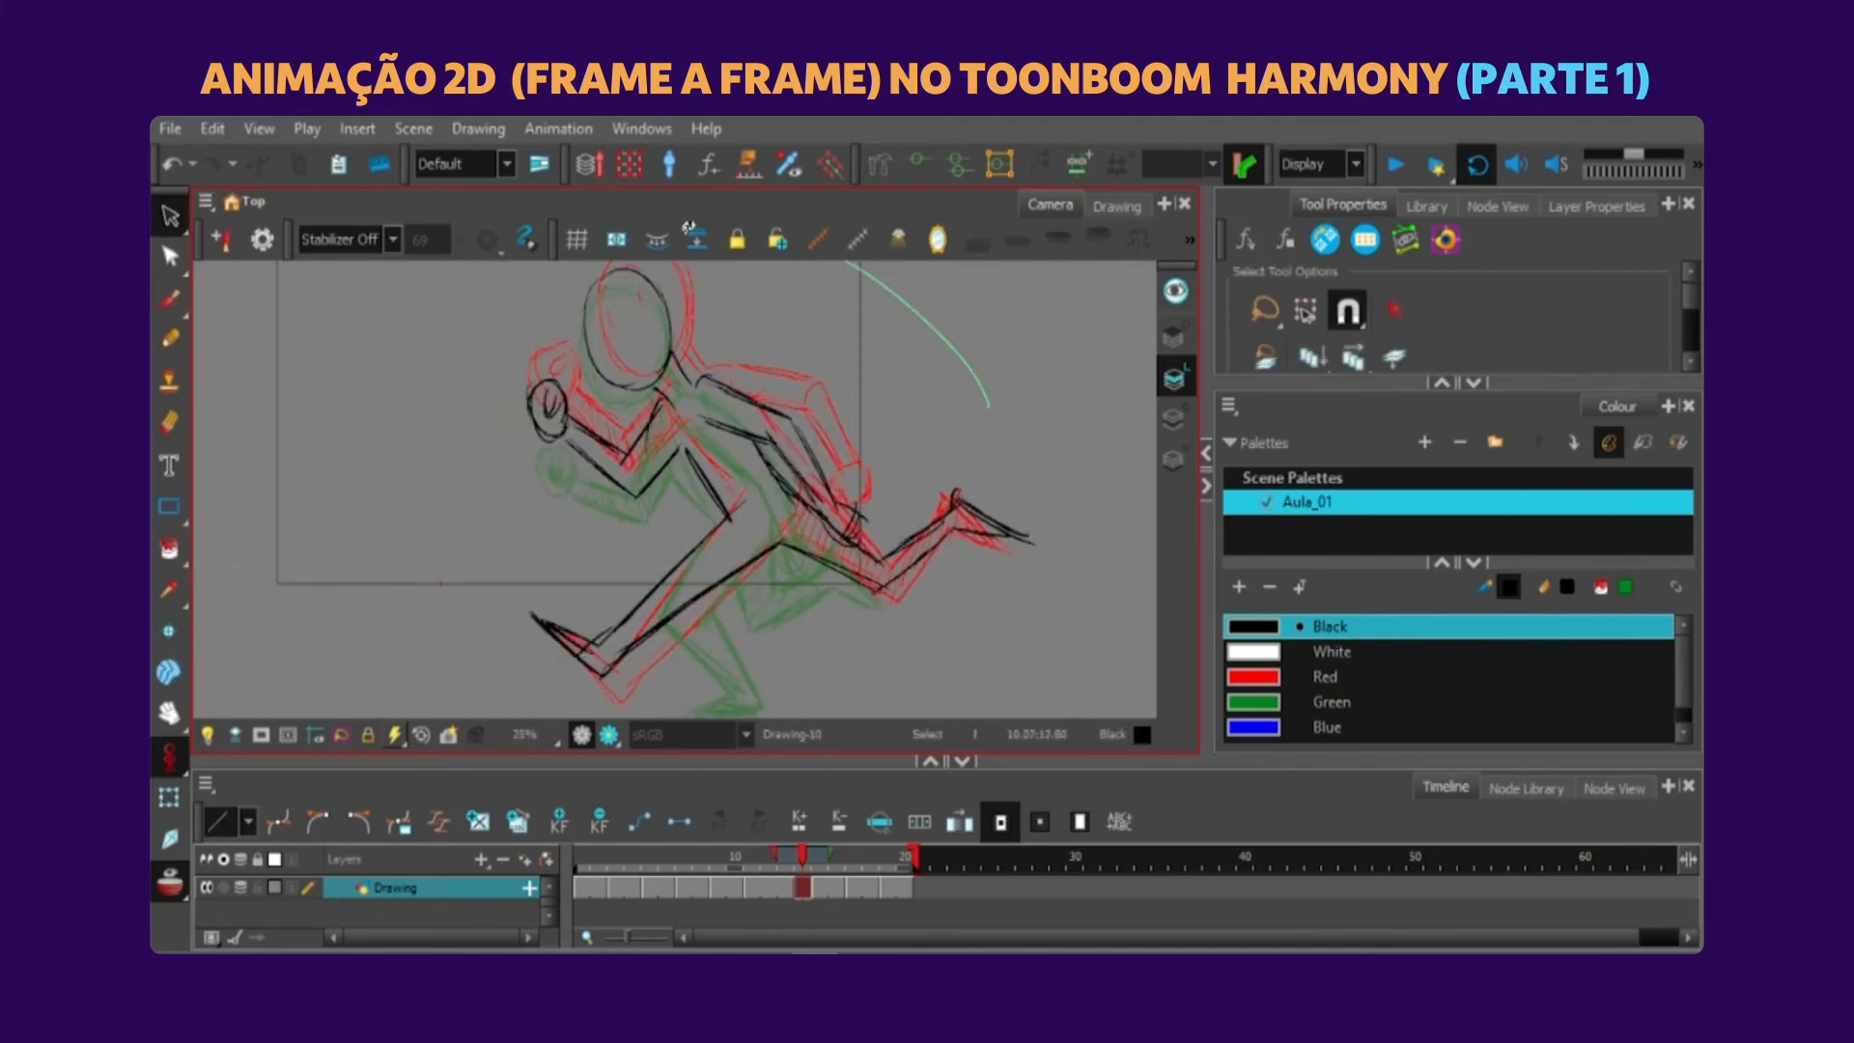
Recolour the new black inbetween sketches in green.
key(ctrl+a)
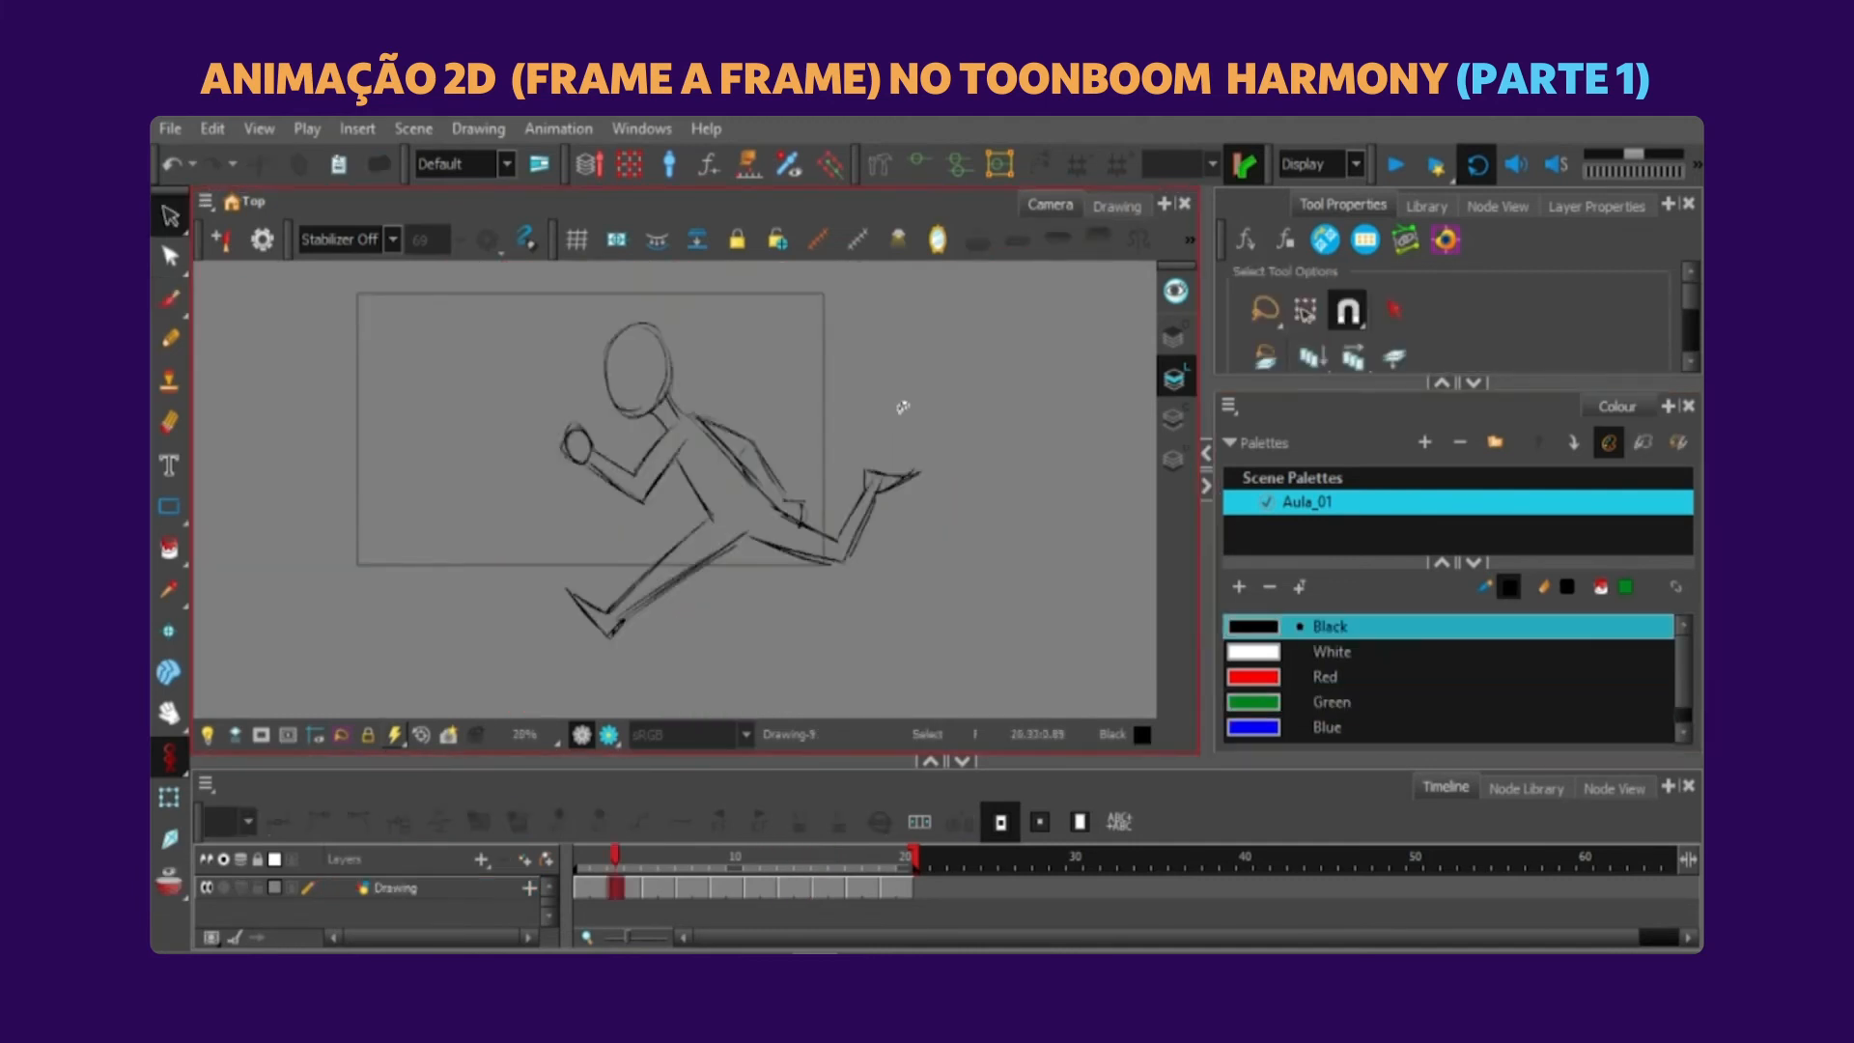
drag(902, 402, 956, 425)
click(1276, 711)
click(1025, 546)
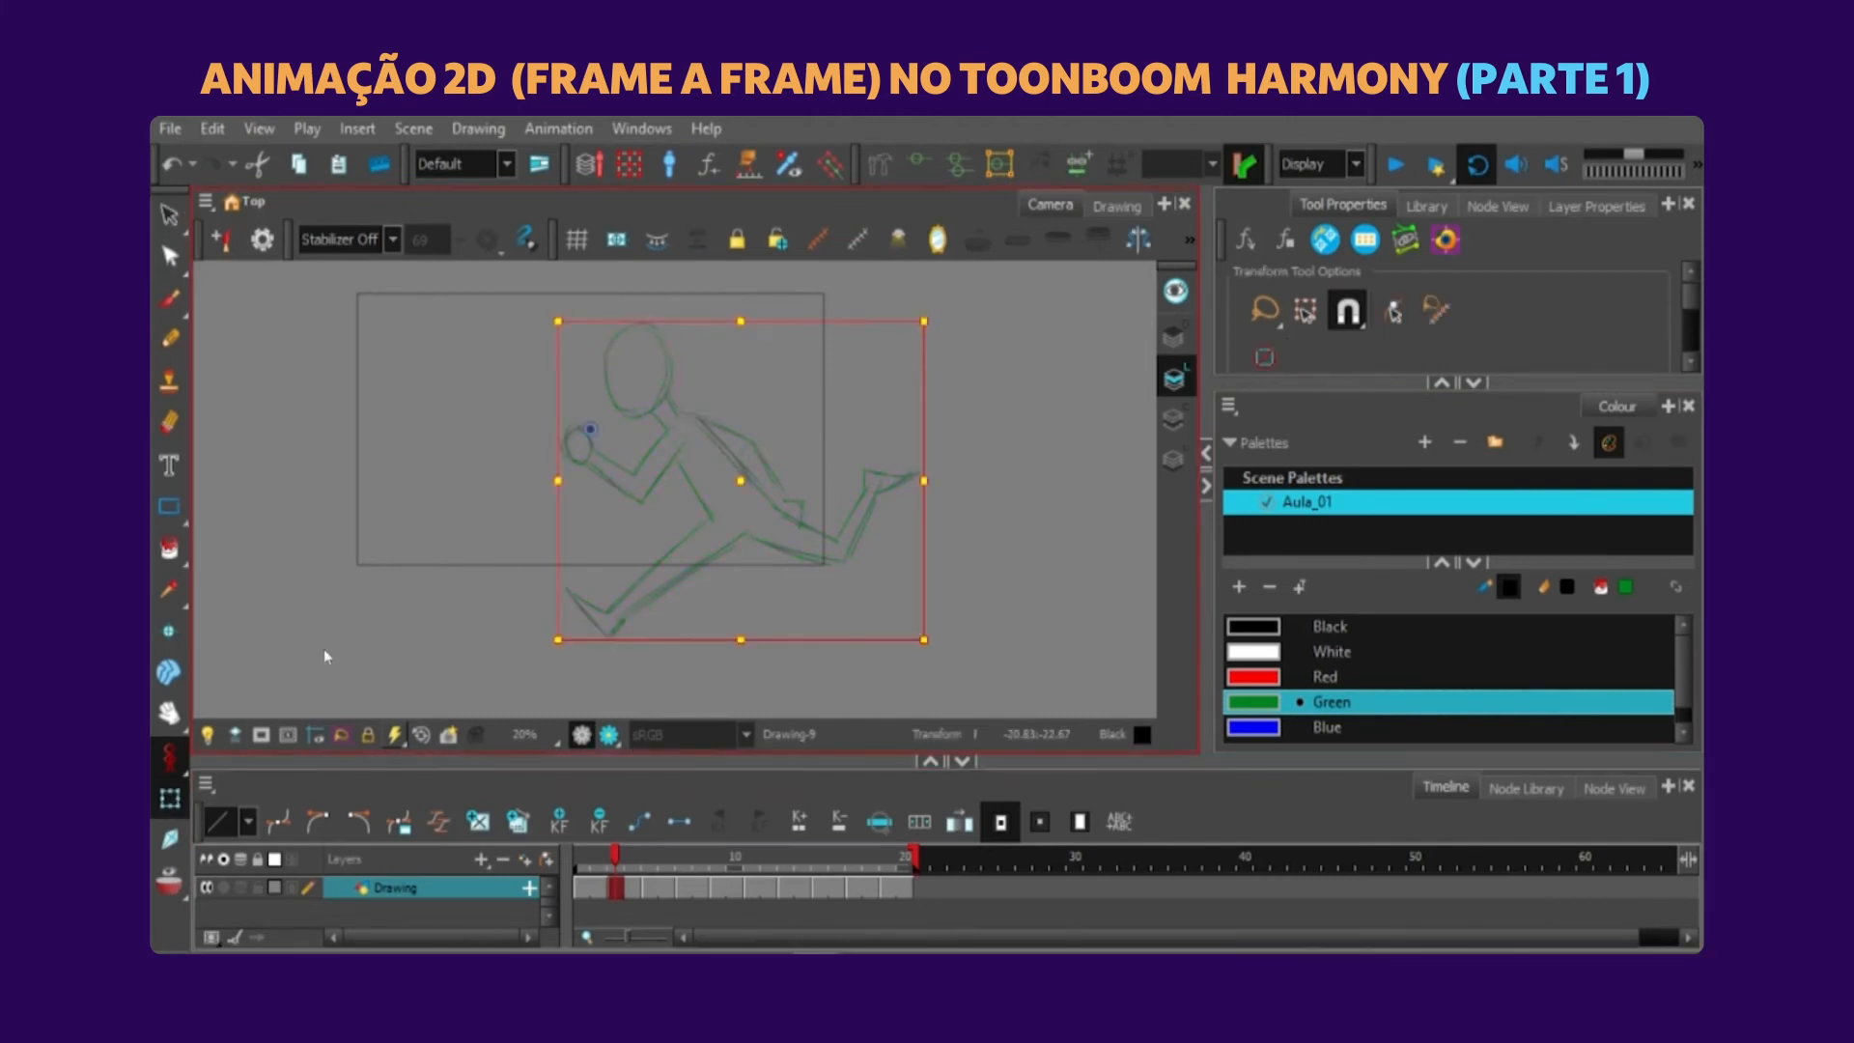
Play the run cycle with the new inbetweens to review the motion.
click(333, 667)
click(1398, 164)
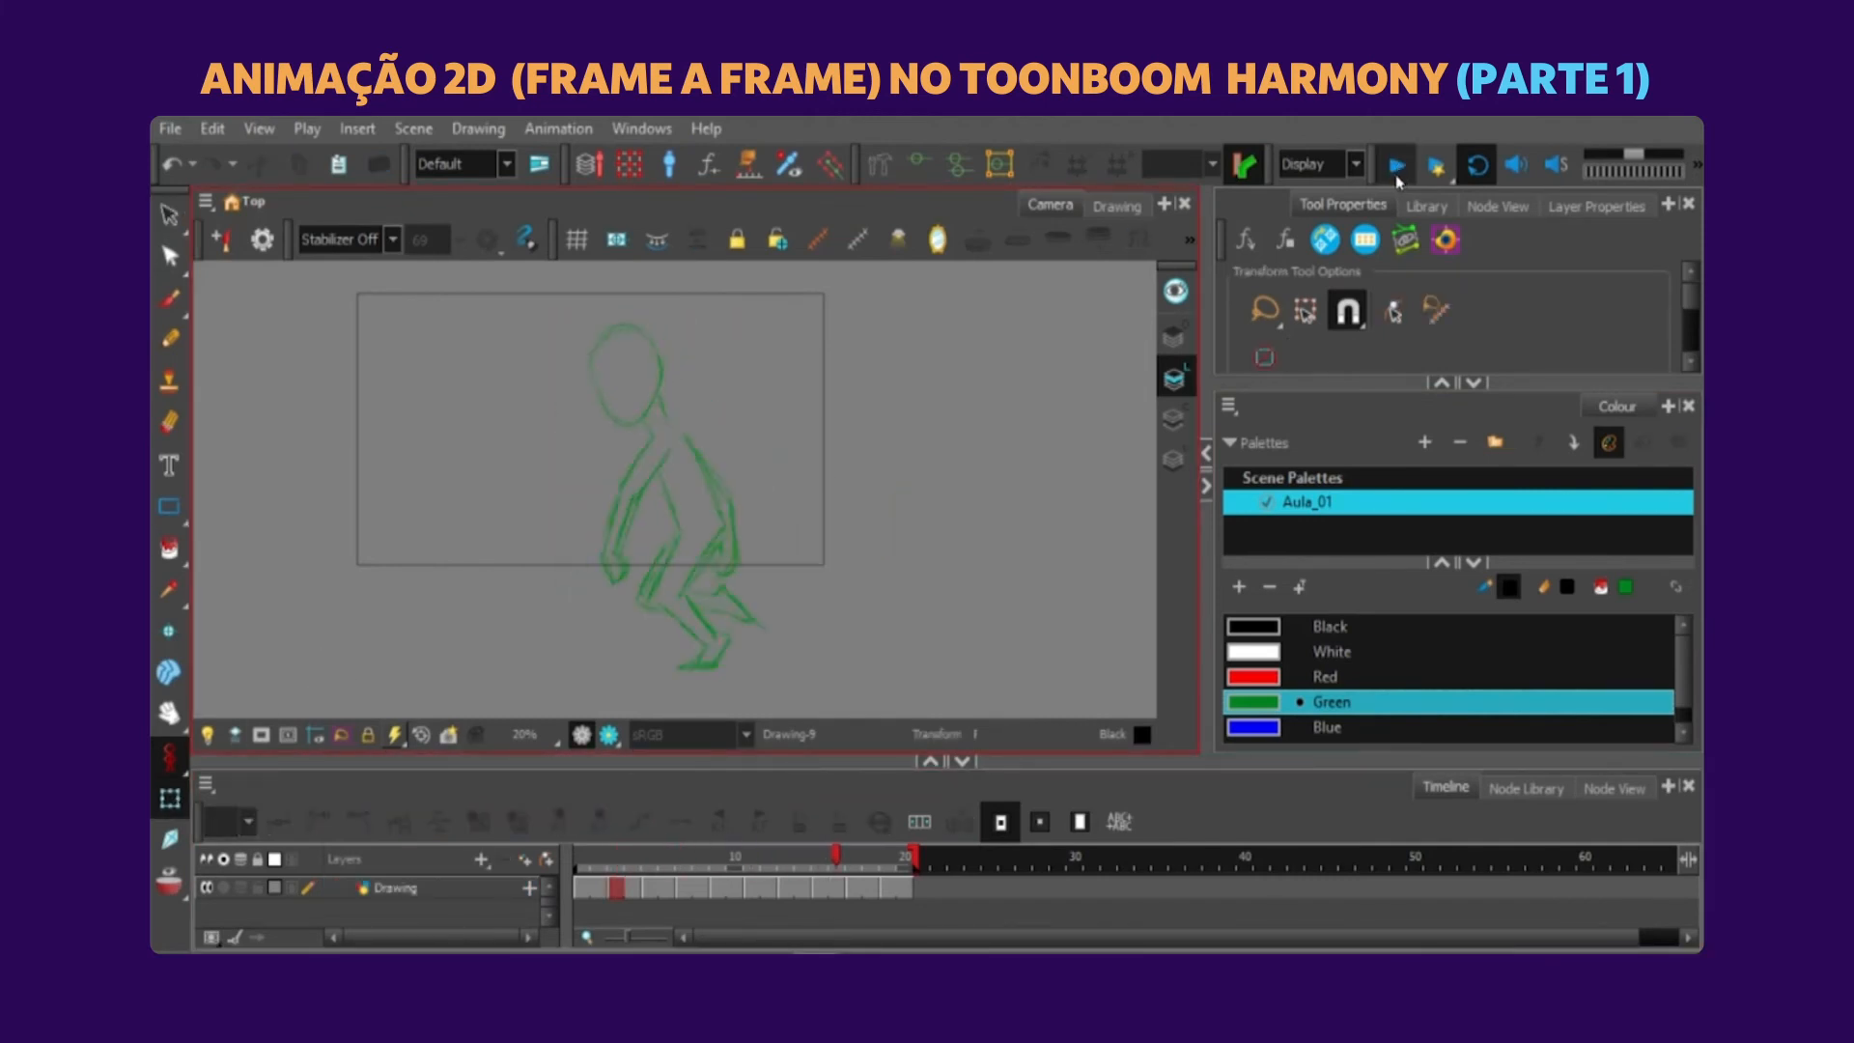
Add a new drawing layer named Desenho above the rough layer, keeping all its art layers as vector.
click(198, 884)
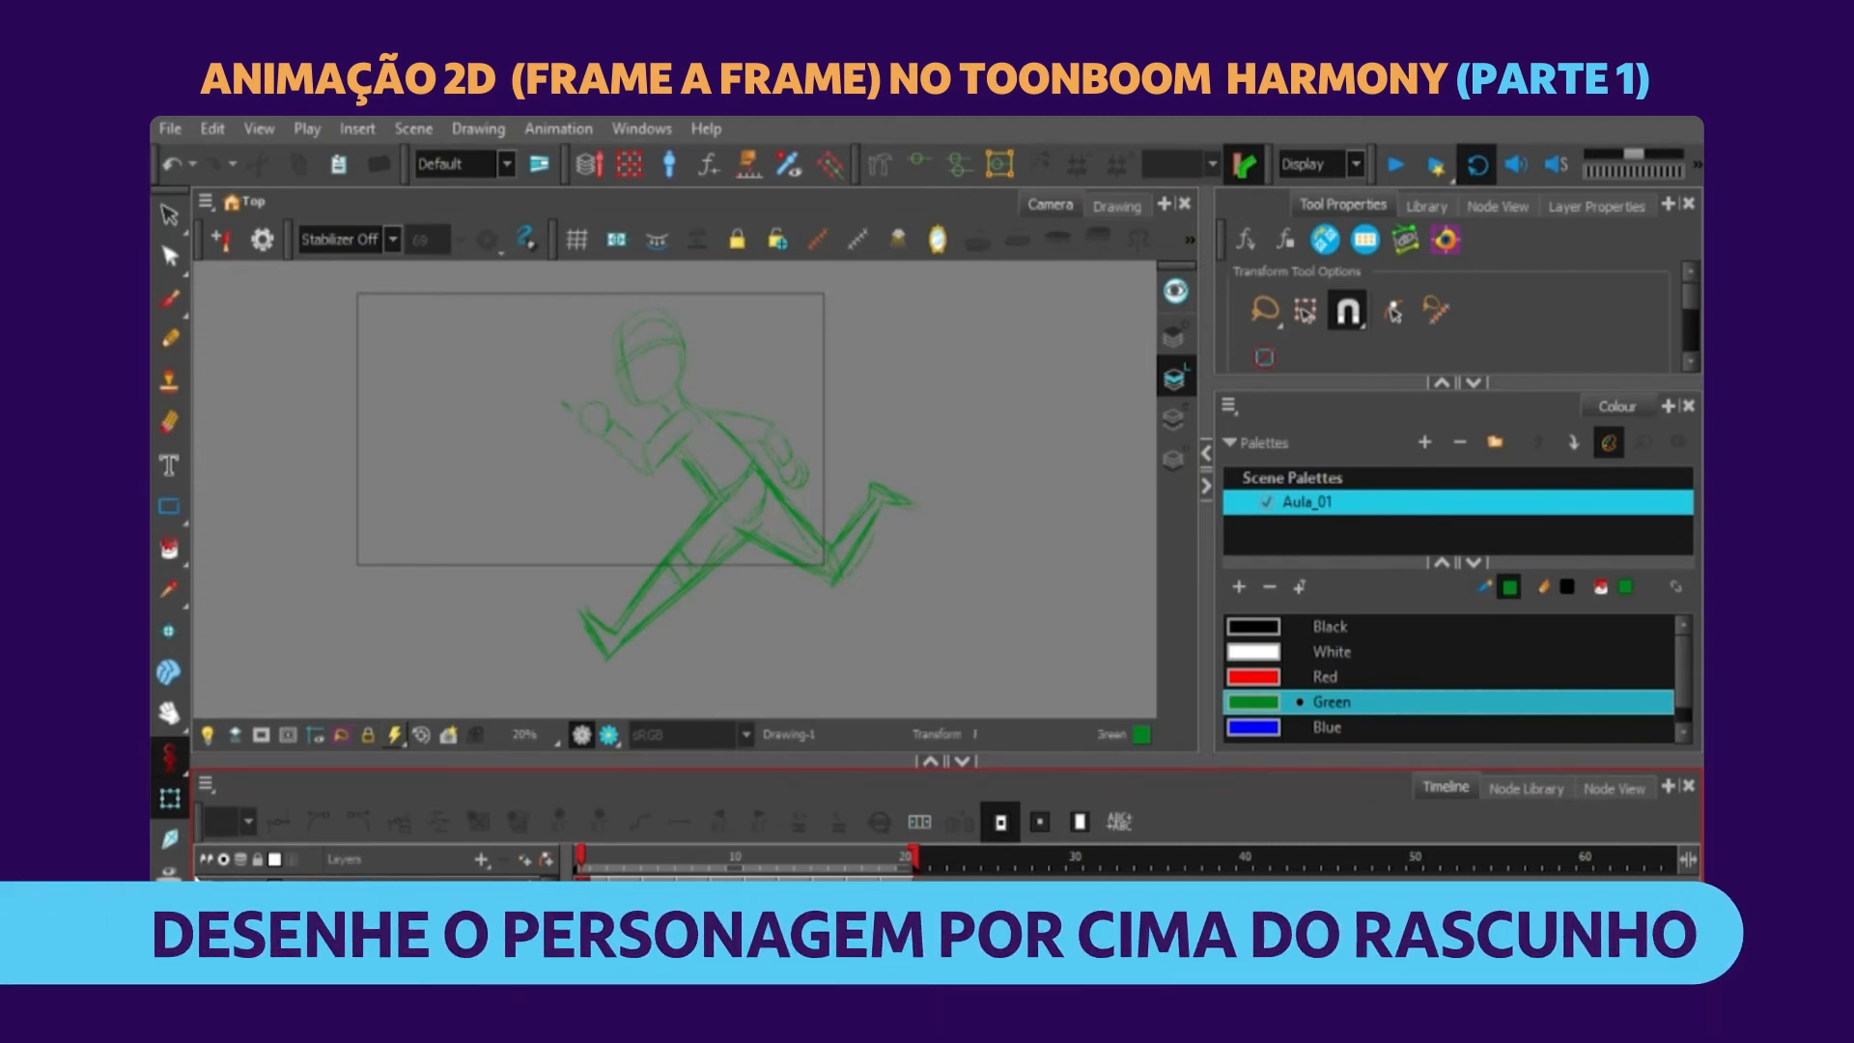
key(alt+b)
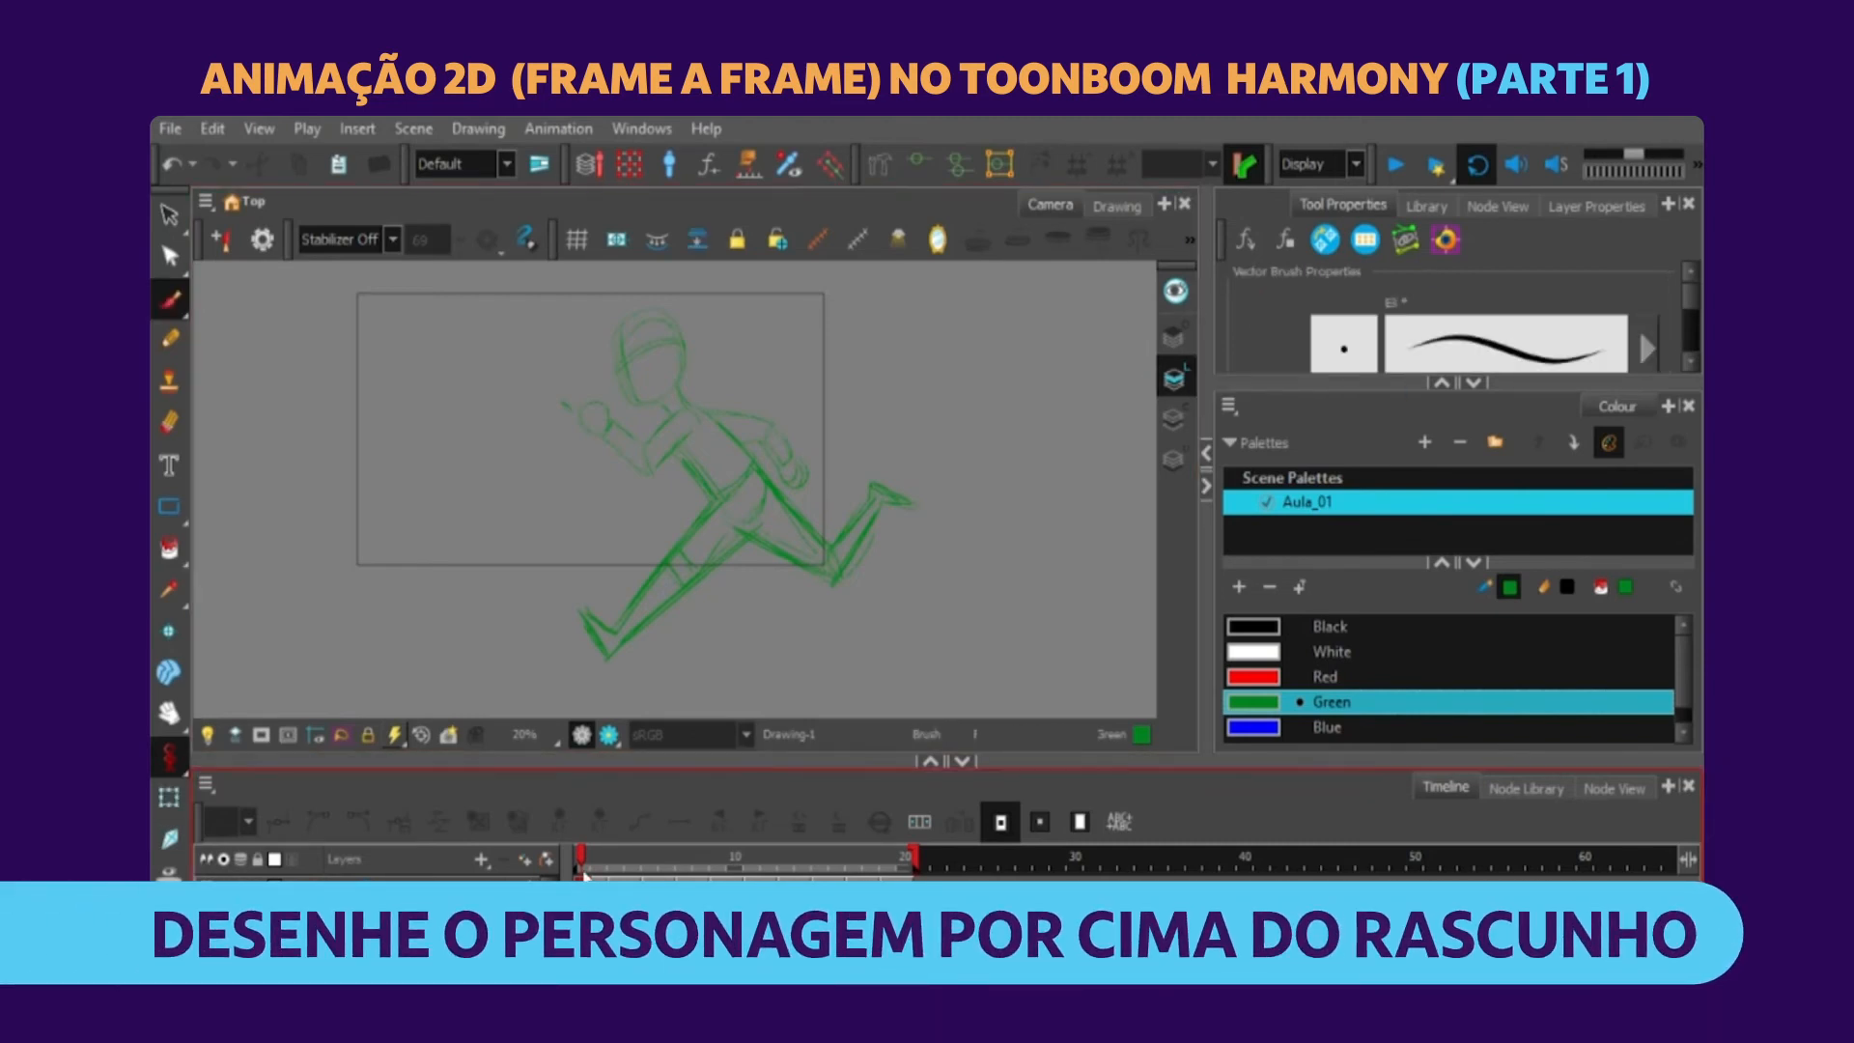
drag(816, 757, 824, 717)
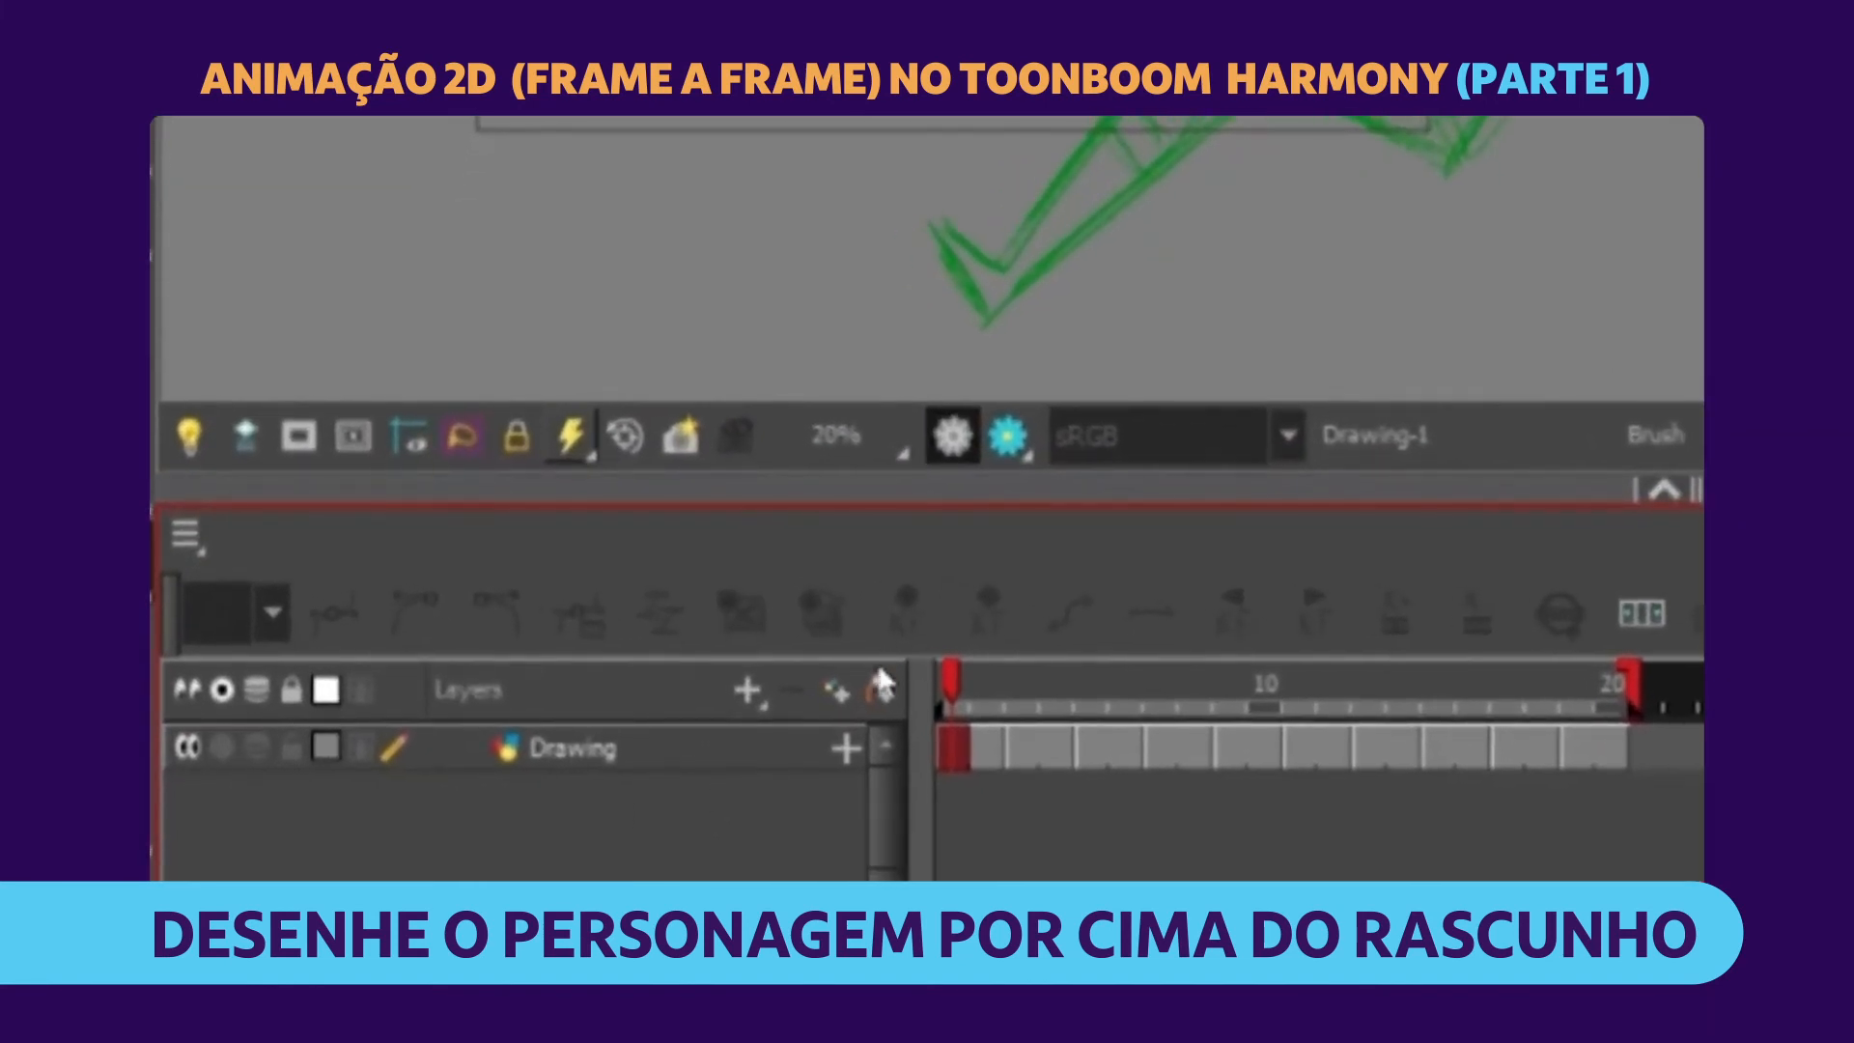
click(831, 687)
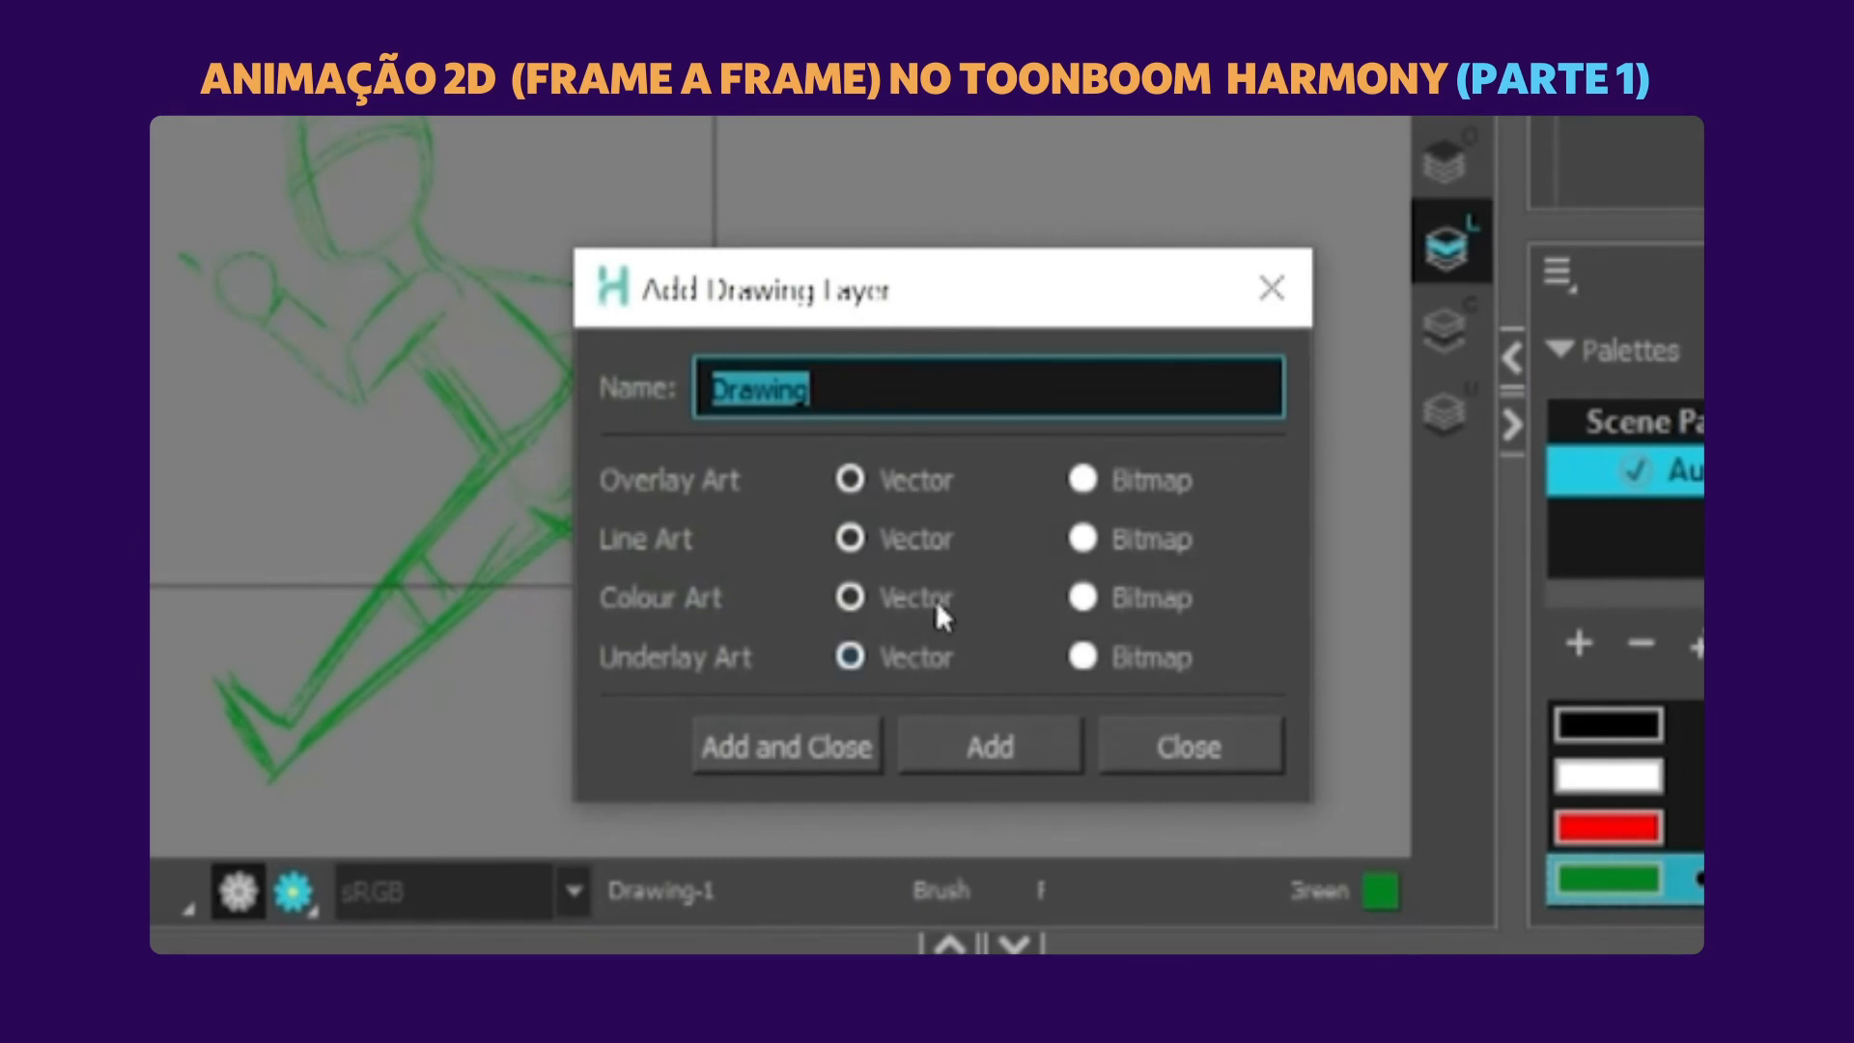
key(BackSpace)
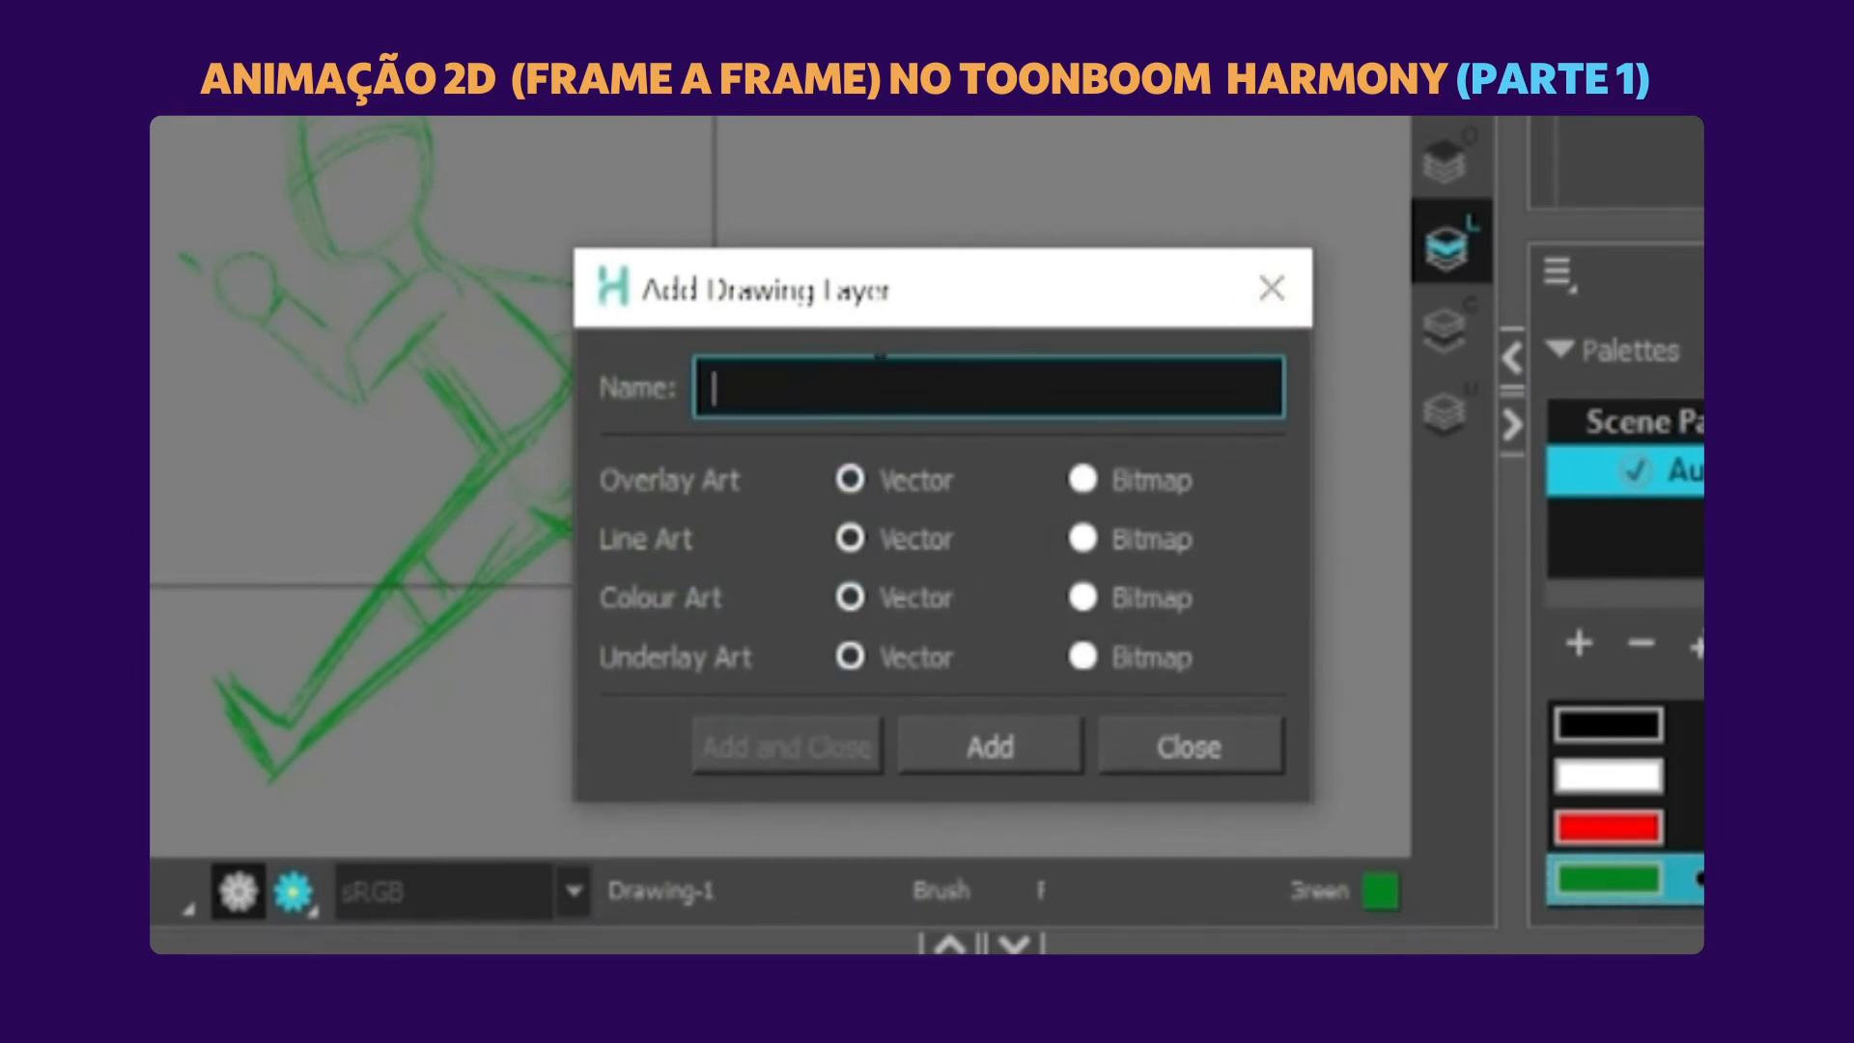
text(Desenho)
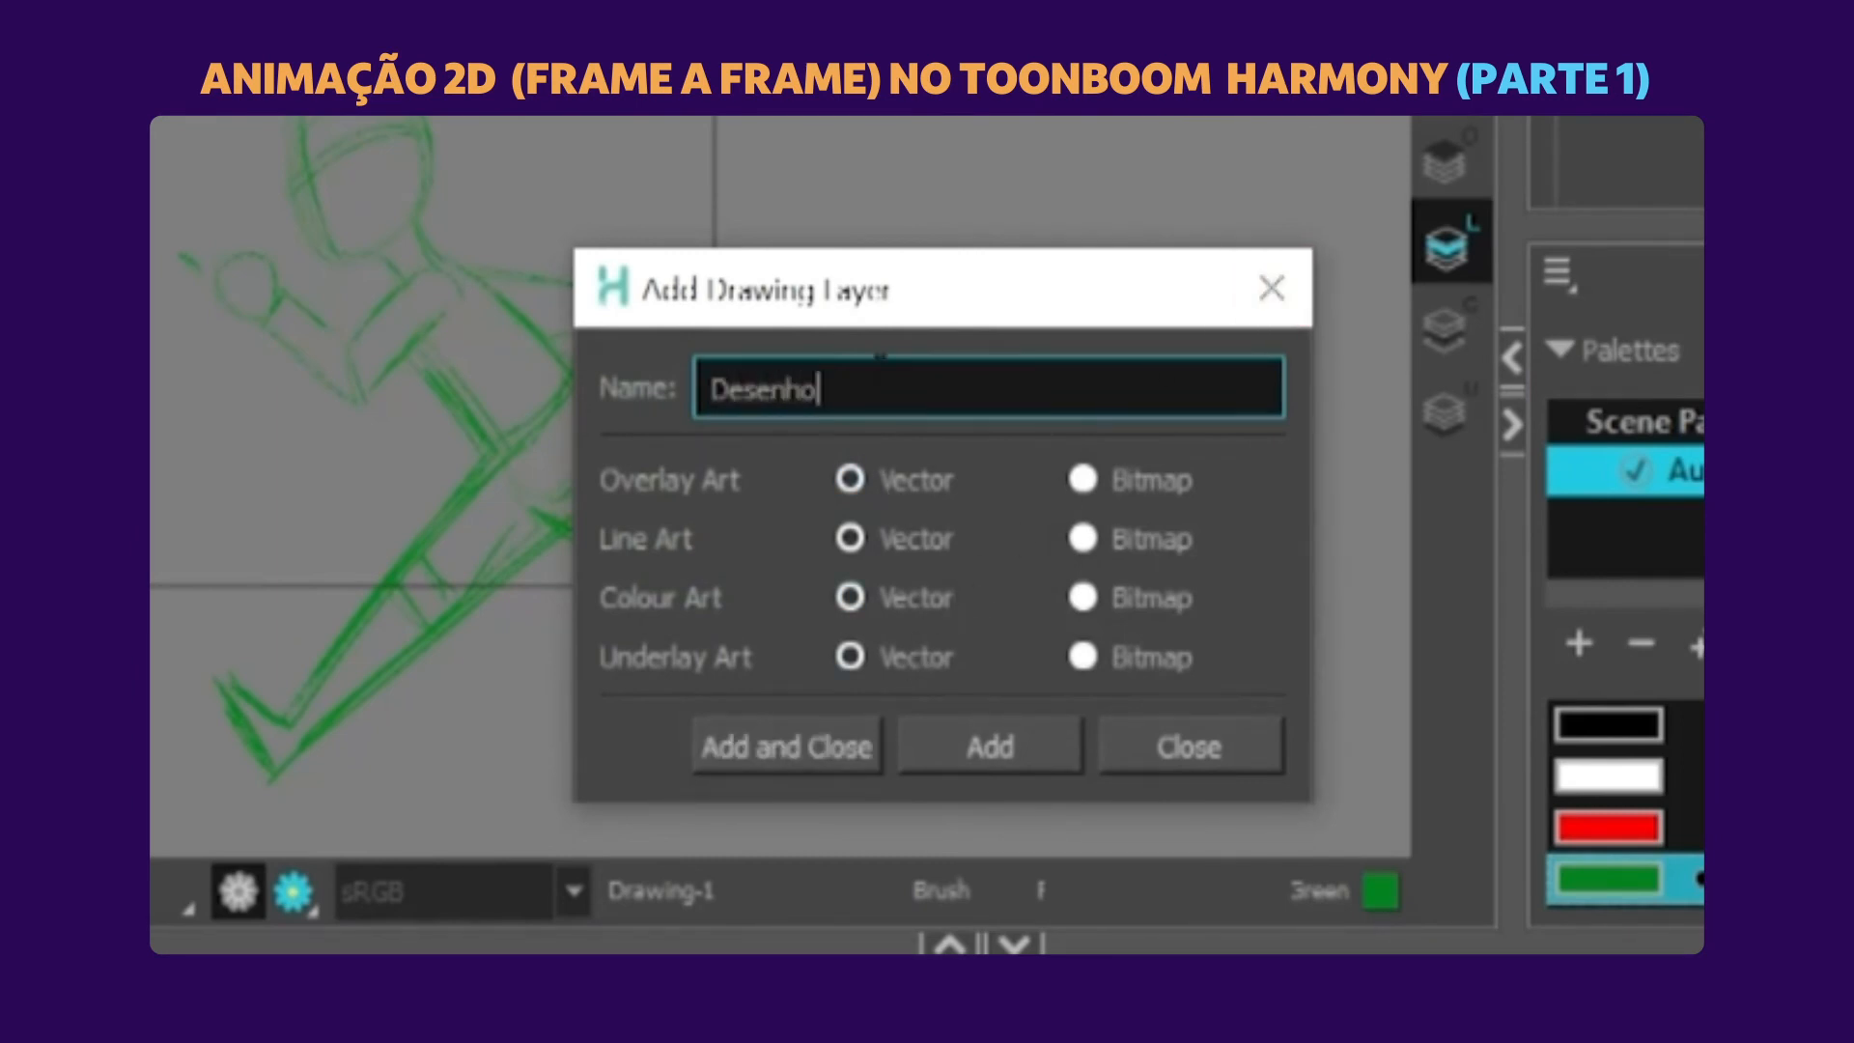
key(Return)
click(1272, 288)
Rename the rough sketch layer to Esboco.
click(578, 850)
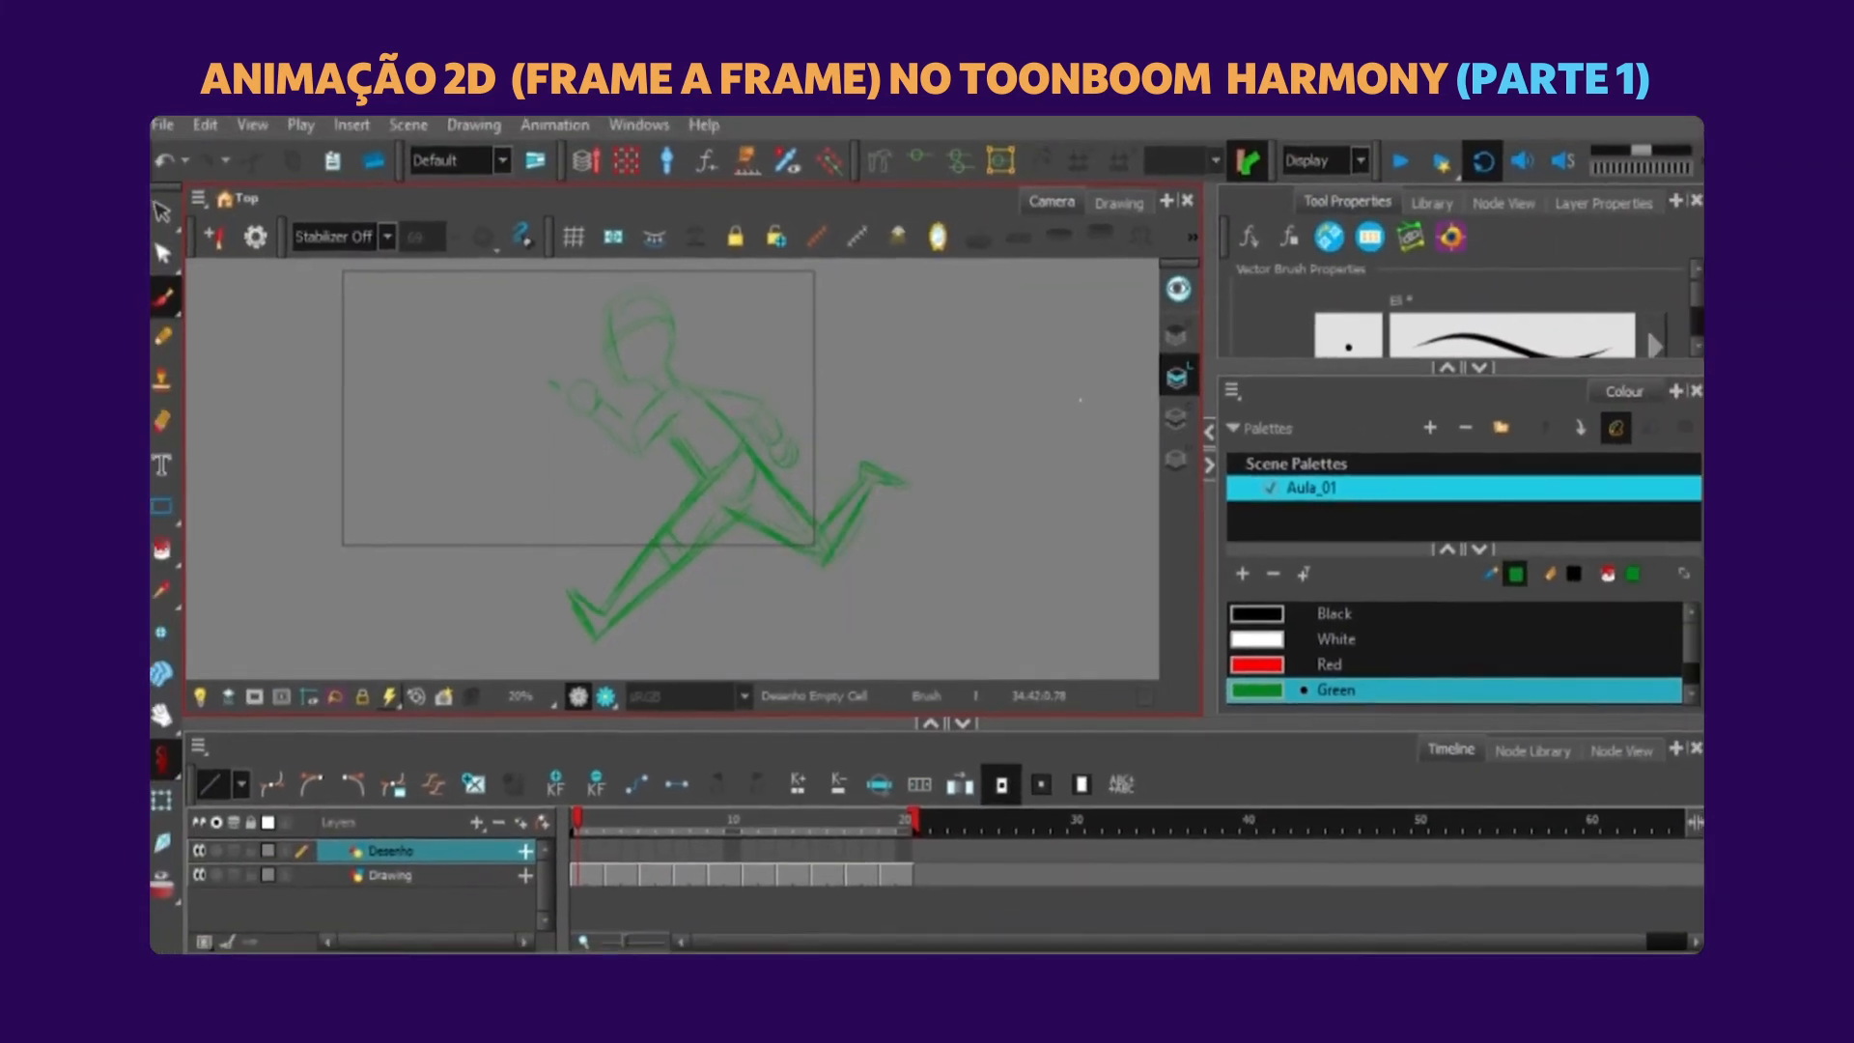
double_click(413, 869)
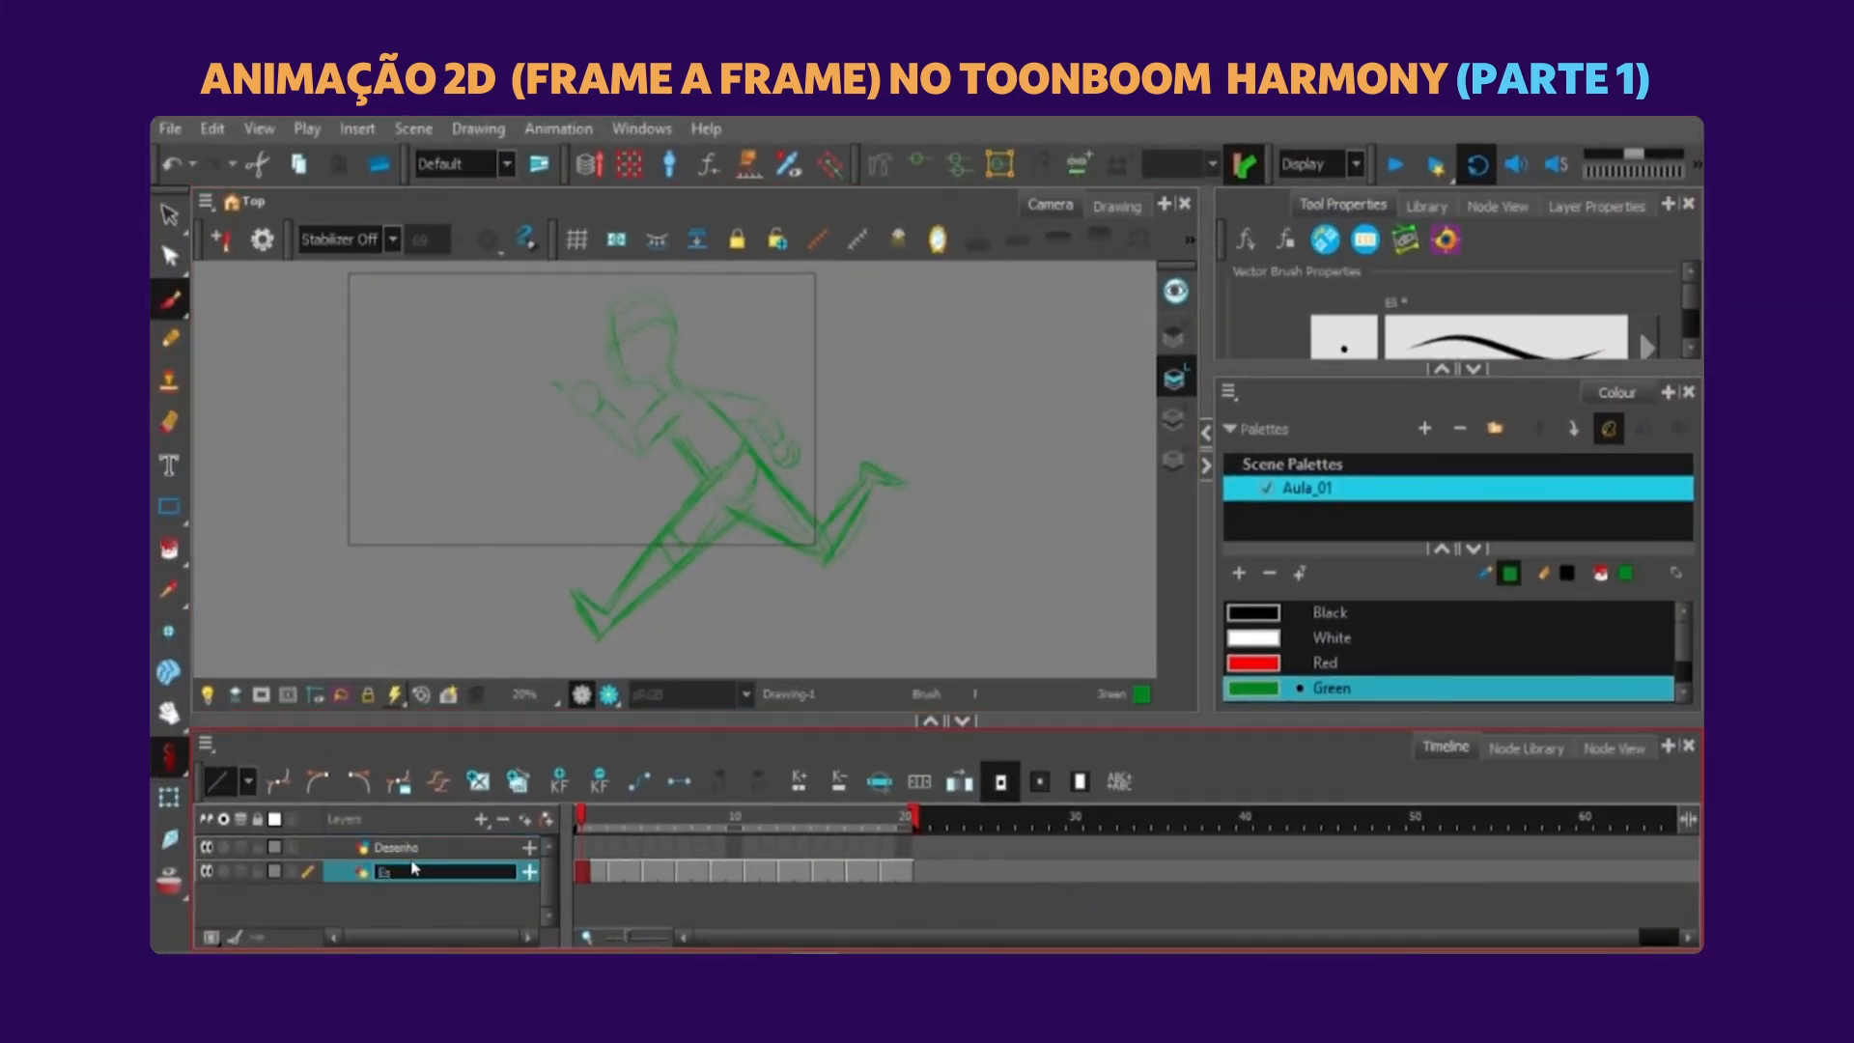
key(Return)
Set up the Brush with the Black swatch on the first frame of the Desenho layer.
click(584, 853)
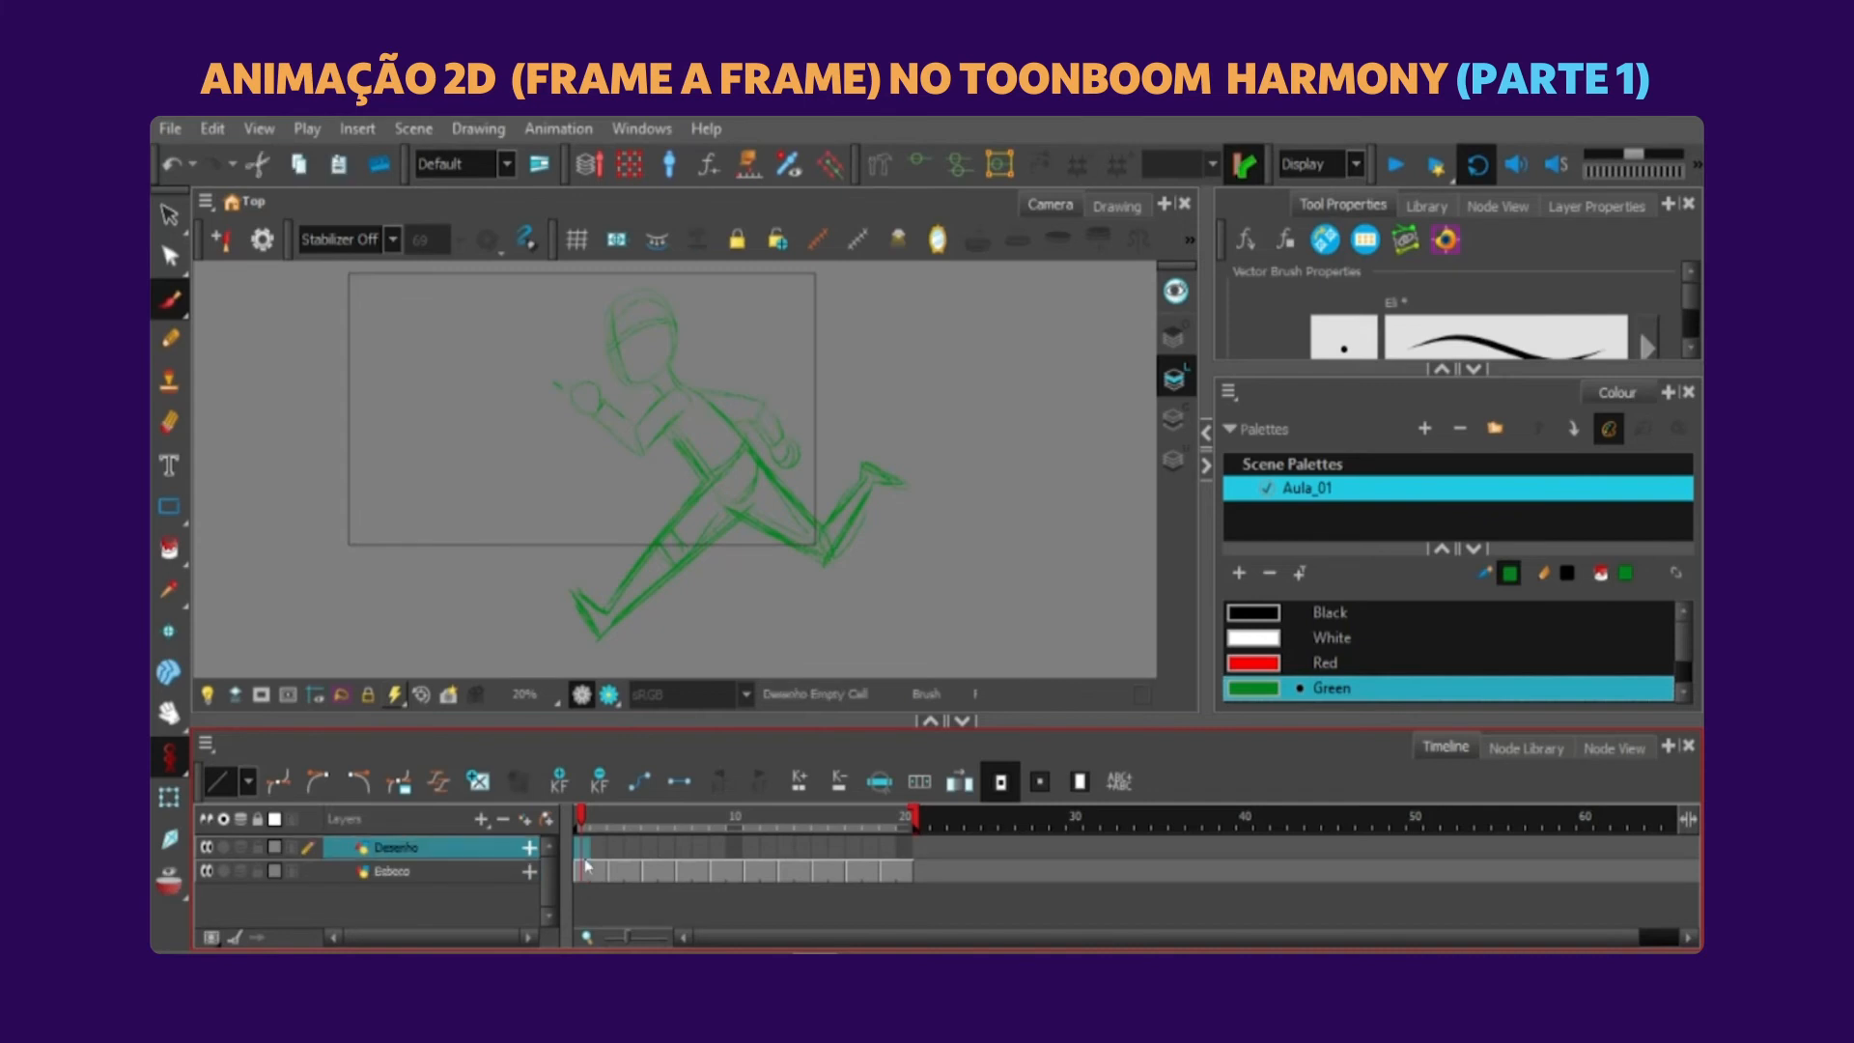
click(181, 310)
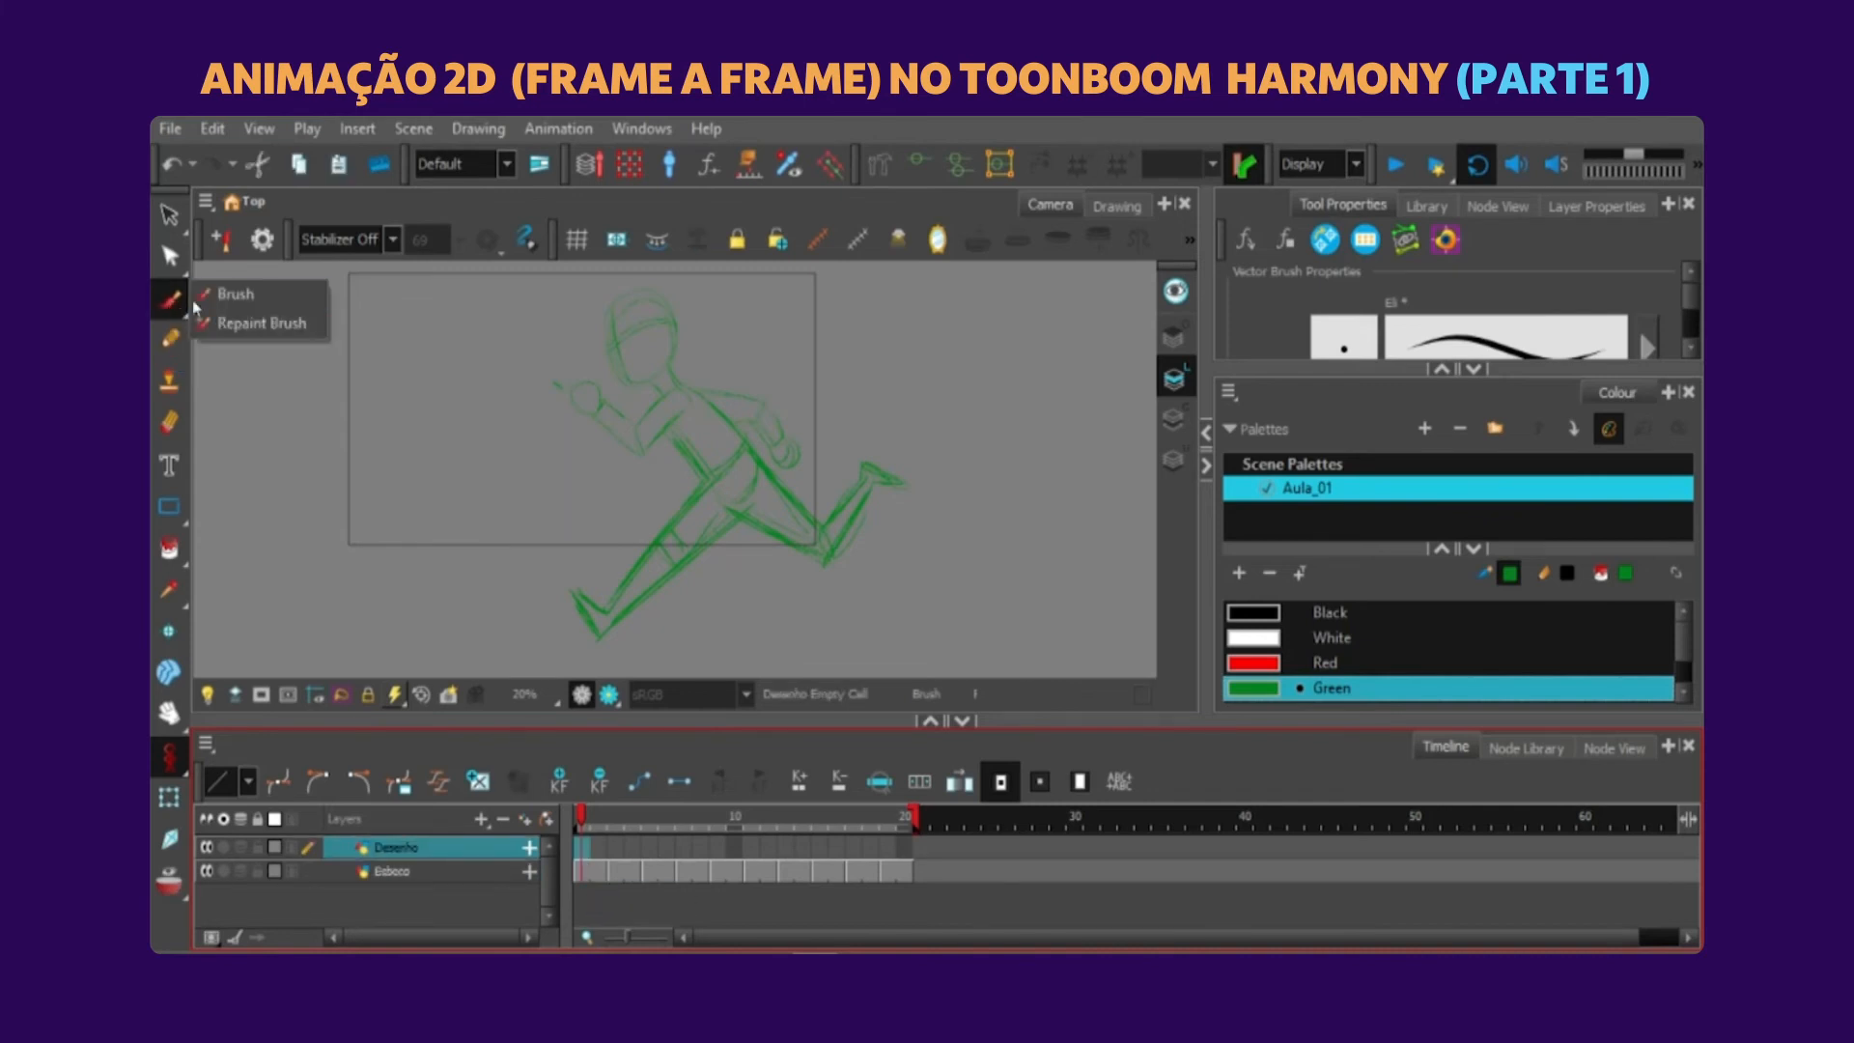
click(207, 298)
scroll(831, 473, up, 3)
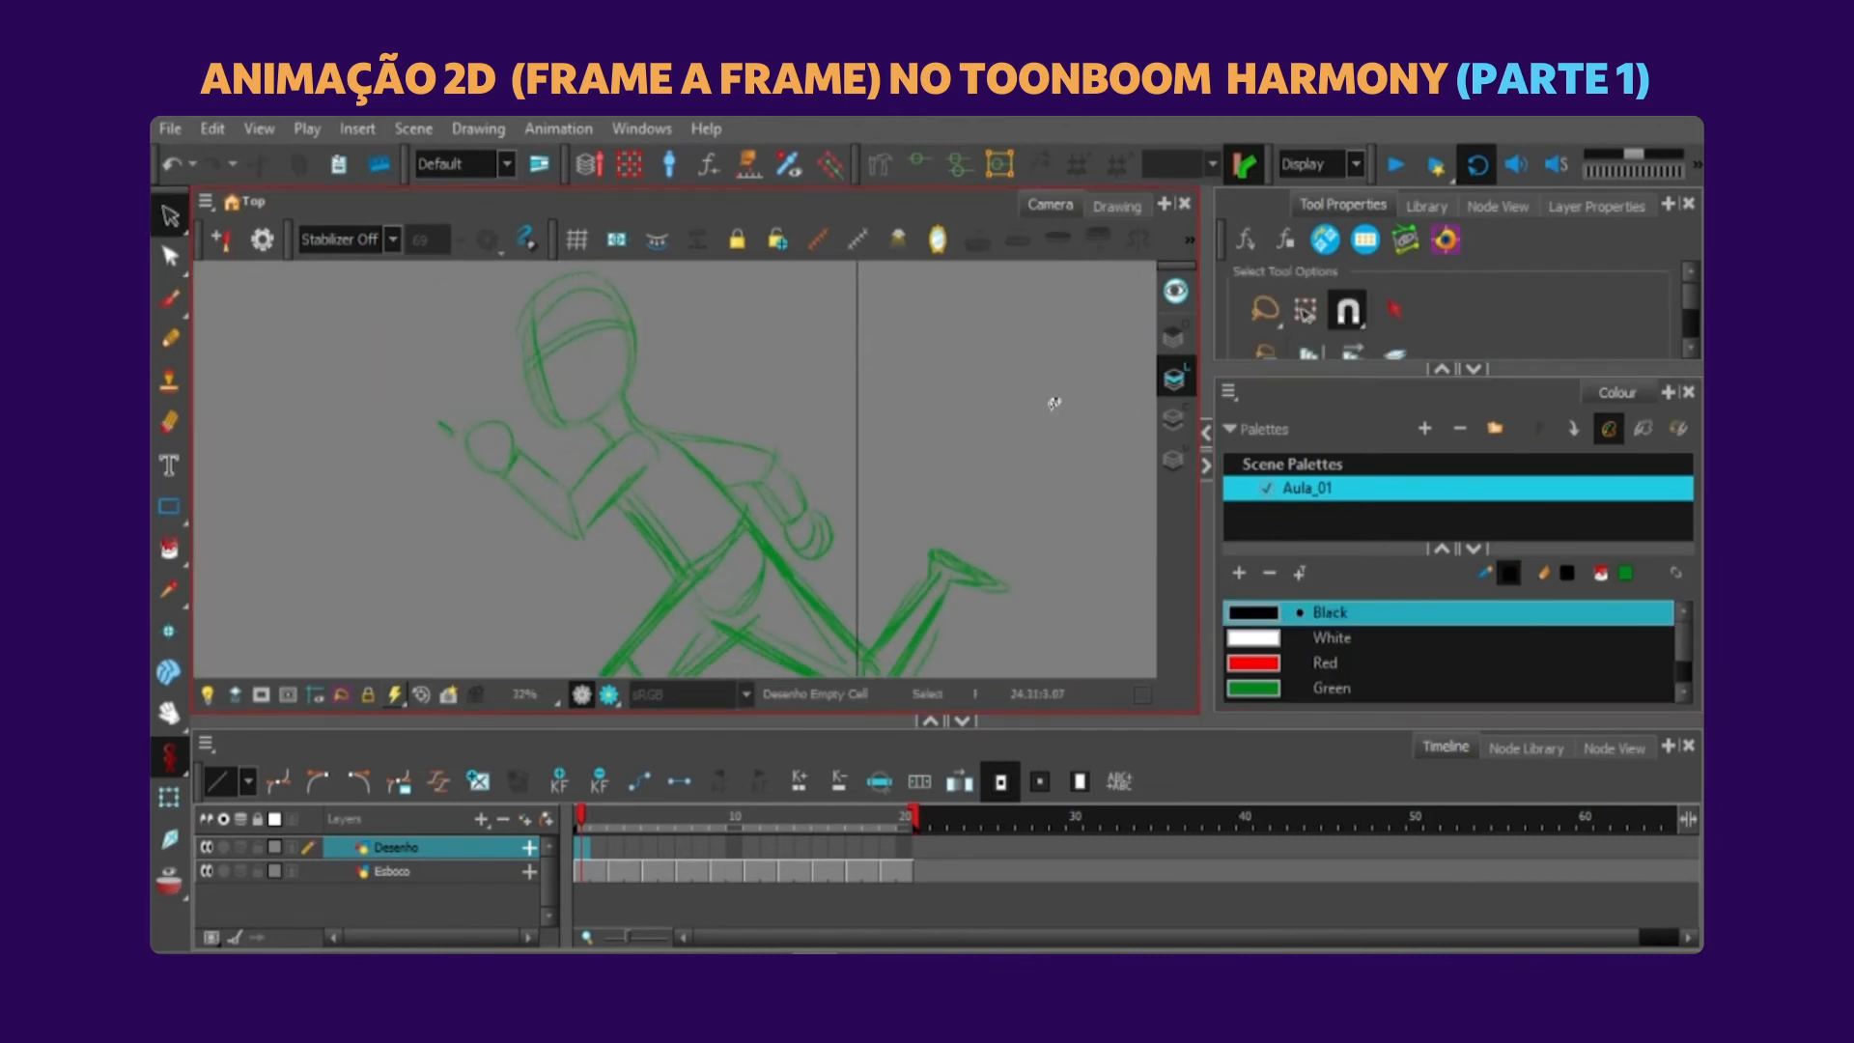
Edit the palette's Green swatch to a brighter solid green so the rough contrasts with the black line art.
click(1257, 691)
double_click(1257, 691)
drag(966, 284, 1308, 247)
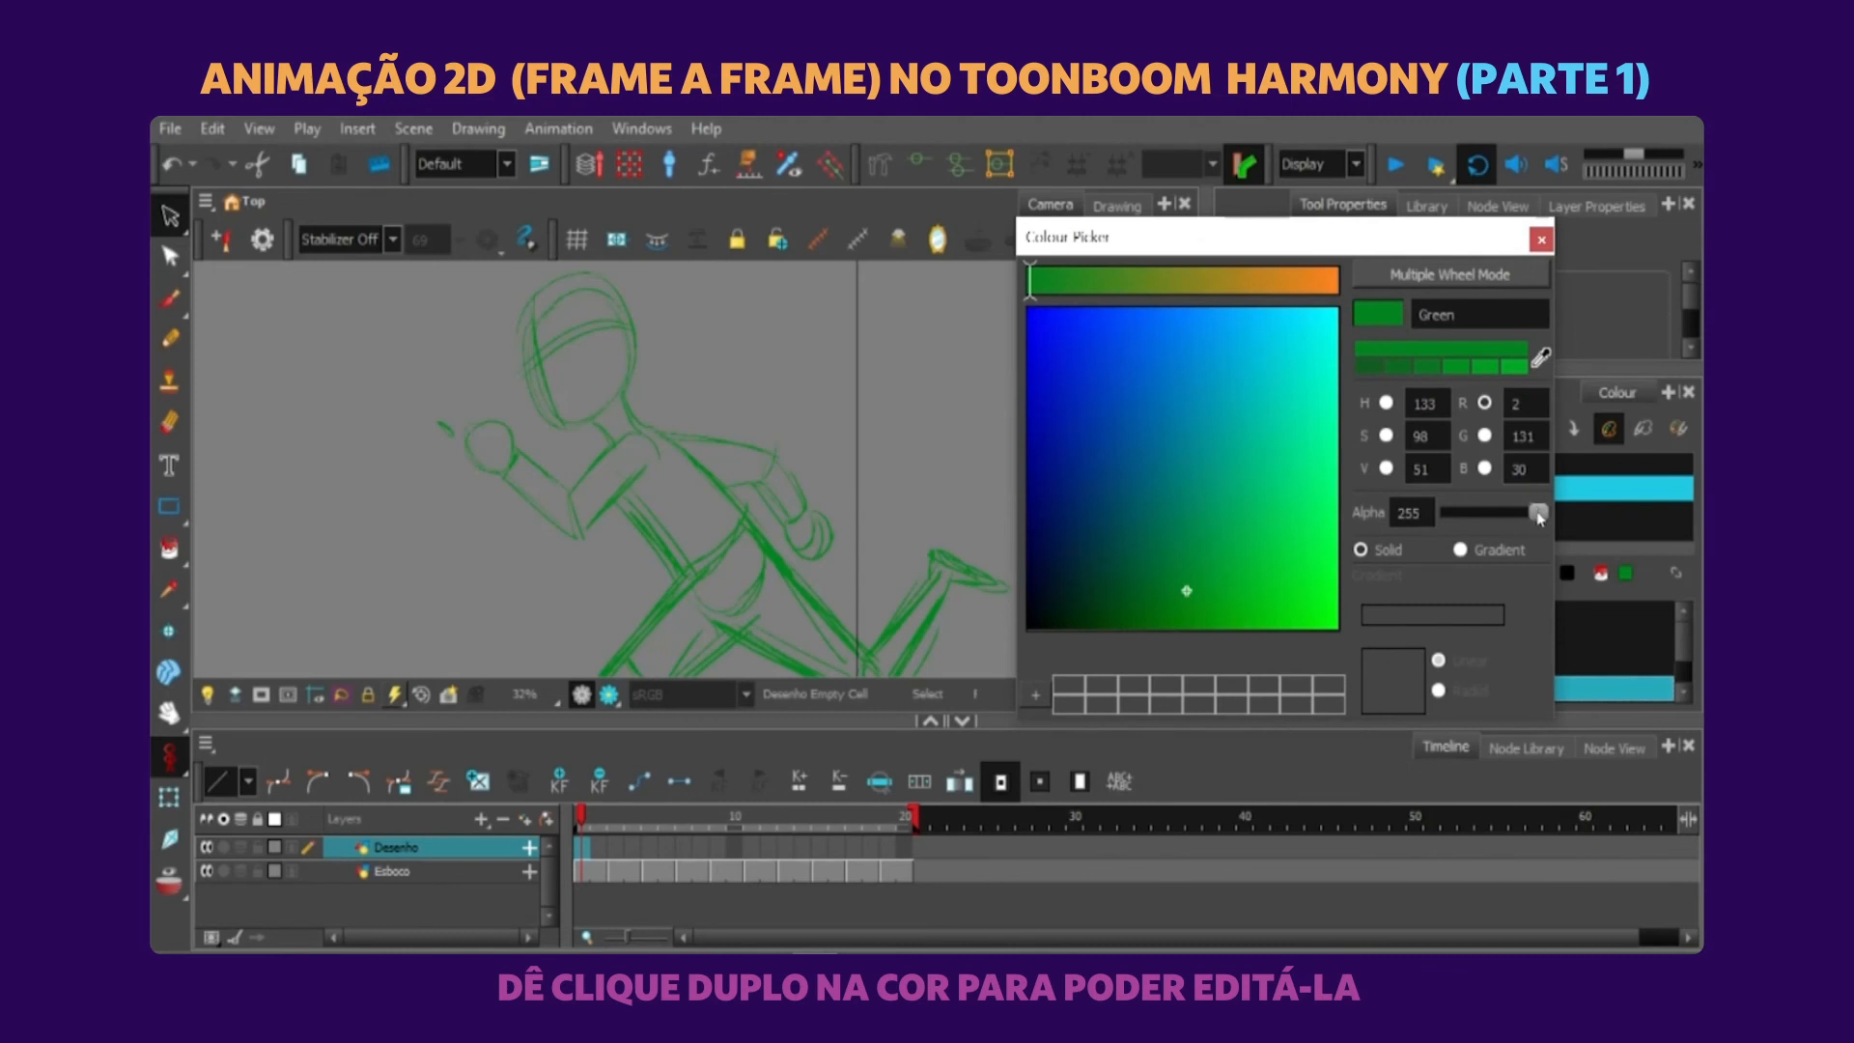
mouse_move(1538, 519)
mouse_down()
mouse_move(1485, 518)
mouse_move(1538, 511)
mouse_up()
click(1389, 404)
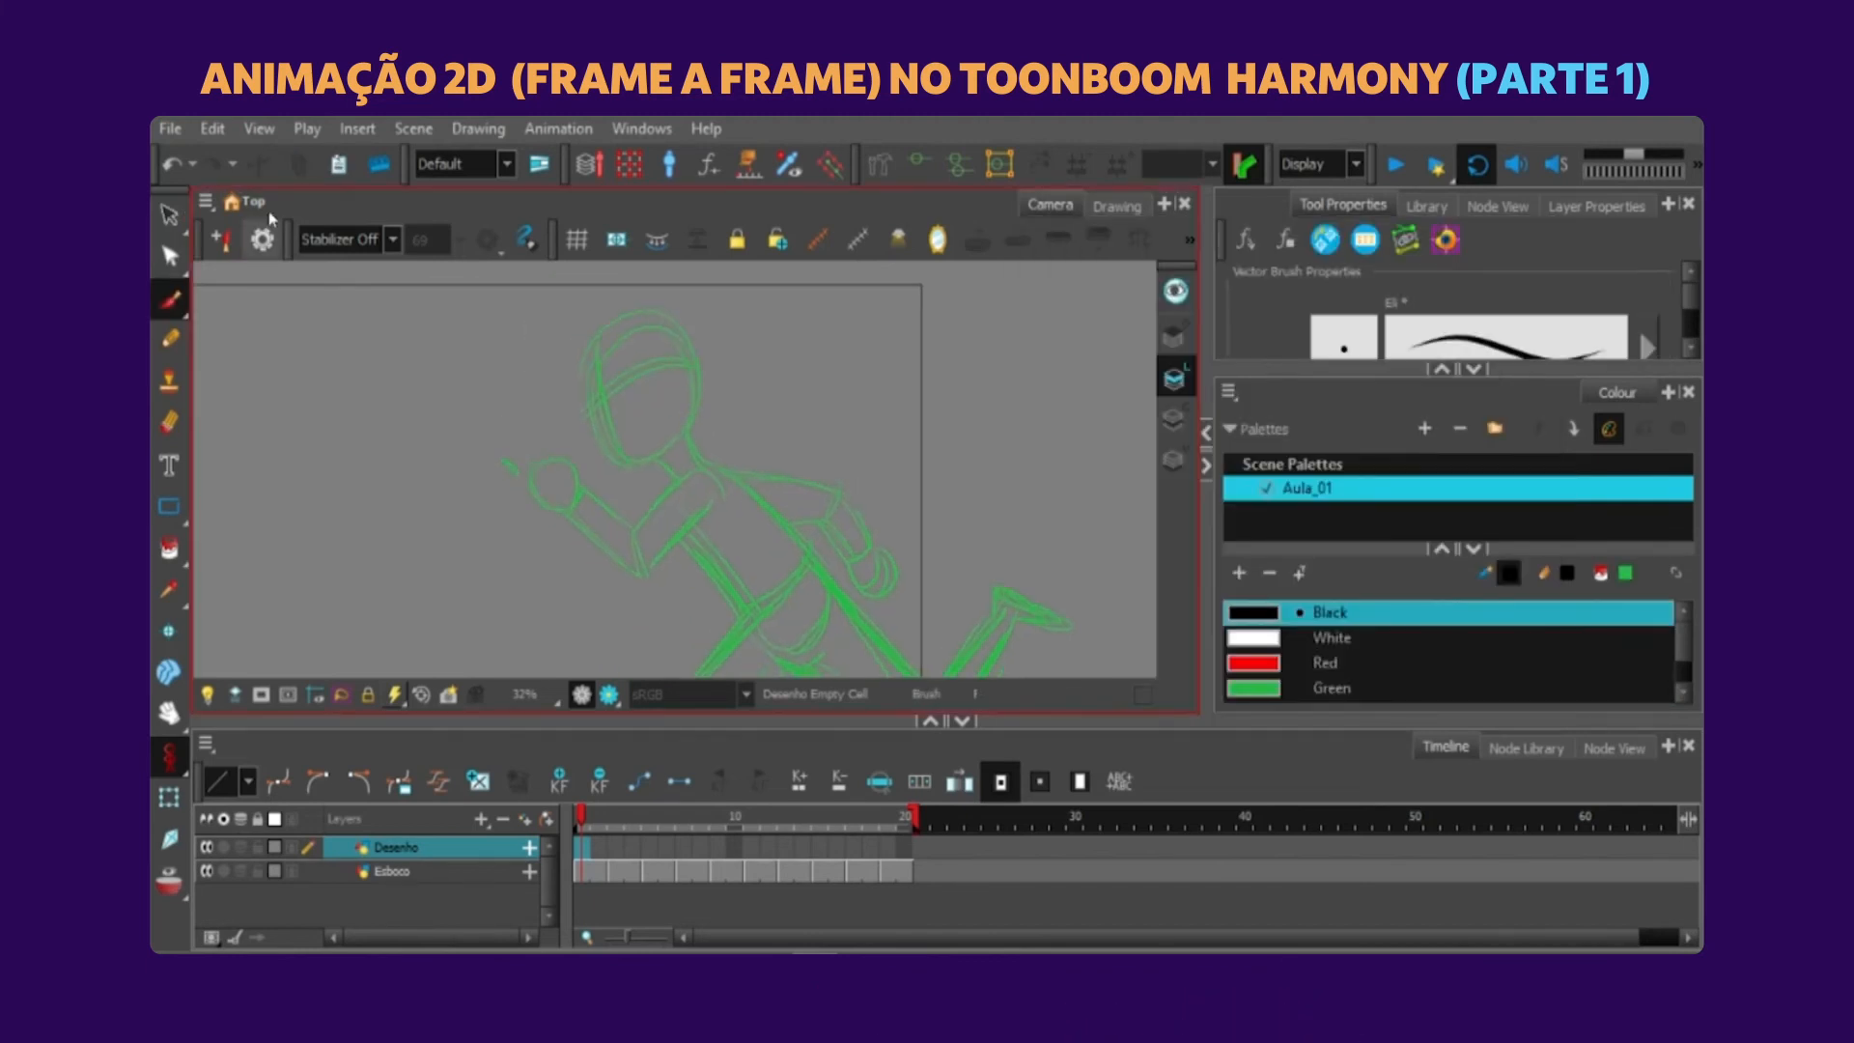
Set the brush stabilizer to Average at 20 and ink the head, hair, face and beard in black on frame 1.
click(385, 241)
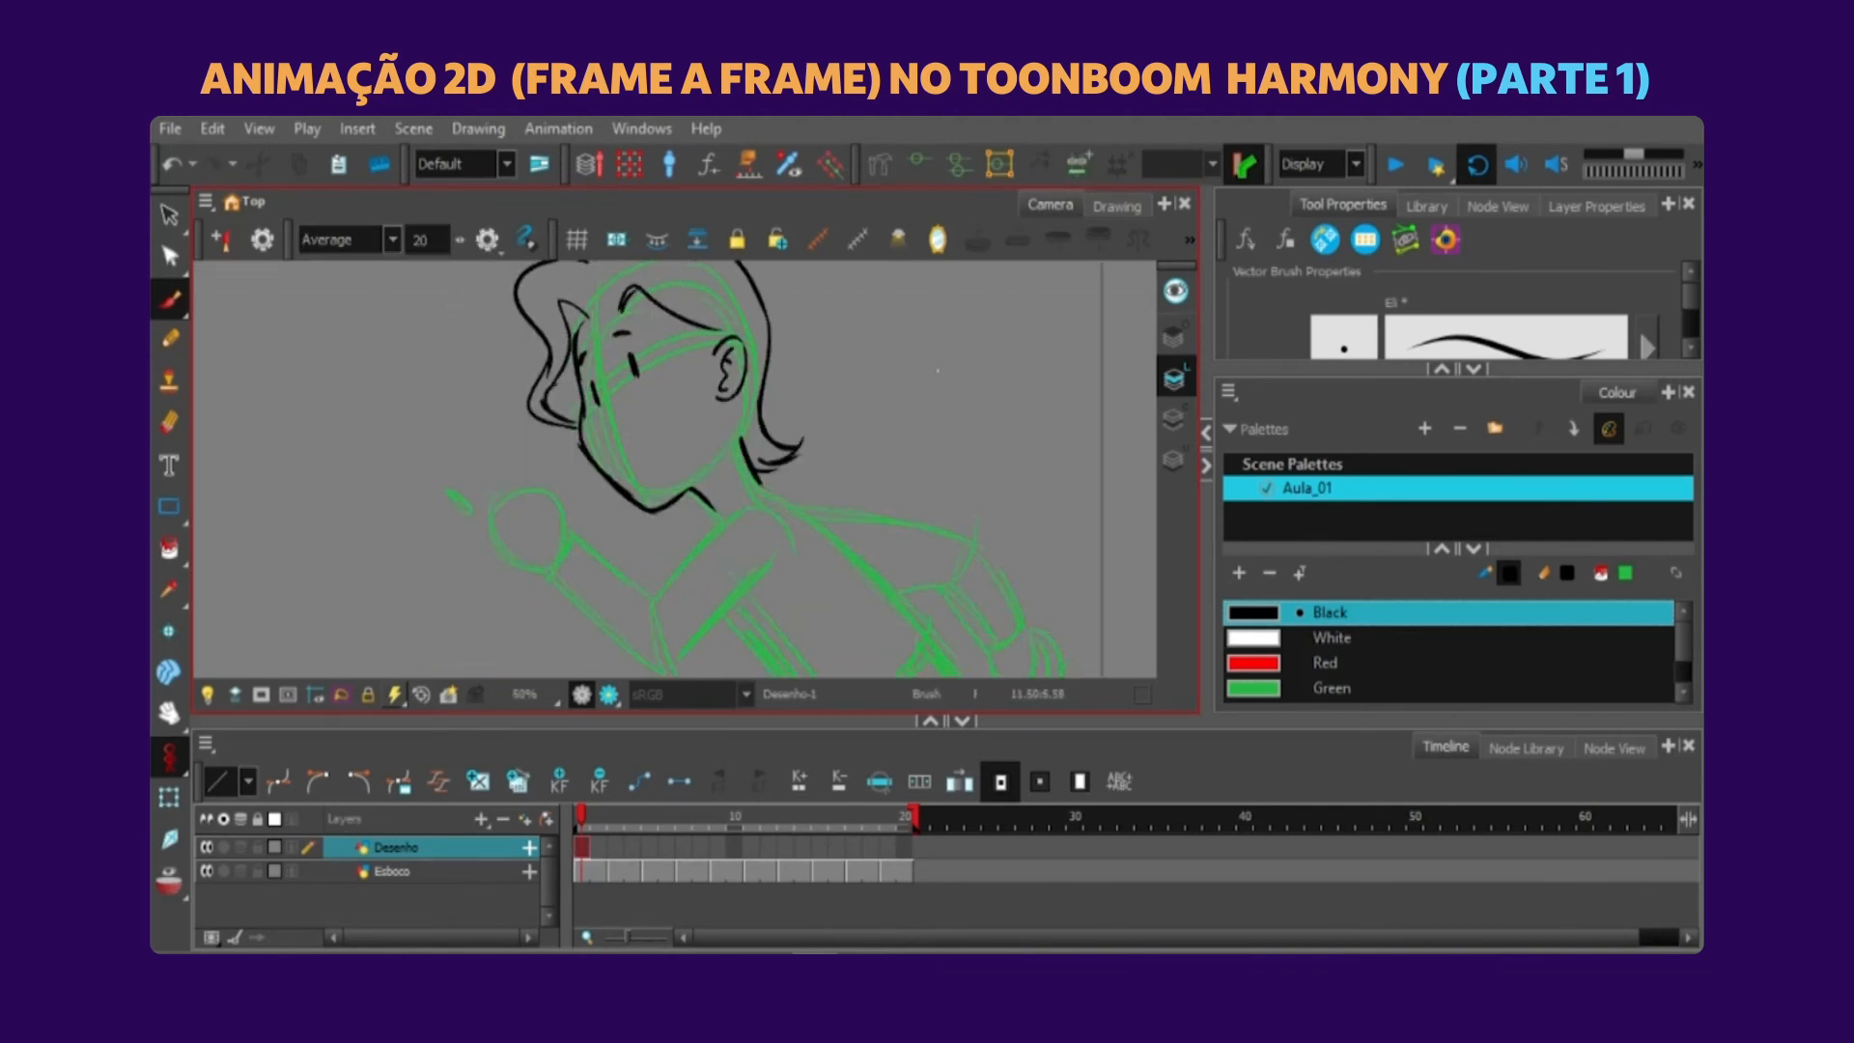
mouse_move(736, 463)
mouse_down()
mouse_move(898, 536)
mouse_move(811, 423)
mouse_move(782, 426)
mouse_move(788, 393)
mouse_up()
ctrl+click(792, 425)
mouse_move(644, 415)
mouse_down()
mouse_move(667, 444)
mouse_move(687, 406)
mouse_up()
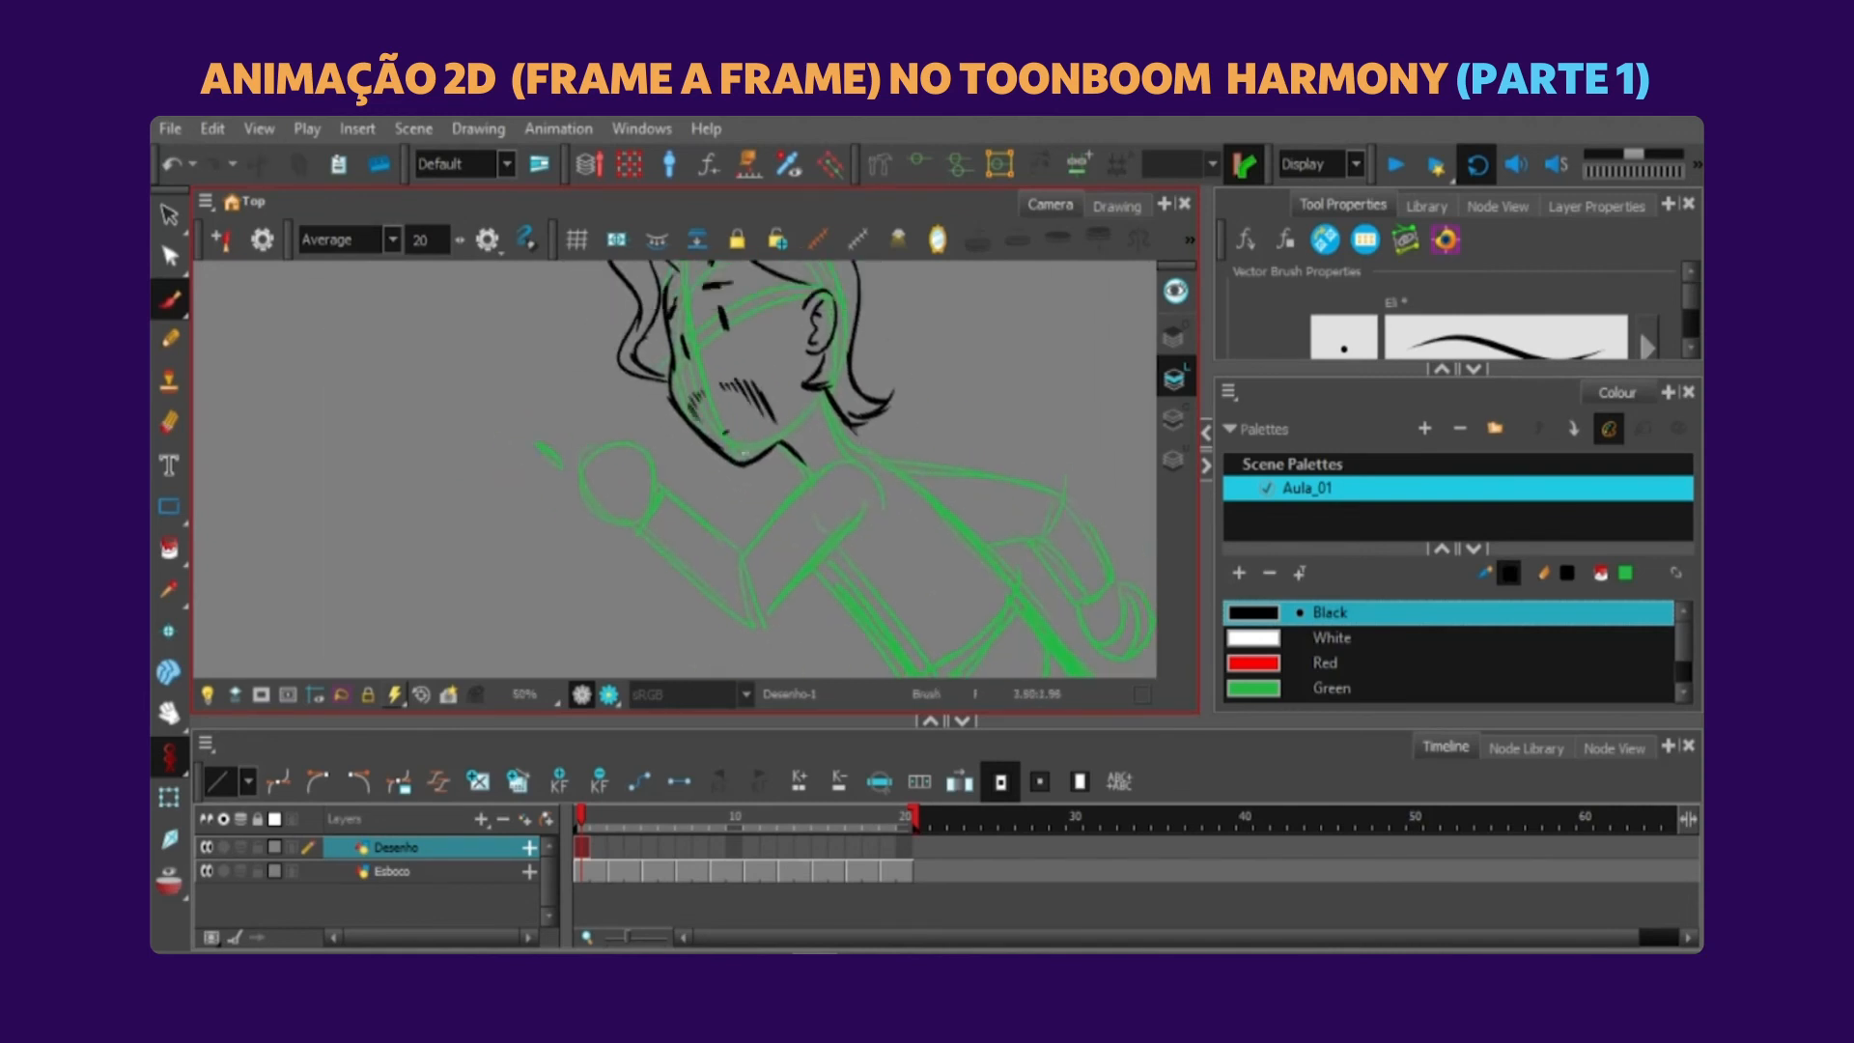
Ink the collar and the bent front arm in black over the frame 1 rough, redoing ill-fitting strokes.
drag(773, 494, 751, 417)
drag(819, 365, 780, 414)
drag(608, 444, 816, 491)
key(ctrl+z)
mouse_move(605, 443)
mouse_down()
mouse_move(743, 556)
mouse_move(837, 462)
mouse_up()
drag(773, 541, 721, 452)
drag(813, 270, 956, 422)
drag(799, 417, 908, 473)
mouse_move(774, 411)
mouse_down()
mouse_move(794, 476)
mouse_move(869, 519)
mouse_up()
drag(869, 521, 866, 435)
mouse_move(843, 450)
mouse_down()
mouse_move(950, 410)
mouse_move(968, 374)
mouse_up()
key(ctrl+z)
Ink the jacket's torso and the rear arm in black on frame 1, redoing strokes until they follow the rough.
drag(821, 329, 821, 452)
drag(579, 367, 686, 437)
mouse_move(636, 446)
mouse_down()
mouse_move(650, 377)
mouse_move(688, 418)
mouse_up()
drag(635, 443, 668, 458)
drag(966, 454, 745, 416)
mouse_move(724, 355)
mouse_down()
mouse_move(877, 389)
mouse_move(851, 439)
mouse_up()
key(ctrl+z)
key(ctrl+z)
key(ctrl+z)
key(ctrl+z)
drag(848, 441, 898, 498)
mouse_move(729, 356)
mouse_down()
mouse_move(923, 406)
mouse_move(929, 462)
mouse_move(985, 365)
mouse_up()
key(ctrl+z)
drag(958, 361, 946, 425)
key(1)
Ink the legs and shoes in black over the frame 1 rough.
drag(880, 551, 1052, 391)
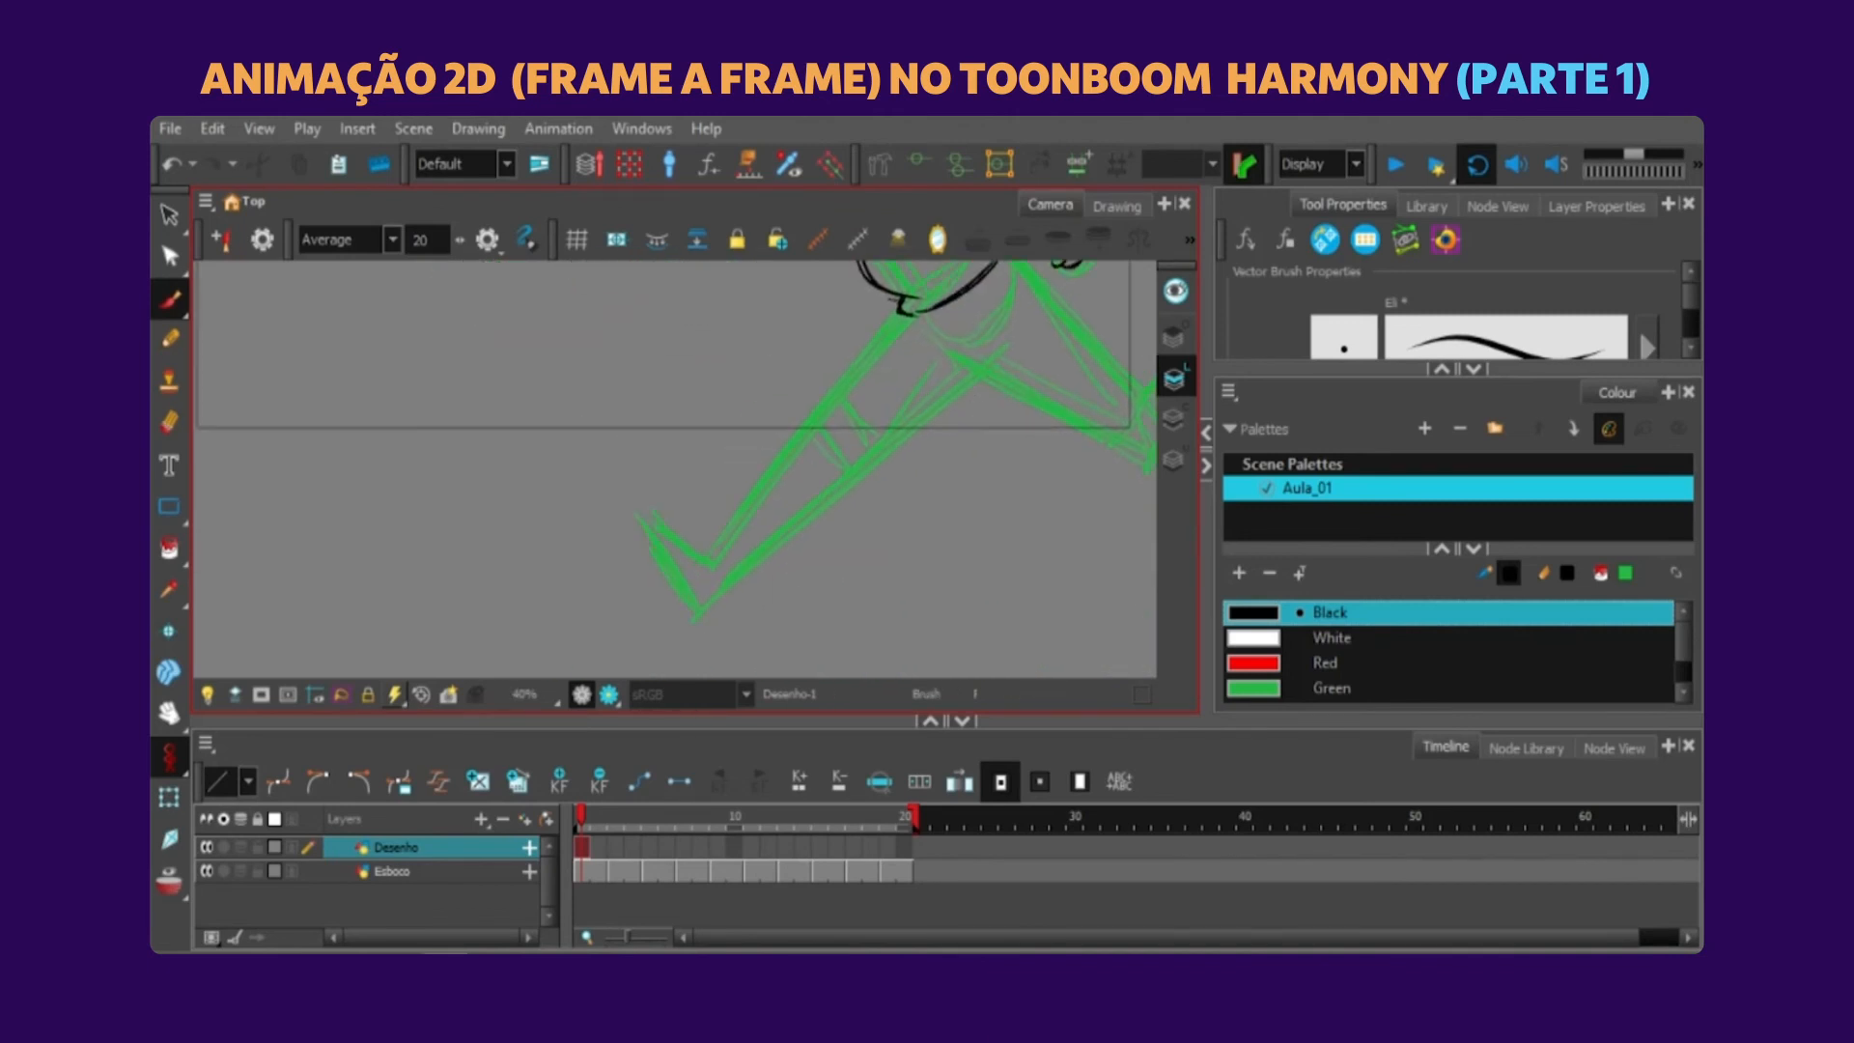
drag(623, 509, 693, 626)
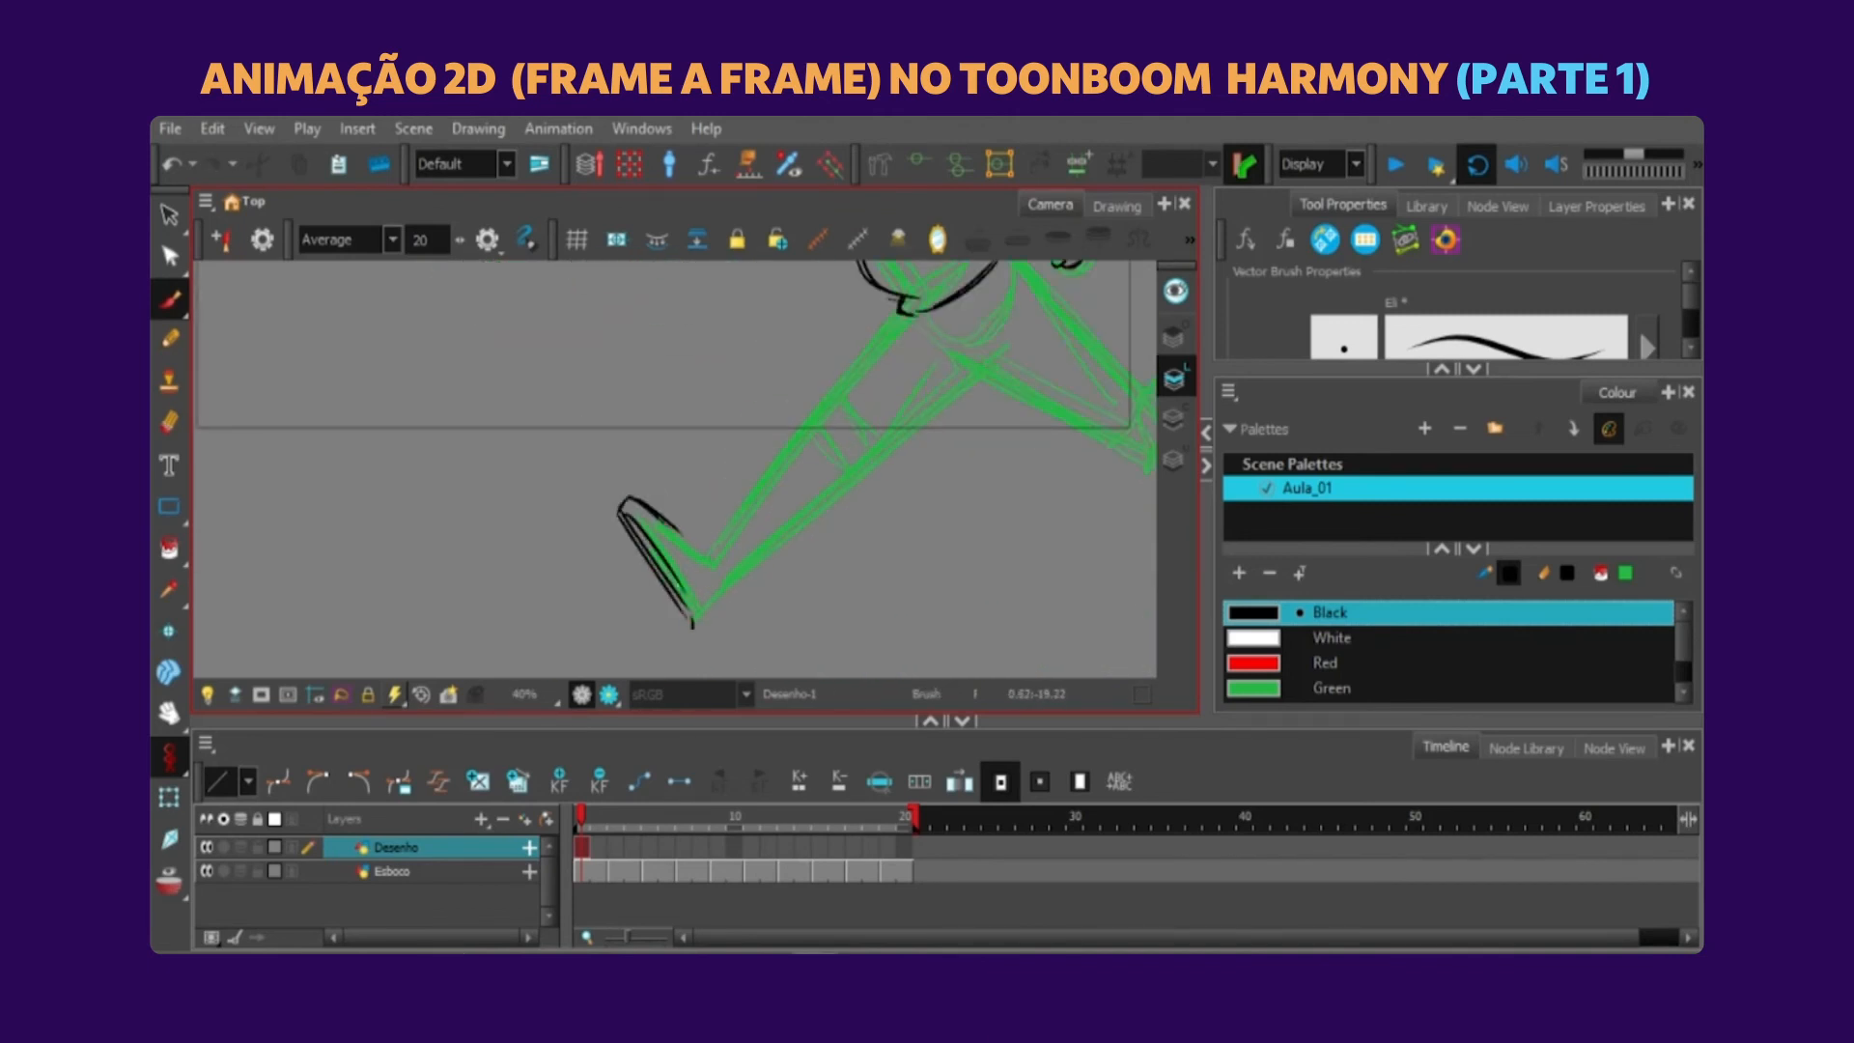
click(253, 209)
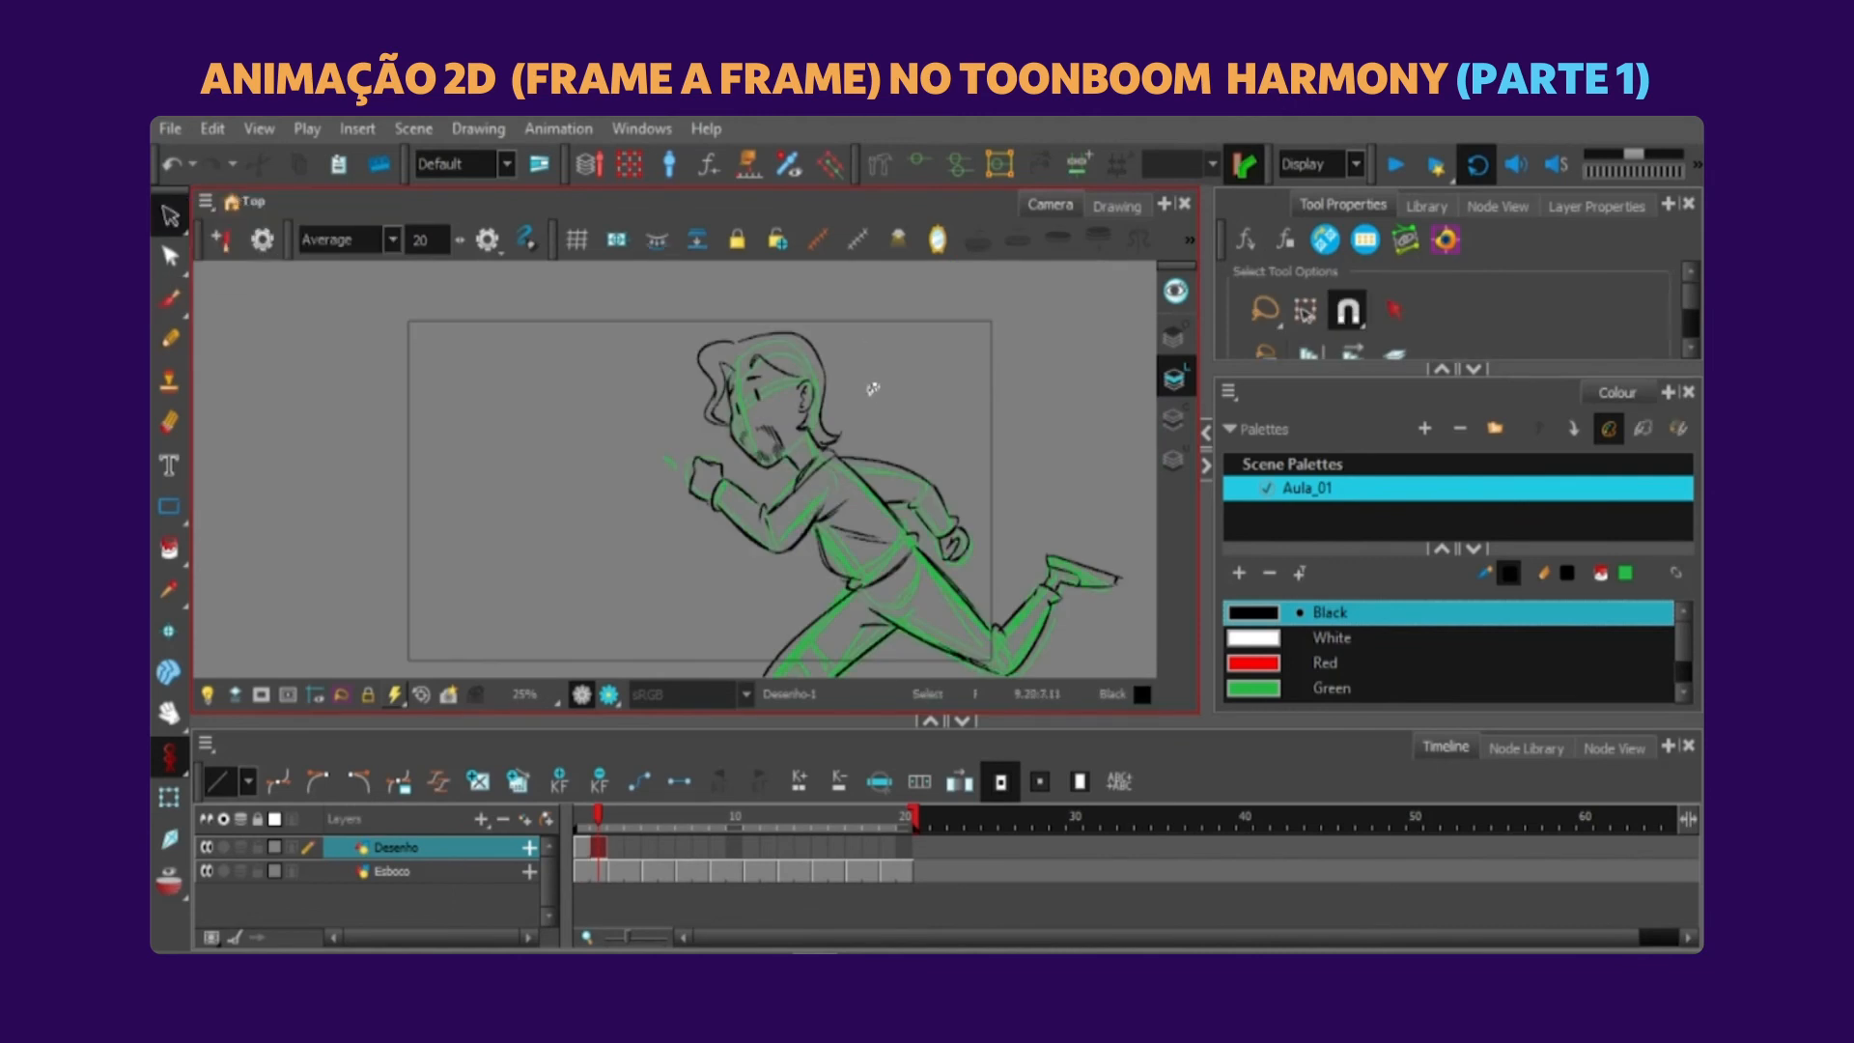
Copy the inked head from the first drawing, paste it on frame 3 and align it with the rough head.
key(.)
drag(832, 412, 835, 329)
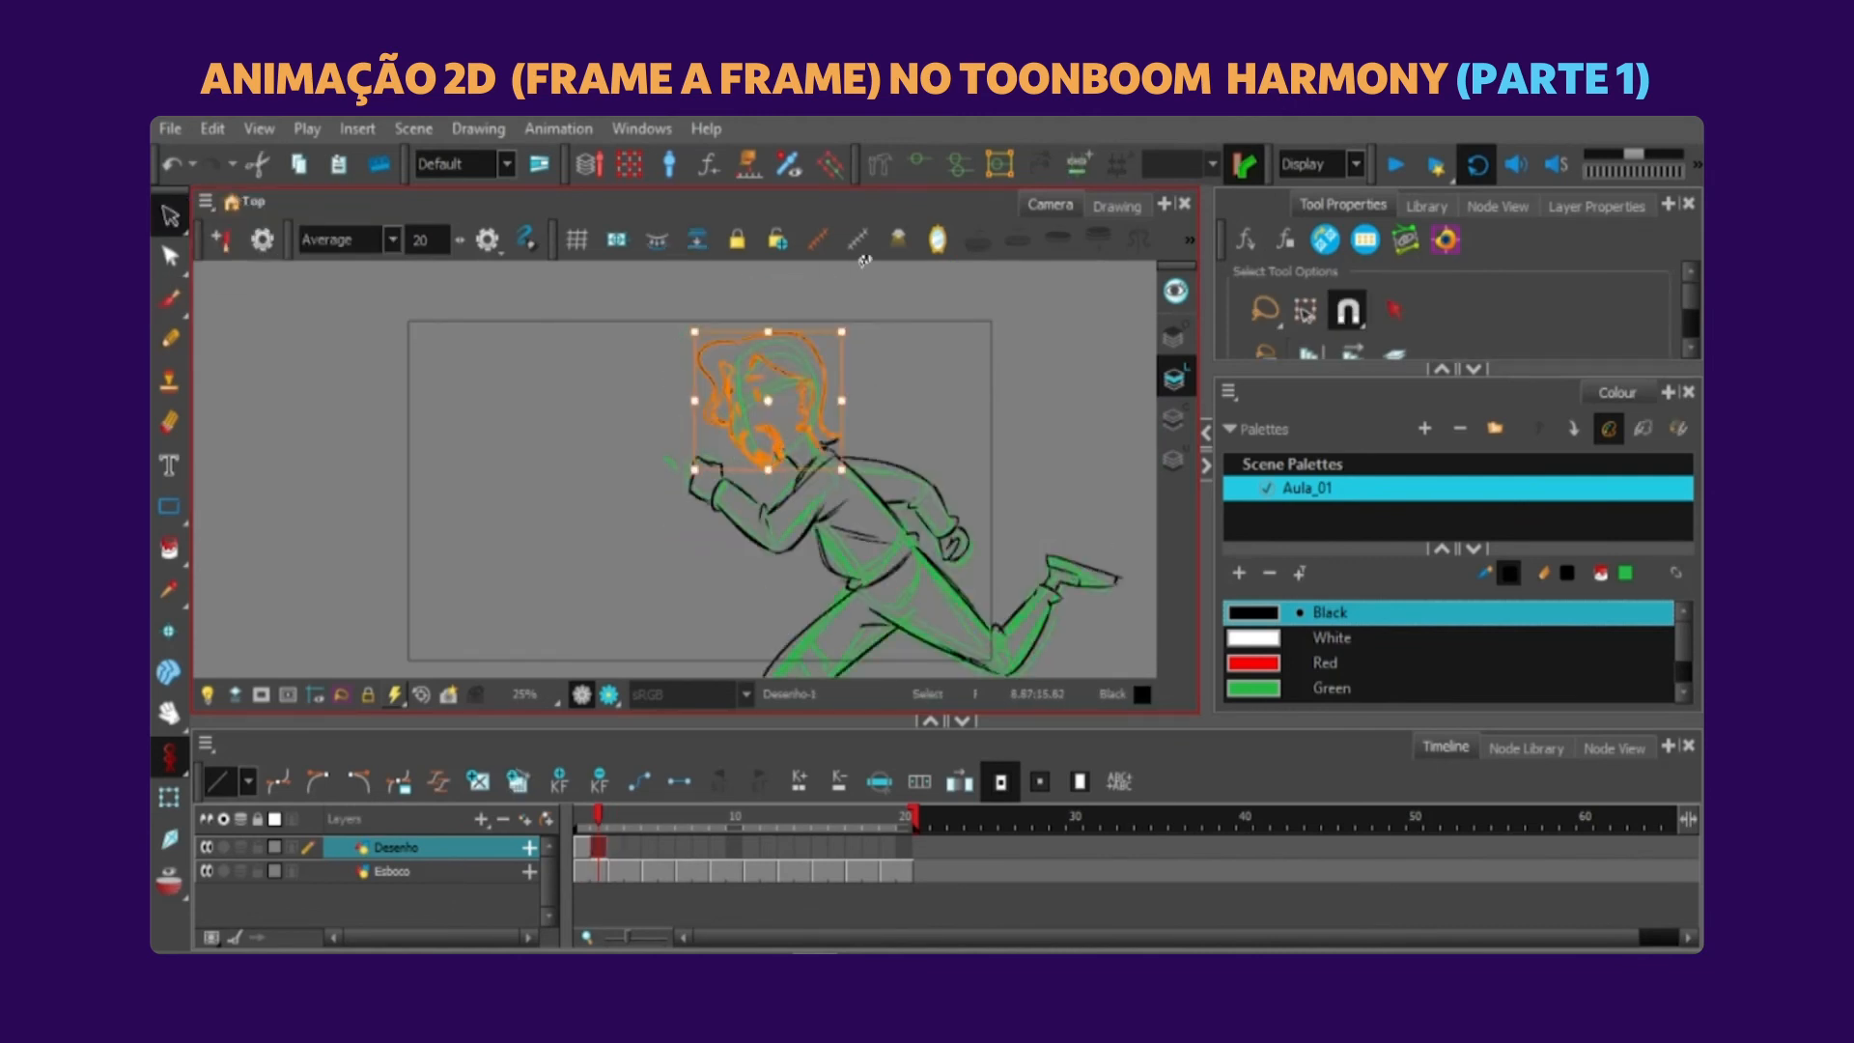
click(919, 360)
key(.)
key(ctrl+v)
key(2)
key(2)
drag(891, 345, 846, 404)
key(2)
Delete the flowing hair strokes from the pasted head on frame 3, keeping the face, ear and beard.
click(952, 431)
drag(686, 493, 616, 241)
key(Delete)
key(Delete)
mouse_move(888, 540)
mouse_down()
mouse_move(923, 477)
mouse_move(844, 527)
mouse_up()
key(Delete)
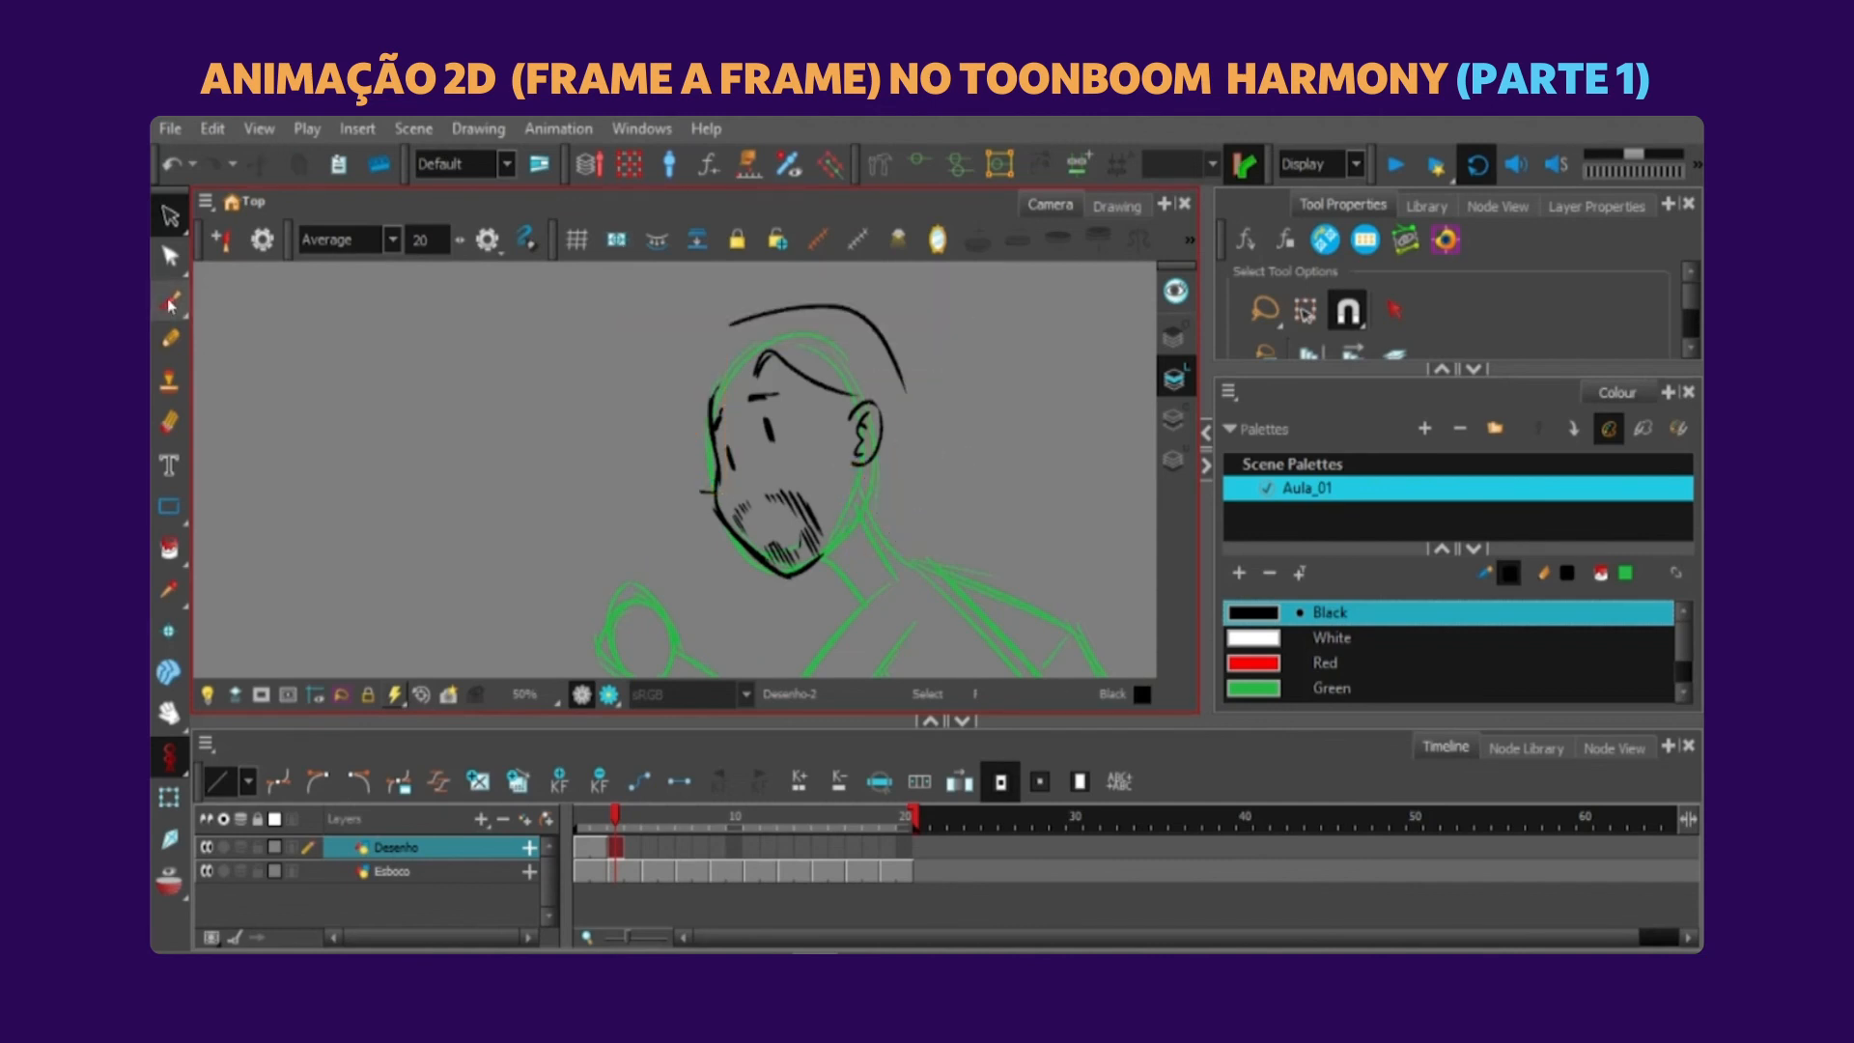
Redraw the flowing hair in black around the frame 3 head, comparing it with the neighbouring drawings.
click(171, 301)
drag(689, 450, 680, 444)
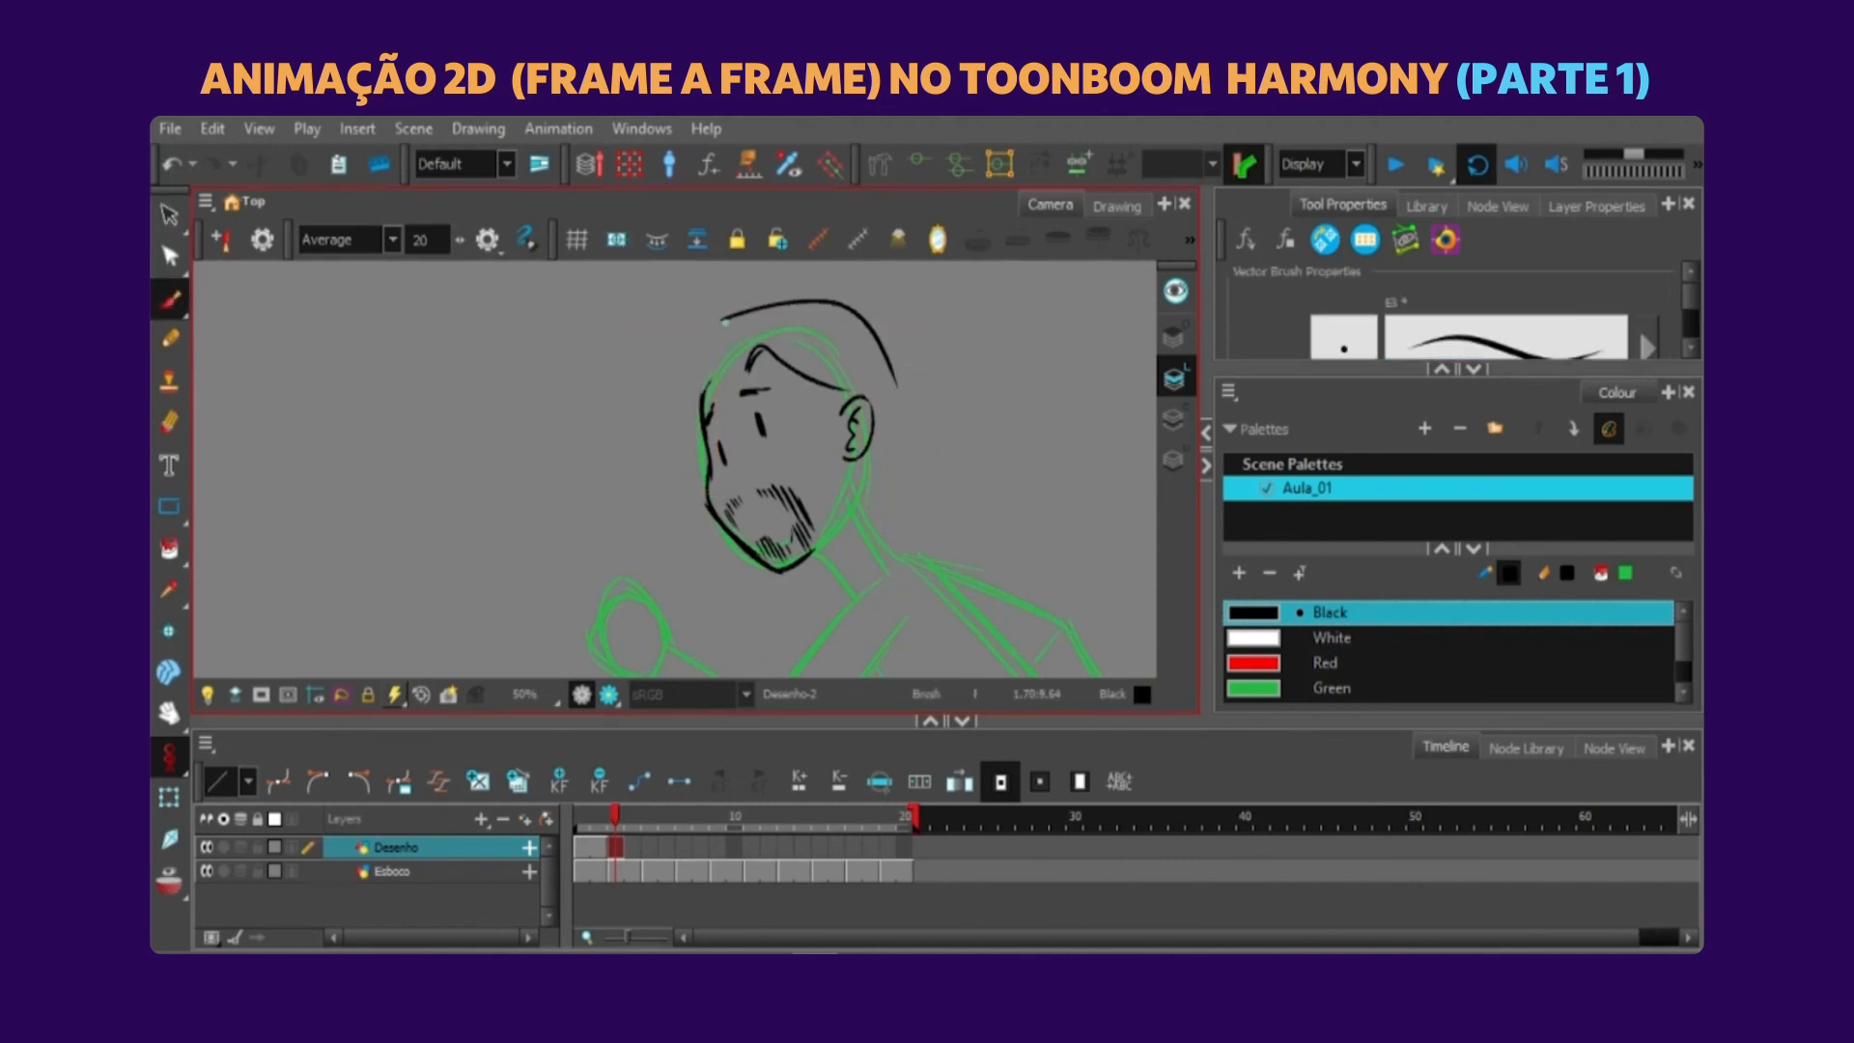
click(167, 891)
drag(895, 382, 953, 431)
drag(724, 319, 710, 454)
mouse_move(831, 427)
mouse_down()
mouse_move(741, 489)
mouse_move(730, 541)
mouse_up()
scroll(724, 531, up, 1)
key(comma)
key(period)
scroll(835, 398, down, 3)
scroll(836, 398, up, 1)
Ink the bent front arm and hand in black on frame 3, redoing strokes and comparing with the neighbouring frames.
drag(876, 342, 768, 506)
drag(701, 456, 779, 516)
key(ctrl+z)
drag(663, 482, 900, 419)
scroll(645, 462, up, 1)
key(alt+t)
key(alt+b)
drag(635, 385, 645, 469)
scroll(637, 434, down, 3)
scroll(638, 435, up, 3)
key(ctrl+z)
mouse_move(626, 394)
mouse_down()
mouse_move(676, 498)
mouse_move(690, 453)
mouse_up()
scroll(697, 449, down, 4)
key(comma)
key(period)
Ink the jacket's torso, the rear arm and both trouser legs in black on frame 3 over the rough.
scroll(697, 437, up, 3)
drag(806, 372, 993, 516)
scroll(801, 445, down, 2)
drag(753, 482, 847, 553)
drag(646, 378, 798, 506)
mouse_move(744, 433)
mouse_down()
mouse_move(852, 579)
mouse_move(1024, 324)
mouse_up()
scroll(844, 544, down, 1)
mouse_move(913, 377)
mouse_down()
mouse_move(769, 504)
mouse_move(782, 556)
mouse_up()
drag(986, 425, 783, 548)
drag(995, 420, 742, 458)
drag(703, 452, 933, 403)
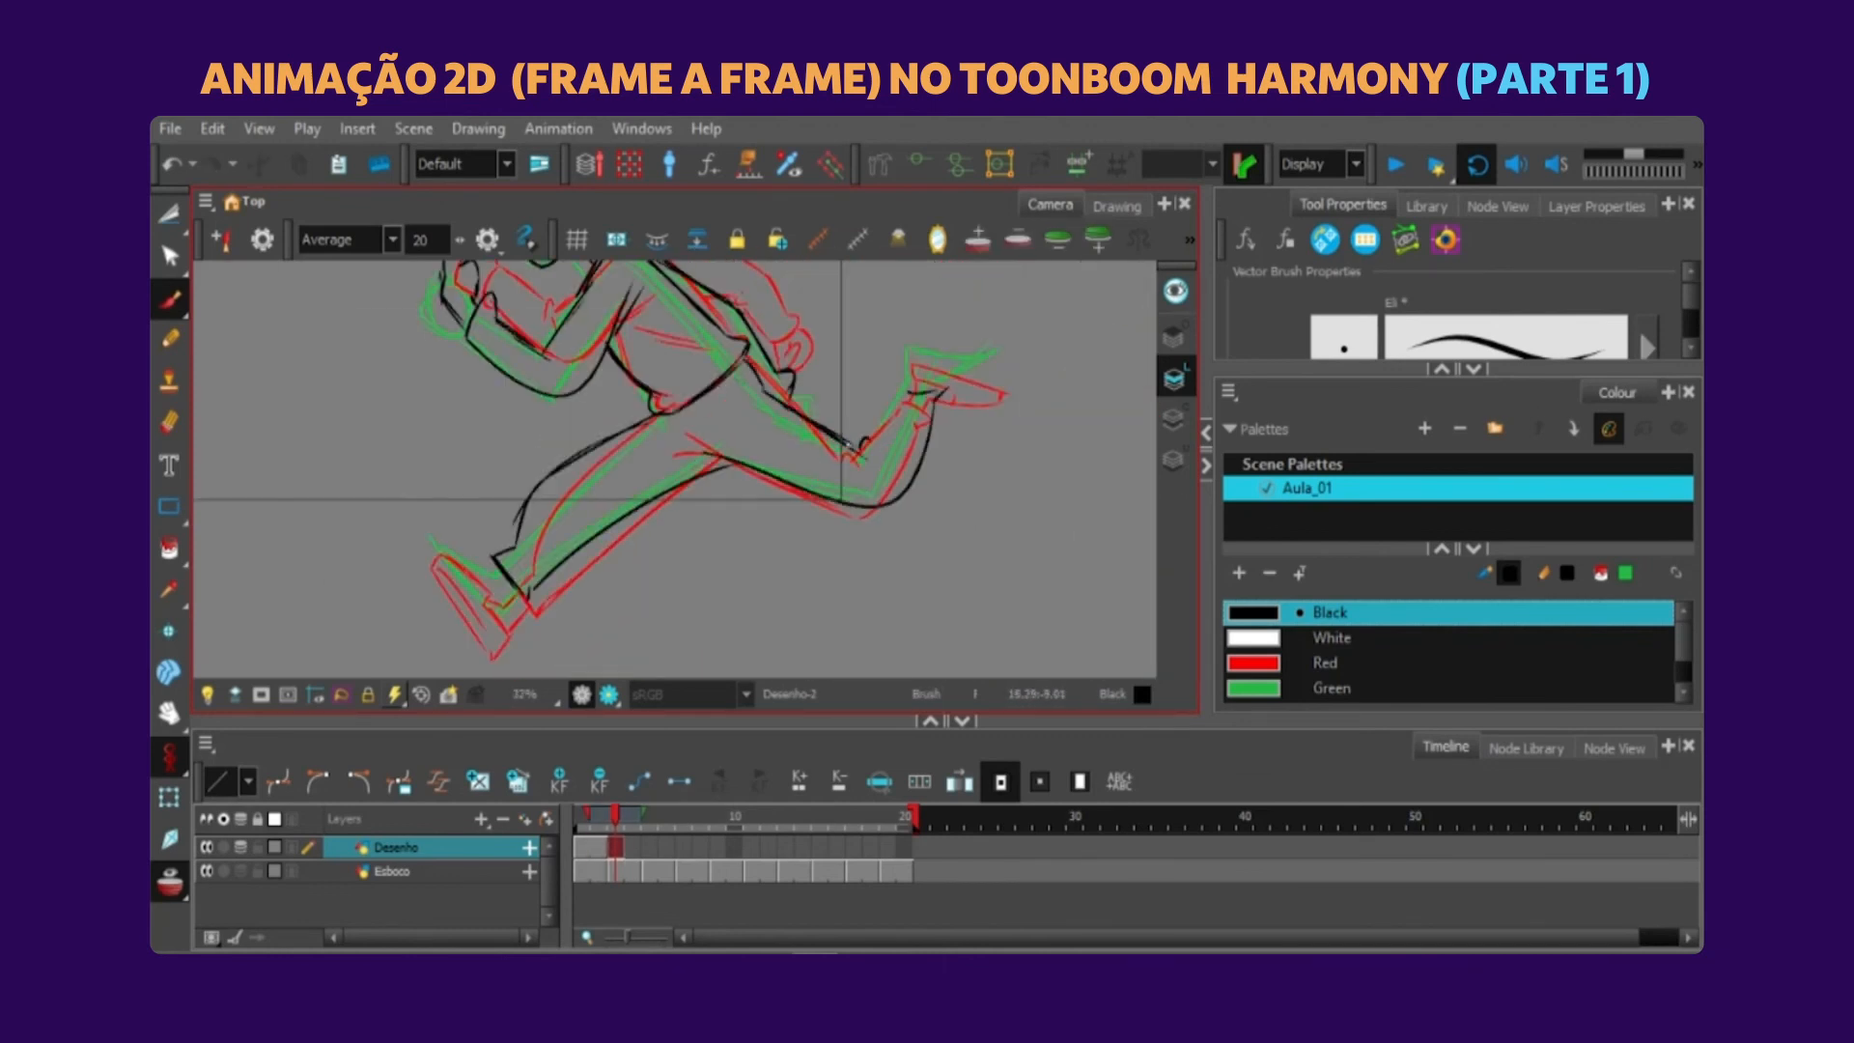
Place a copy of the rear shoe on frame 3 and fit it to the raised rough foot.
scroll(841, 499, up, 1)
scroll(678, 460, down, 3)
scroll(709, 487, up, 3)
ctrl+click(908, 473)
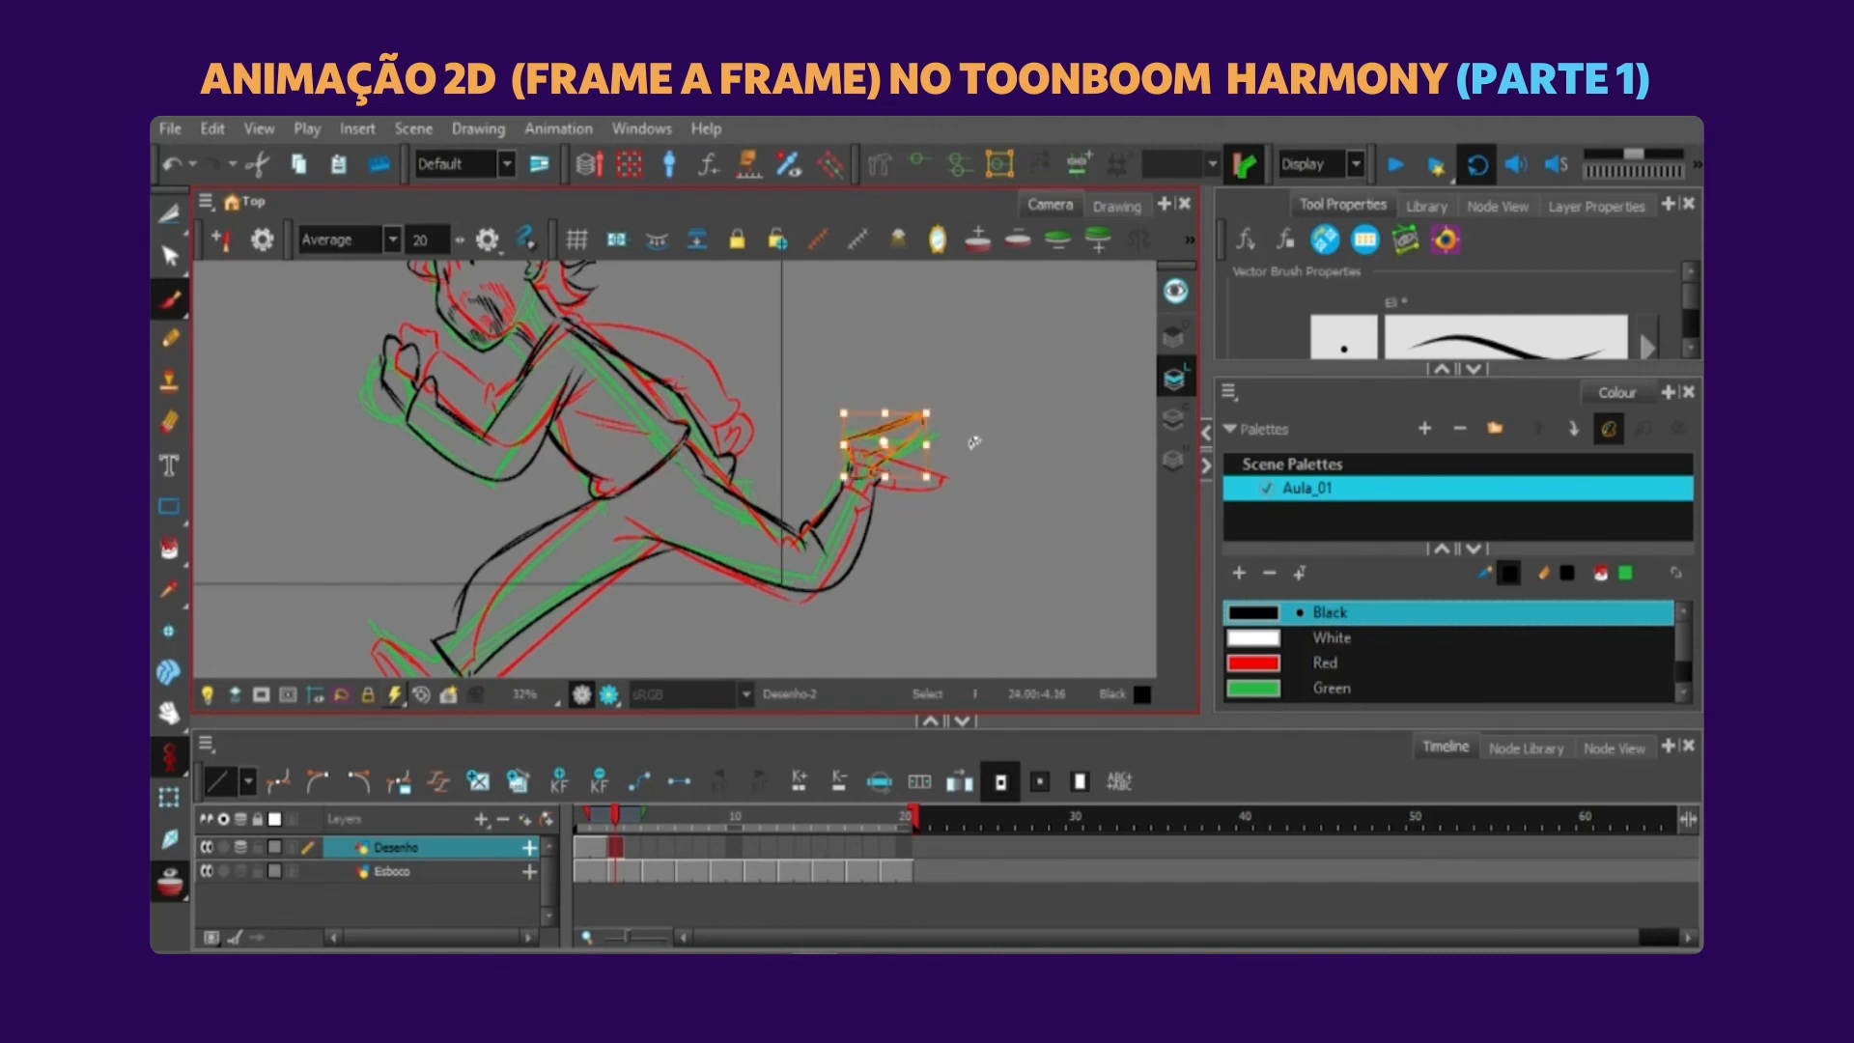
scroll(694, 488, down, 4)
Hide the onion skin and move the copied front shoe onto the rough foot on frame 3.
key(alt+o)
key(2)
scroll(579, 550, up, 3)
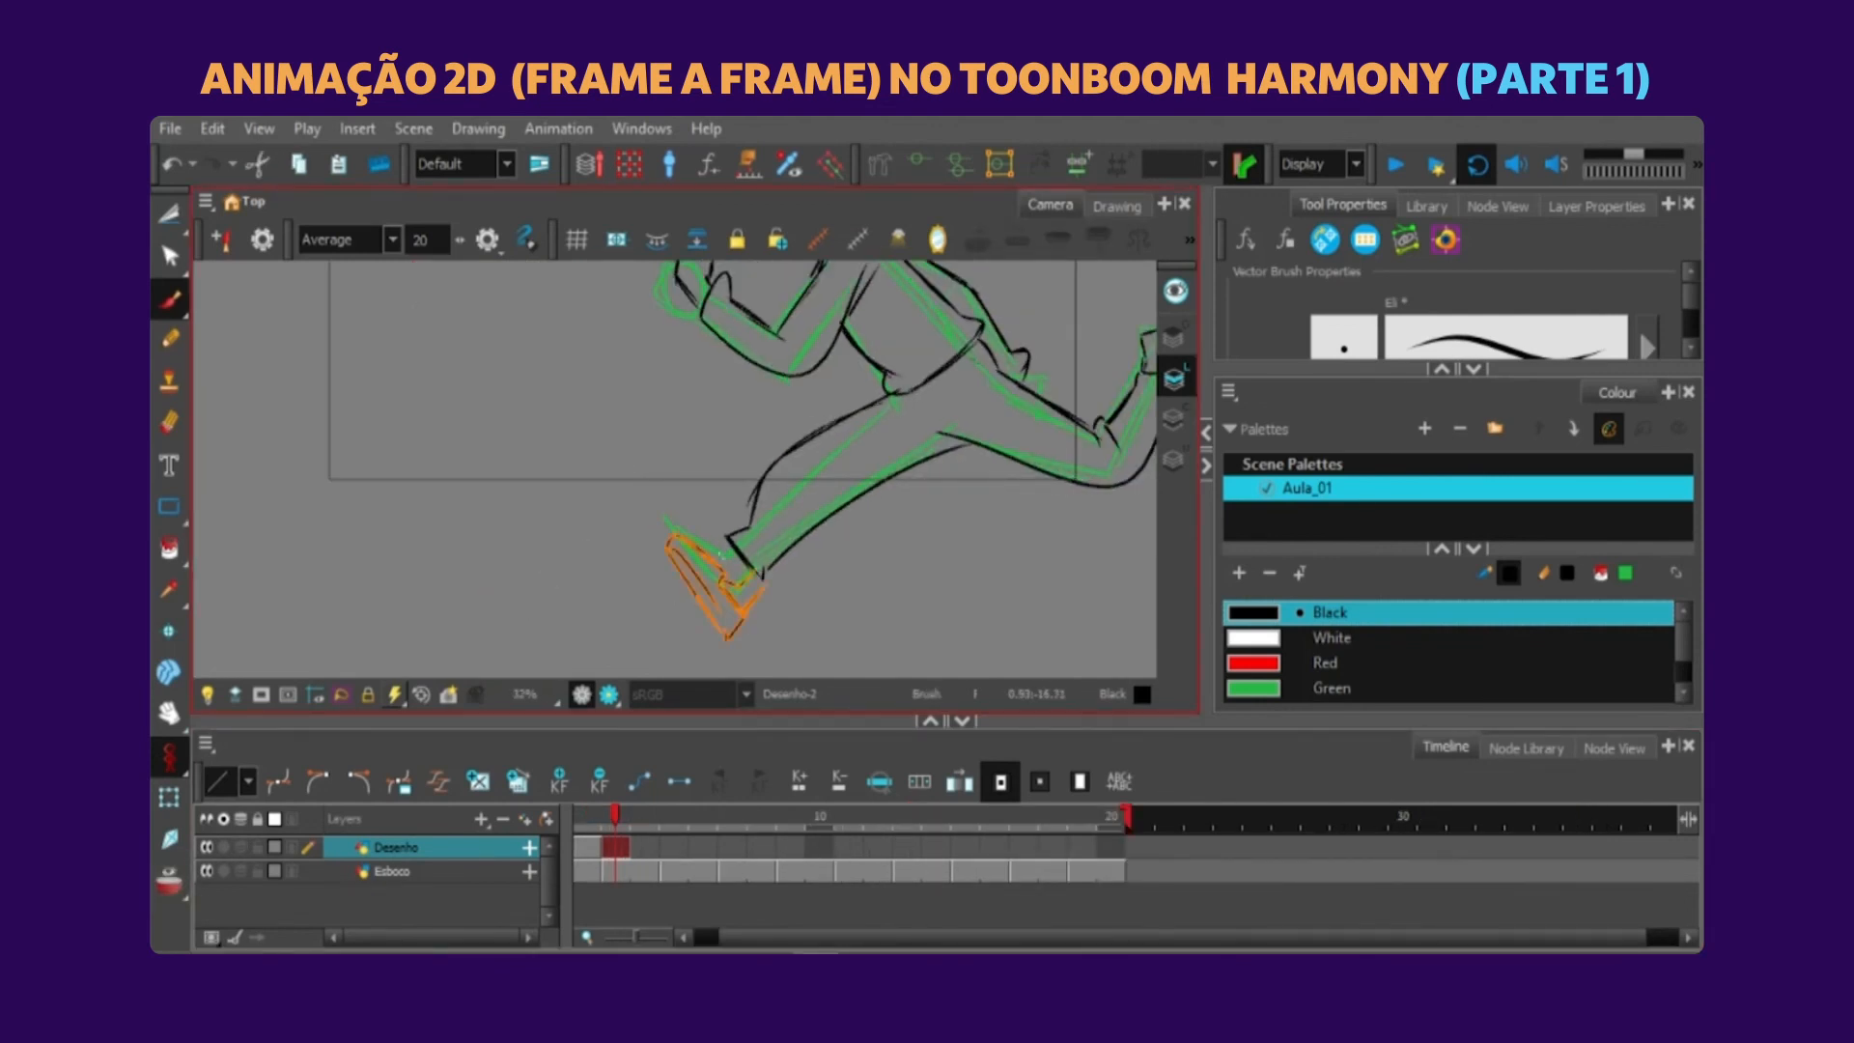
click(170, 216)
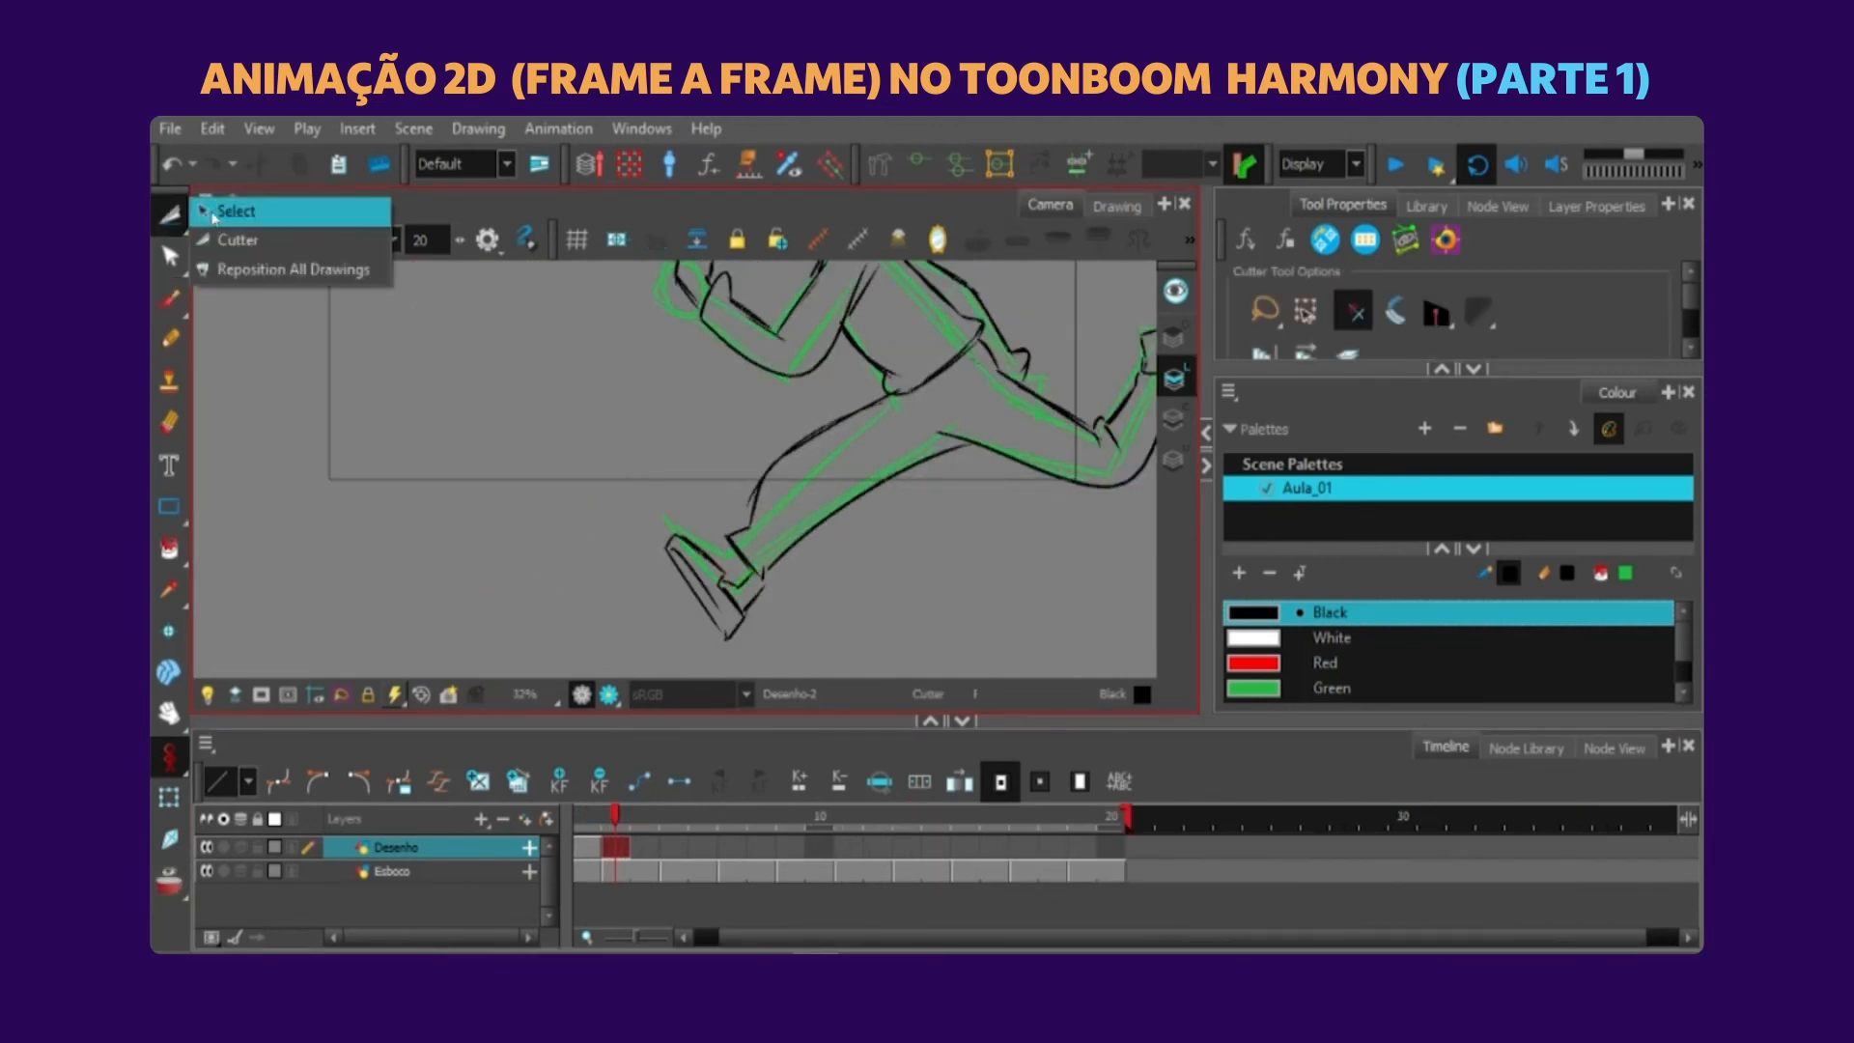
click(218, 212)
drag(697, 552, 685, 523)
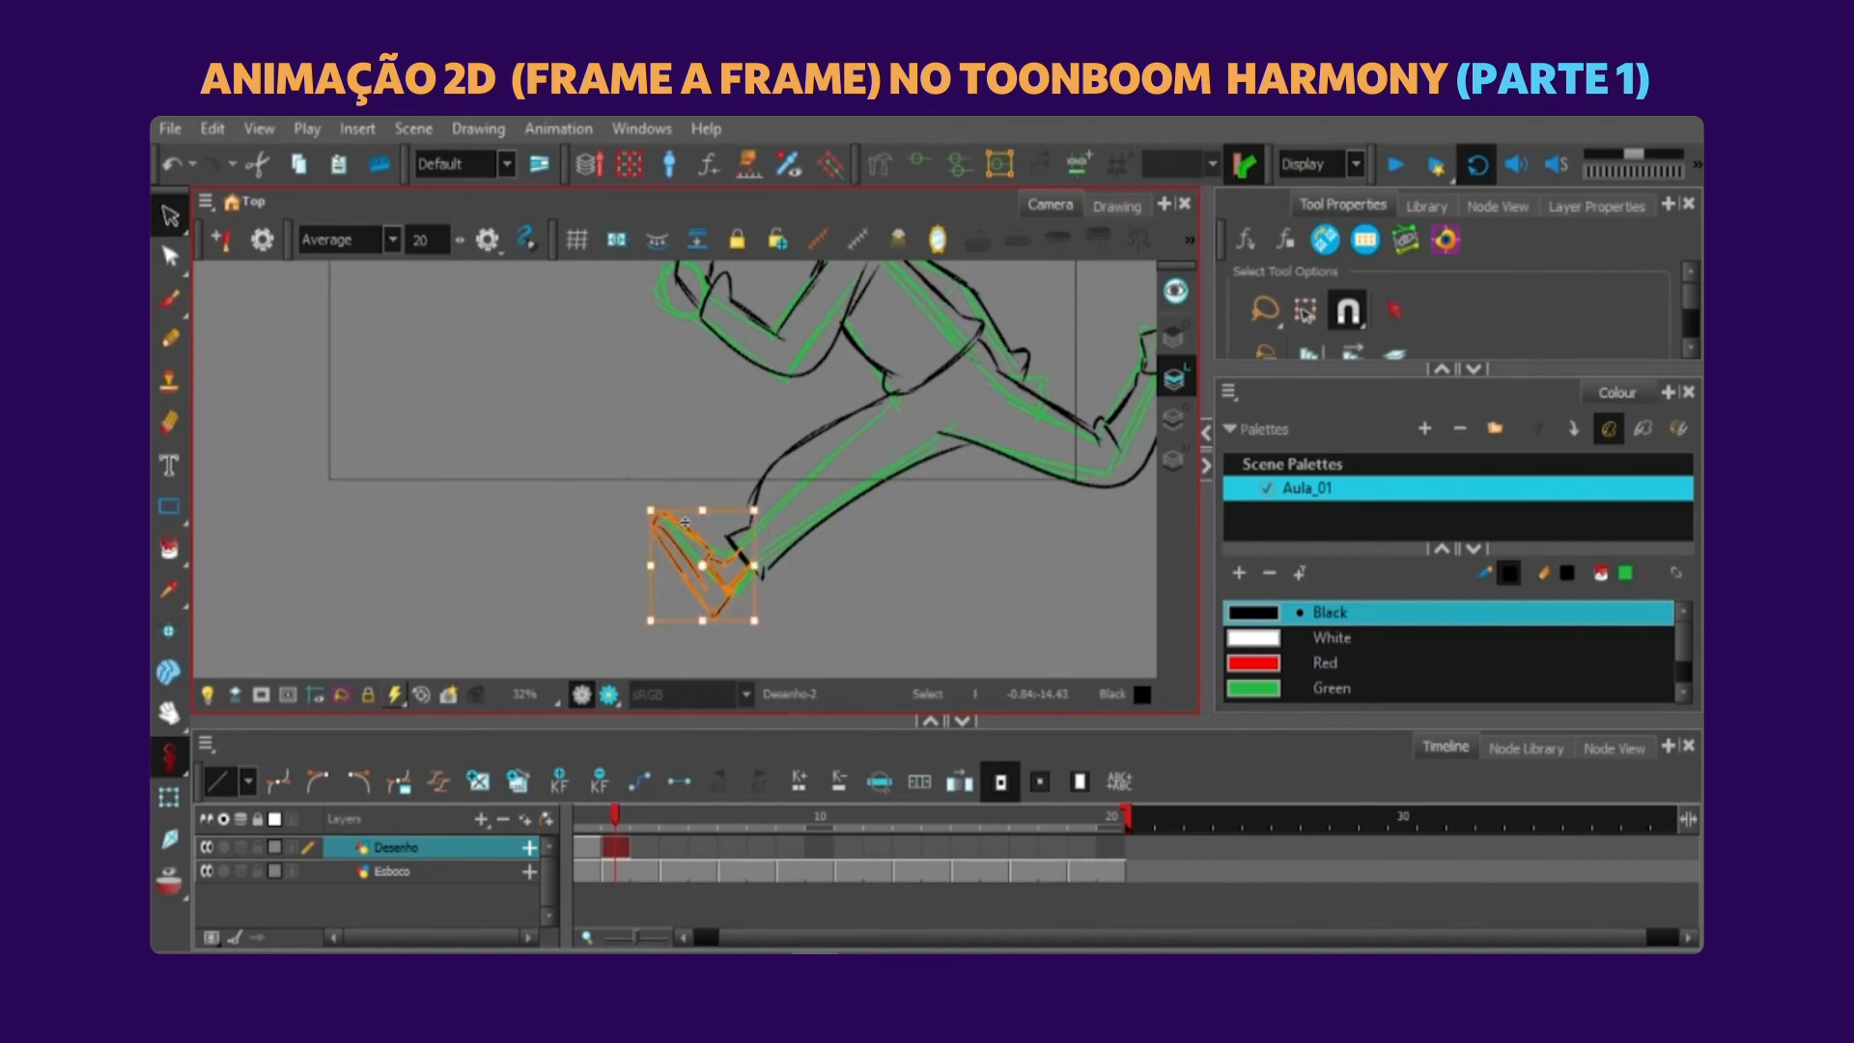
scroll(832, 591, down, 3)
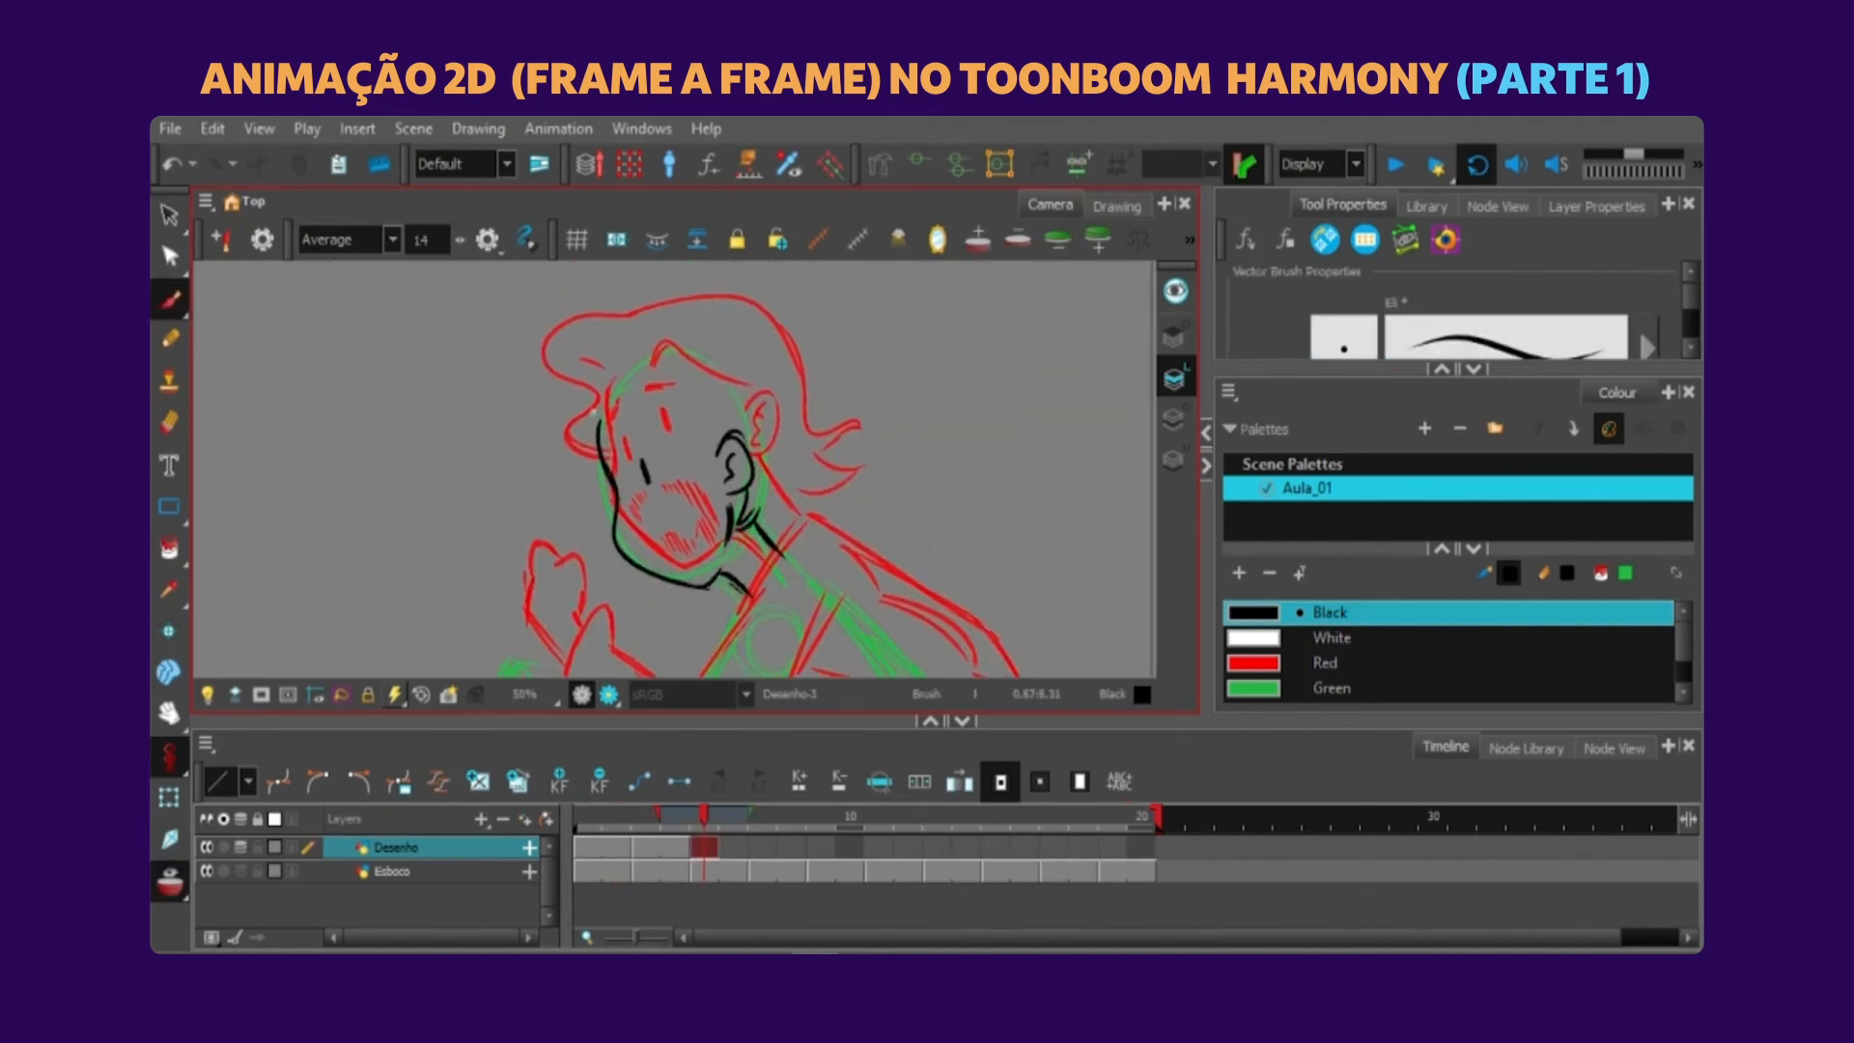
Ink the head of the crouched pose in black on frame 5 over the green rough, comparing with the neighbouring frames.
mouse_move(607, 367)
mouse_down()
mouse_move(610, 538)
mouse_move(720, 348)
mouse_up()
mouse_move(602, 432)
mouse_down()
mouse_move(711, 477)
mouse_move(635, 432)
mouse_move(647, 482)
mouse_up()
key(comma)
key(period)
drag(645, 557, 712, 583)
scroll(667, 386, down, 3)
key(comma)
key(period)
scroll(666, 387, up, 3)
Ink the jacket's back and both arms of the crouched pose in black on frame 5, redoing one stroke.
drag(719, 349, 838, 470)
scroll(785, 551, down, 1)
mouse_move(785, 550)
mouse_down()
mouse_move(816, 332)
mouse_move(781, 399)
mouse_up()
drag(808, 361, 745, 494)
drag(744, 490, 868, 400)
key(ctrl+z)
drag(649, 513, 840, 426)
drag(827, 351, 933, 444)
drag(939, 465, 964, 496)
drag(816, 500, 883, 550)
Ink the raised rear leg in black on frame 5, undoing the strokes that miss the rough.
scroll(883, 549, down, 1)
mouse_move(1006, 397)
mouse_down()
mouse_move(995, 608)
mouse_move(973, 557)
mouse_up()
key(ctrl+z)
drag(973, 556, 1019, 560)
mouse_move(1001, 484)
mouse_down()
mouse_move(1011, 563)
mouse_move(1067, 567)
mouse_up()
scroll(1014, 618, up, 3)
key(alt+t)
scroll(967, 561, down, 4)
scroll(676, 577, up, 2)
drag(880, 526, 942, 541)
scroll(913, 527, down, 1)
key(ctrl+z)
Ink the bent supporting leg in black on frame 5, following the green rough.
drag(737, 380, 664, 498)
drag(691, 479, 797, 506)
drag(737, 379, 733, 495)
scroll(733, 496, up, 1)
mouse_move(912, 338)
mouse_down()
mouse_move(1048, 276)
mouse_move(834, 485)
mouse_up()
Paste the copied shoe onto the crouched pose and move and fit it to the rough foot.
key(.)
key(ctrl+v)
drag(483, 367, 781, 460)
drag(807, 440, 831, 448)
drag(681, 372, 656, 434)
mouse_move(657, 371)
mouse_down()
mouse_move(703, 435)
mouse_move(782, 428)
mouse_move(884, 476)
mouse_move(863, 431)
mouse_up()
scroll(690, 467, down, 2)
scroll(772, 463, up, 2)
Cut away the surplus linework around the pasted shoe and try one extra black brush stroke.
key(alt+t)
key(Delete)
scroll(734, 458, up, 2)
key(alt+b)
scroll(850, 478, down, 4)
scroll(833, 471, up, 2)
drag(858, 433, 859, 488)
scroll(676, 470, down, 4)
key(ctrl+z)
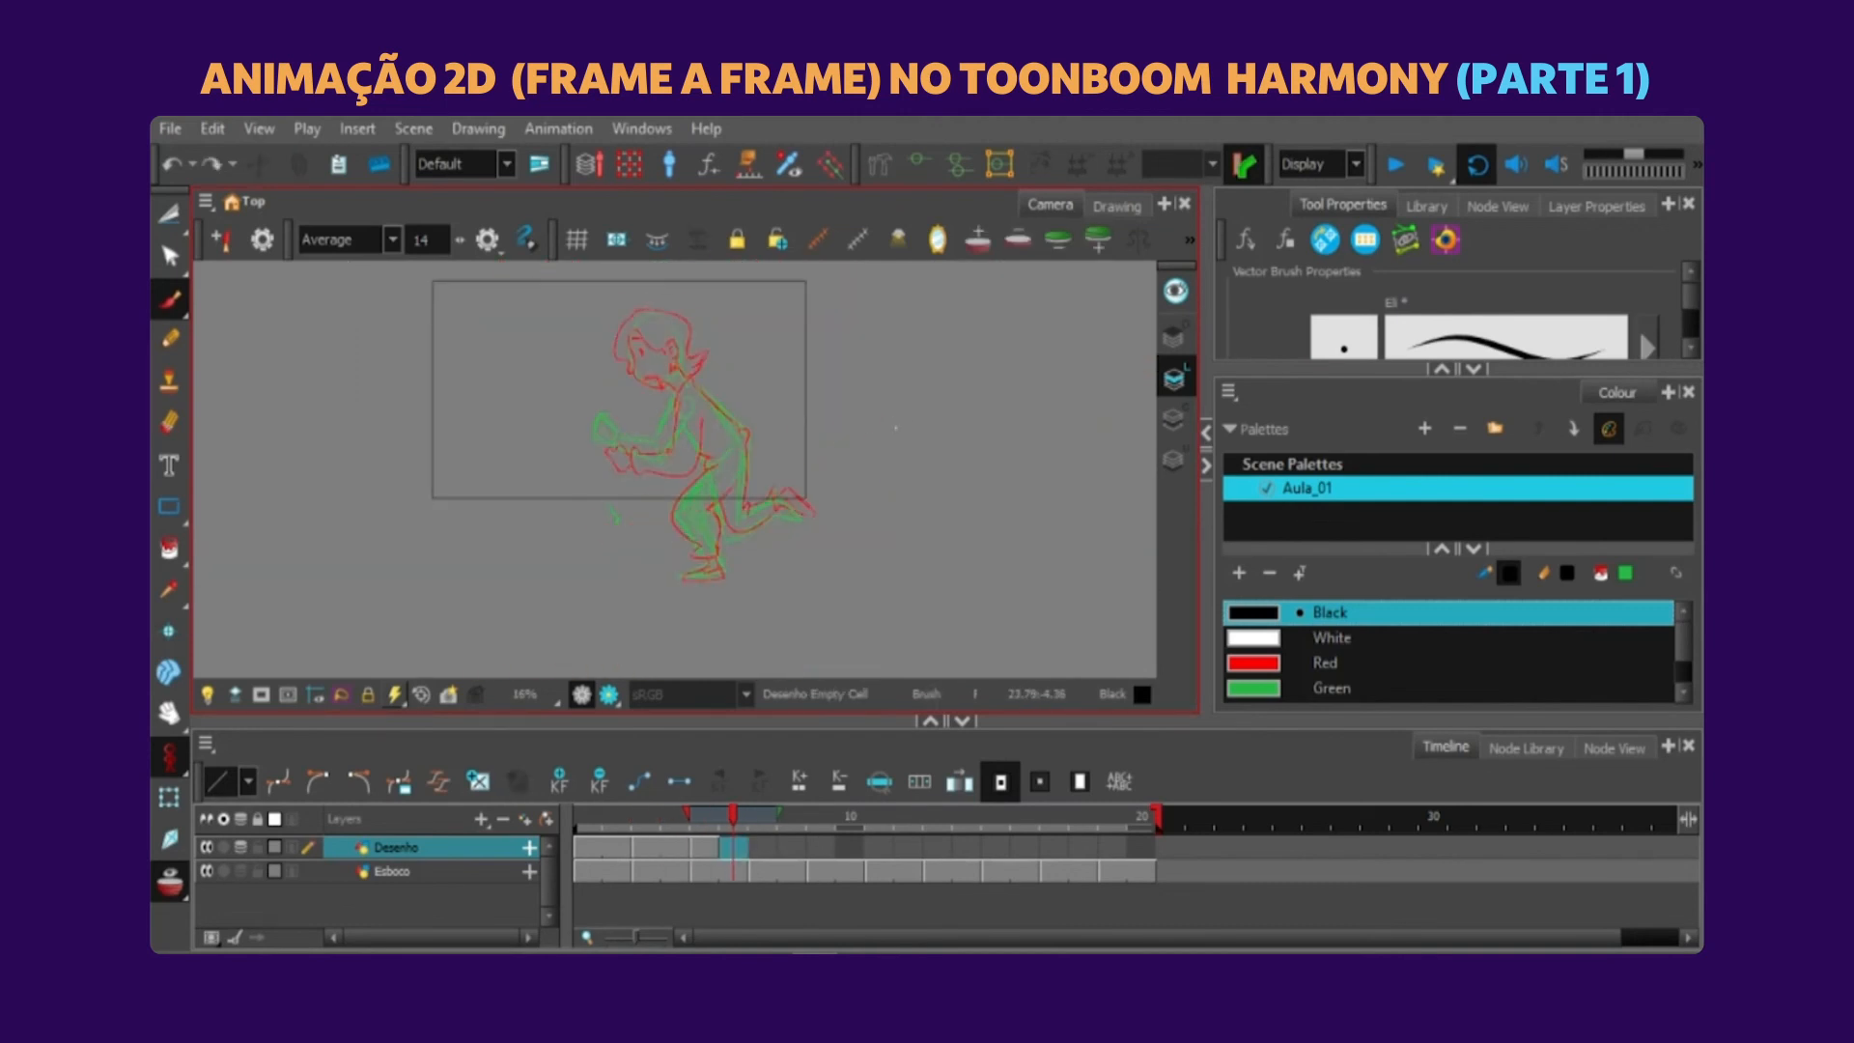
Extend the drawing's exposure through frame 6 on the Desenho layer and return to frame 1 with the onion skin toggled.
key(F5)
key(alt+o)
key(alt+t)
click(587, 817)
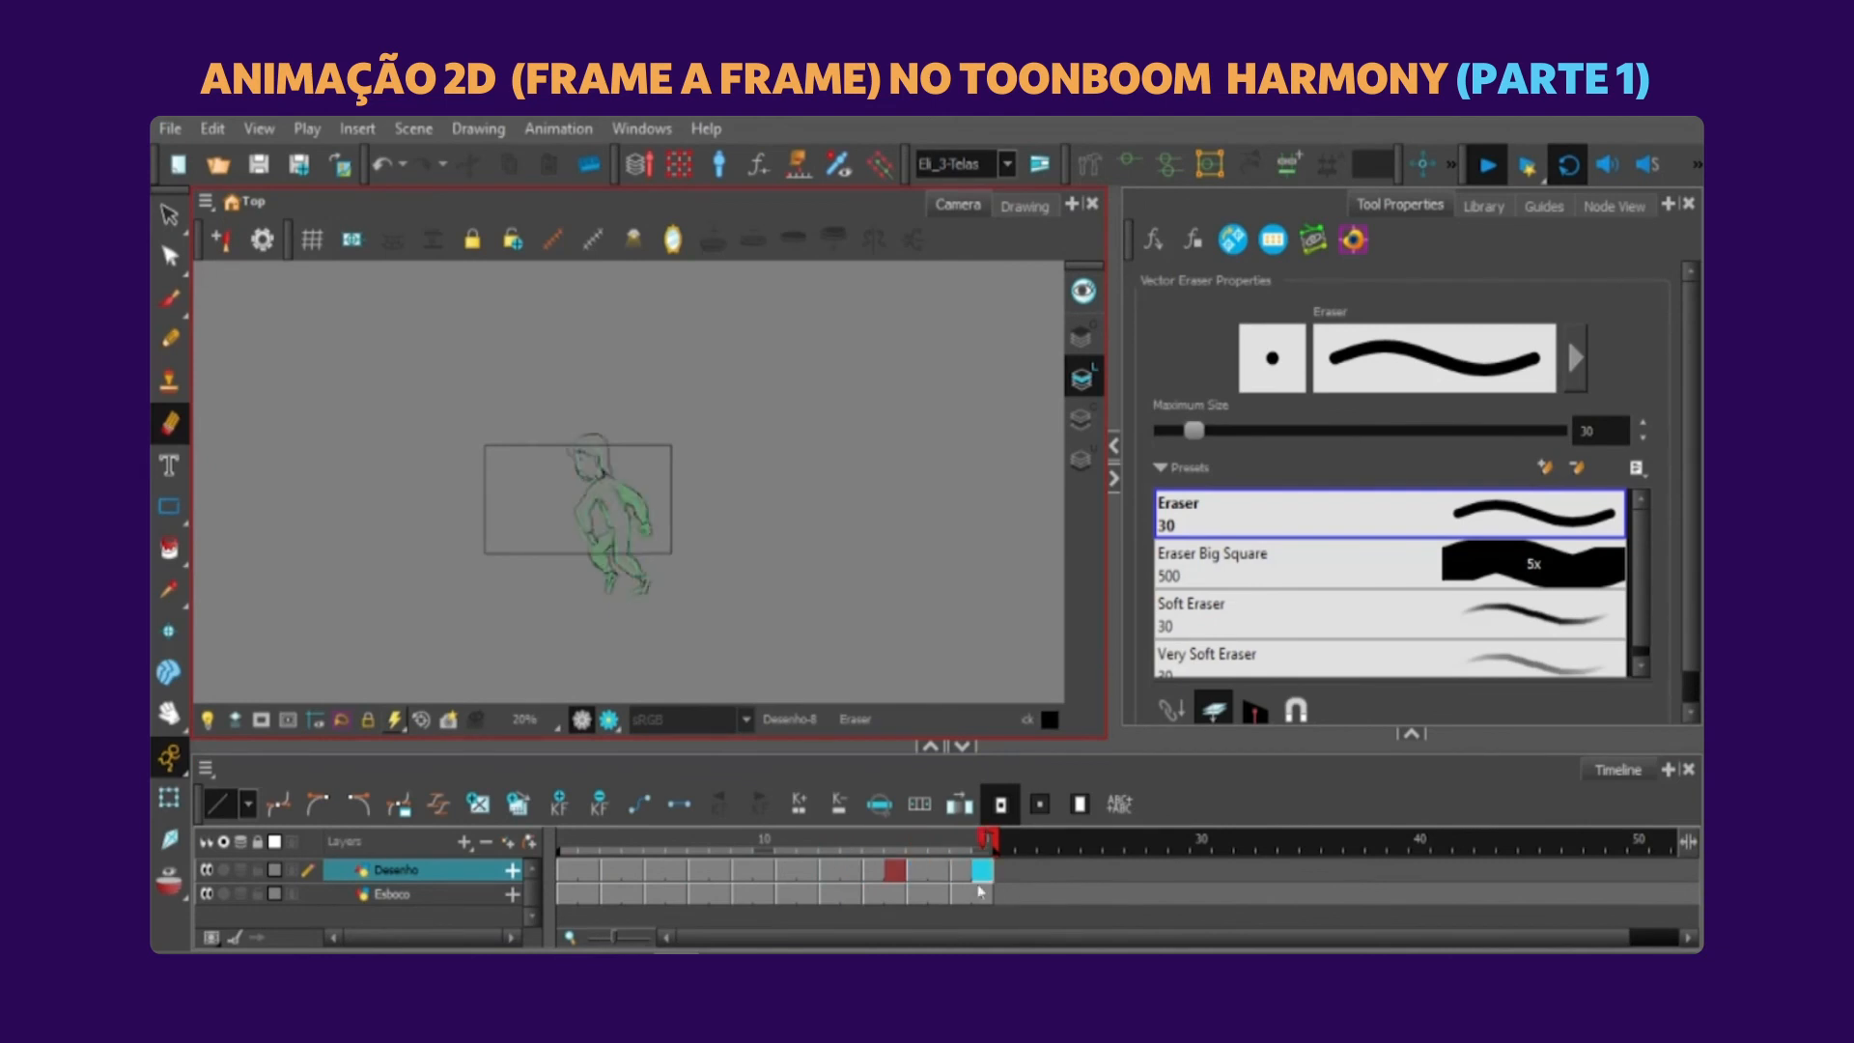
Step through the drawings to frame 11 with the onion skin shown and ink the rear arm's shoulder line in black.
mouse_move(655, 851)
mouse_down()
mouse_move(575, 845)
mouse_move(1023, 835)
mouse_move(566, 855)
mouse_up()
scroll(574, 567, up, 5)
mouse_move(628, 363)
mouse_down()
mouse_move(643, 451)
mouse_move(660, 424)
mouse_up()
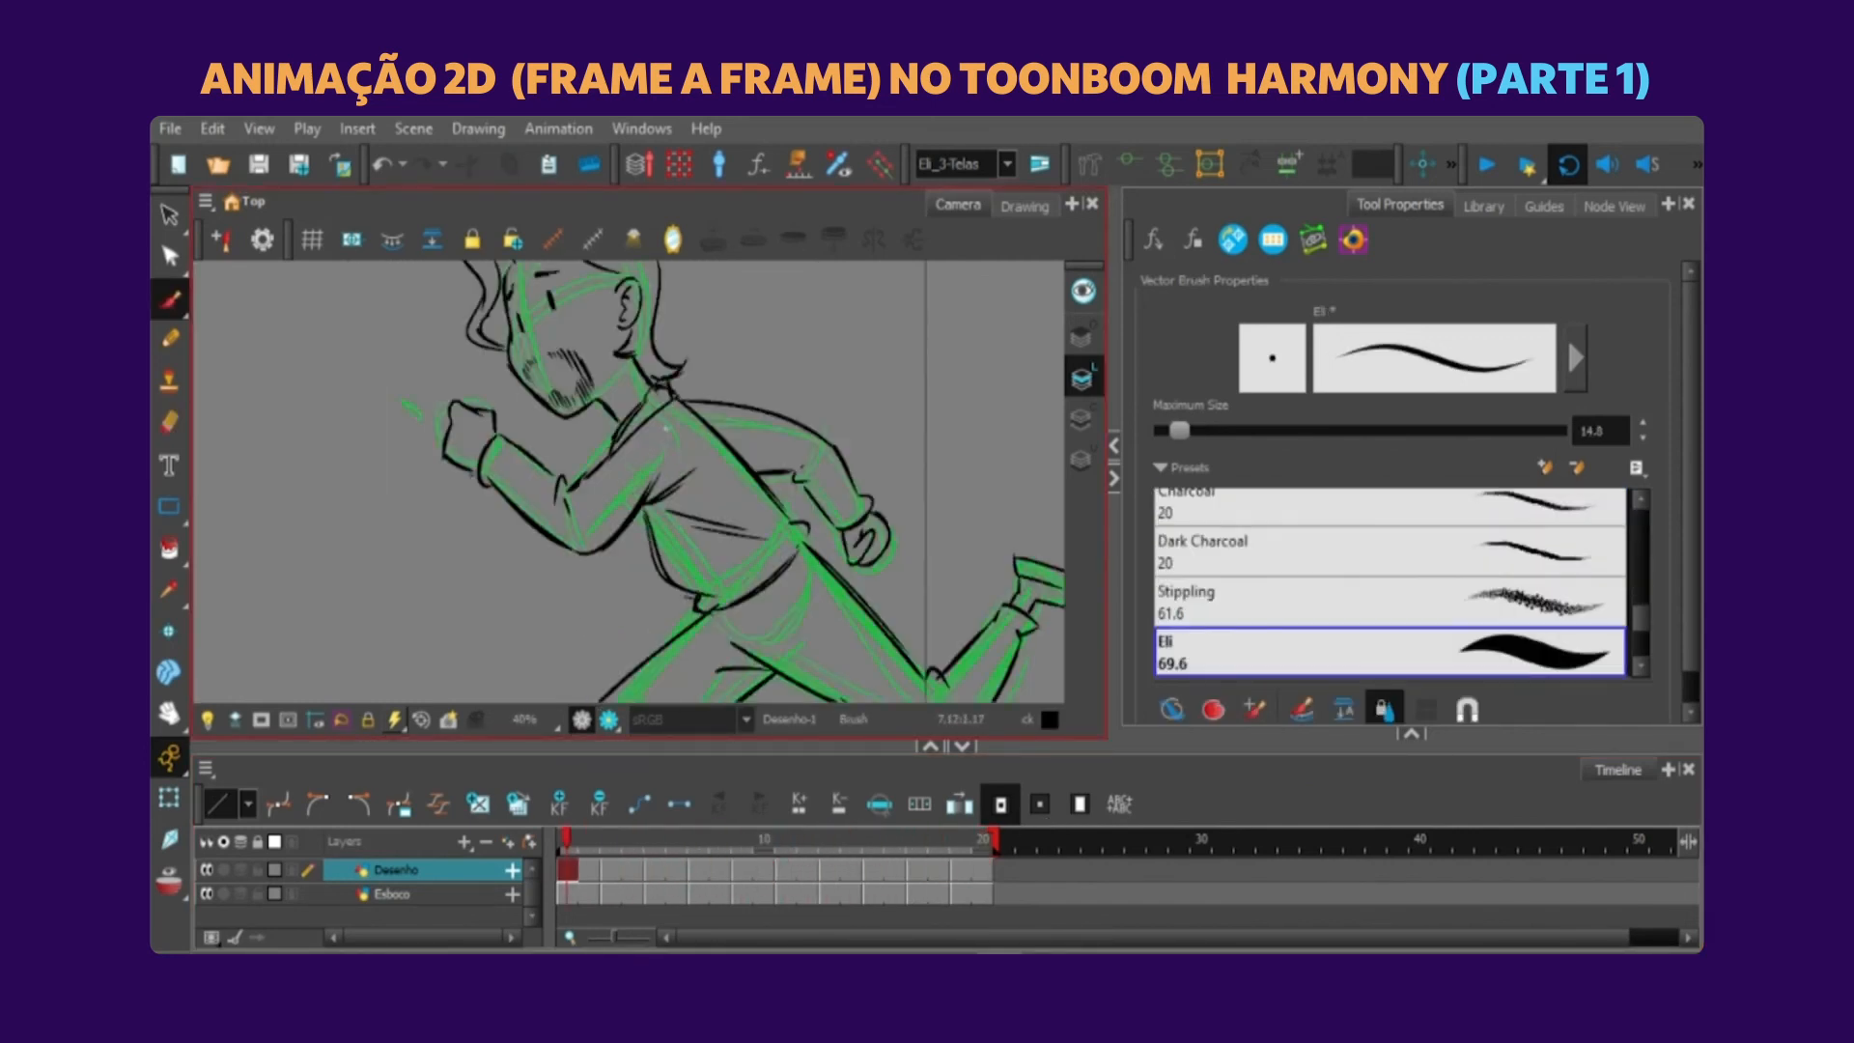
key(g)
key(g)
key(g)
key(g)
key(alt+o)
key(g)
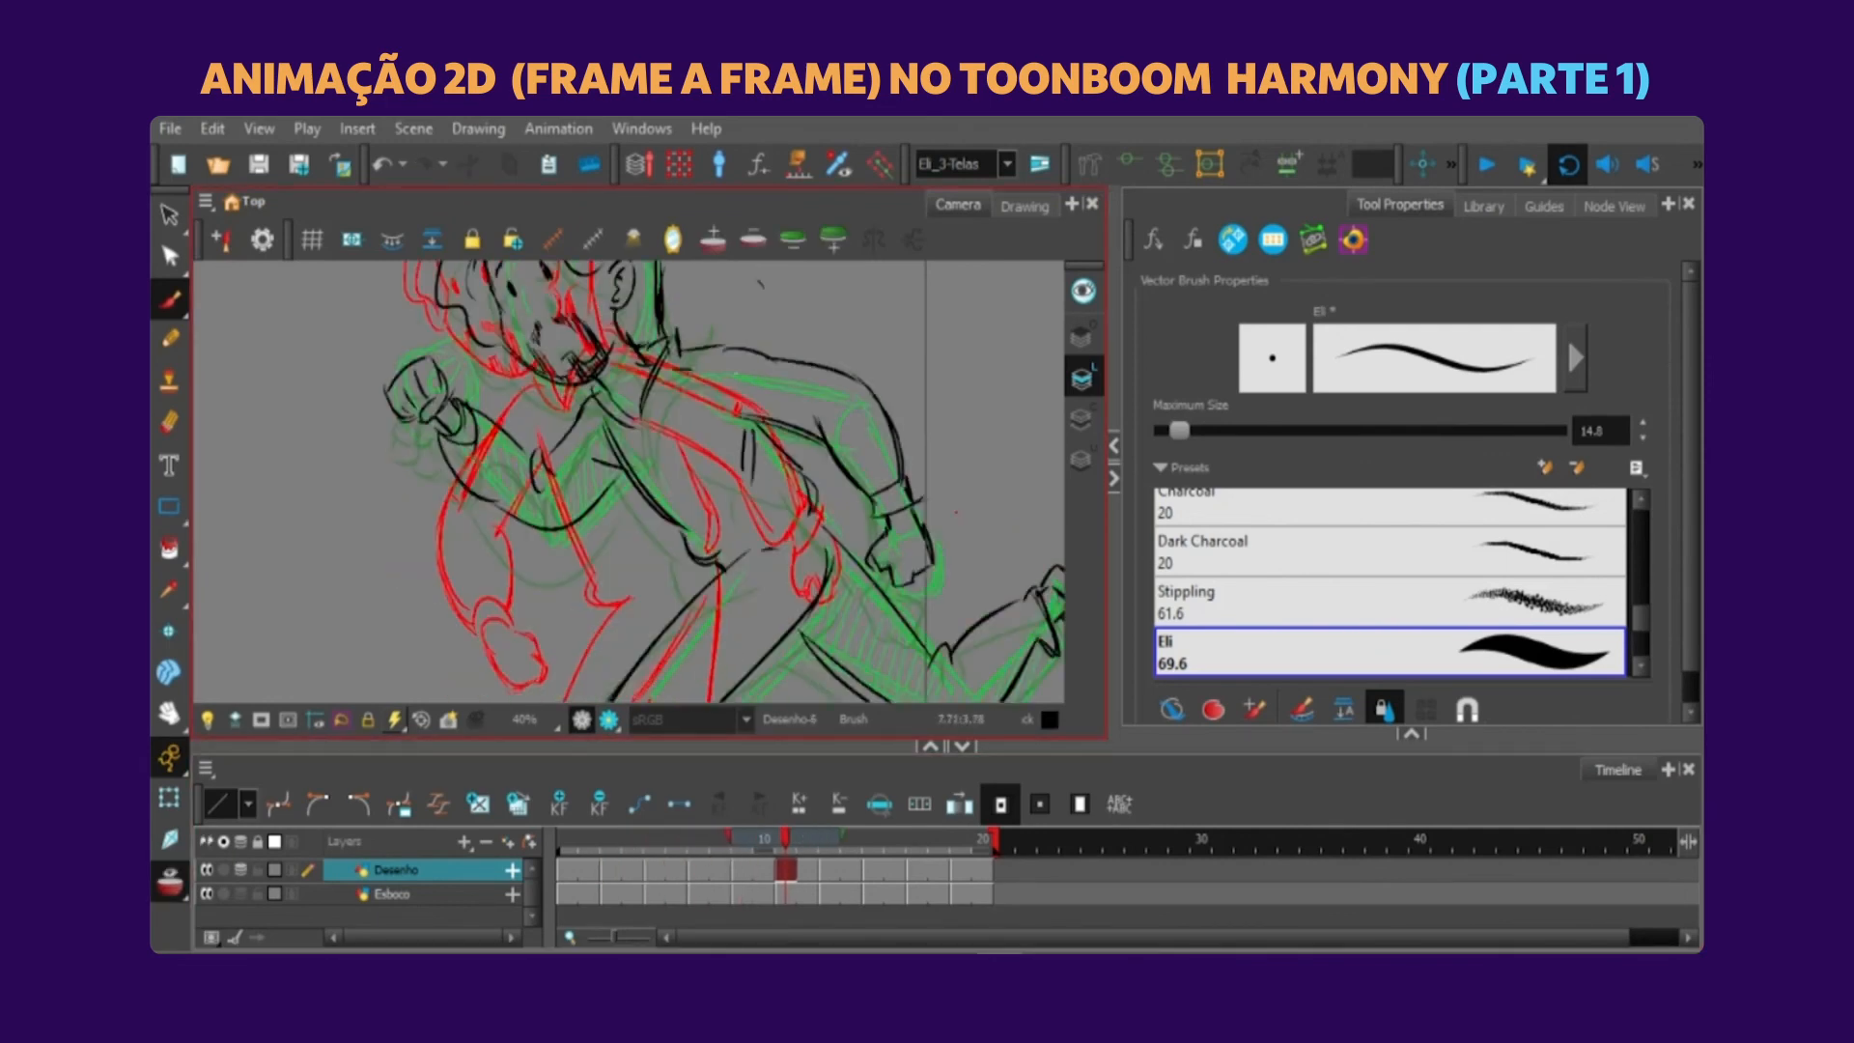
drag(736, 374, 817, 385)
Flip through the inked drawings on the Desenho layer up to frame 20 and hide the onion skin to check them.
key(comma)
key(comma)
key(comma)
key(comma)
key(comma)
key(comma)
key(comma)
key(comma)
click(655, 870)
key(period)
key(period)
key(period)
key(period)
key(period)
key(period)
key(period)
key(period)
key(period)
key(period)
key(period)
key(period)
key(period)
key(period)
key(1)
click(675, 839)
key(alt+o)
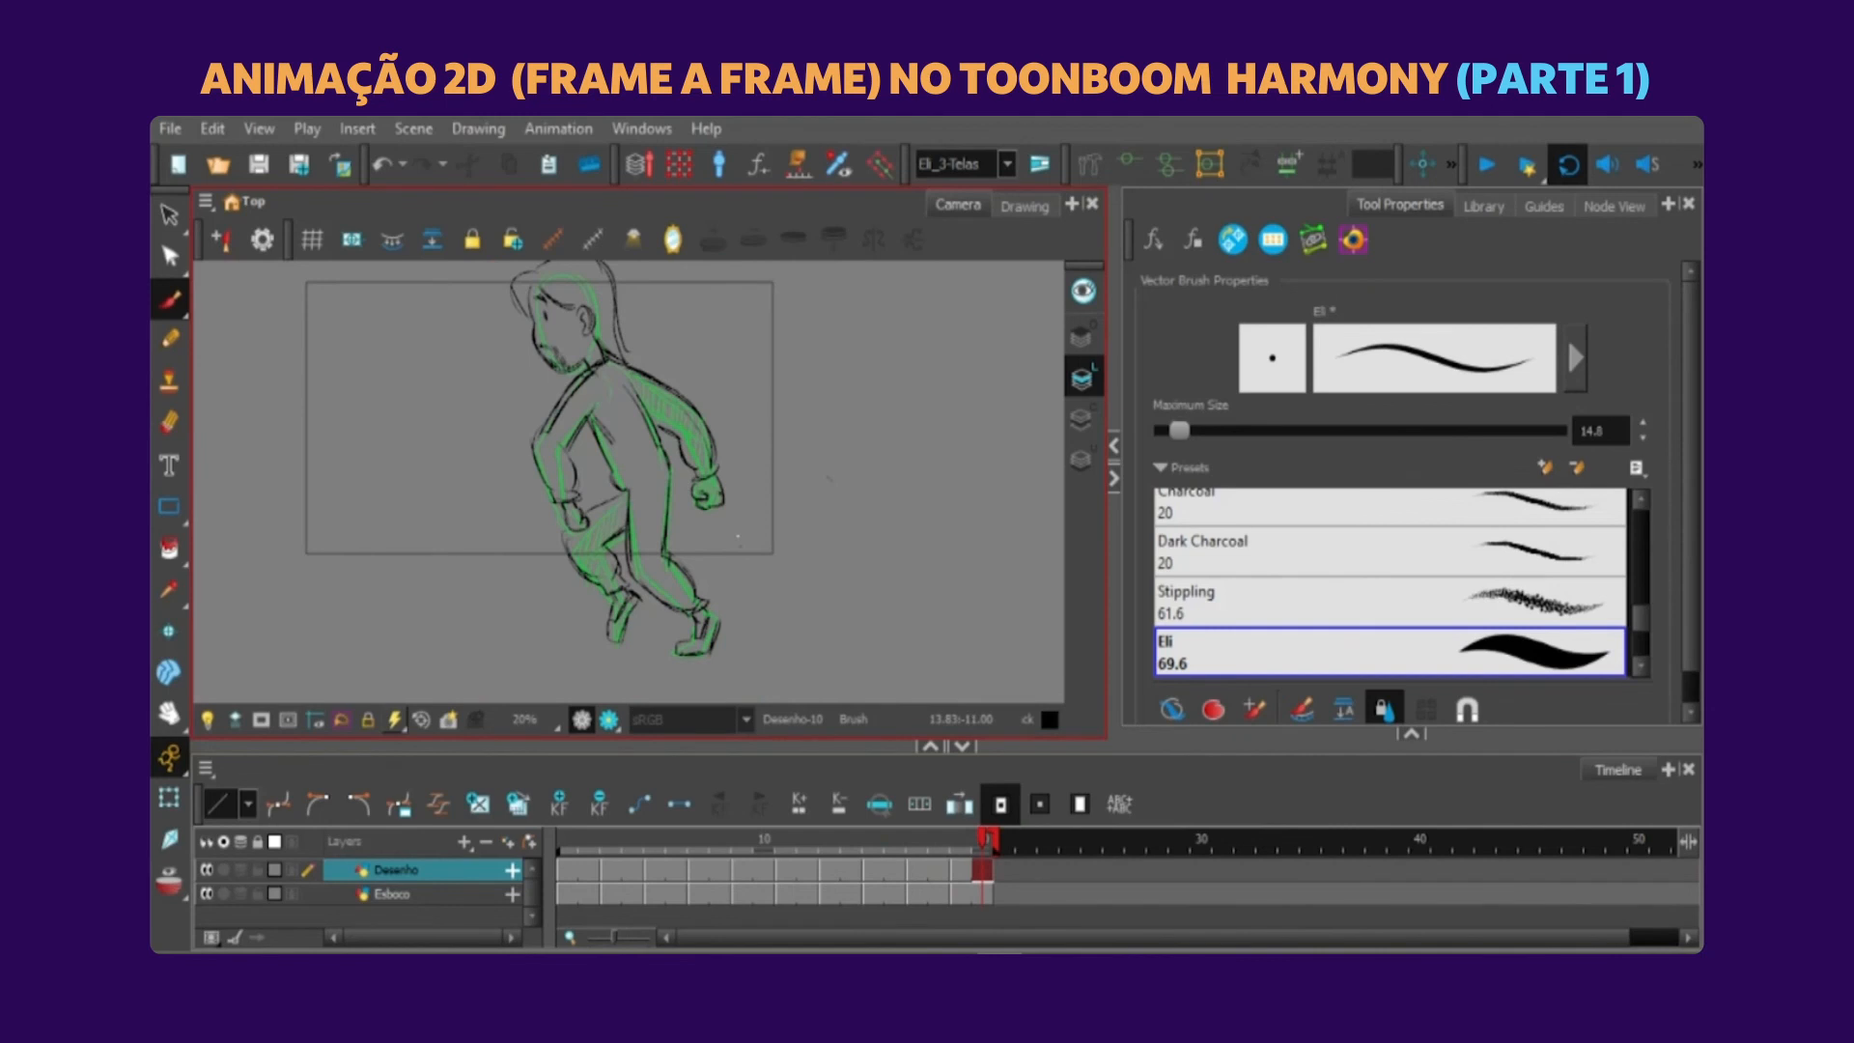
Hide the Esboco rough layer and play the inked run cycle from frame 1.
drag(985, 840, 570, 842)
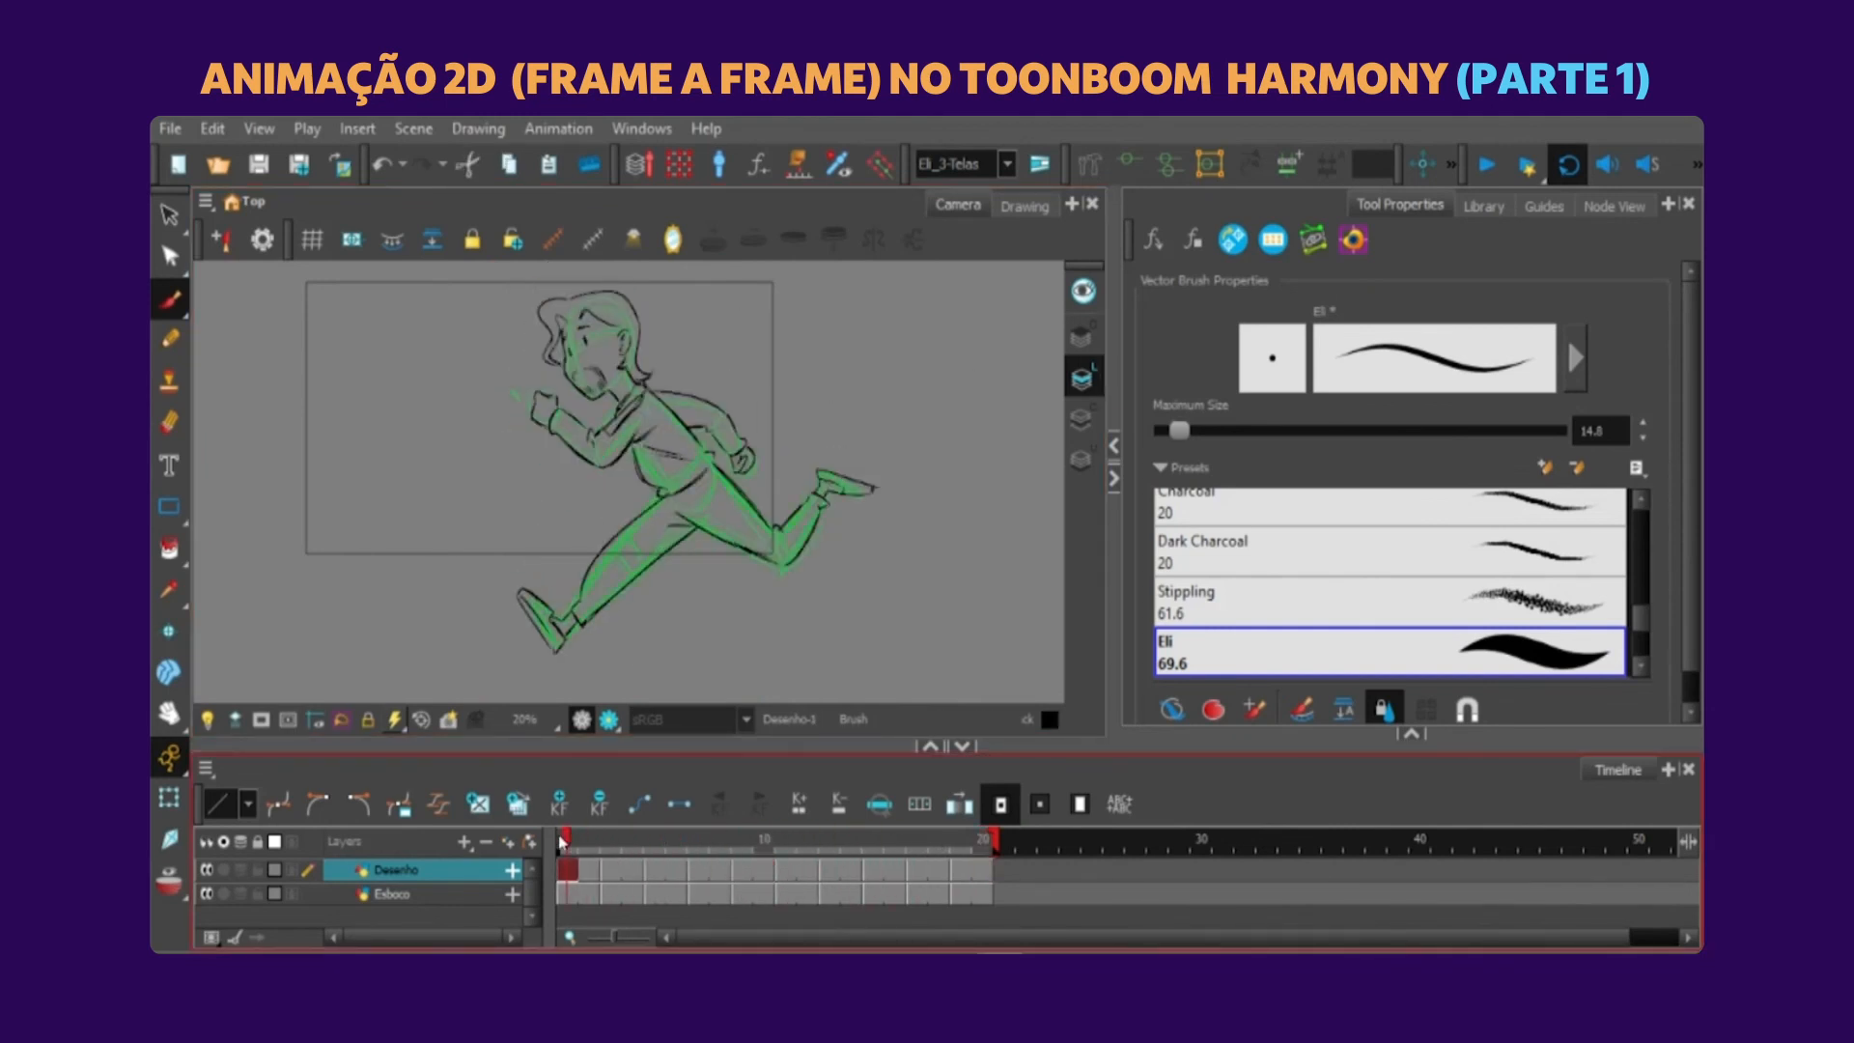
key(shift+t)
click(1488, 165)
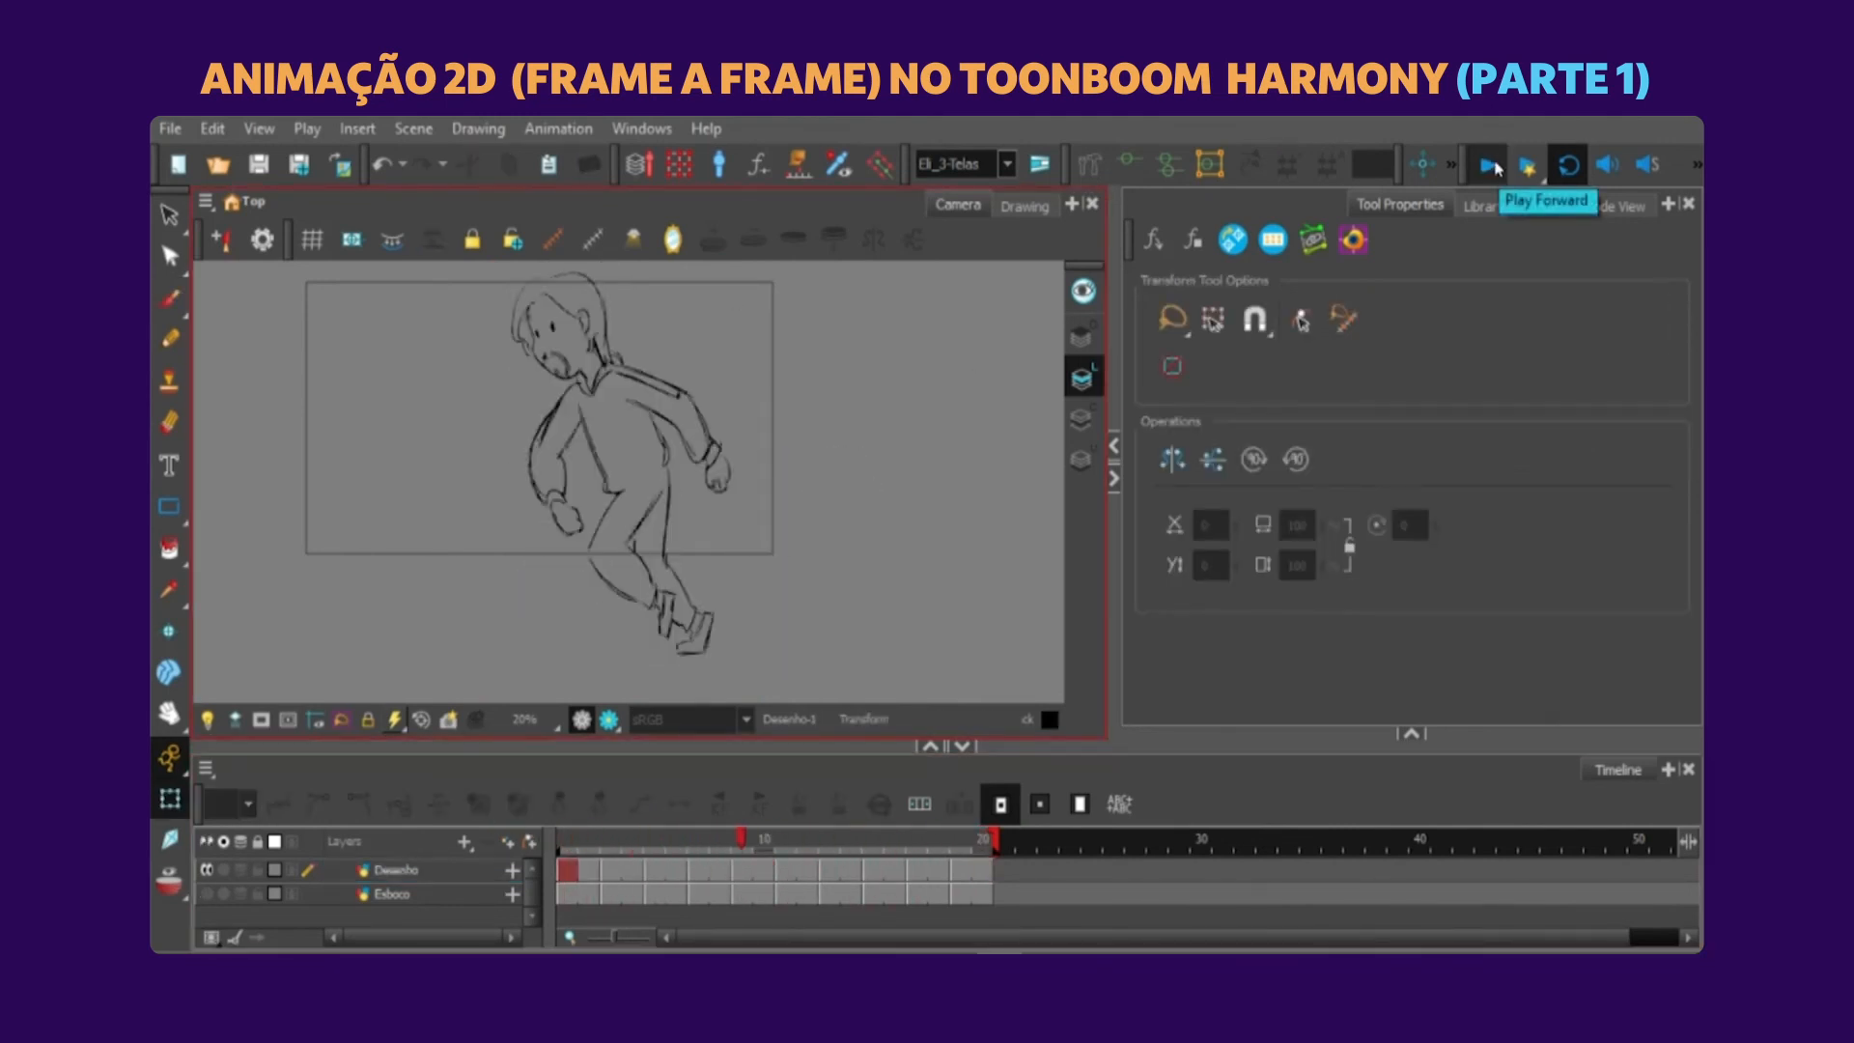